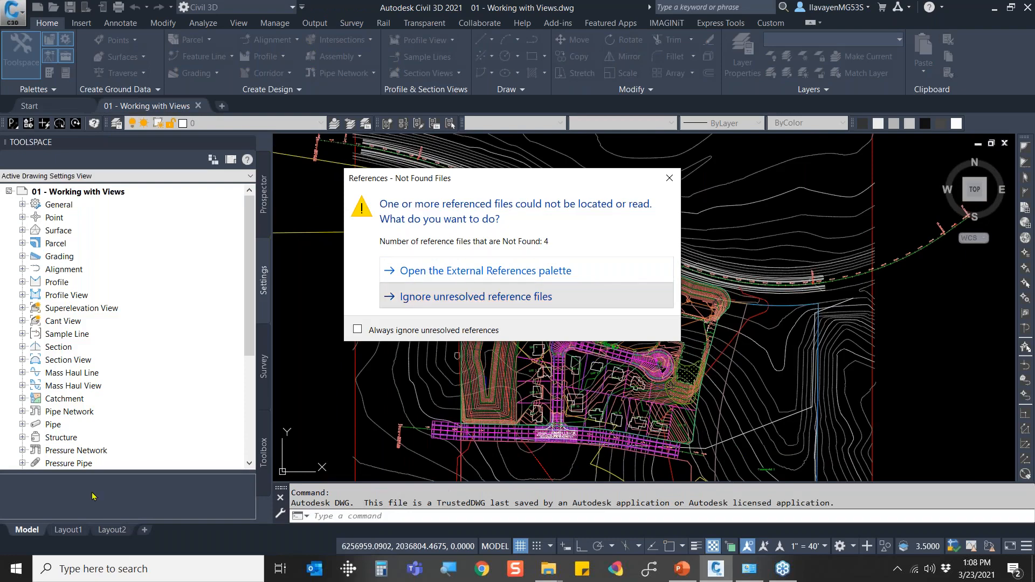
Ignore the unresolved reference files and load INTRO-Introduction.dwg from the Civil3D-Training Interface folder in File Explorer into Civil 3D.
click(423, 296)
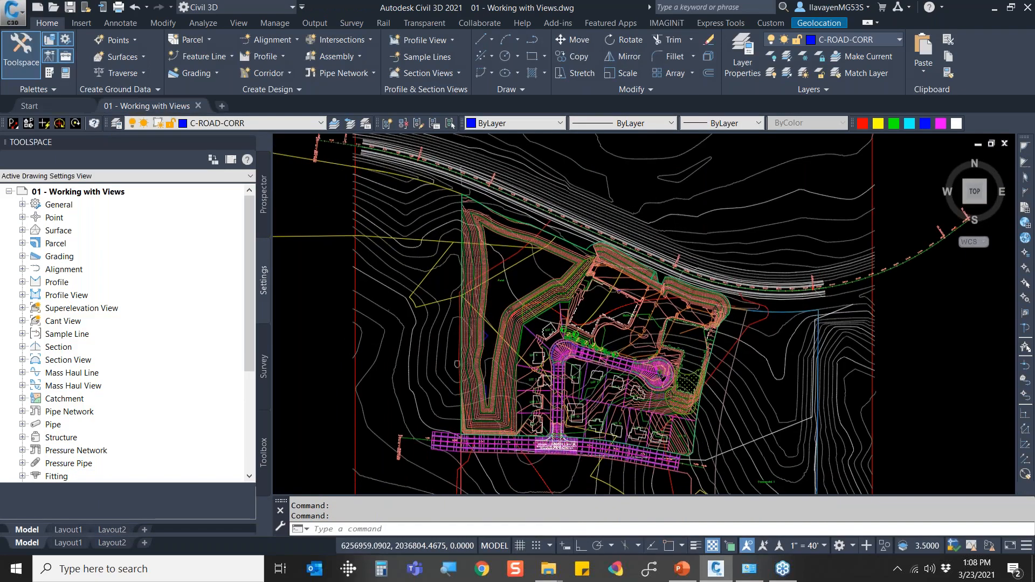
click(549, 569)
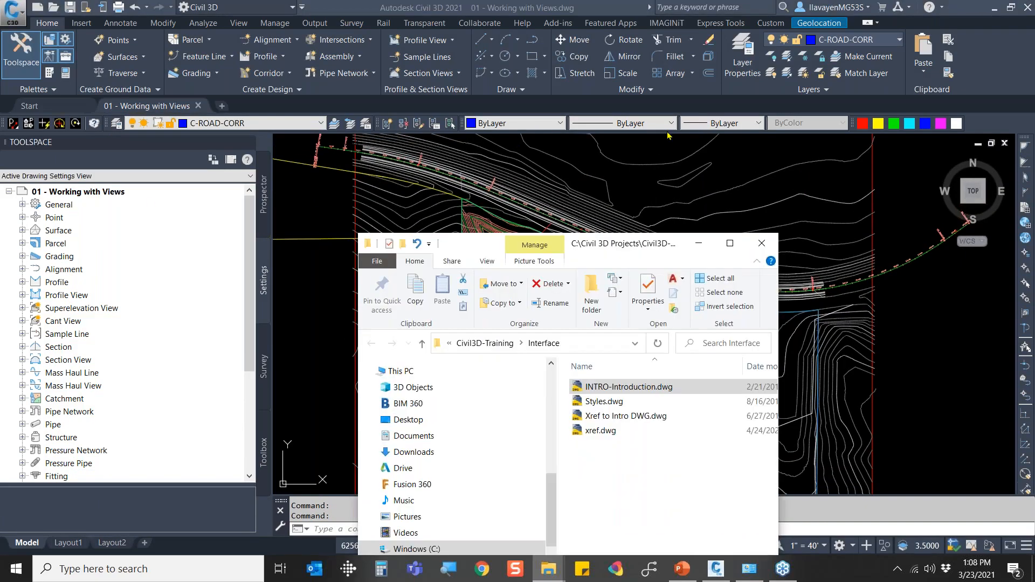
drag(667, 247, 411, 176)
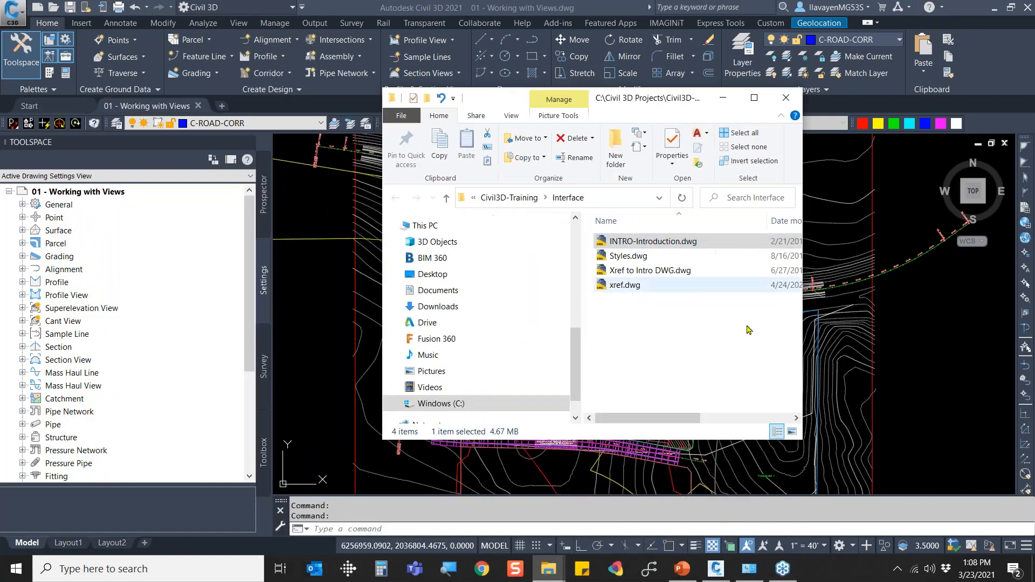
click(641, 256)
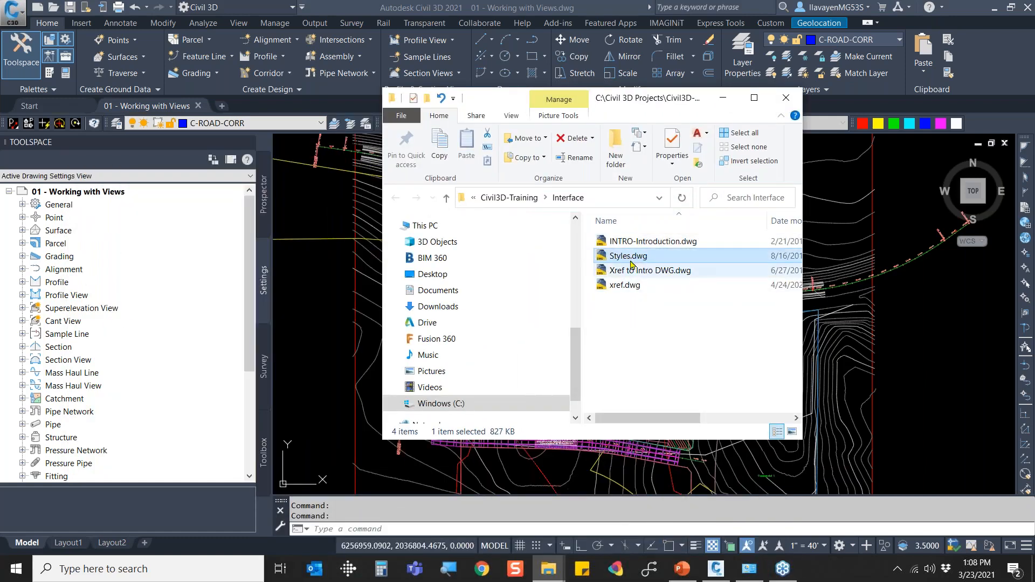
click(629, 241)
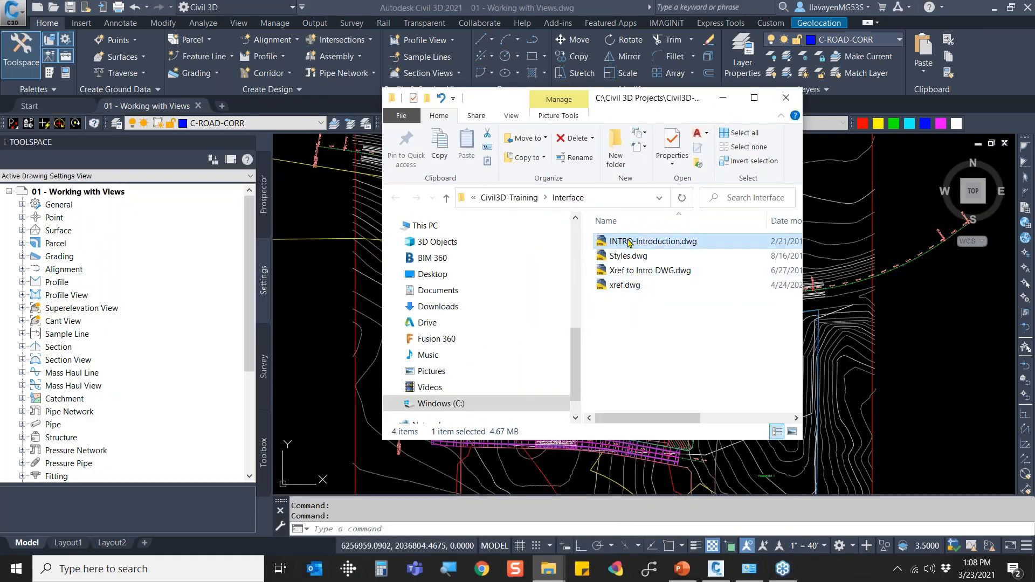
mouse_move(629, 241)
mouse_down()
mouse_move(474, 186)
mouse_move(316, 285)
mouse_move(368, 519)
mouse_up()
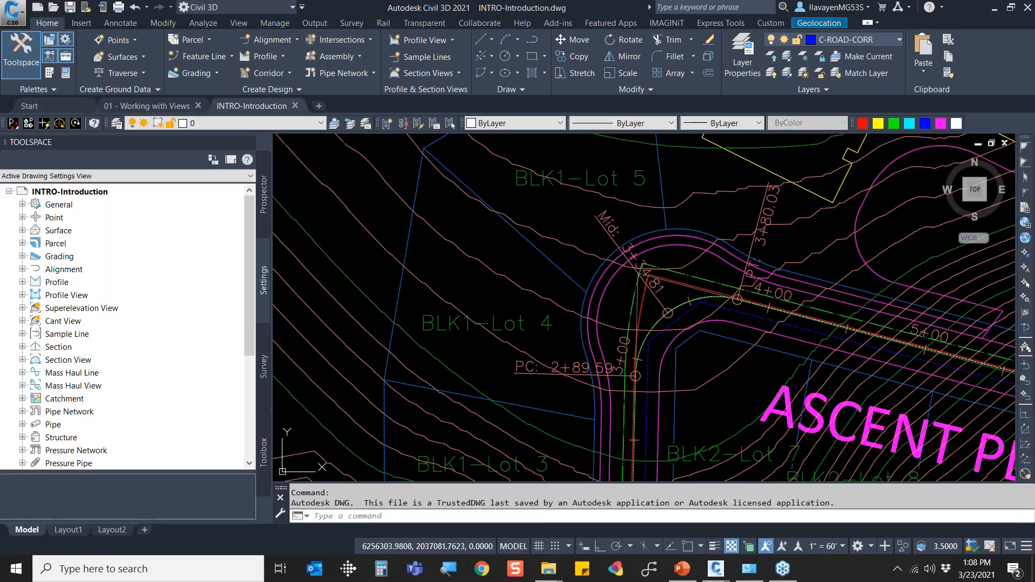
Check the drawing files in the Interface folder in File Explorer and dismiss its window.
click(263, 195)
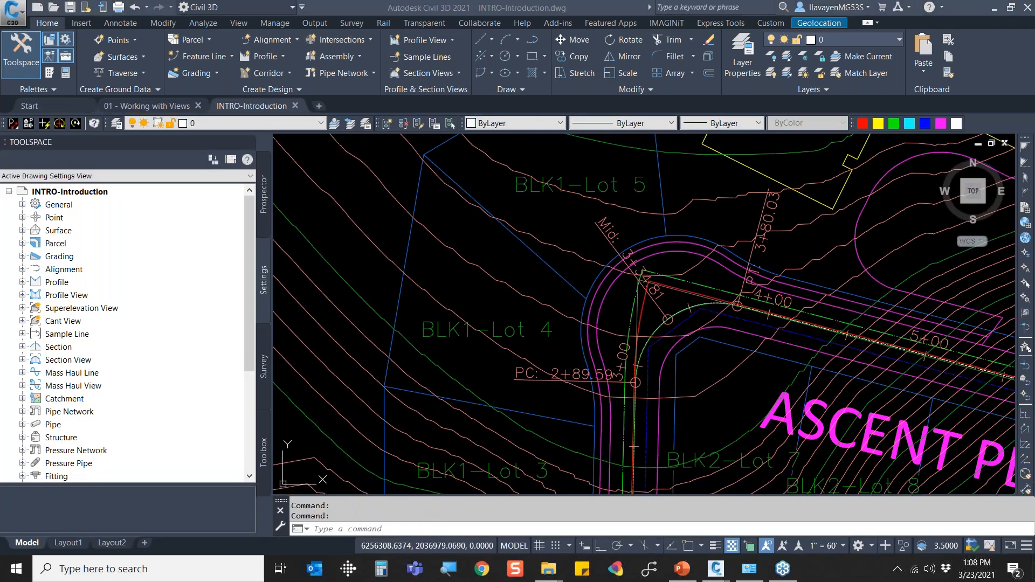
click(549, 569)
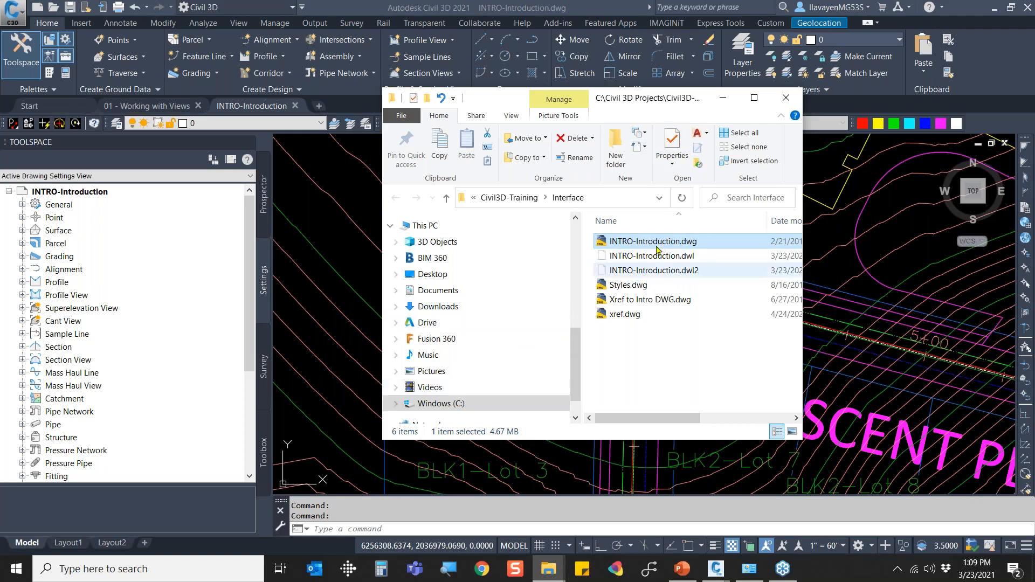
click(796, 104)
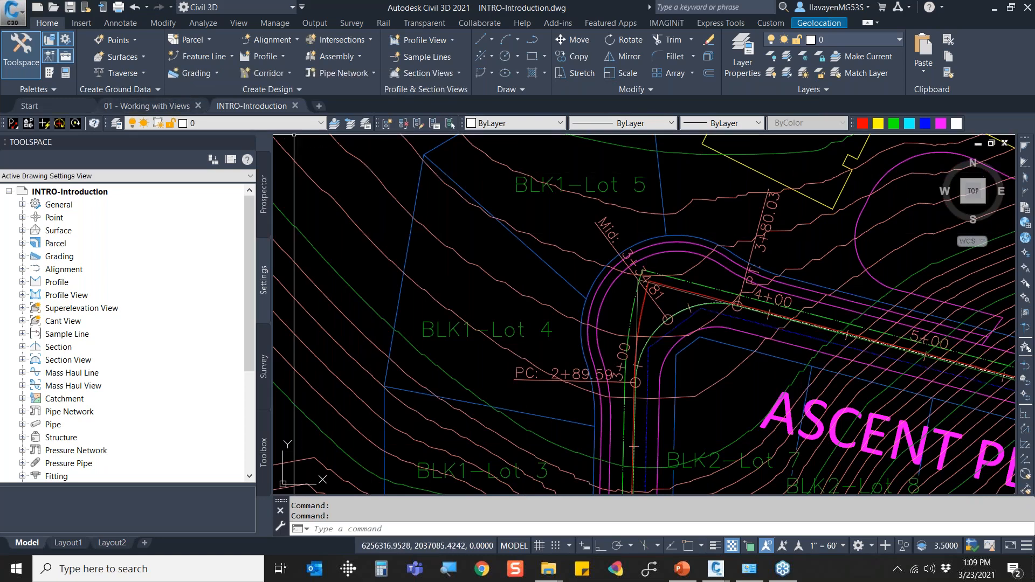
Switch to 01 - Working with Views and back to INTRO-Introduction, and view the latter's file location in File Explorer.
click(142, 106)
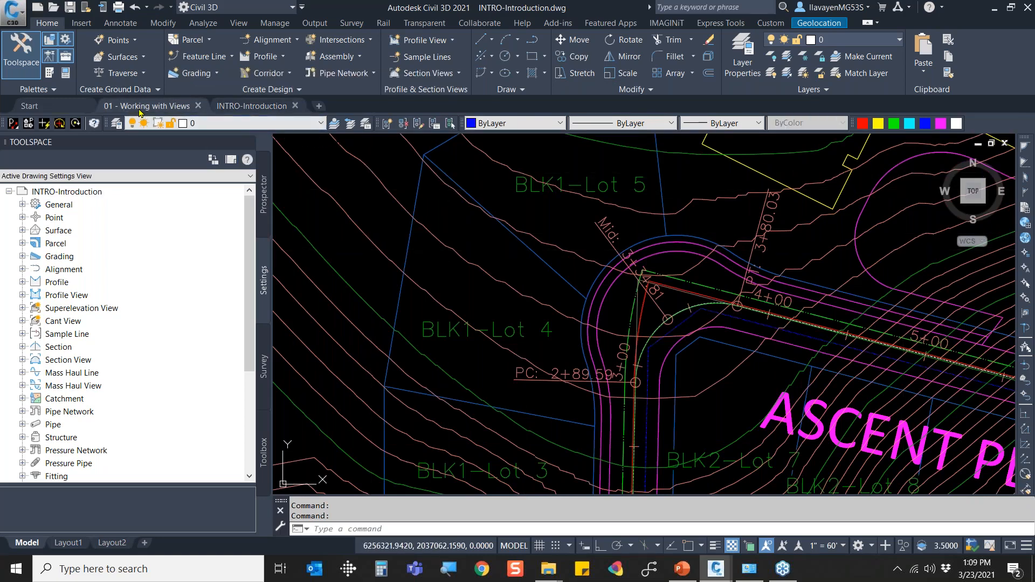
click(242, 109)
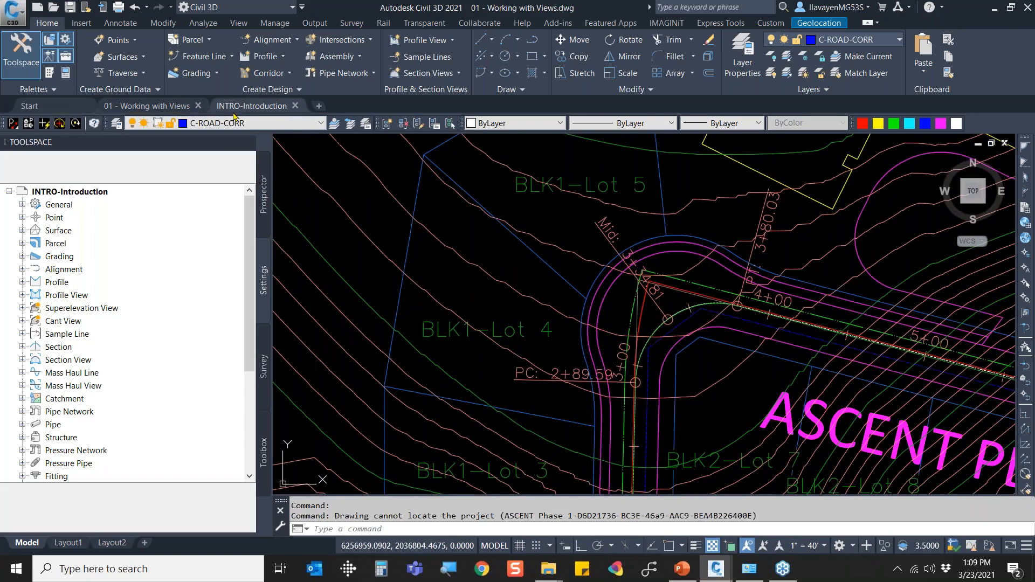
right_click(241, 111)
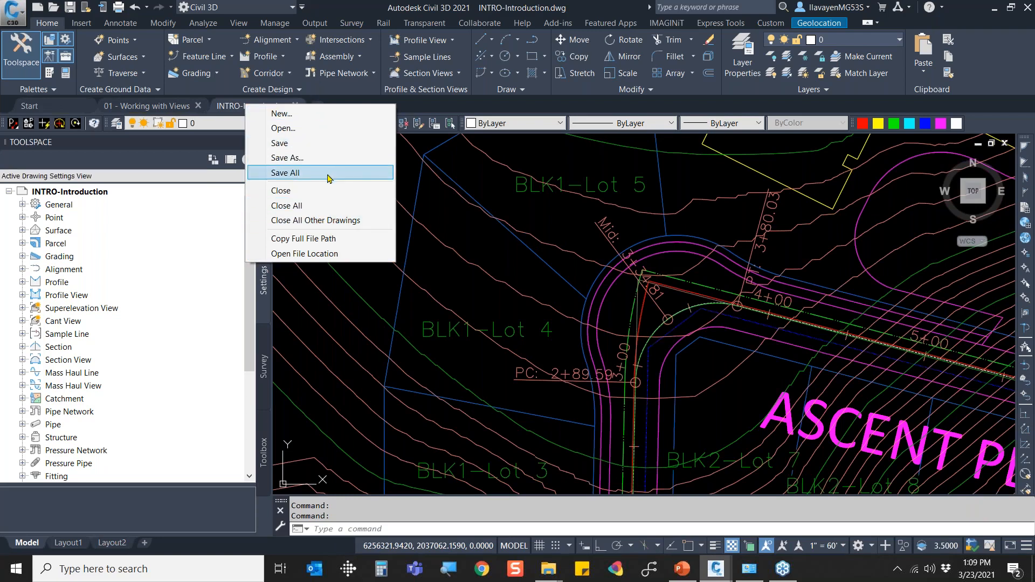
click(337, 258)
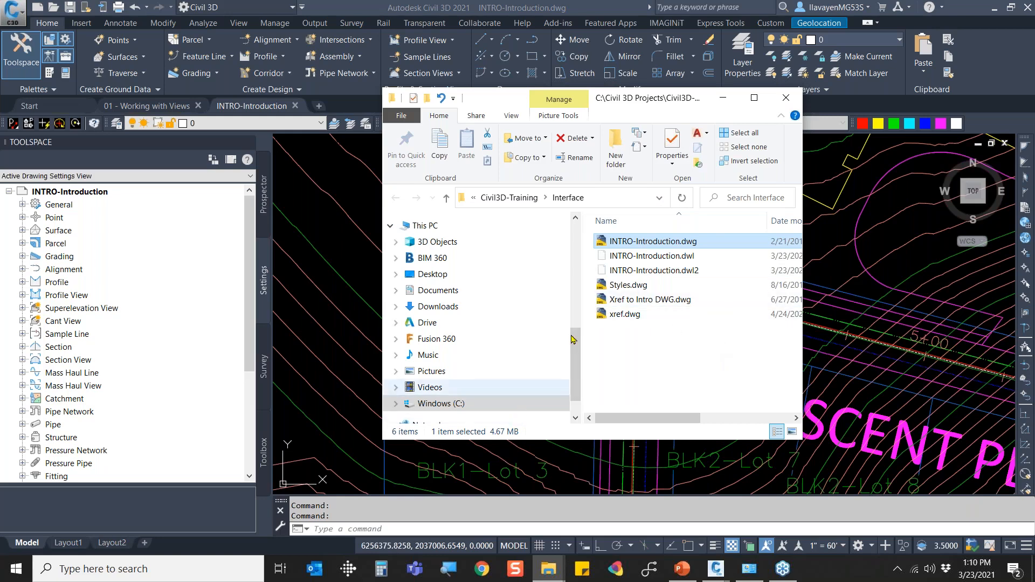
click(776, 99)
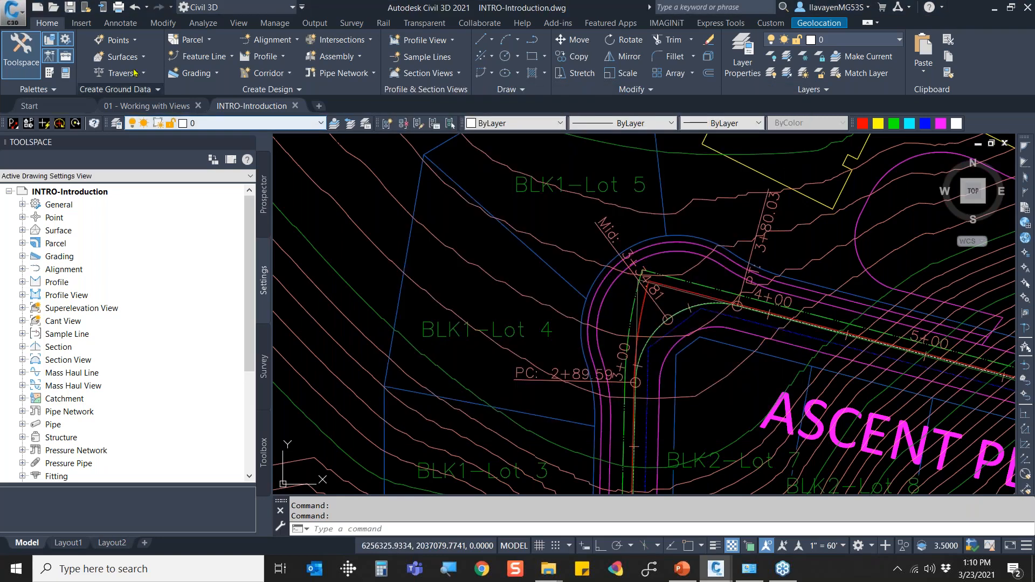
Start opening a drawing and browse the _SOW, Documents, Support, Tutorials and 3-23-21 (Opti-Prod-BestP) shortcut folders.
click(55, 8)
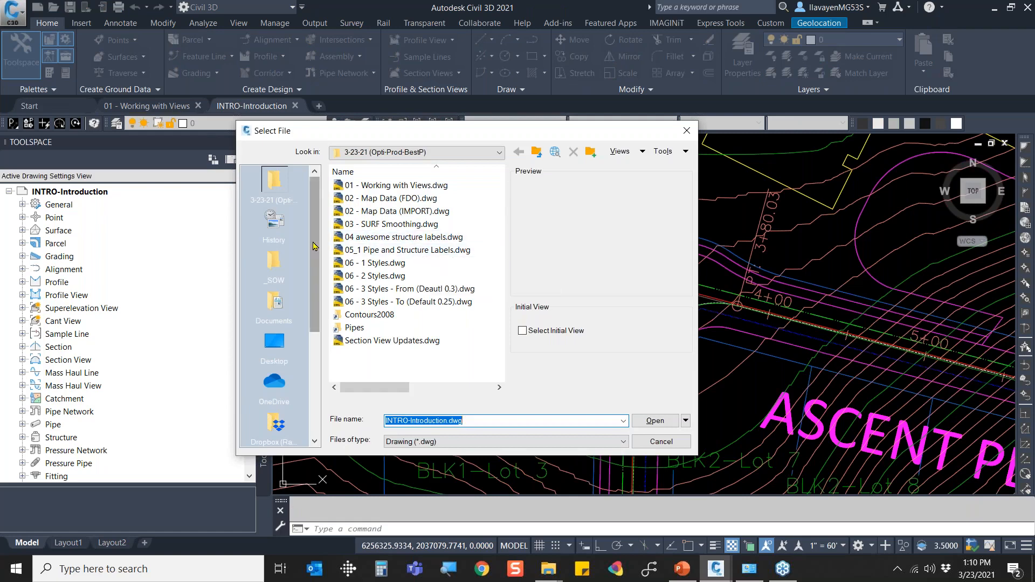
click(273, 261)
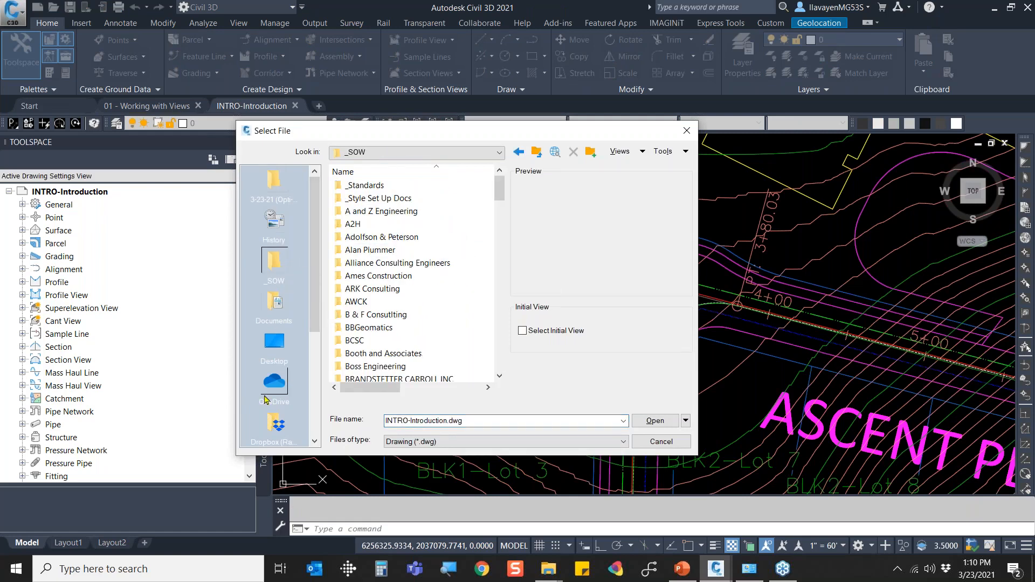
click(273, 302)
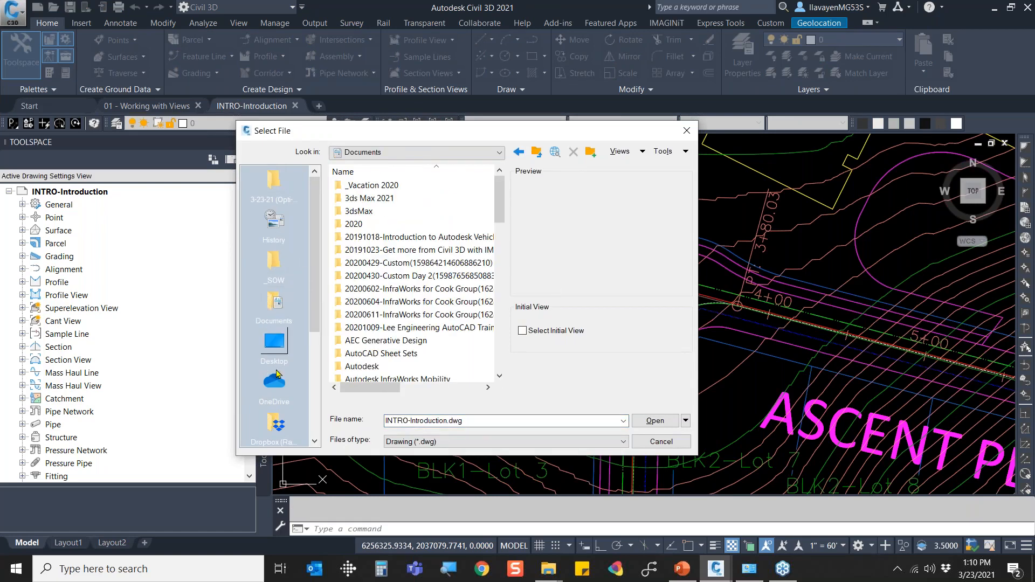
scroll(277, 374, down, 3)
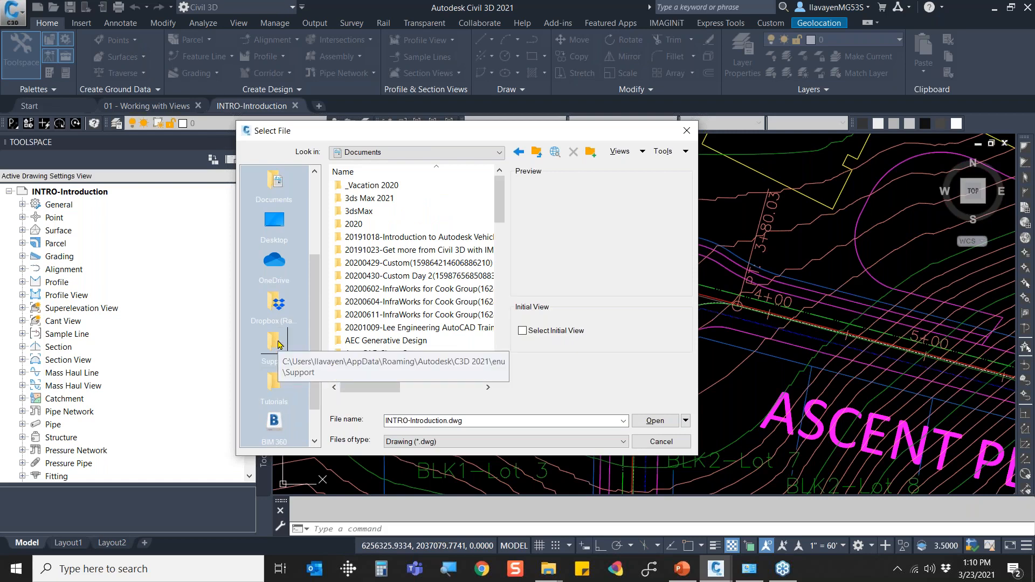
click(280, 345)
click(274, 383)
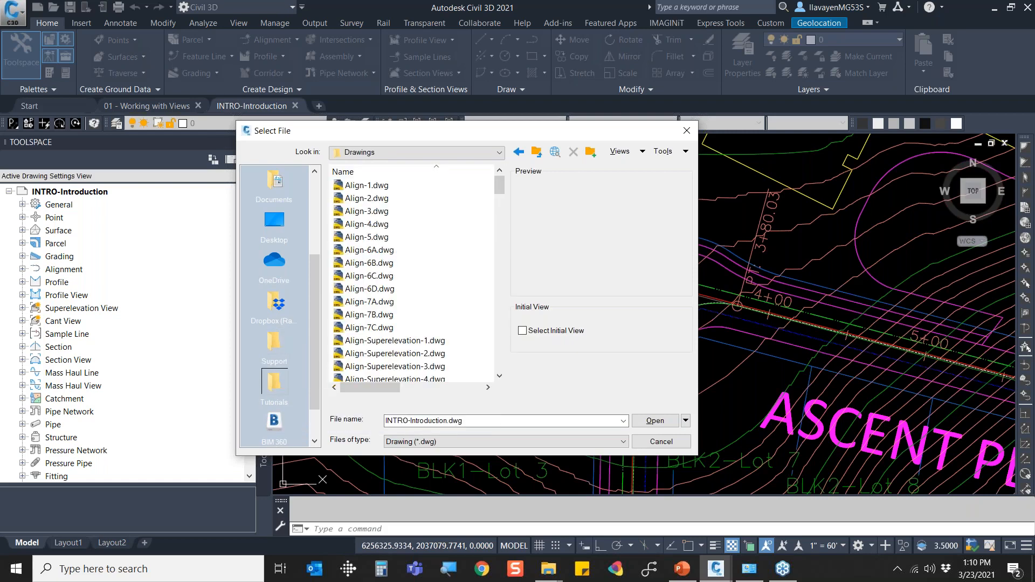
scroll(273, 302, up, 3)
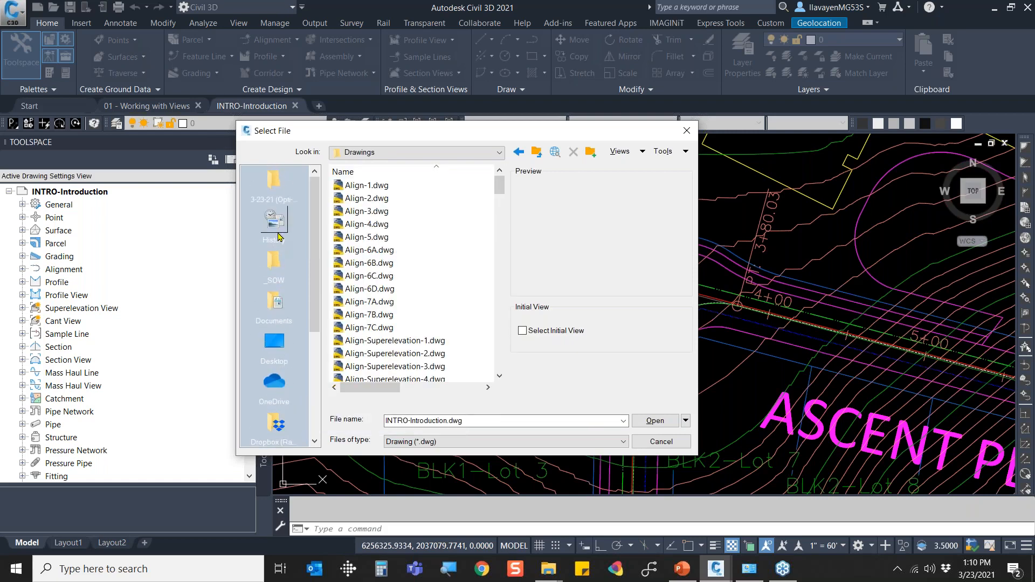
click(274, 184)
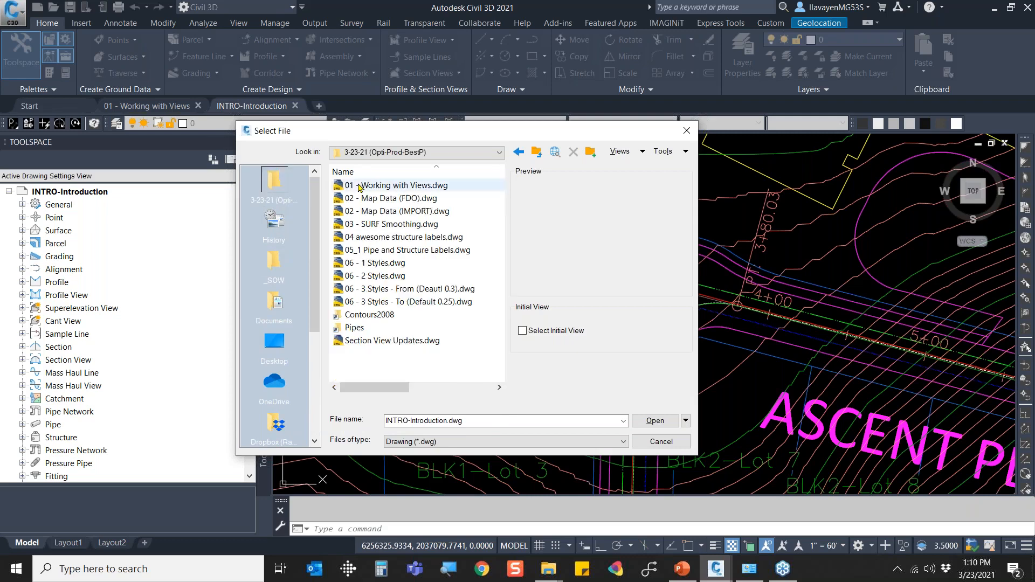
Go into the Contours2008 folder and add it to the file dialog's shortcut places.
double_click(368, 321)
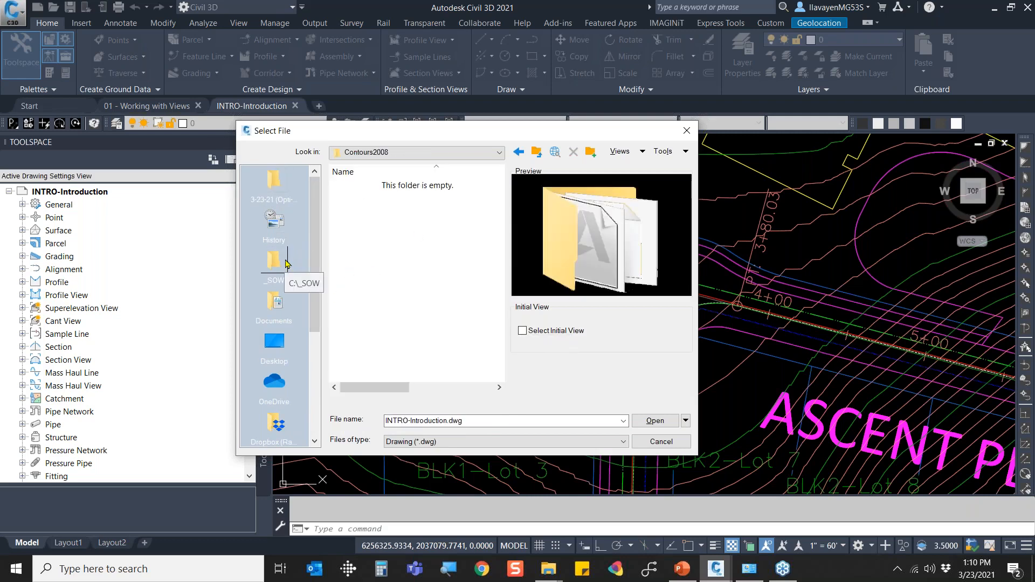
right_click(302, 223)
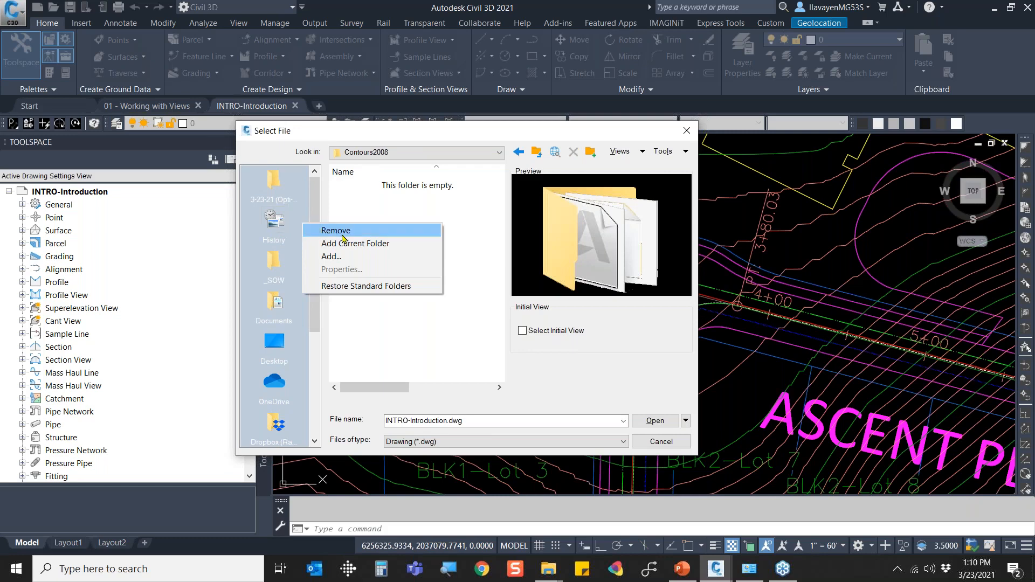
click(365, 250)
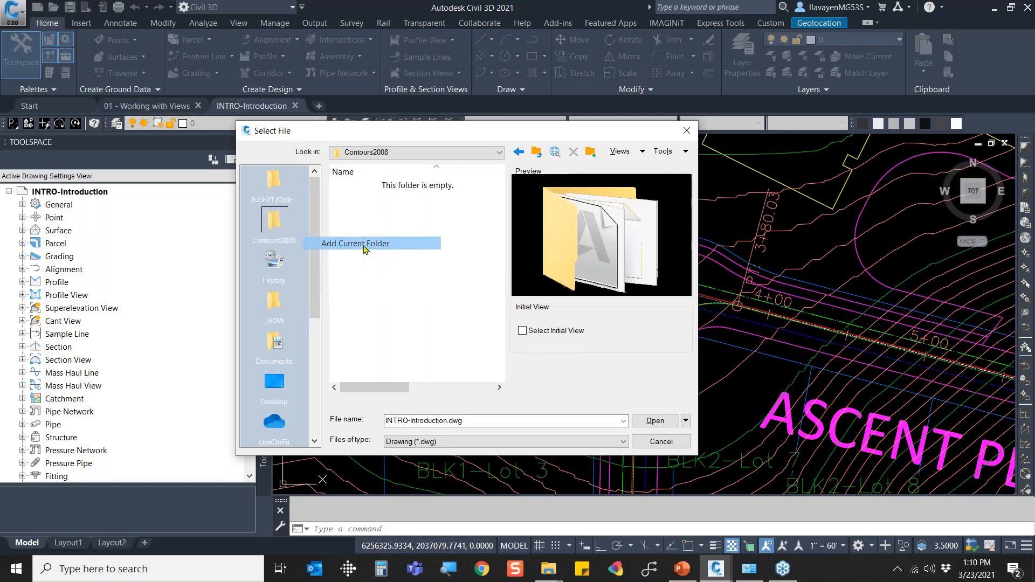
Switch between the Contours2008 and 3-23-21 (Opti-Prod-BestP) places, preview Section View Updates.dwg, and cancel opening a file.
right_click(281, 218)
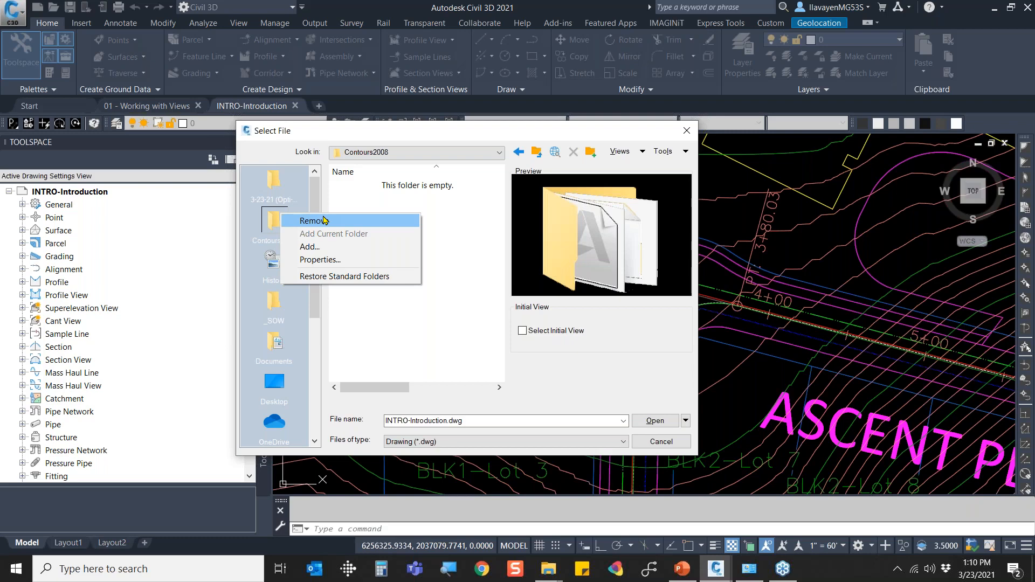
click(289, 186)
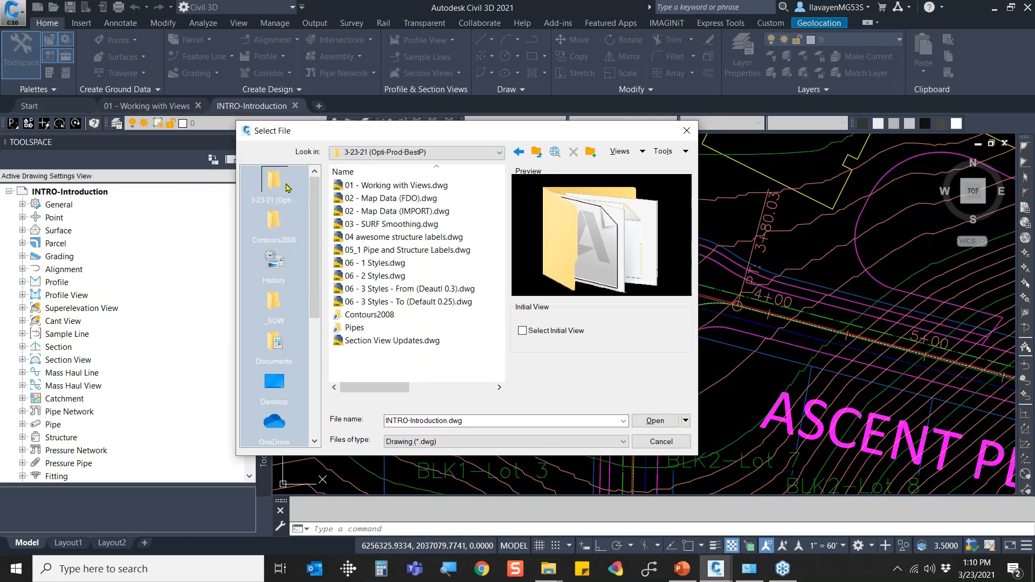
click(275, 221)
click(274, 184)
click(464, 152)
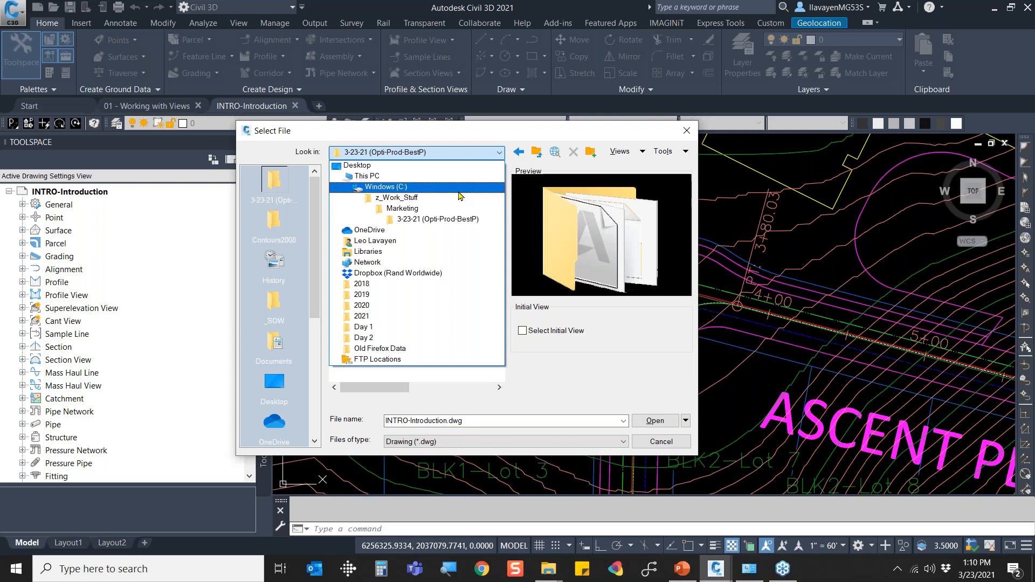
click(438, 219)
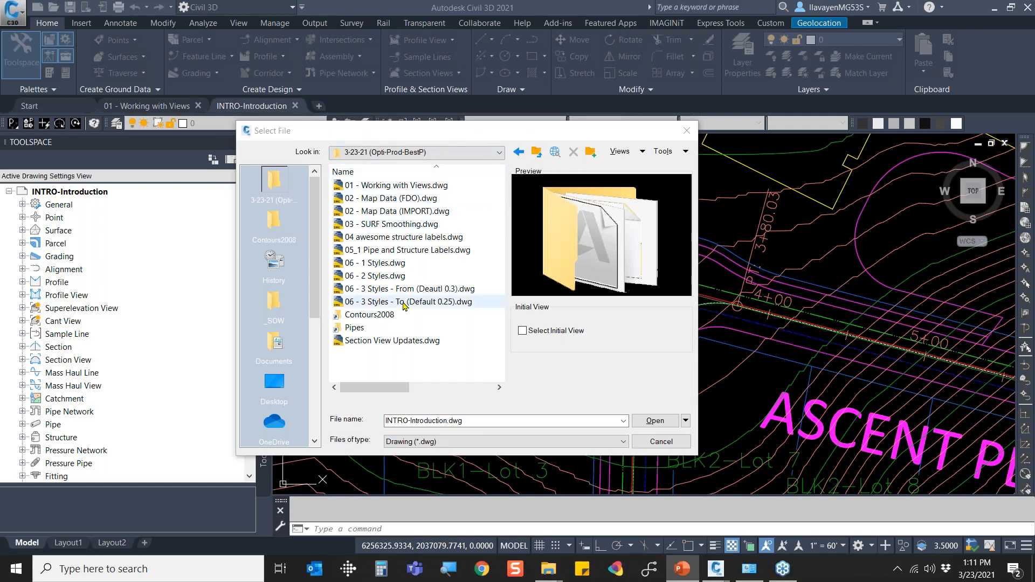
click(396, 341)
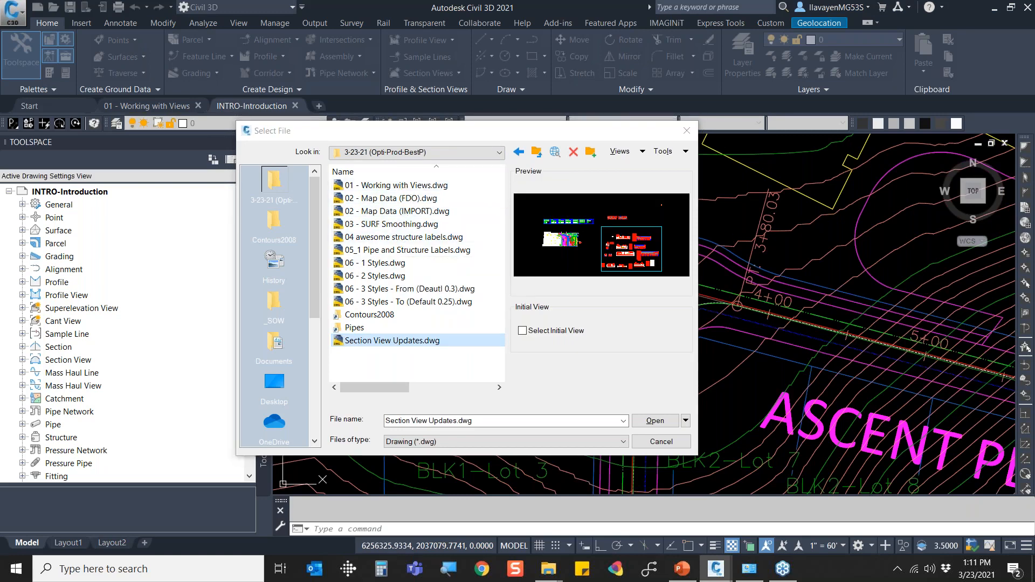
click(687, 131)
Examine the whole site plan and the start of the Jeffries Ranch Rd alignment around stations 1+00 to 4+00.
click(565, 326)
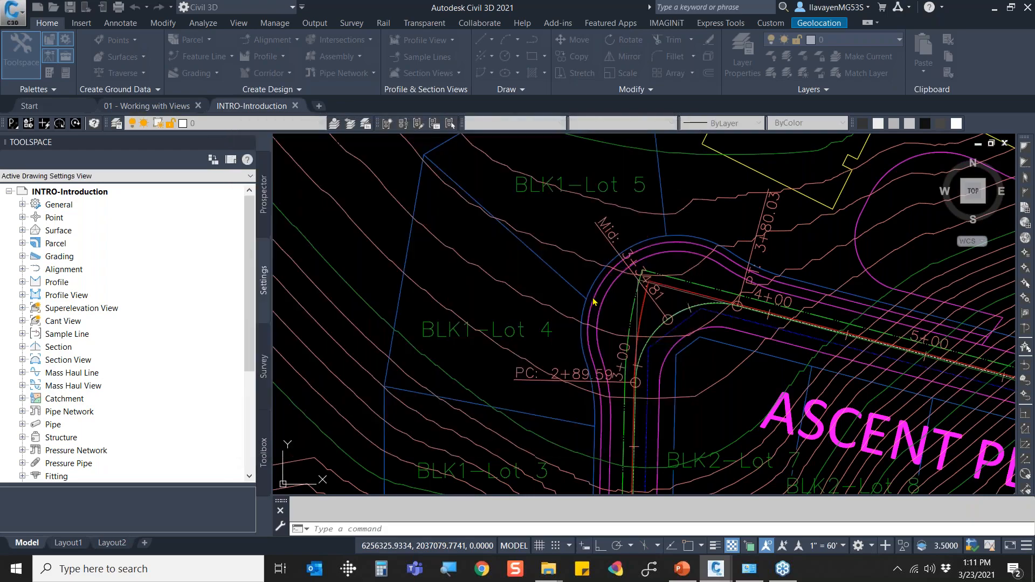
scroll(595, 292, down, 2)
scroll(595, 292, down, 4)
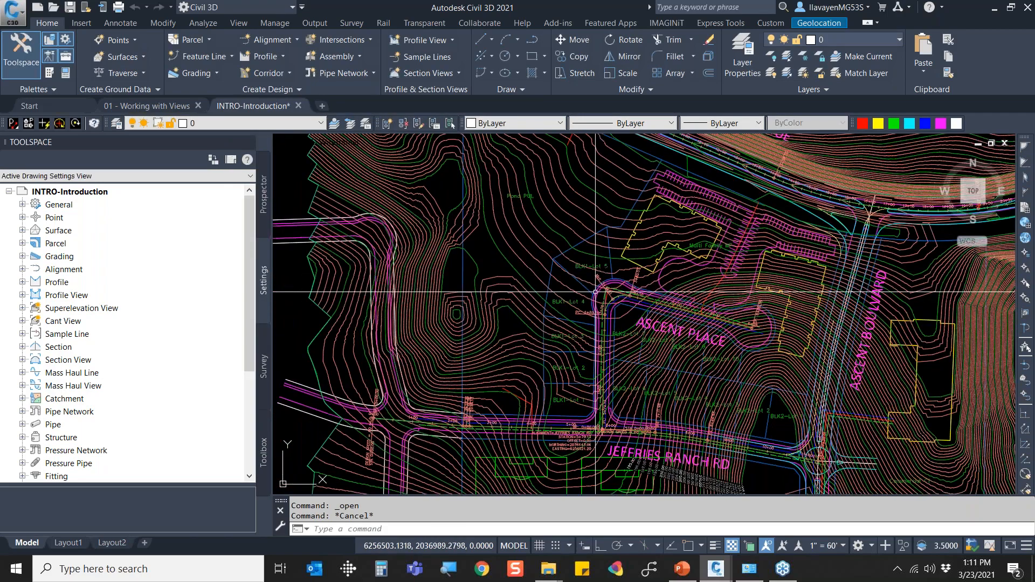
mouse_move(842, 368)
middle_down()
mouse_move(698, 291)
mouse_move(630, 298)
middle_up()
scroll(630, 297, down, 2)
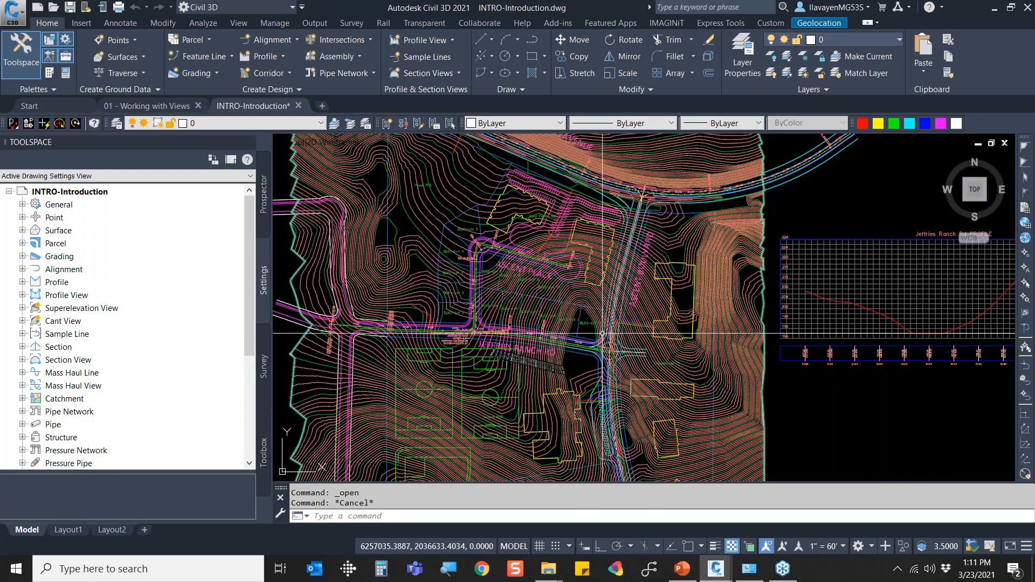
scroll(602, 334, up, 5)
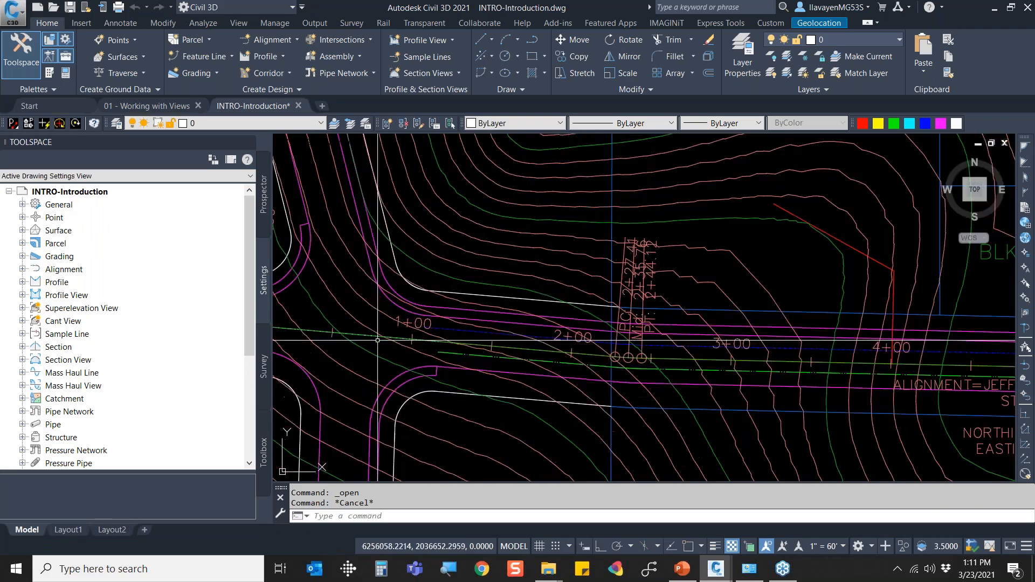
middle_drag(414, 322, 462, 300)
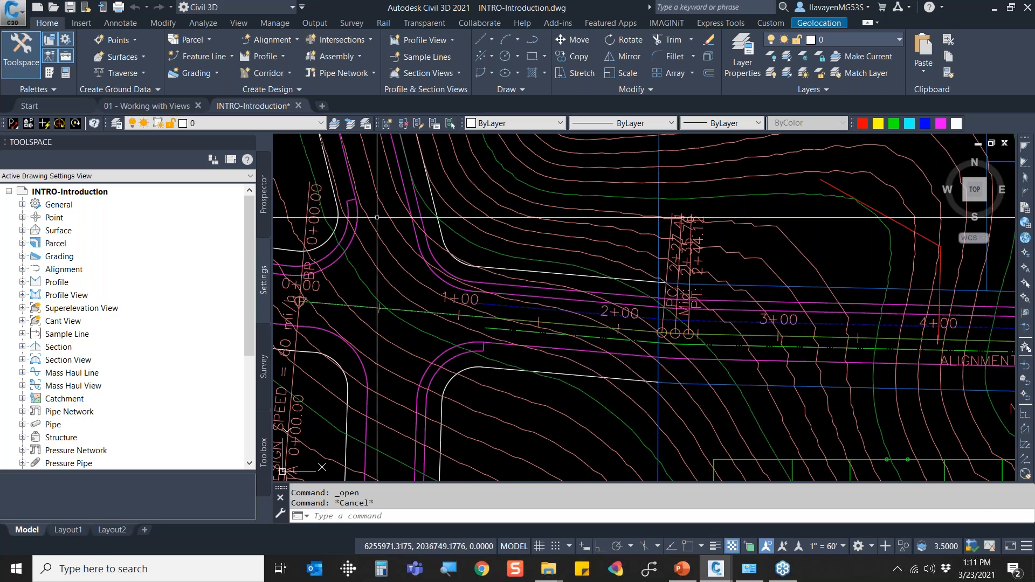
Look through the model views in the View Manager and restore SURF ELEV EDIT.
text(VIEW)
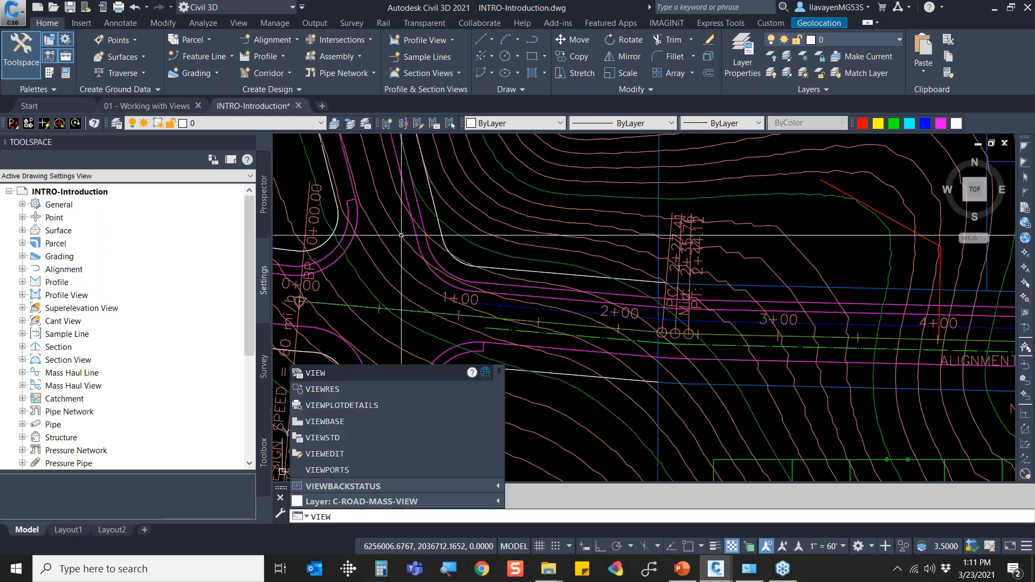
key(Return)
scroll(424, 258, up, 10)
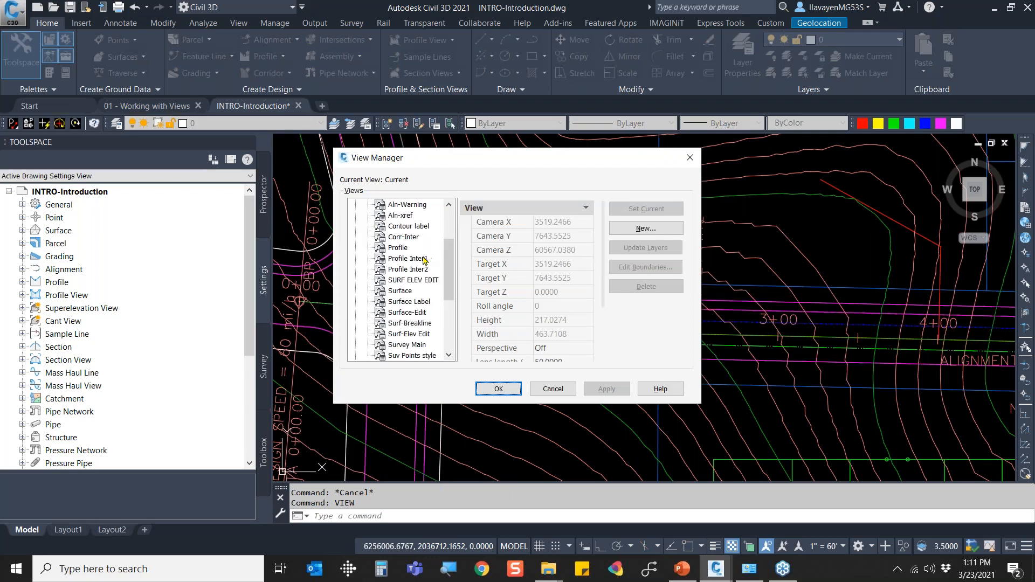
scroll(425, 258, down, 10)
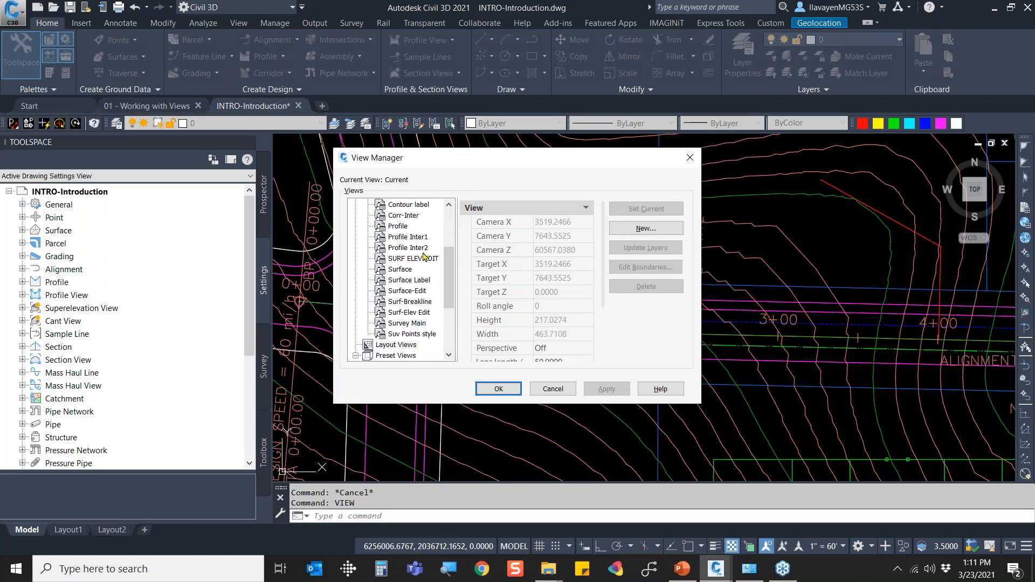
scroll(426, 313, up, 10)
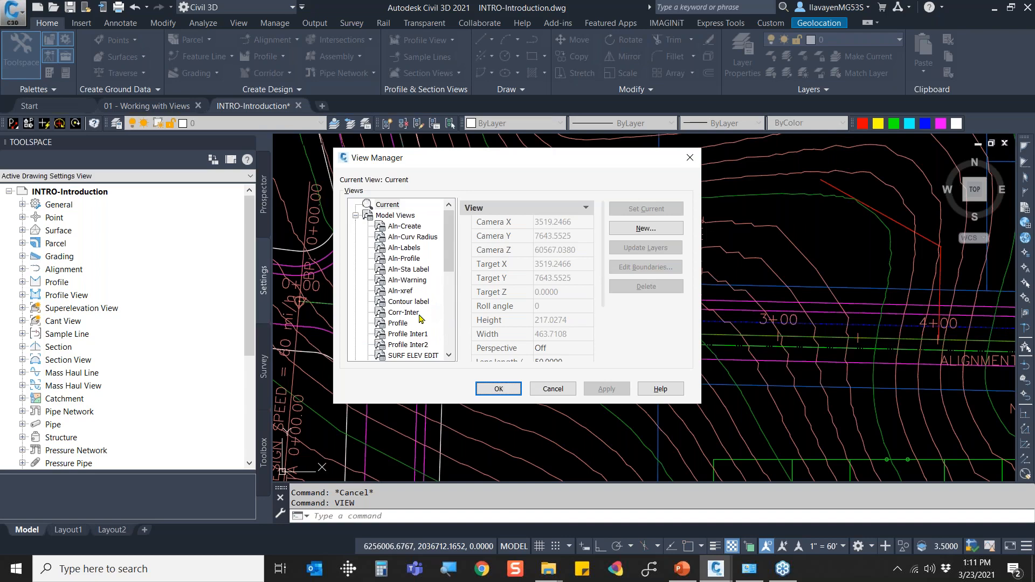
click(405, 356)
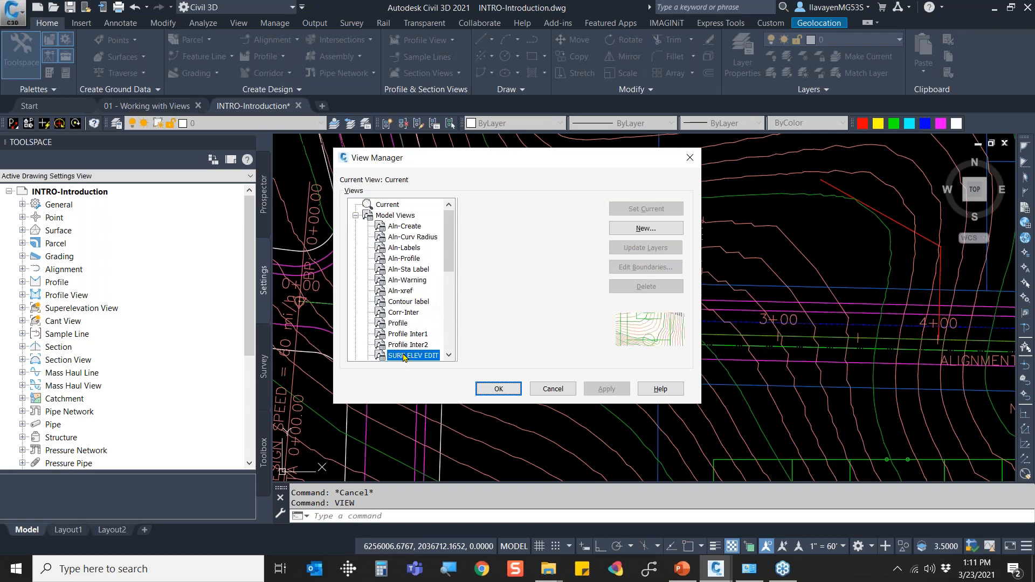
click(498, 389)
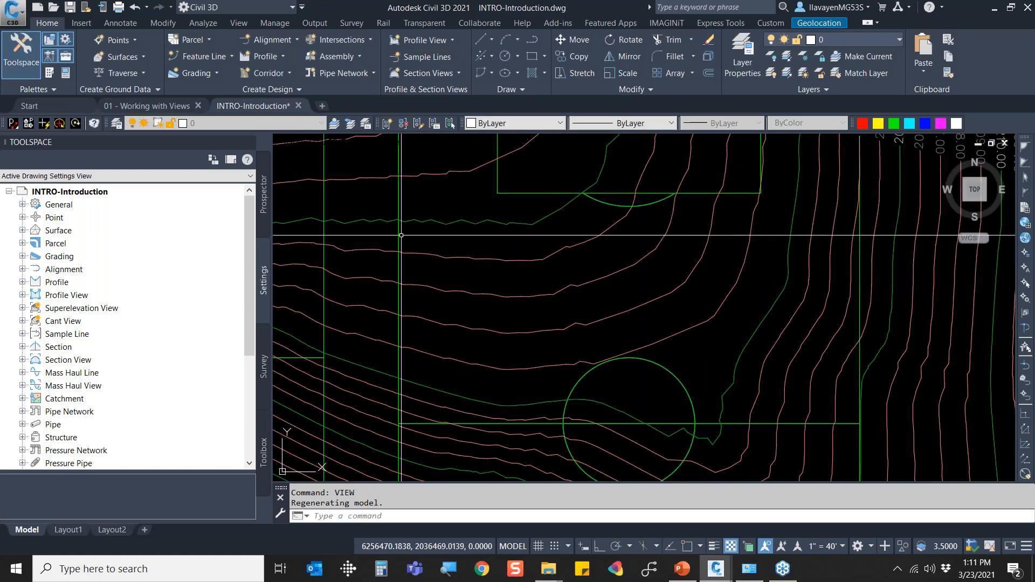
Move away from the saved area and restore the SURF ELEV EDIT named view again without opening the View Manager.
scroll(627, 311, down, 4)
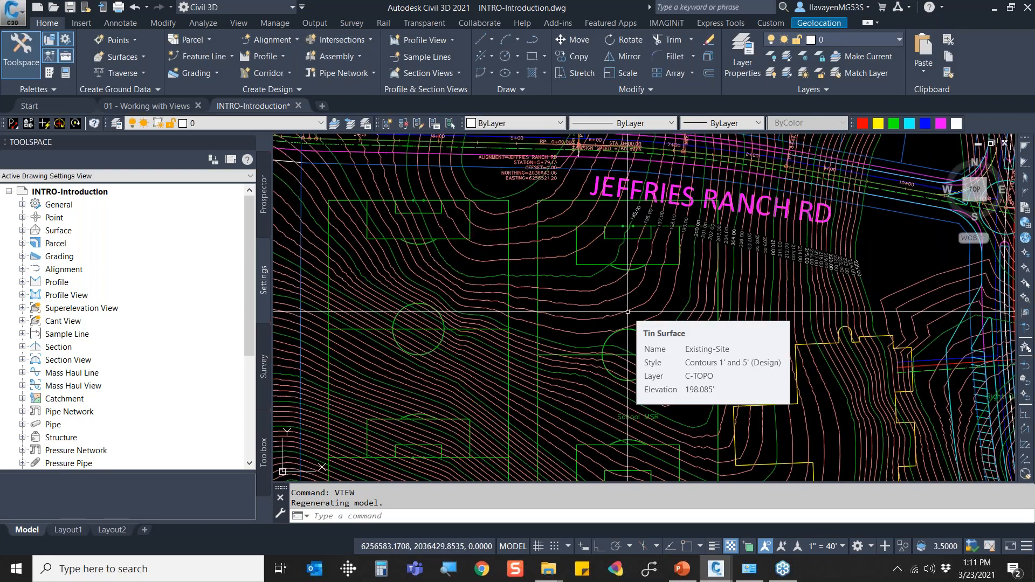
click(239, 23)
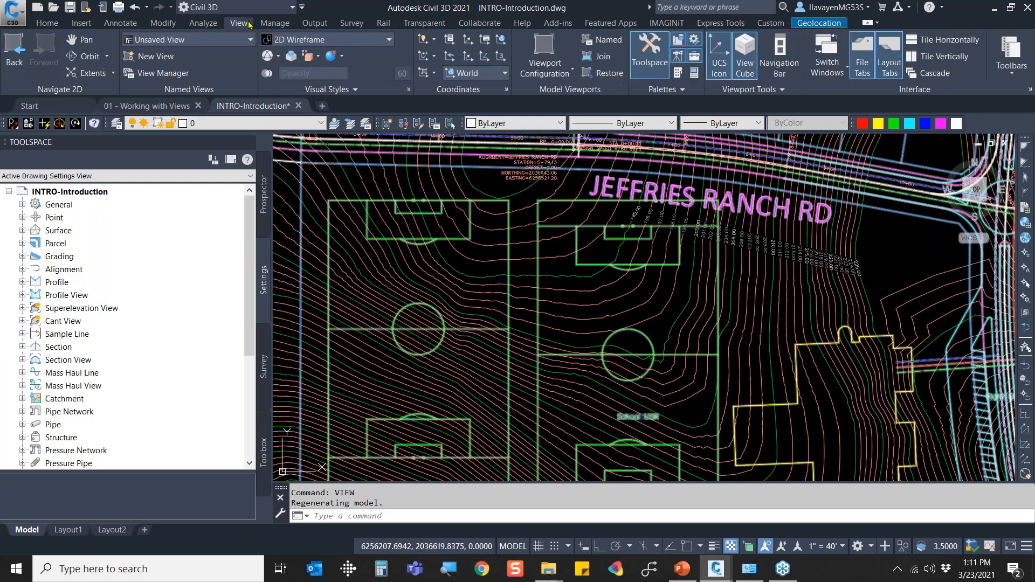
click(235, 44)
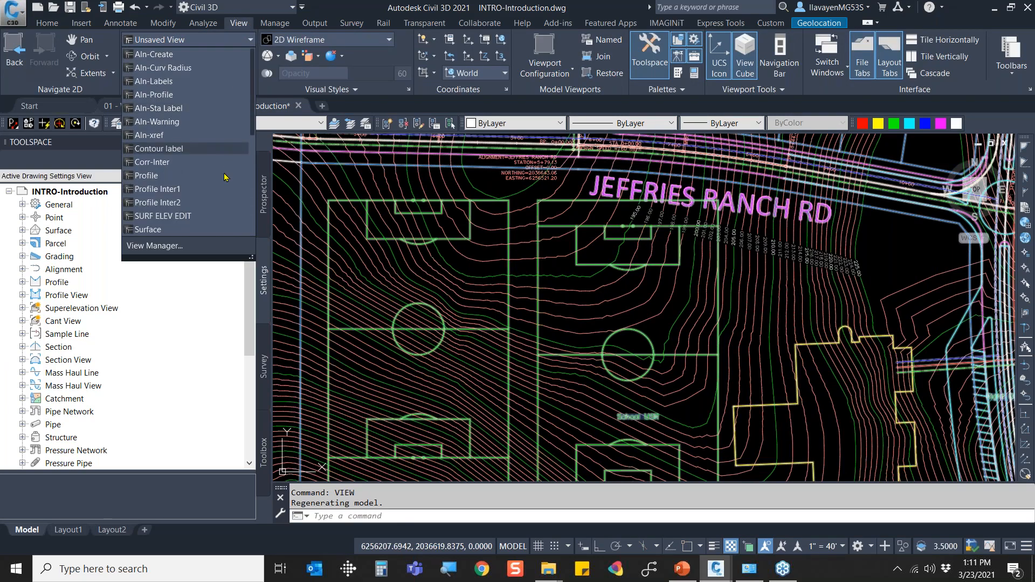
scroll(219, 210, down, 2)
scroll(218, 211, down, 4)
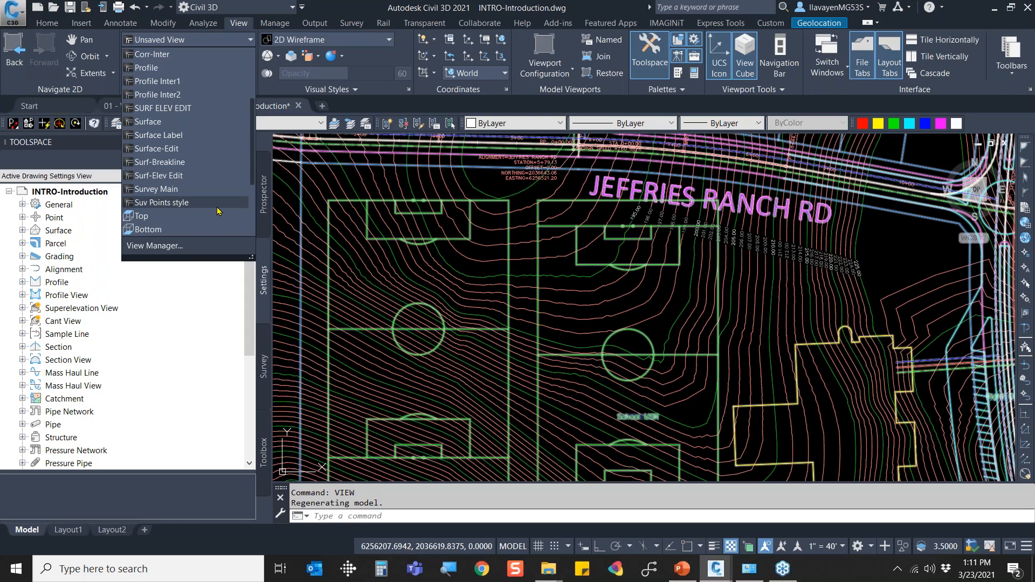
scroll(219, 210, up, 1)
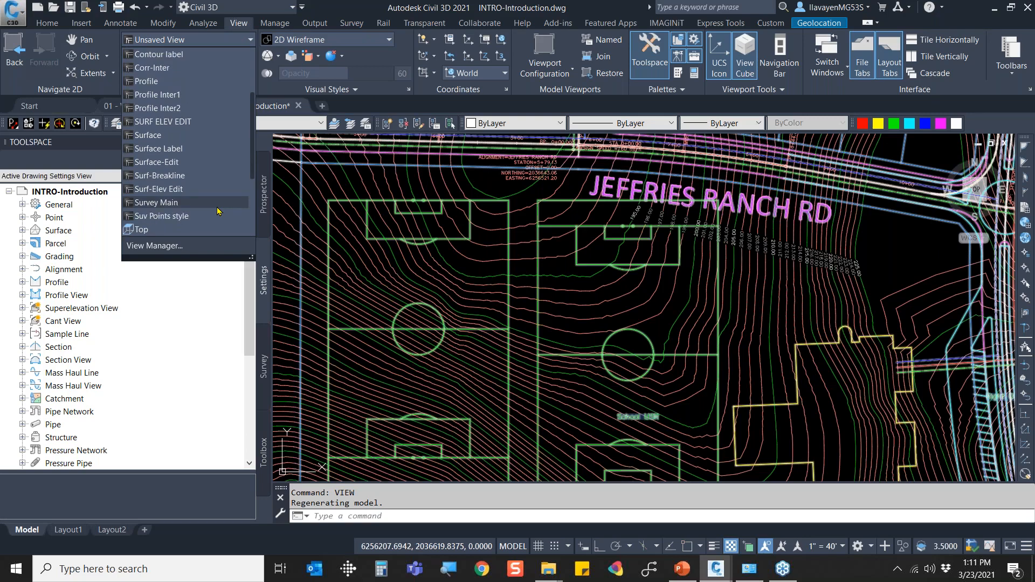
click(168, 122)
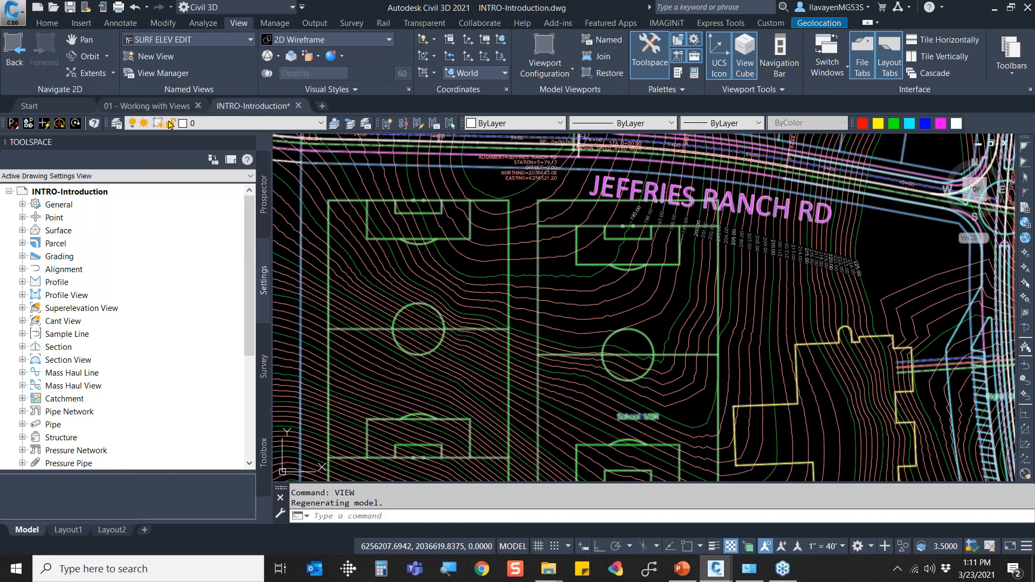
mouse_move(609, 262)
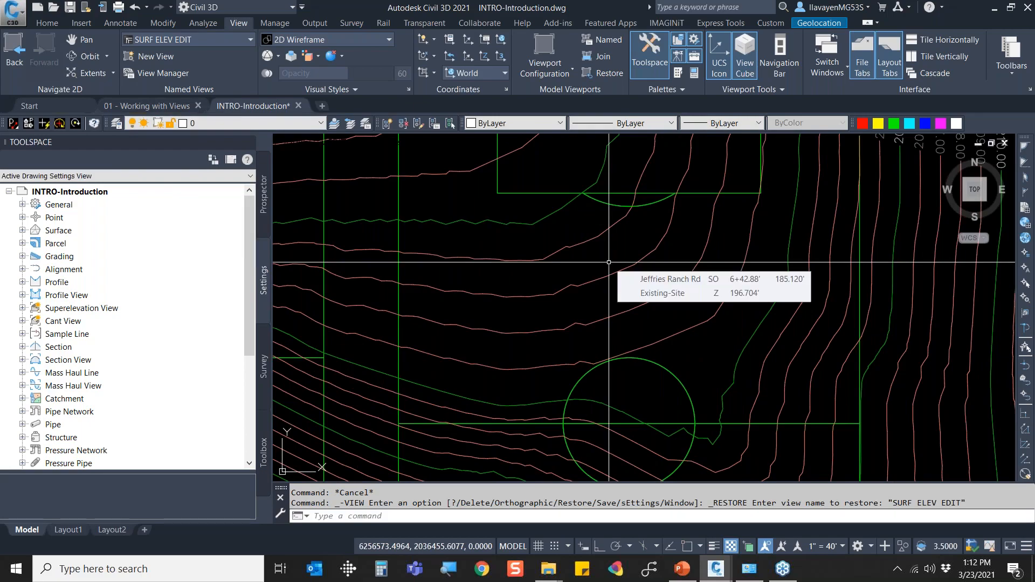
Isolate the layer of the road linework below BLK1-Lot 1 with LAYISO, and undo the isolation.
scroll(609, 262, down, 8)
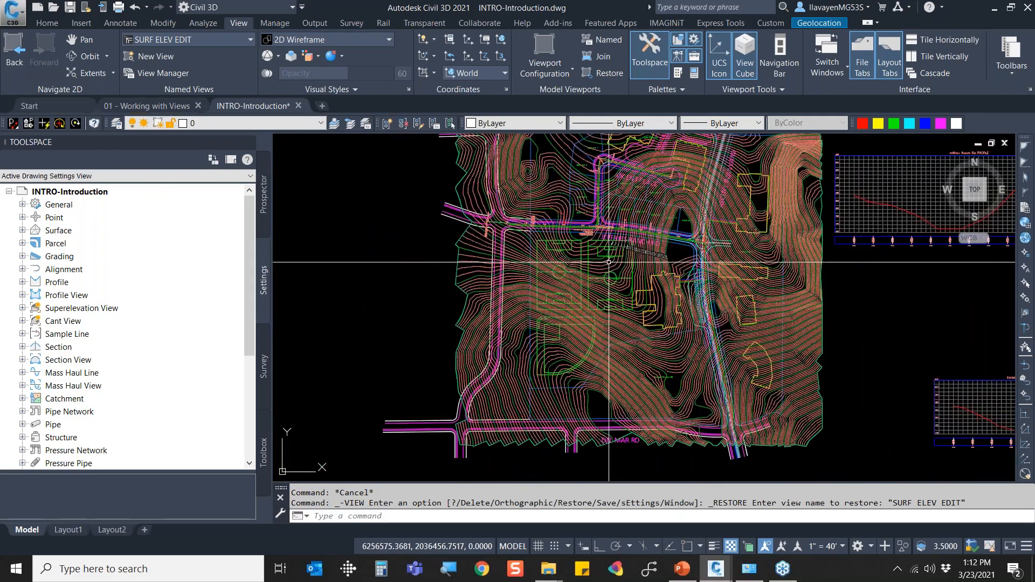
scroll(608, 262, up, 6)
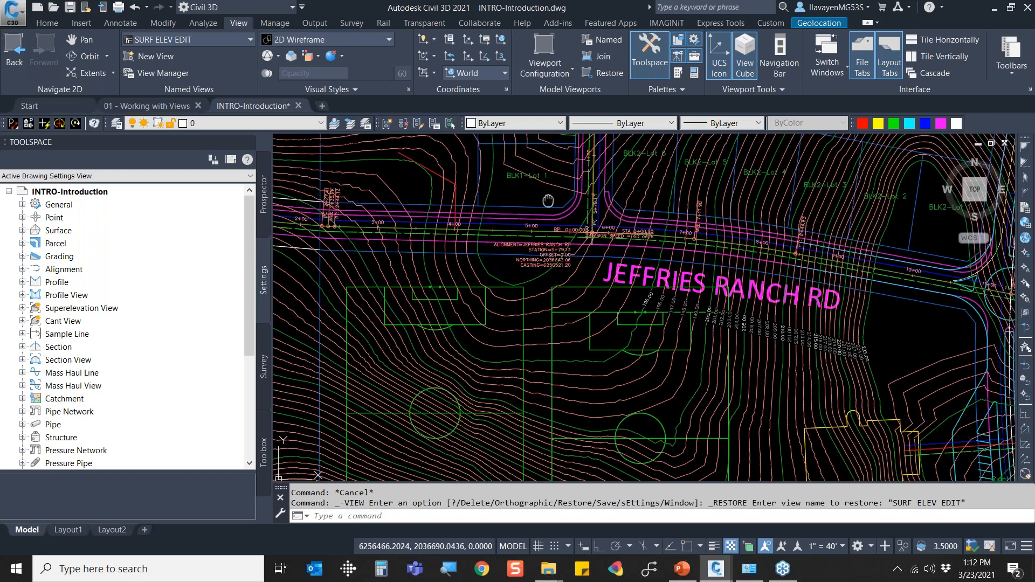
scroll(503, 270, up, 2)
mouse_move(502, 271)
scroll(502, 270, down, 2)
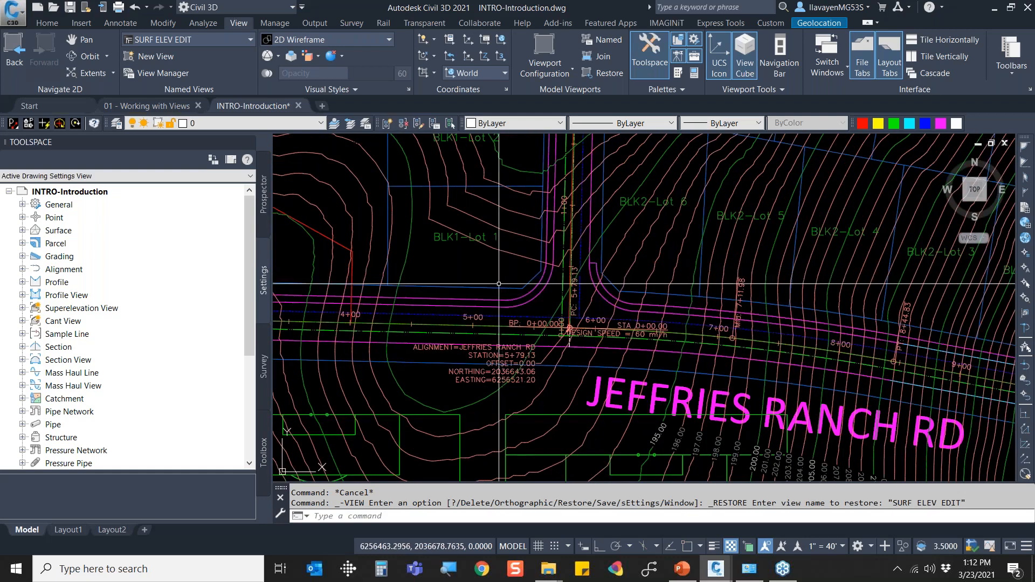
text(1)
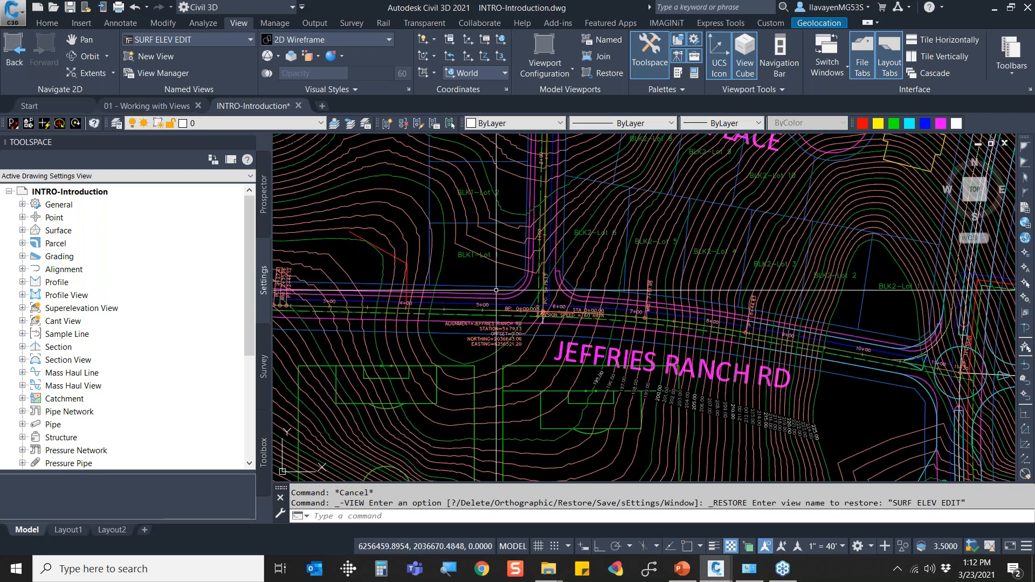
text(yaiso)
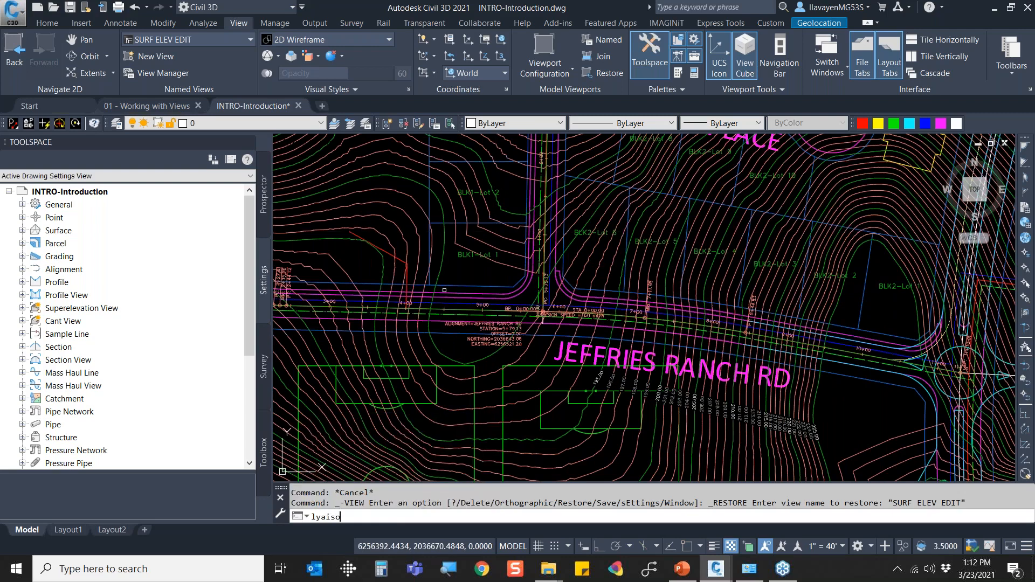
key(Return)
click(444, 290)
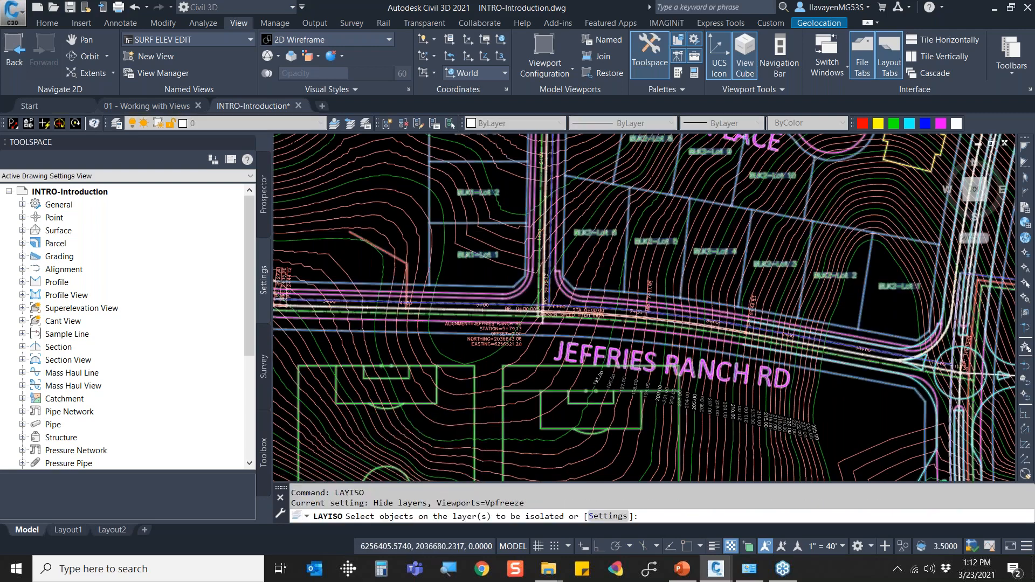
scroll(447, 288, up, 4)
right_click(596, 320)
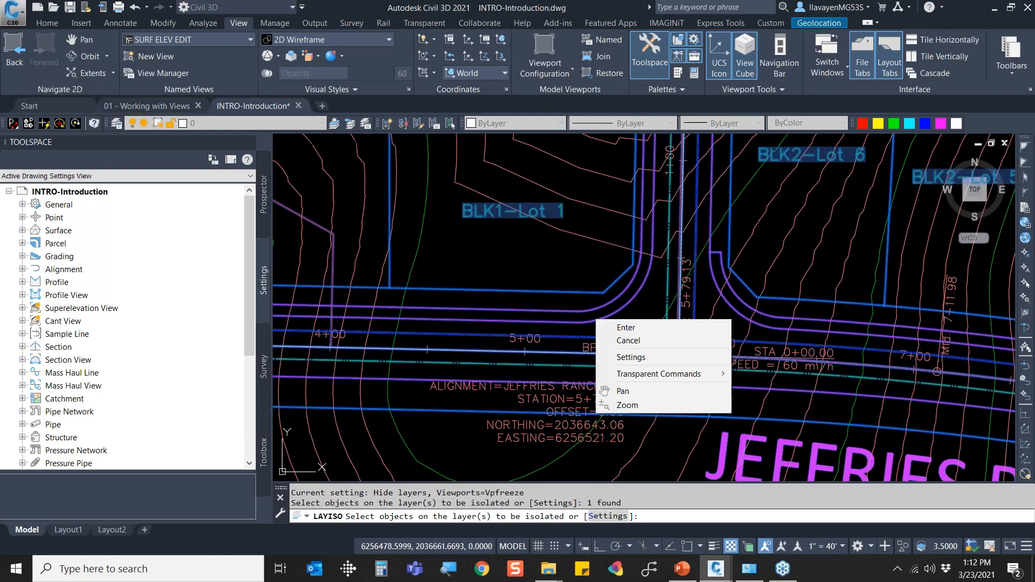
click(618, 325)
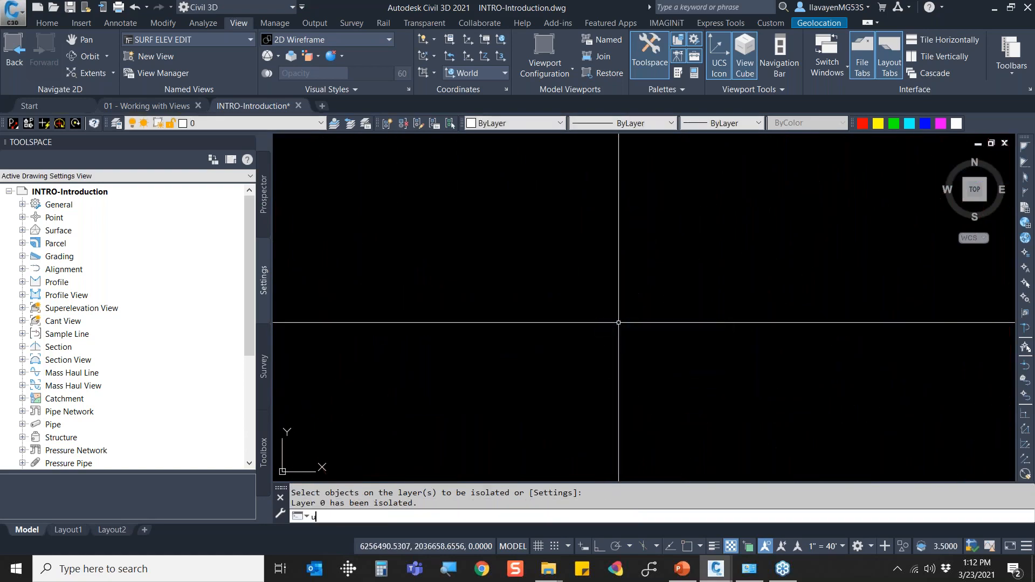
text(u)
key(Return)
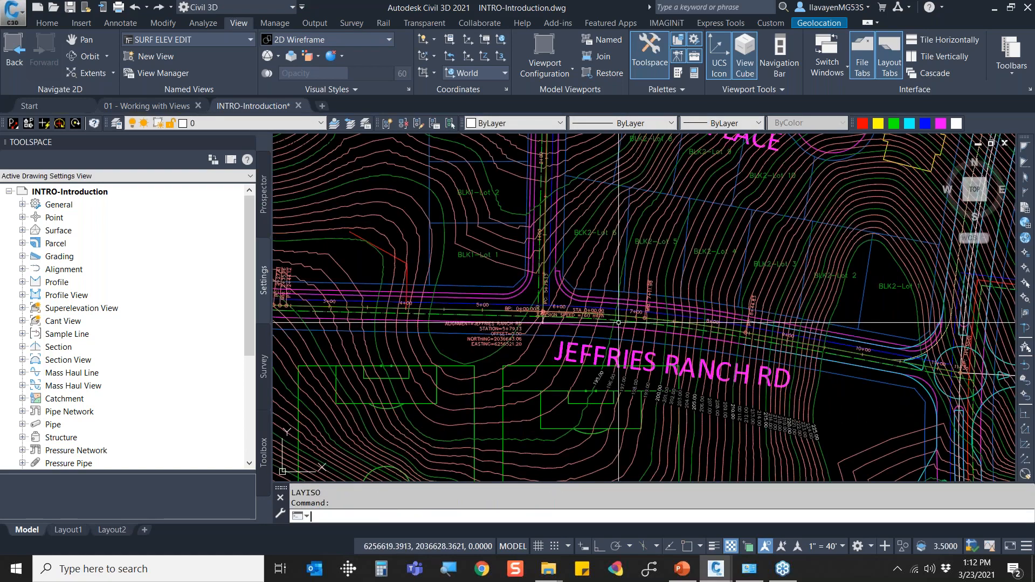
scroll(619, 323, down, 2)
scroll(619, 319, down, 4)
click(821, 282)
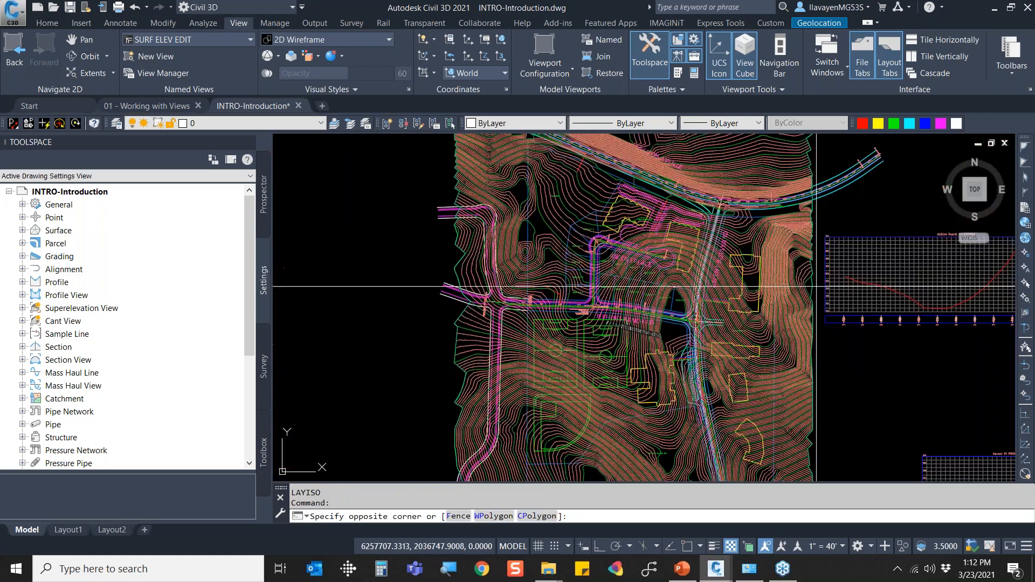
key(Escape)
click(836, 257)
middle_drag(845, 197, 778, 208)
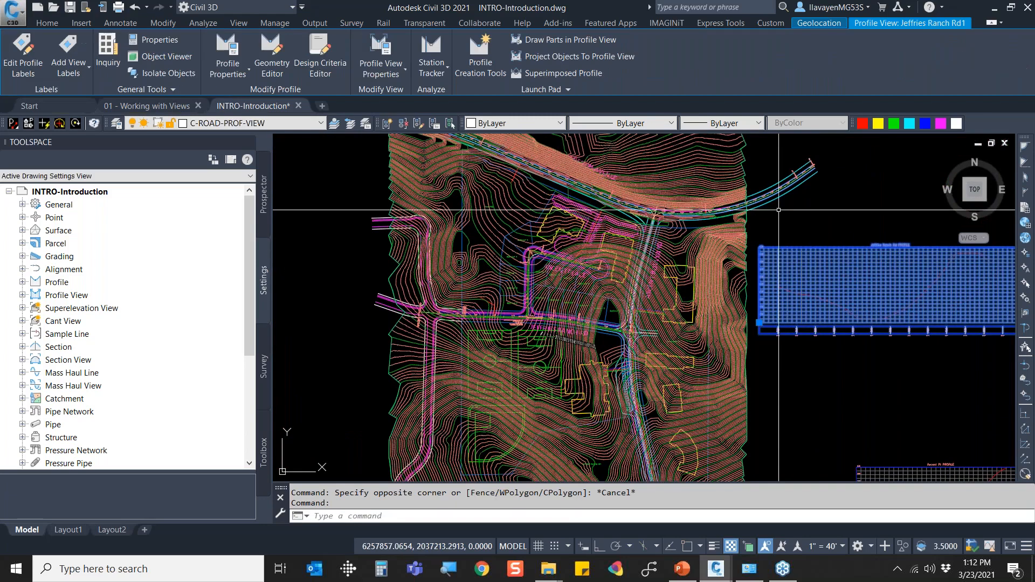
key(Escape)
Isolate the layers of the Mission Ave road lines near station 22+00 with LAYISO, selecting them with a crossing window.
scroll(777, 208, up, 4)
click(752, 172)
scroll(752, 172, up, 5)
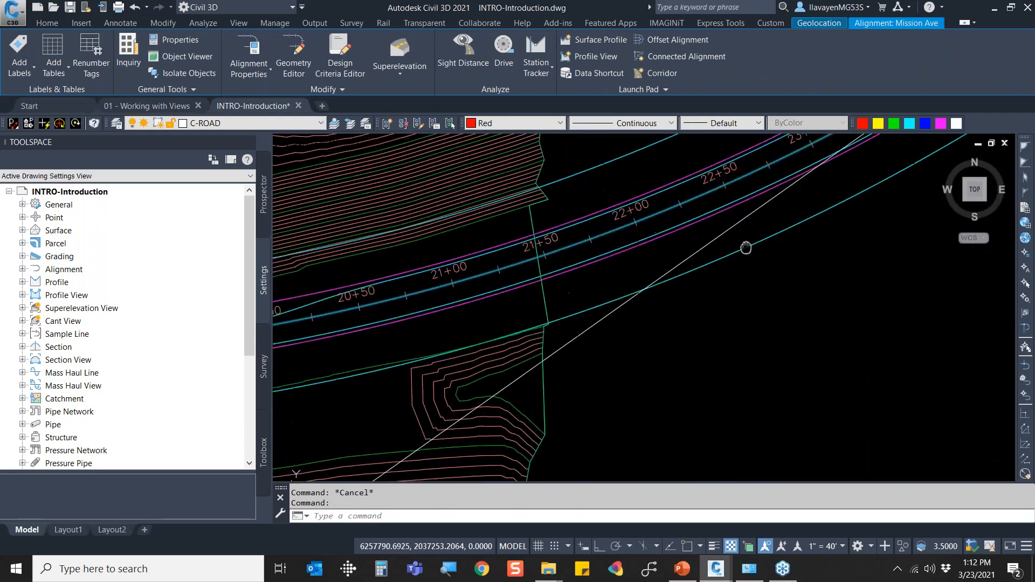
key(Escape)
key(Return)
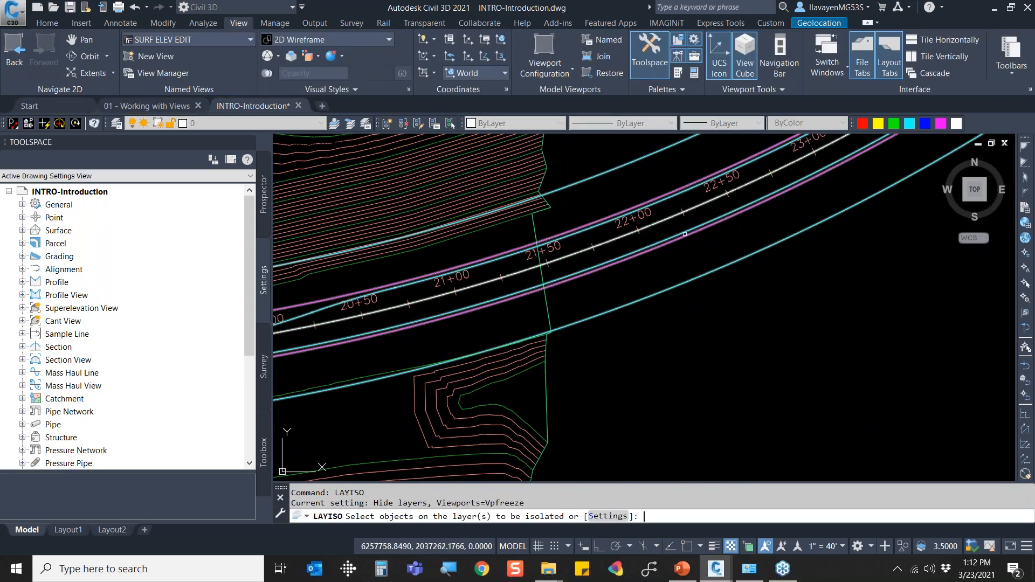
click(725, 281)
click(610, 144)
right_click(621, 171)
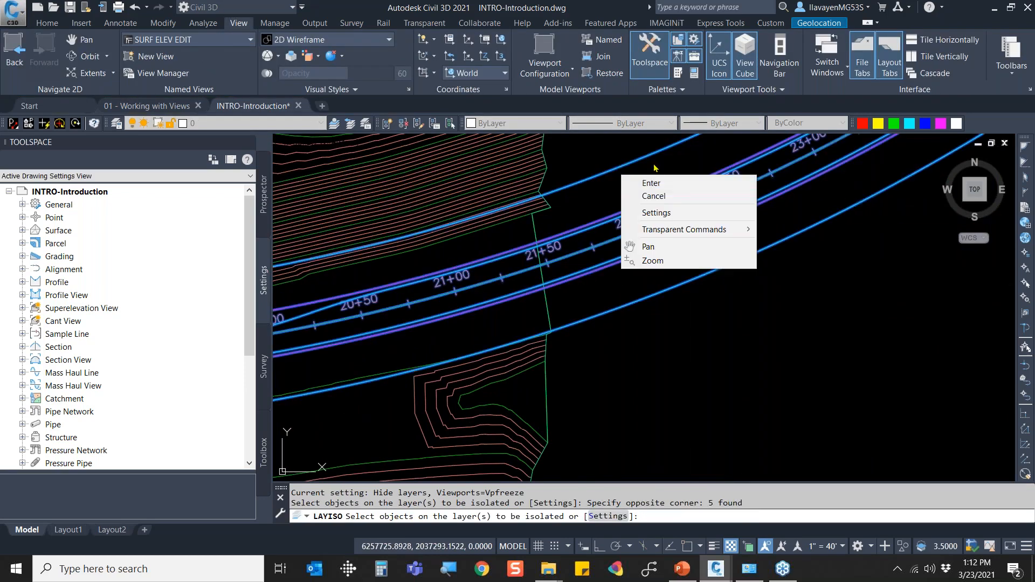
click(641, 181)
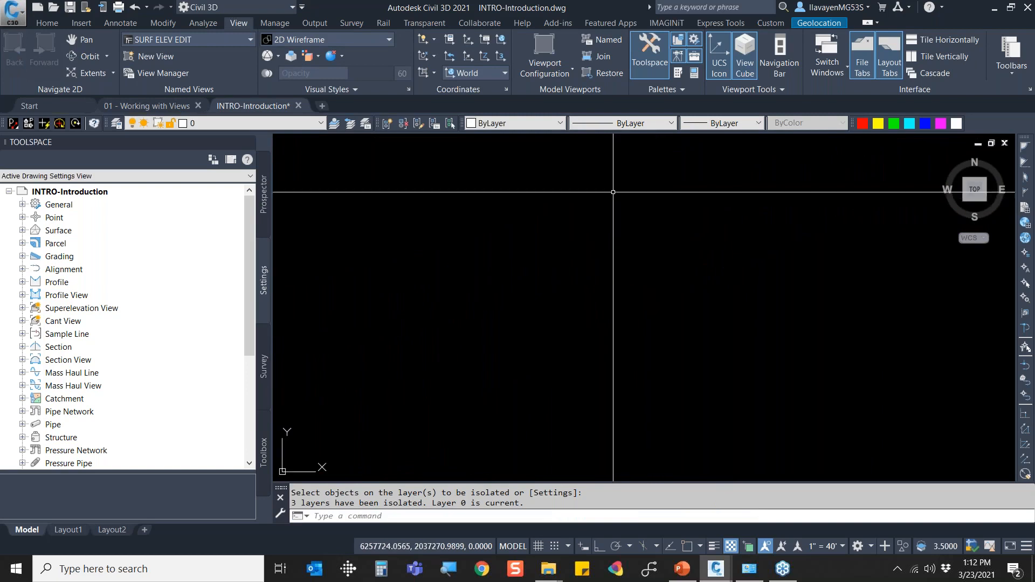
Undo the layer isolation of the Mission Ave road lines.
key(Escape)
text(u)
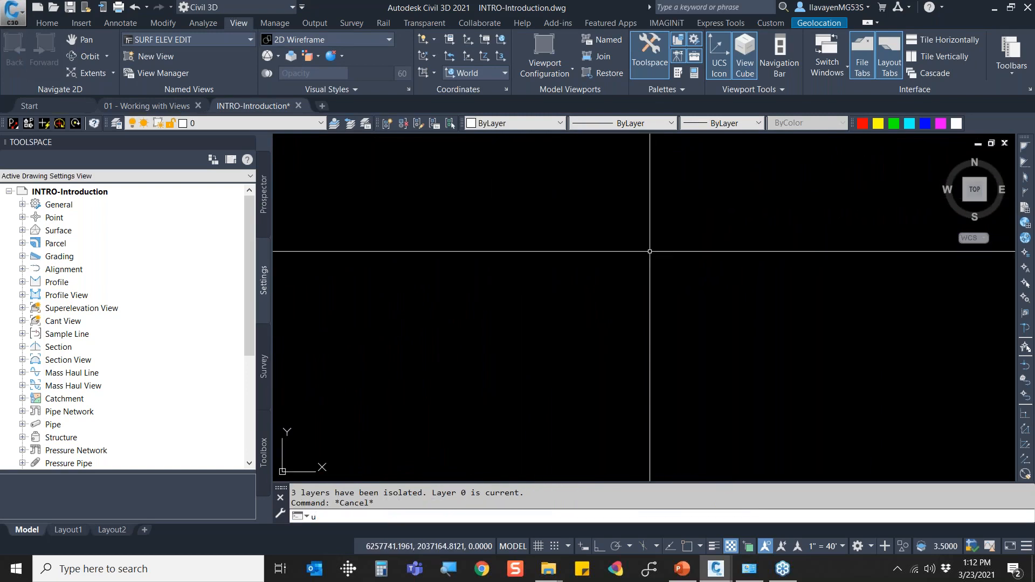
key(Return)
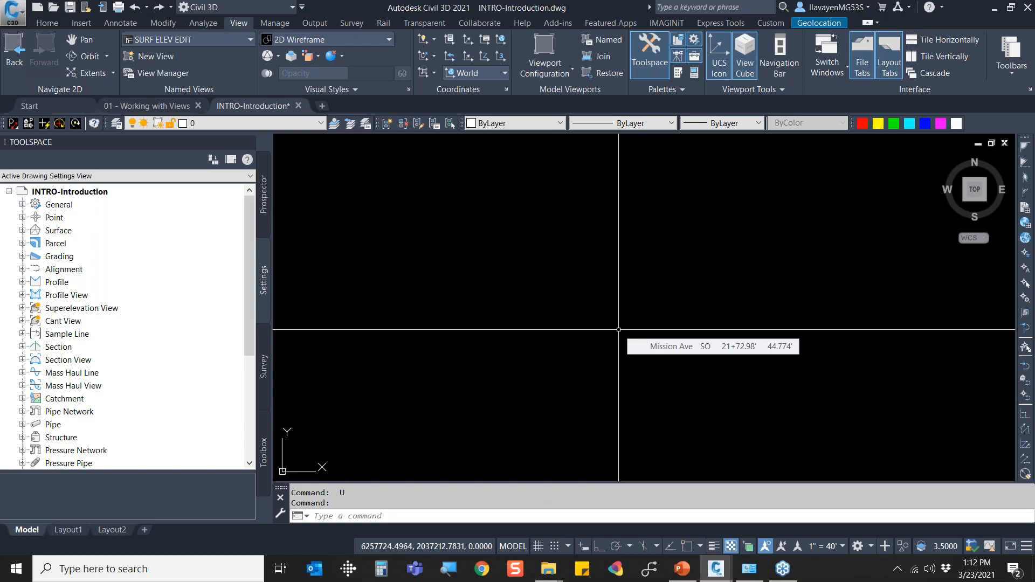
Turn on all layers with LAYON and thaw all layers with LAYTHW.
text(layon)
key(Return)
text(laythw)
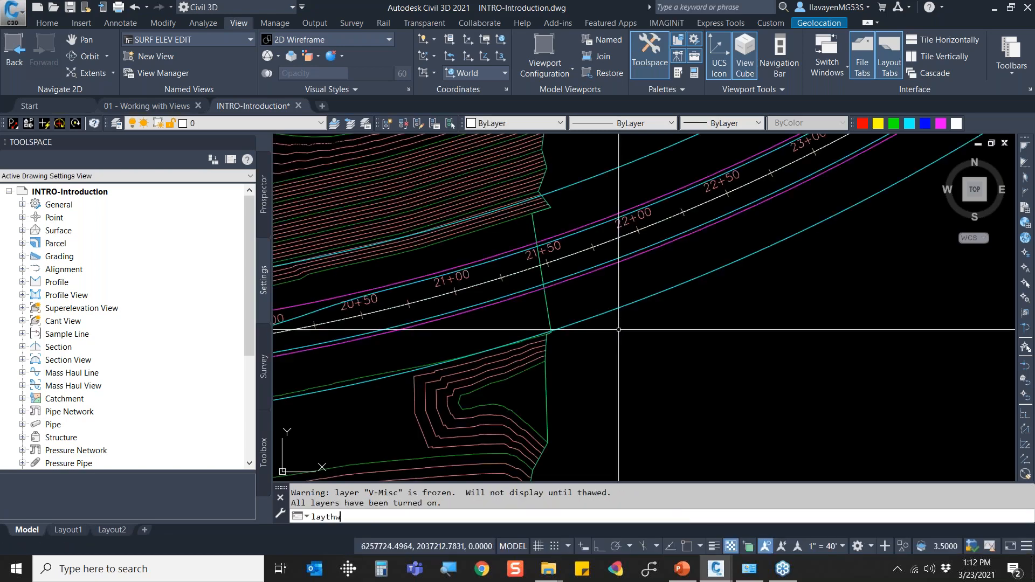
key(Return)
scroll(619, 330, down, 3)
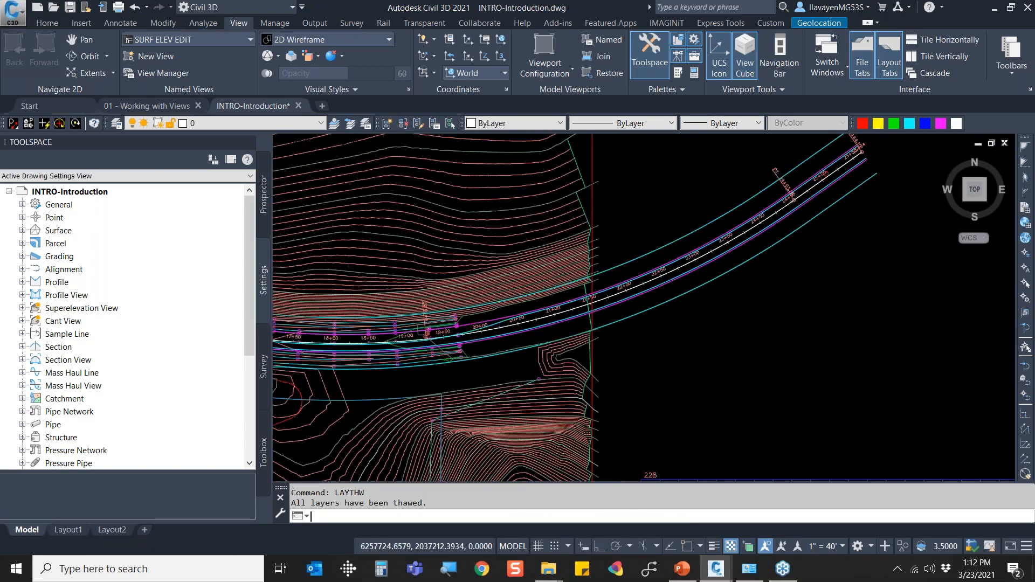
scroll(618, 327, down, 8)
middle_drag(619, 327, 697, 237)
click(402, 188)
click(384, 212)
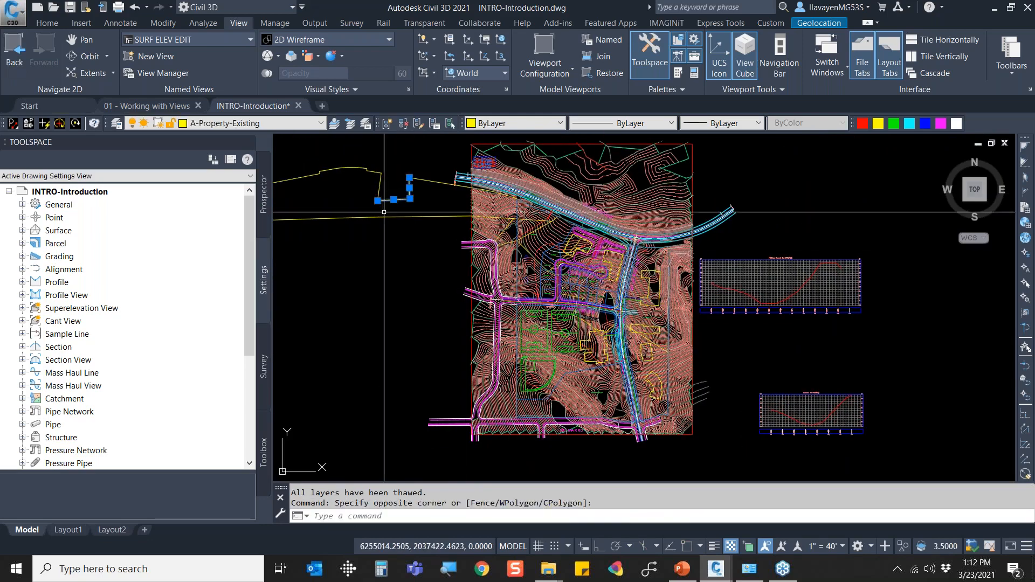
key(Escape)
key(Escape)
Isolate the A-Property-Existing layer with LAYISO, selecting the yellow property line west of the site with a crossing window.
middle_drag(401, 204, 527, 197)
text(lay)
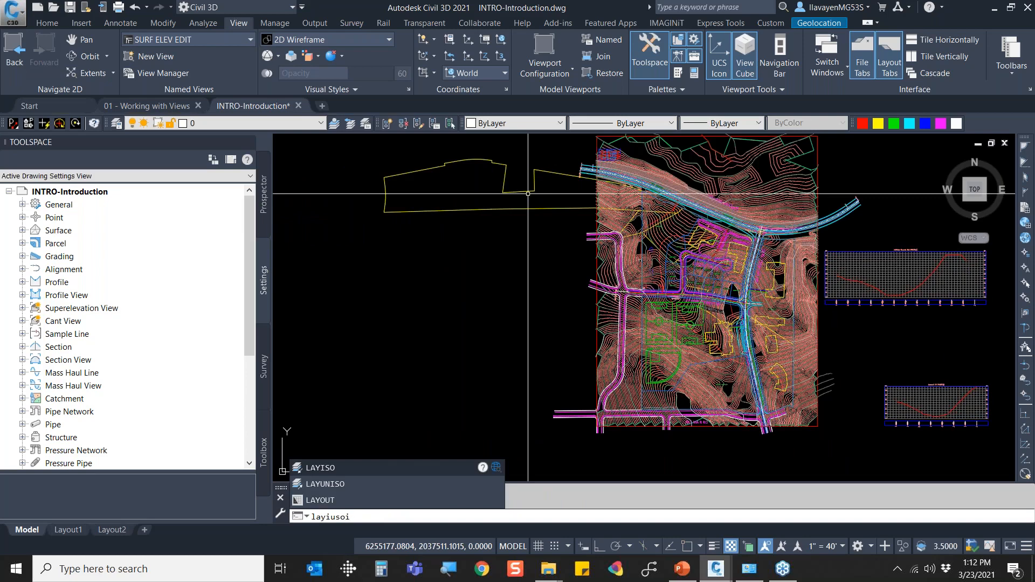
text(iusoi)
key(Return)
click(521, 178)
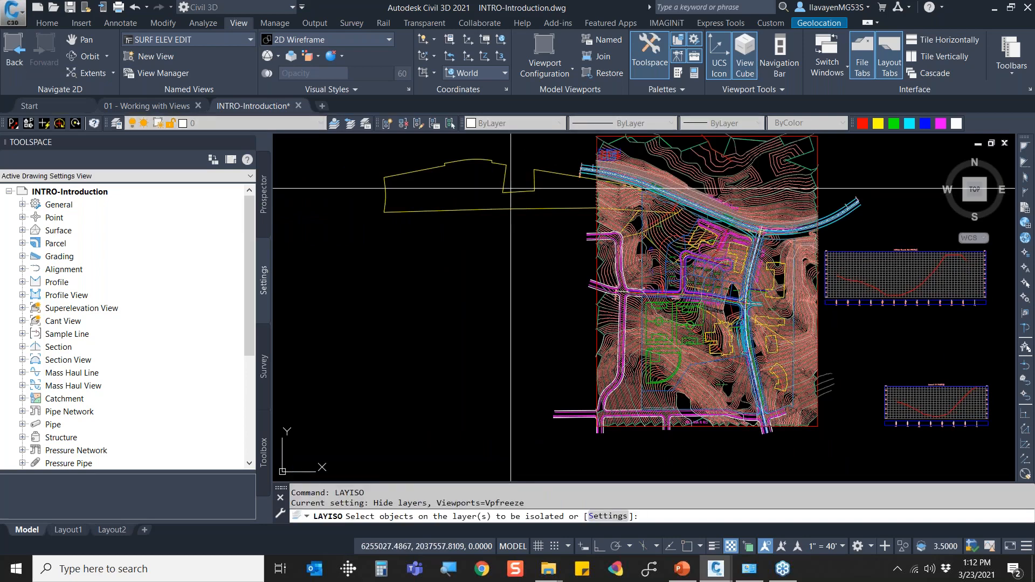
click(499, 197)
right_click(499, 198)
click(524, 206)
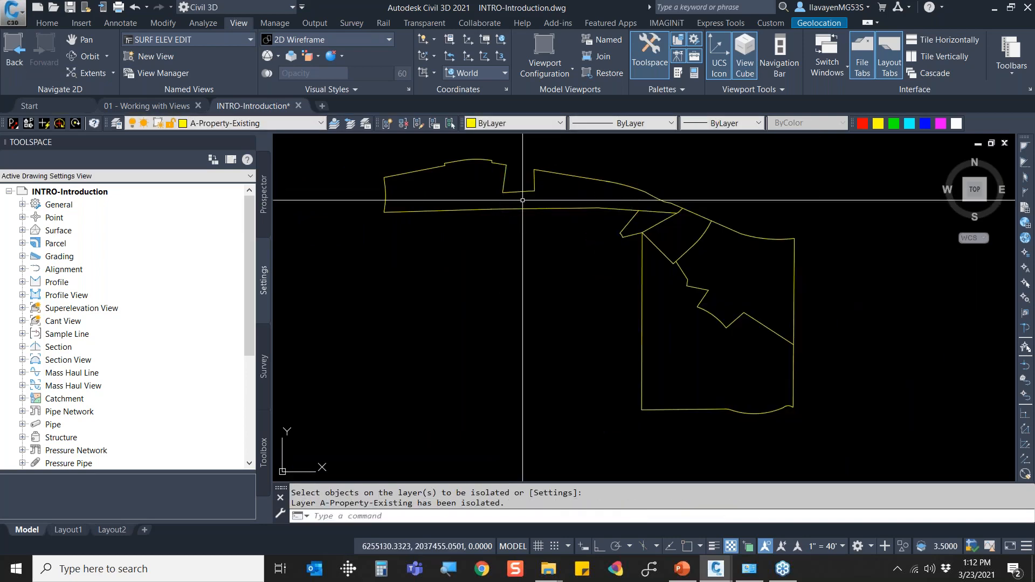
Save the current display of the isolated property lines as a named view "parcels" with a layer snapshot.
scroll(734, 300, up, 5)
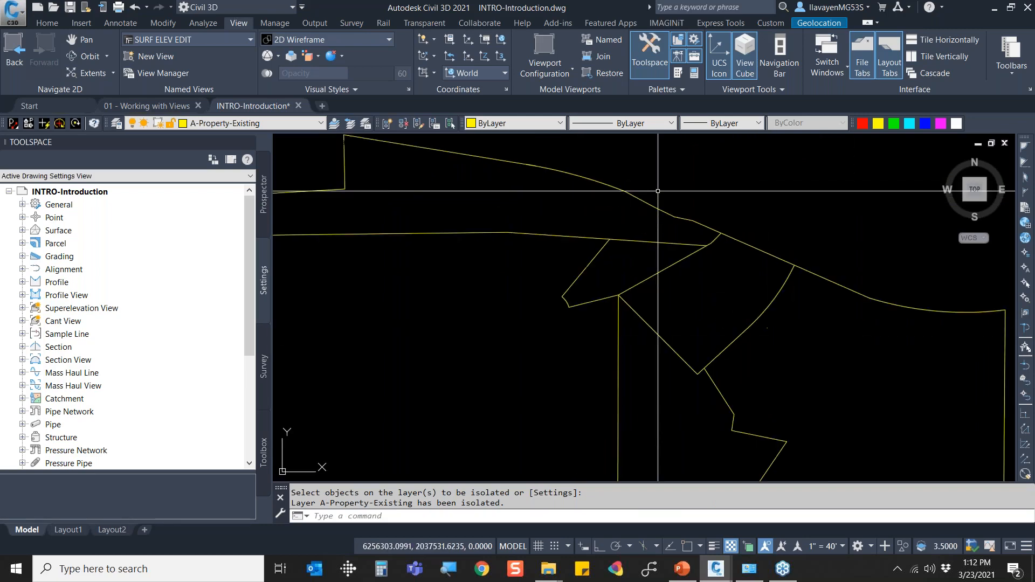
key(Return)
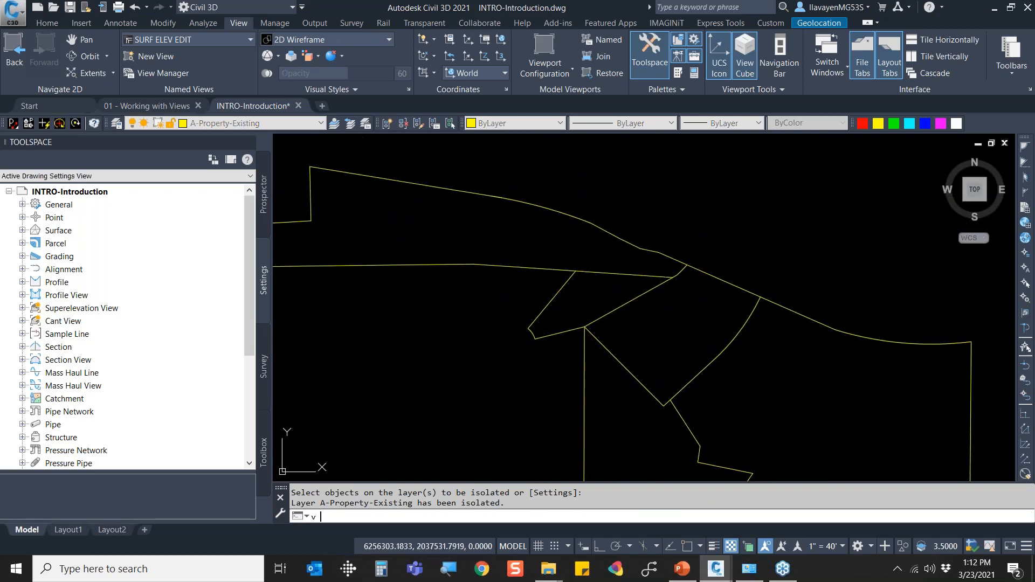
click(623, 231)
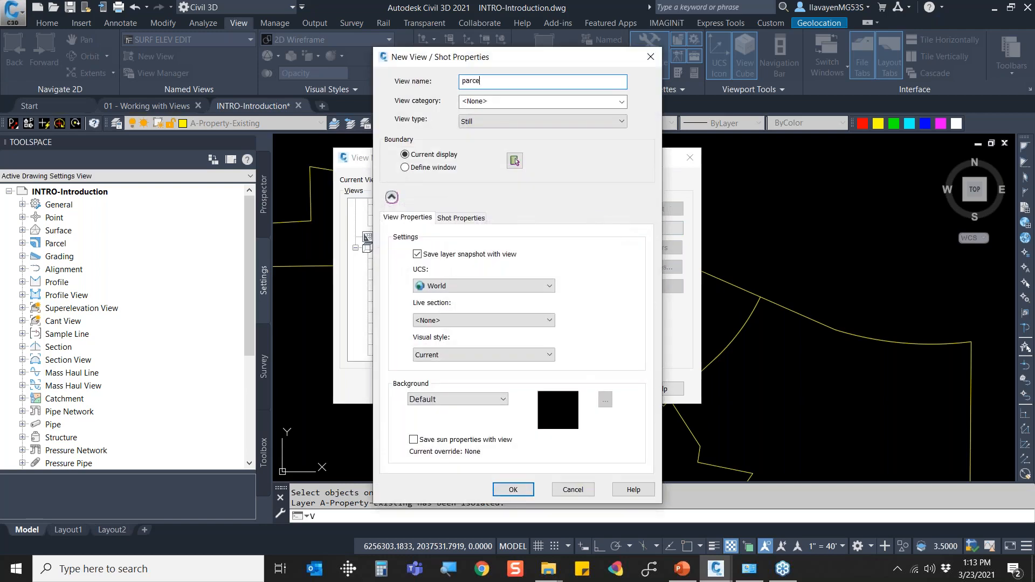
click(393, 197)
click(393, 197)
click(392, 198)
click(393, 198)
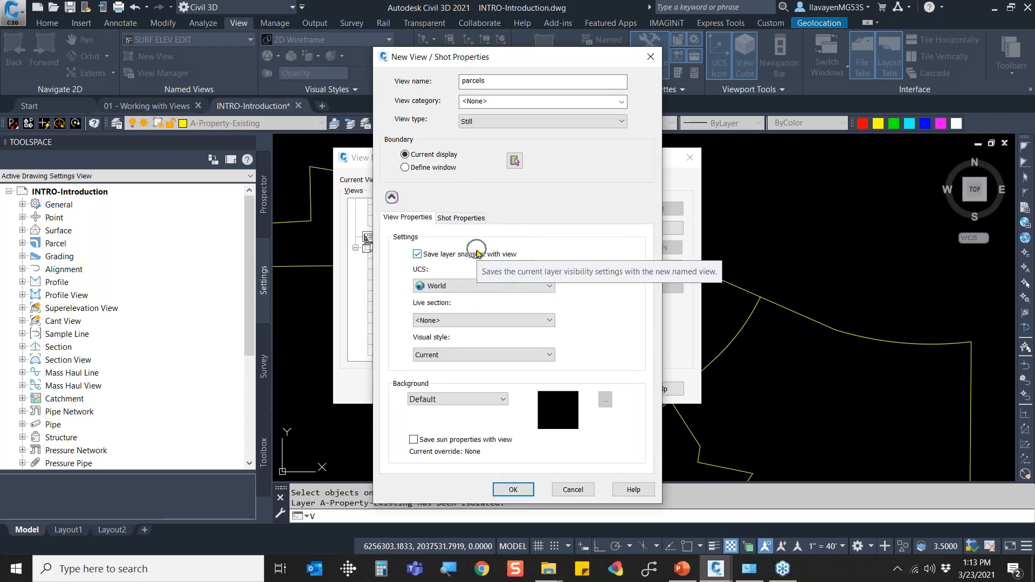
click(503, 490)
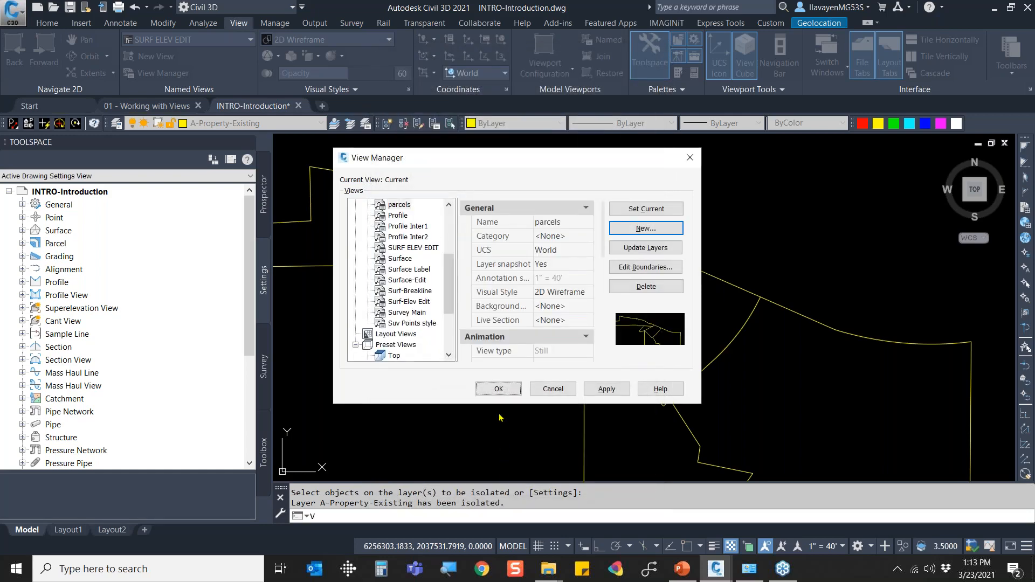
click(499, 389)
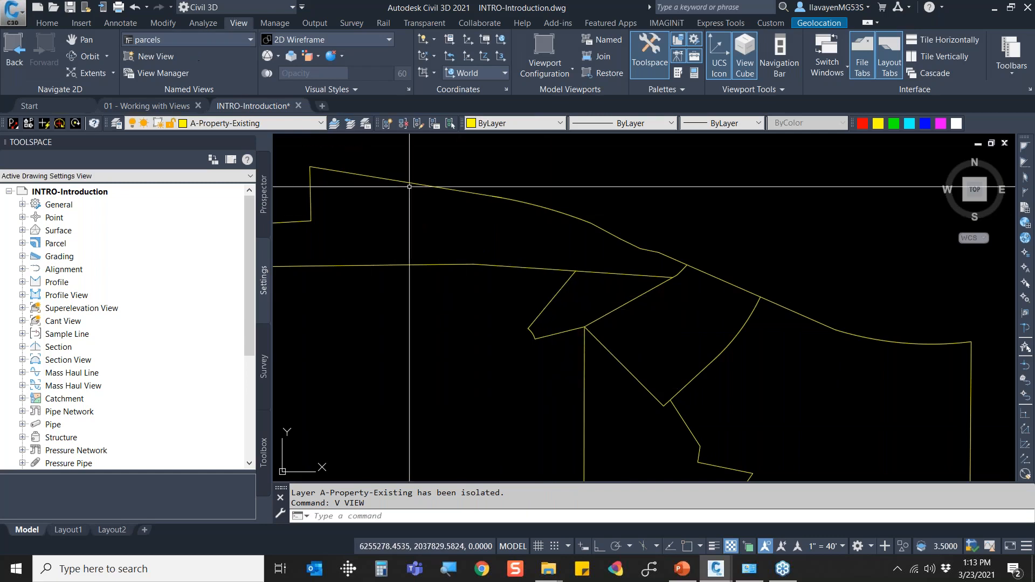
Switch to a different saved model view through the View Manager.
key(Return)
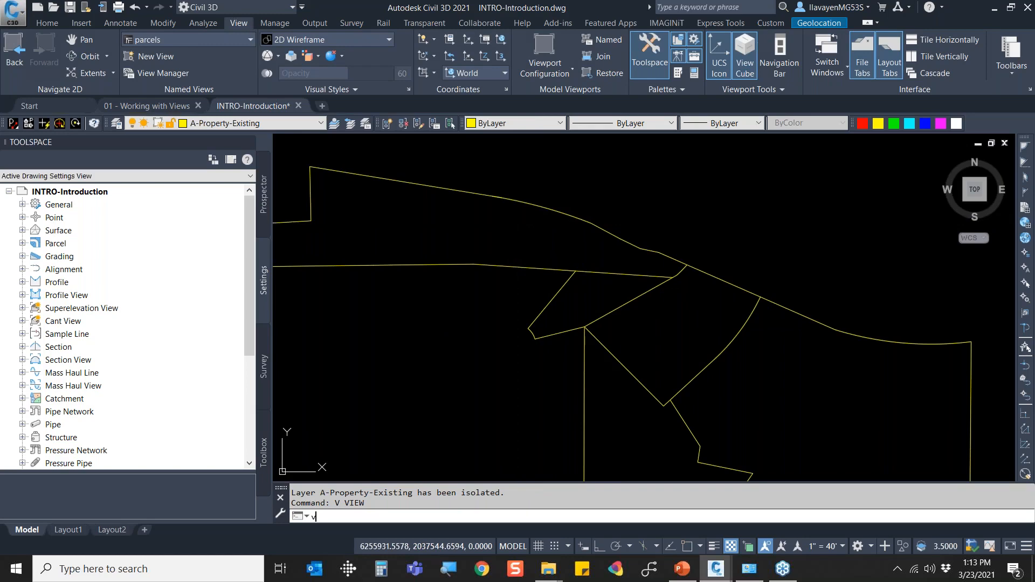
scroll(400, 245, up, 3)
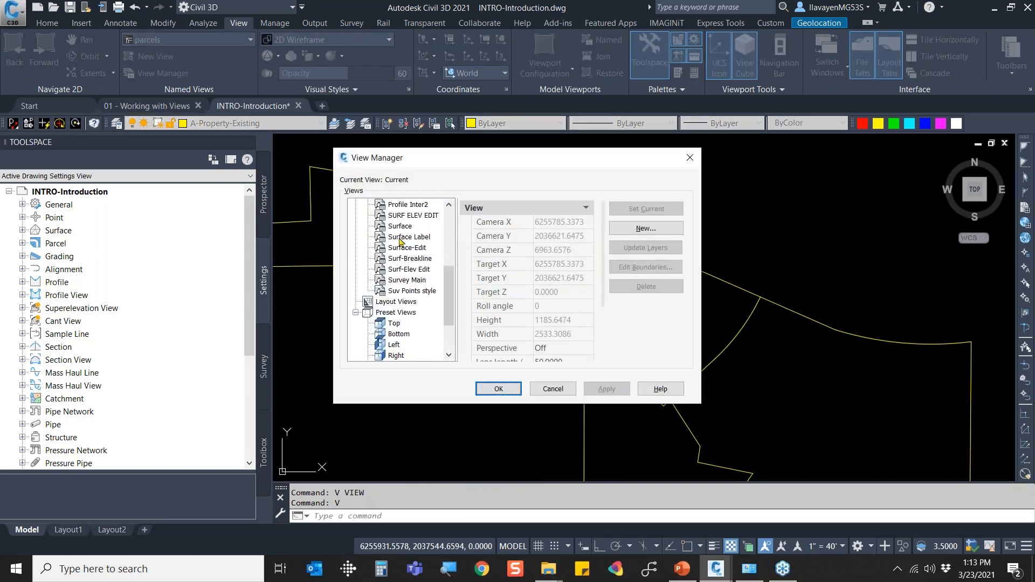
scroll(428, 239, up, 1)
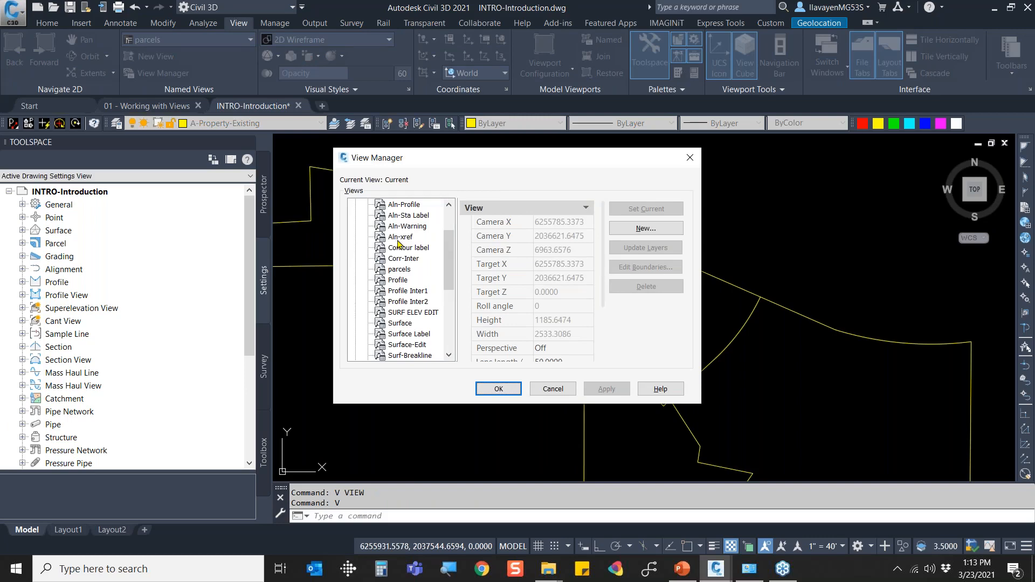
click(399, 244)
click(498, 388)
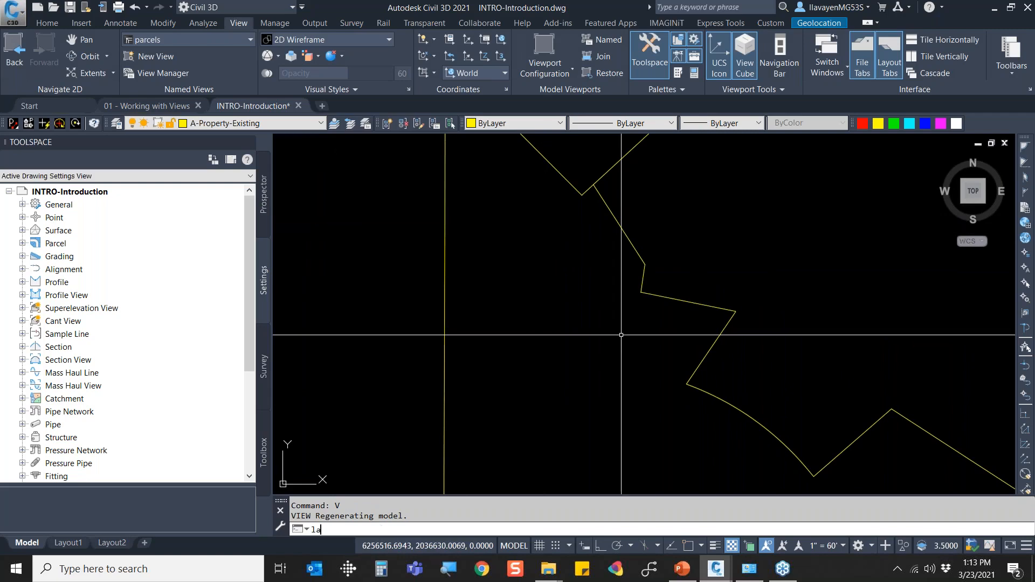
Turn on and thaw all layers with LAYON and LAYTHW, and restore the parcels named view without opening the View Manager.
key(Return)
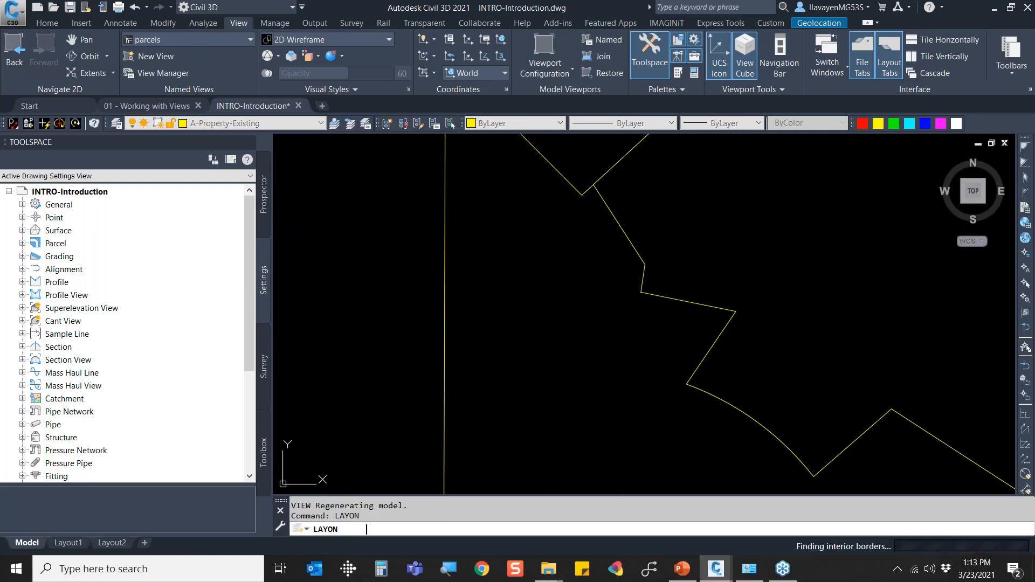
text(LAYThw)
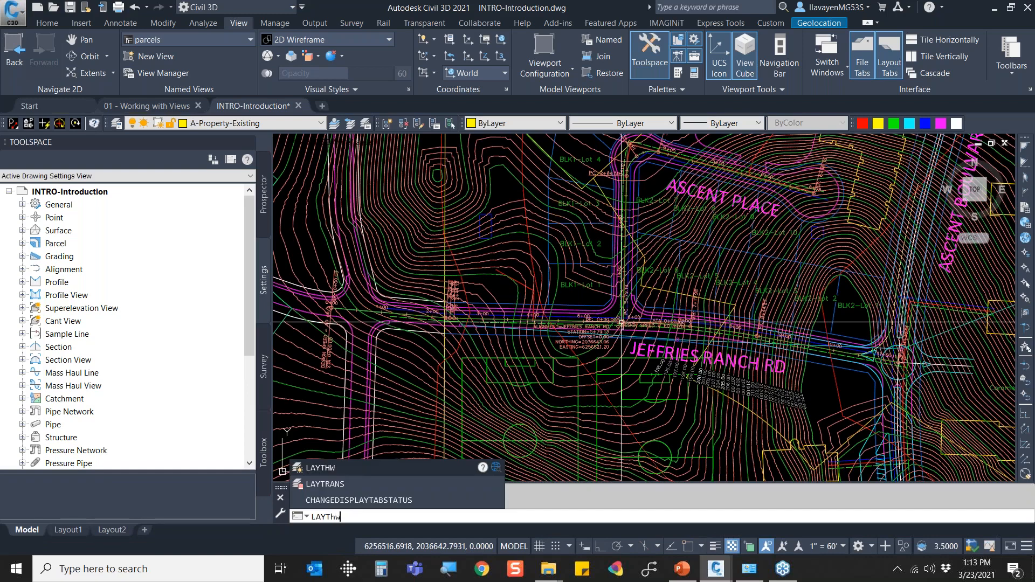
key(Return)
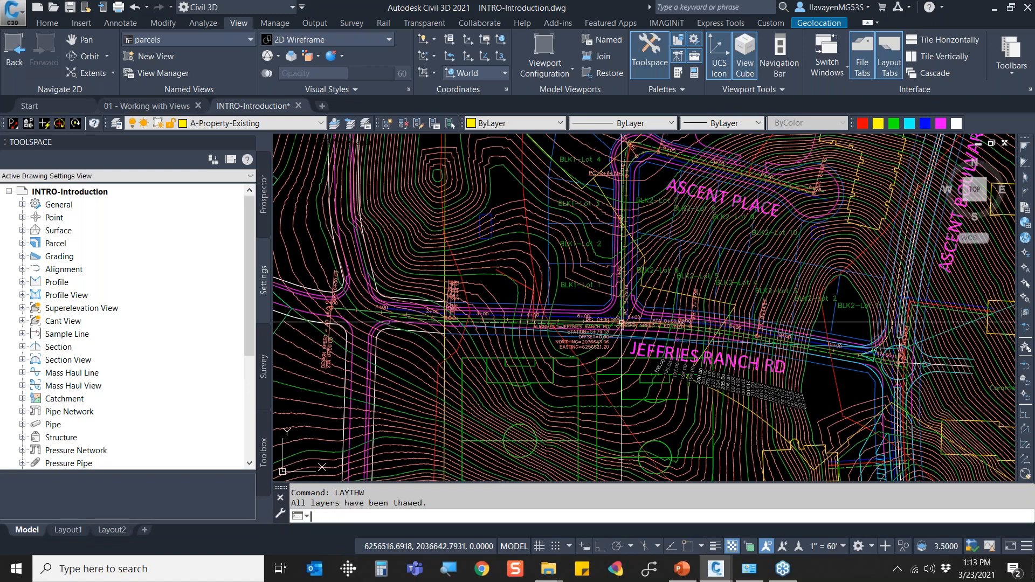
click(243, 40)
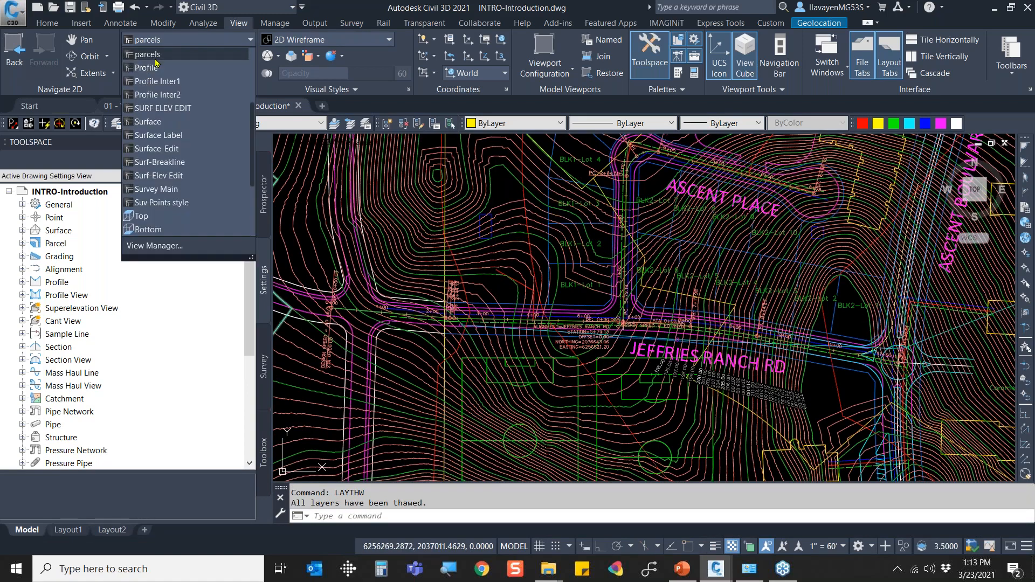
click(162, 51)
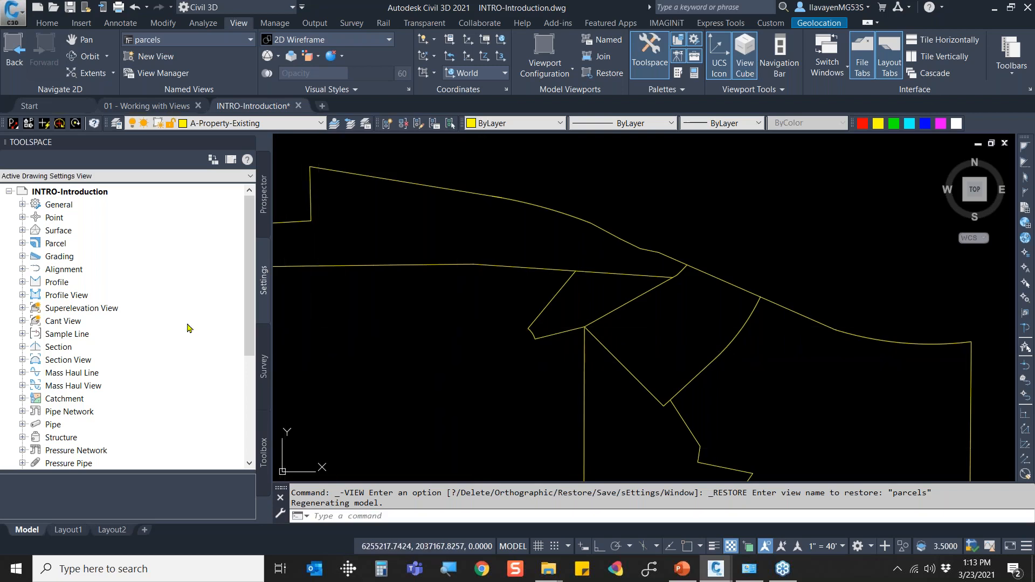
Switch to the 01 - Working with Views drawing and open its Layout1.
right_click(282, 106)
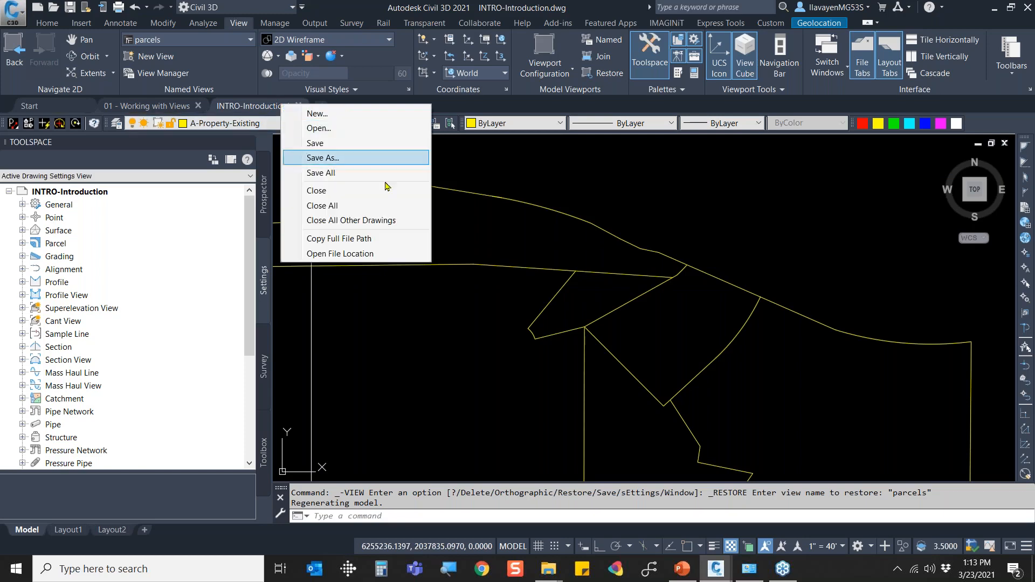
click(153, 106)
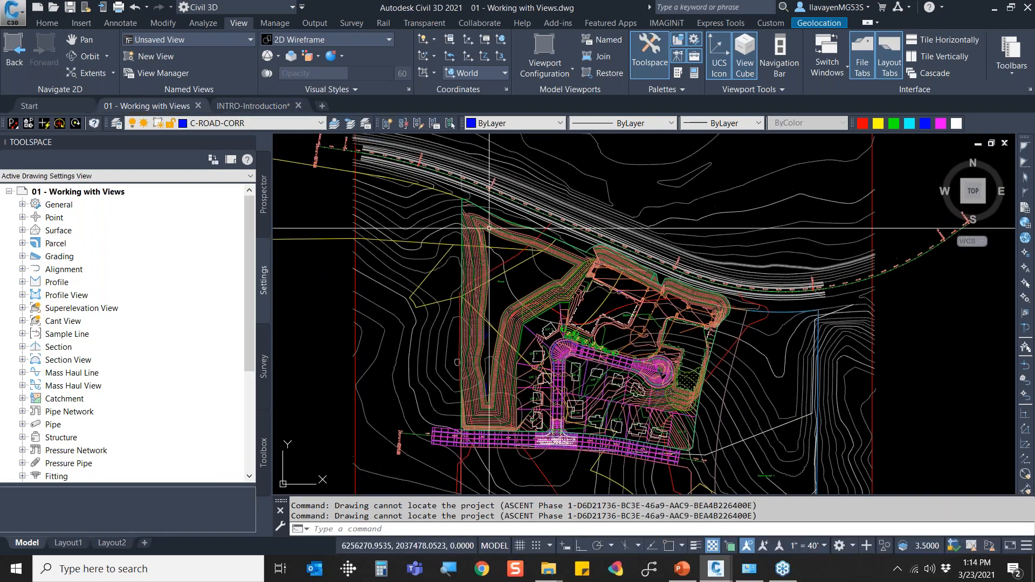
click(67, 544)
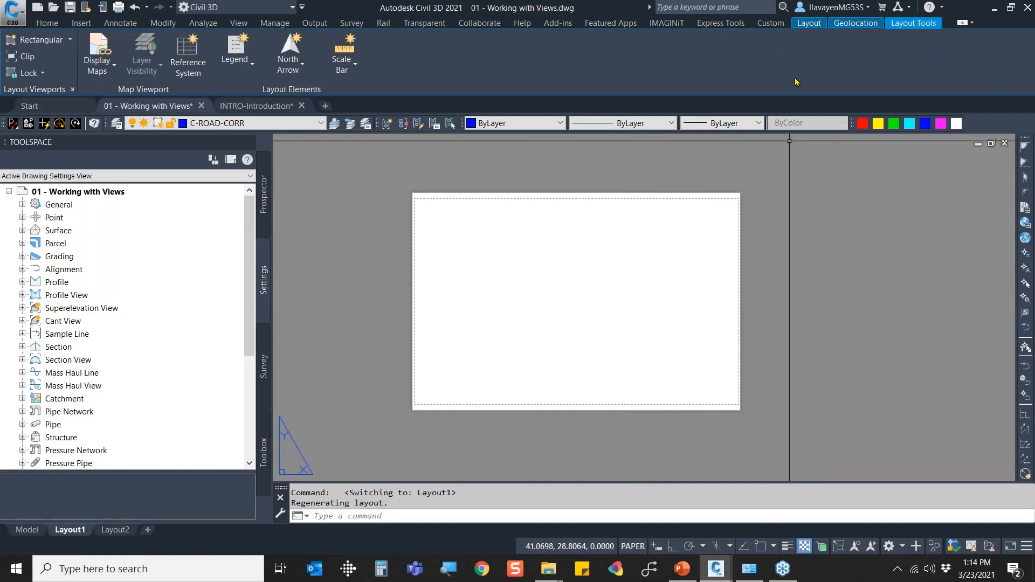
Insert the Corridor ONLY named view as a viewport in the upper-left area of the Layout1 sheet.
click(806, 25)
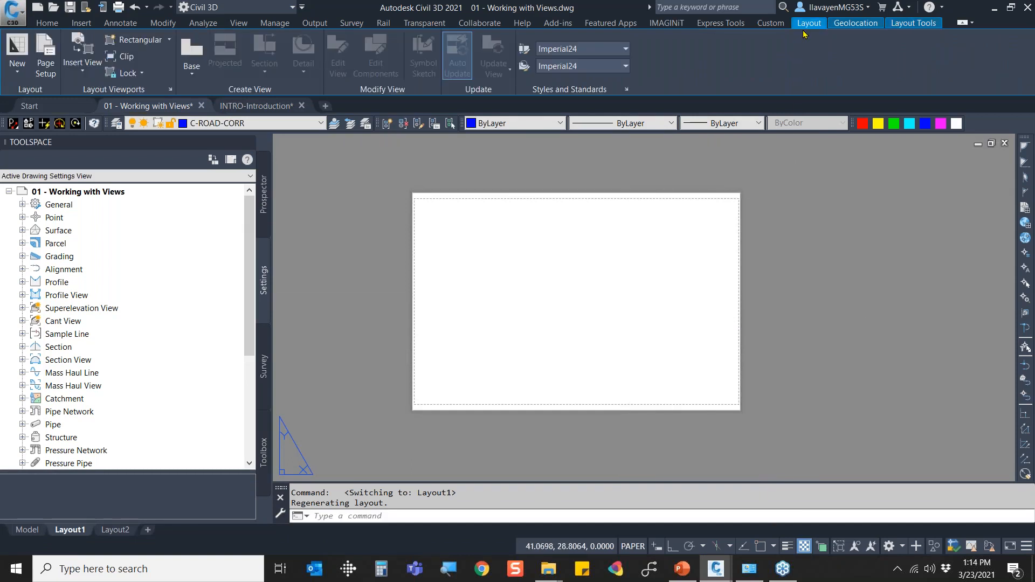
click(84, 74)
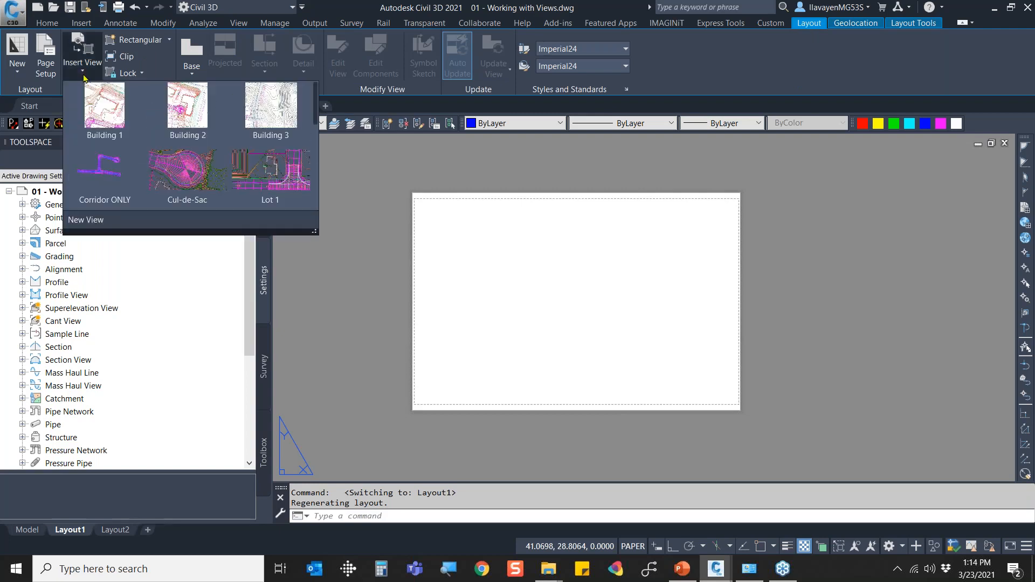
click(102, 178)
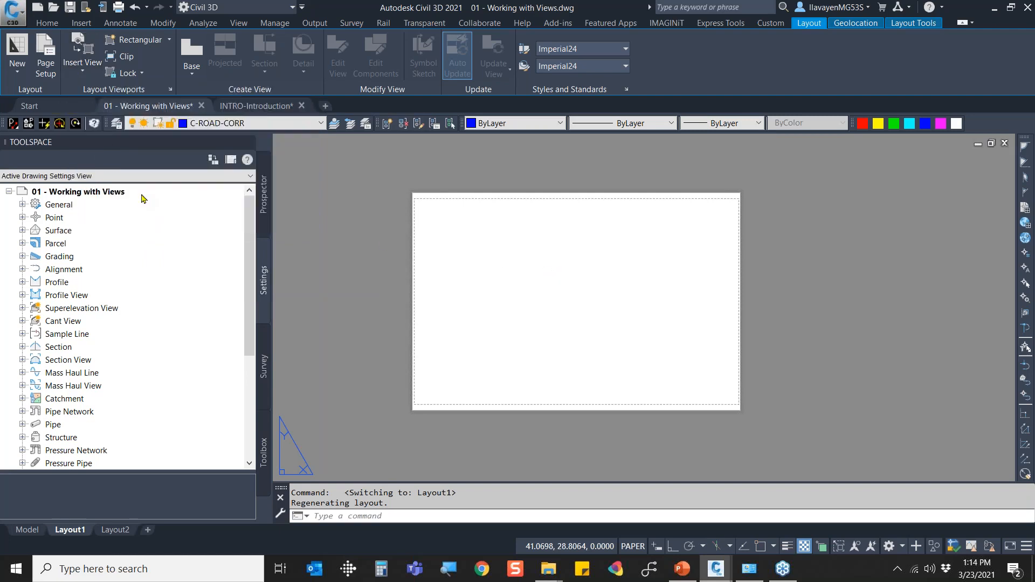
click(490, 237)
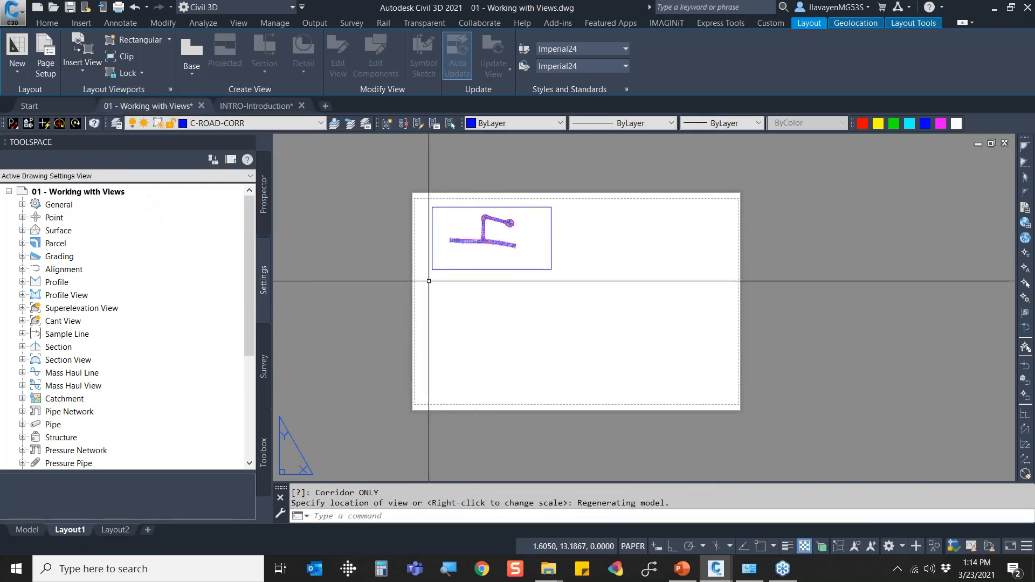
Insert the Cul-de-Sac named view as a viewport to the right of the corridor viewport.
scroll(442, 263, up, 2)
scroll(441, 263, down, 2)
middle_drag(439, 226, 333, 234)
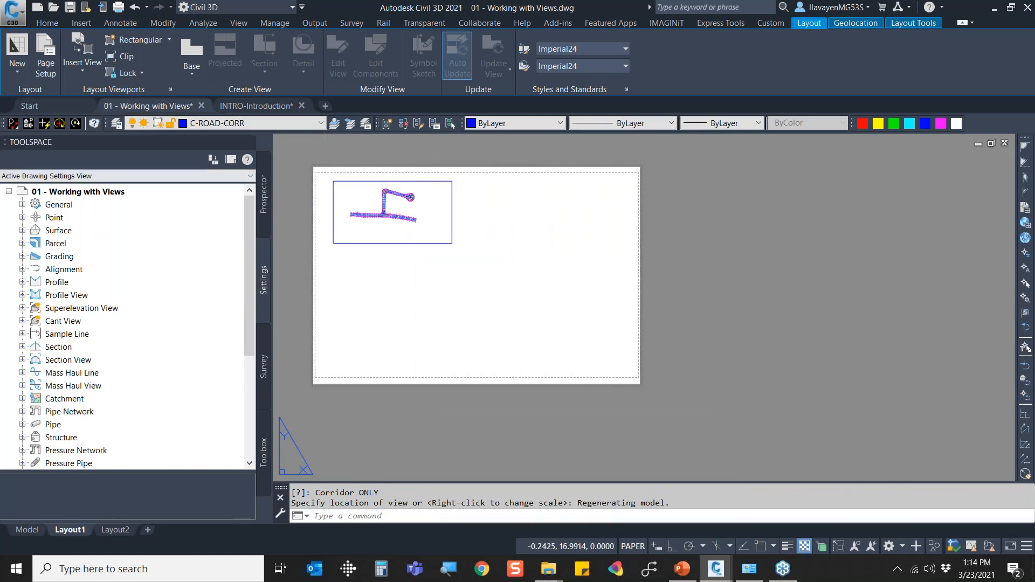
click(86, 74)
click(176, 172)
click(517, 207)
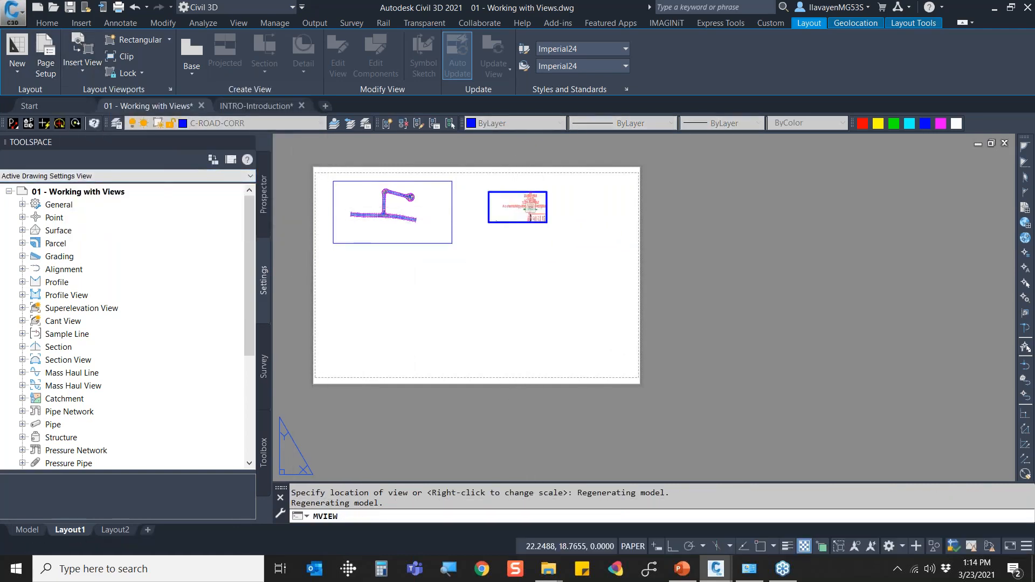
Insert the Lot 1 named view as a viewport below the Cul-de-Sac viewport.
scroll(462, 255, up, 3)
middle_drag(500, 205, 549, 204)
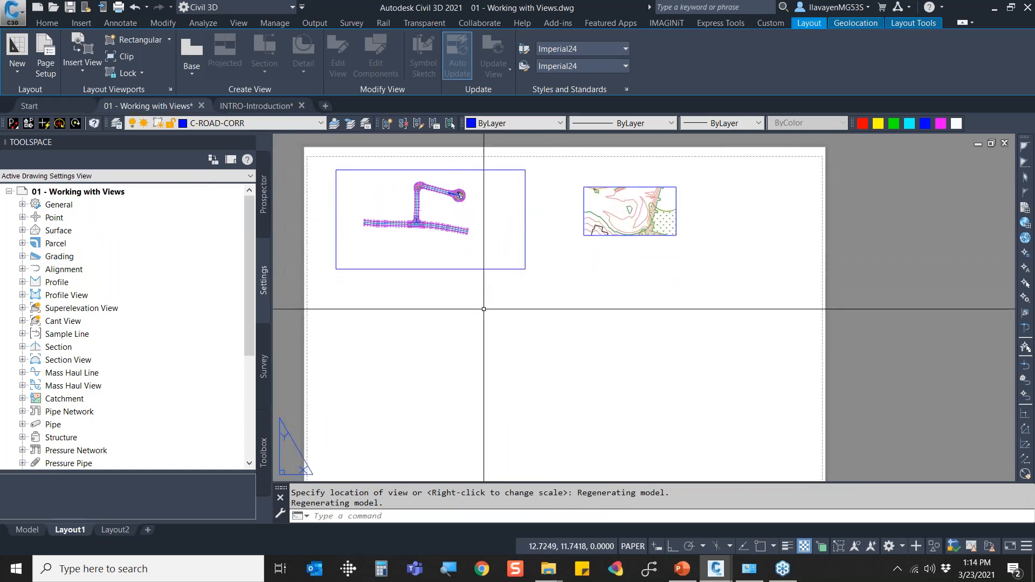
click(96, 77)
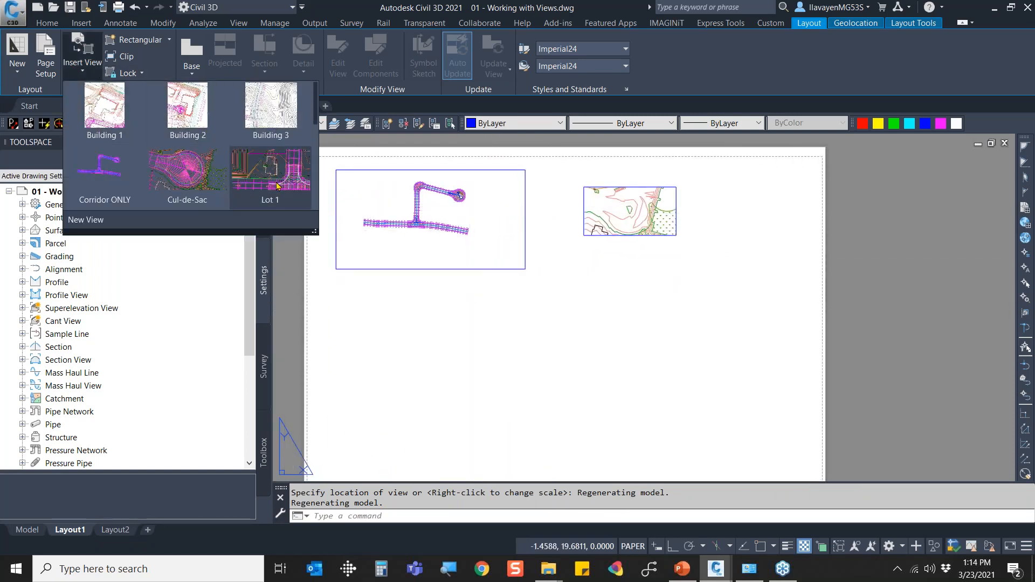
click(279, 185)
click(600, 360)
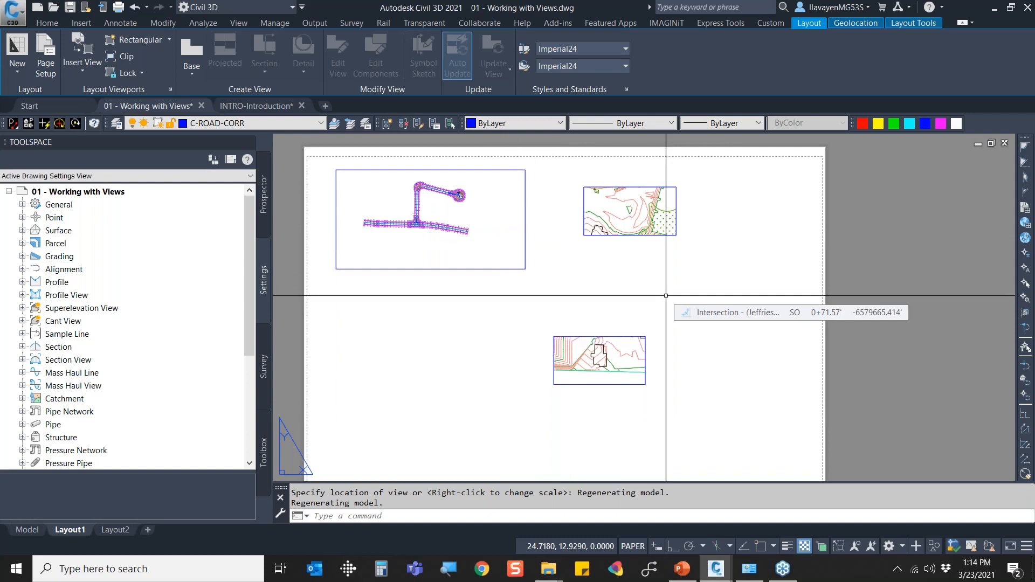
Create a large rectangular viewport covering most of the Layout2 sheet with MVIEW.
click(126, 528)
text(m,)
key(Escape)
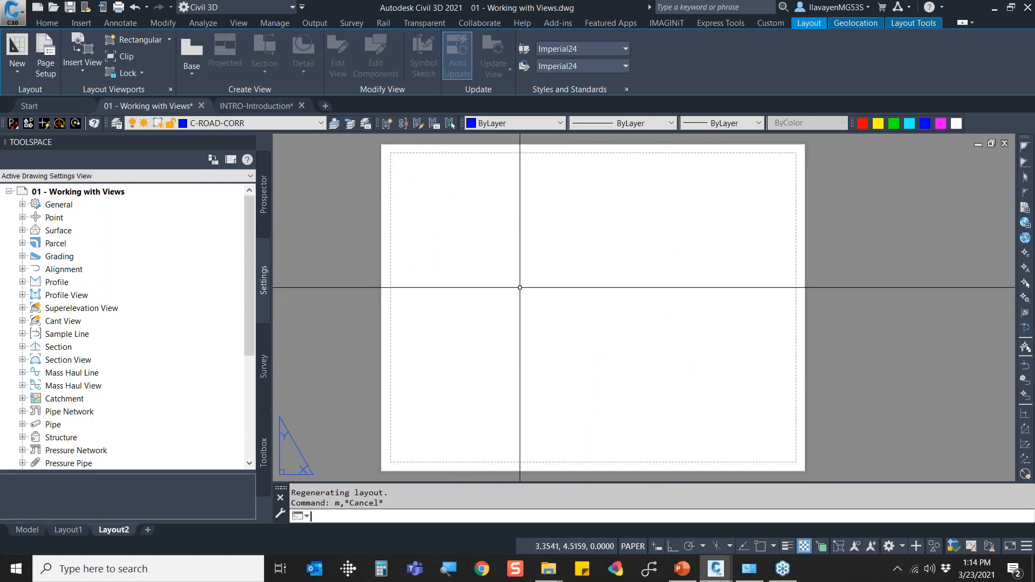
key(Escape)
text(MV)
key(Return)
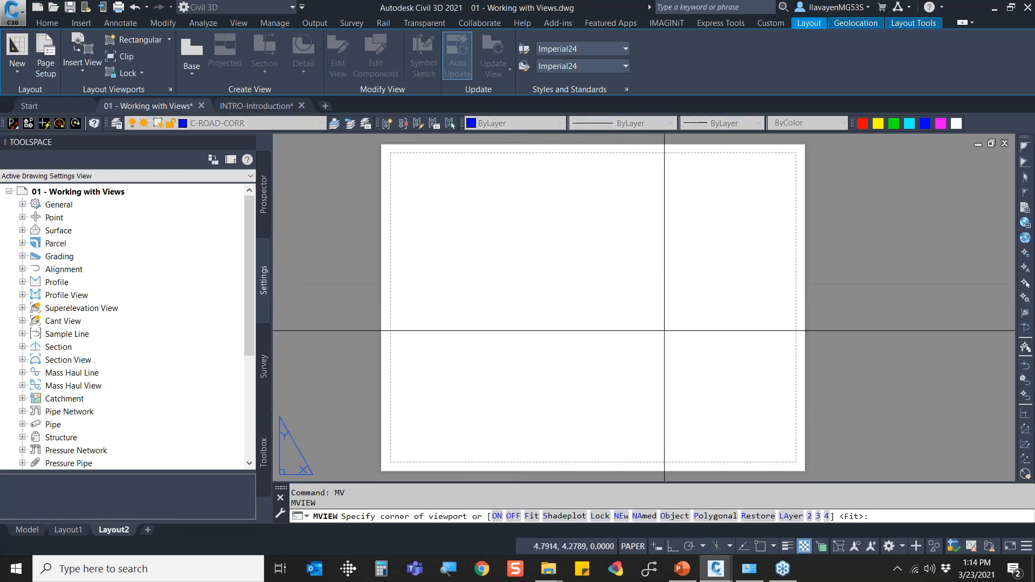
click(792, 442)
click(432, 188)
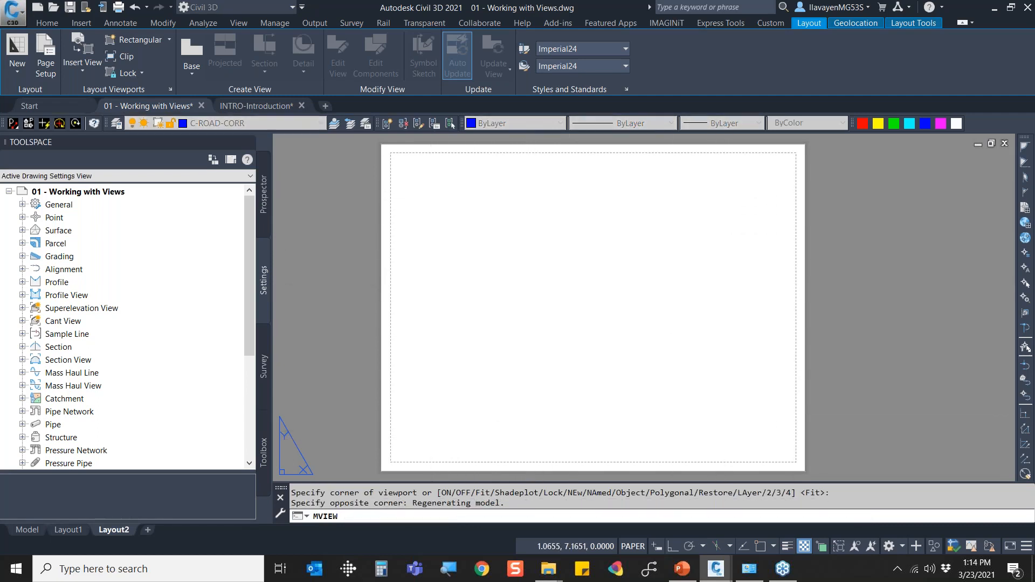
Activate the Layout2 viewport's model space and restore the Cul-de-Sac named view in it.
double_click(612, 245)
mouse_move(712, 325)
middle_down()
mouse_move(544, 299)
mouse_move(593, 302)
middle_up()
text(v)
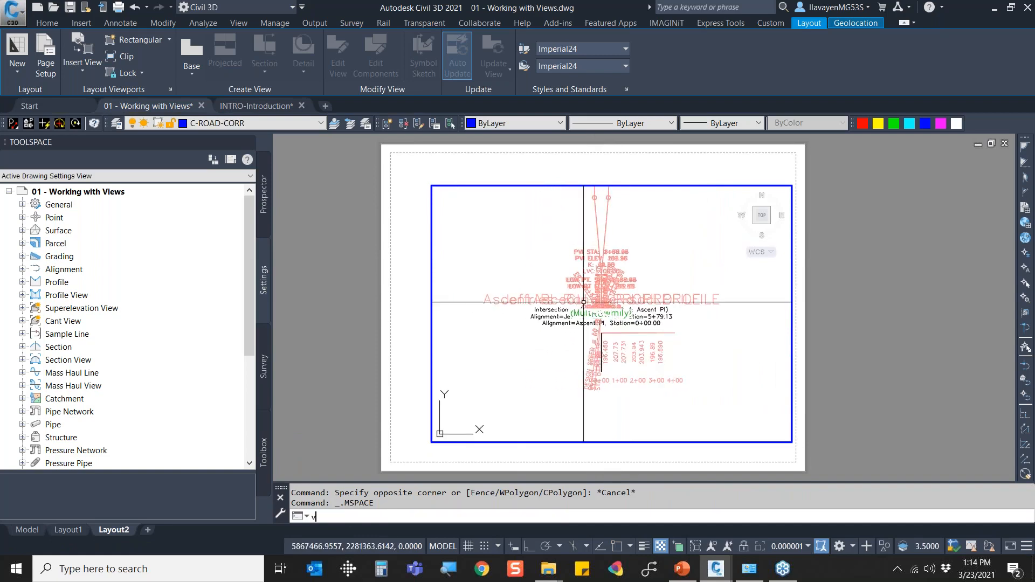
key(Return)
scroll(411, 253, down, 3)
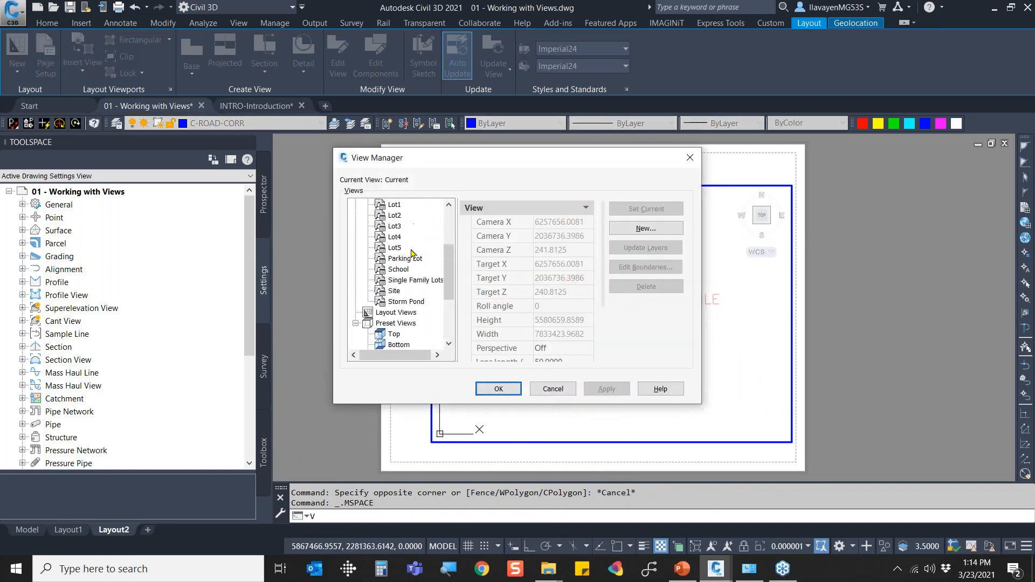
scroll(409, 264, up, 1)
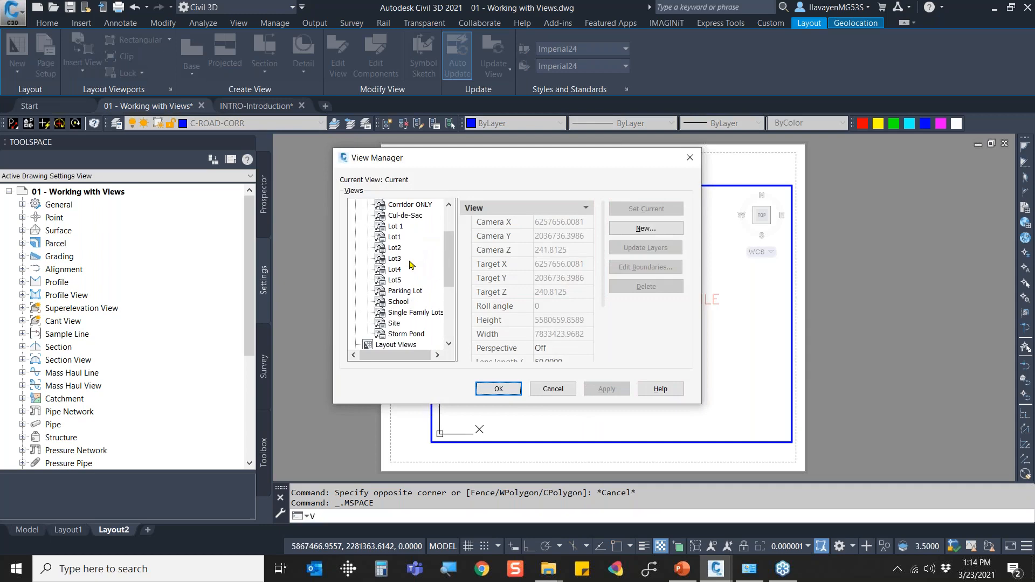
click(399, 215)
click(499, 389)
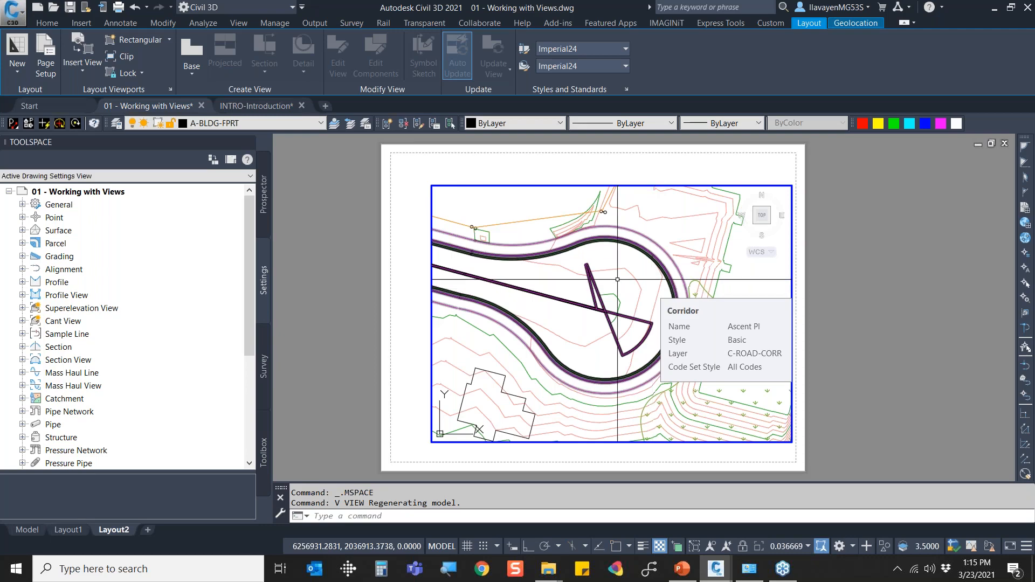
Start a new drawing from a template.
click(39, 8)
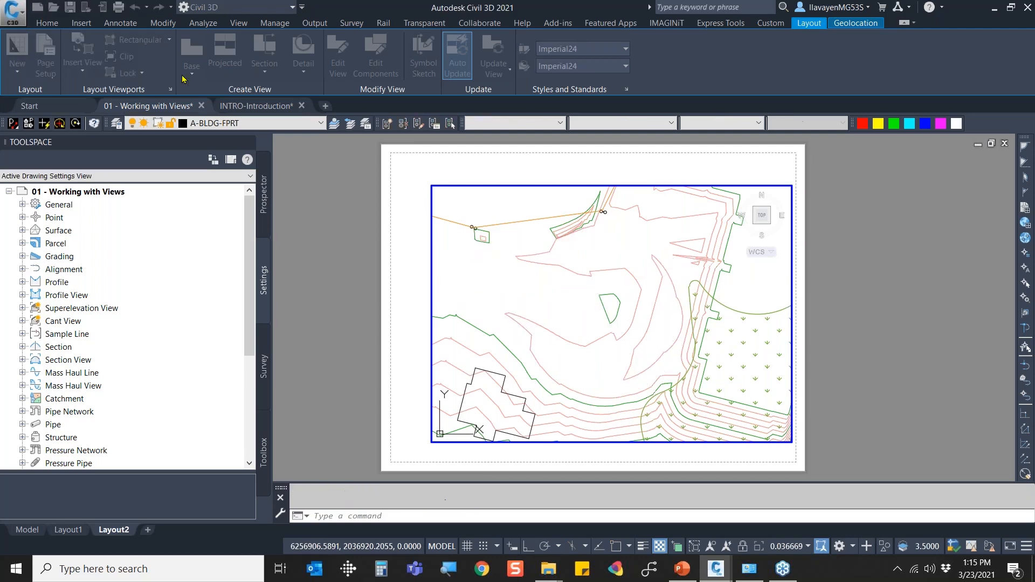
click(441, 253)
double_click(441, 252)
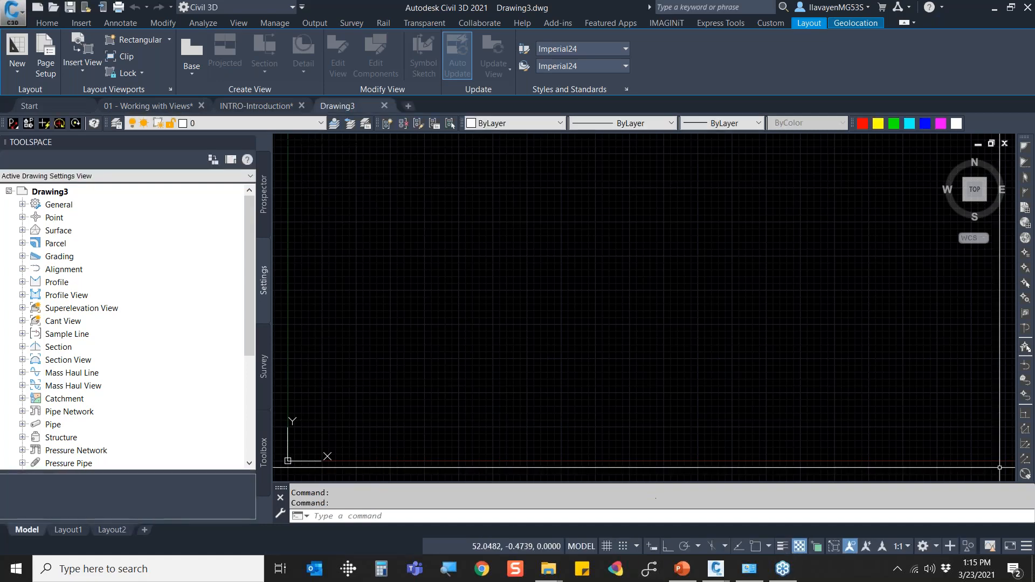
Draw a chain of connected line segments rising from the lower left to the upper right of the new drawing.
text(l)
key(Return)
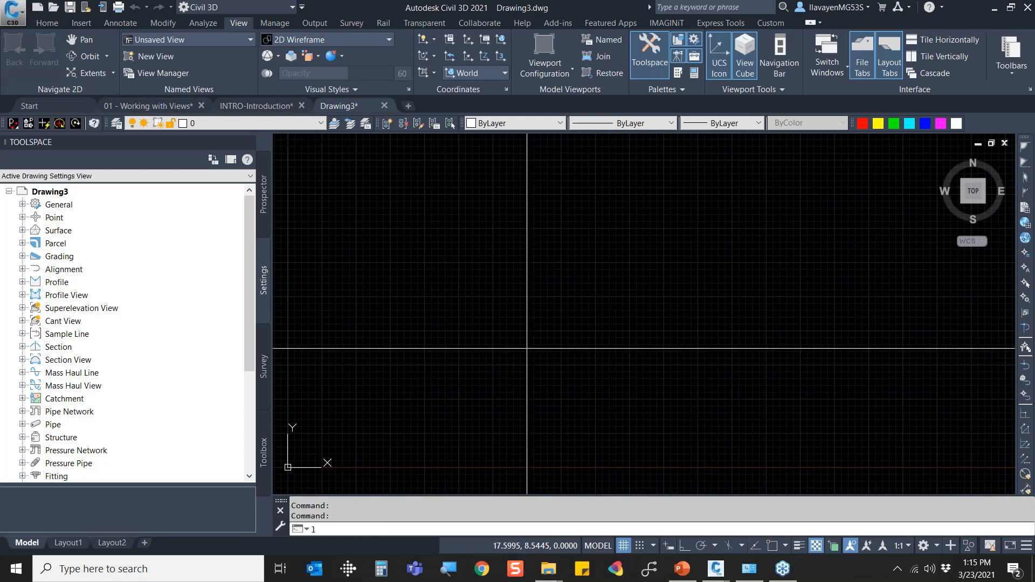
click(387, 343)
click(570, 335)
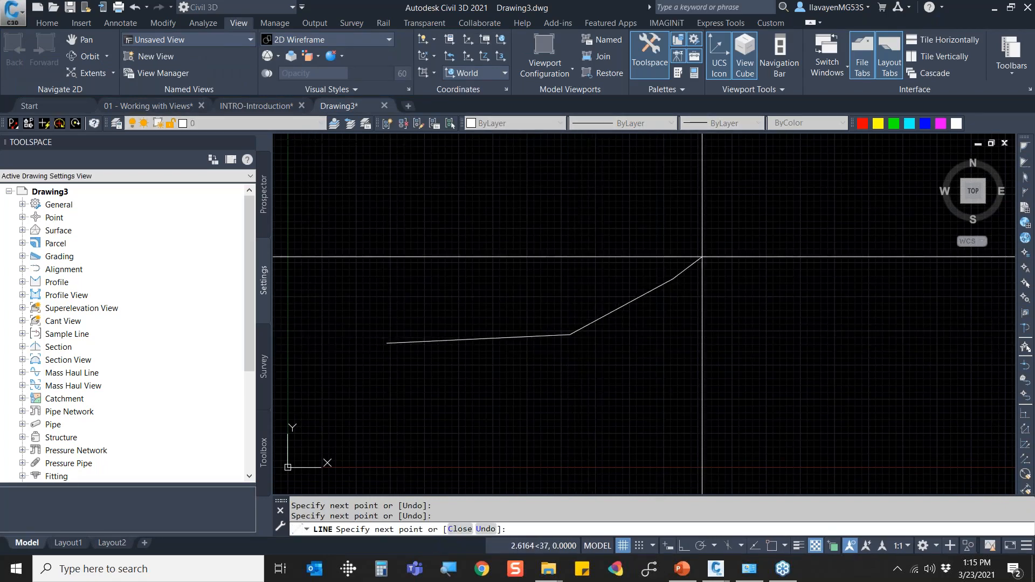
click(767, 239)
click(855, 238)
key(Escape)
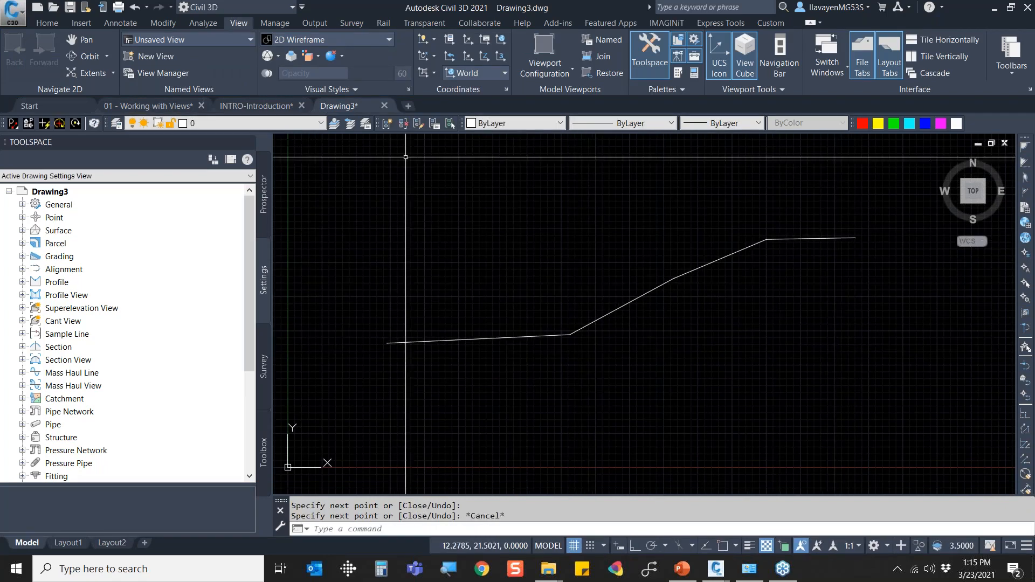
Undo the line chain as one group of commands and redo it.
click(147, 7)
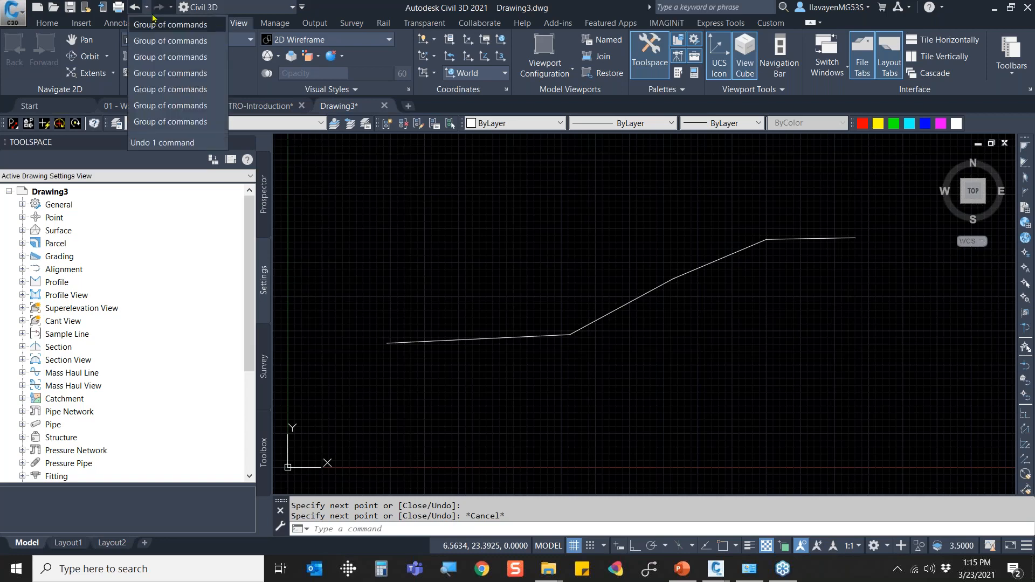
click(178, 25)
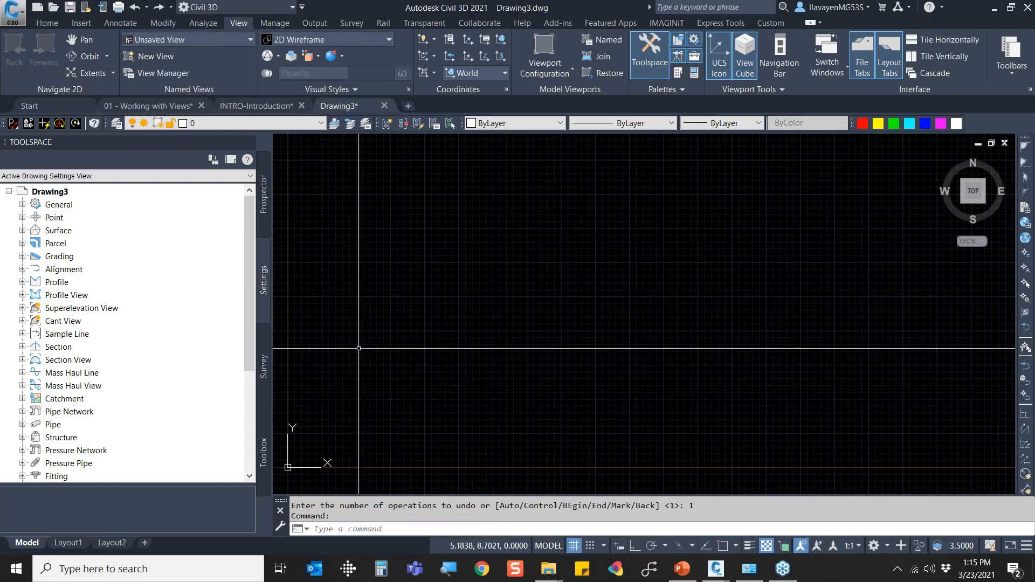
click(170, 7)
click(173, 27)
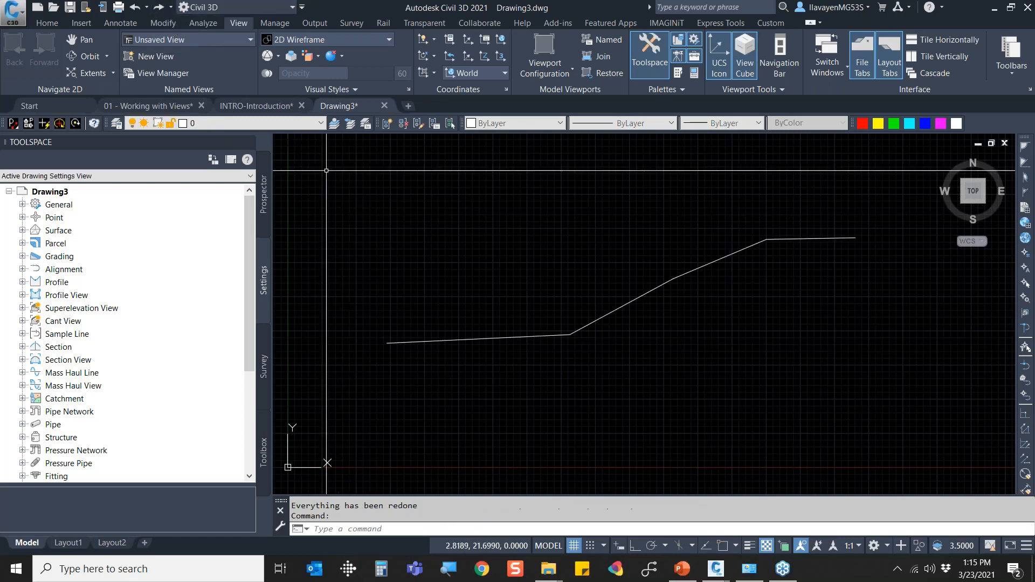
middle_drag(807, 347, 664, 330)
scroll(666, 328, down, 2)
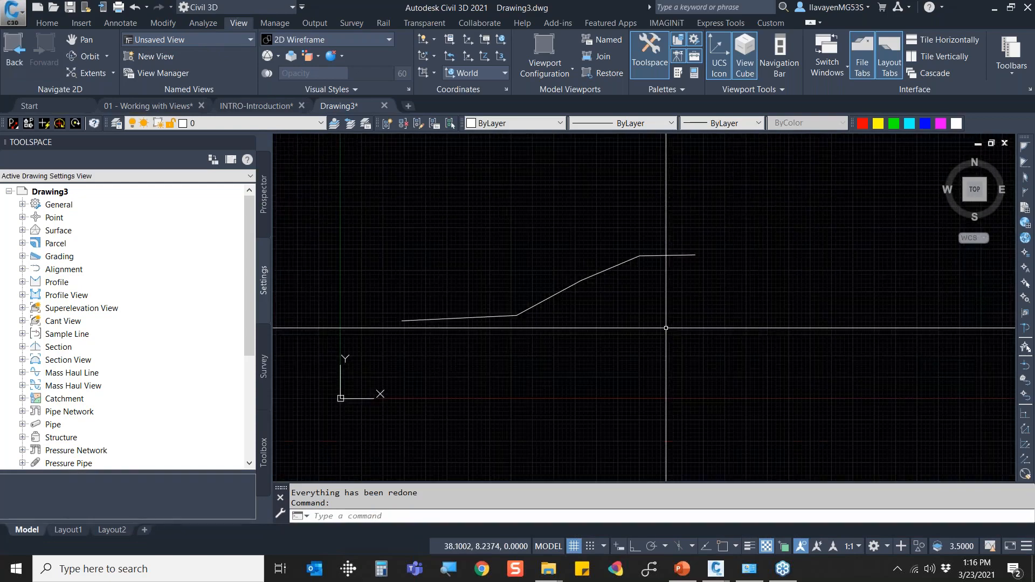
text(p)
key(Return)
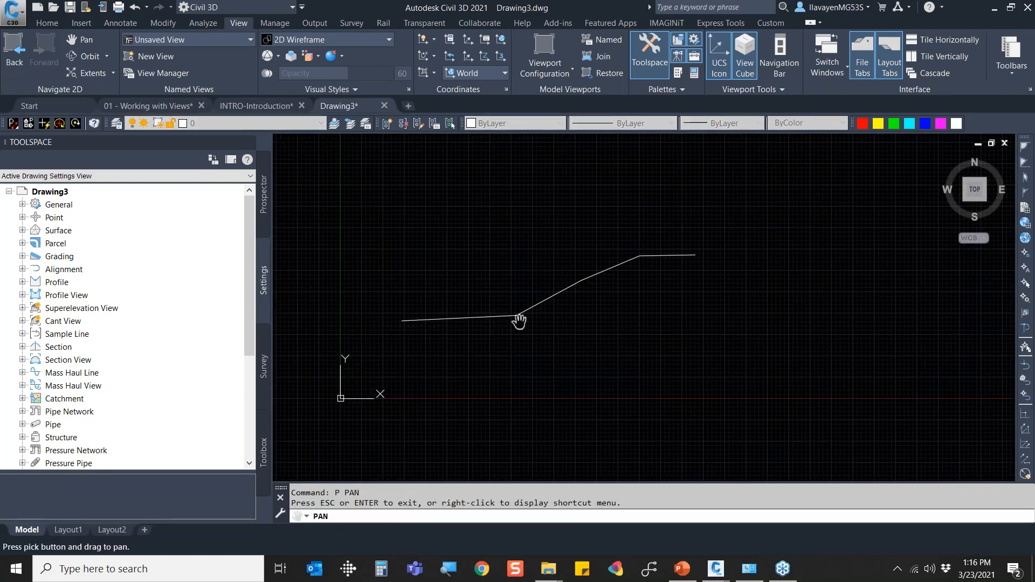
key(Escape)
text(p)
key(Return)
key(Return)
Draw a second chain of three line segments branching down to the right from the first bend of the existing chain.
text(l)
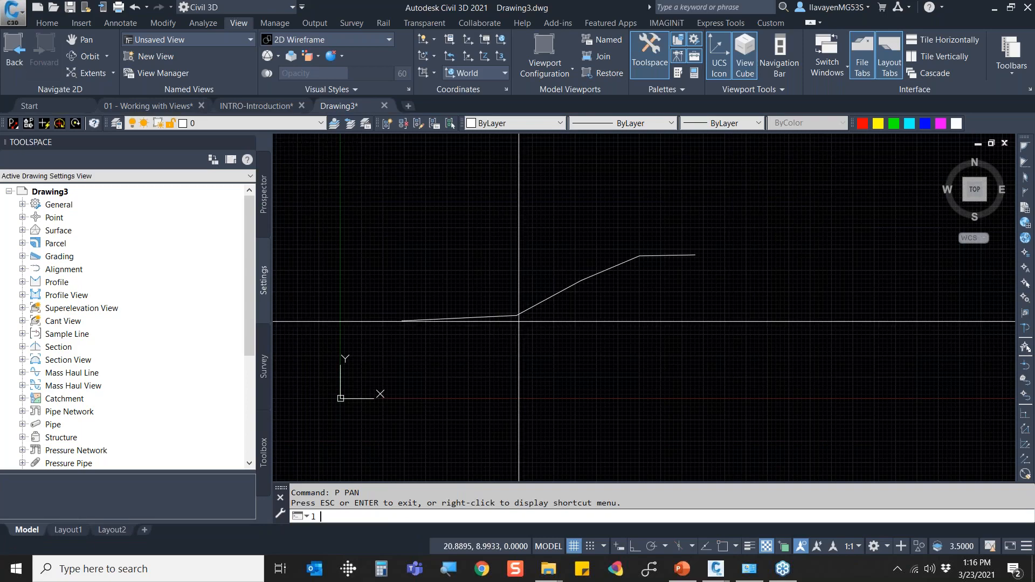
key(Return)
click(518, 314)
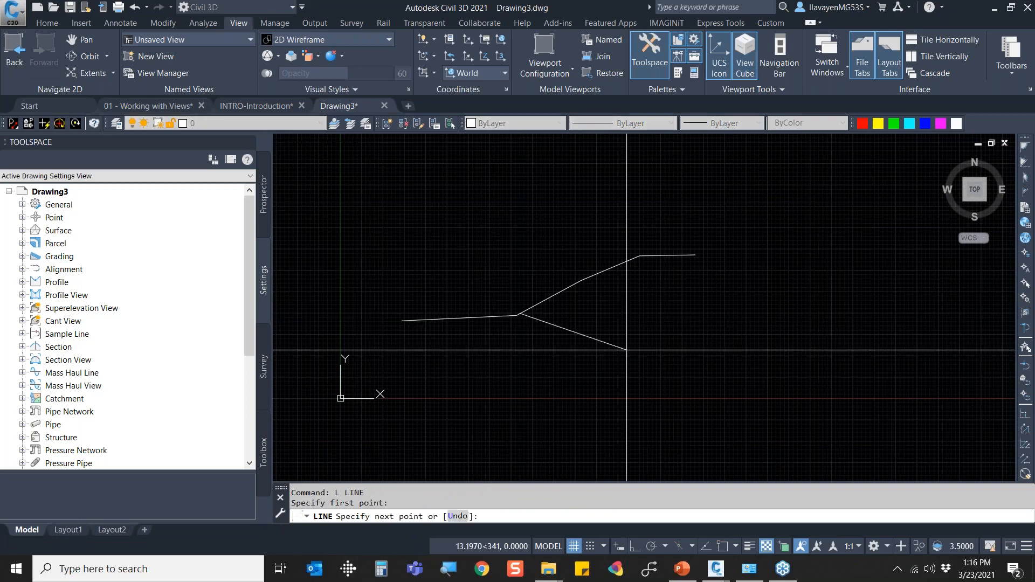
click(622, 347)
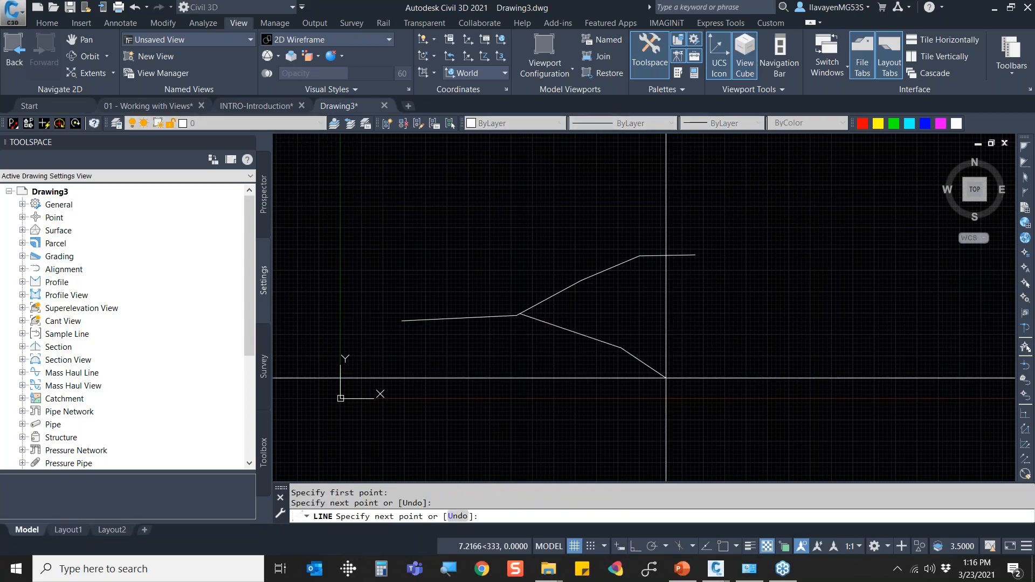
click(666, 378)
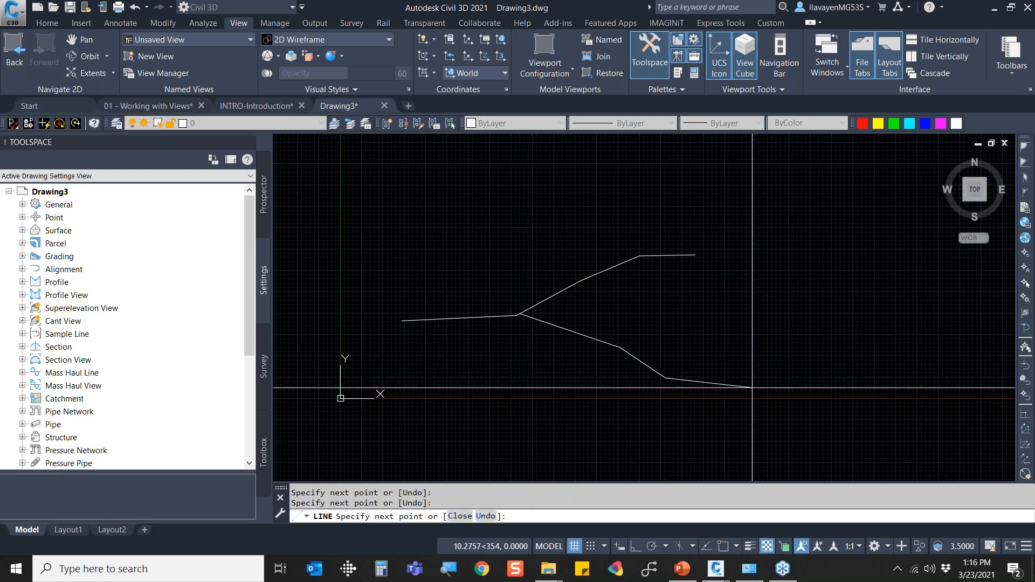
click(752, 388)
key(Escape)
Draw a circle with a radius of about 2.34 around the right end of the upper line chain.
middle_drag(729, 287, 673, 289)
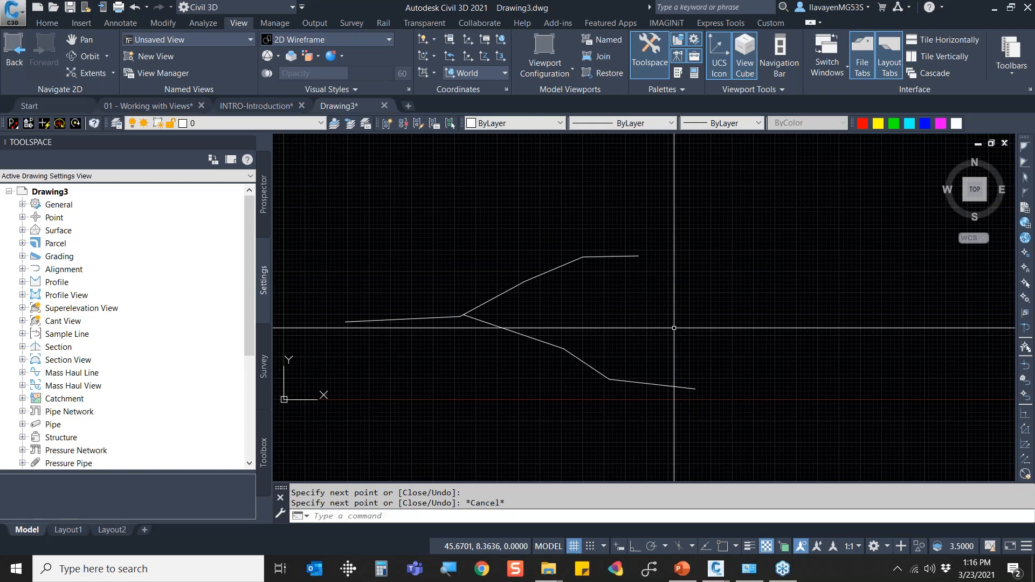
text(c)
key(Return)
click(636, 251)
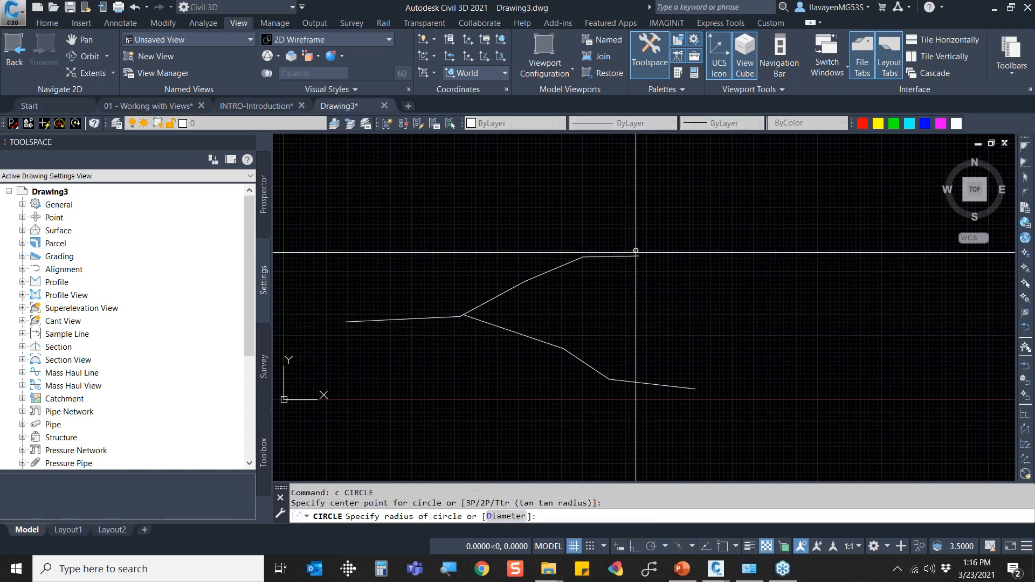
click(654, 261)
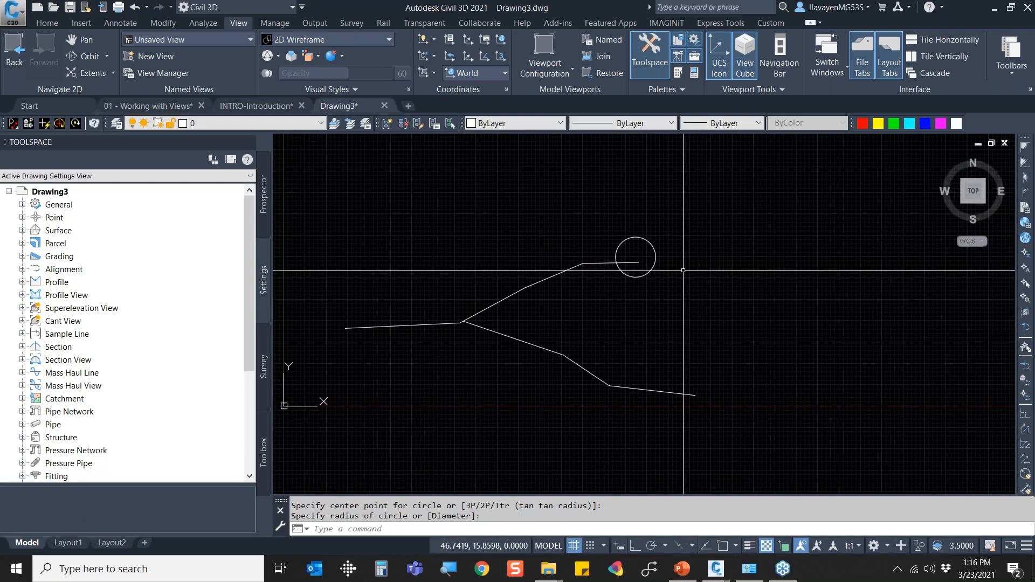
Place an Undo mark at the current drawing state.
text(UNdo)
key(Return)
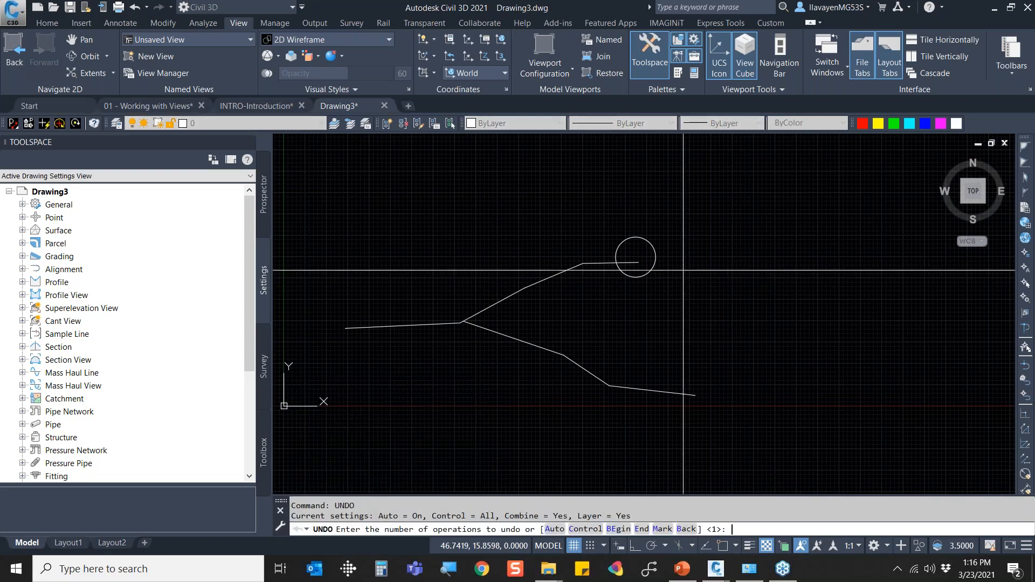
click(663, 529)
Draw a small rectangle just to the right of the circle.
middle_drag(718, 326, 667, 354)
text(rec)
key(Return)
click(650, 258)
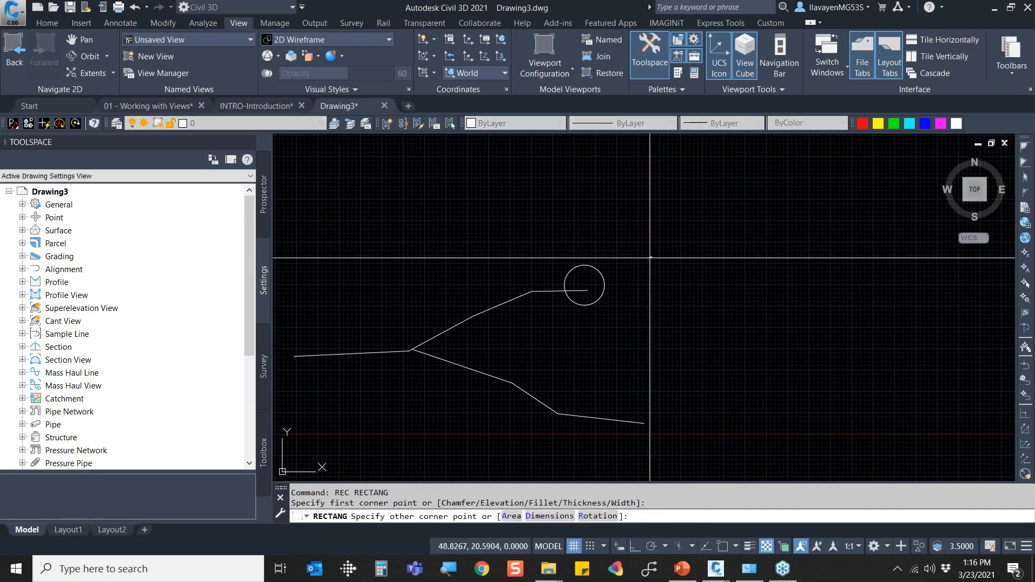
click(611, 301)
Draw a larger circle to the right of the rectangle.
text(c)
key(Return)
click(732, 249)
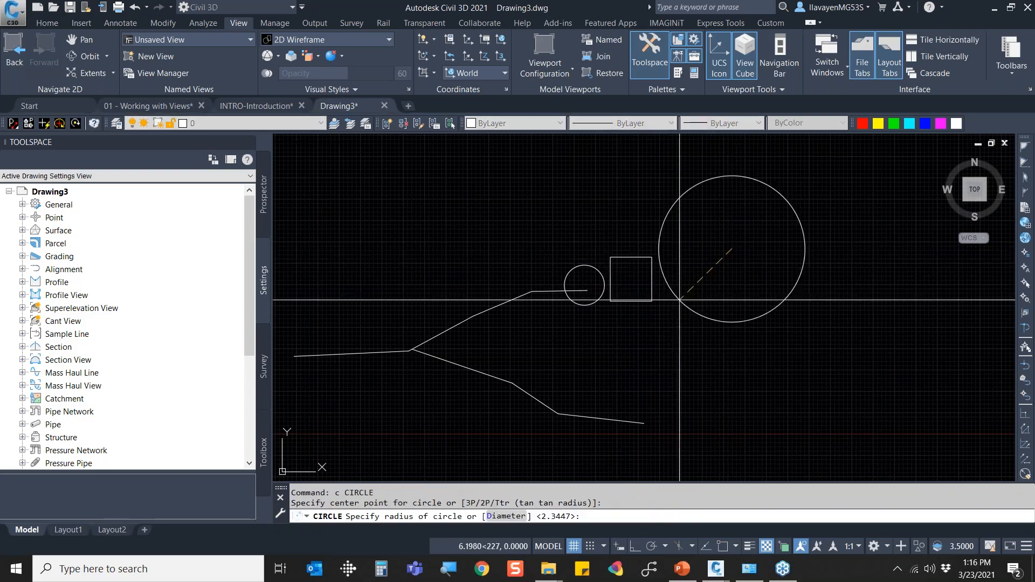
click(681, 301)
Draw a slightly rising line across the large circle, extending past its right side.
text(l)
key(Return)
click(658, 270)
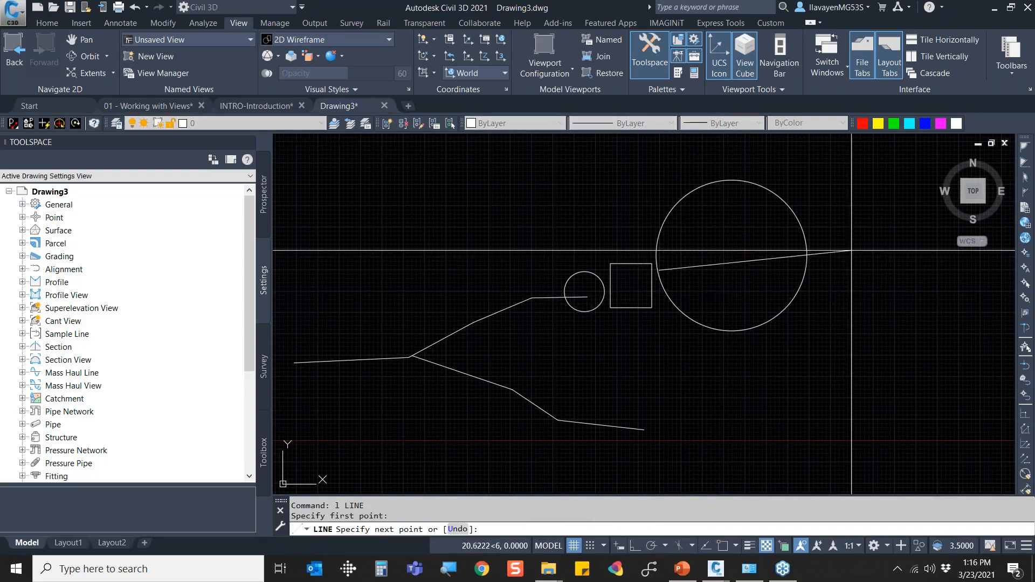
click(861, 249)
key(Escape)
Copy the line across the large circle several times, scattering the copies above and below the original.
text(co)
key(Return)
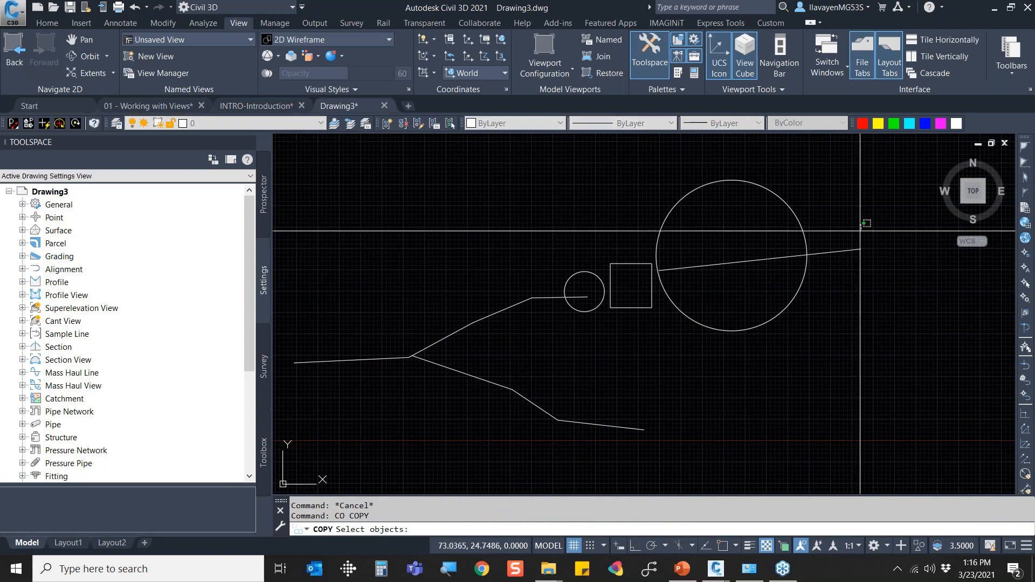
click(849, 250)
key(Return)
click(891, 309)
click(853, 254)
click(857, 302)
click(857, 307)
click(874, 344)
click(876, 381)
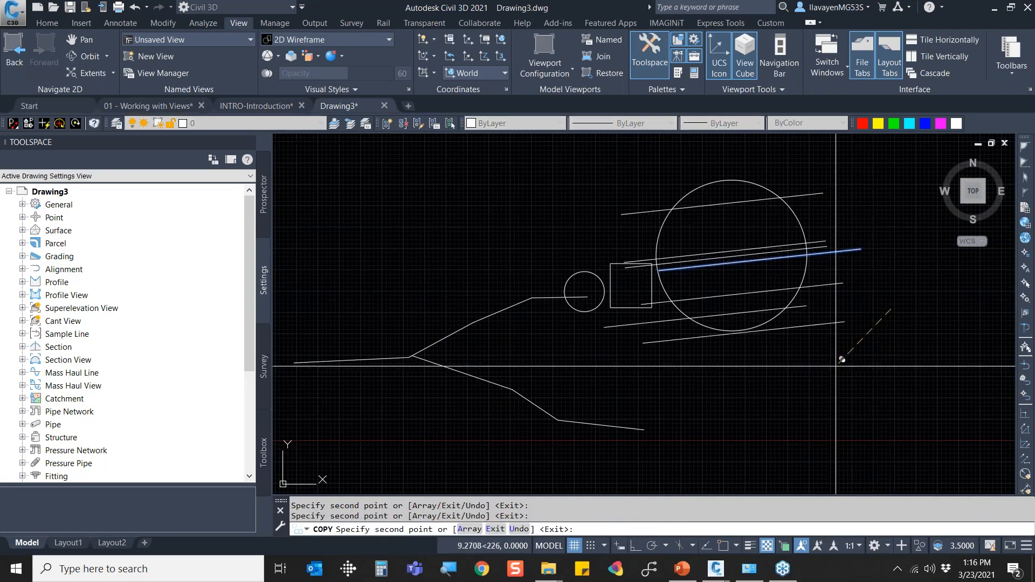
click(804, 350)
click(784, 322)
click(779, 279)
key(Escape)
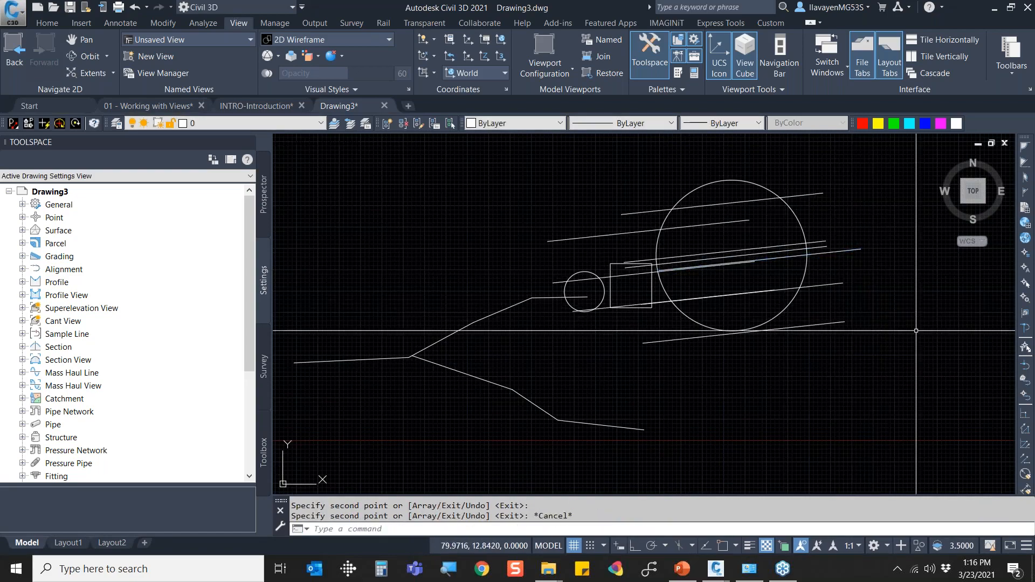
Examine the undo history for the recorded commands and the mark.
click(147, 8)
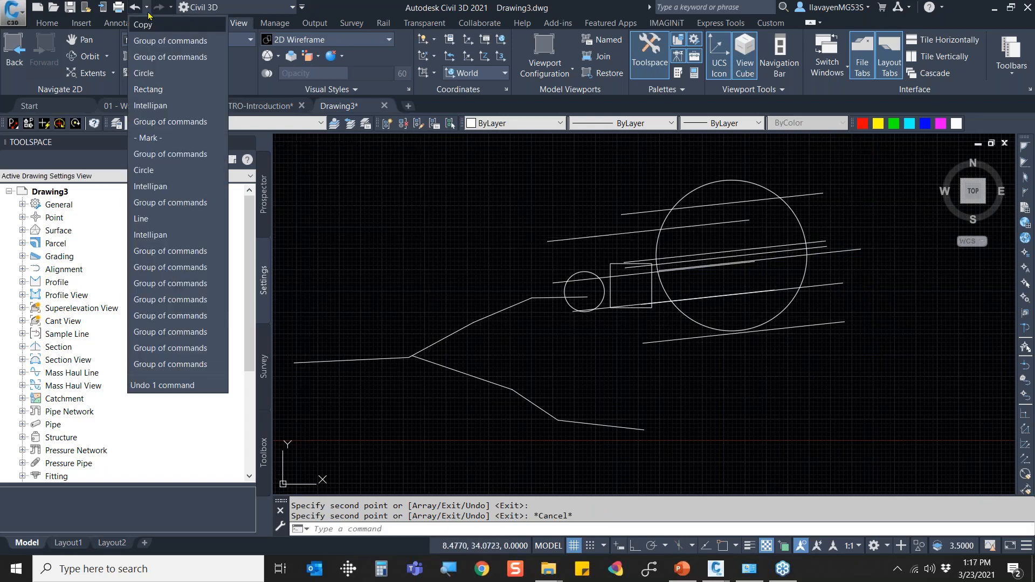
key(Escape)
key(Escape)
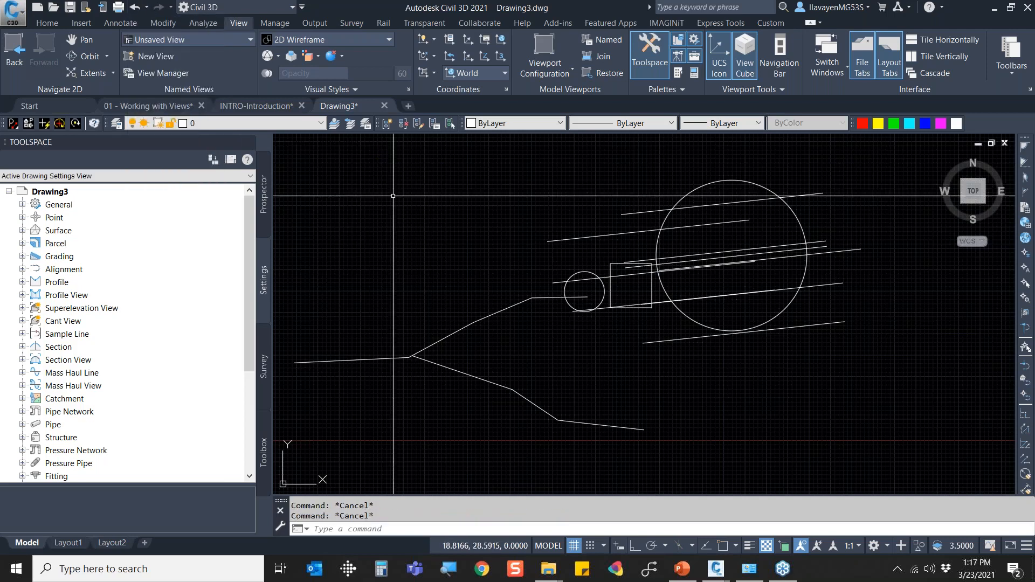
Undo all work back to the mark using the Back option of the UNDO command.
text(undo)
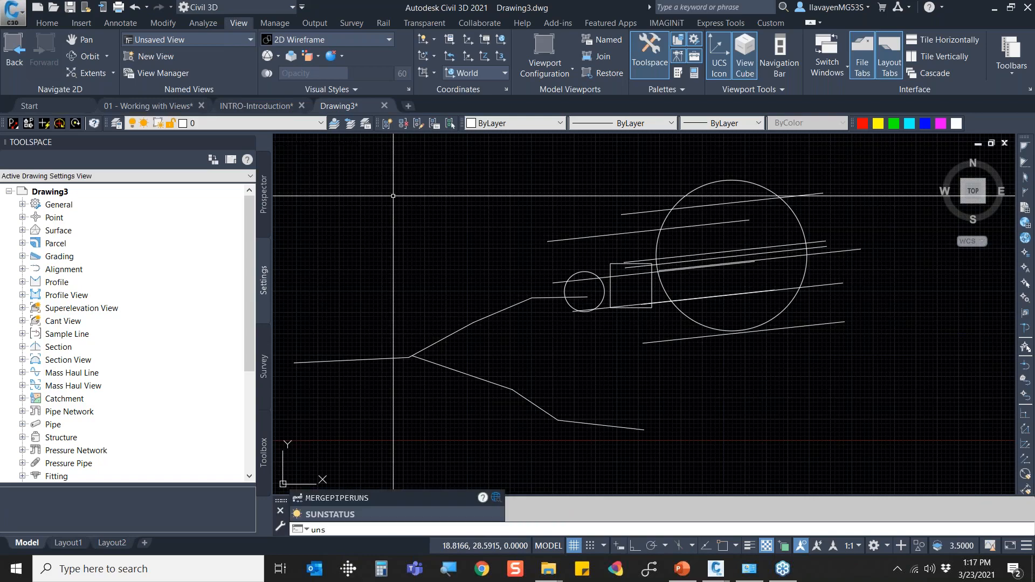
key(Return)
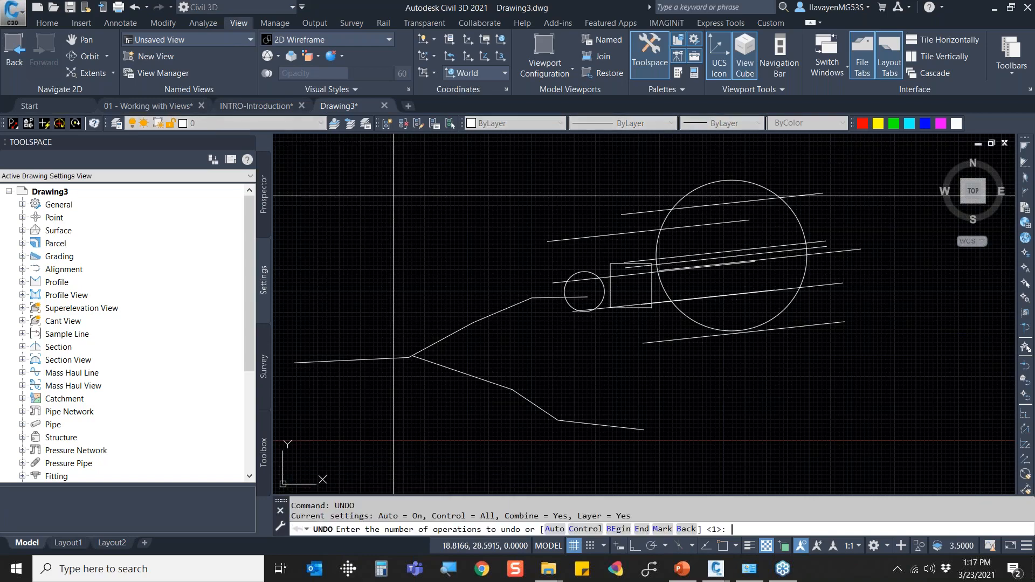
text(b)
key(Return)
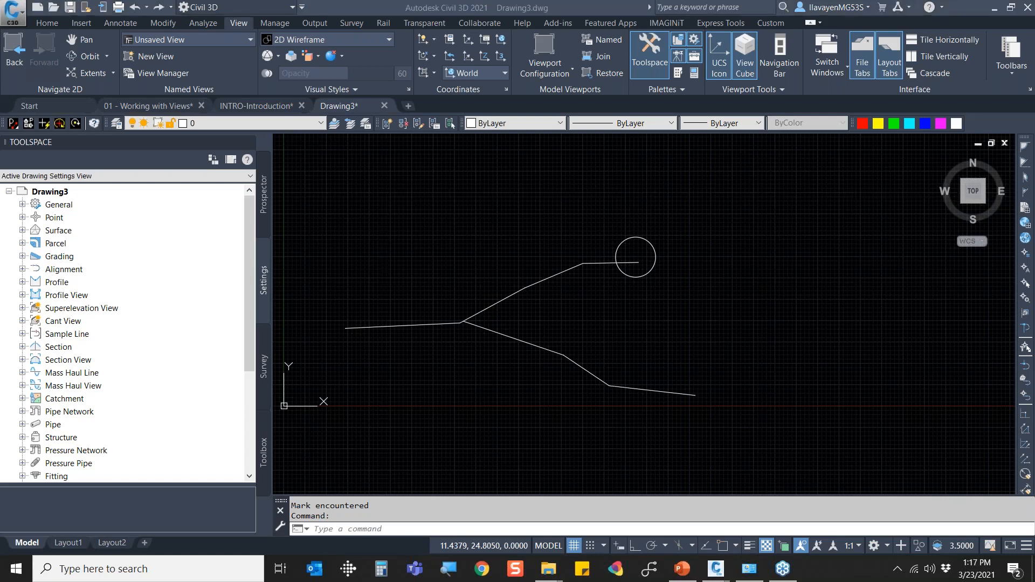
click(792, 271)
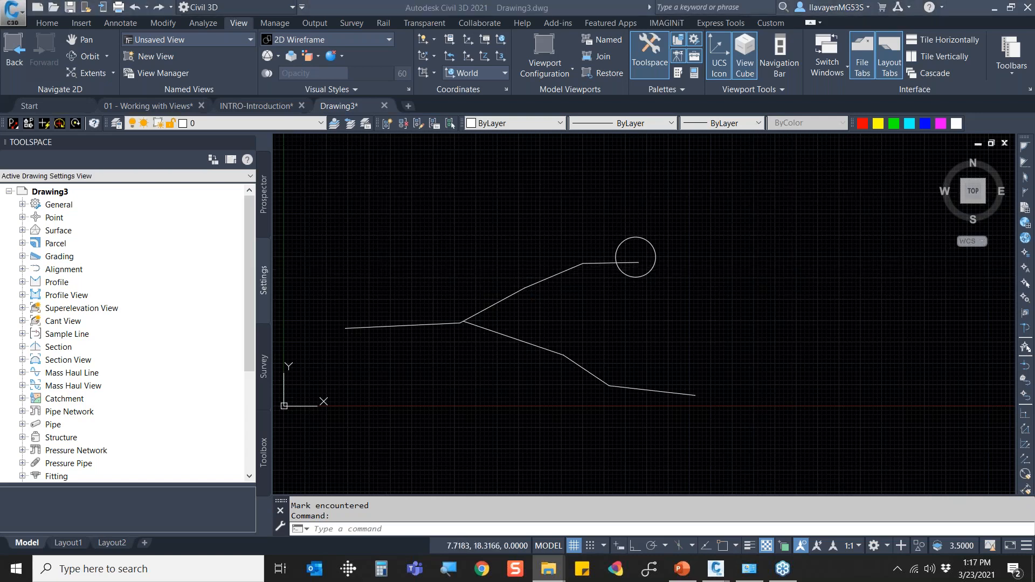
Open the drawings 02 - Map Data (FDO).dwg and 02 - Map Data (IMPORT).dwg together.
click(433, 198)
click(54, 7)
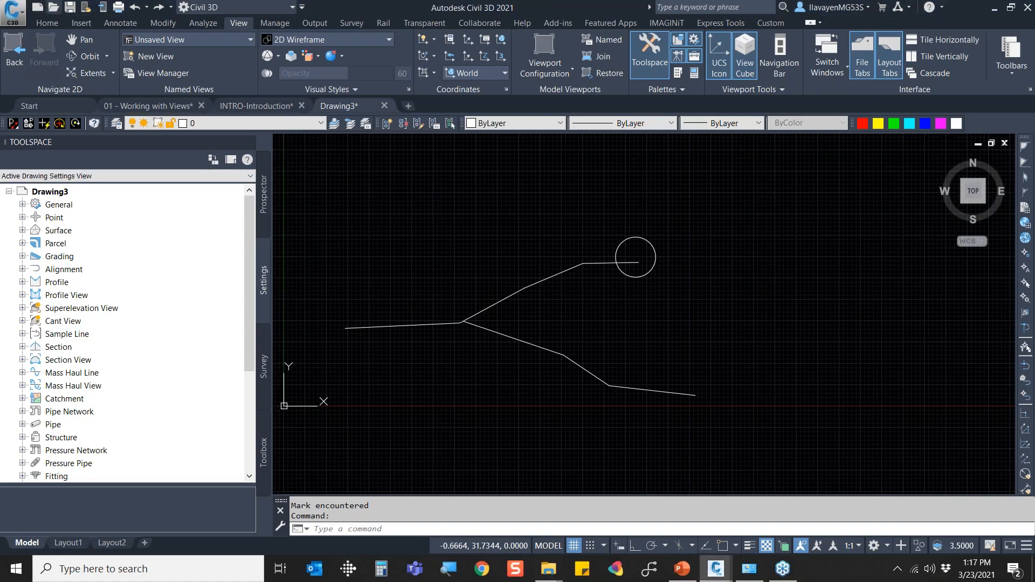
click(442, 198)
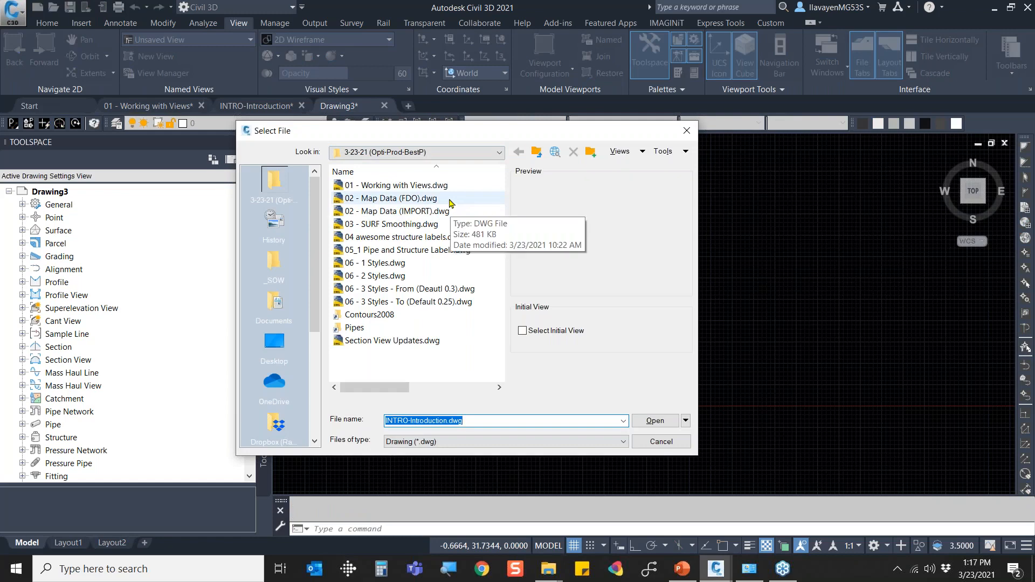
ctrl+click(447, 210)
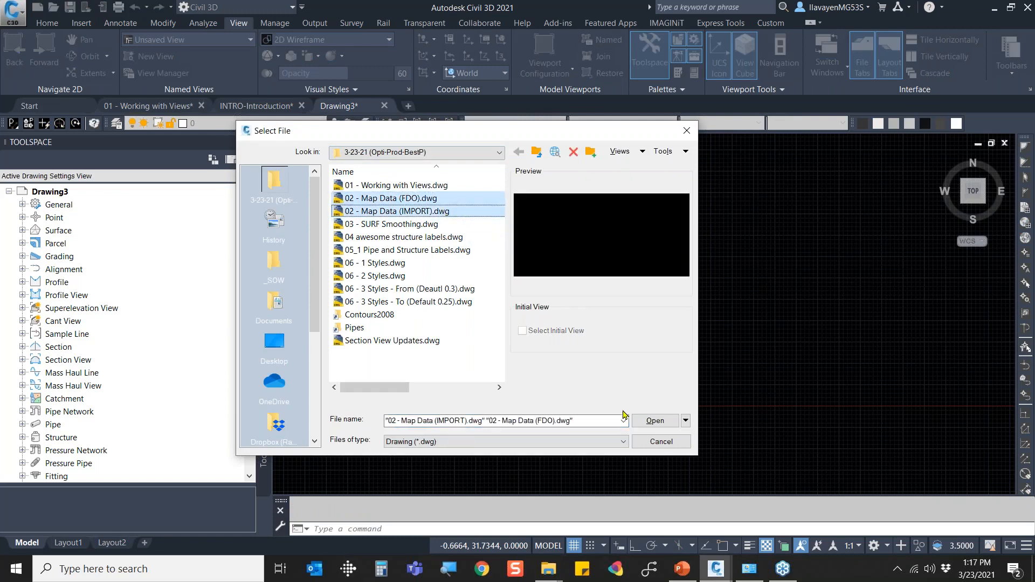
click(646, 427)
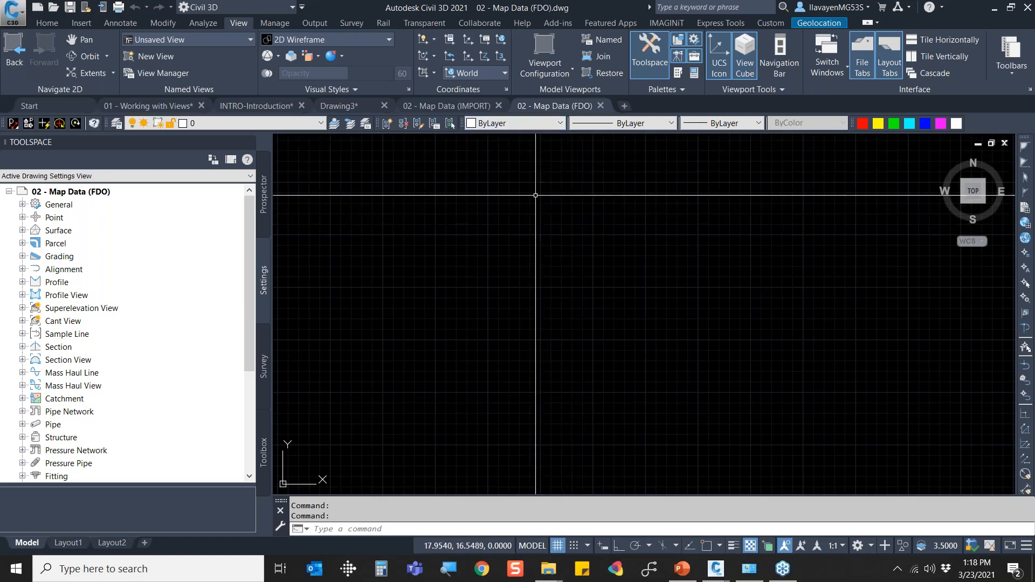
Change the workspace to Planning and Analysis.
click(268, 8)
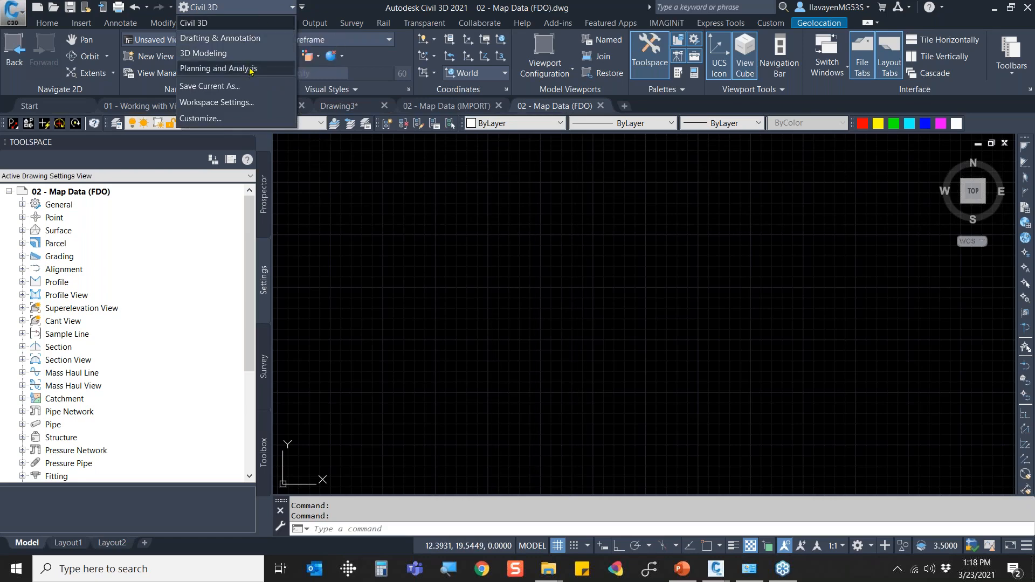
click(250, 69)
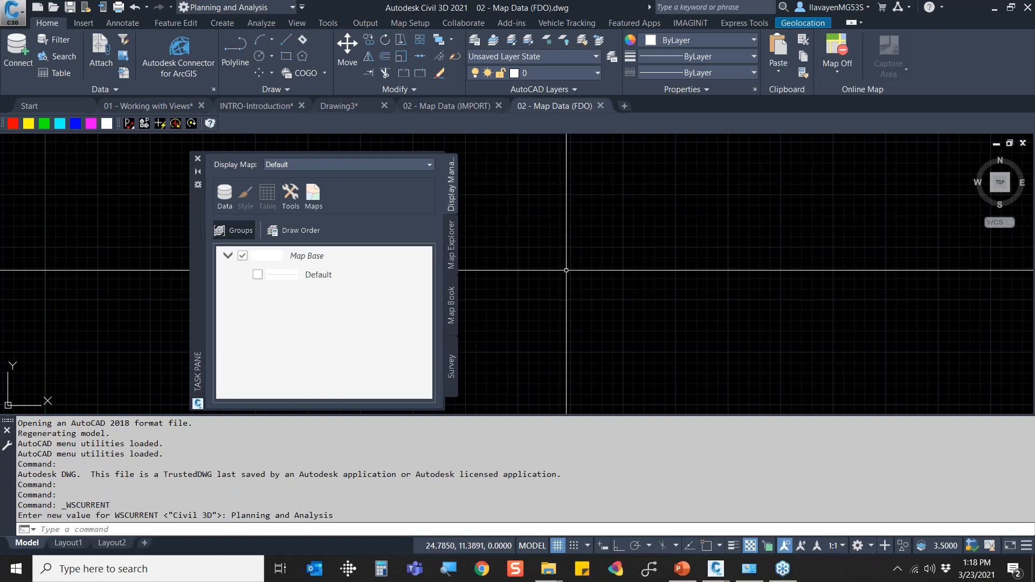
key(alt+Tab)
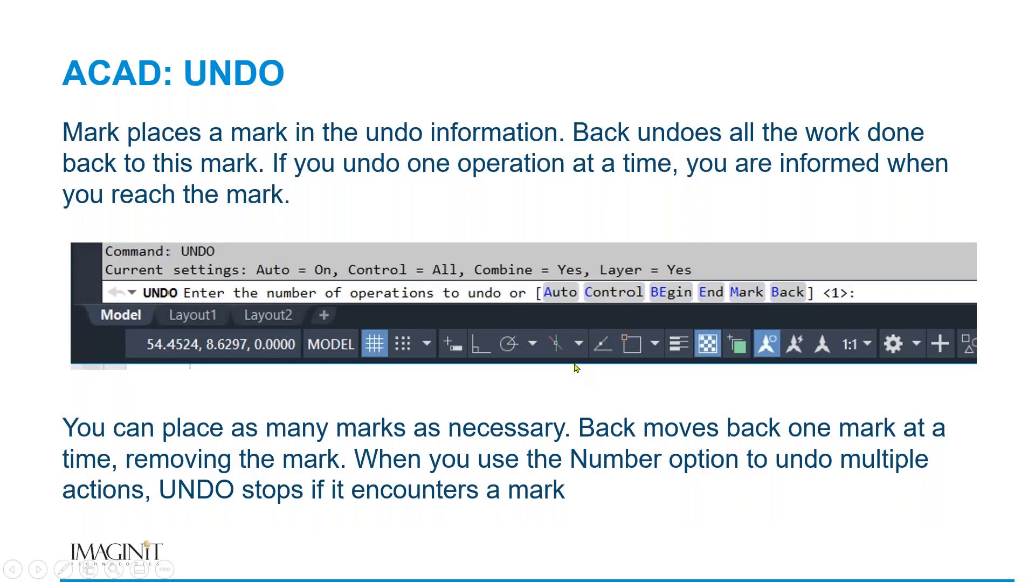
key(Right)
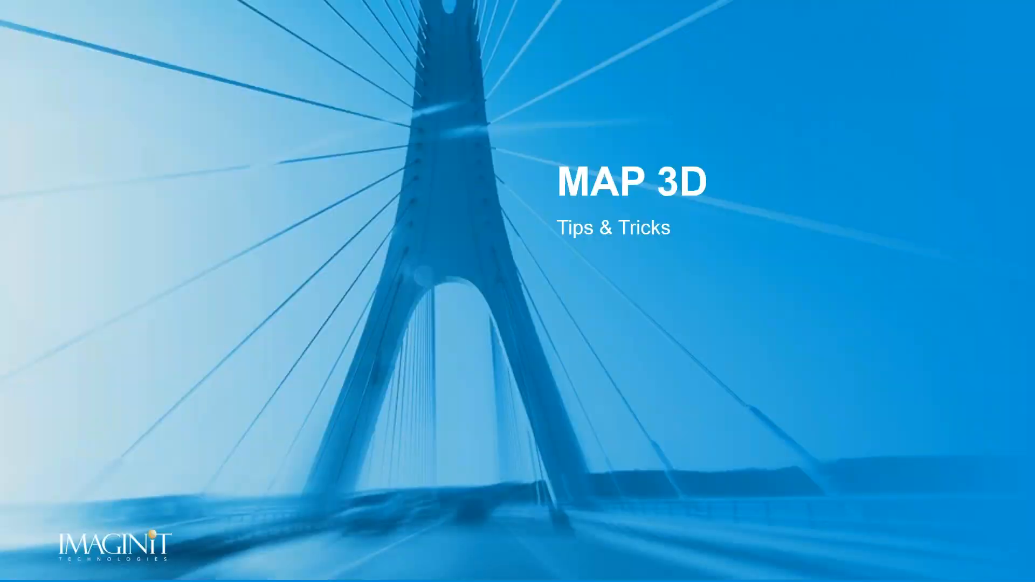
key(Right)
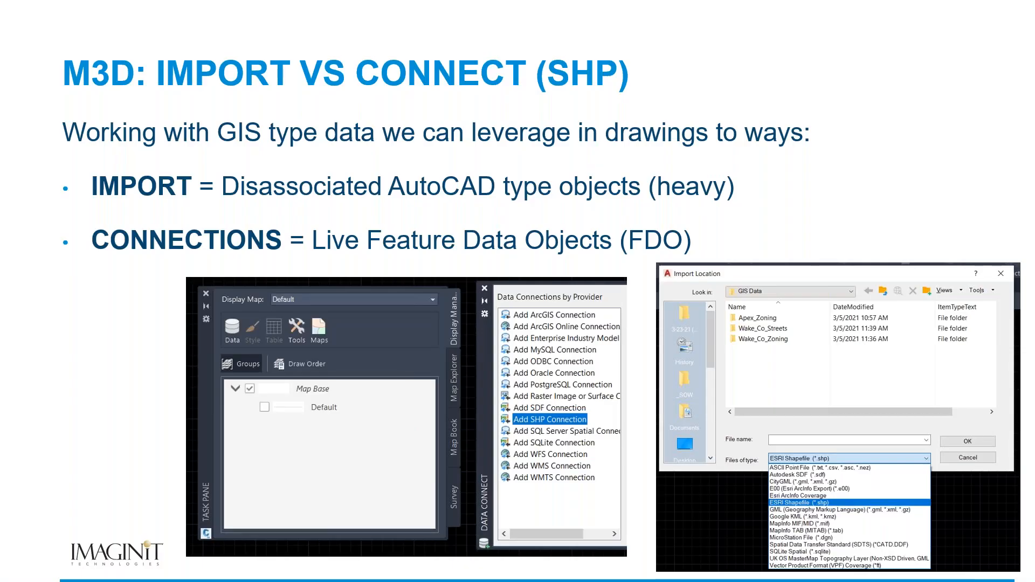
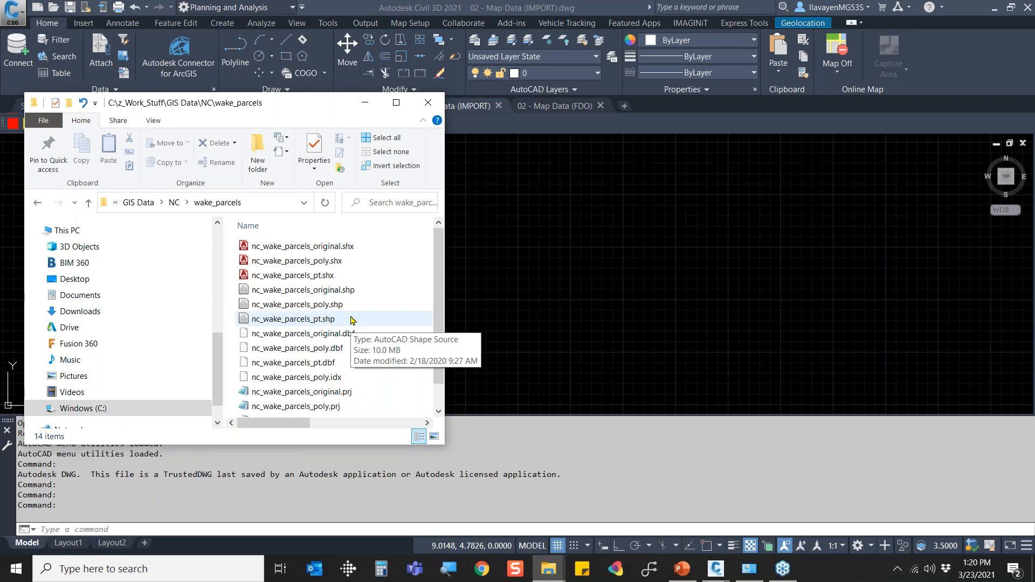
Copy the path of the wake_parcels folder in File Explorer and return to the 02 - Map Data (IMPORT) drawing.
scroll(351, 320, down, 1)
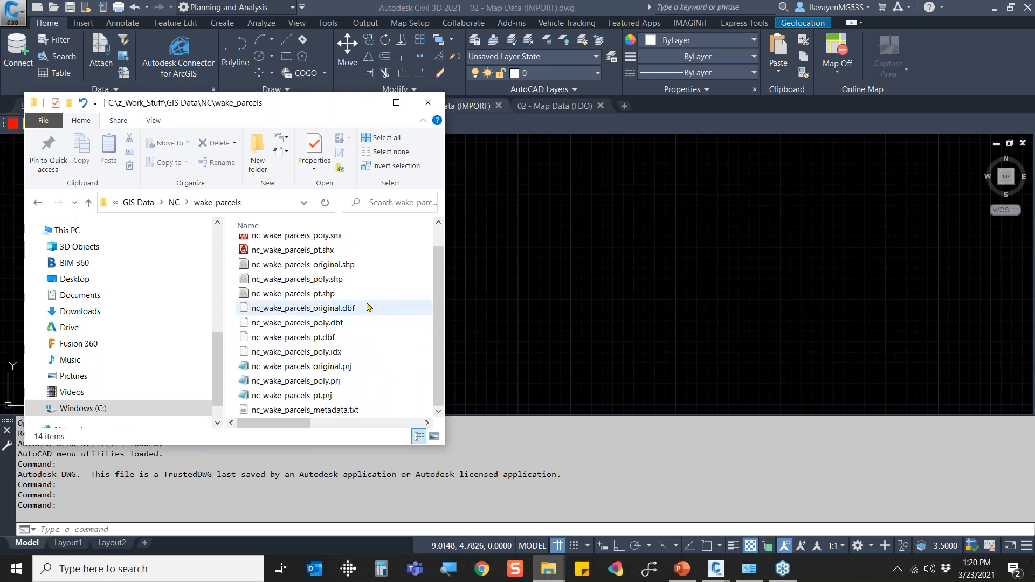
click(265, 203)
key(ctrl+c)
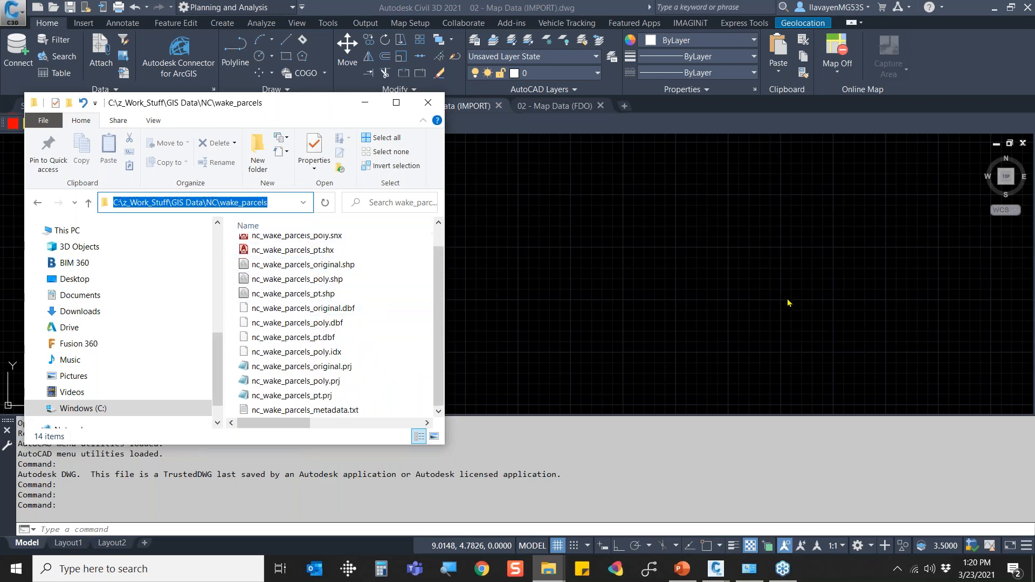
click(612, 300)
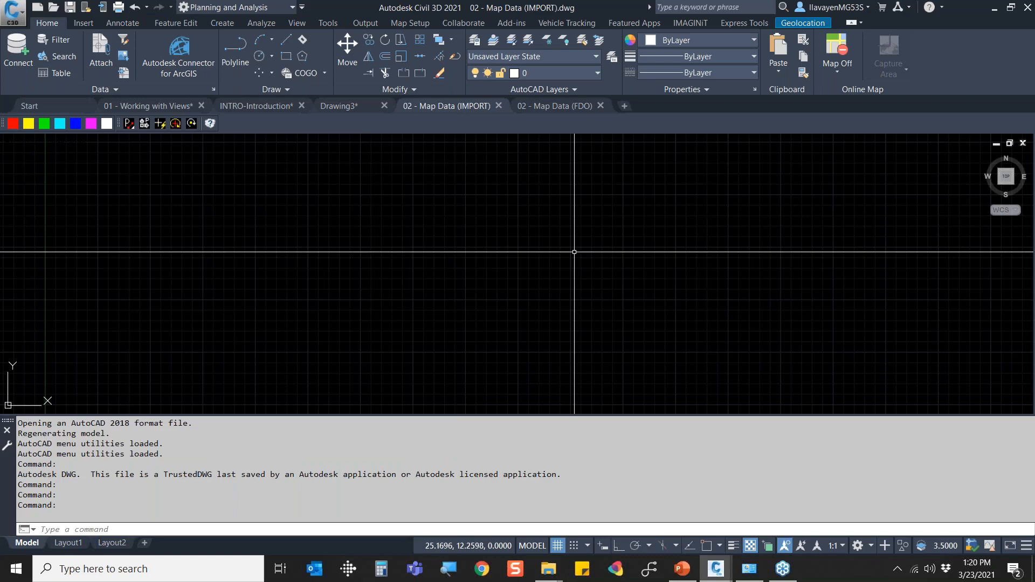
Start a Map Import of ESRI Shapefiles and go to the folder C:\z_Work_Stuff\GIS Data\NC\wake_parcels using the copied path.
click(83, 23)
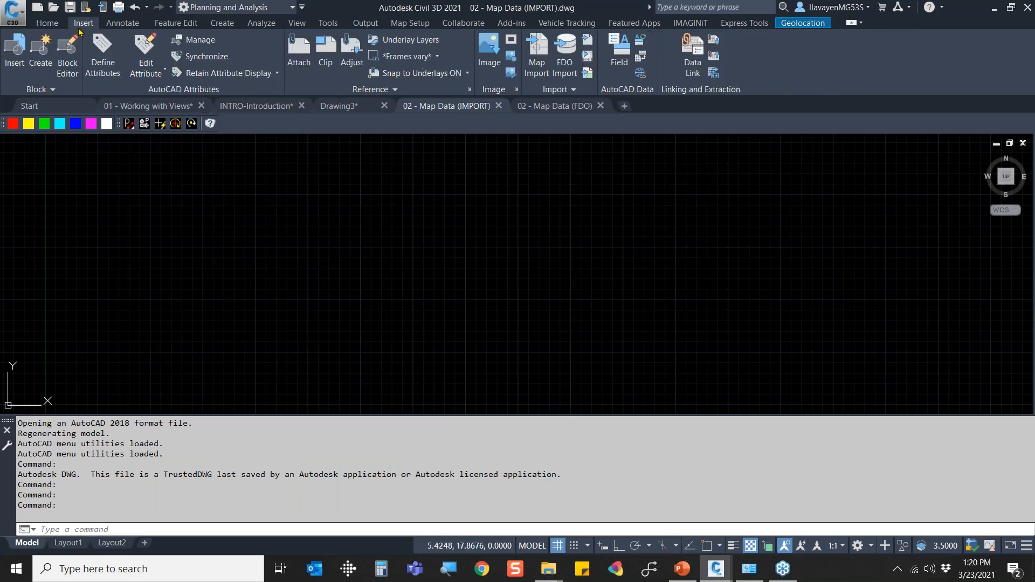
click(530, 74)
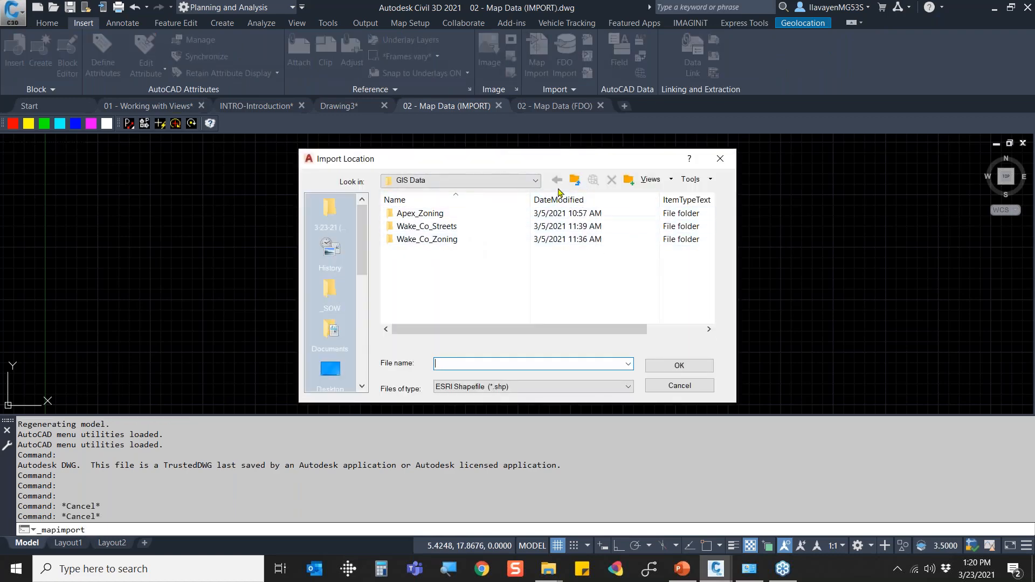
click(534, 181)
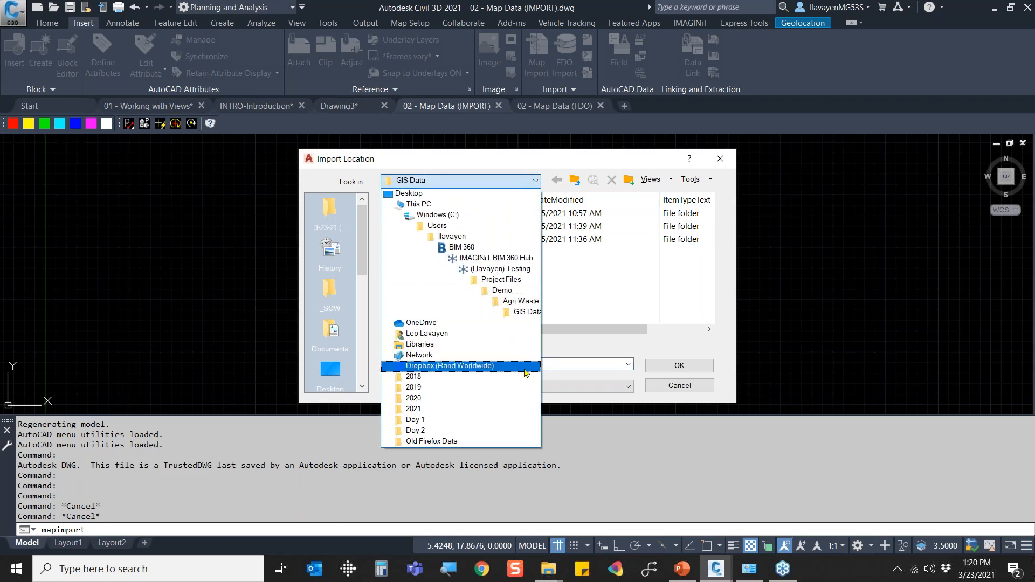
click(523, 312)
key(ctrl+v)
key(Return)
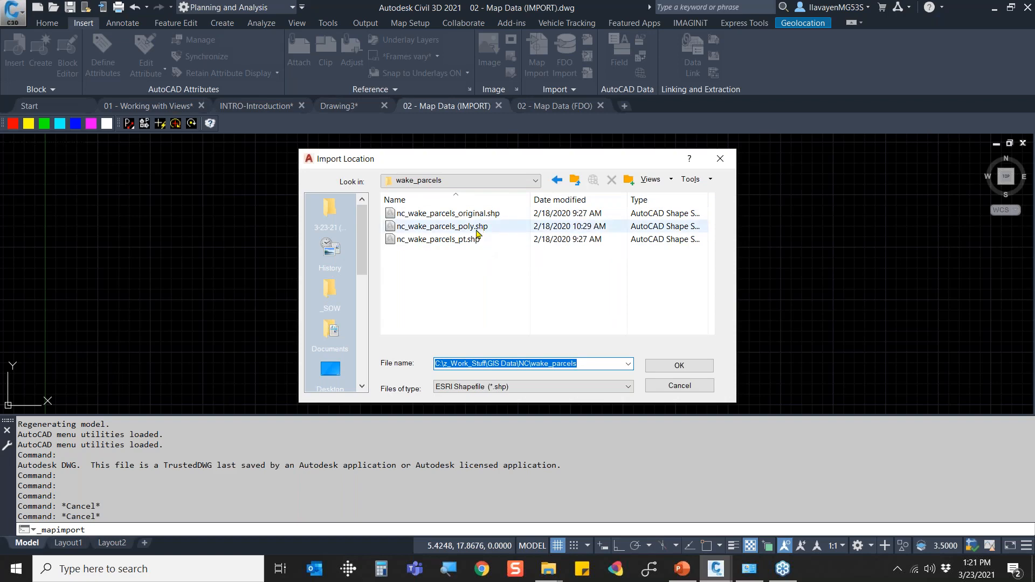
Import nc_wake_parcels_poly.shp with the NC83F coordinate system and no spatial filter.
click(477, 228)
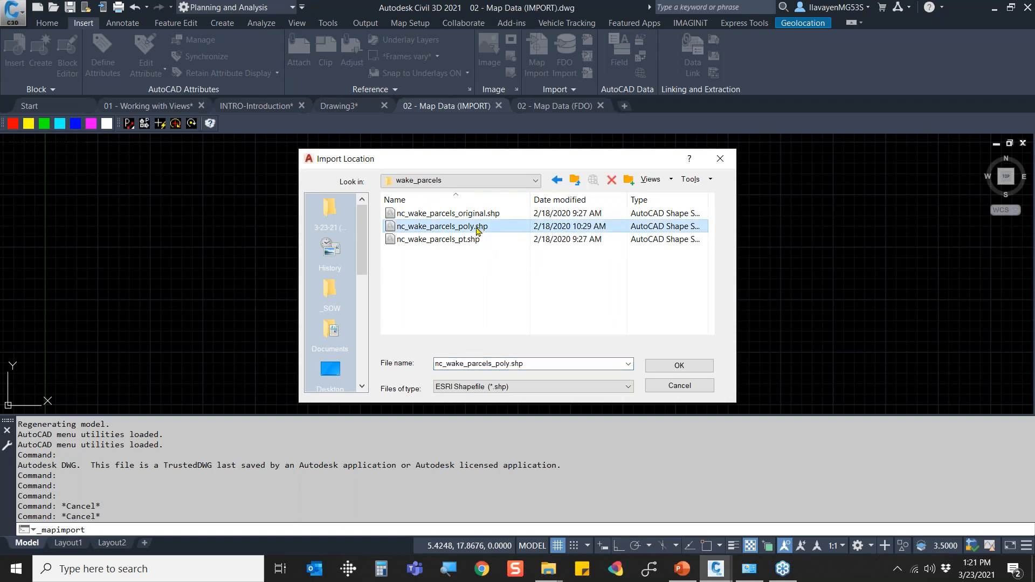
double_click(478, 227)
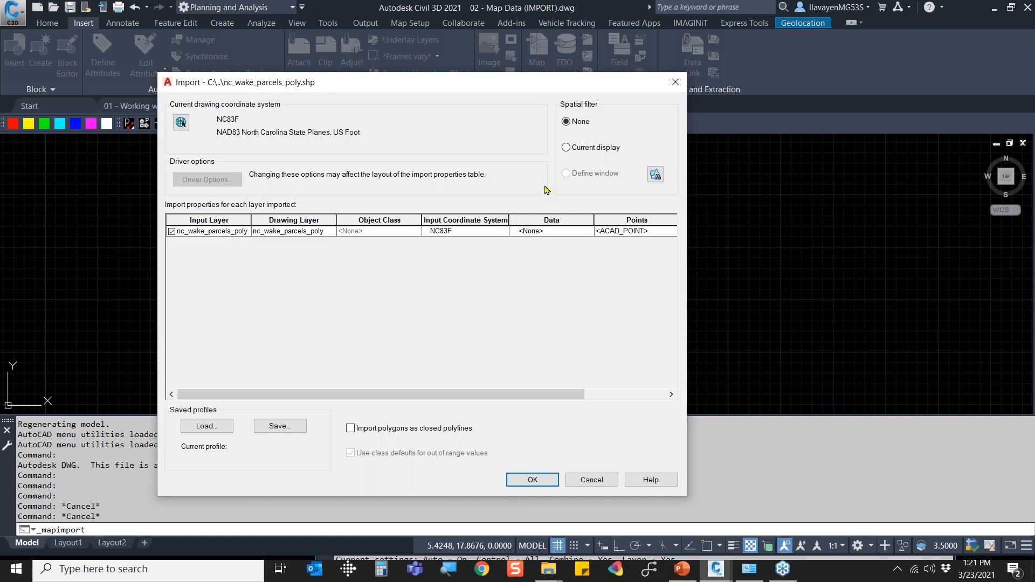
click(527, 478)
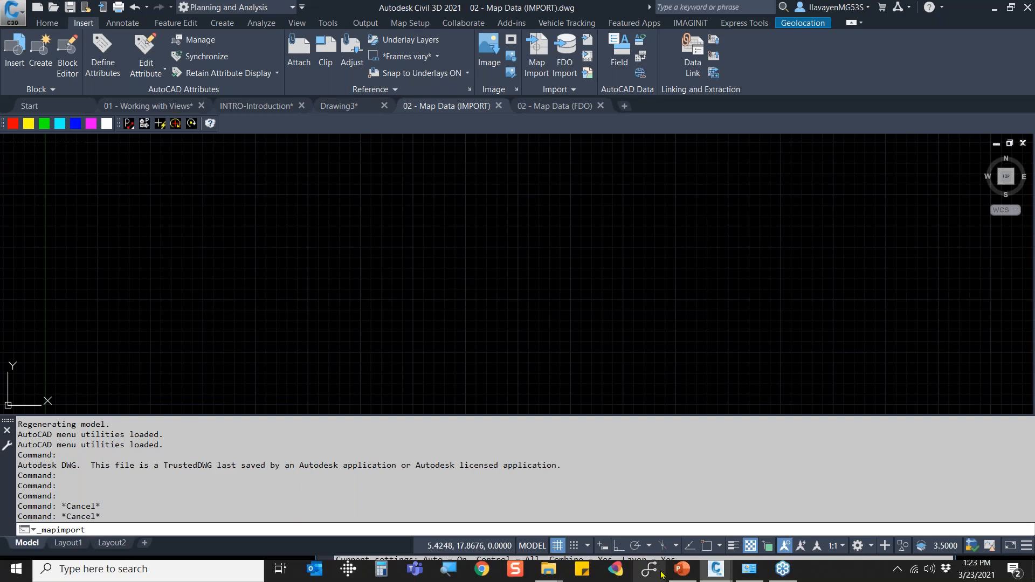
Zoom to the drawing extents to view all the imported county parcels.
click(402, 293)
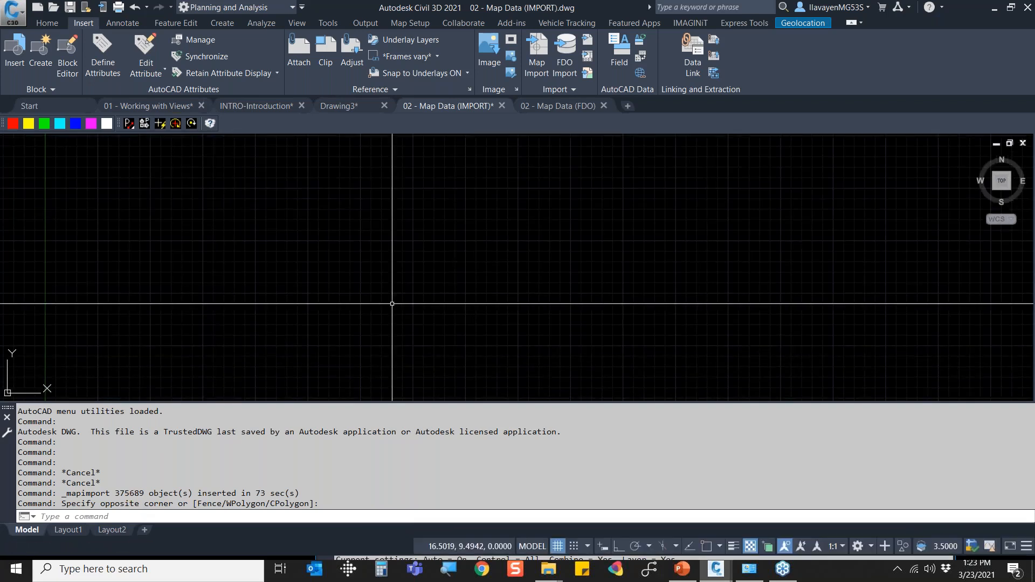
middle_drag(640, 248, 640, 247)
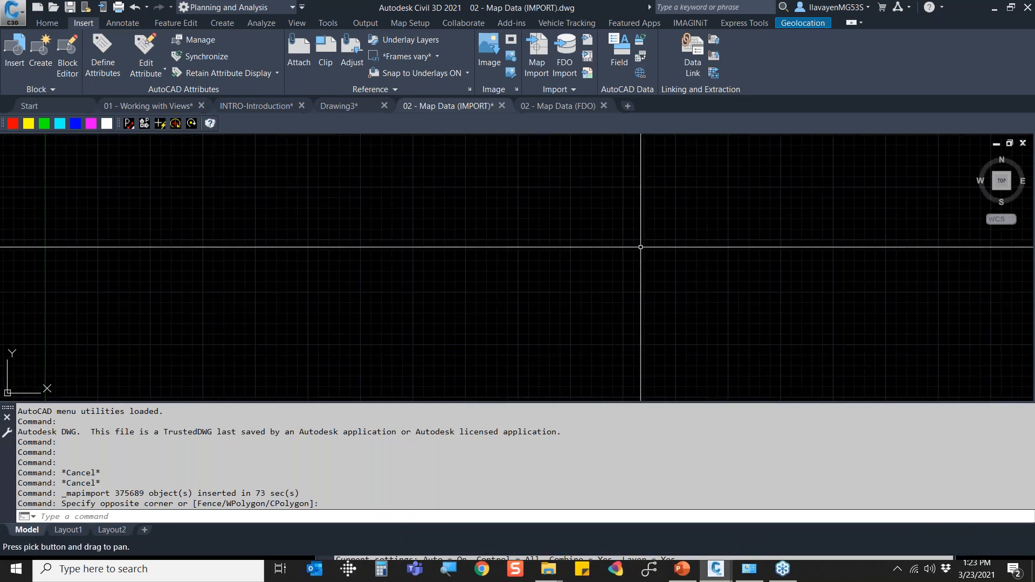
key(Escape)
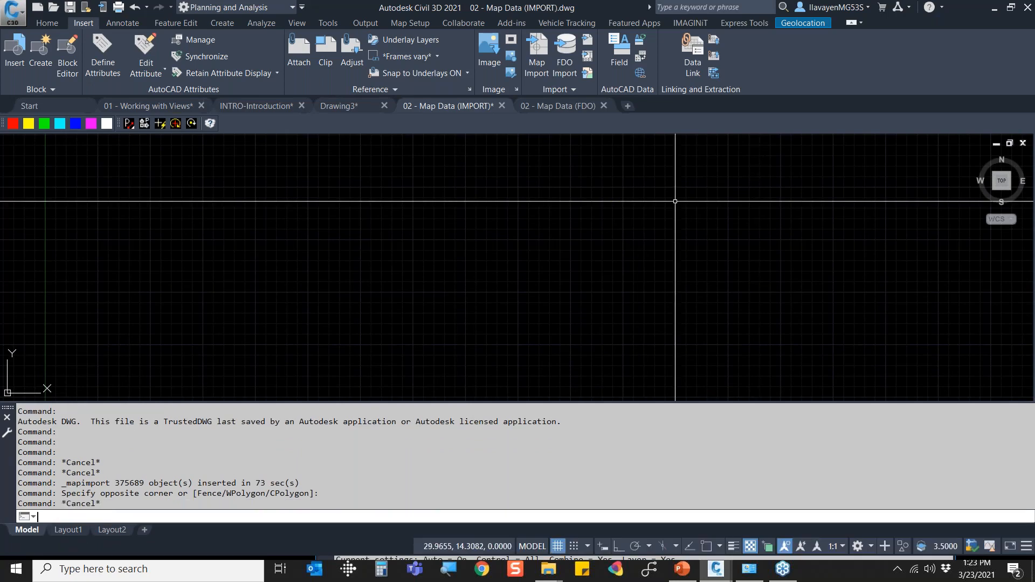
text(z)
key(Return)
key(Escape)
key(Escape)
text(Z)
key(Return)
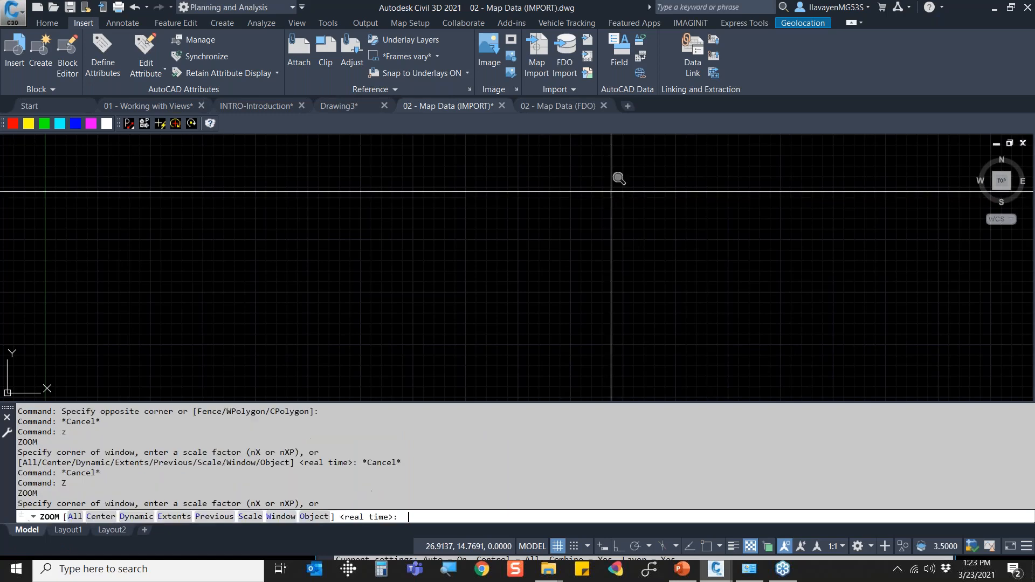
text(e)
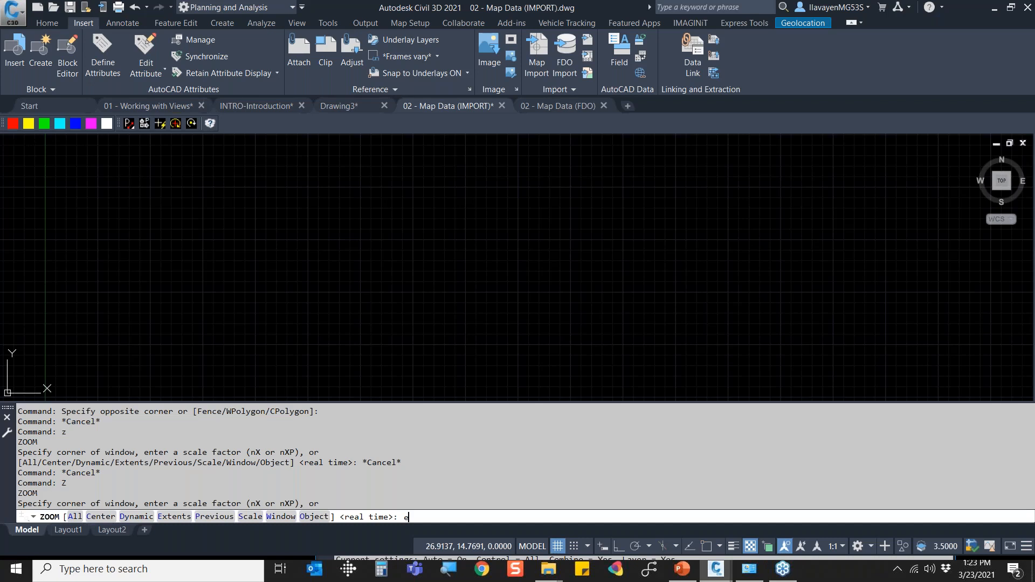
key(Return)
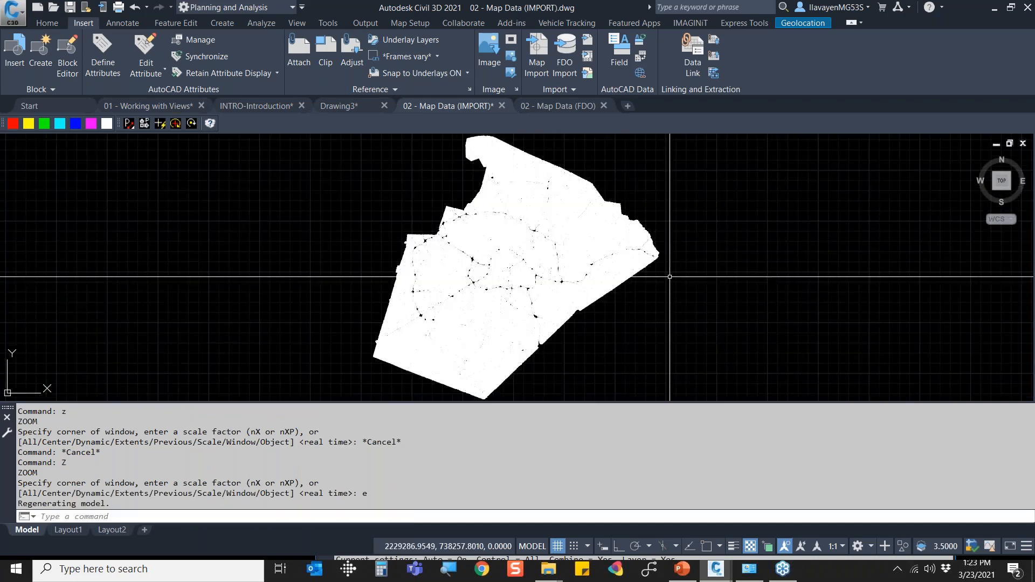
Zoom in with successive windows to examine the imported parcels around the dense city street grid.
text(Z)
key(Return)
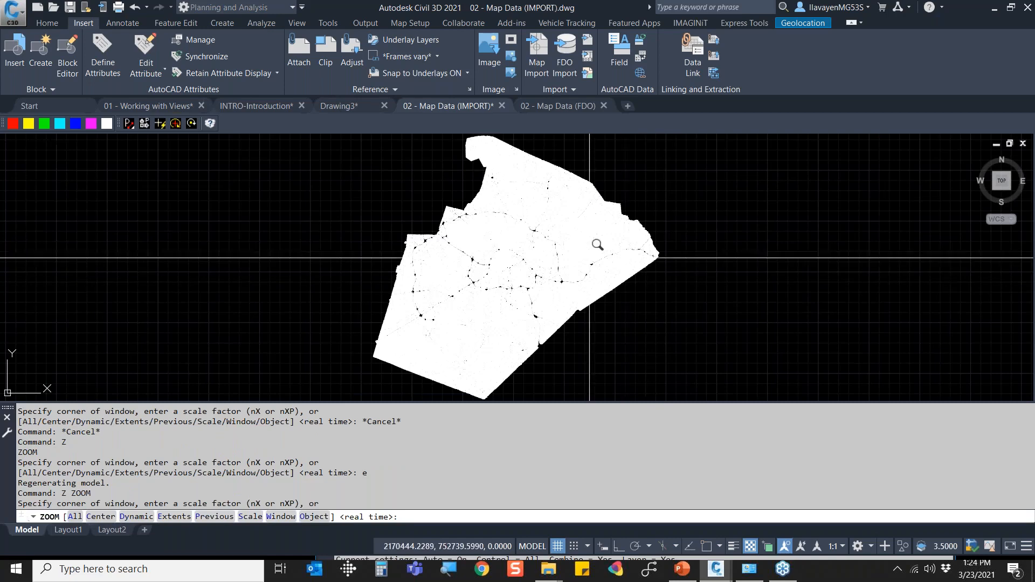
click(589, 265)
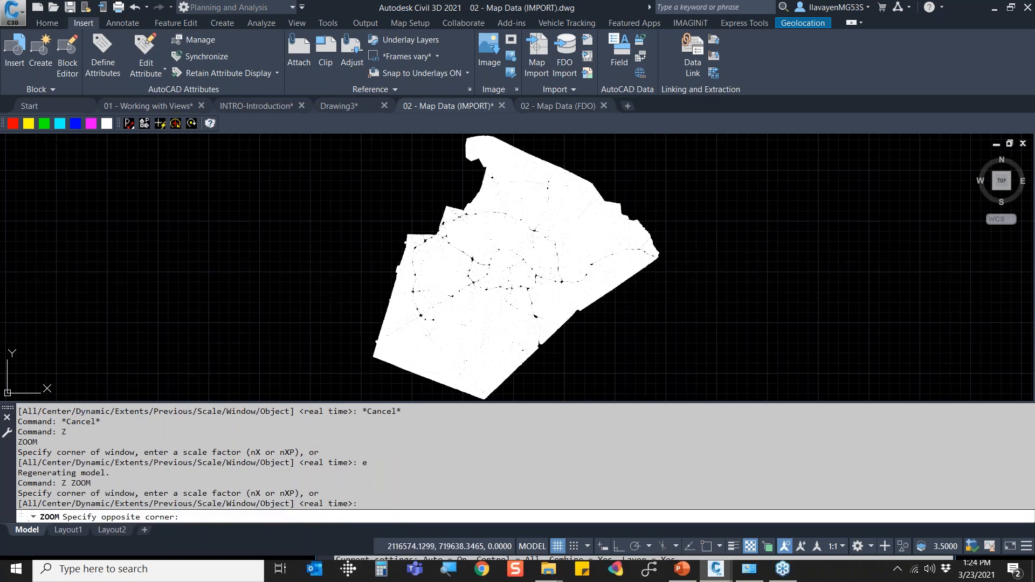
click(567, 283)
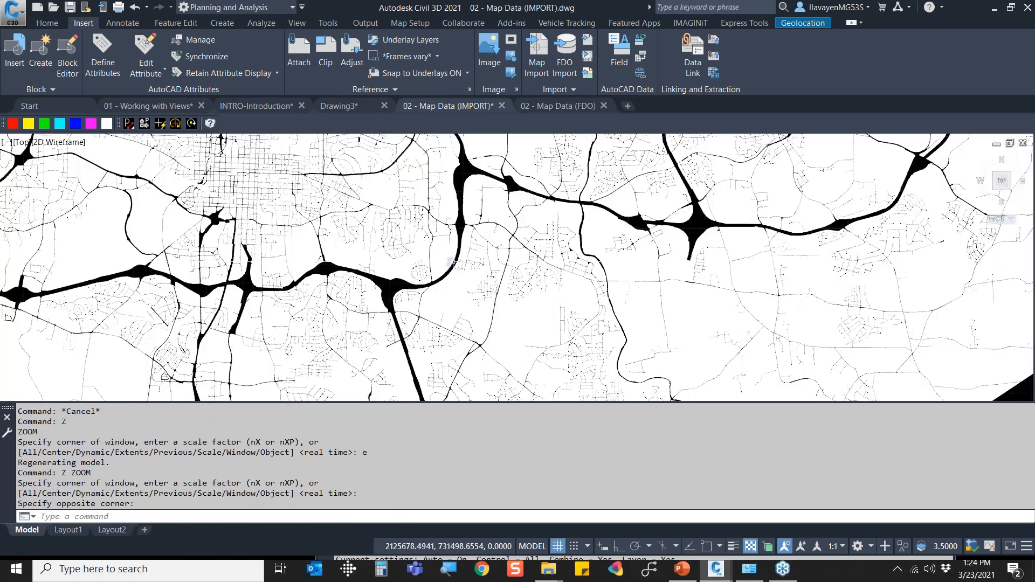
text(z)
key(Return)
click(301, 163)
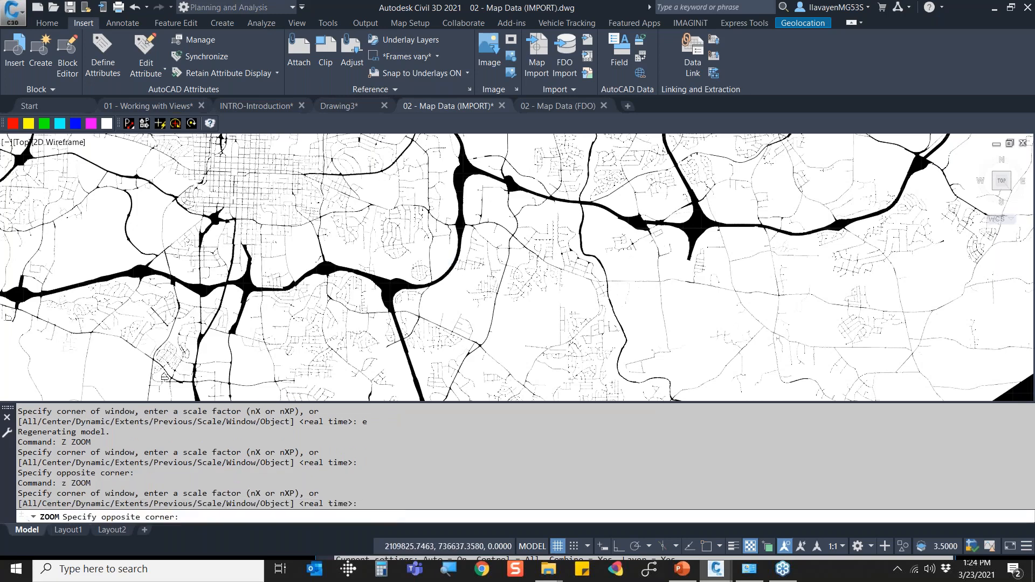
click(269, 207)
scroll(345, 225, up, 5)
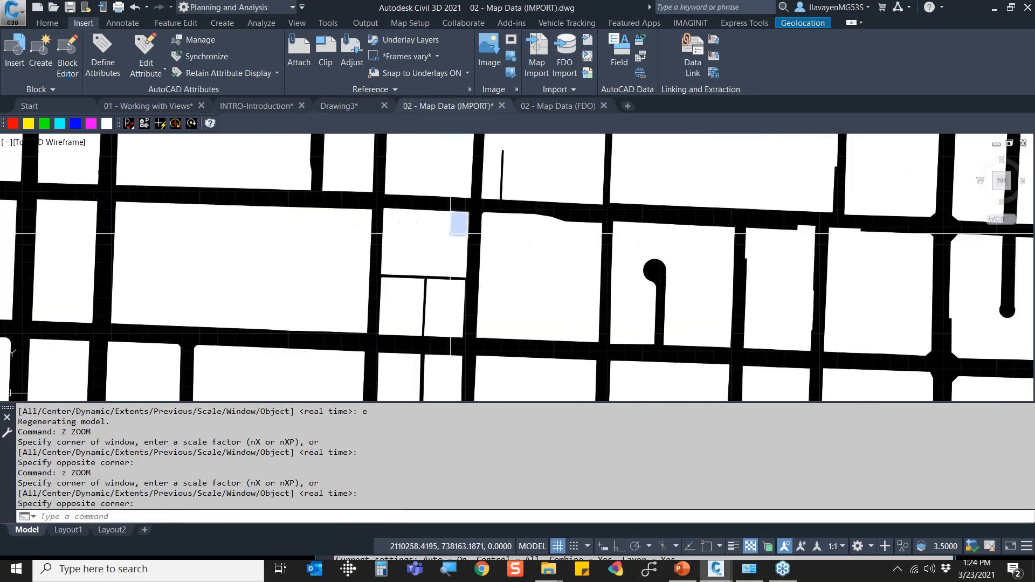
Inspect the properties of one small imported parcel polygon beside the street intersection, then clear the selection.
click(451, 233)
text(pr)
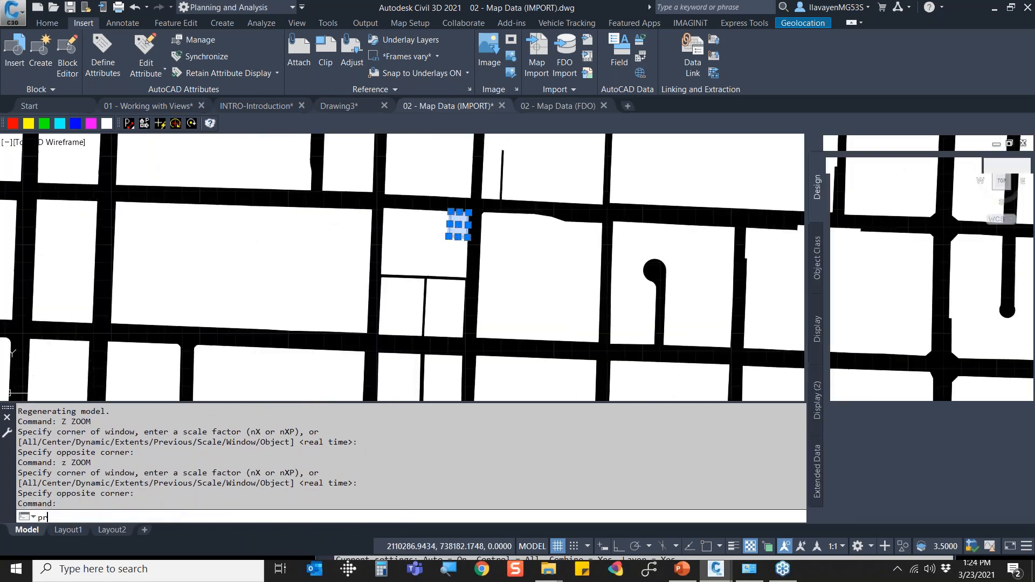
key(Return)
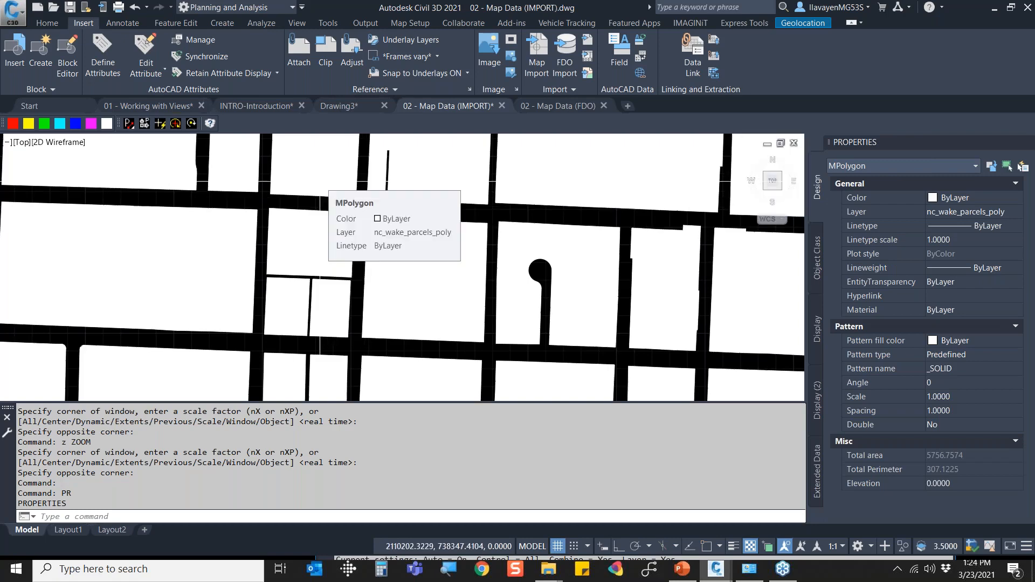
key(Escape)
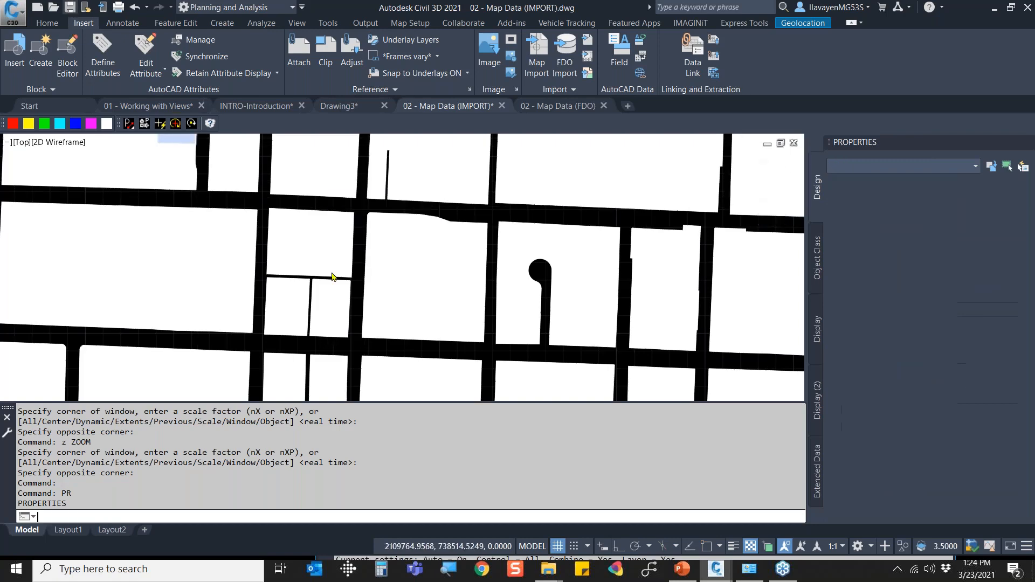
Save the 02 - Map Data (IMPORT) drawing and check its file size in the drawing properties.
key(ctrl+s)
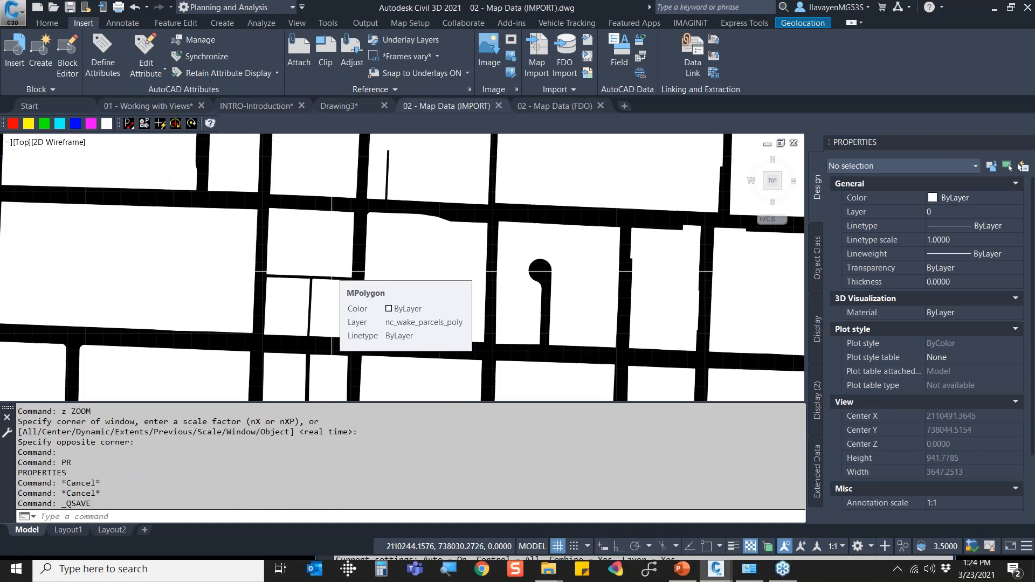
text(d)
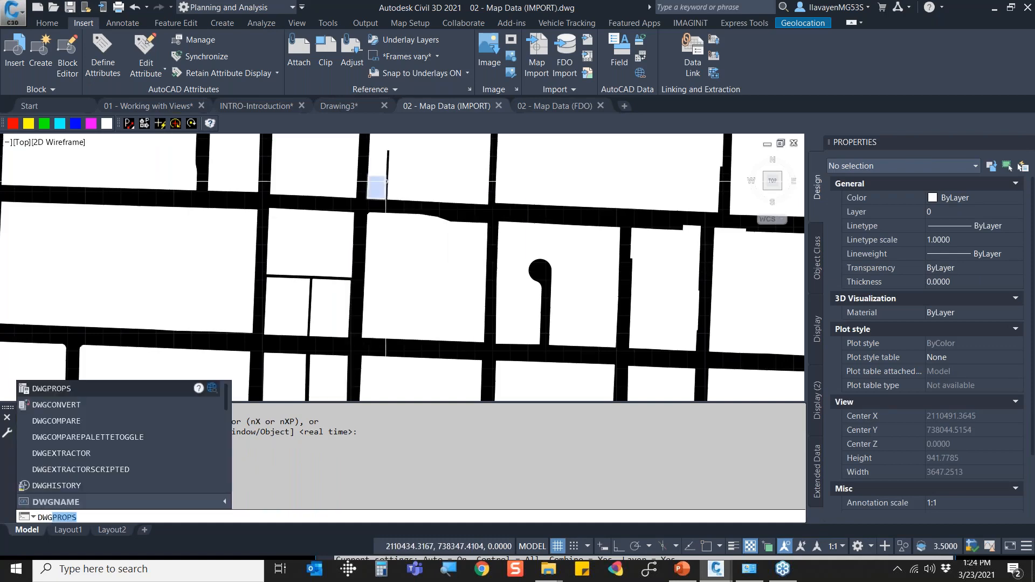
key(Return)
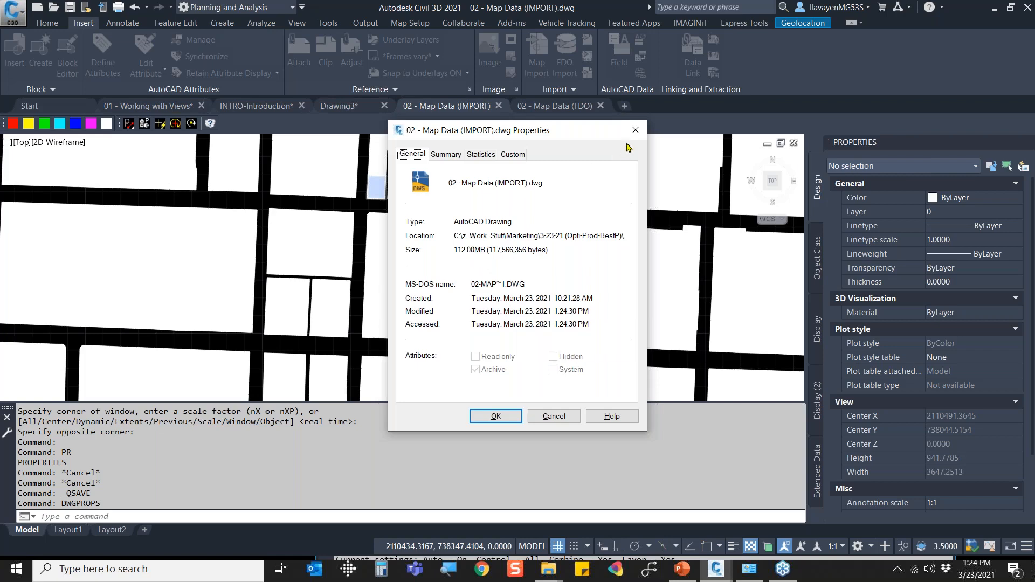
click(636, 130)
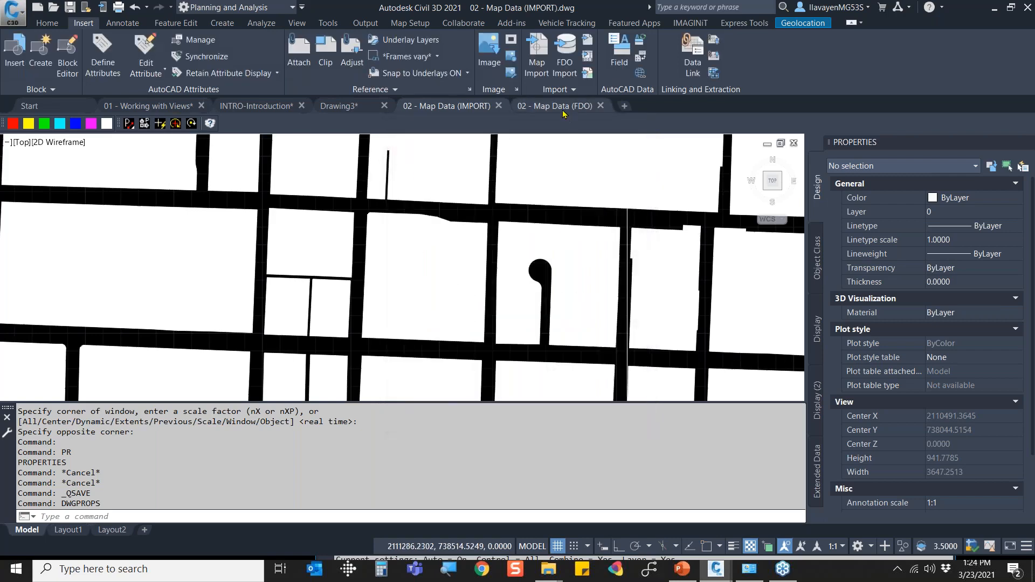
In the 02 - Map Data (FDO) drawing, open Data Connect and place its window over the empty model space.
click(564, 107)
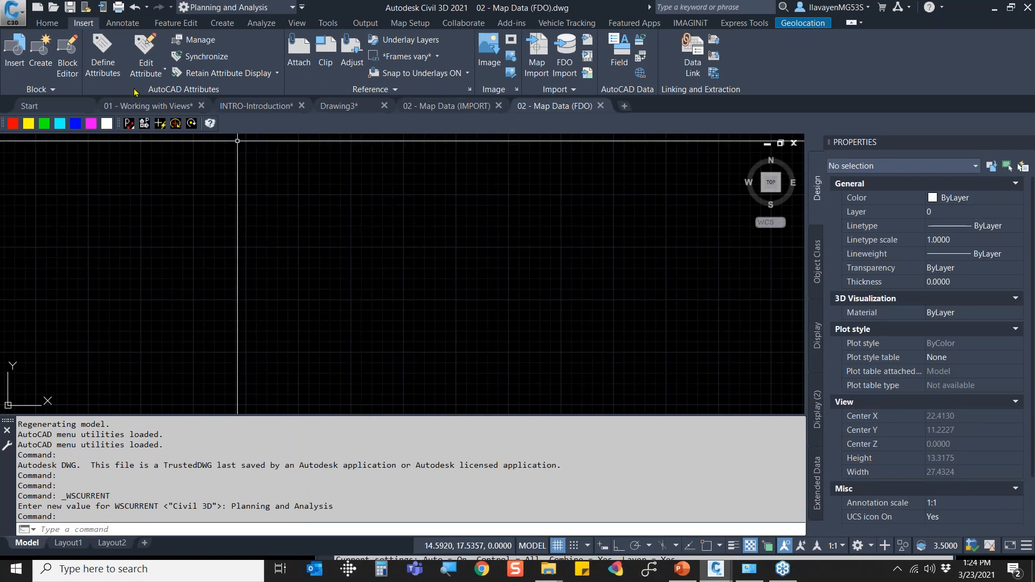
click(46, 22)
click(18, 49)
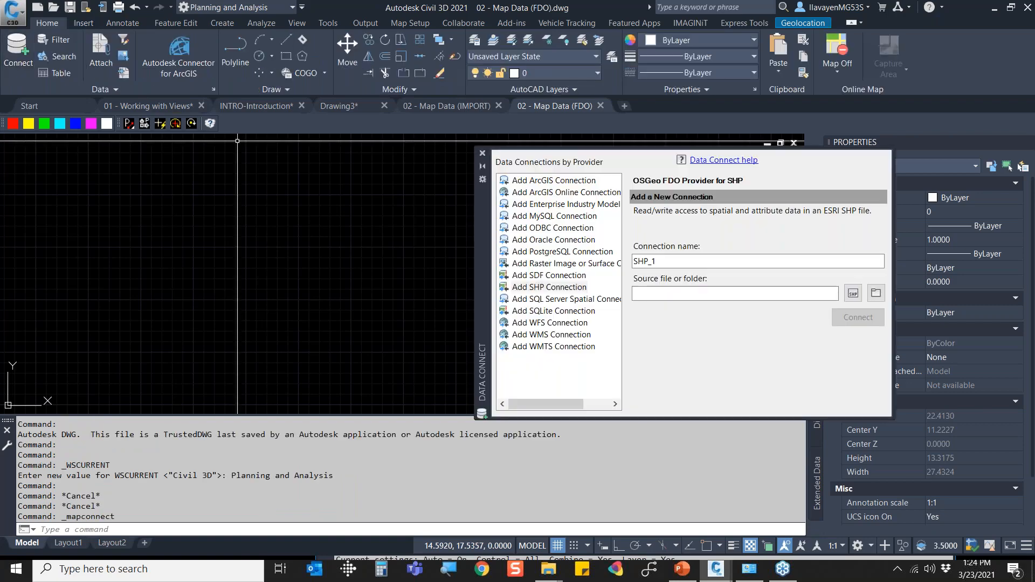
drag(482, 225, 176, 234)
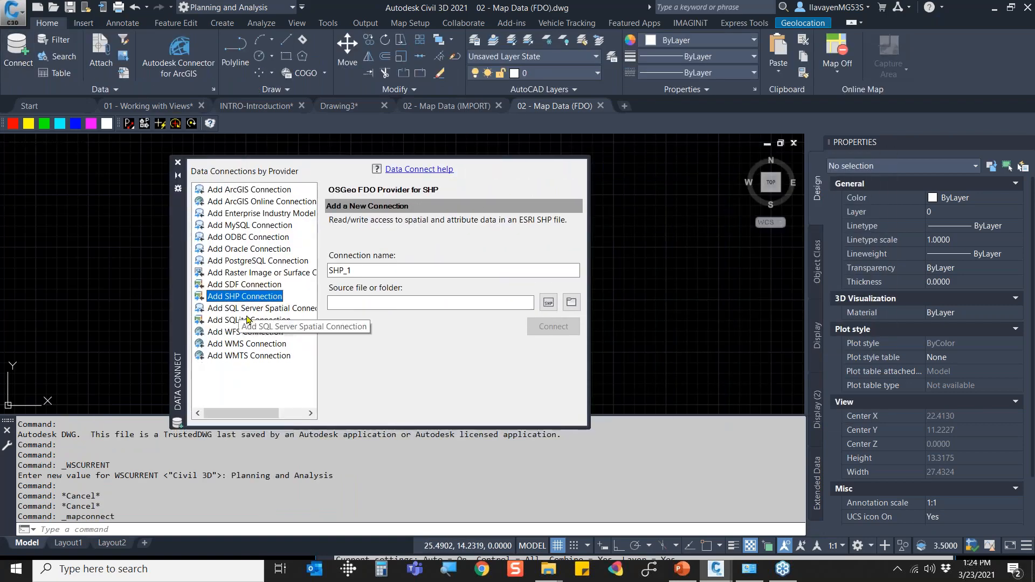
Create the SHP connection SHP_1 to nc_wake_parcels_poly.shp in C:\z_Work_Stuff\GIS Data\NC\wake_parcels.
click(548, 303)
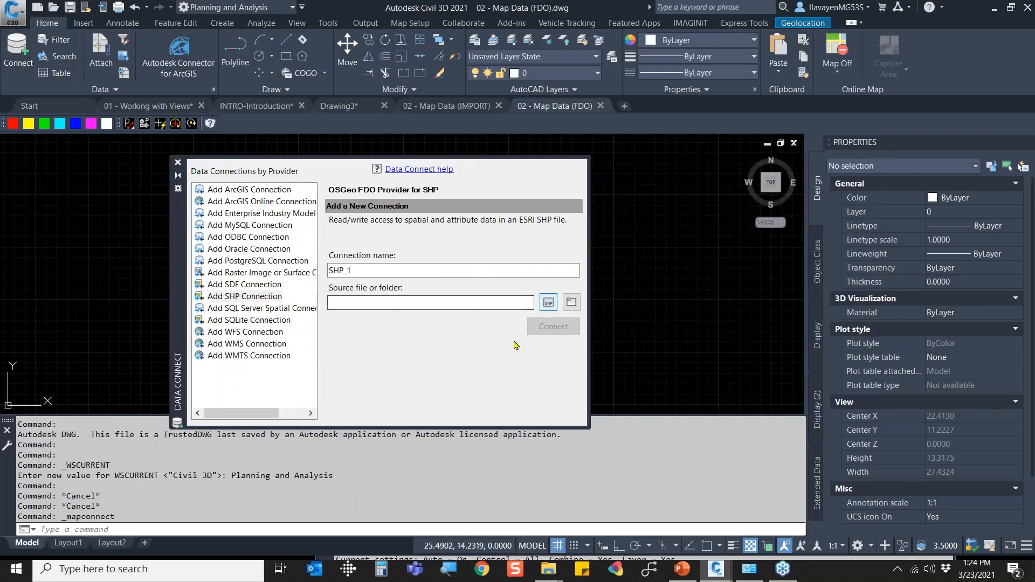
text(C:\z_Work_Stuff\GIS Data\NC\wake_parcels)
key(Return)
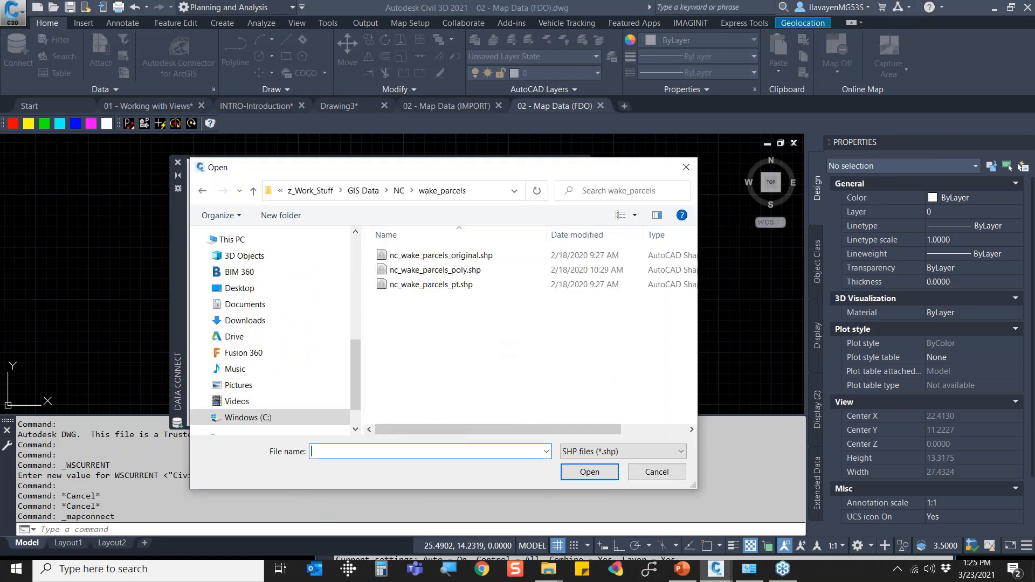
click(433, 275)
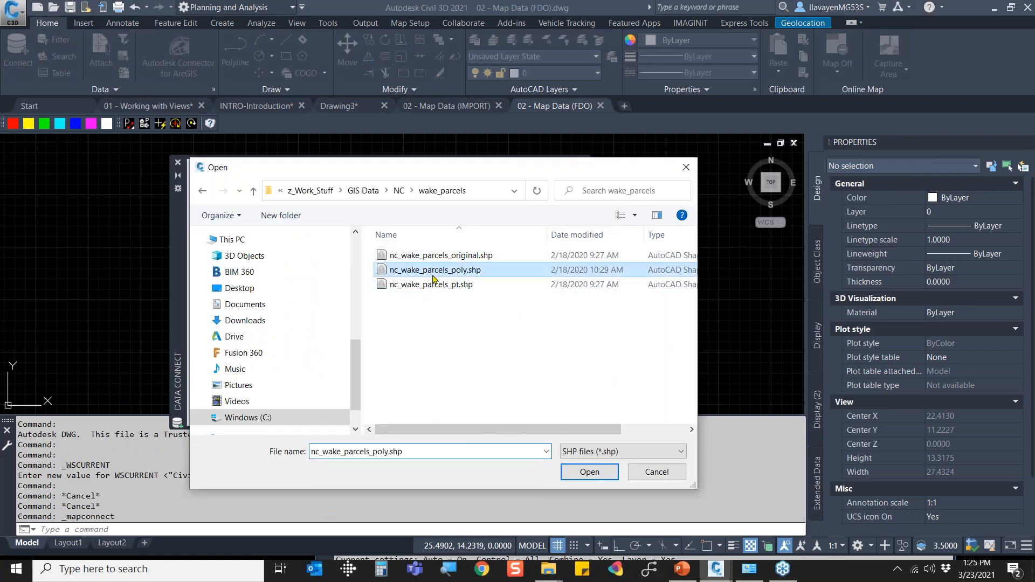
double_click(434, 275)
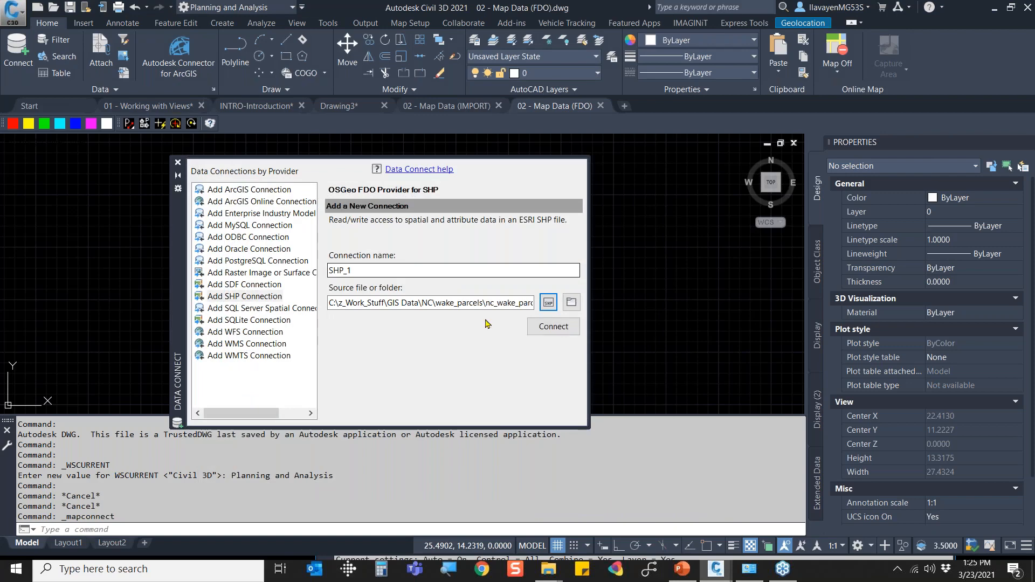
click(552, 327)
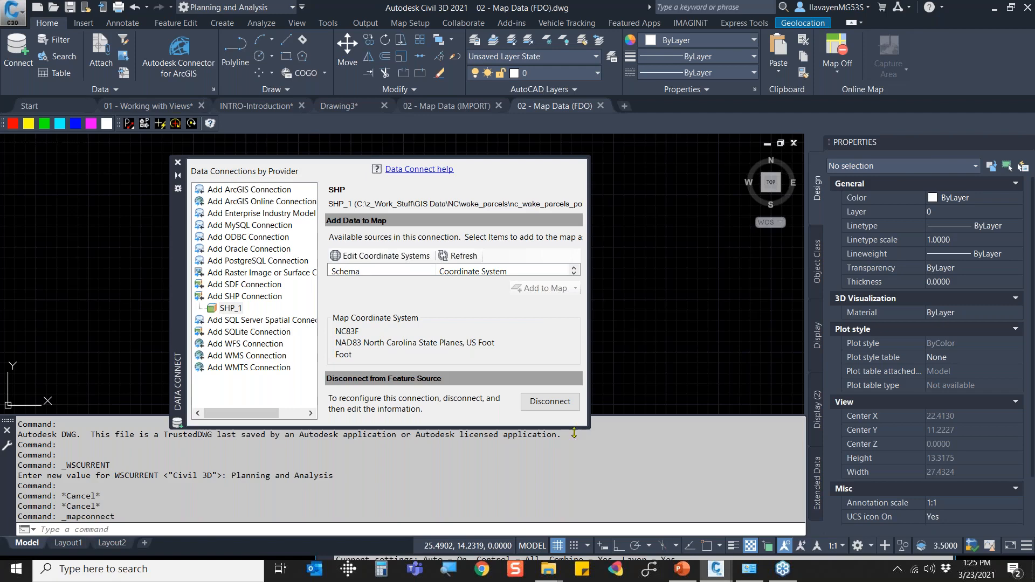
Add the nc_wake_parcels_poly source, with coordinate system NC83F, to the map and close Data Connect.
drag(573, 434, 574, 533)
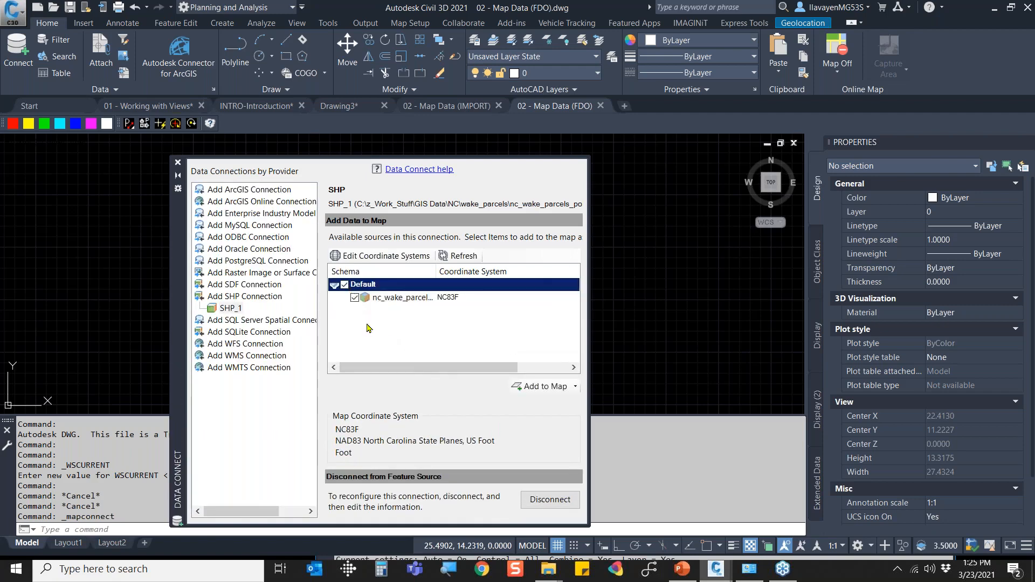
click(575, 388)
click(455, 409)
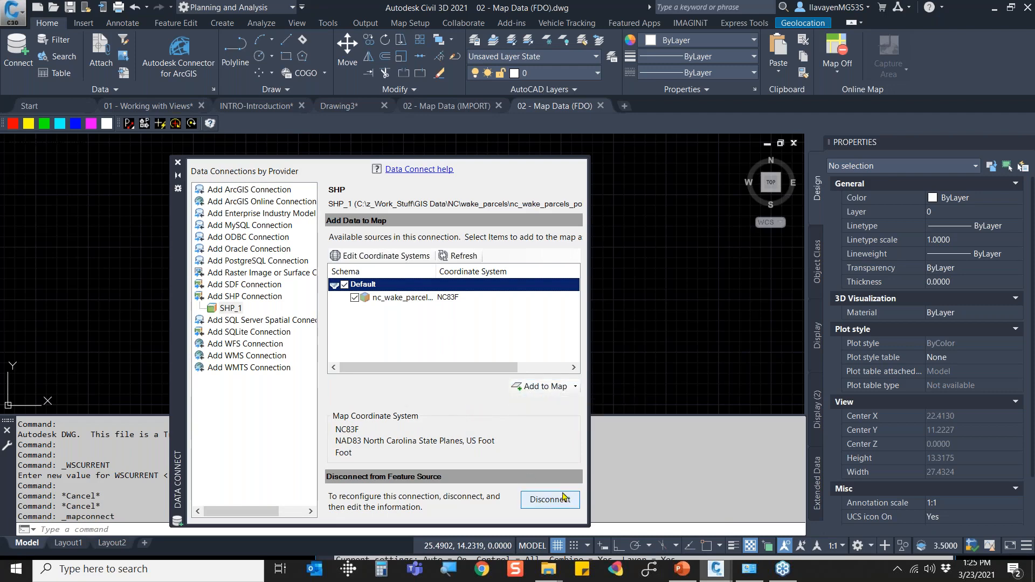
click(536, 395)
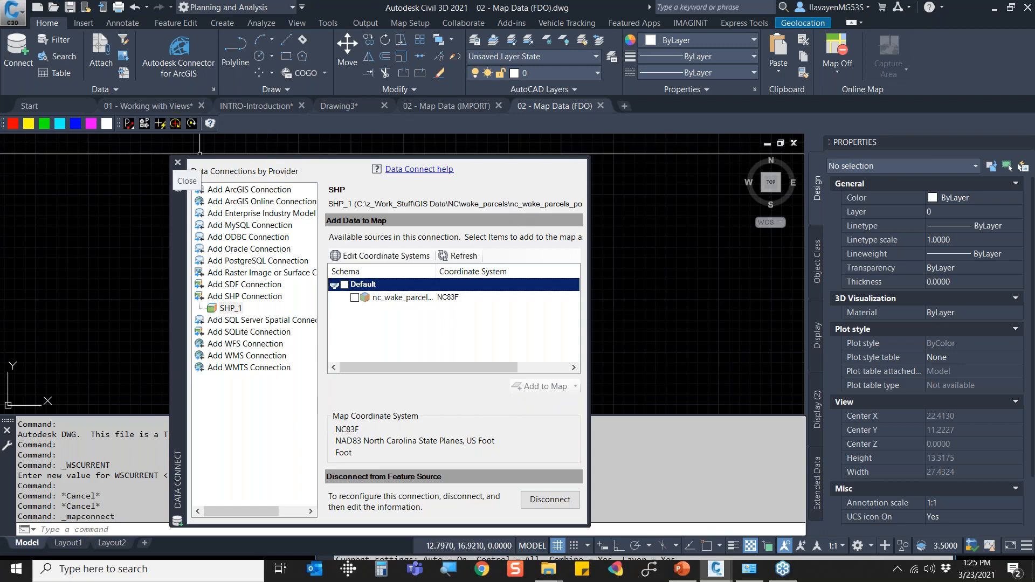
click(178, 162)
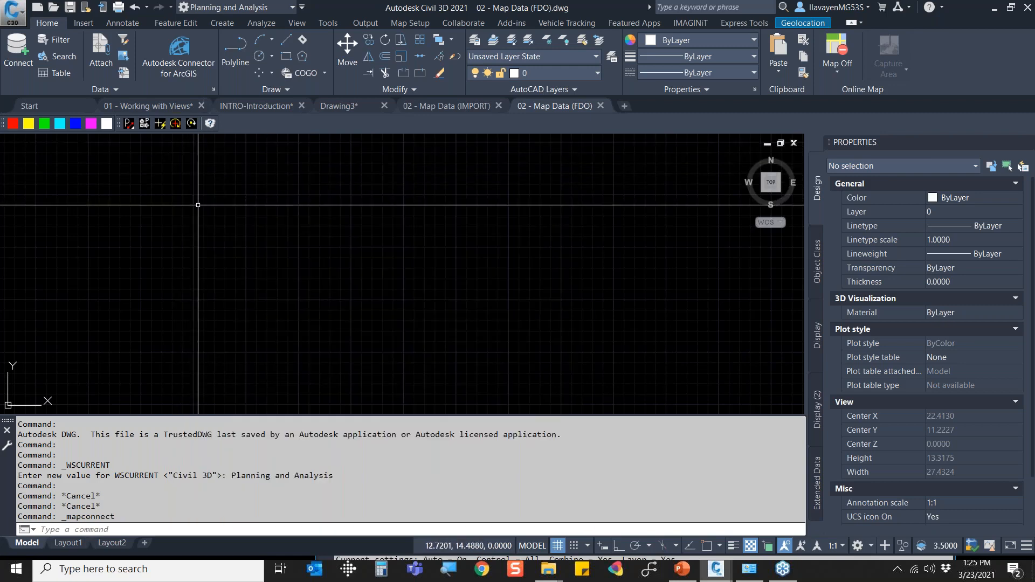
Turn on the map Task Pane with MAPWSPACE and arrange it beside the connected county parcels.
text(mapwspace)
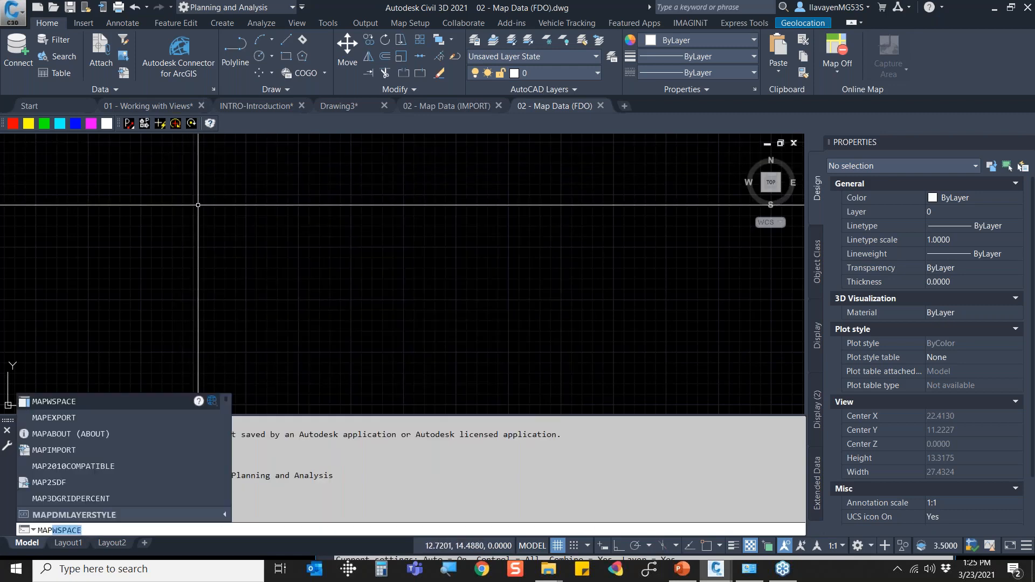
key(Return)
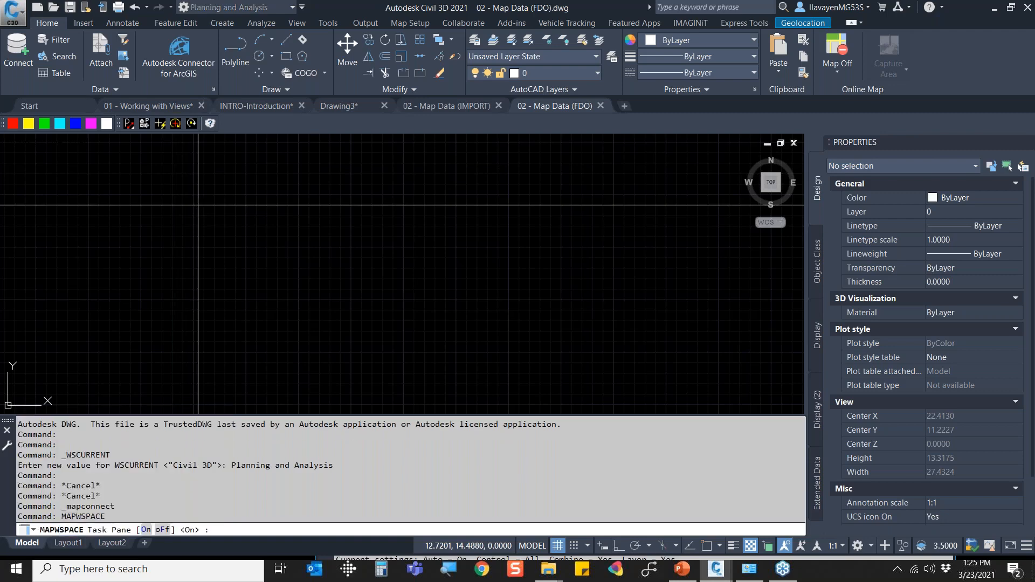
key(Return)
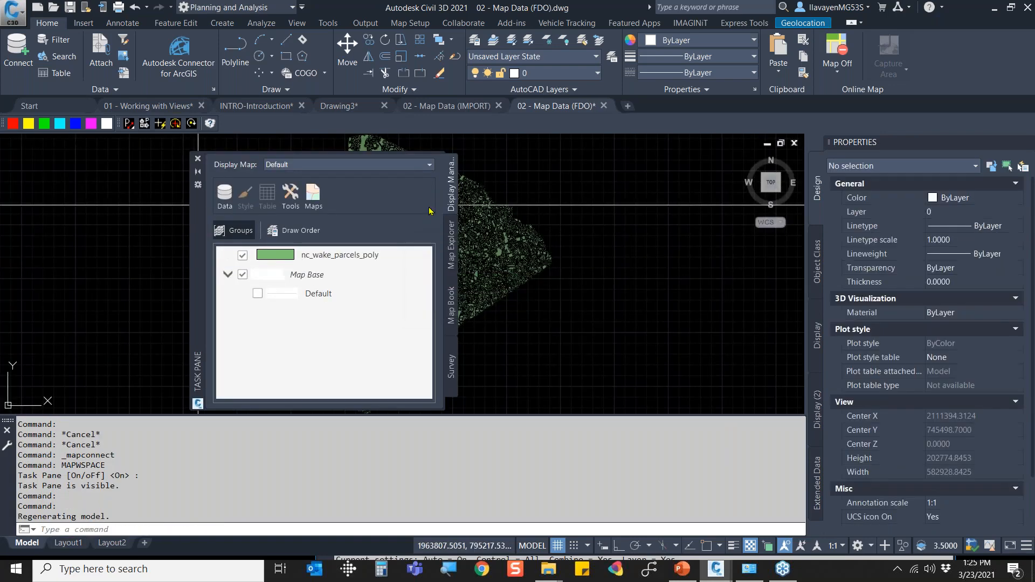
drag(193, 210, 41, 214)
middle_drag(431, 295, 579, 297)
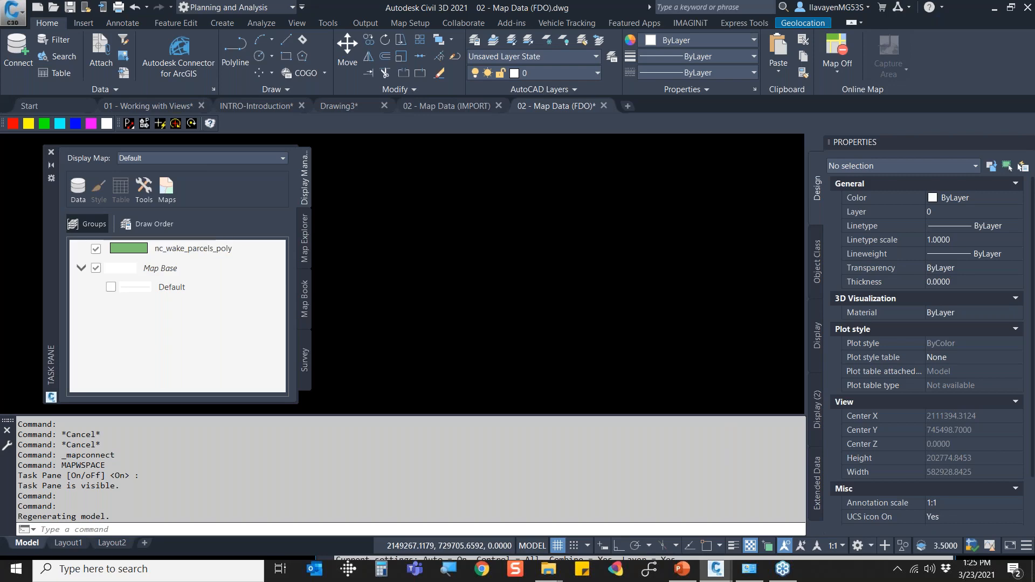
middle_drag(582, 300, 585, 297)
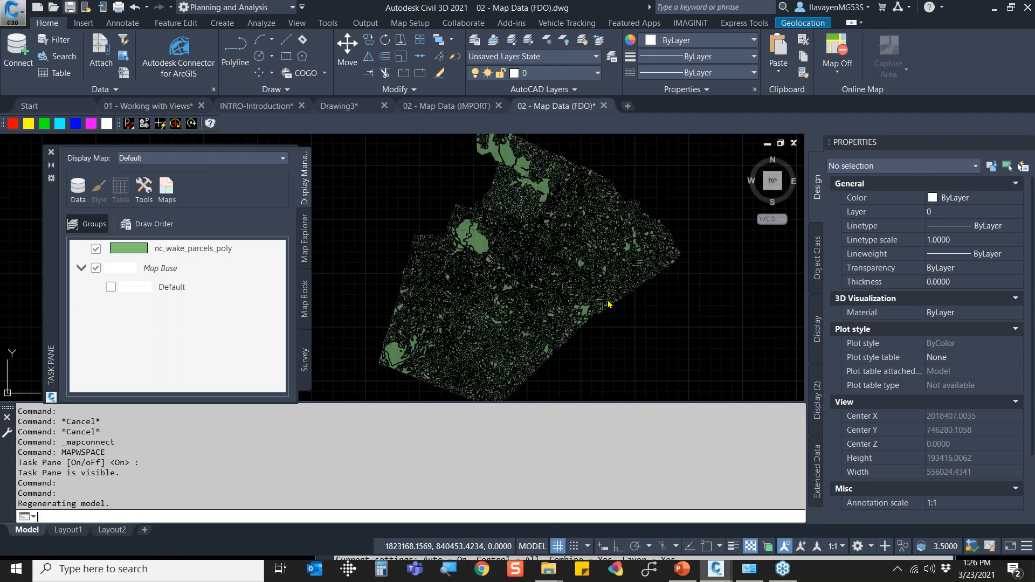
Save the 02 - Map Data (FDO) drawing and check its file size in the drawing properties.
key(Escape)
key(Escape)
key(ctrl+s)
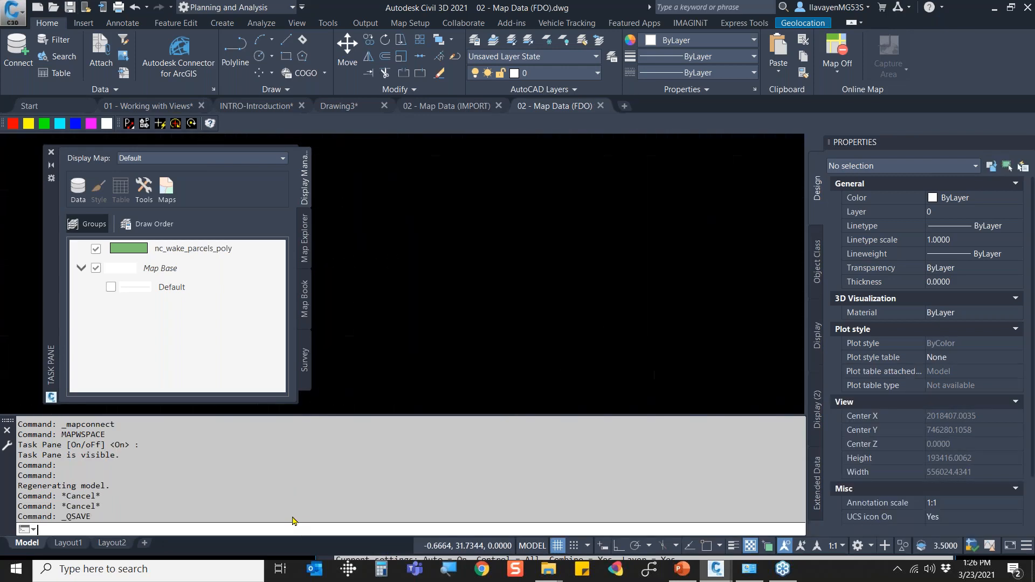
text(DWG)
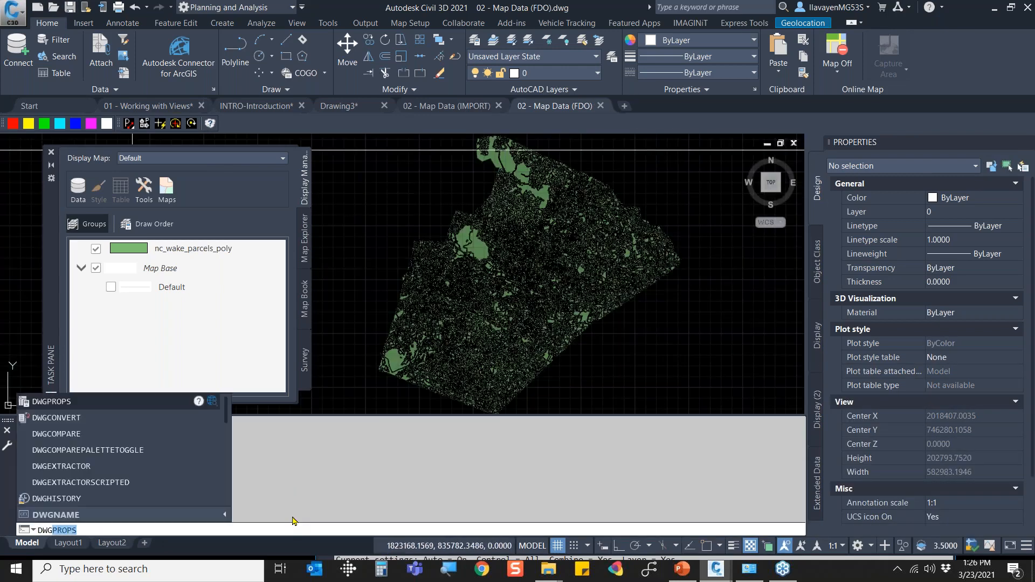
key(Return)
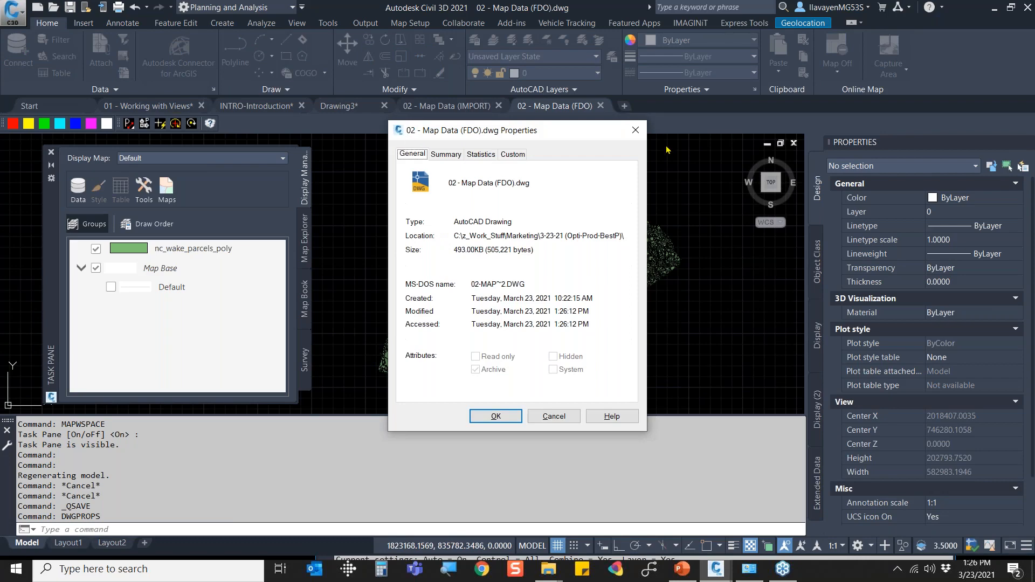
click(643, 136)
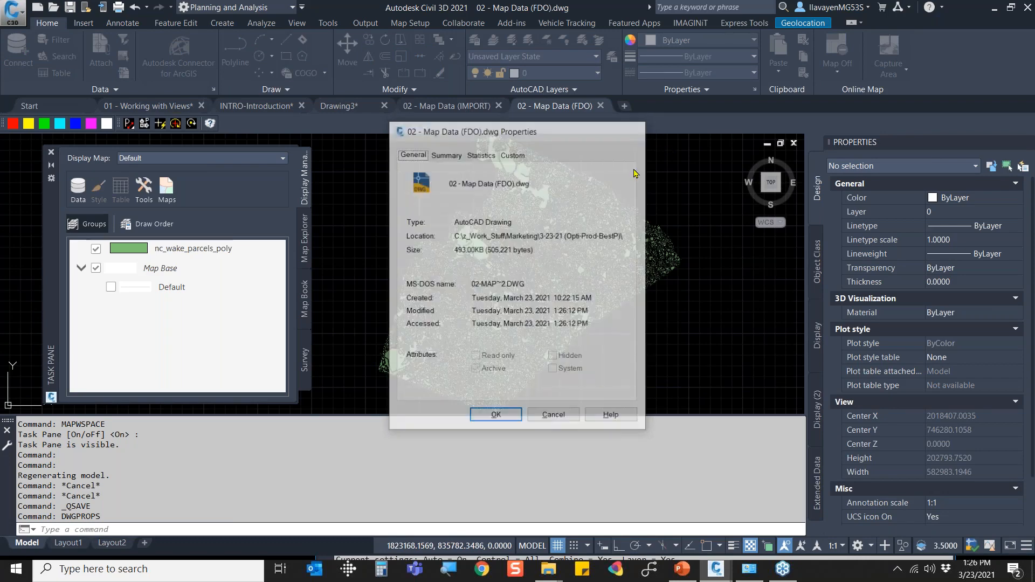
Select a large connected parcel below the highway and examine its GIS attributes in the feature properties.
text(z)
key(Return)
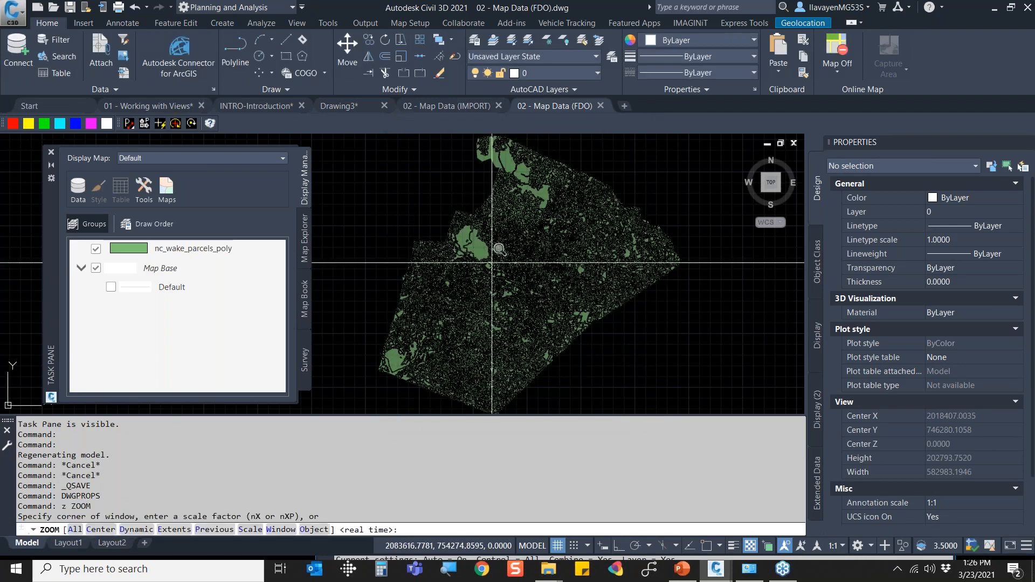
click(476, 277)
click(481, 284)
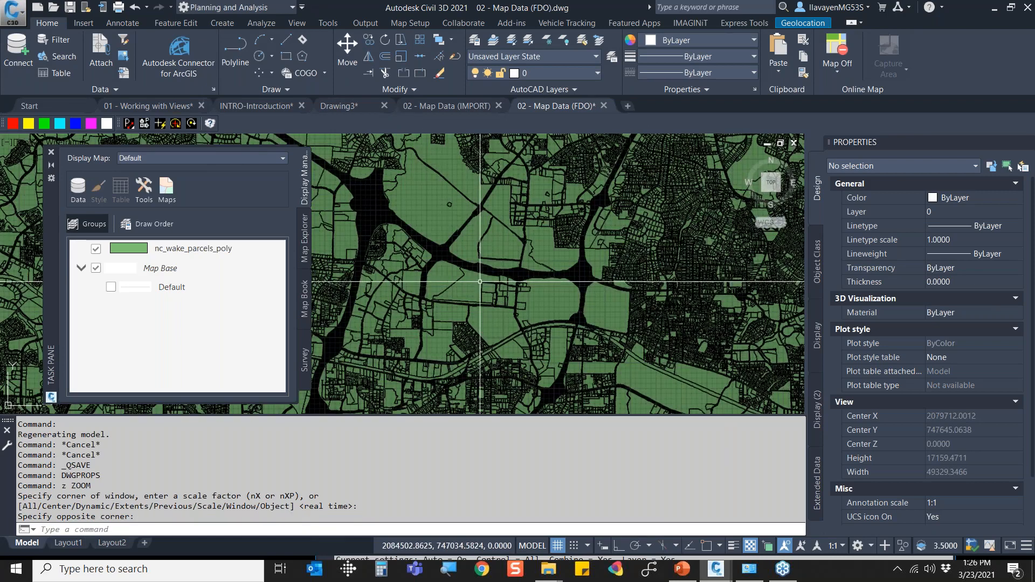
click(475, 289)
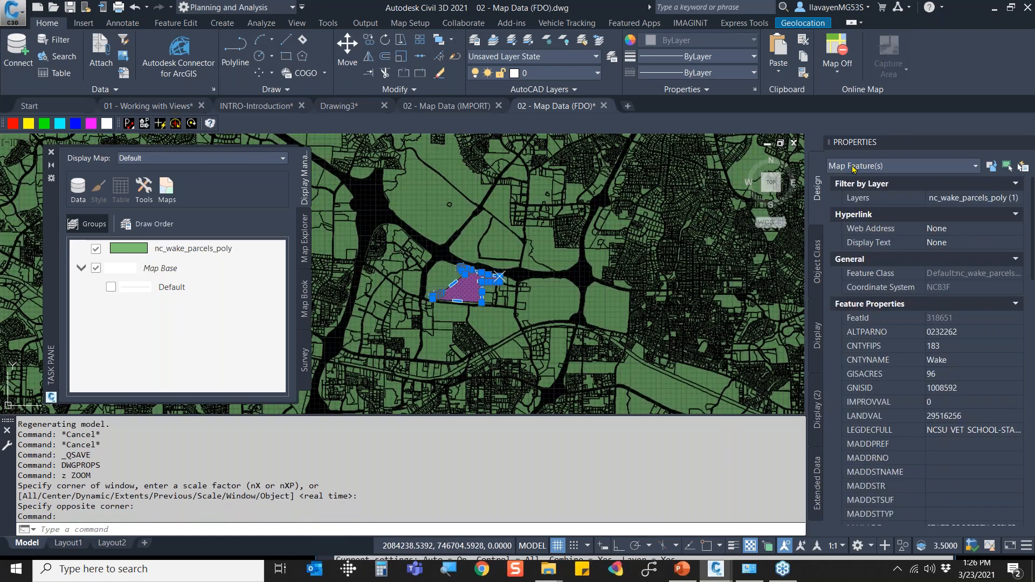
scroll(955, 353, down, 2)
scroll(955, 353, down, 8)
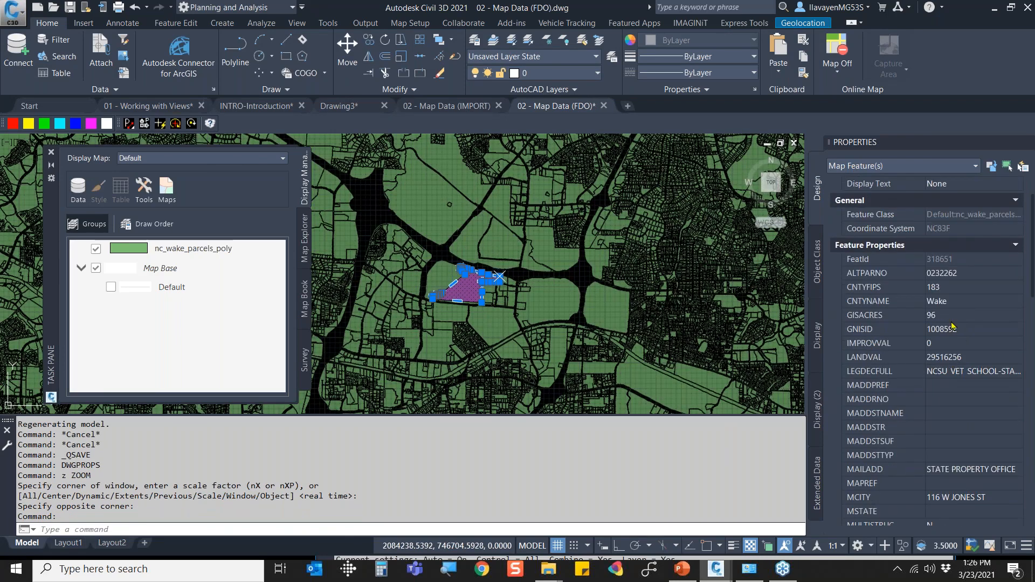
scroll(949, 348, down, 10)
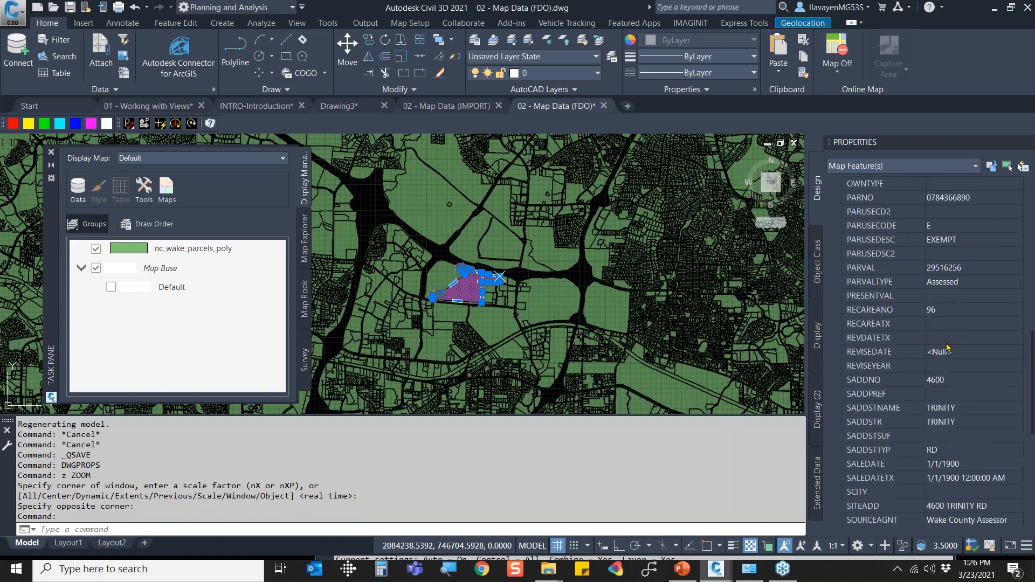
scroll(949, 351, up, 15)
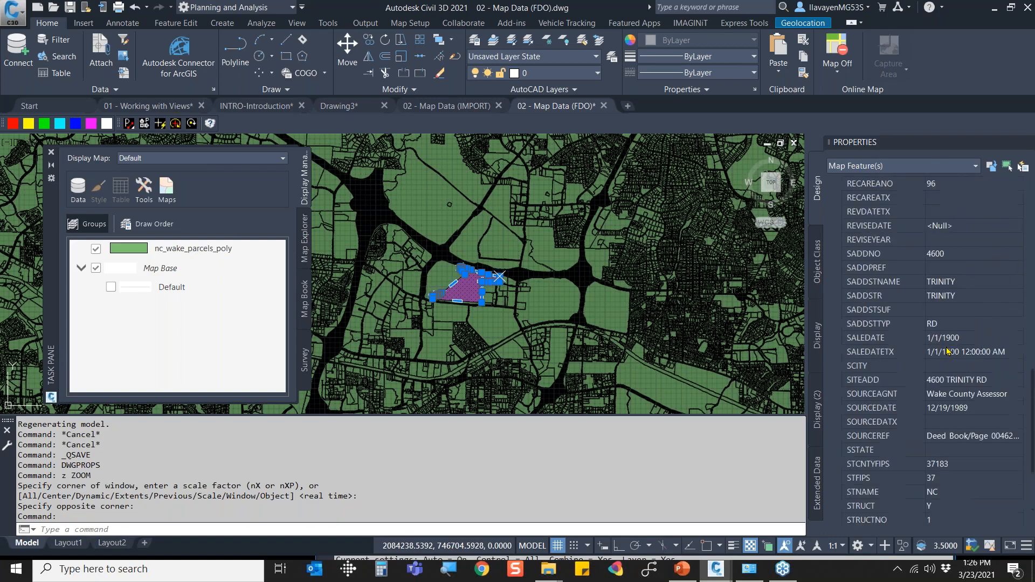
scroll(948, 351, down, 1)
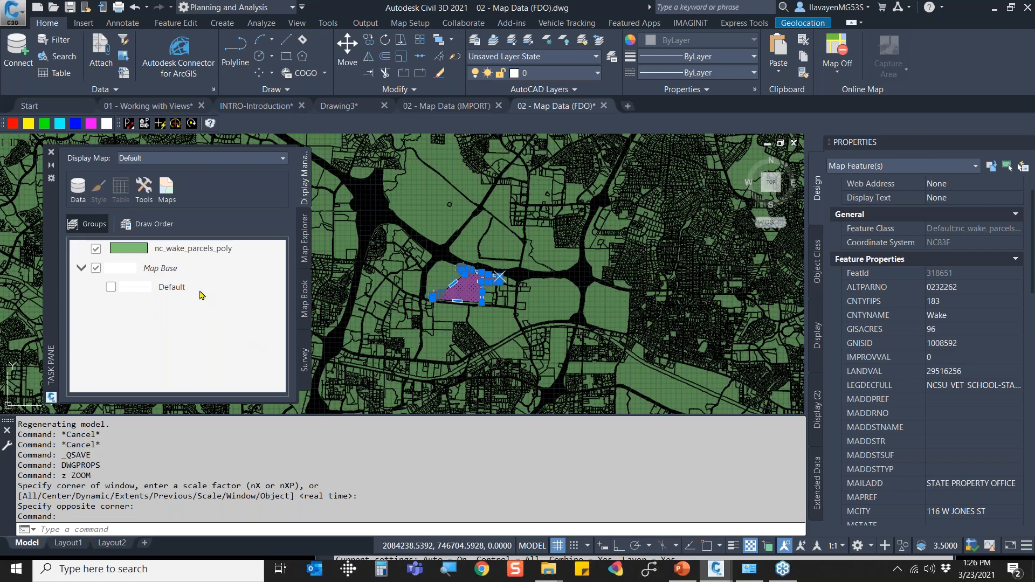
Filter the nc_wake_parcels_poly layer to parcels touching any part of a circle about 2,919 units in radius, drawn at the eastern highway interchange.
click(203, 257)
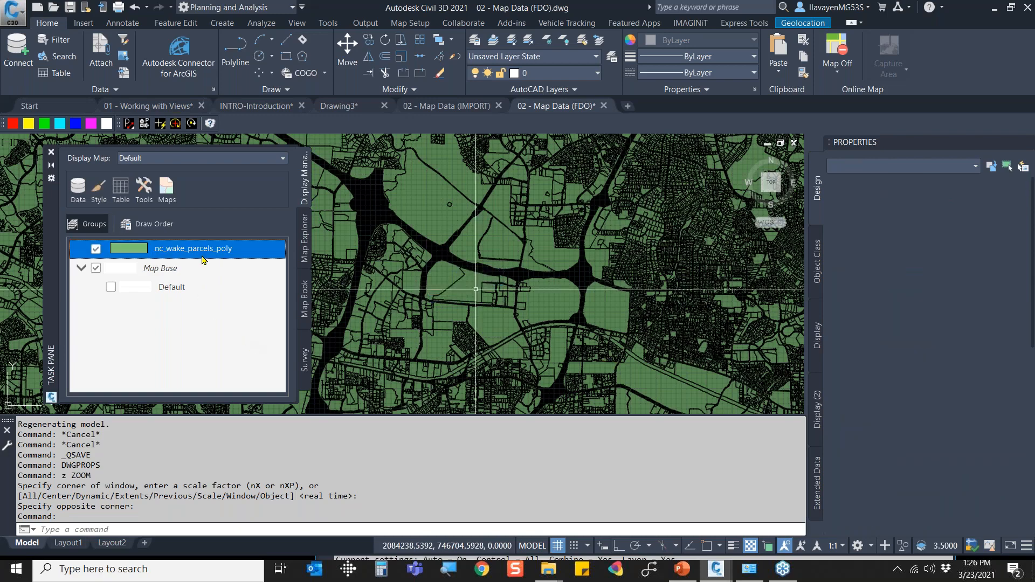
right_click(204, 260)
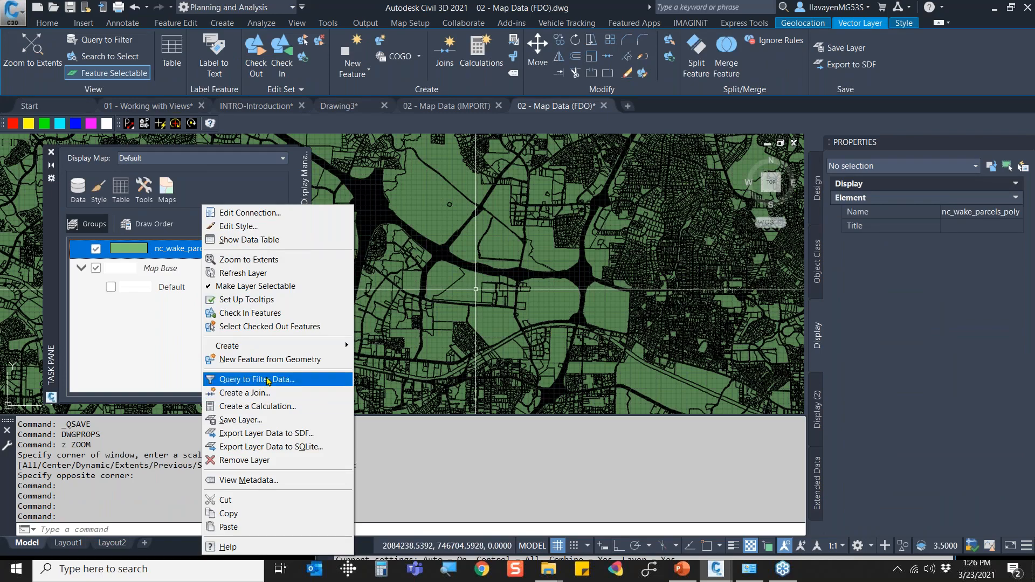
click(258, 379)
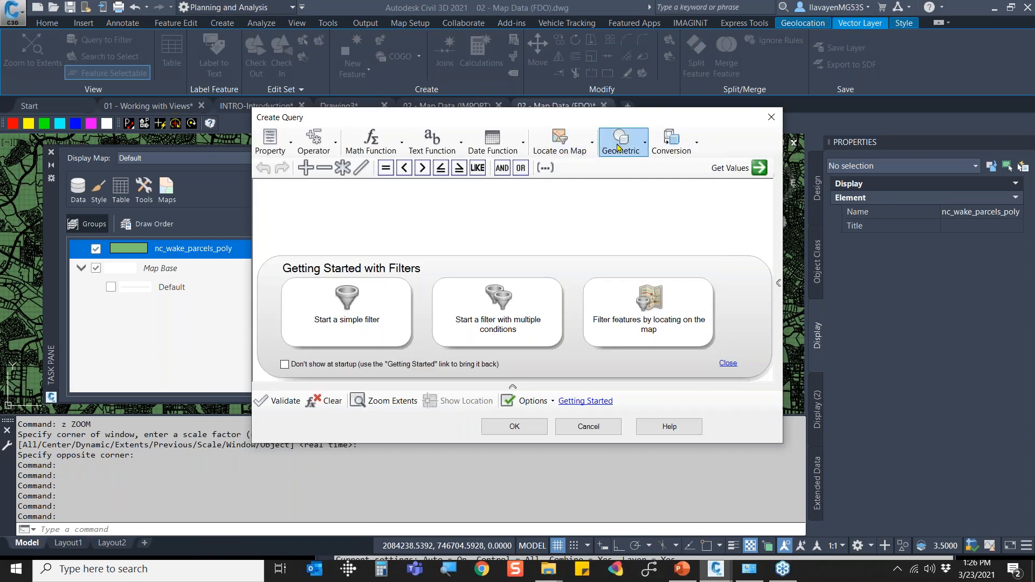
click(621, 141)
click(560, 141)
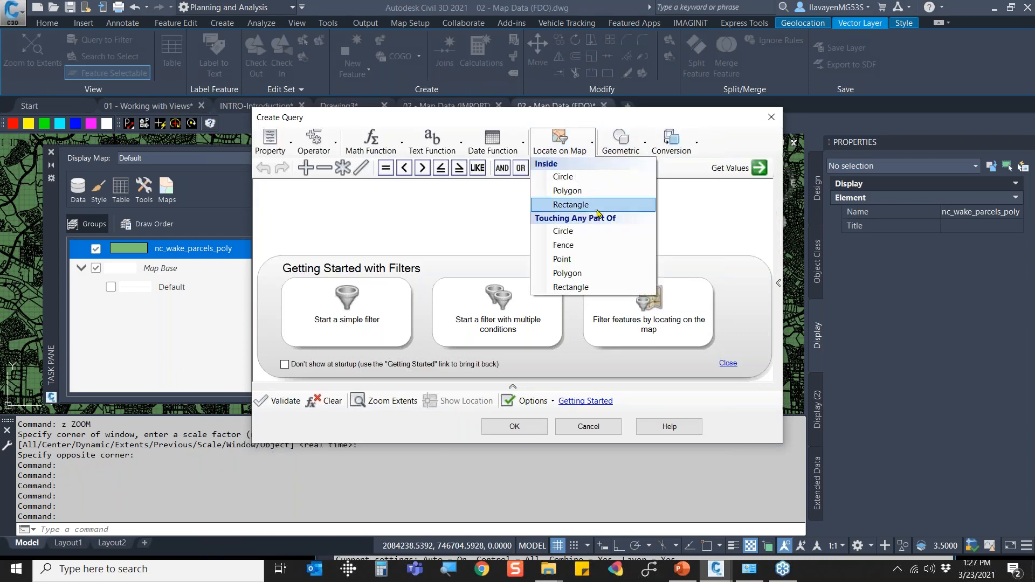
click(590, 232)
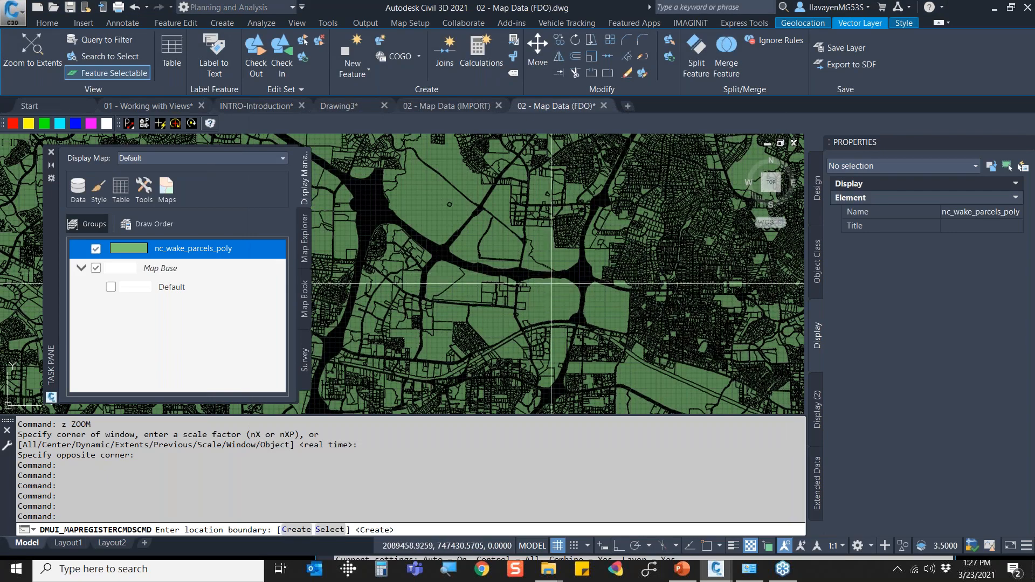
key(Return)
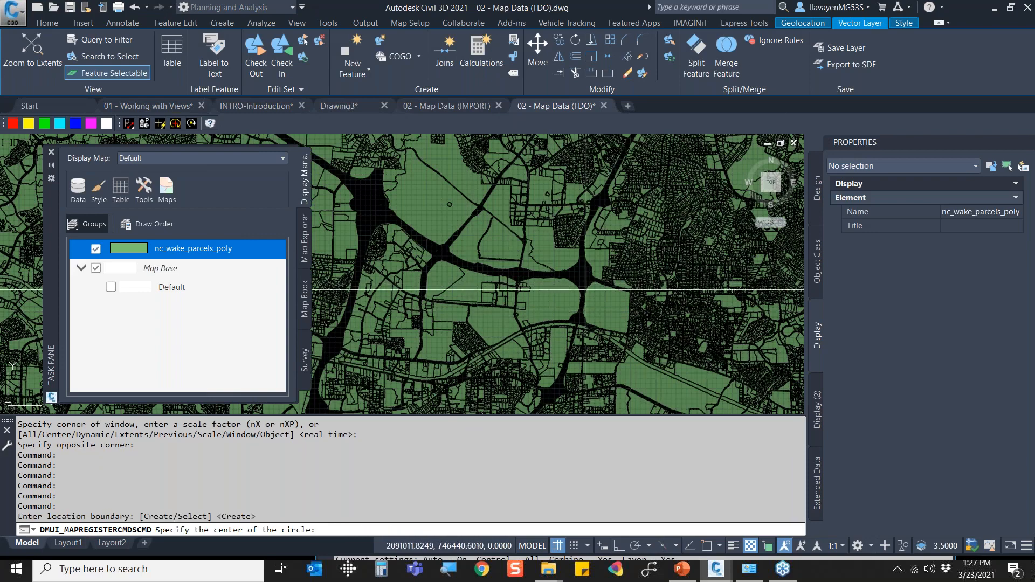
click(587, 290)
click(620, 256)
click(515, 426)
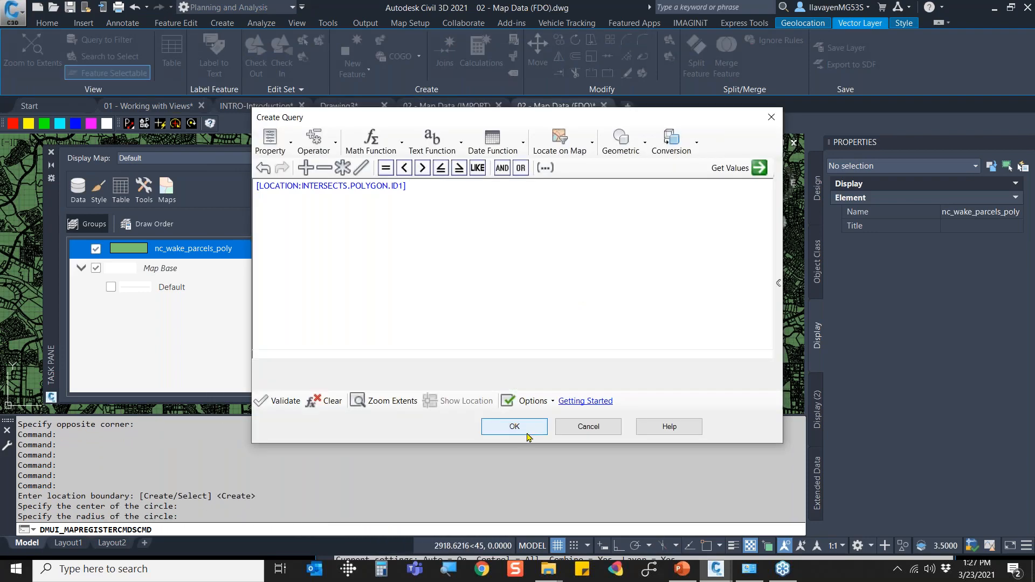
key(Escape)
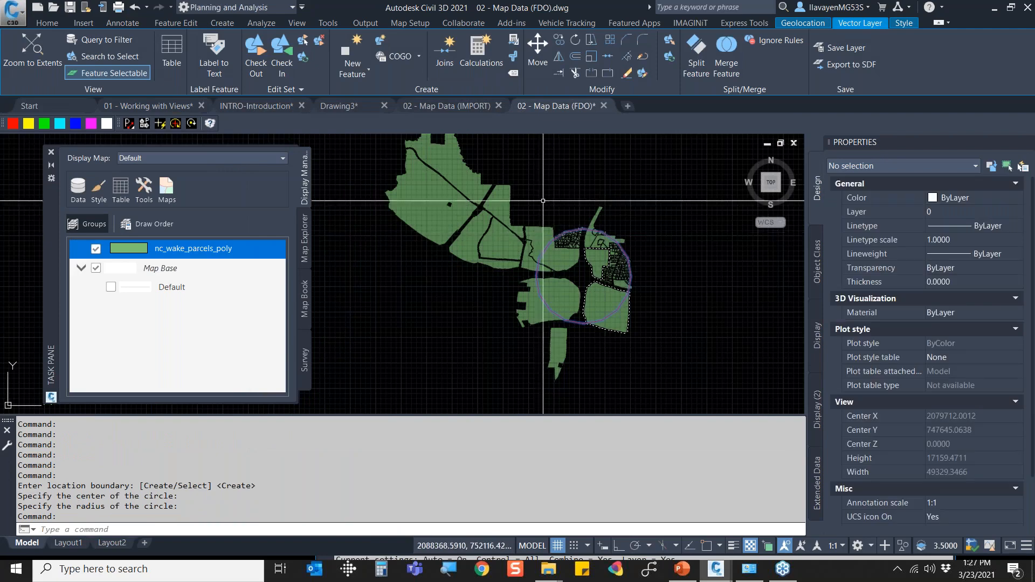
Save the filtered drawing and check its file size with DWGPROPS.
click(73, 8)
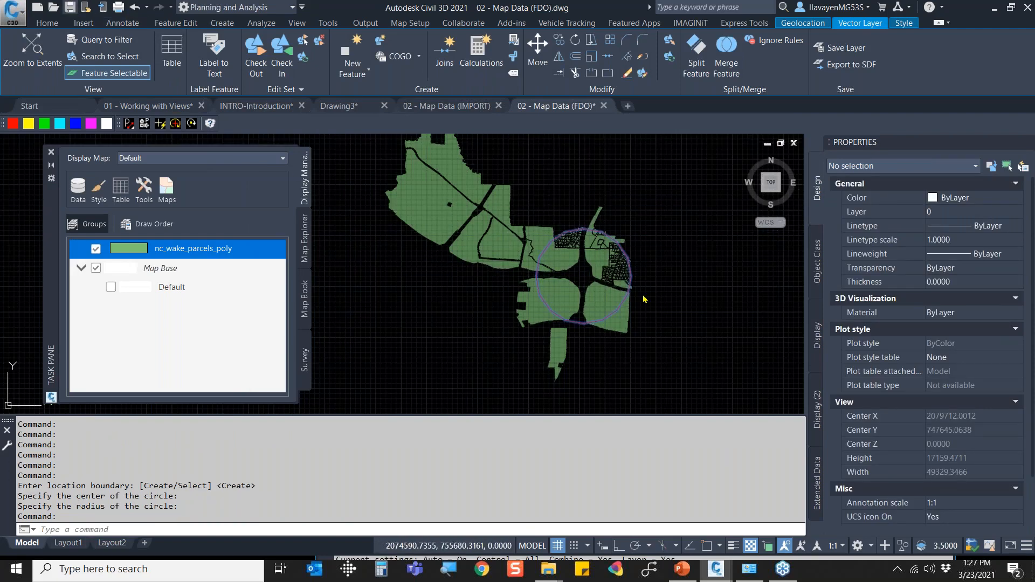
text(DWGPROPS)
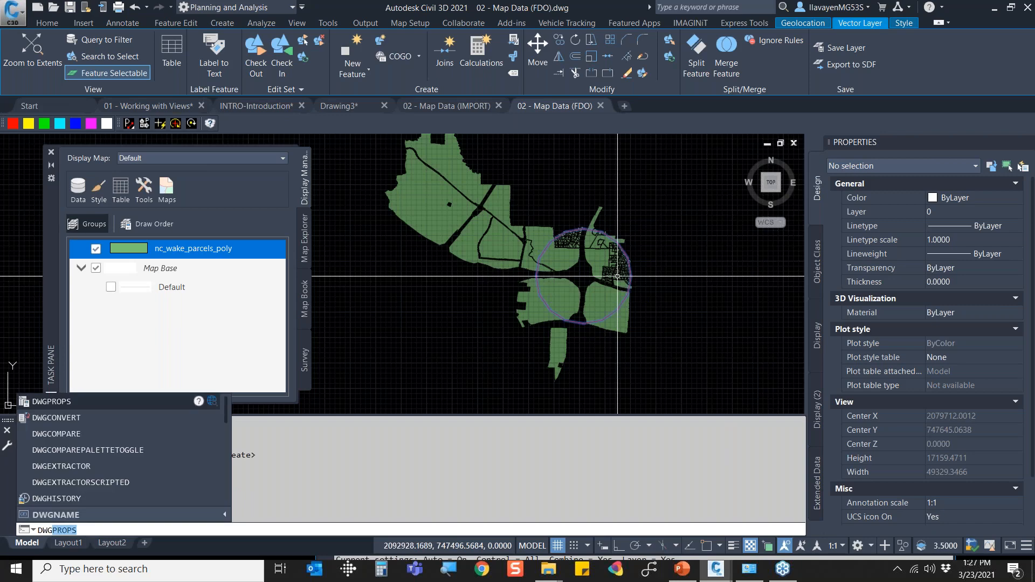
key(Return)
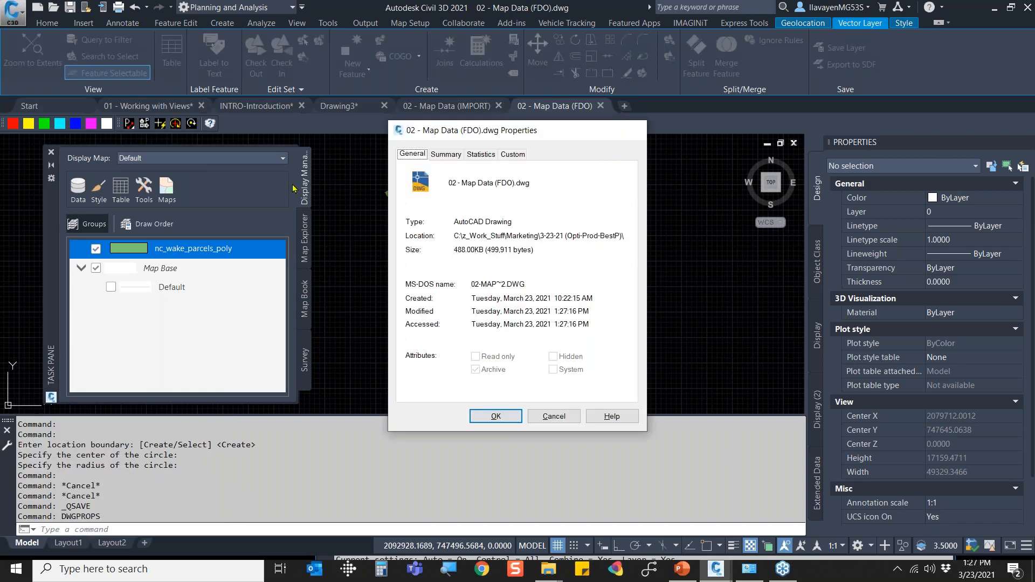
click(635, 134)
Add a feature label to the nc_wake_parcels_poly layer's style and set its text color to yellow.
scroll(553, 212, down, 5)
scroll(554, 211, up, 2)
scroll(532, 178, up, 5)
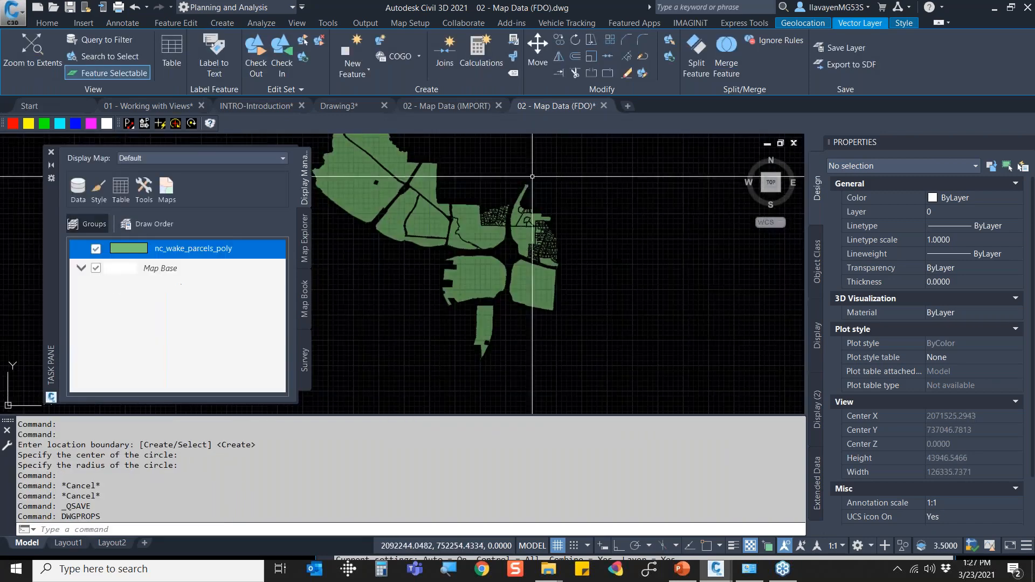
middle_drag(574, 339, 582, 222)
scroll(582, 224, up, 2)
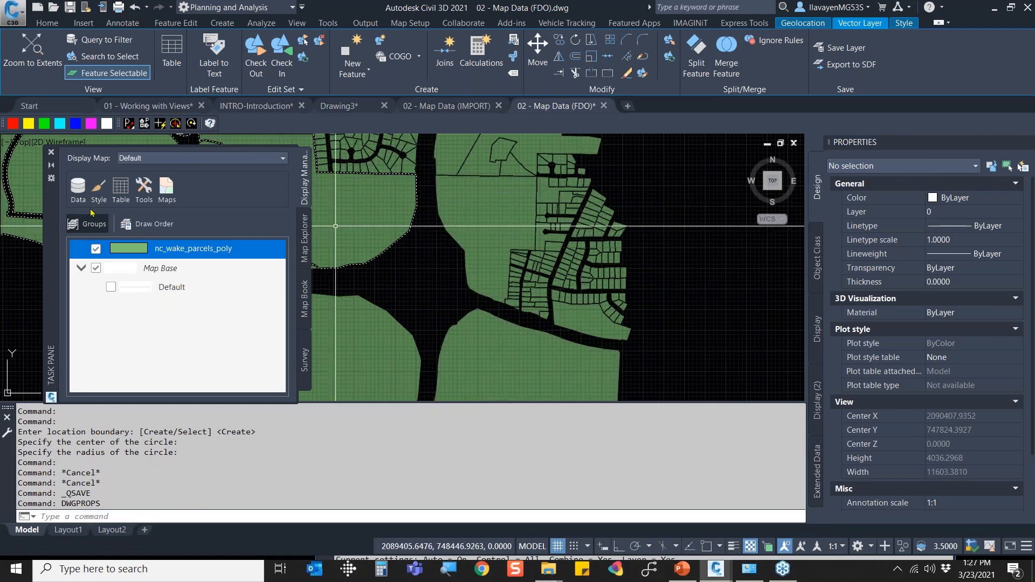
click(98, 190)
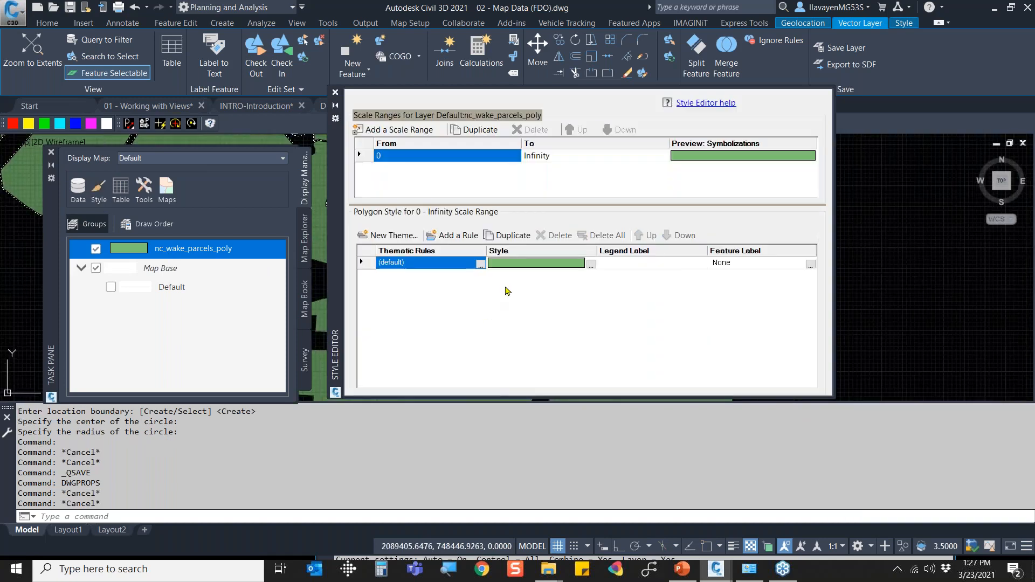
click(700, 265)
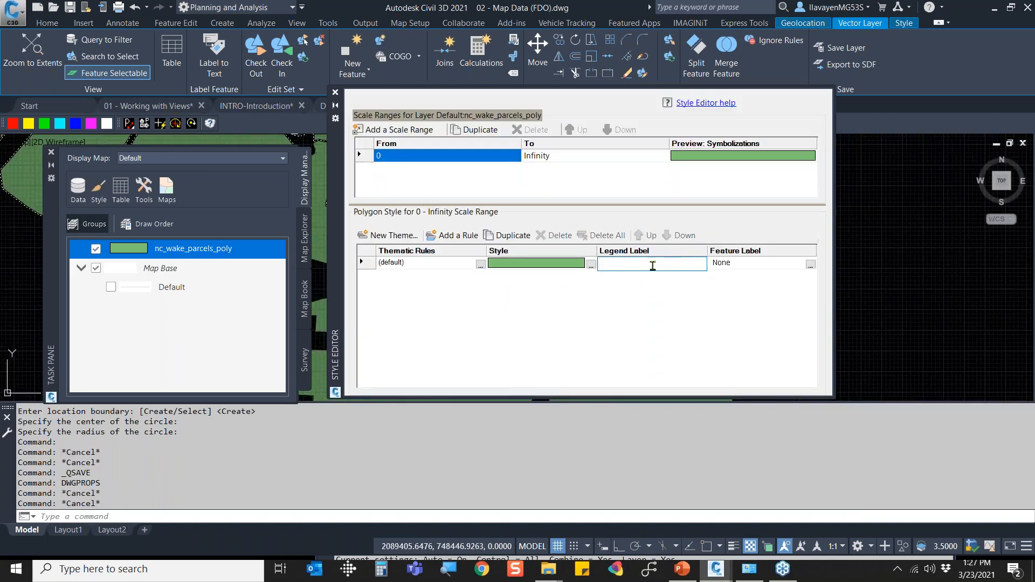
click(810, 264)
click(425, 187)
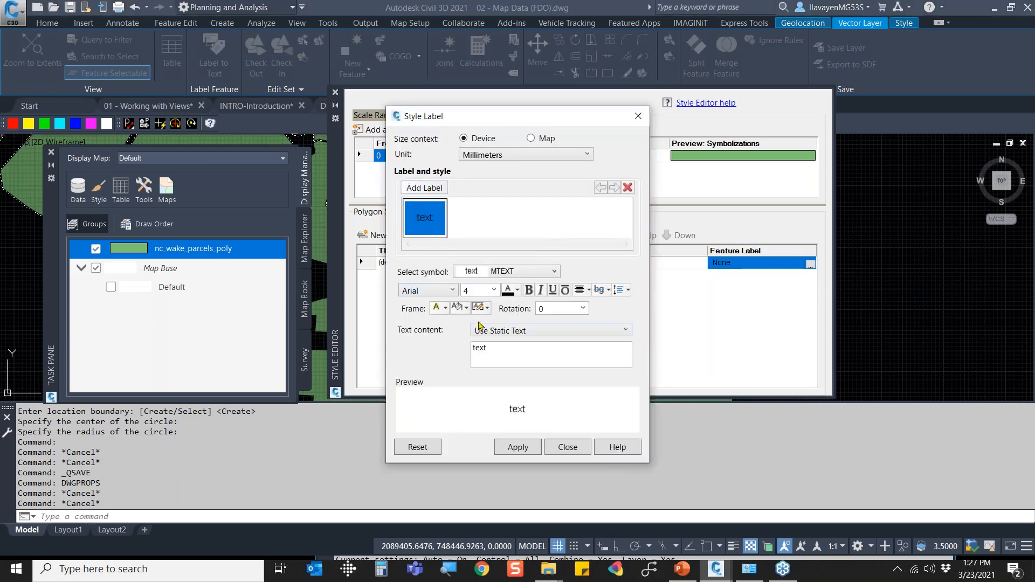
click(509, 290)
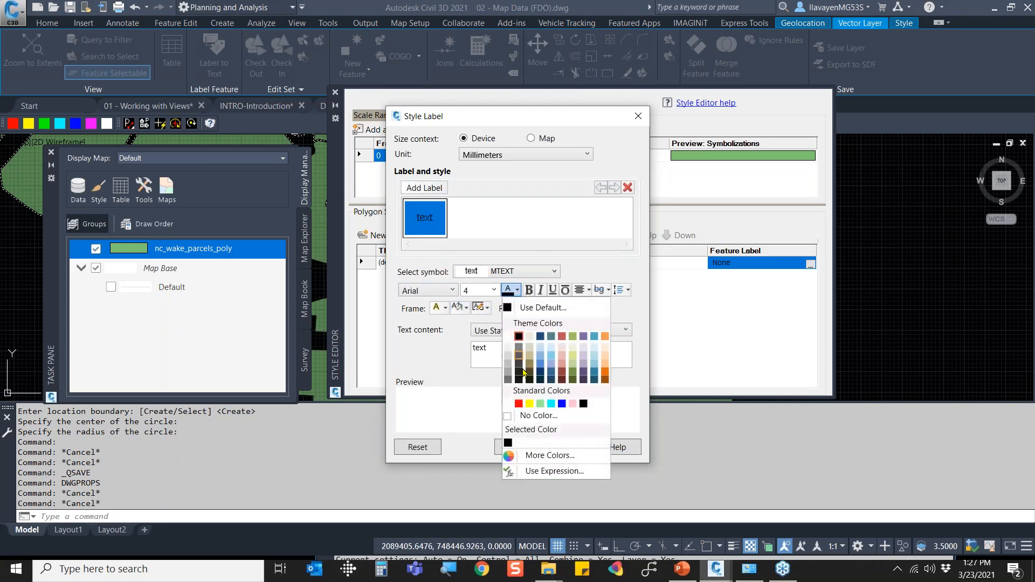
click(530, 404)
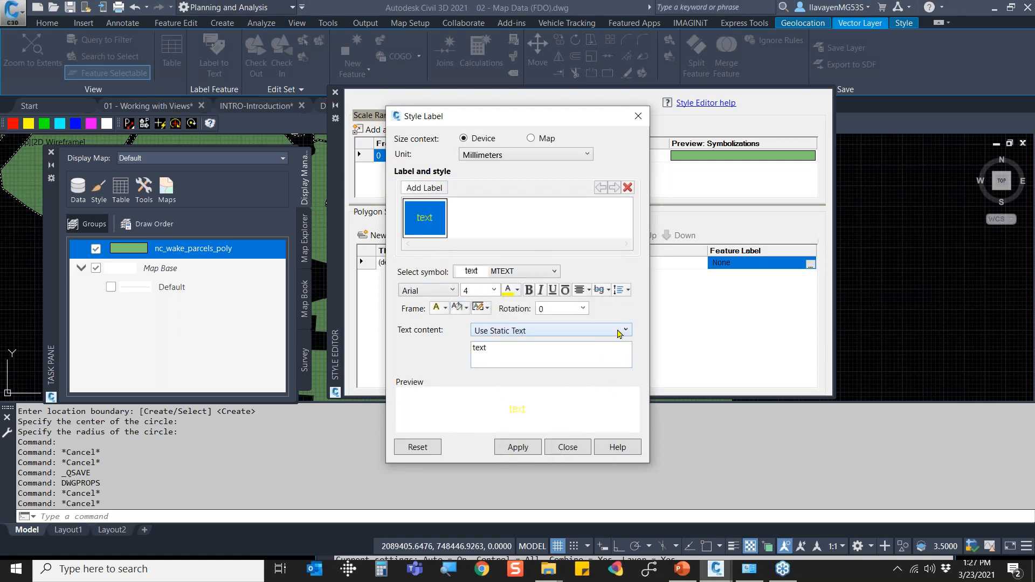
Set the label's text content to the FeatId property, apply it to the parcels and close the style editor.
click(619, 333)
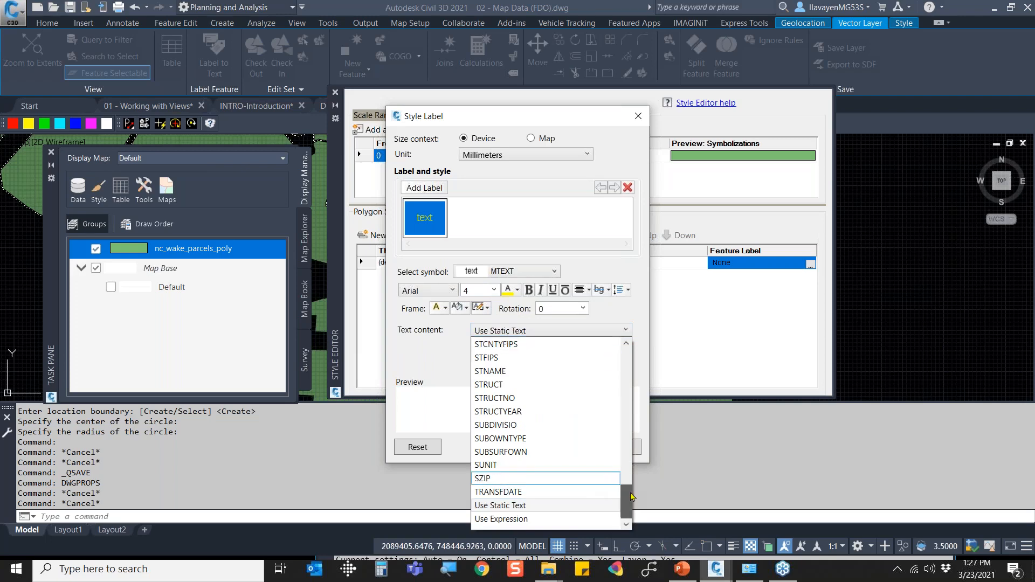
drag(632, 496, 628, 372)
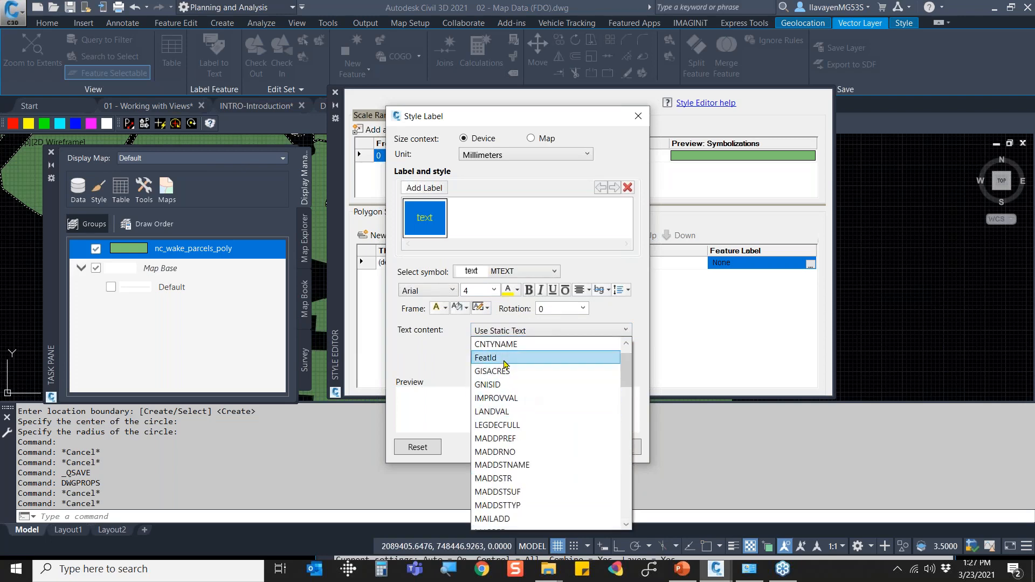
scroll(514, 423, down, 1)
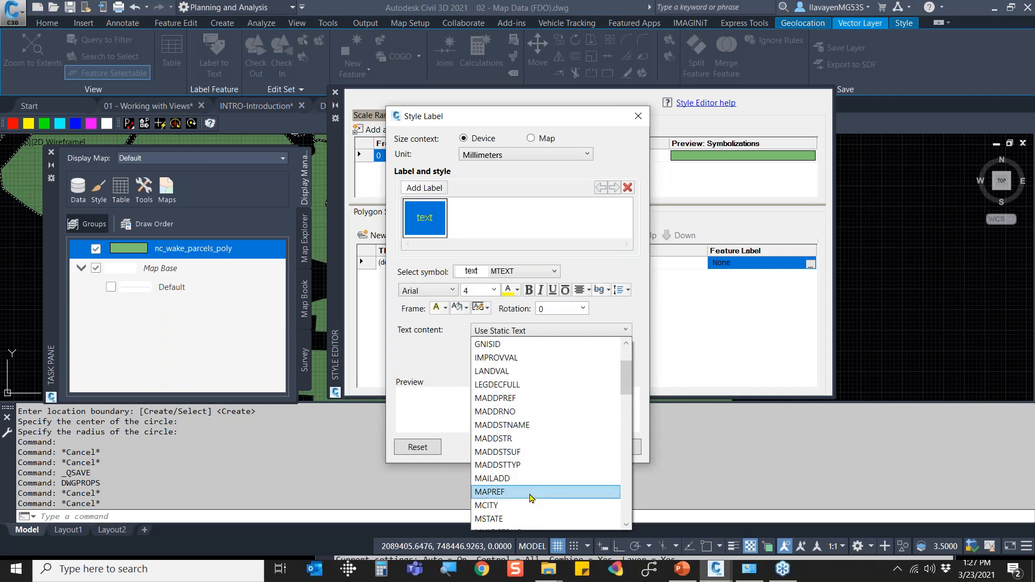
scroll(526, 453, up, 1)
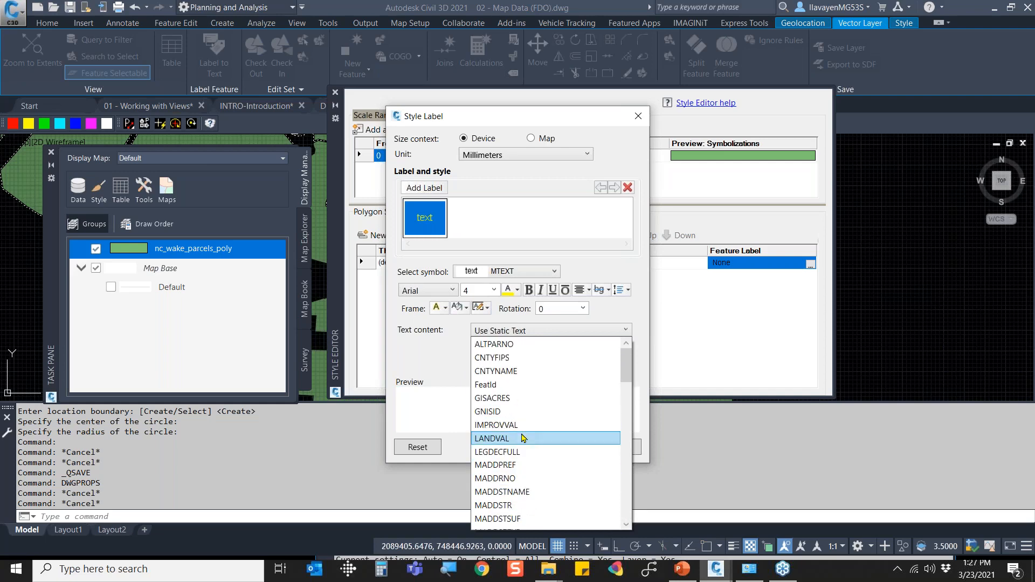
click(519, 389)
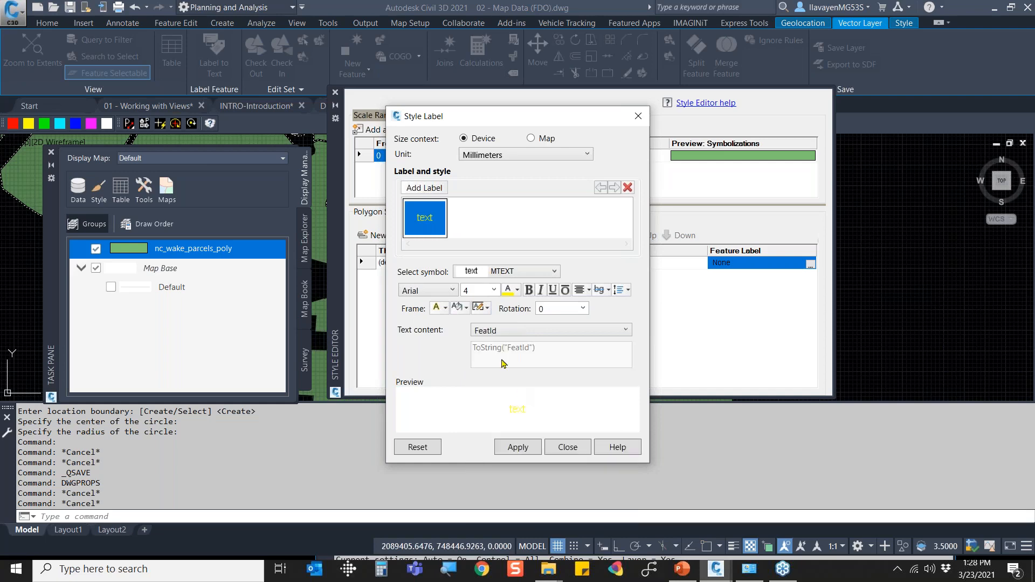
click(518, 447)
click(567, 447)
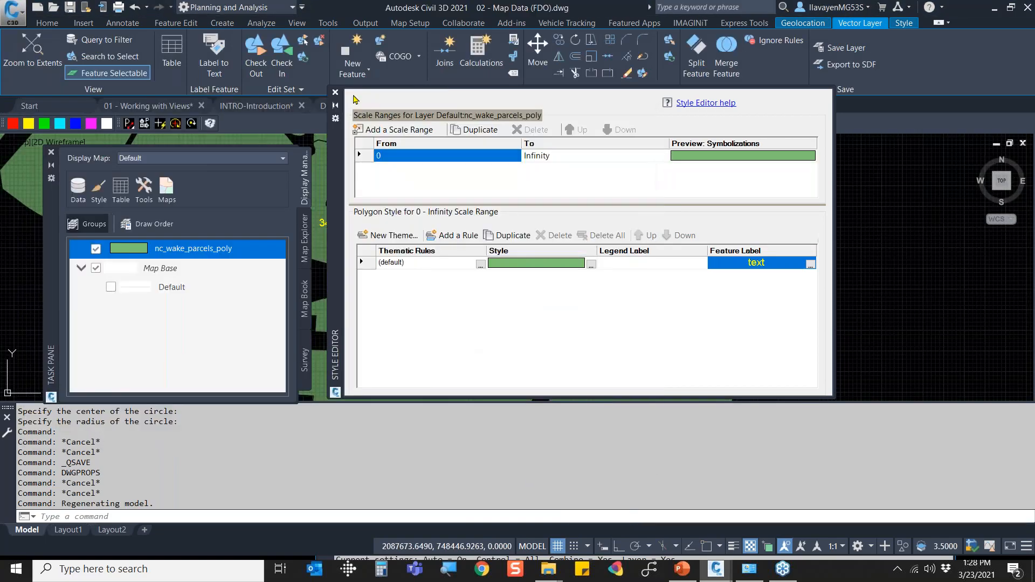
click(335, 92)
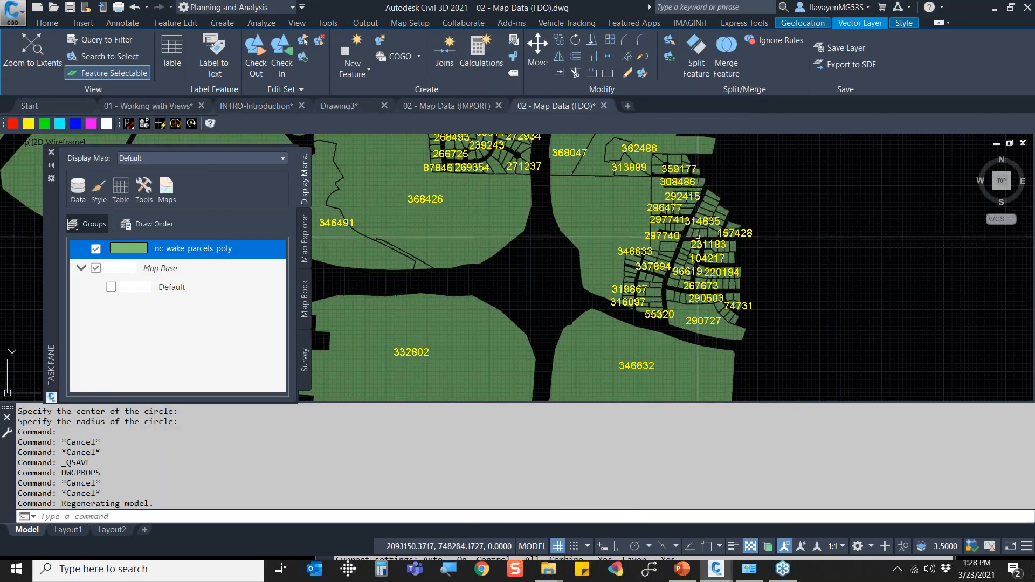
Open the parcel layer's data table and select wedge-shaped parcel 24391 on the map to examine its record.
scroll(698, 237, up, 6)
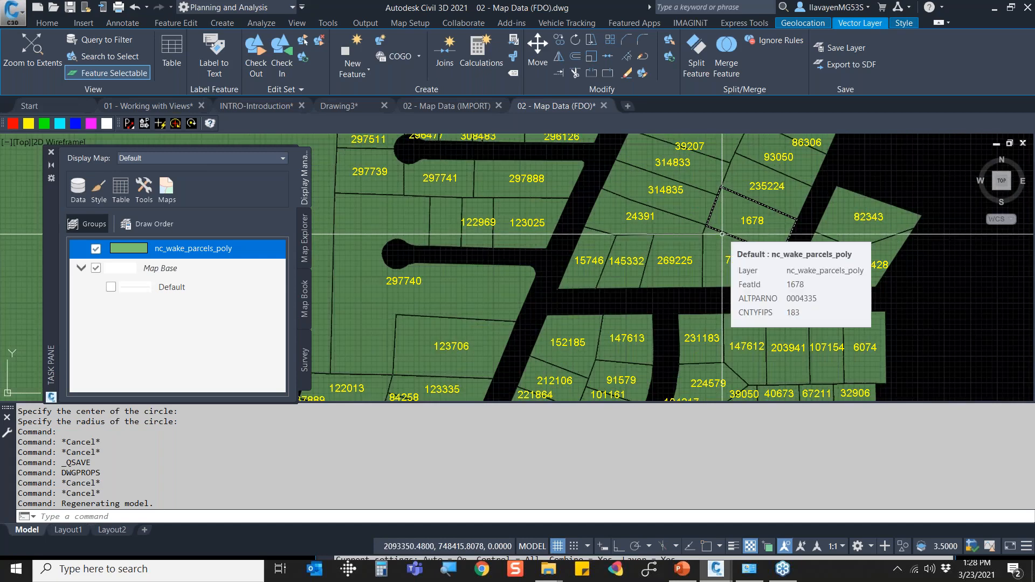
mouse_move(738, 245)
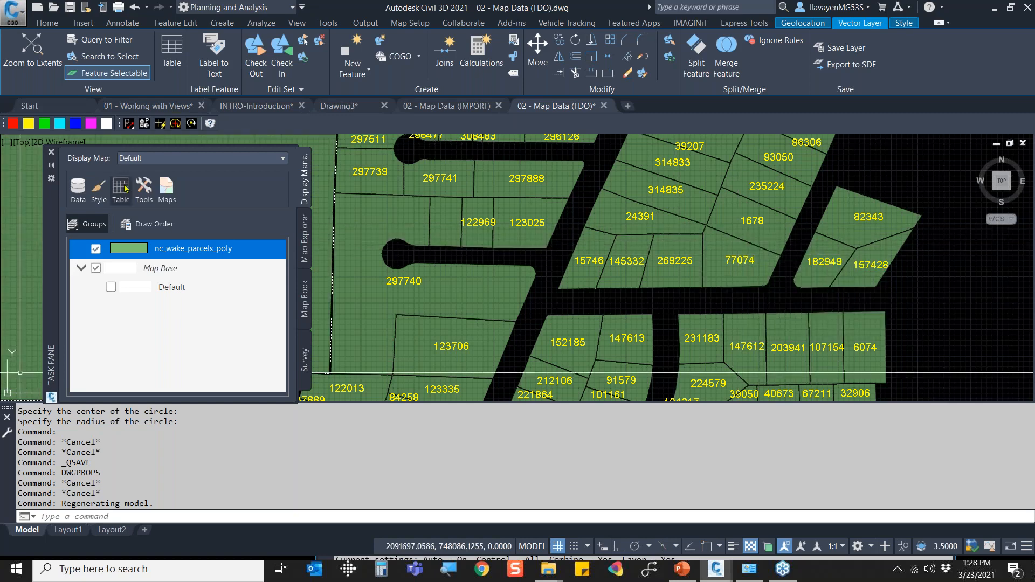
key(Escape)
key(Escape)
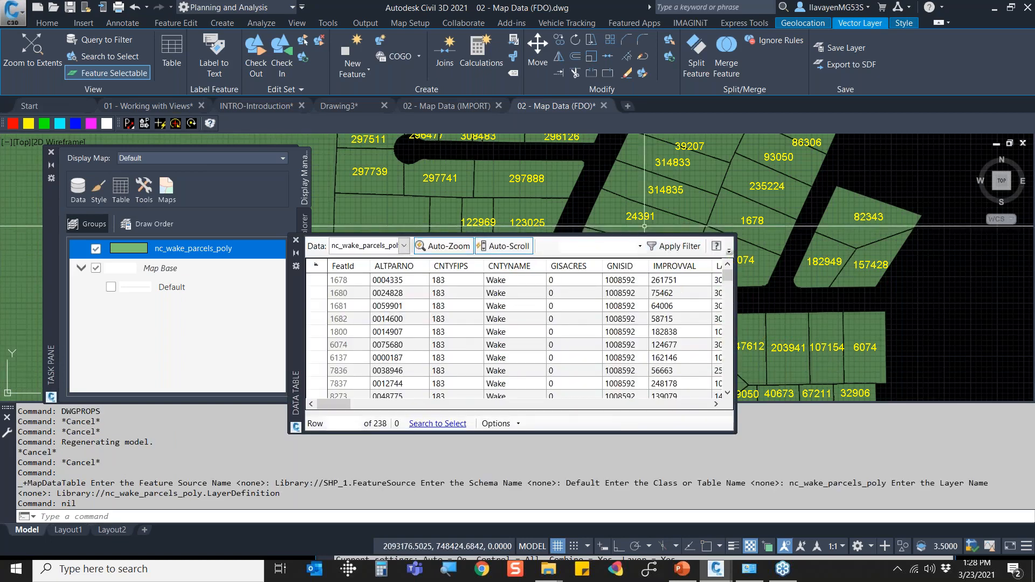
click(608, 215)
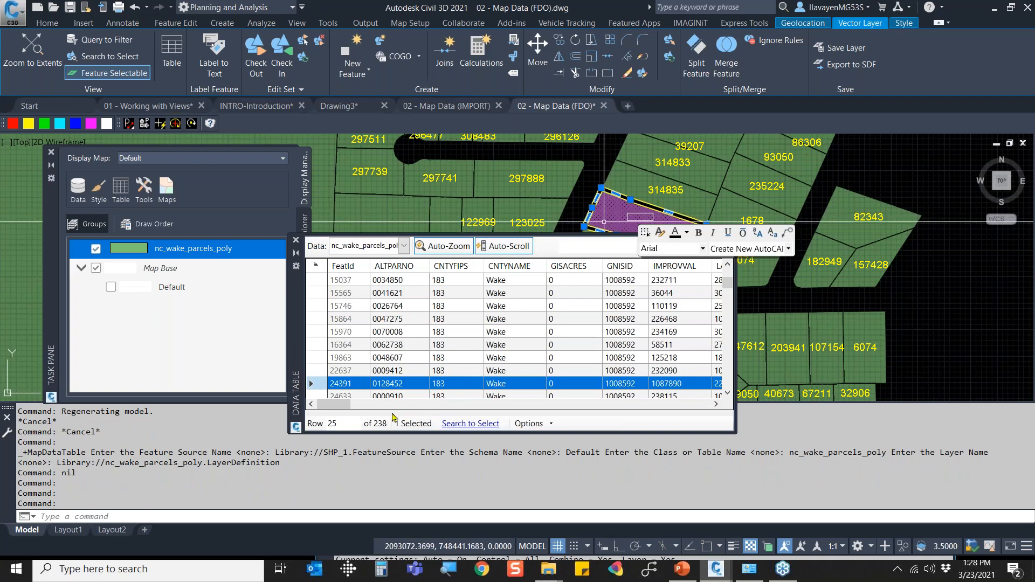
drag(346, 404, 300, 415)
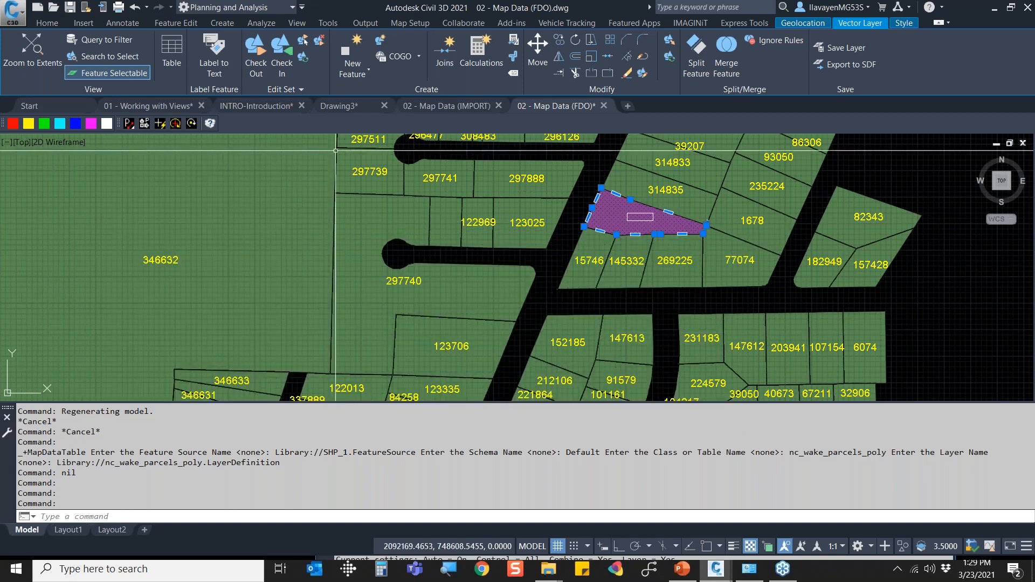
Close all open drawings, discarding the unsaved changes, including 02 - Map Data (IMPORT).
right_click(572, 106)
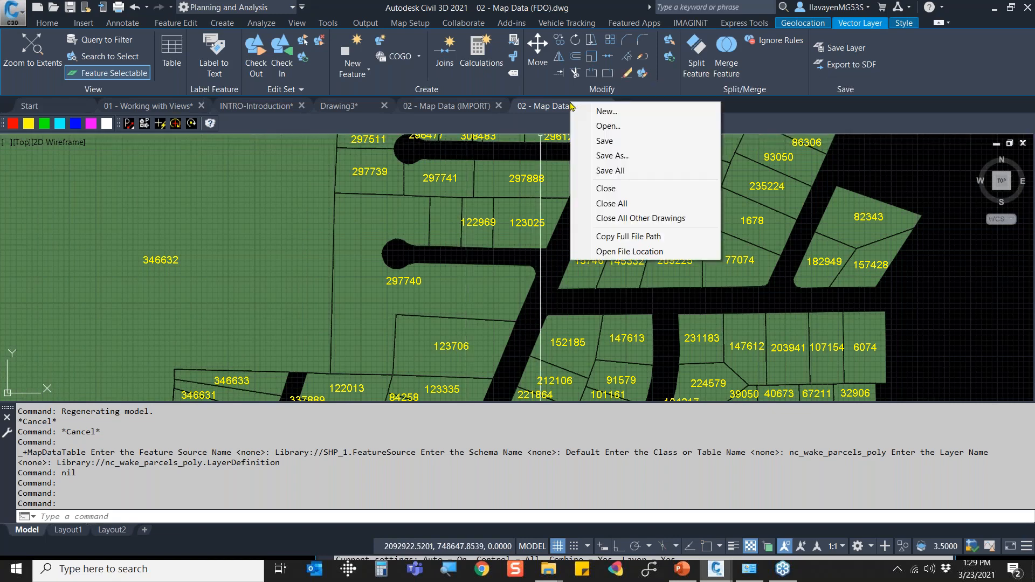
click(644, 203)
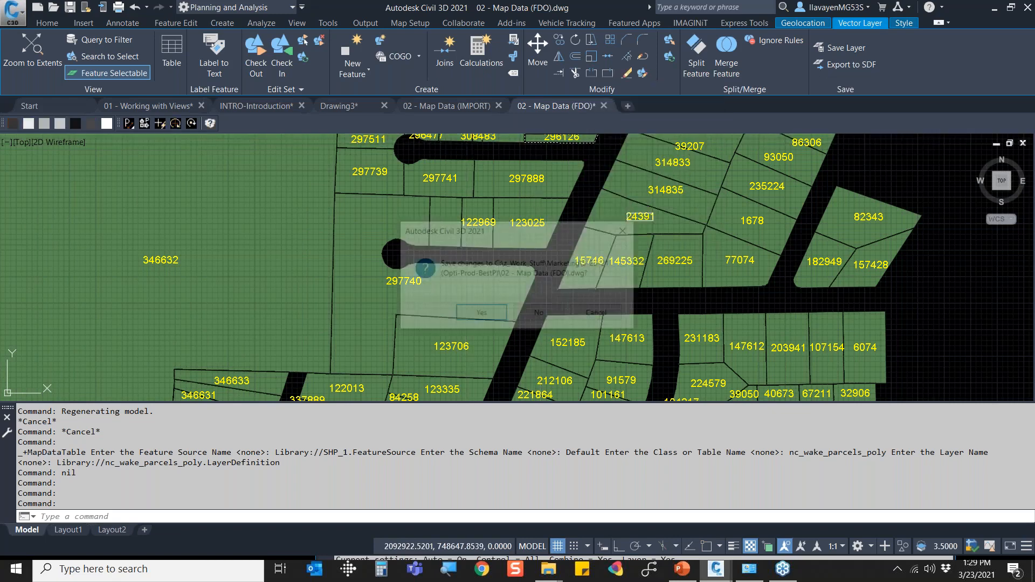
click(547, 314)
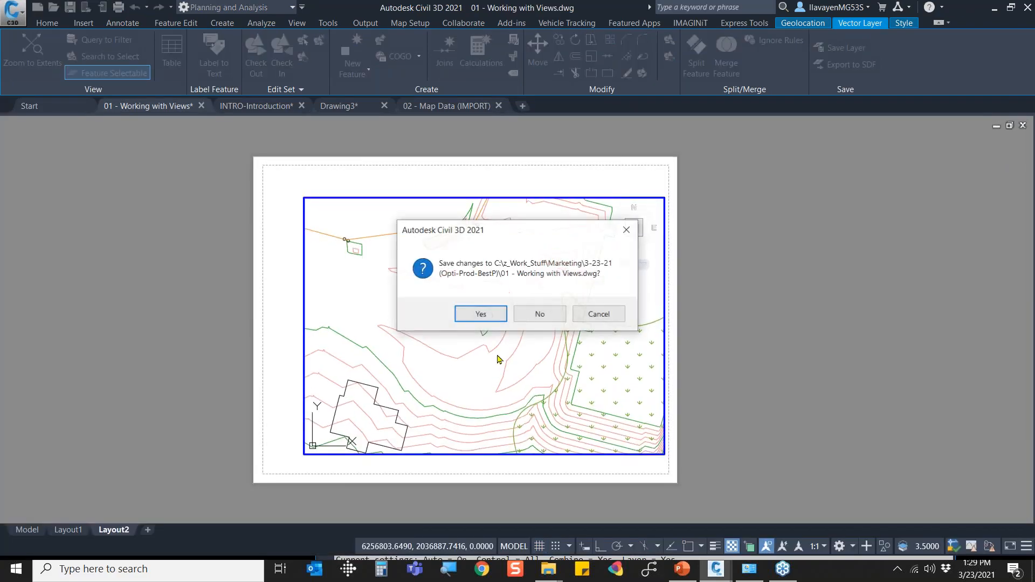
click(531, 316)
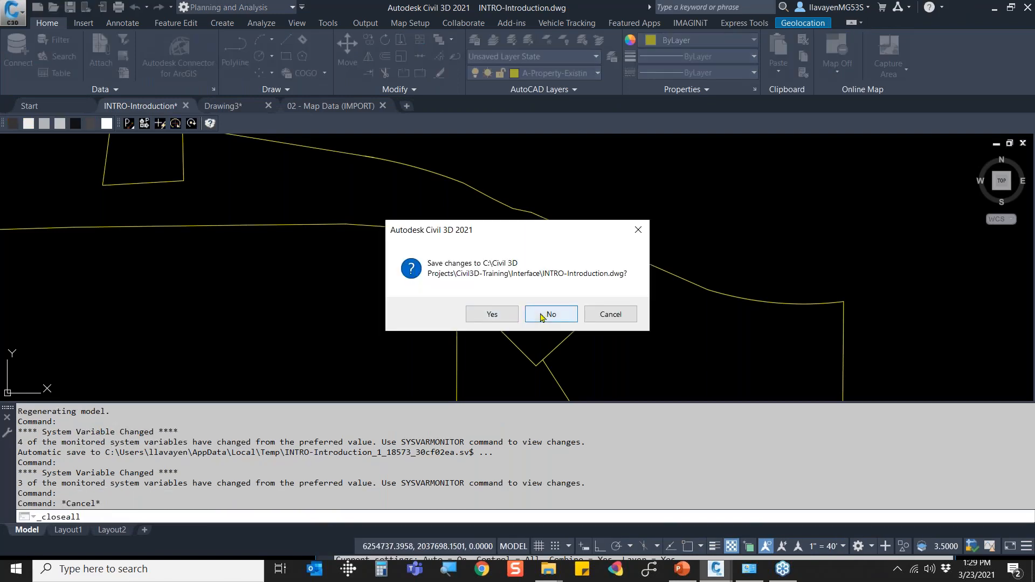
click(542, 315)
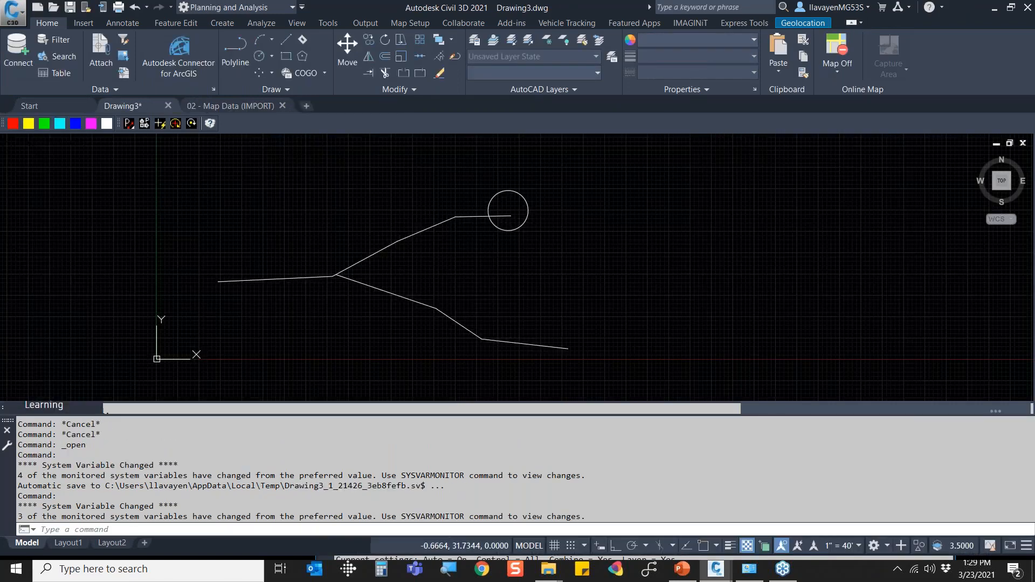
click(531, 313)
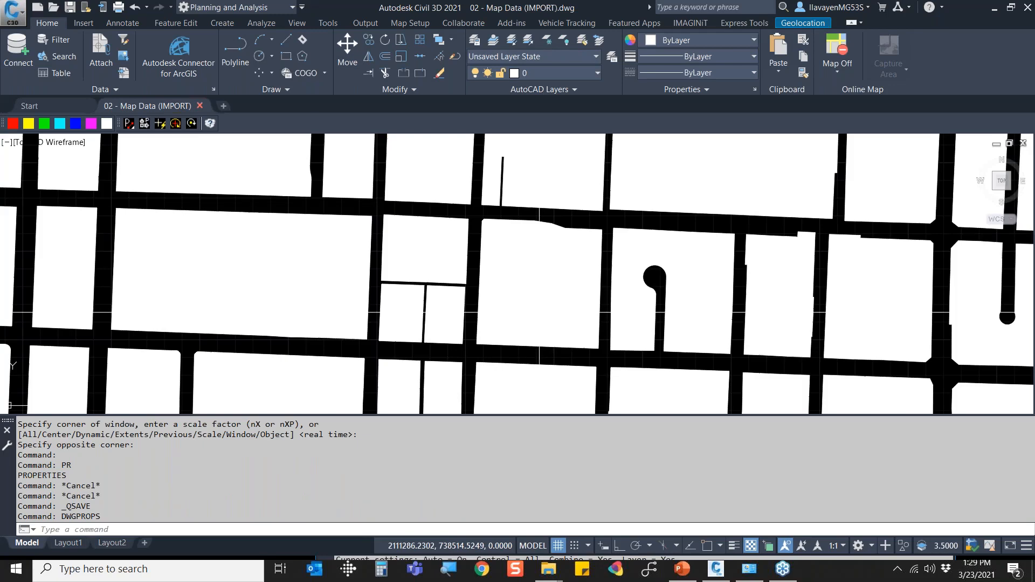
click(201, 108)
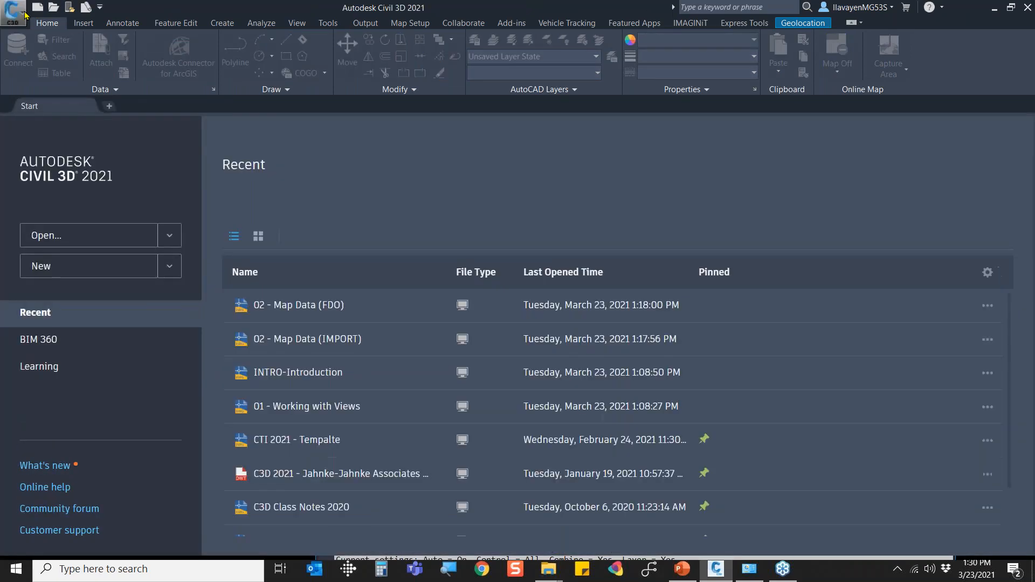
Create a drawing from the _Autodesk Civil 3D (Imperial) NCS.dwt template and bring Contours2008.shp from the Contours2008 folder into it.
click(24, 12)
click(477, 232)
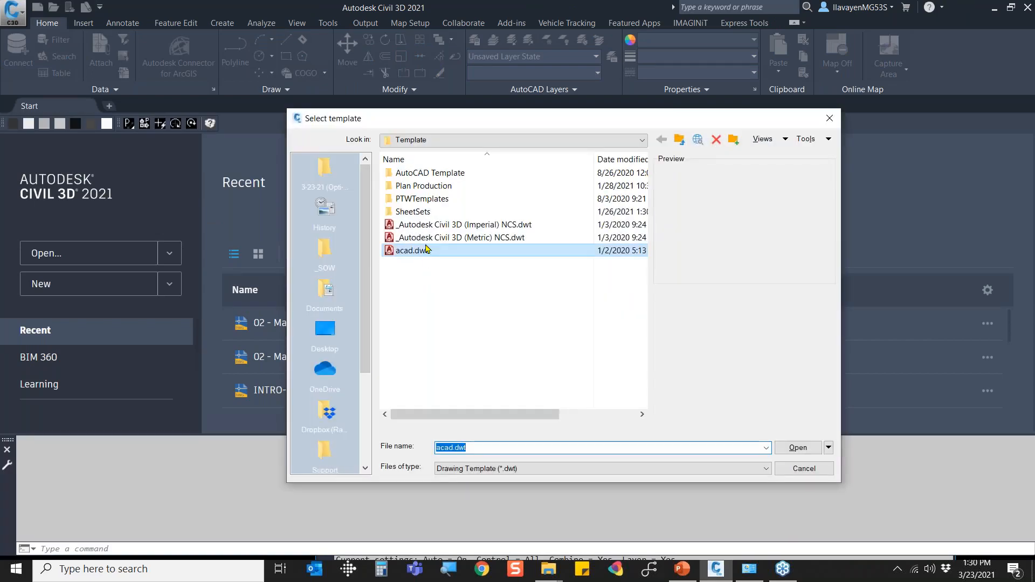
double_click(426, 225)
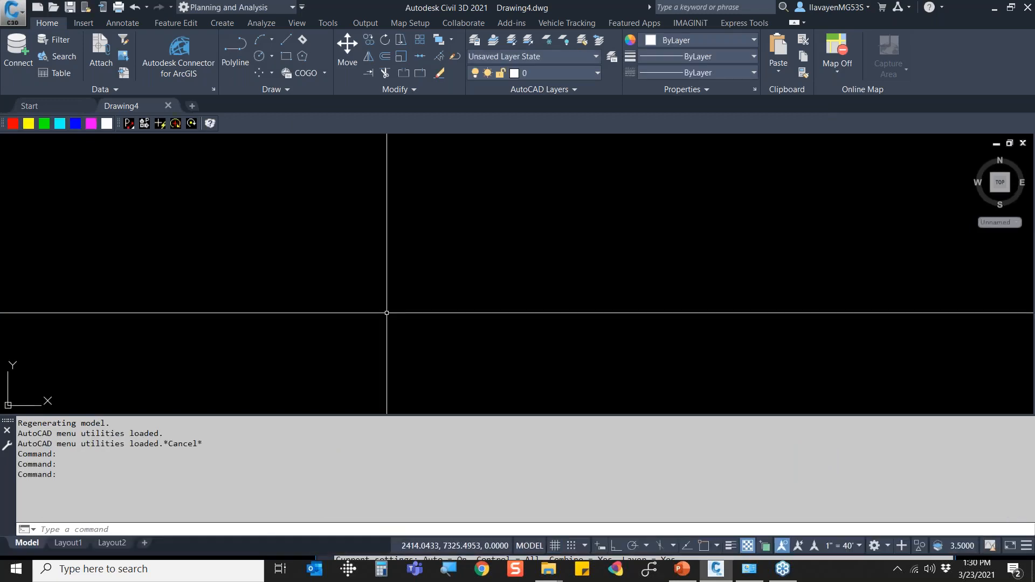
drag(0, 162, 452, 85)
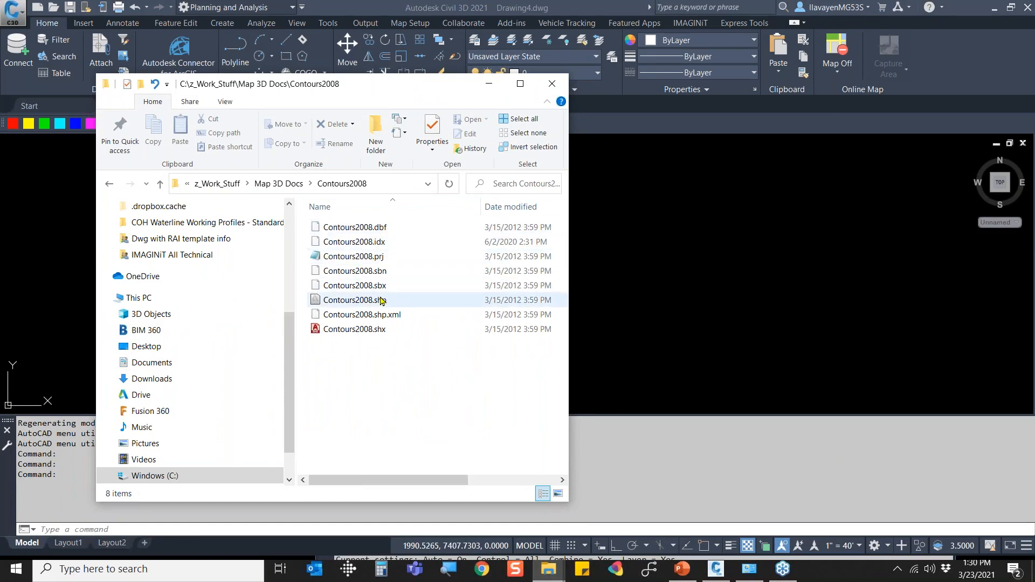
drag(328, 301, 768, 271)
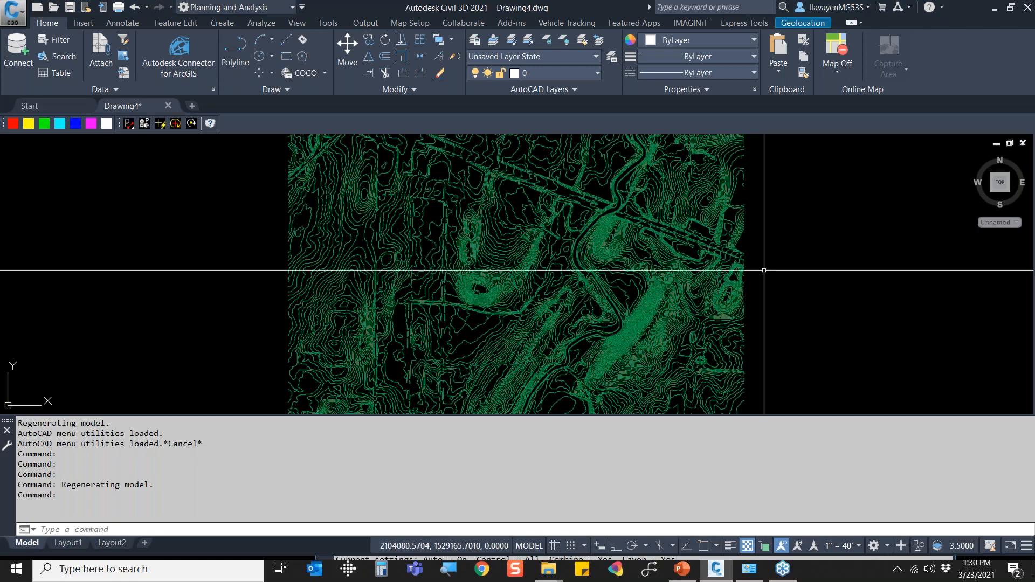
Show the Task Pane with MAPWSPACE and switch the Contours2008 layer off and back on.
text(map)
text(w)
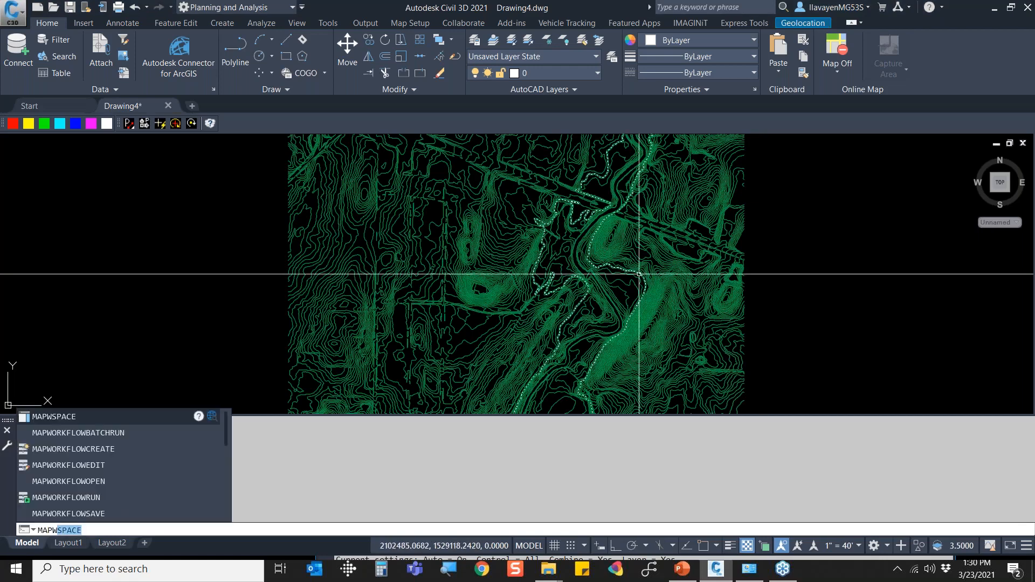
key(Return)
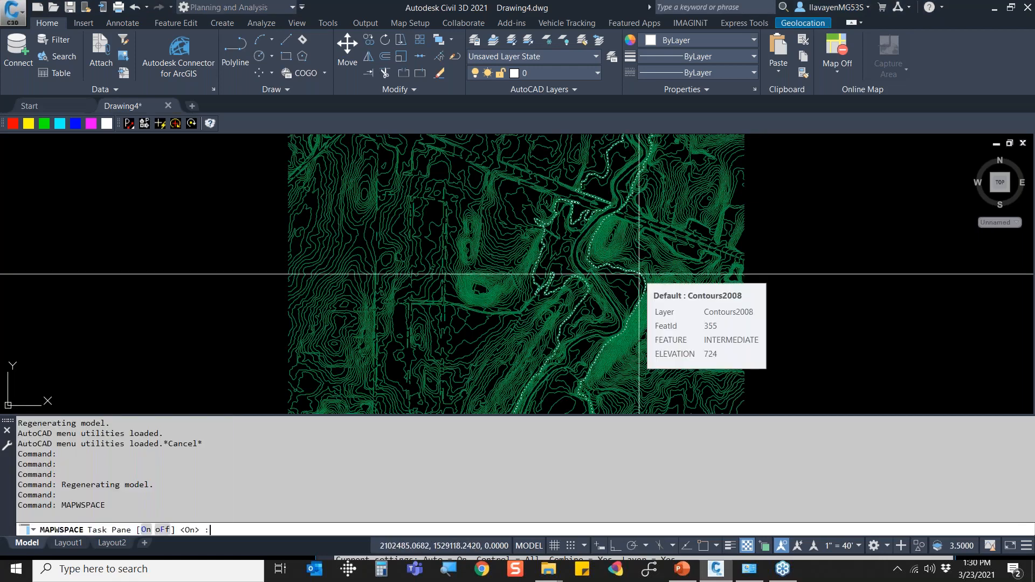
key(Return)
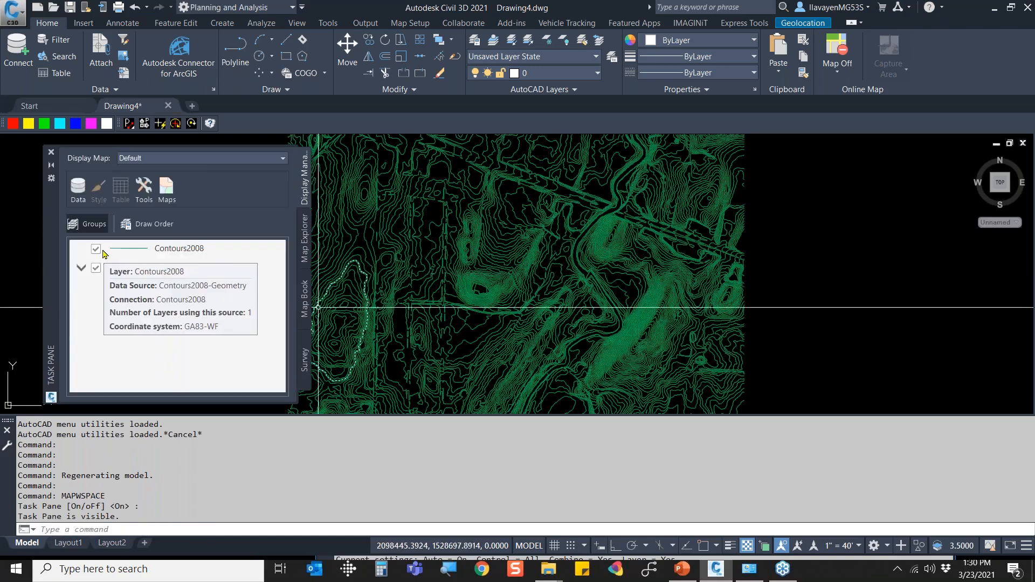
click(95, 249)
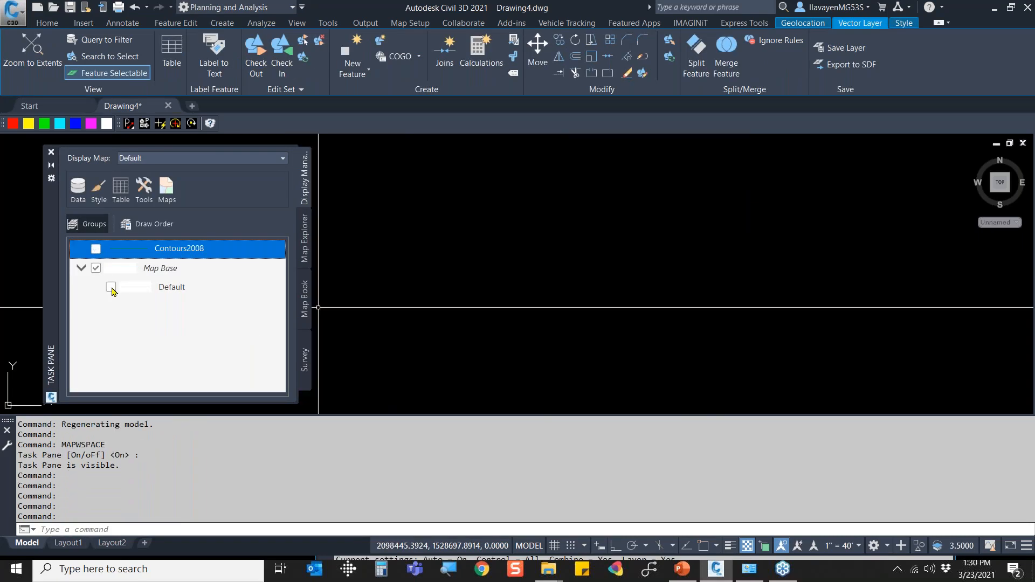
click(96, 248)
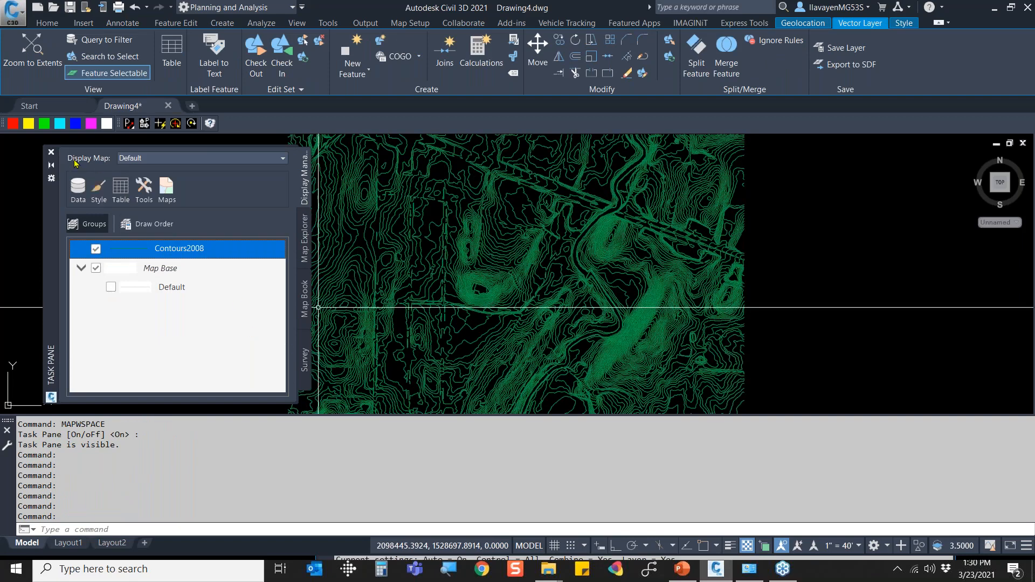
Select the closed contour around the upper slope of the oval hill and remove one of its vertices.
scroll(470, 280, up, 5)
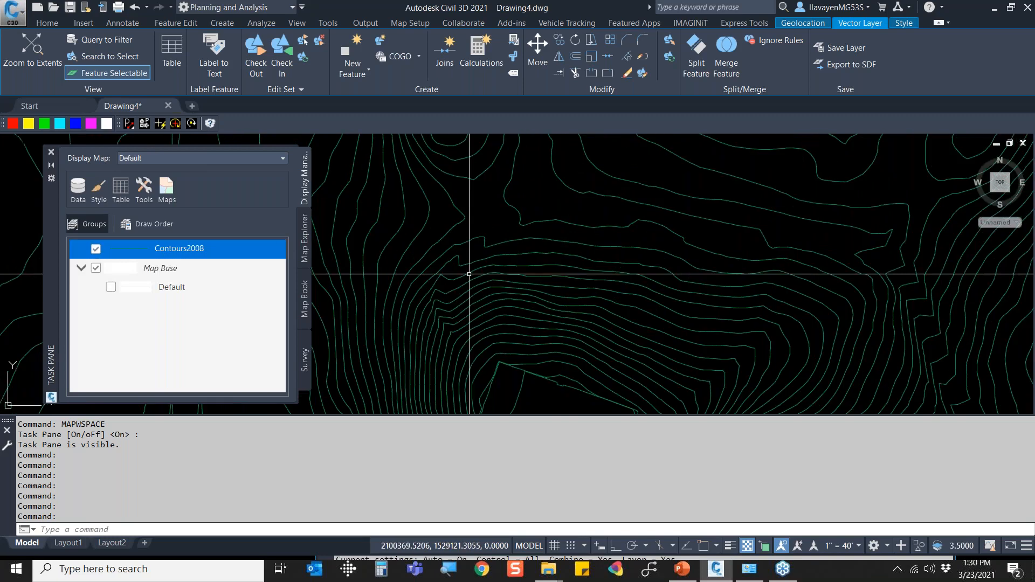
click(473, 241)
mouse_move(467, 241)
click(521, 290)
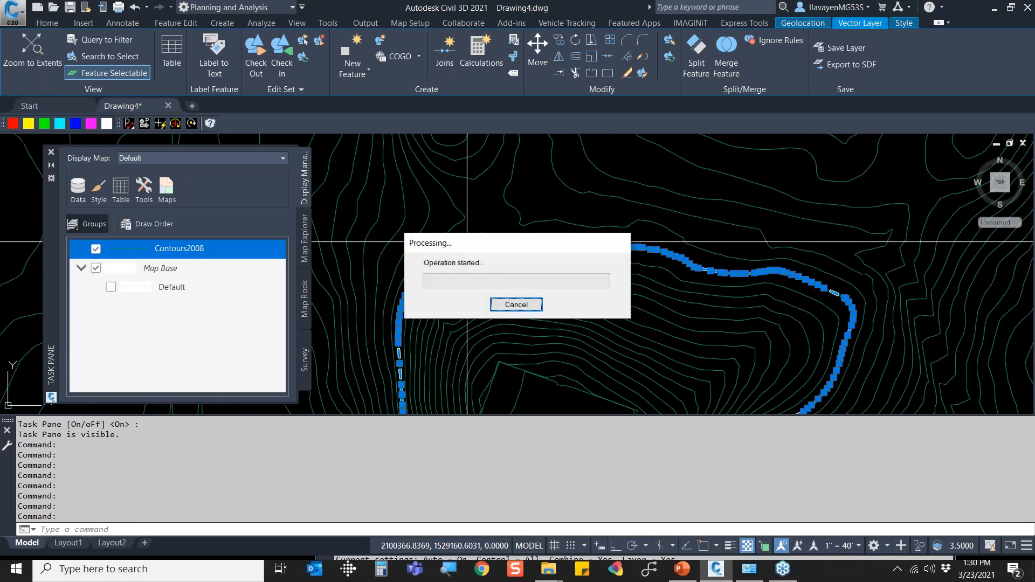
Open the selected contour's properties to check its elevation attribute, and clear the selection.
text(p)
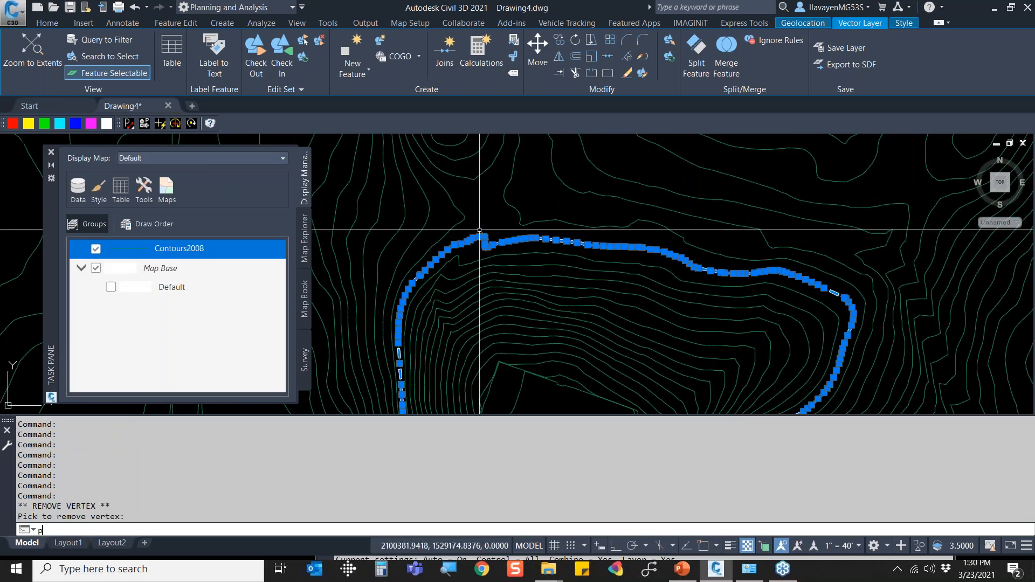
text(r)
key(Return)
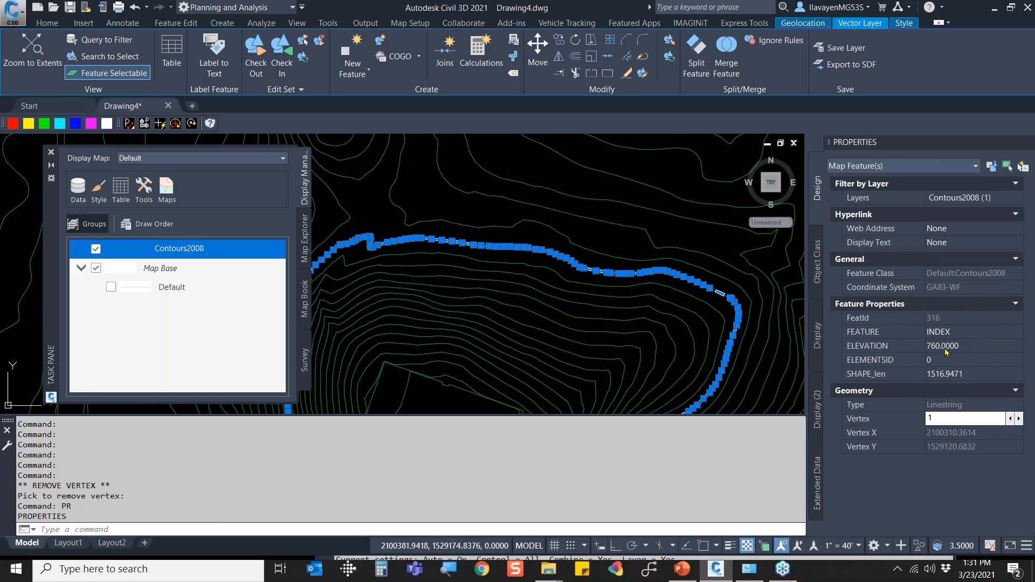
click(702, 240)
key(Escape)
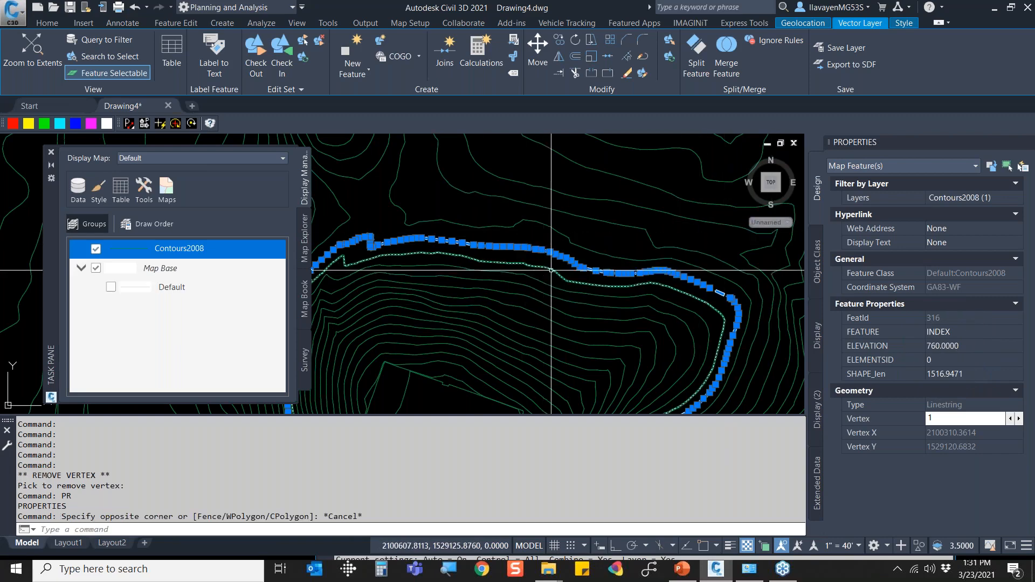
View the contours from the southwest isometric and a near-horizontal side angle to examine whether they lie flat or at elevation.
shift+middle_drag(552, 252, 553, 213)
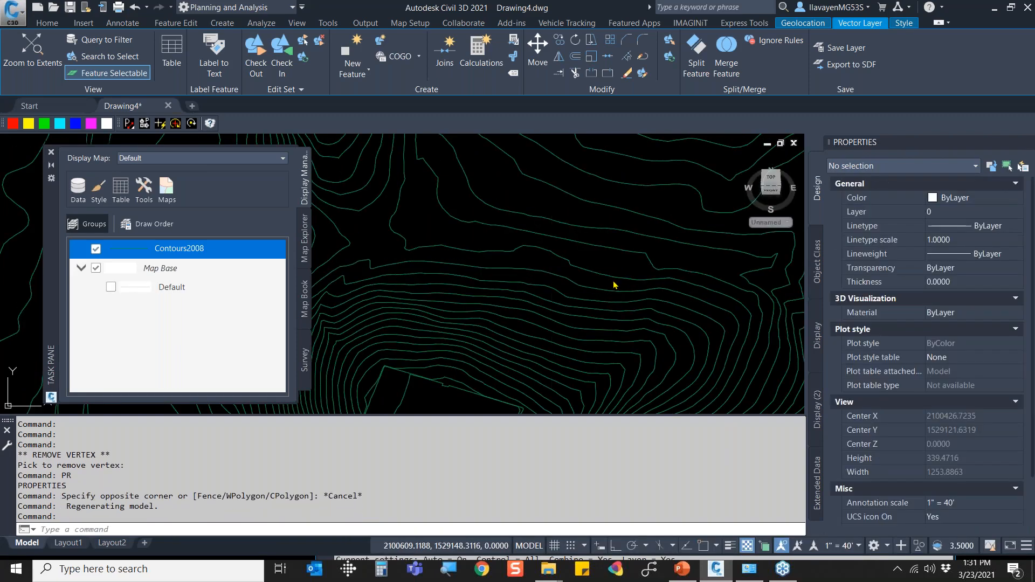
click(763, 188)
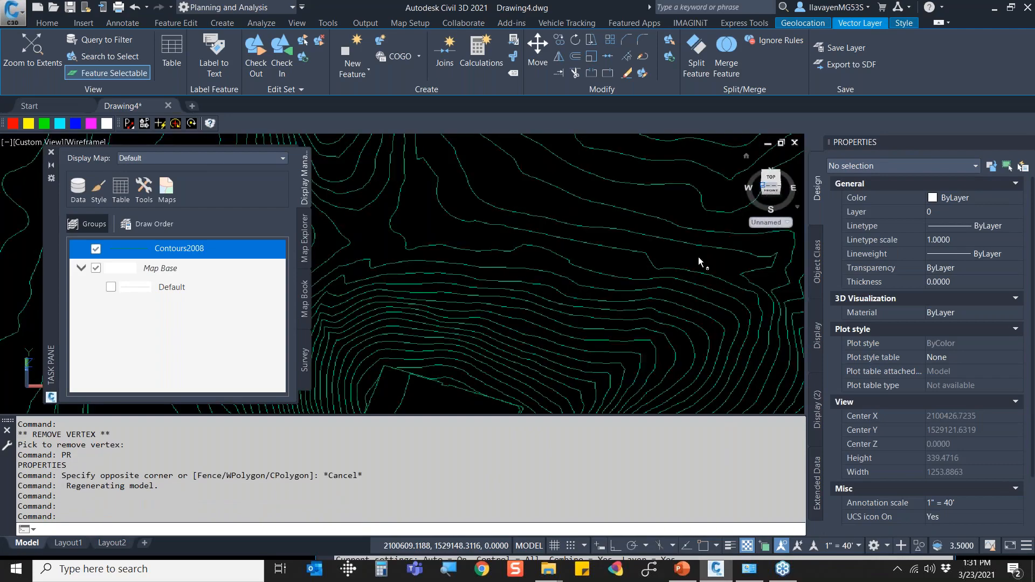
middle_click(436, 259)
middle_click(437, 259)
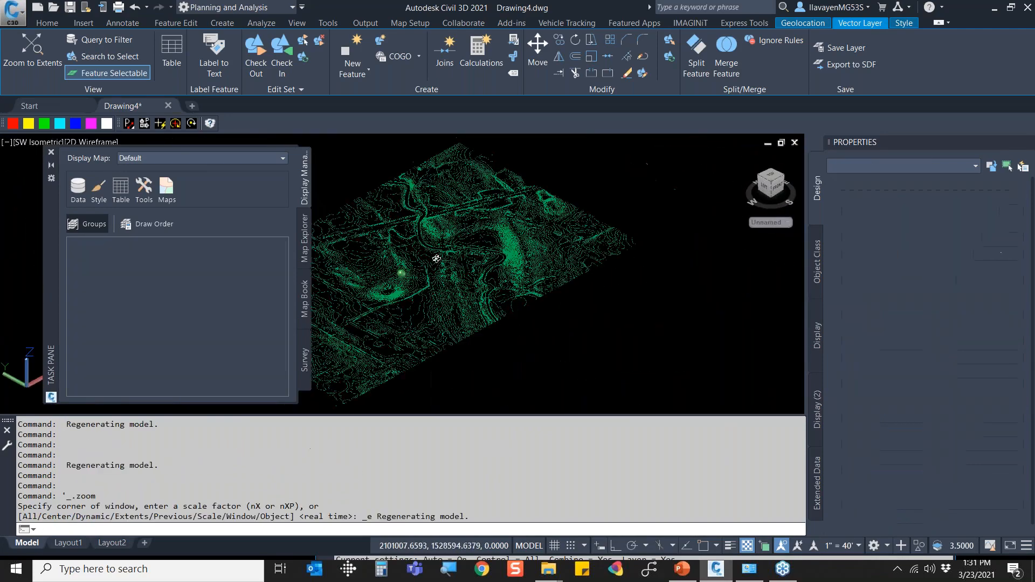
shift+middle_drag(437, 259, 467, 223)
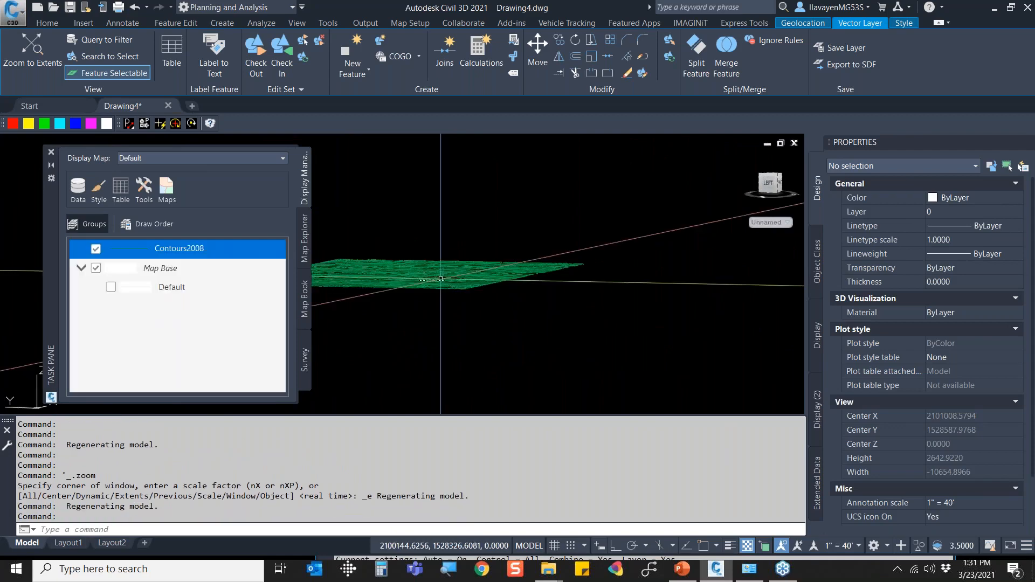
scroll(438, 281, up, 5)
shift+middle_drag(451, 281, 471, 271)
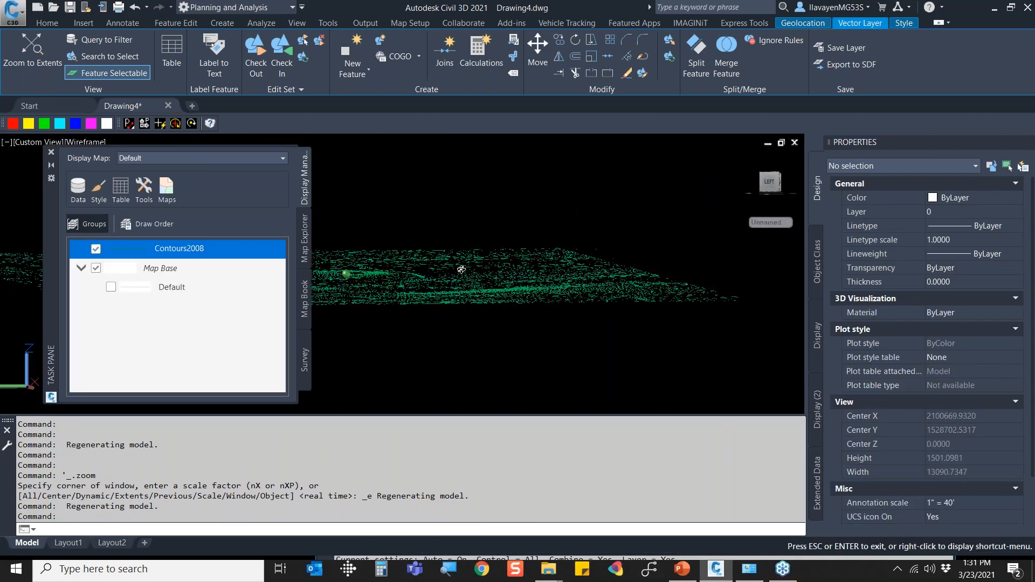
scroll(458, 269, up, 5)
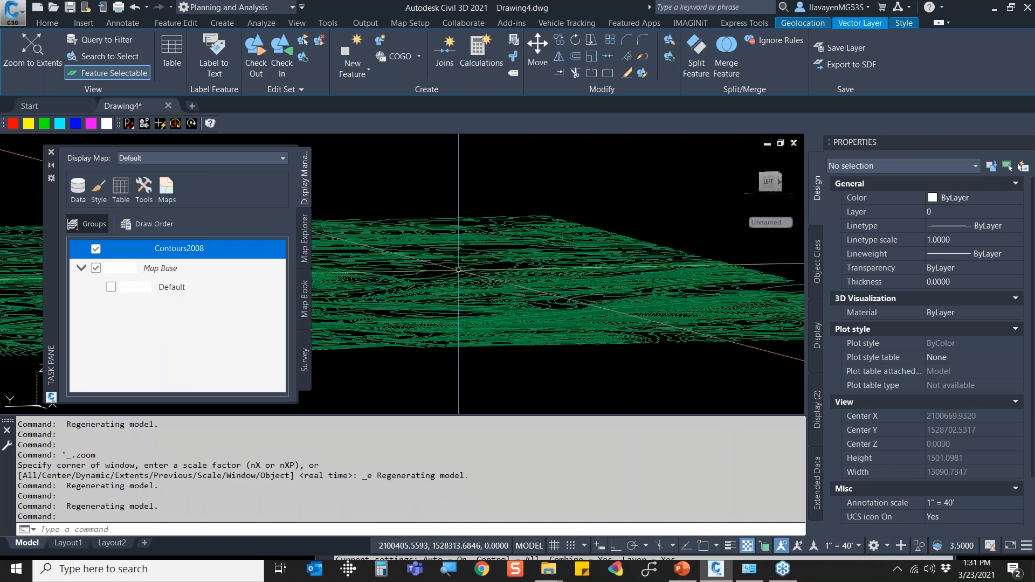
click(458, 269)
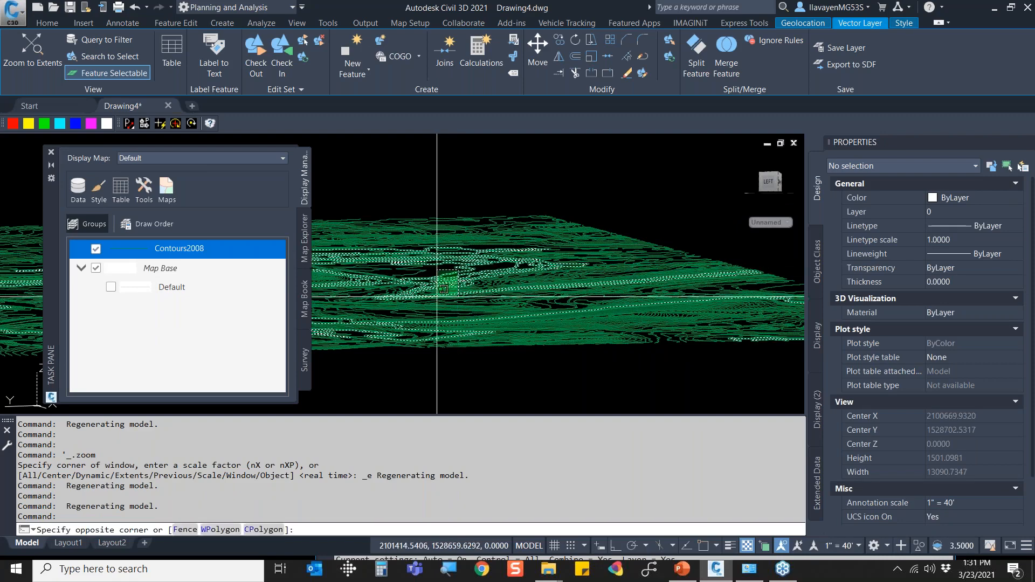
click(438, 290)
key(Escape)
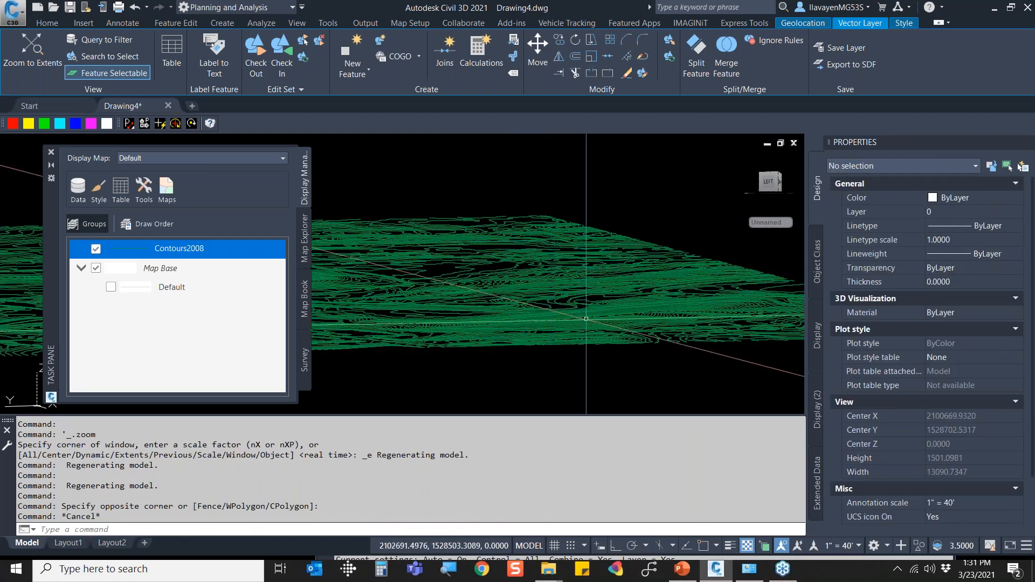
click(586, 319)
key(Escape)
click(656, 334)
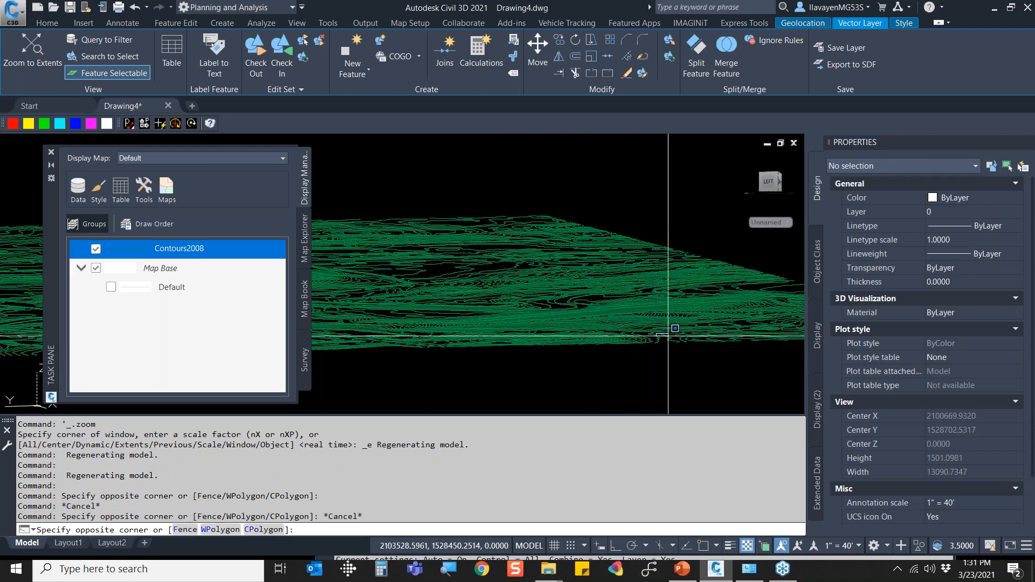
key(Escape)
scroll(663, 337, up, 4)
text(pl)
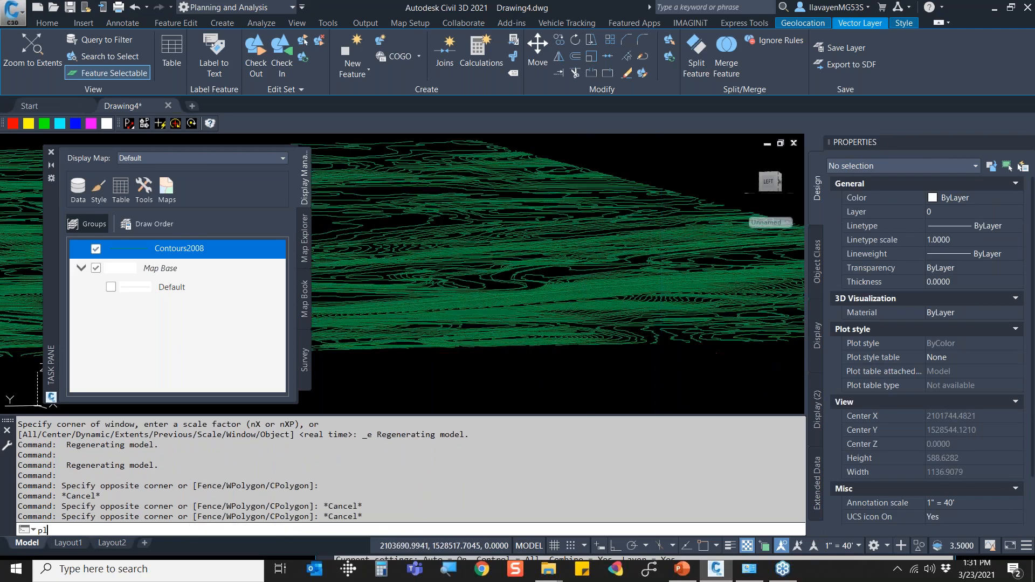
key(Return)
click(661, 339)
key(Escape)
Return to the plan view of the current UCS and select a contour along the diagonal road to check its feature properties.
text(plan)
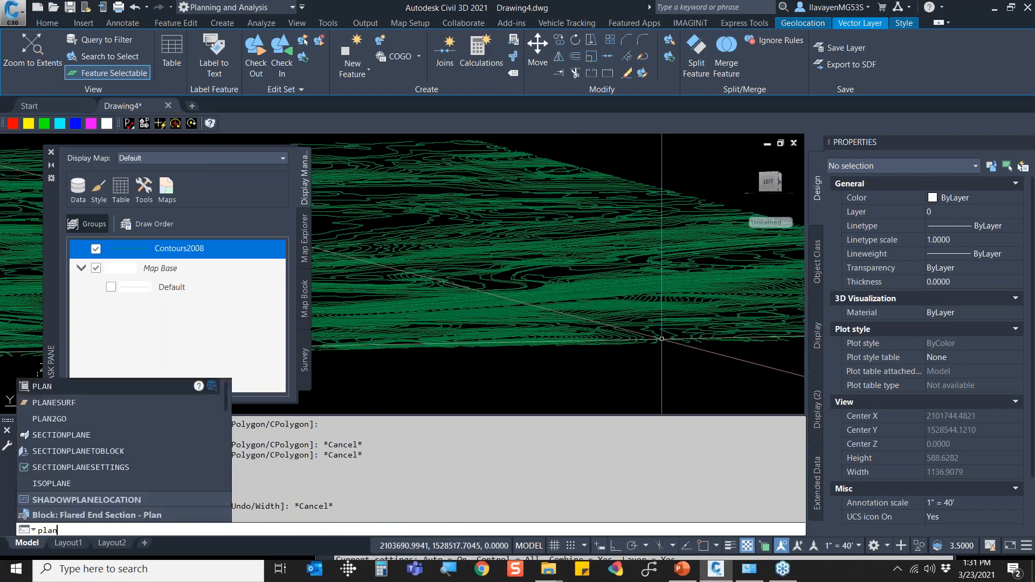
key(Return)
key(Return)
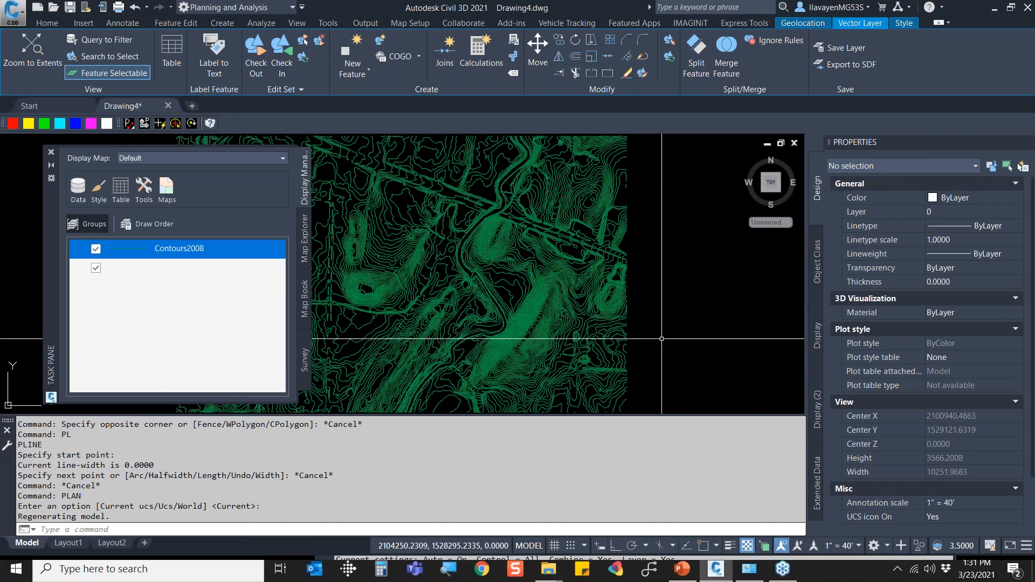
scroll(586, 240, up, 5)
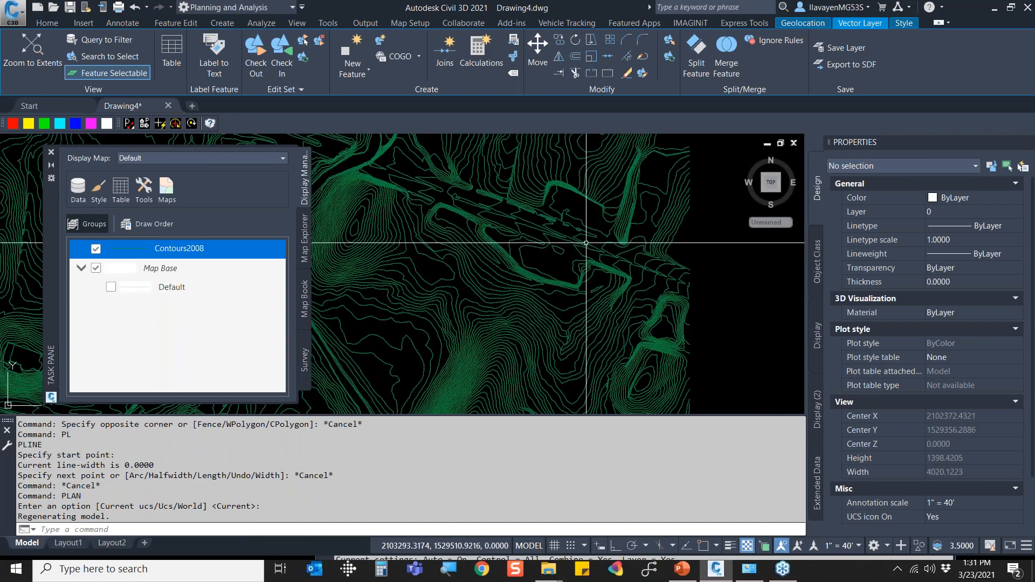
click(586, 240)
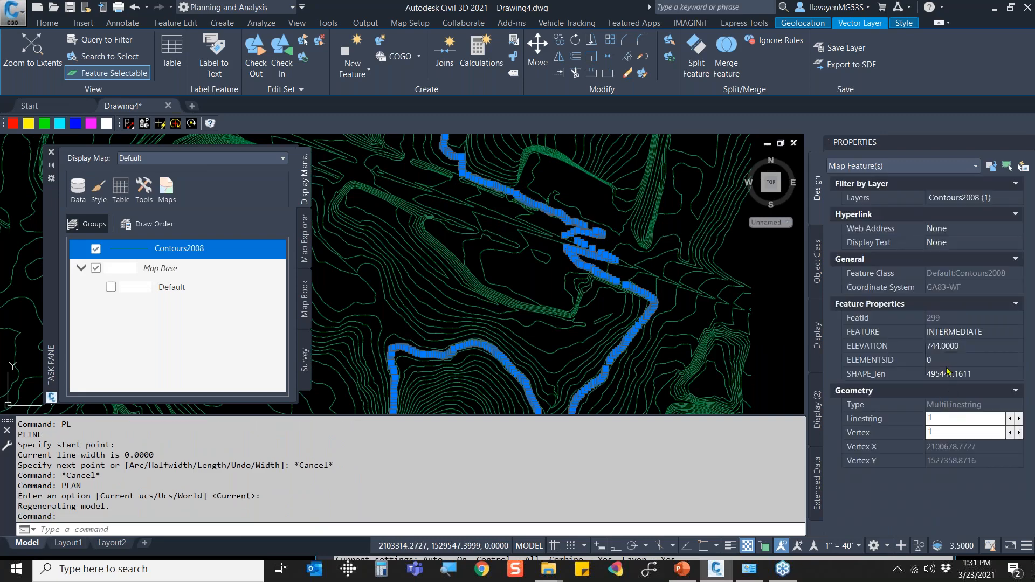
Check the selected contour's ELEVATION attribute, then select the small closed contour inside the basin to inspect its feature properties.
click(952, 346)
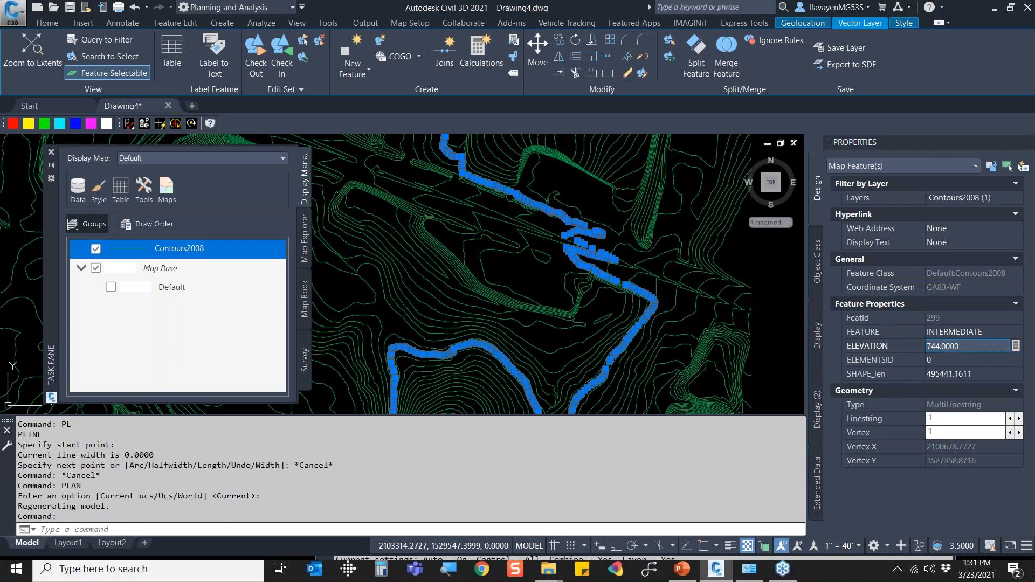
click(550, 259)
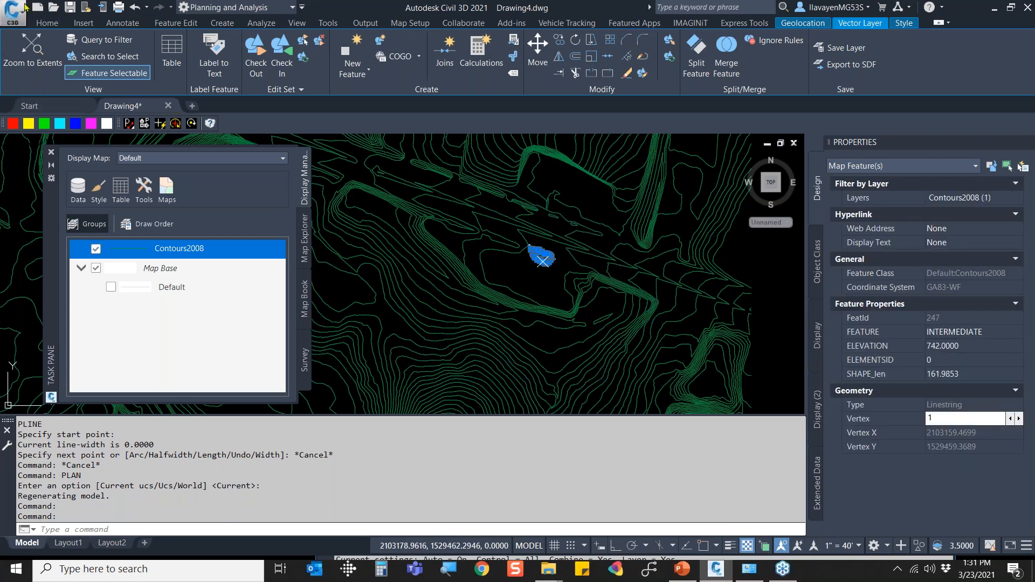
Create a new drawing from the _Autodesk Civil 3D (Imperial) NCS.dwt template and switch the workspace to Civil 3D.
click(13, 12)
click(24, 78)
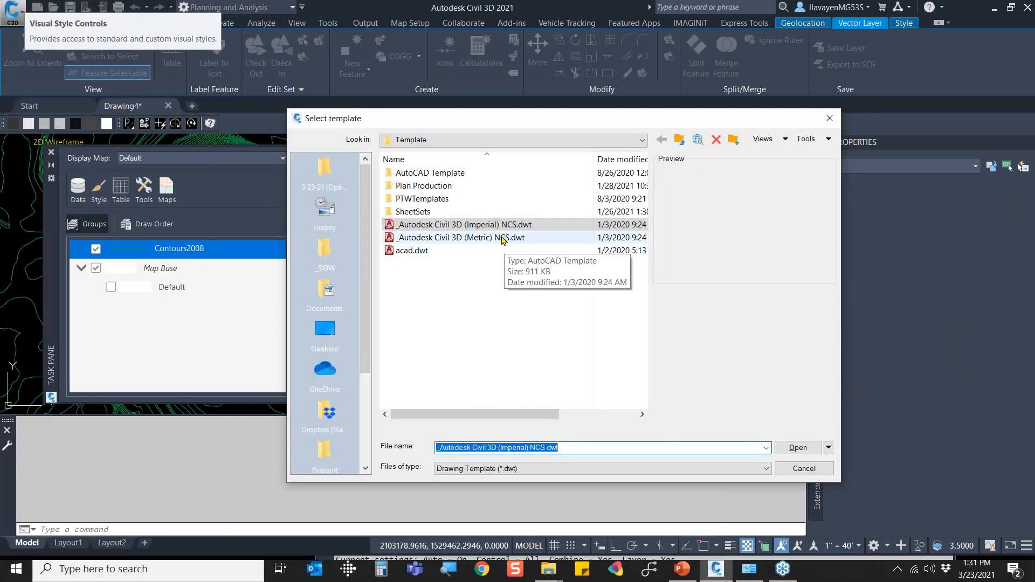
click(500, 228)
double_click(500, 228)
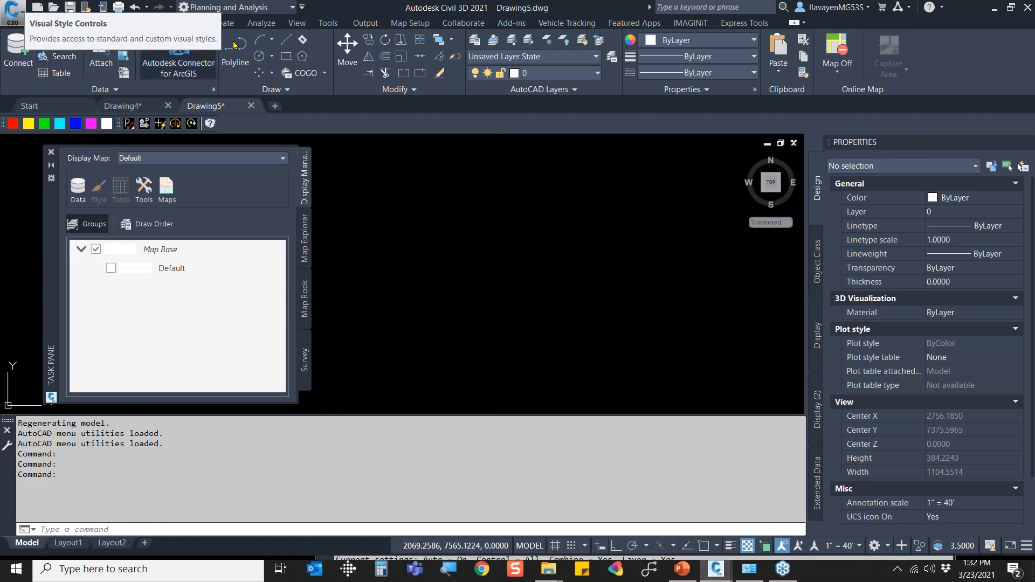
click(267, 8)
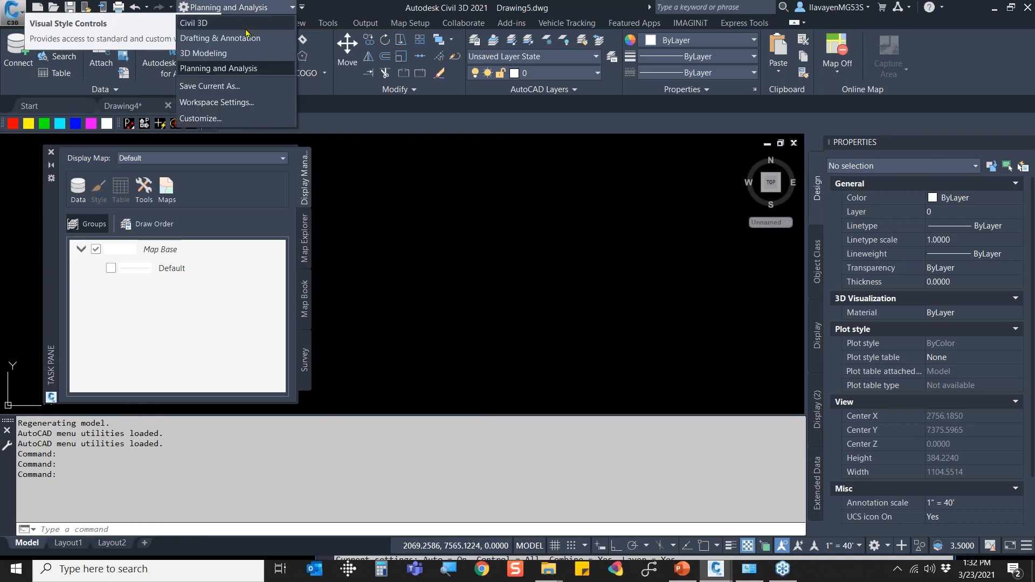
click(246, 23)
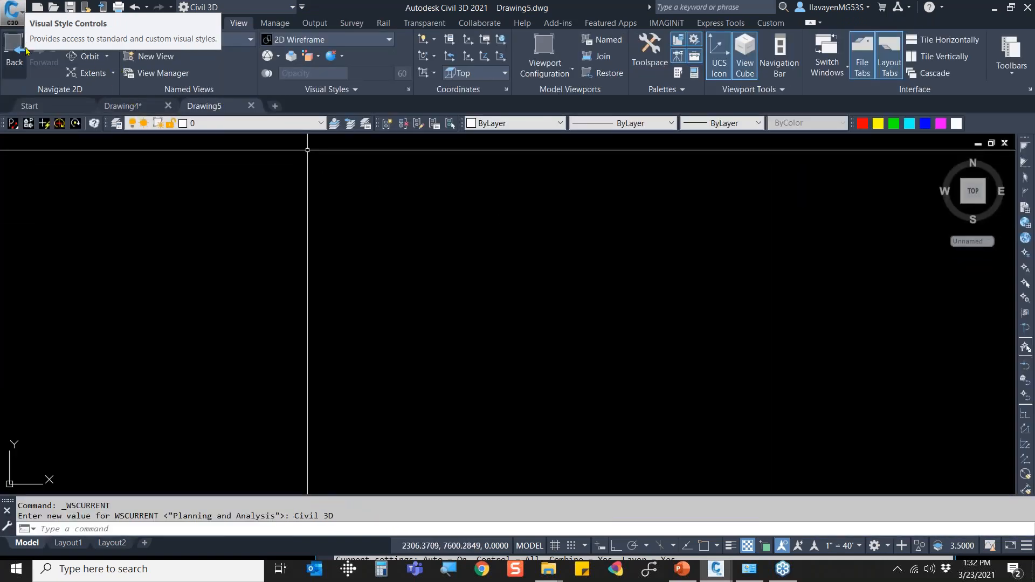
double_click(452, 8)
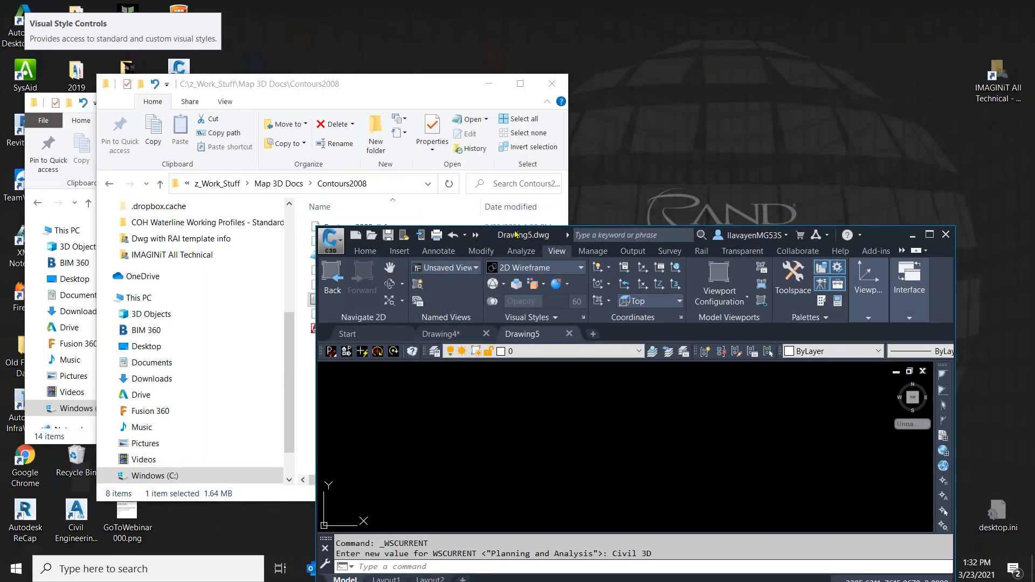
click(929, 234)
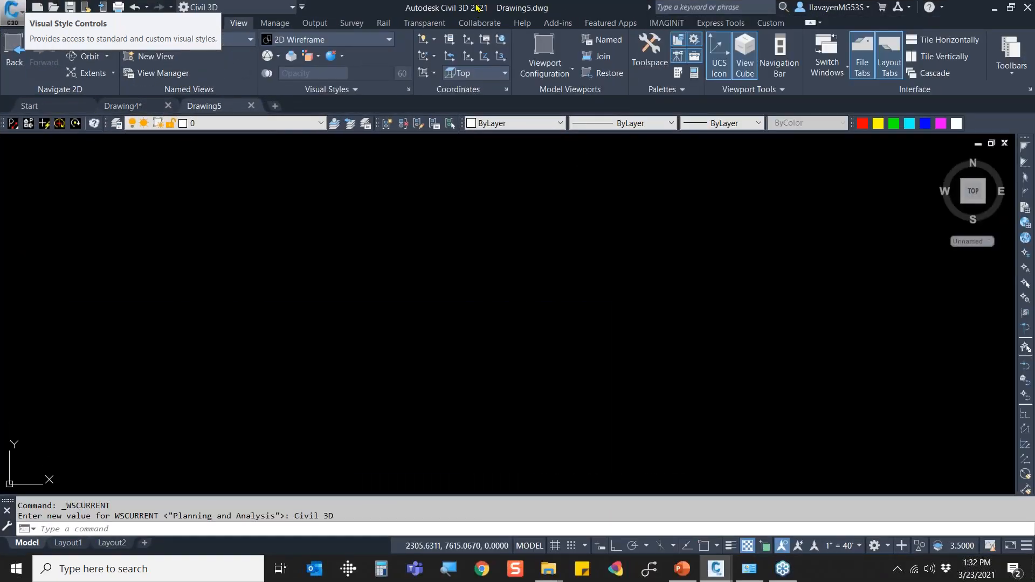
Start creating a surface from GIS data, with Surface as the object type and the default name, style and layer.
double_click(477, 7)
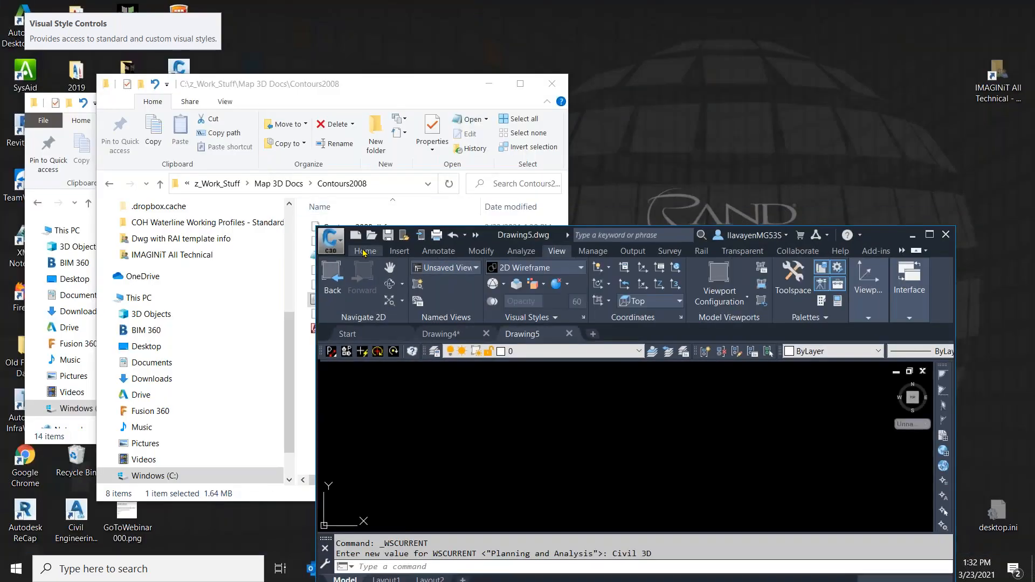
click(364, 251)
double_click(535, 240)
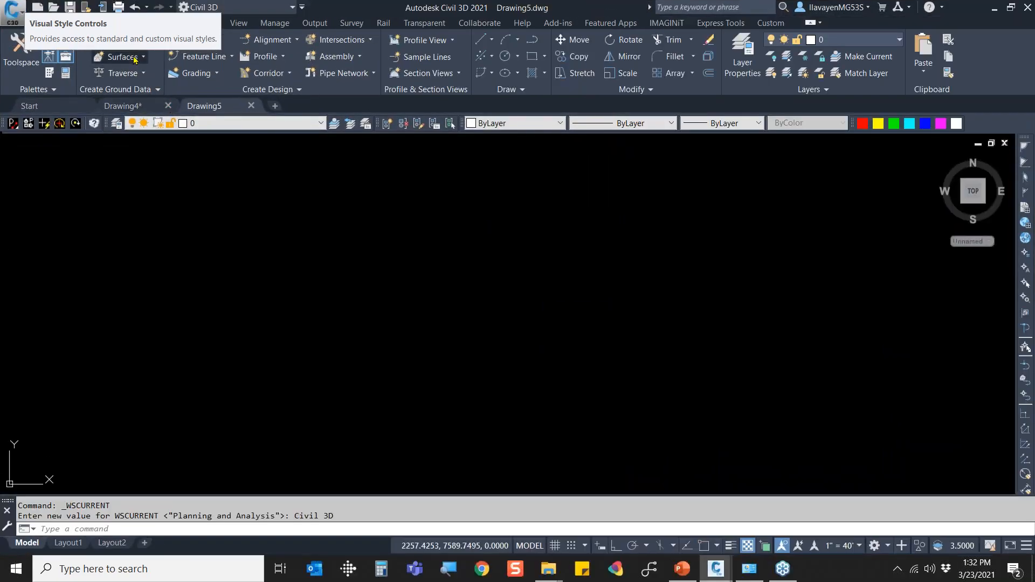
click(121, 57)
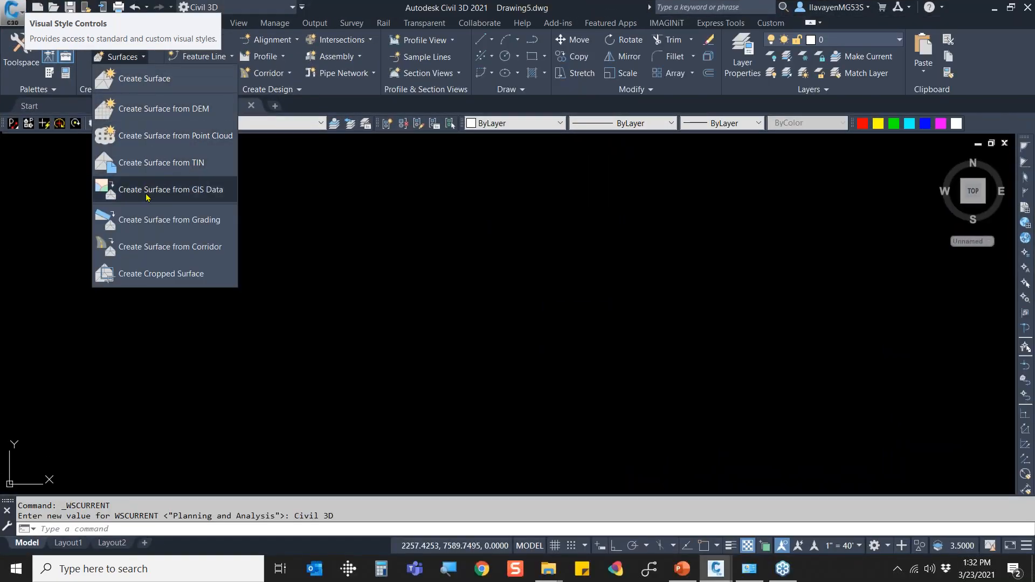
key(ctrl)
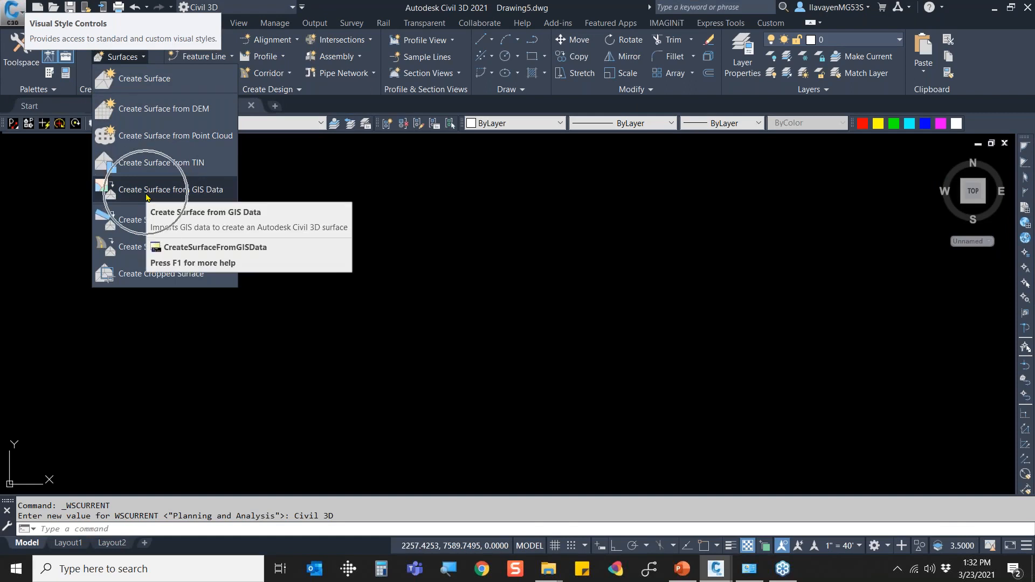
click(146, 195)
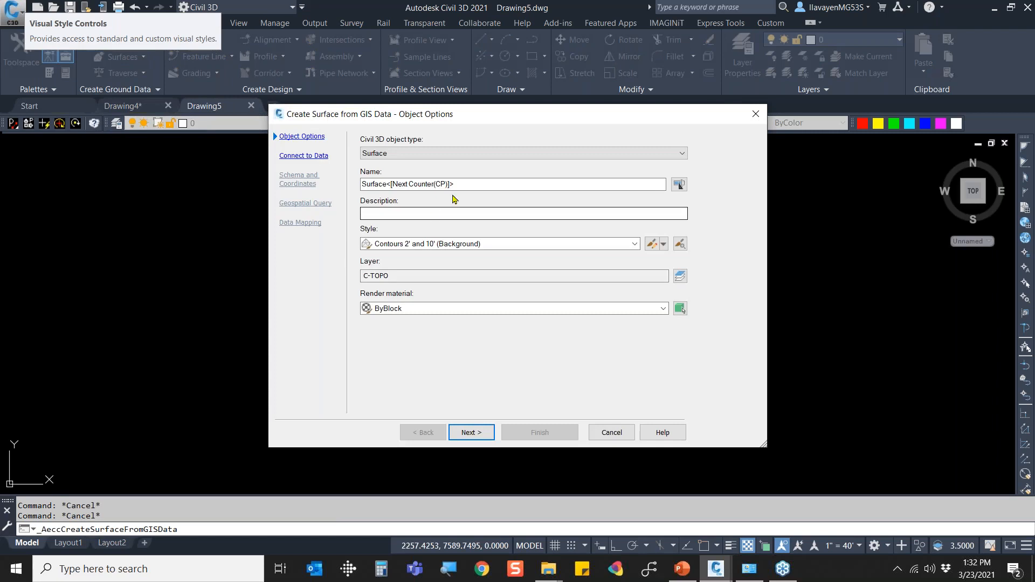
click(477, 155)
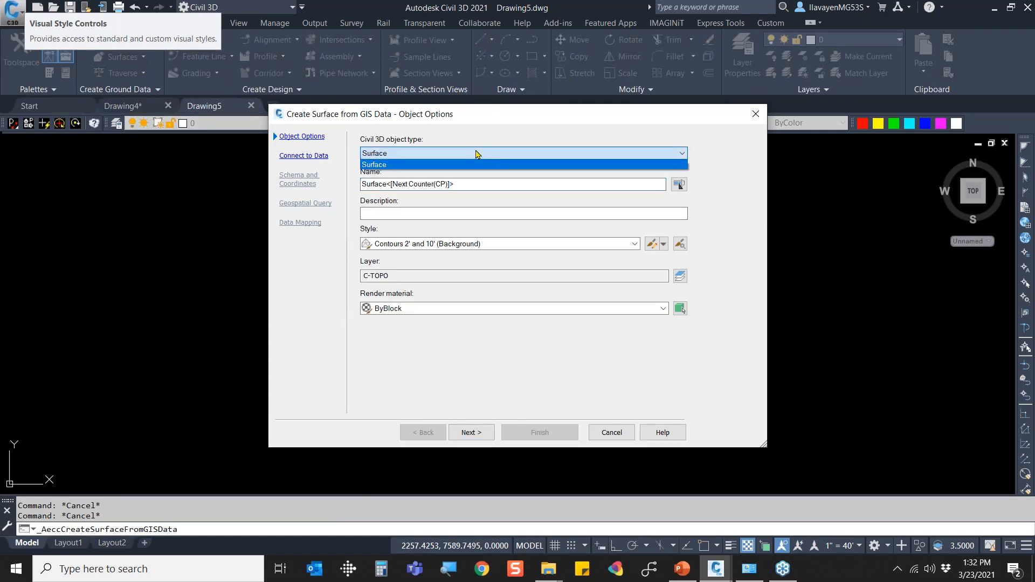
click(482, 165)
click(487, 214)
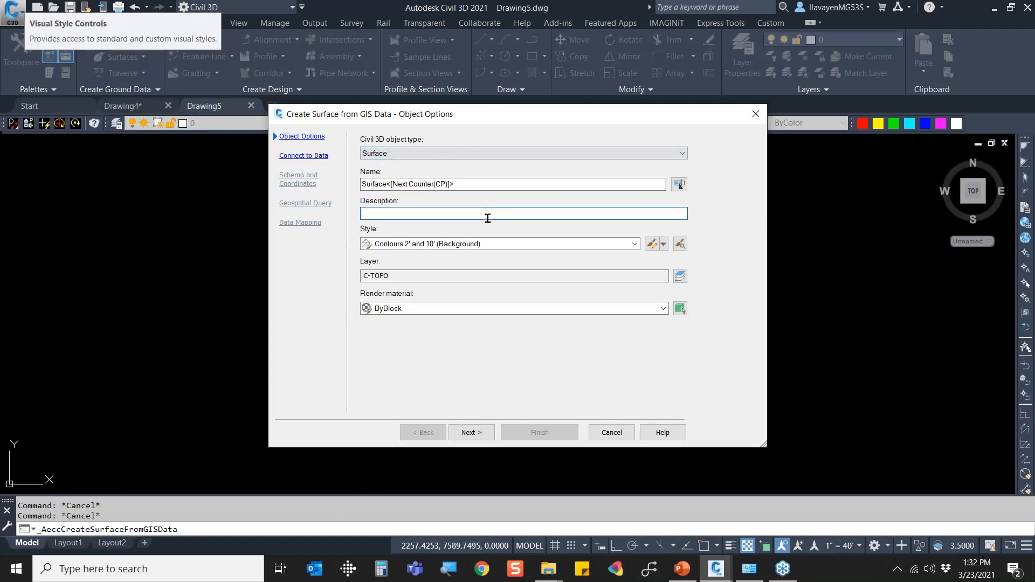
click(470, 431)
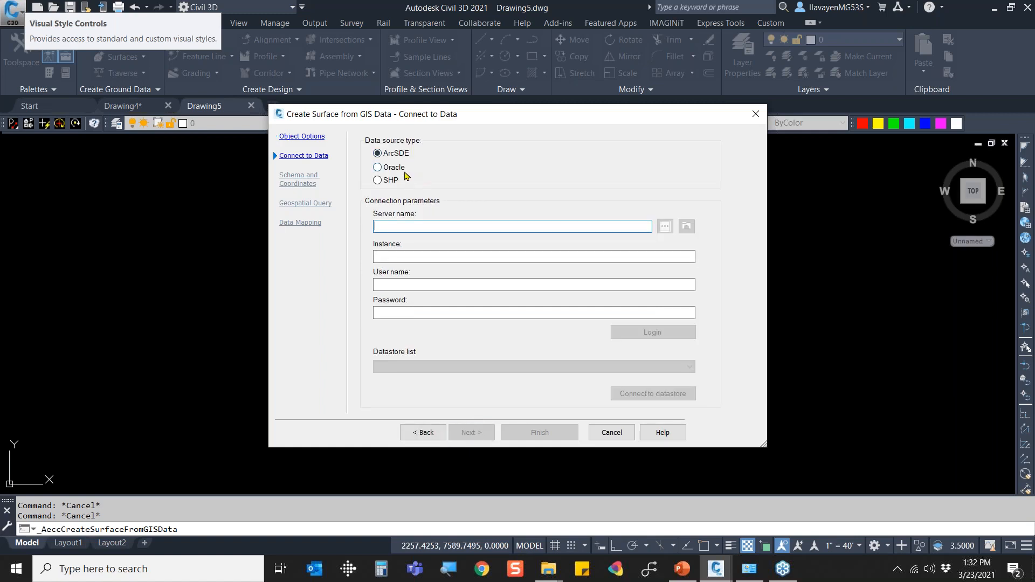
Set the data source type to SHP and connect to Contours2008.shp in C:\z_Work_Stuff\Map 3D Docs\Contours2008.
click(398, 182)
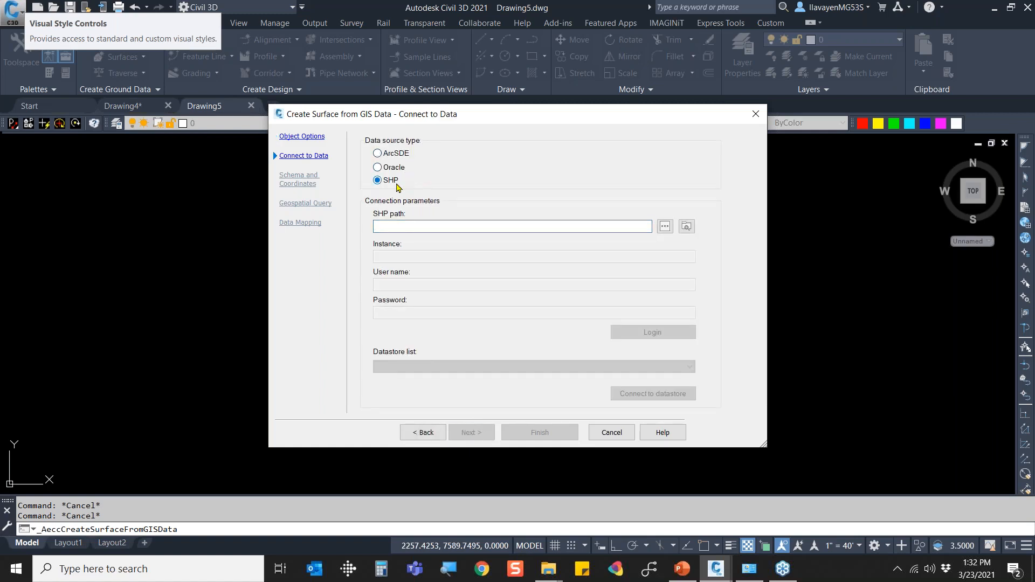
click(664, 227)
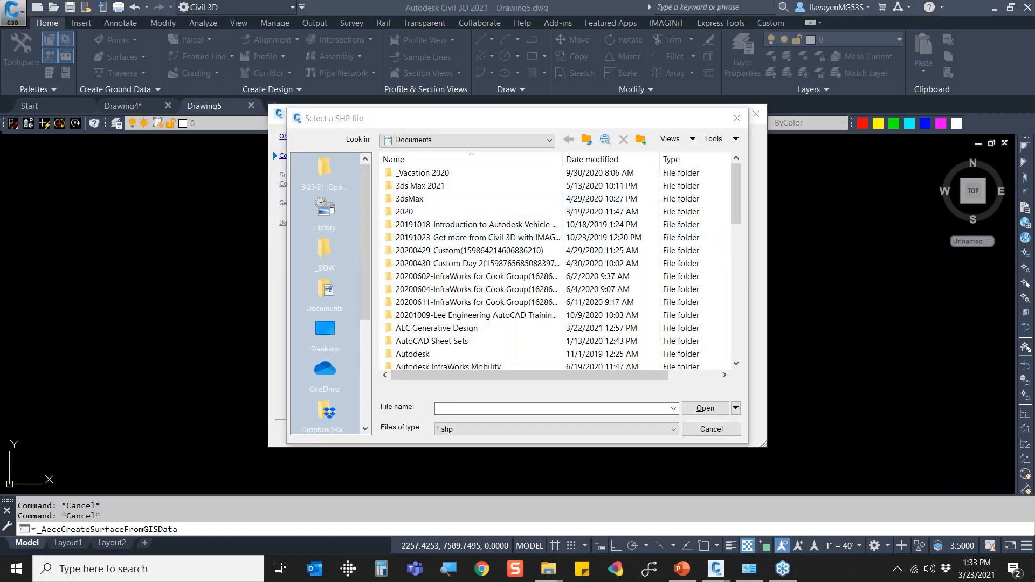
key(alt+Tab)
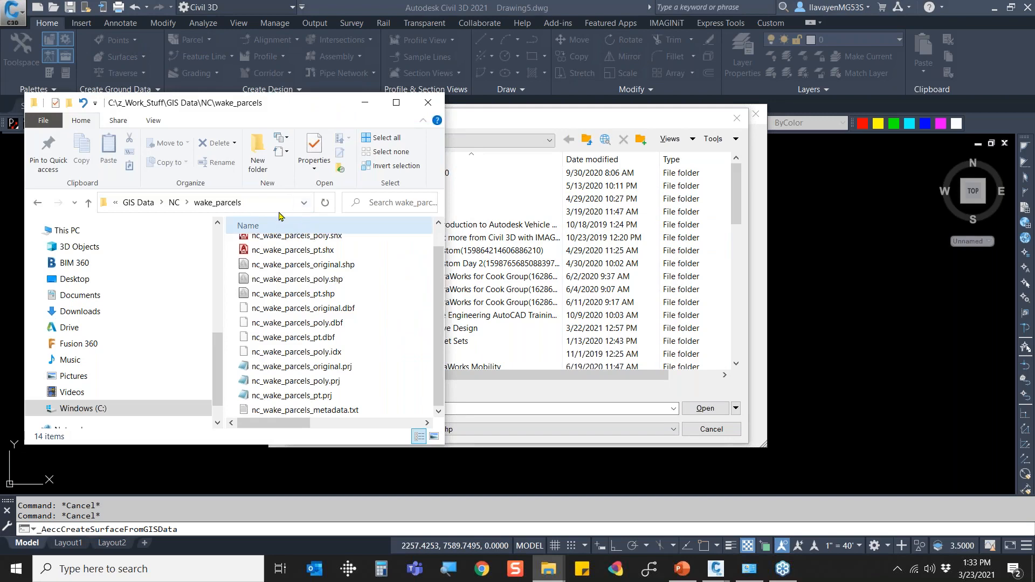
key(alt+Tab)
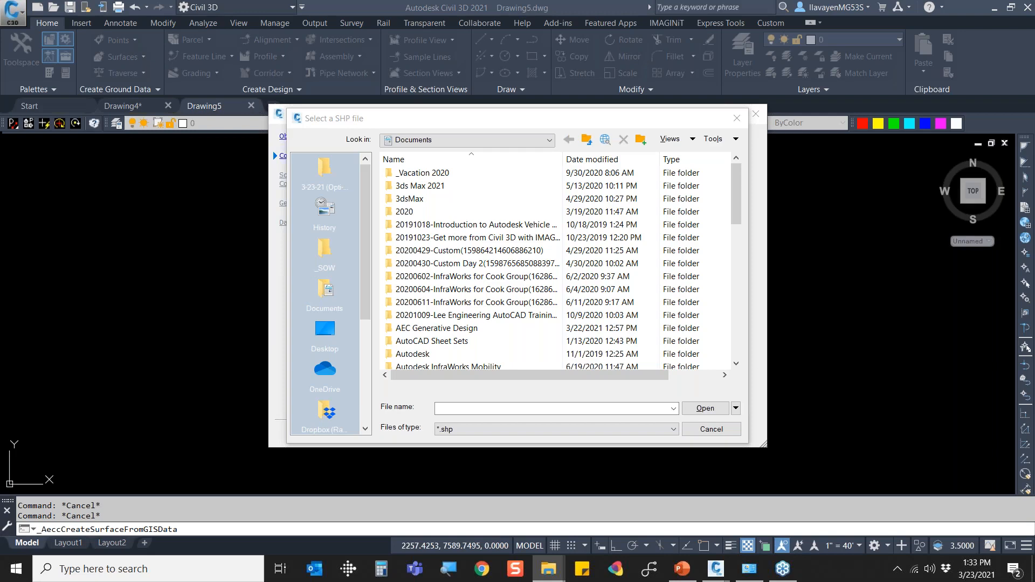
click(497, 408)
text(C:\z_Work_Stuff\Map 3D Docs)
key(Return)
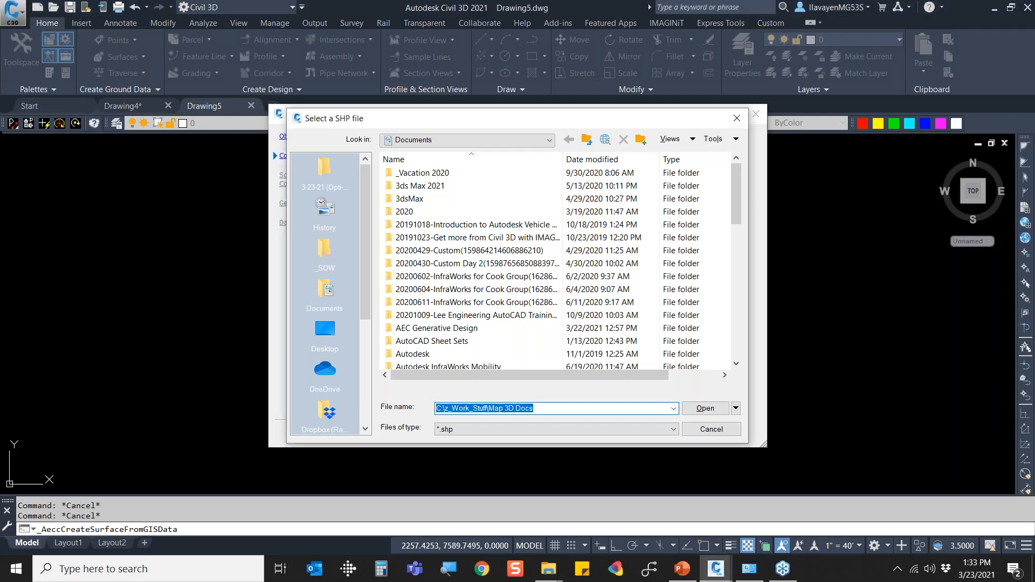
double_click(416, 199)
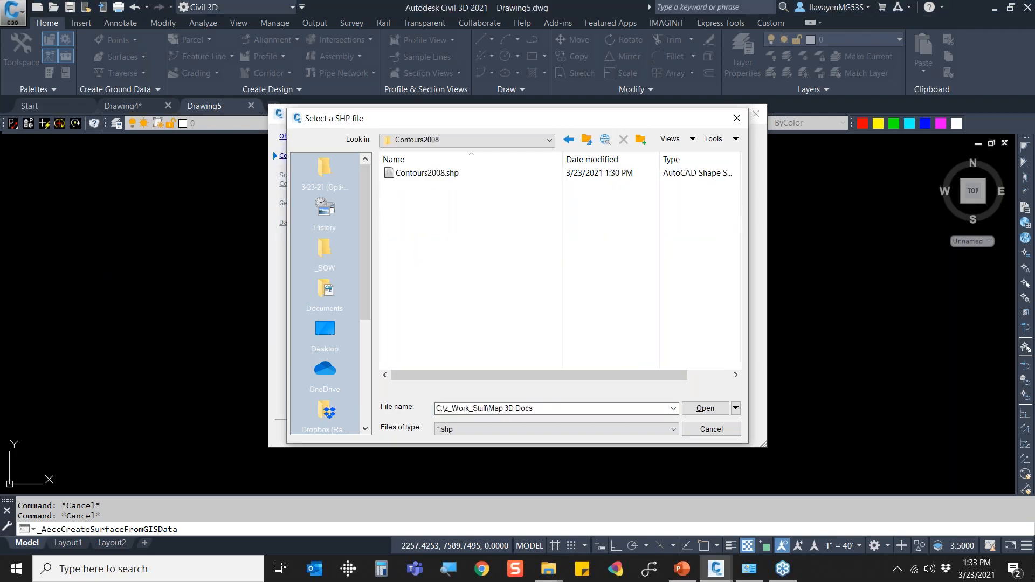
double_click(427, 173)
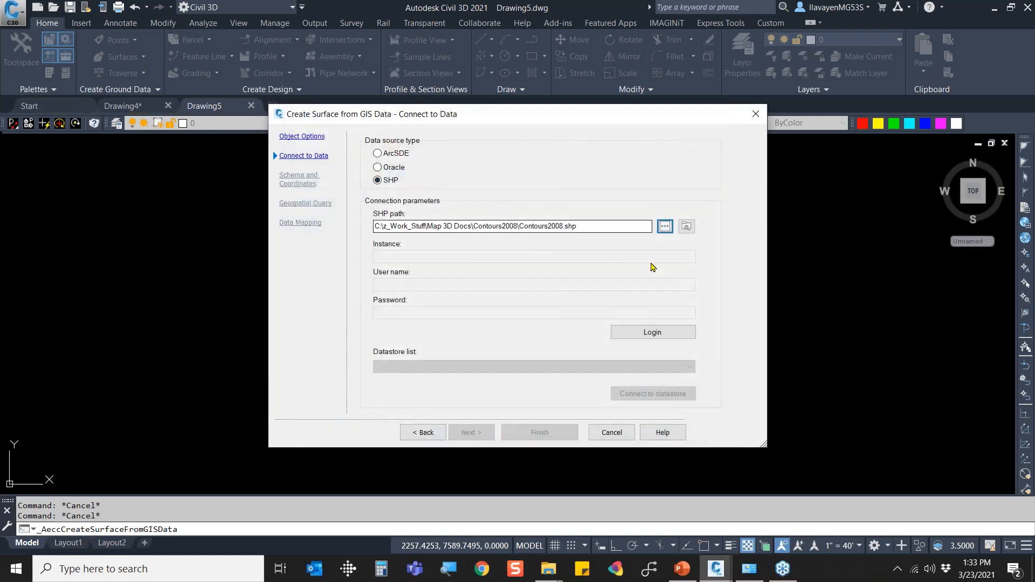
click(655, 333)
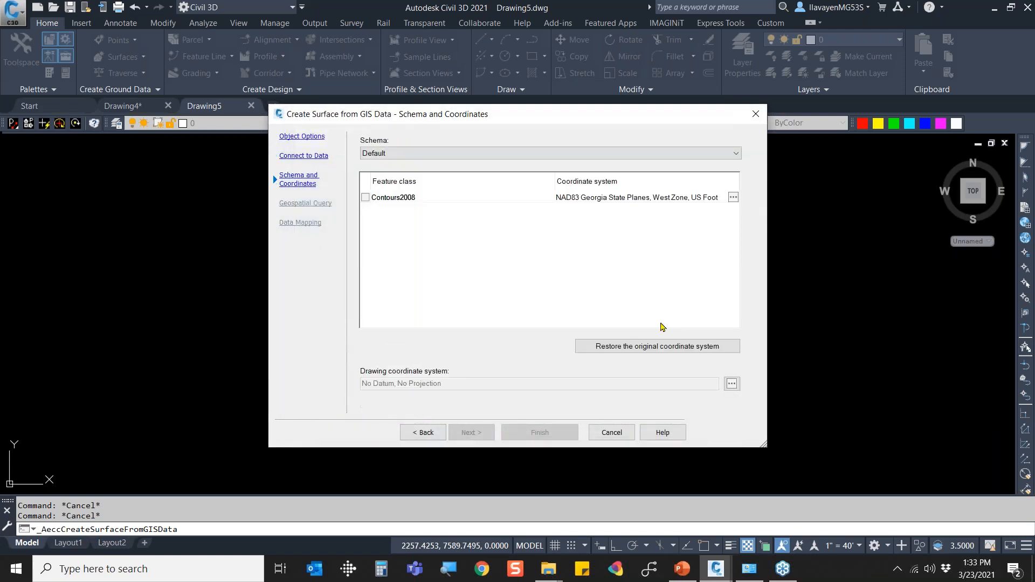
Include the Contours2008 feature class and accept the default geospatial query settings.
click(365, 198)
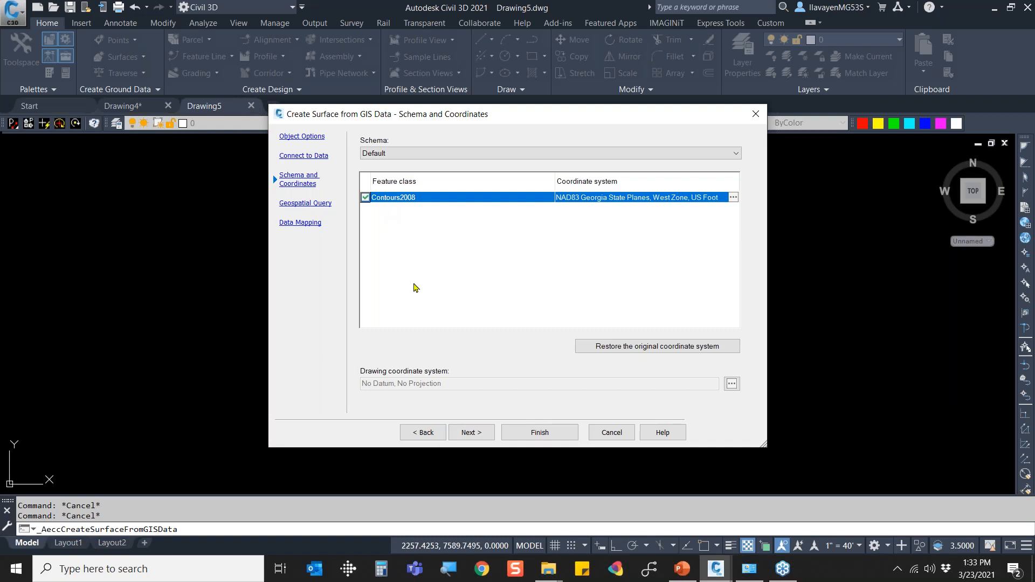
click(637, 201)
click(472, 432)
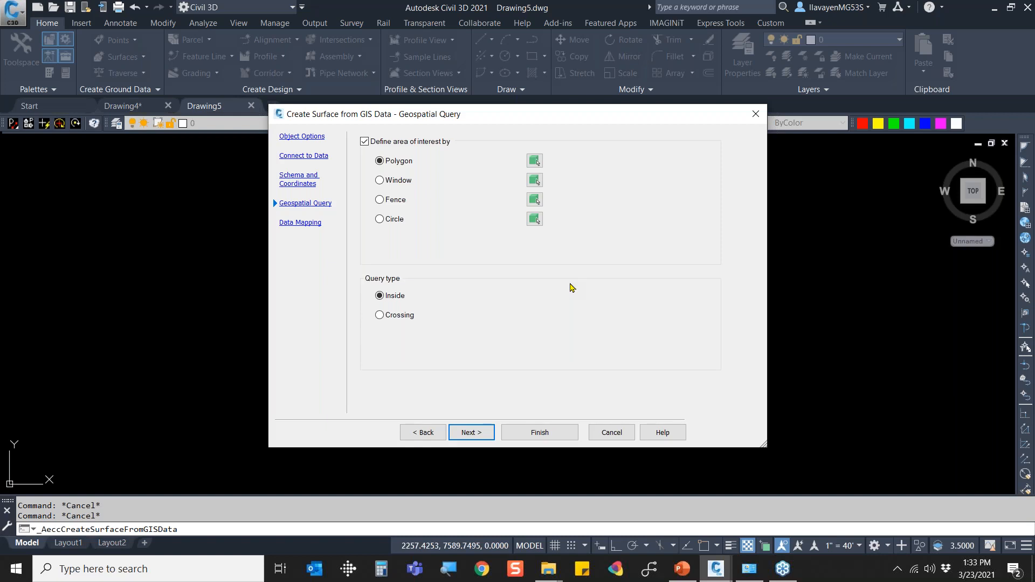
click(485, 439)
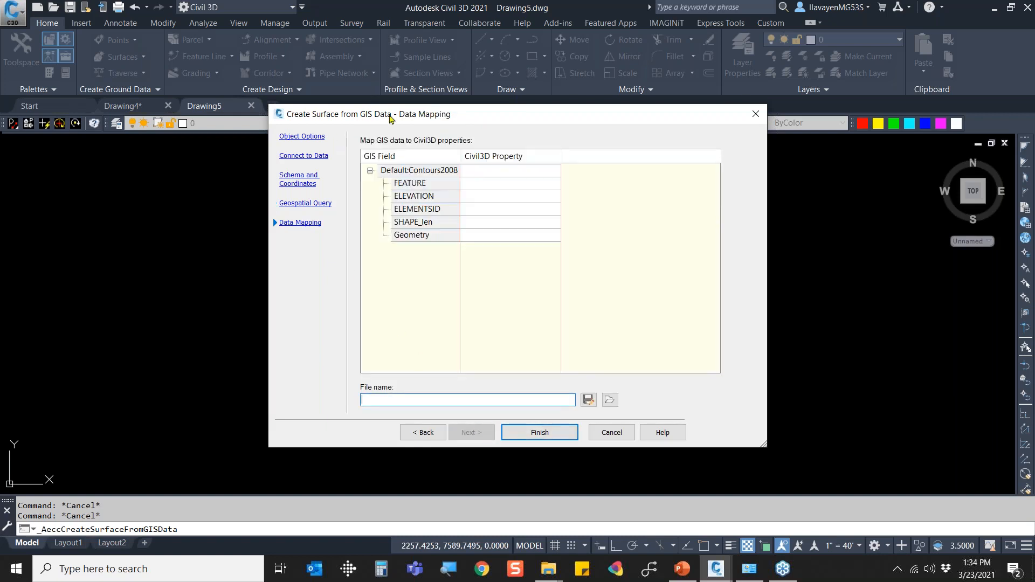
Map the ELEVATION GIS field to the Civil 3D Elevation property and finish creating the surface.
drag(410, 110, 403, 147)
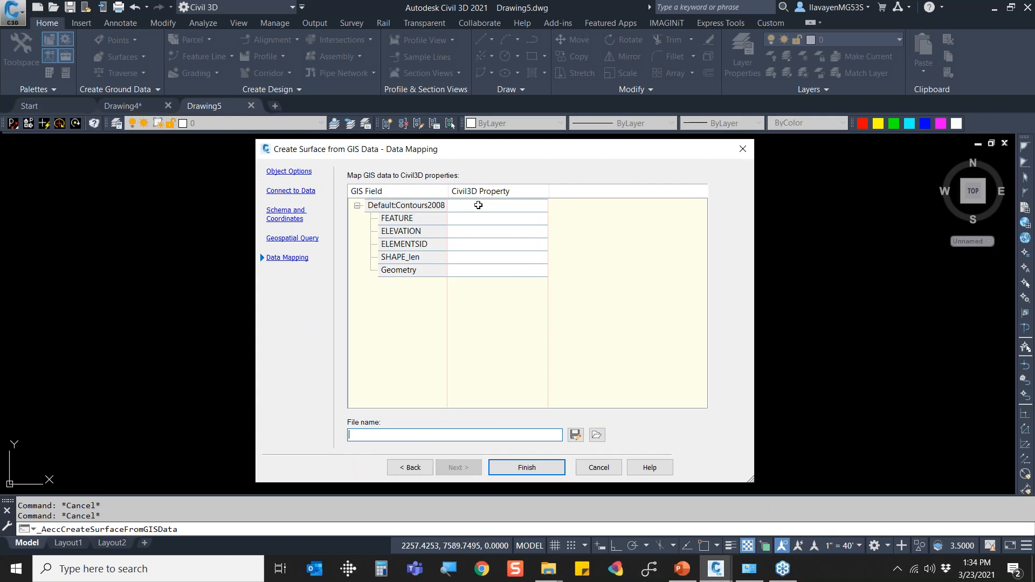
click(482, 232)
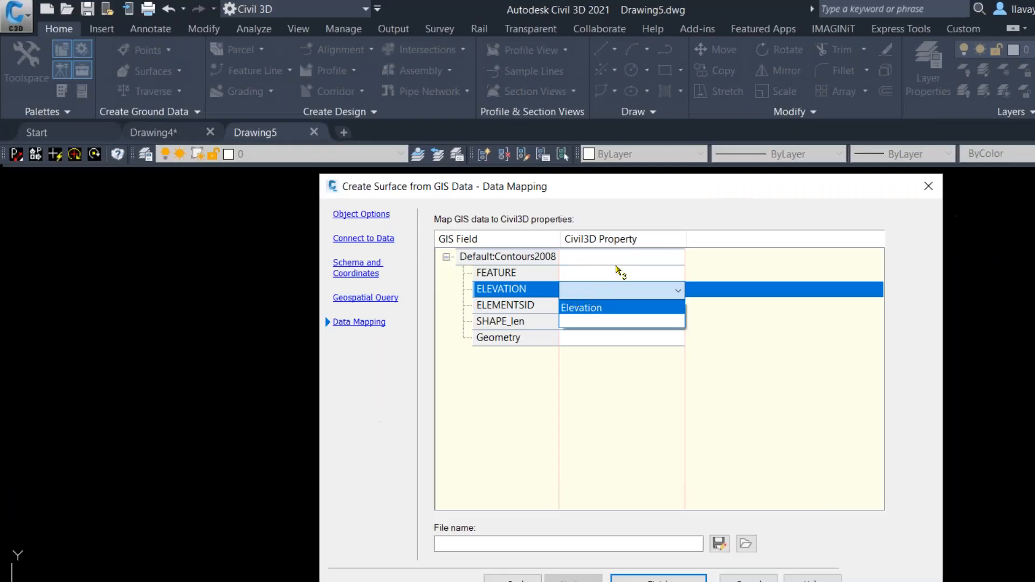
mouse_move(527, 187)
mouse_down()
mouse_move(410, 138)
mouse_move(281, 172)
mouse_move(317, 174)
mouse_up()
mouse_move(398, 220)
mouse_down()
mouse_move(430, 373)
mouse_move(700, 377)
mouse_up()
drag(672, 204, 682, 376)
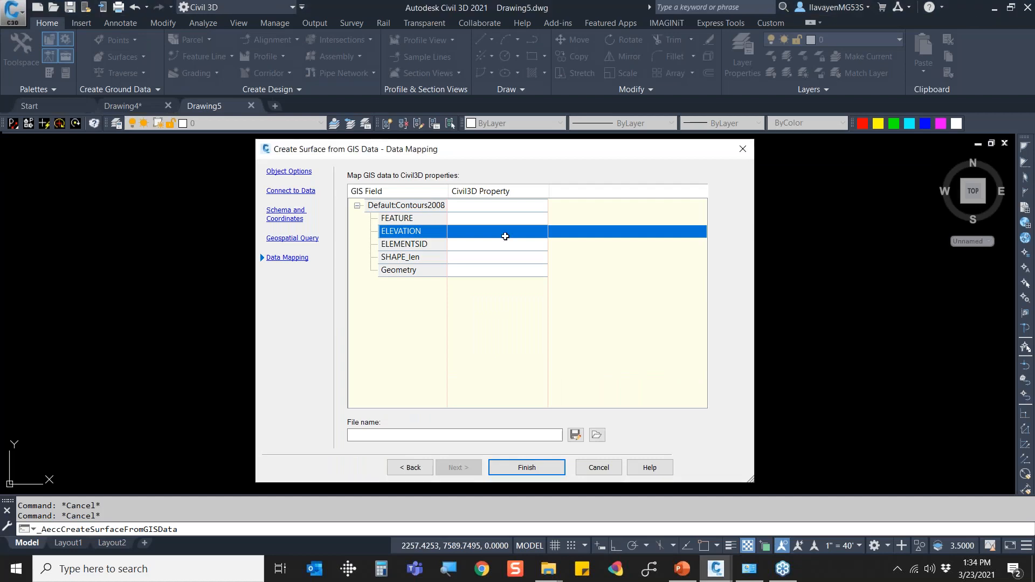
click(629, 292)
click(615, 306)
click(526, 466)
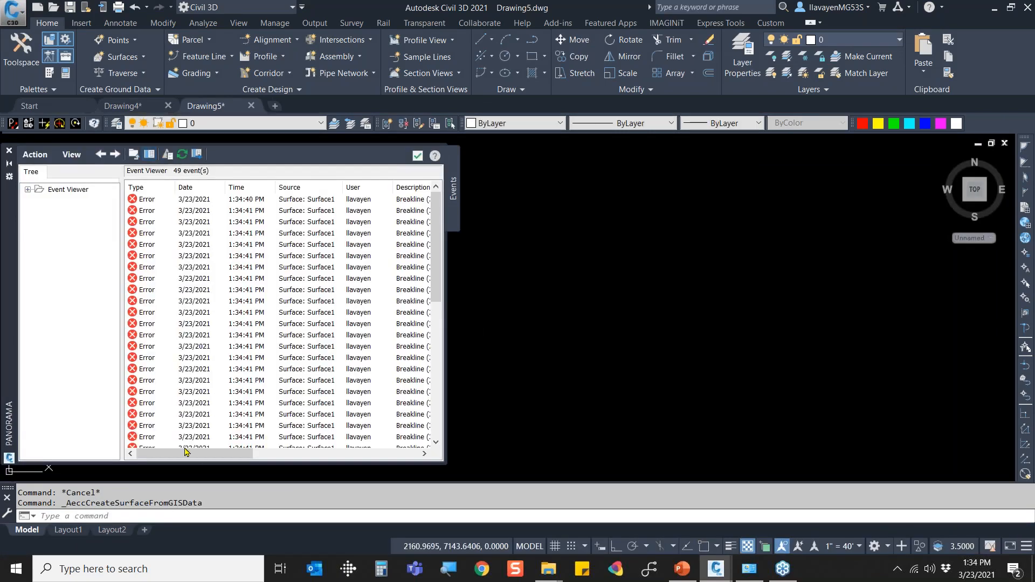
Zoom to the location of one of the reported breakline errors and close the event list.
drag(189, 453, 333, 356)
click(348, 313)
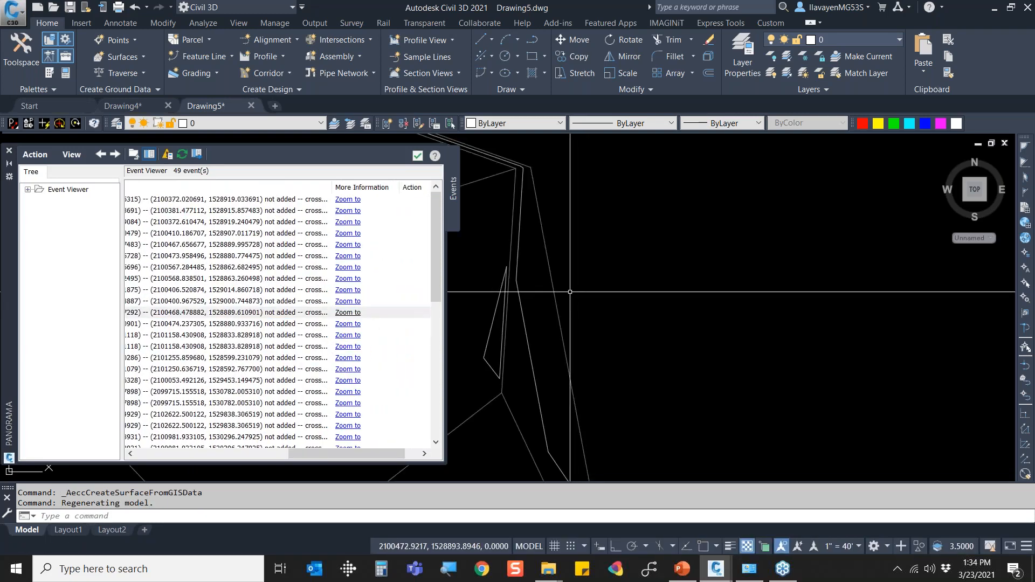
click(417, 156)
Zoom to the drawing extents and open the new TIN surface in the Object Viewer.
scroll(621, 201, down, 1)
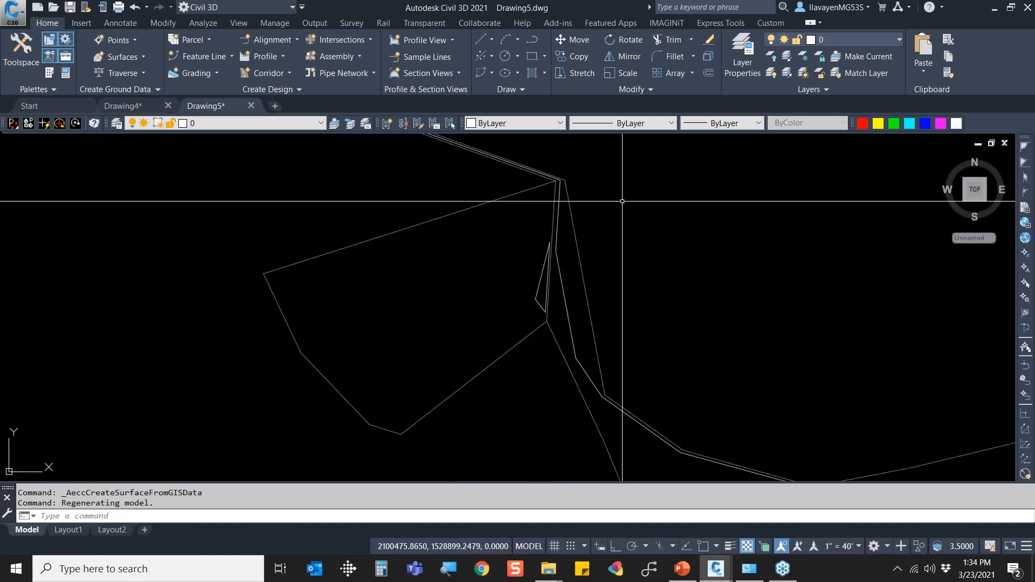
text(z)
key(Return)
text(e)
key(Return)
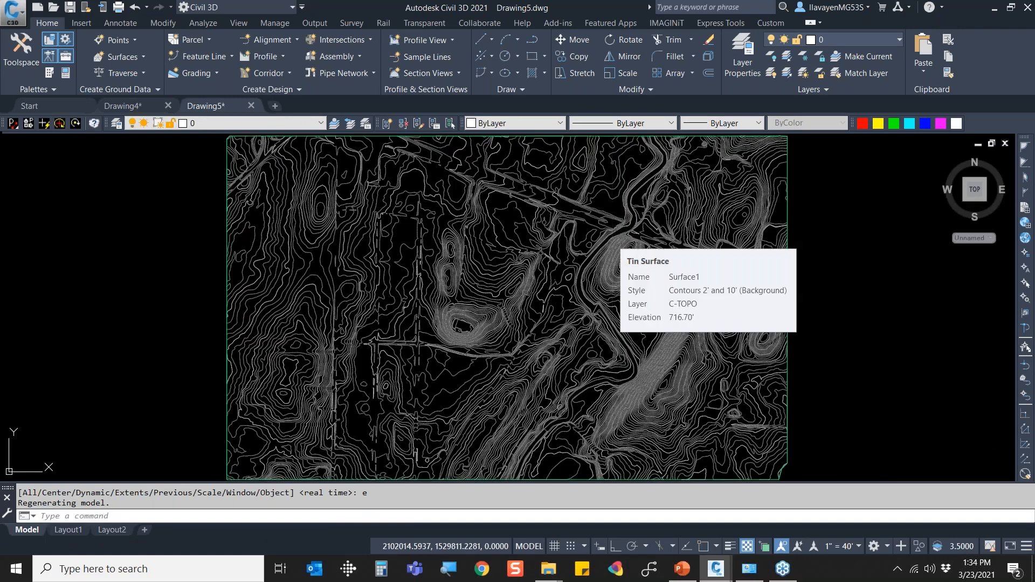
click(612, 240)
right_click(612, 241)
click(672, 430)
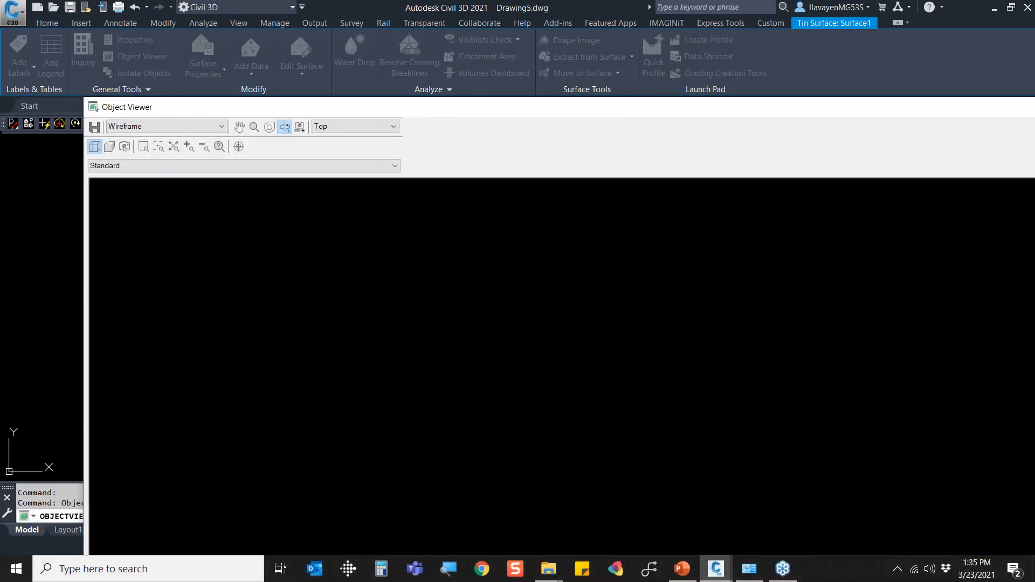
Orbit the surface's triangulation in the Object Viewer to examine its relief, and close the viewer.
drag(545, 130, 238, 130)
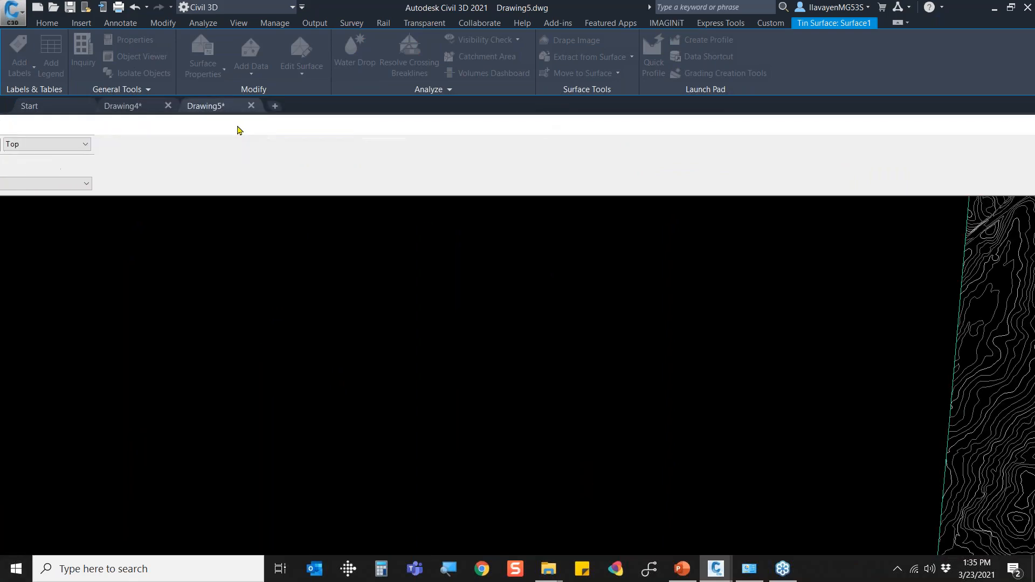
drag(636, 463, 580, 332)
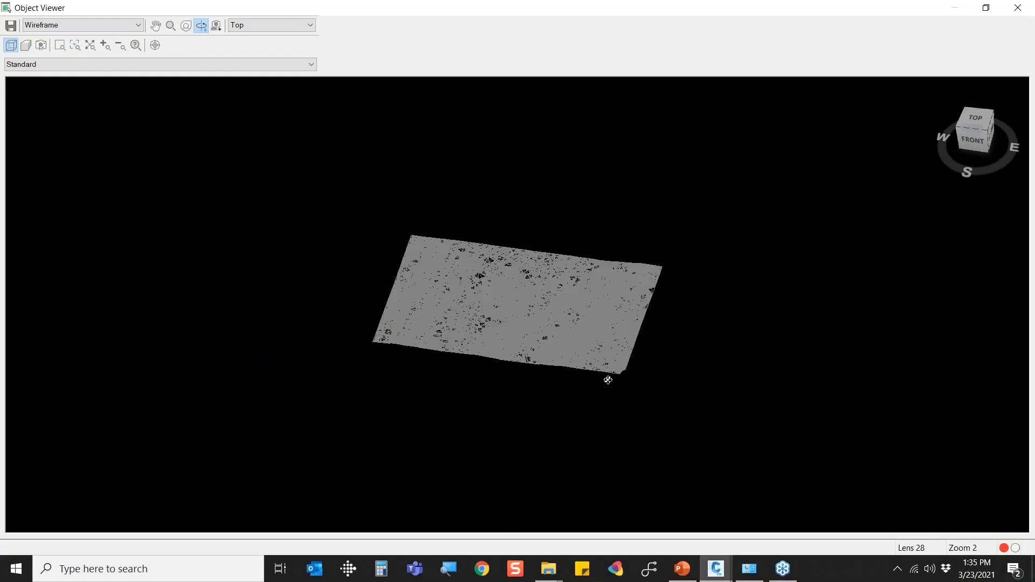
scroll(608, 380, up, 4)
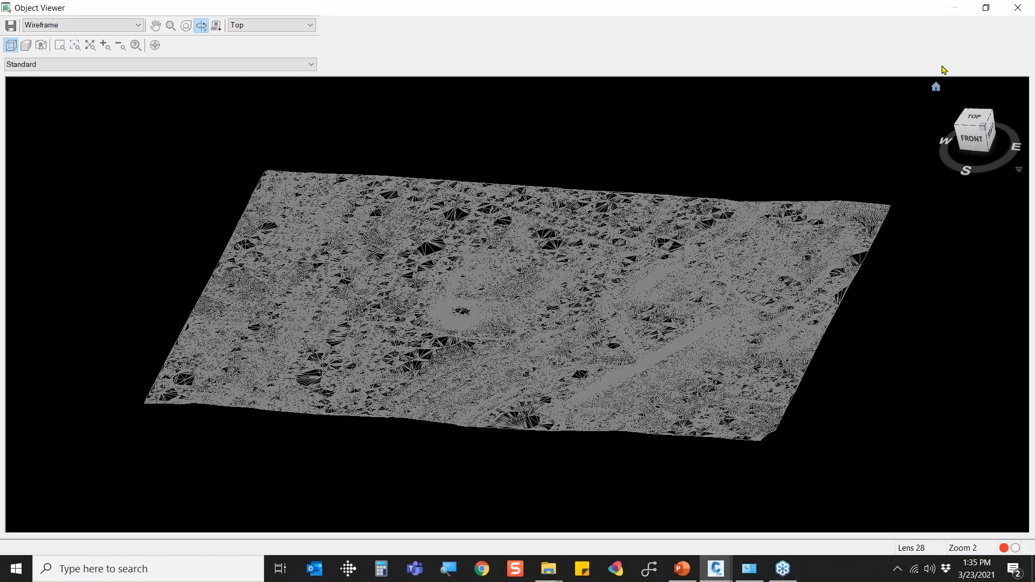
click(1025, 5)
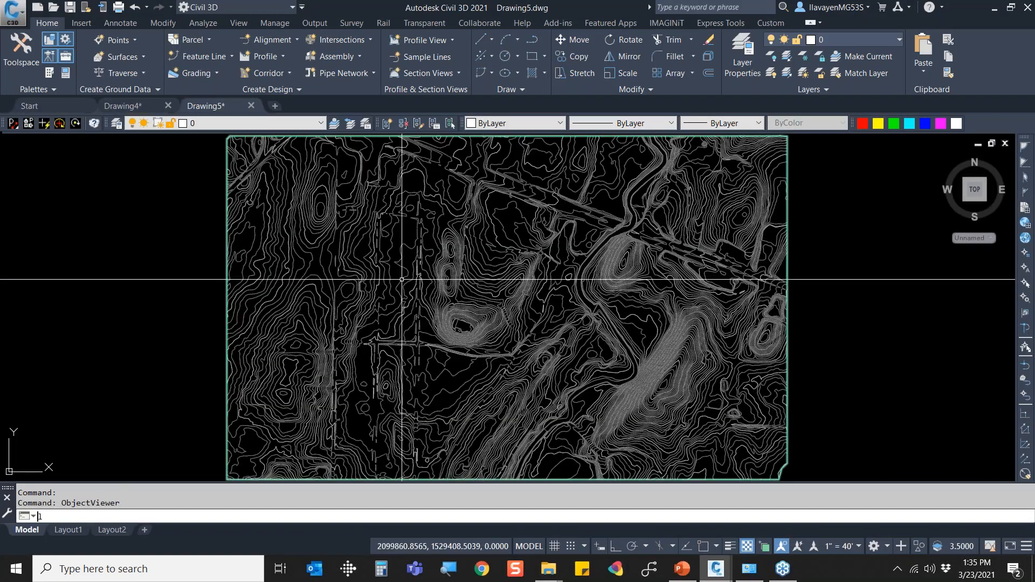
Draw a nearly horizontal line across the middle of the surface, extending past its west and east boundaries.
text(l)
key(Return)
click(159, 278)
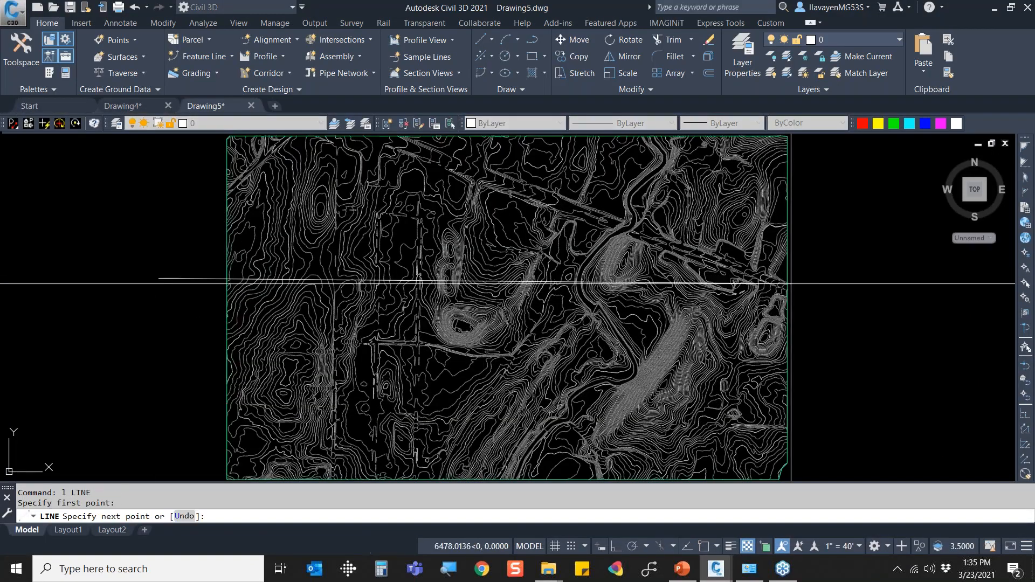
click(815, 275)
key(Escape)
Create a quick profile of Surface1 along the line with the Major Grids and HGP style, placed east of the surface, and dismiss the event list.
click(795, 283)
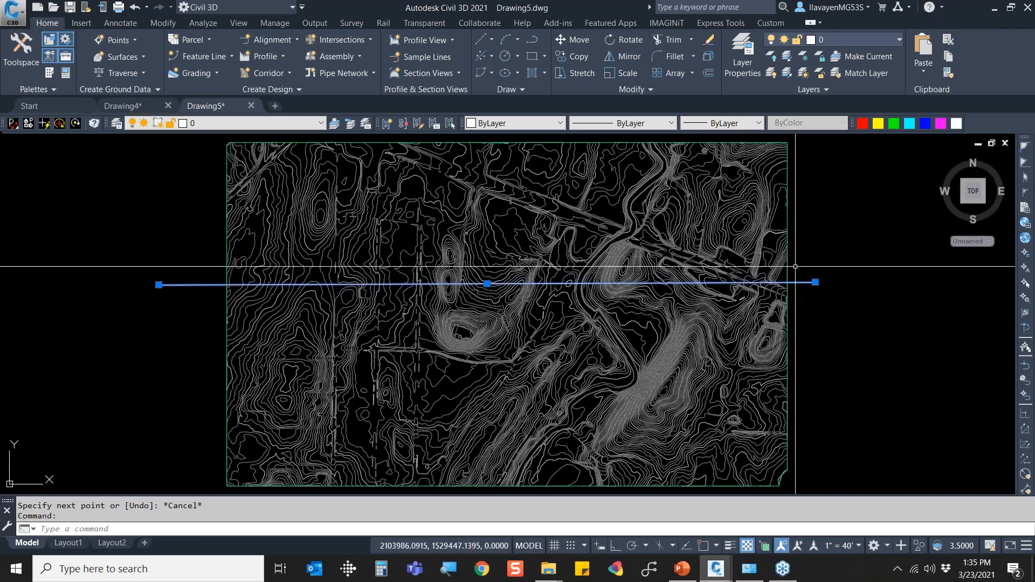
scroll(790, 248, down, 2)
middle_drag(787, 242, 571, 230)
right_click(600, 240)
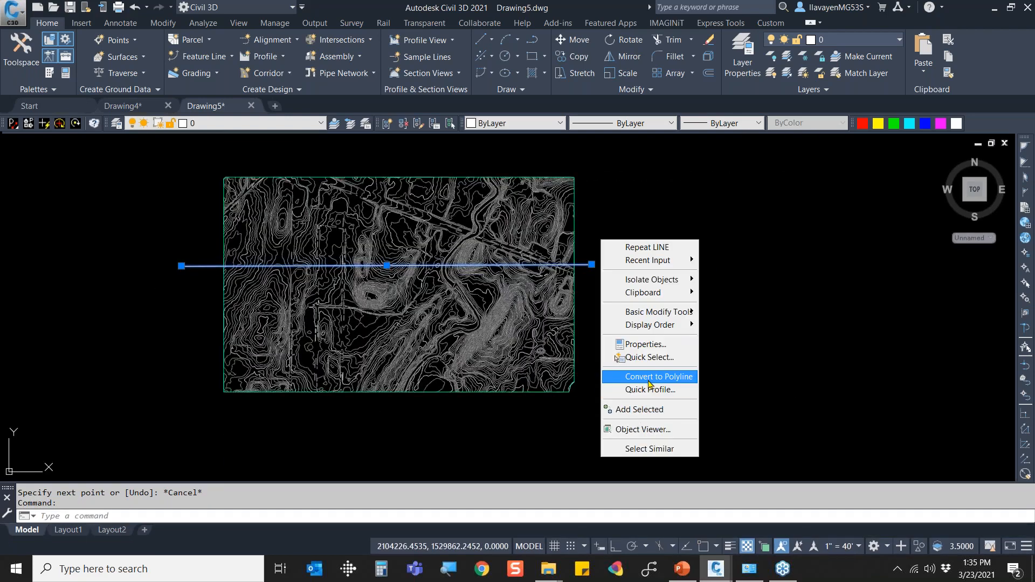
click(648, 390)
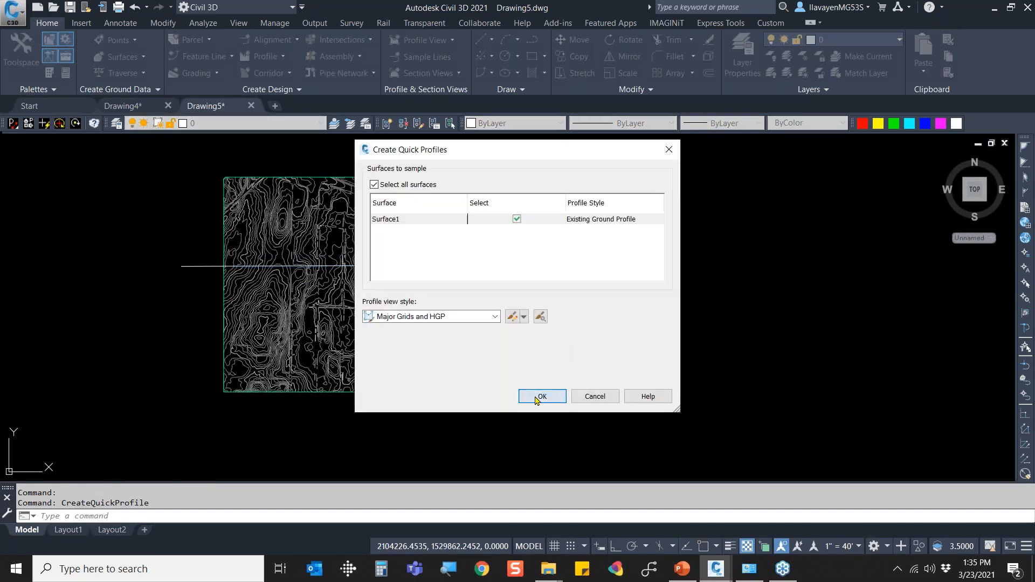
click(542, 395)
click(620, 276)
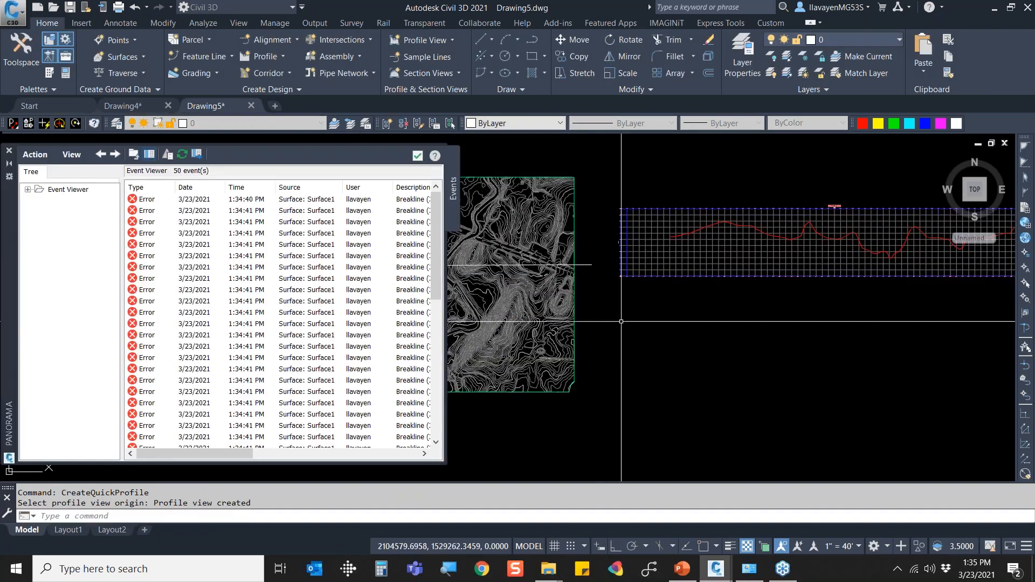
click(418, 156)
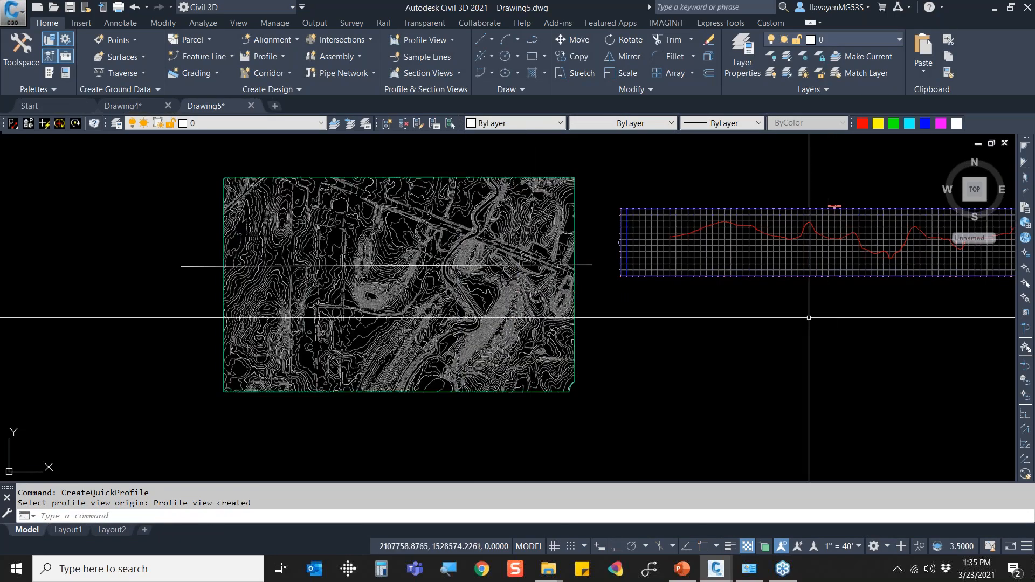
scroll(701, 325, down, 2)
scroll(695, 324, up, 2)
middle_drag(700, 323, 618, 323)
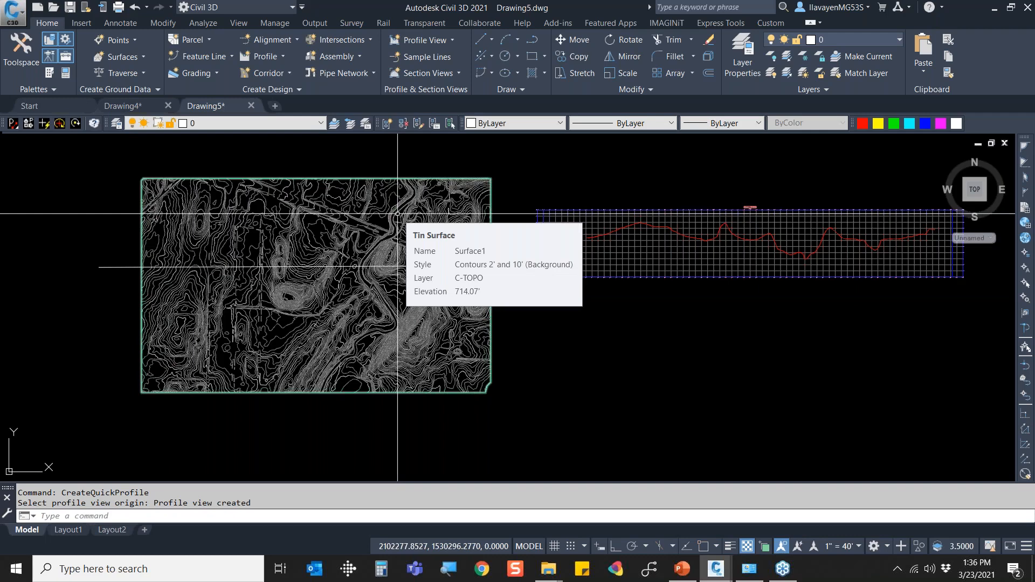
click(362, 77)
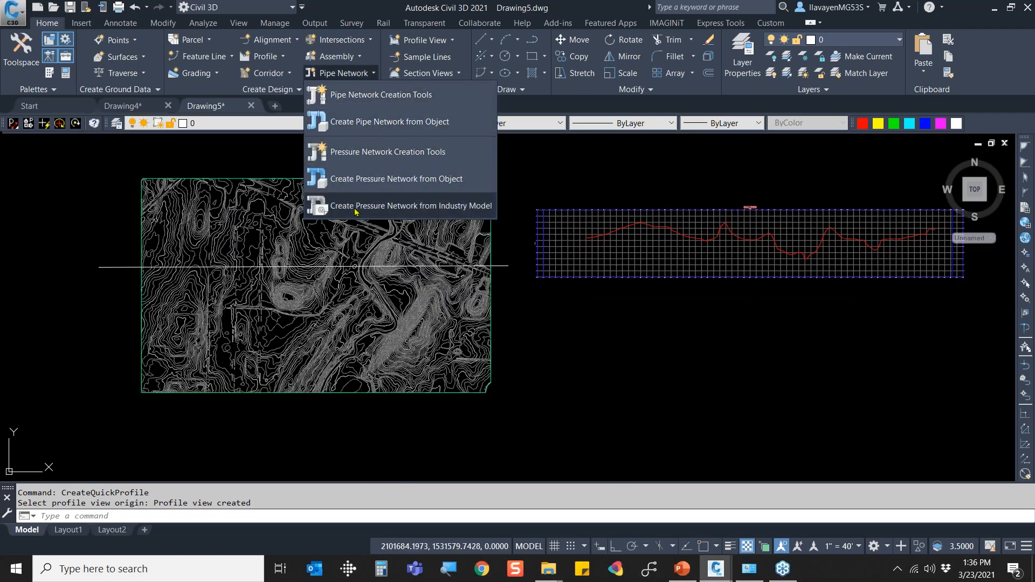
click(137, 60)
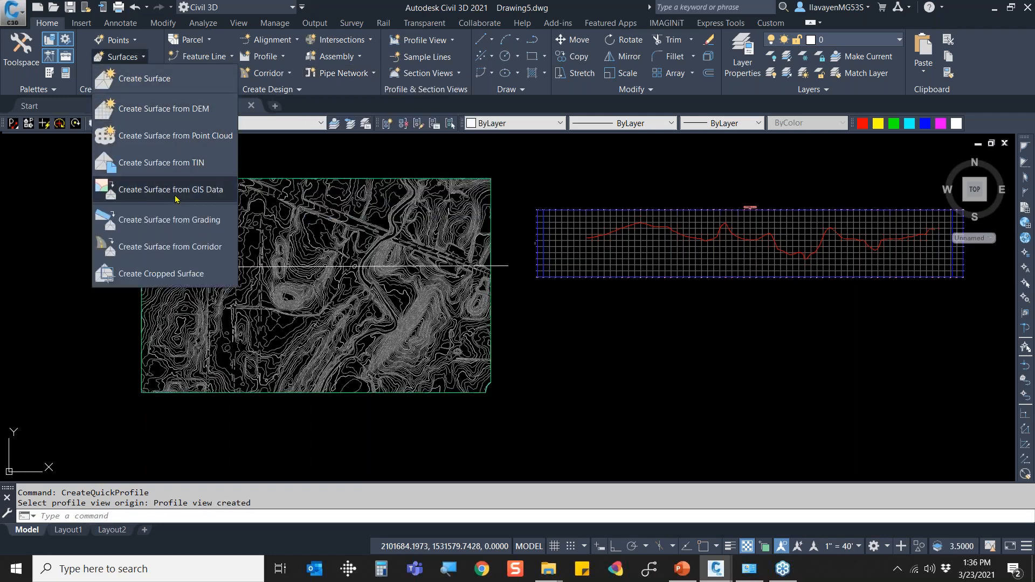
click(338, 76)
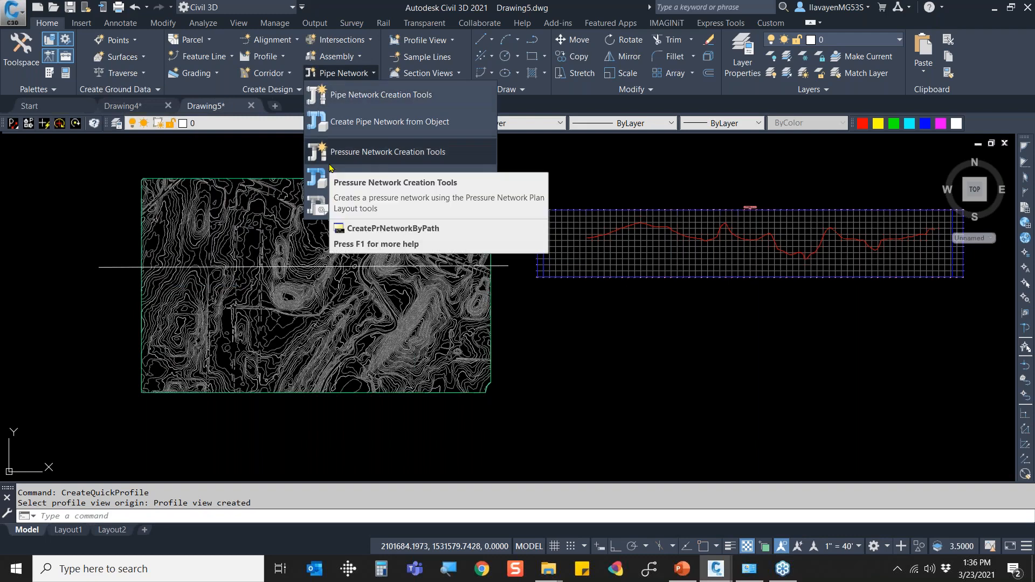
Start a new drawing from the _Autodesk Civil 3D (Imperial) NCS.dwt template.
click(11, 13)
click(11, 13)
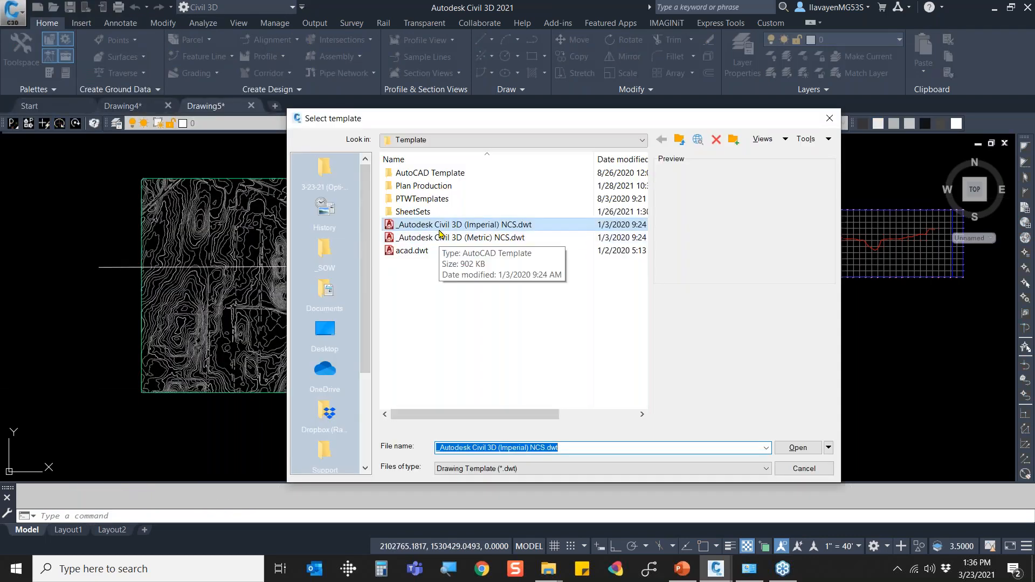
double_click(440, 230)
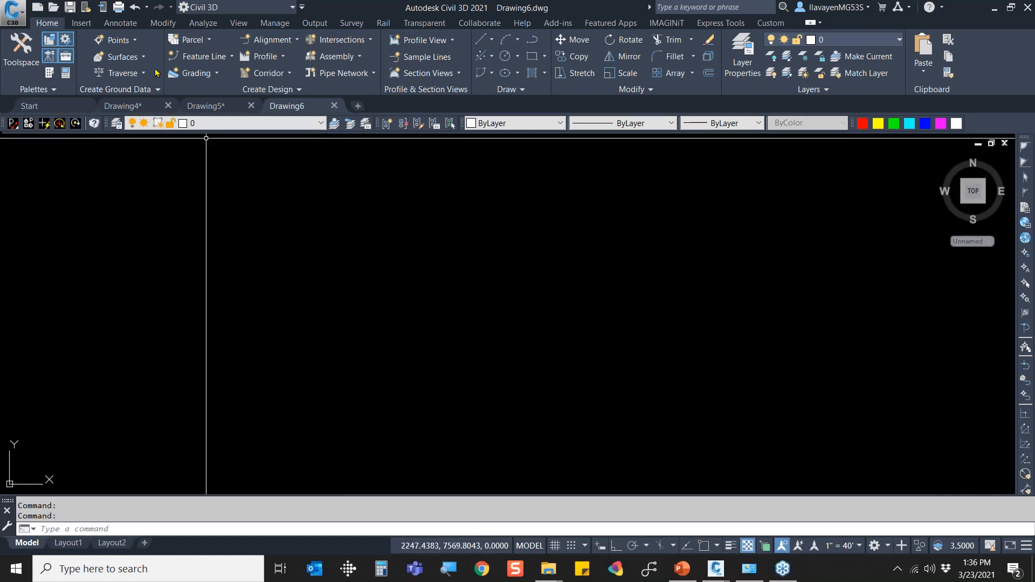
Start a GIS data import for pipe networks and connect to the SHP folder C:\z_Work_Stuff\Map 3D Docs\Pipes.
click(82, 22)
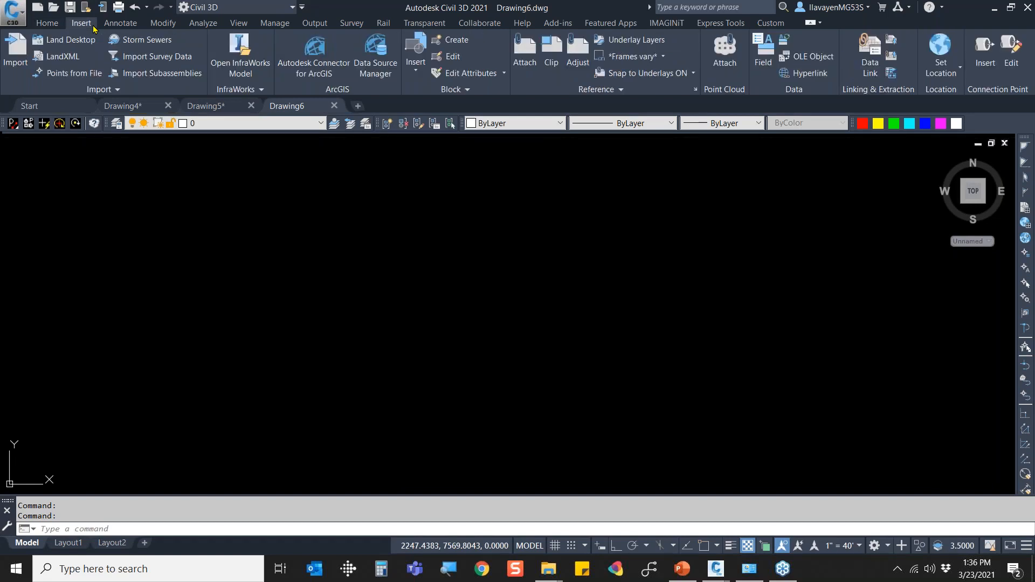
click(114, 90)
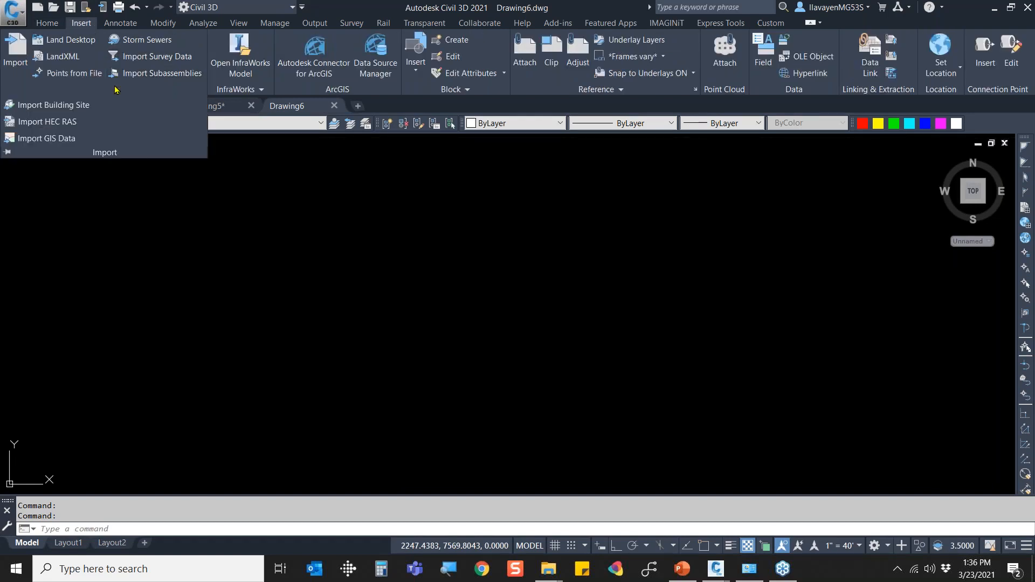
click(53, 126)
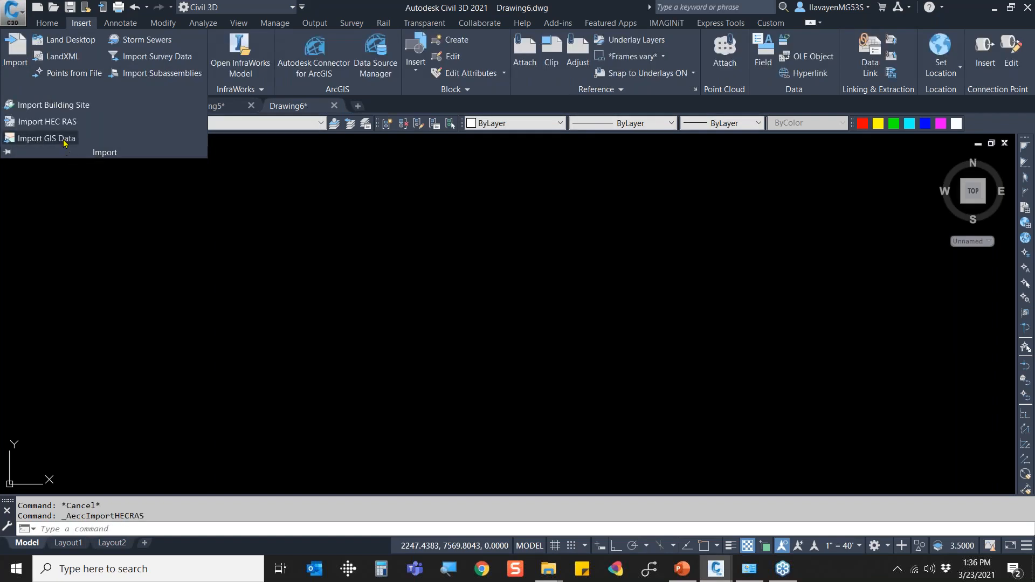
click(47, 138)
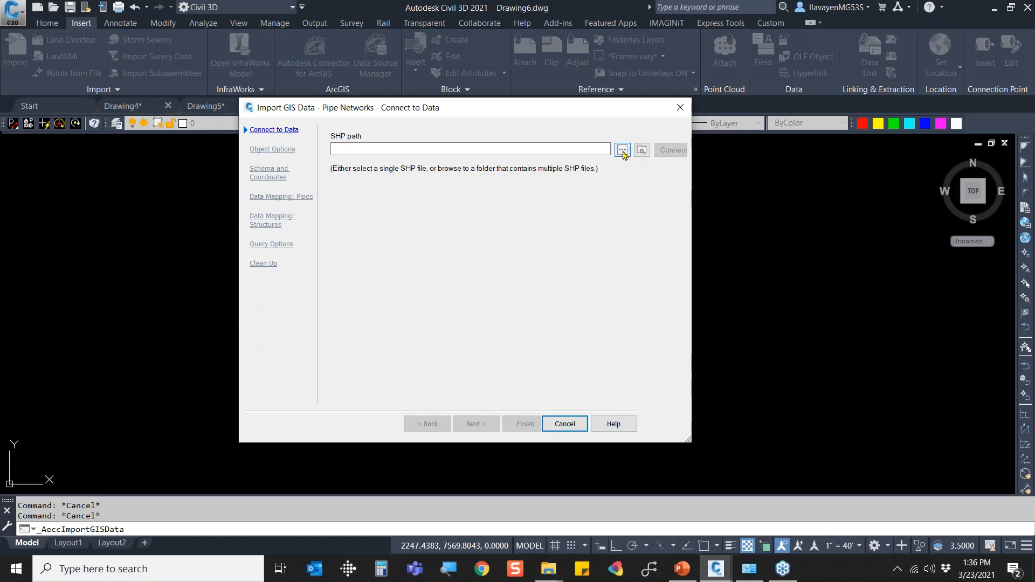
click(641, 151)
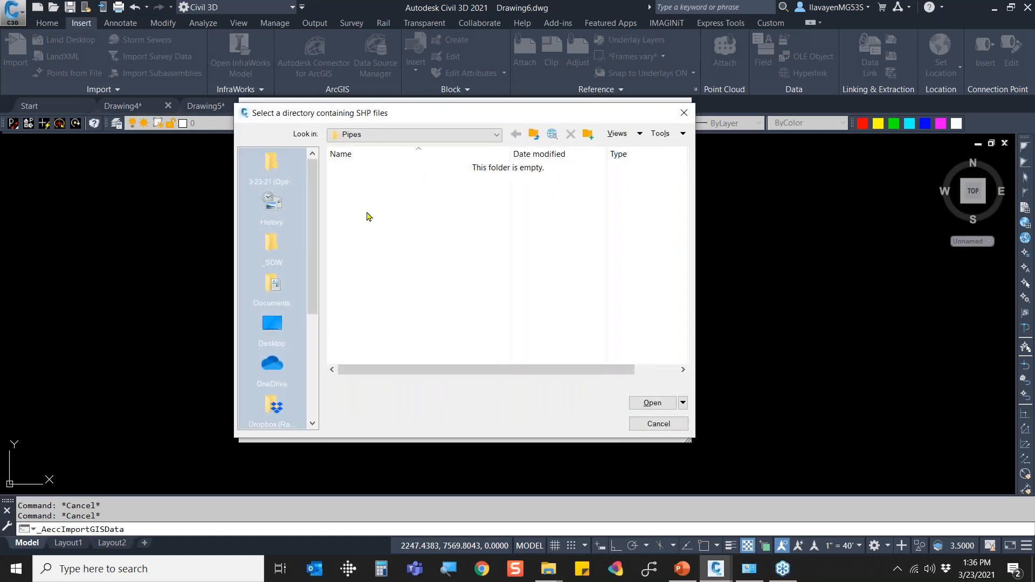
click(643, 403)
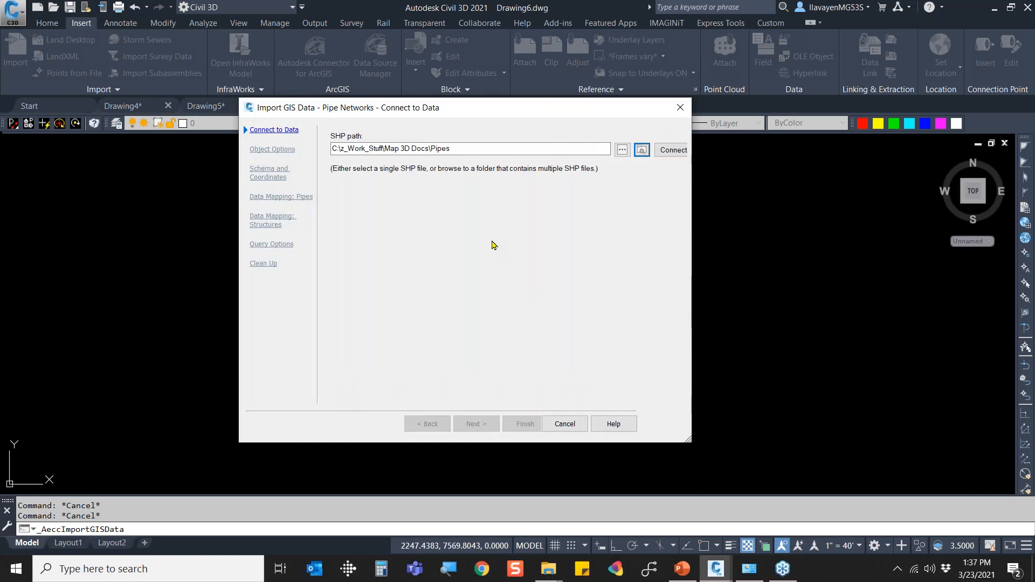
click(672, 151)
click(477, 425)
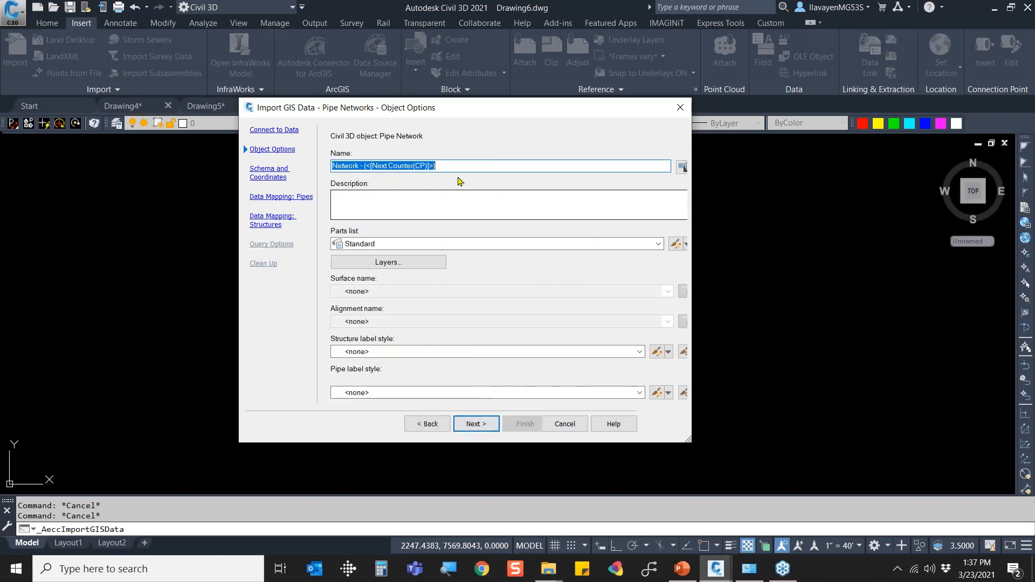
Assign the Sanitary Sewer parts list to the network and accept the default schema and coordinate settings.
click(495, 245)
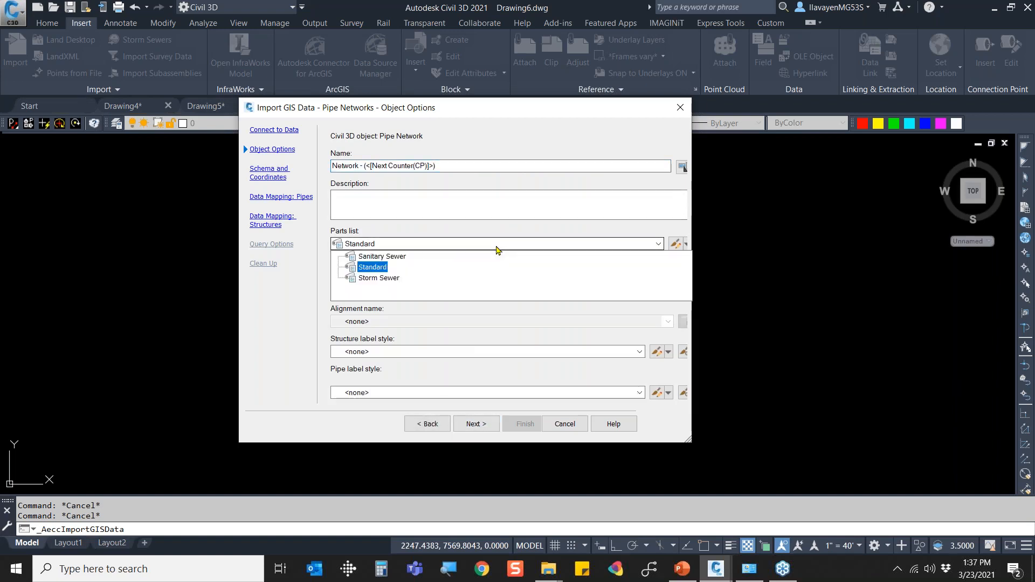
click(399, 256)
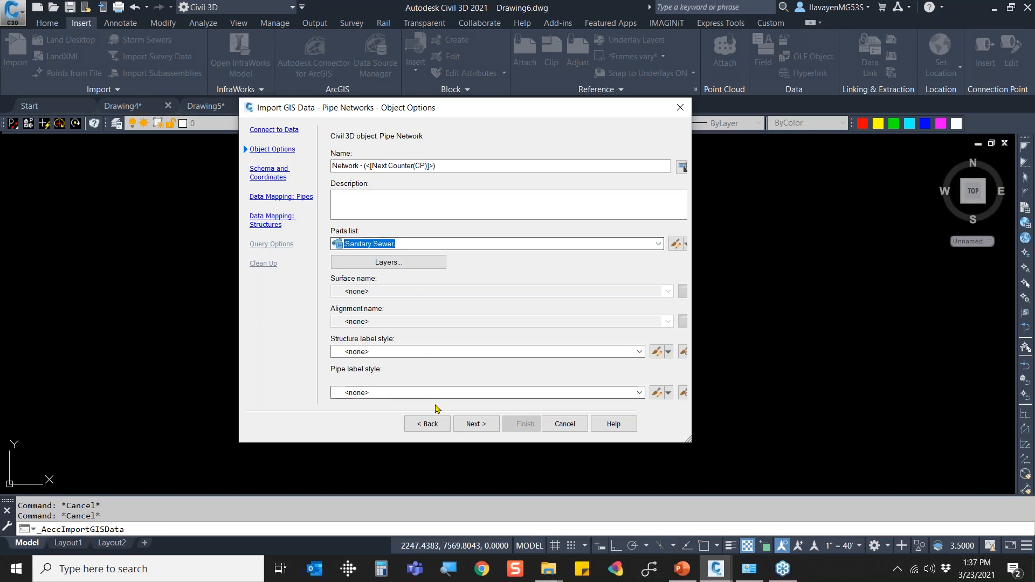
click(434, 352)
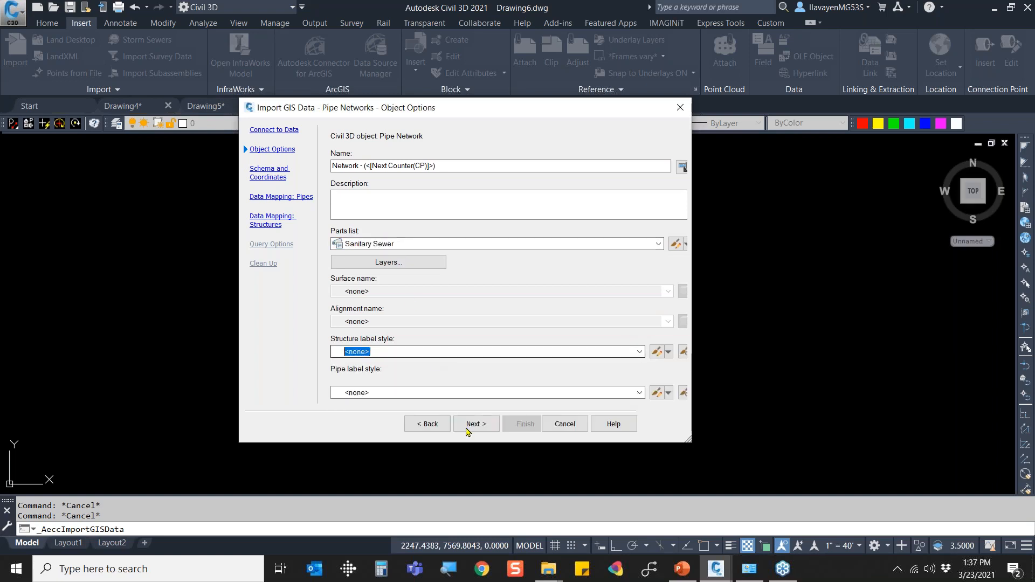
click(477, 425)
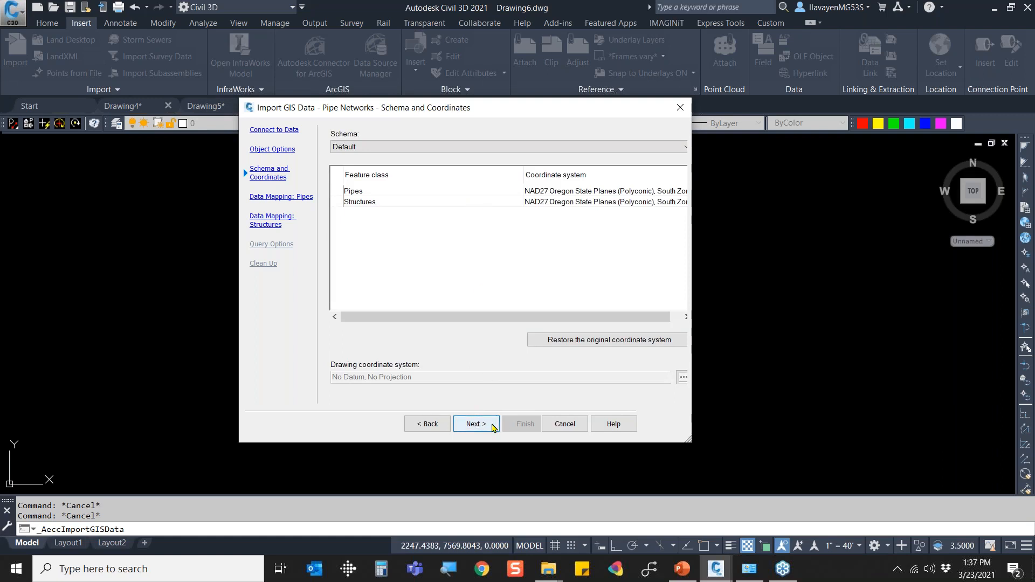
click(471, 423)
Add the Default:Pipes feature class to the pipe data mapping with the Circular pipe shape.
click(408, 154)
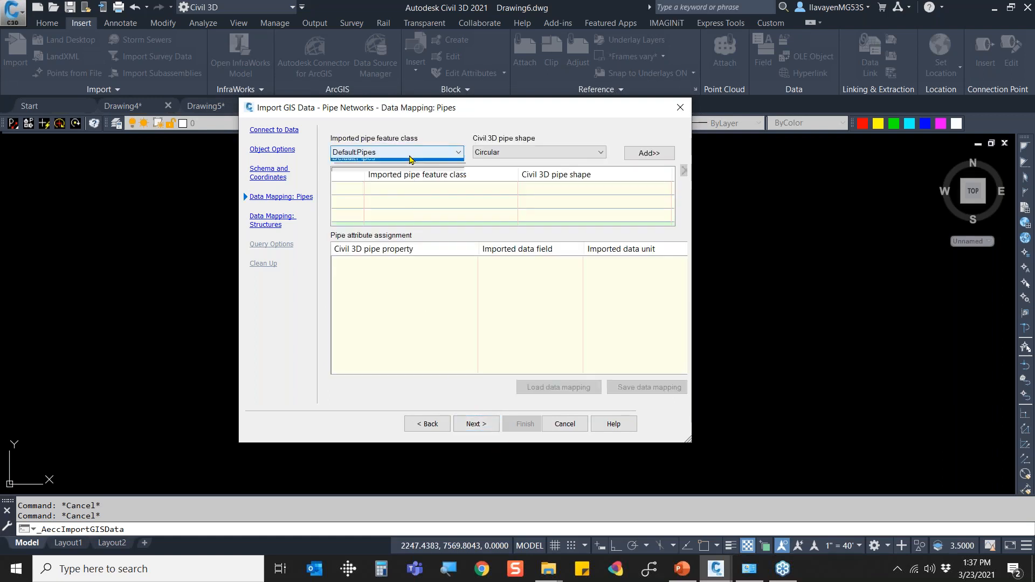
click(490, 157)
click(646, 155)
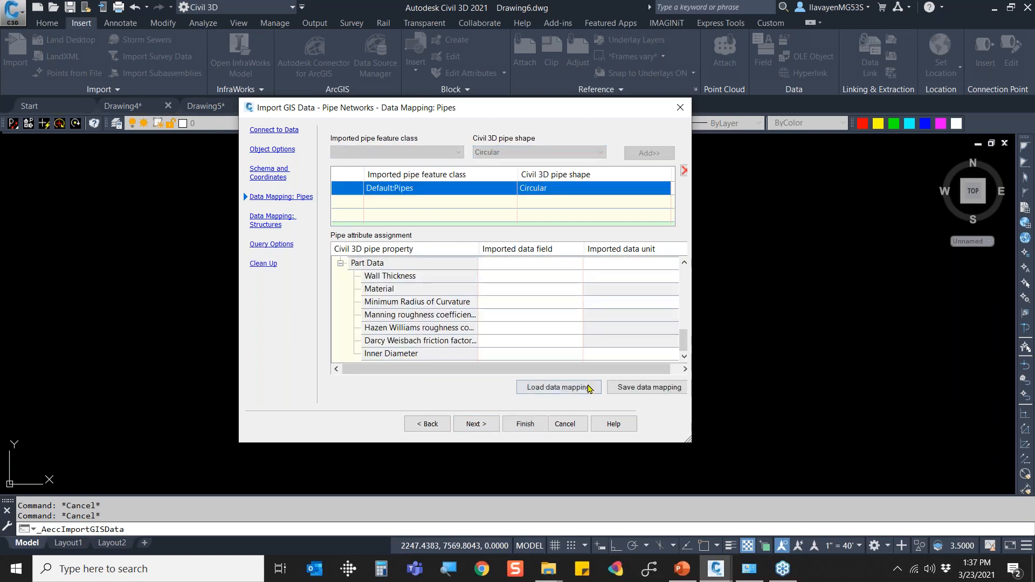
Check the imported fields available for Material, then enlarge the import dialog and review the pipe attribute assignments.
click(548, 289)
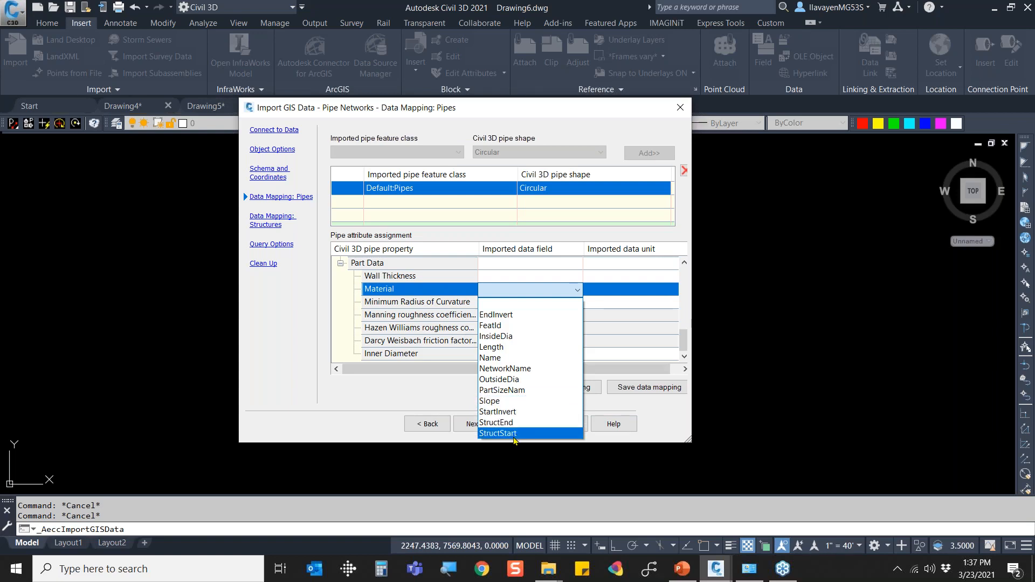
click(698, 453)
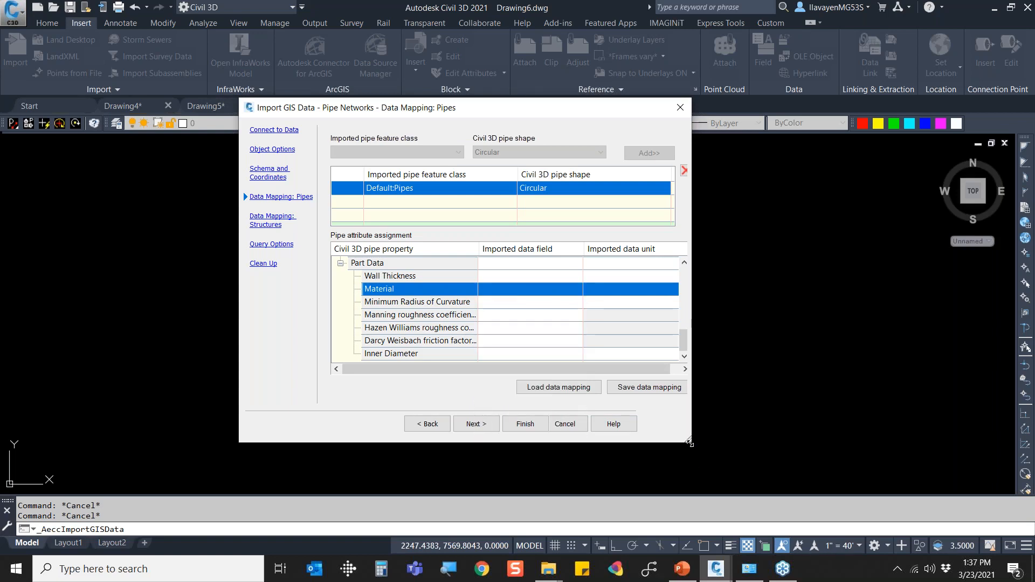
drag(690, 437, 702, 525)
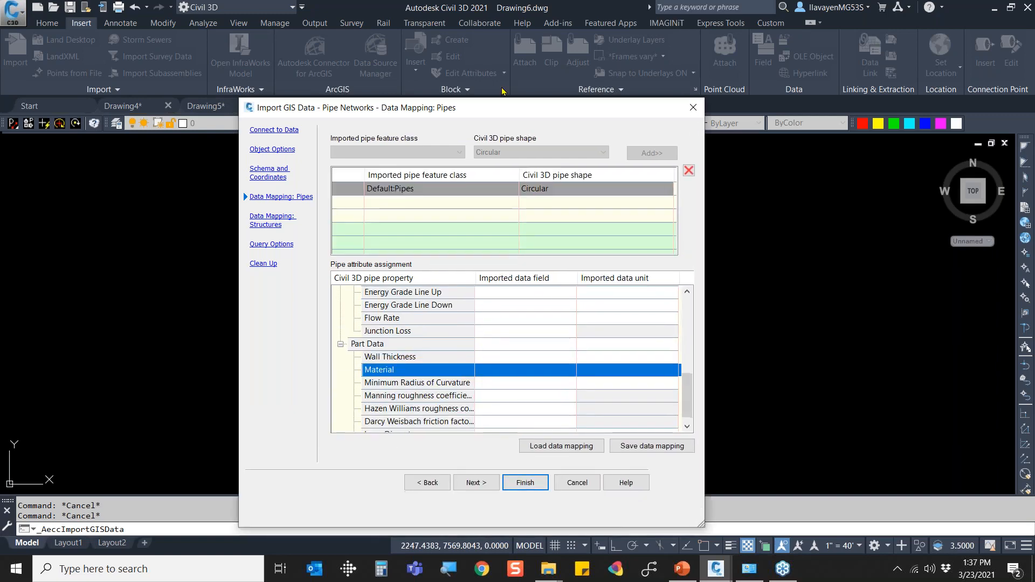
drag(497, 108, 484, 79)
scroll(479, 366, up, 8)
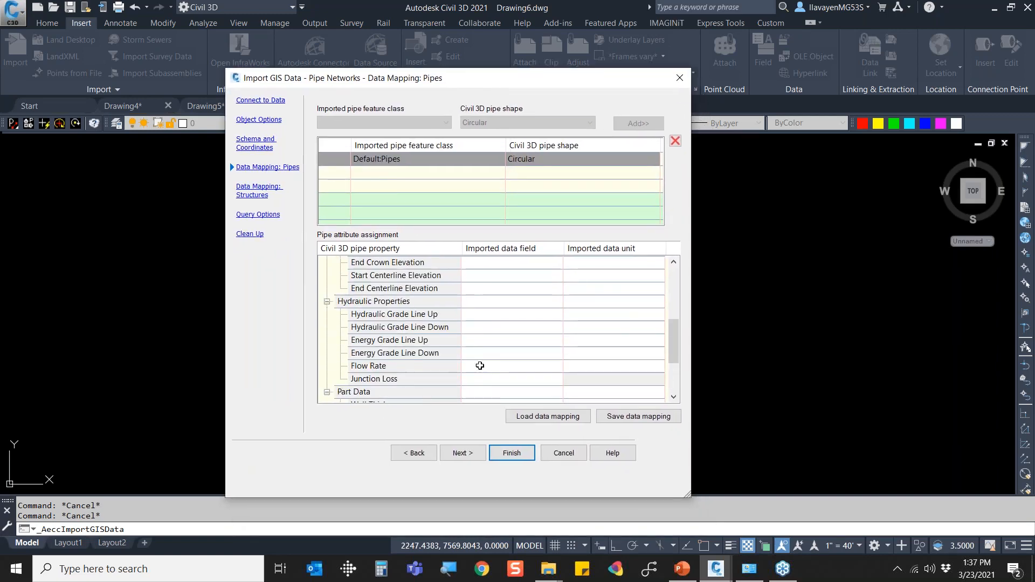
scroll(526, 318, down, 2)
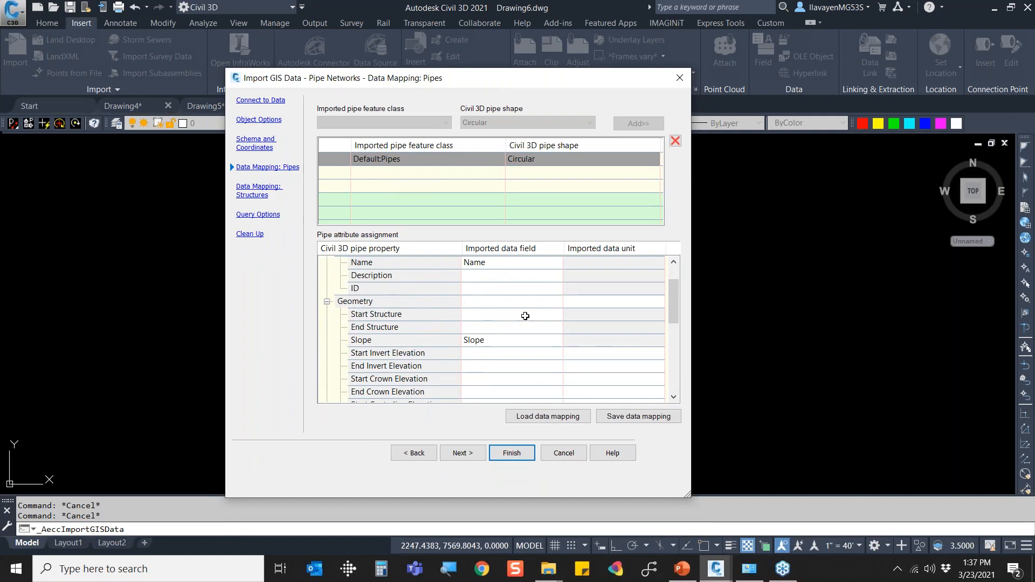
Map the pipe Start Structure property to the StructStart field and End Structure to StructEnd.
click(526, 276)
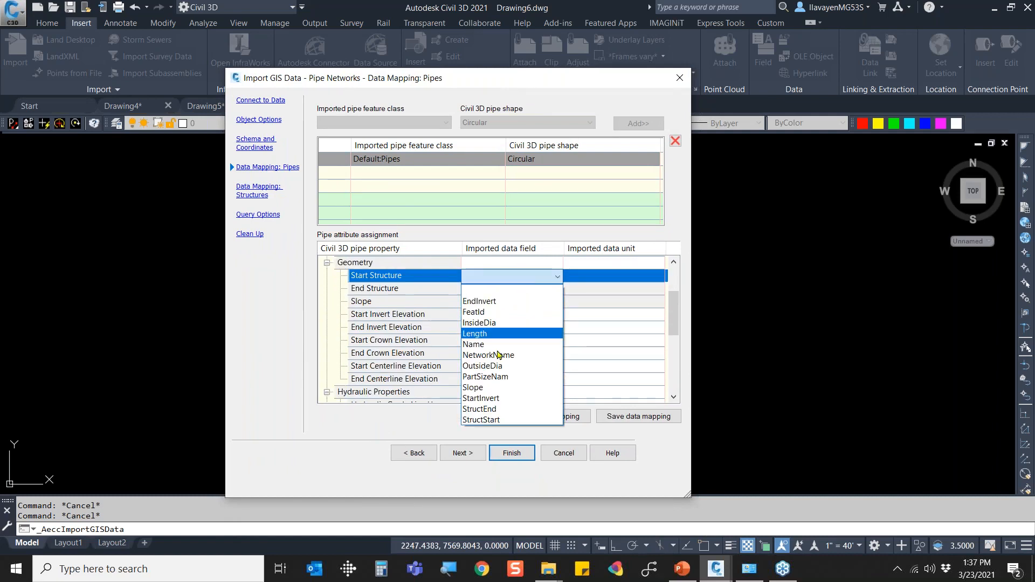
click(481, 420)
click(478, 289)
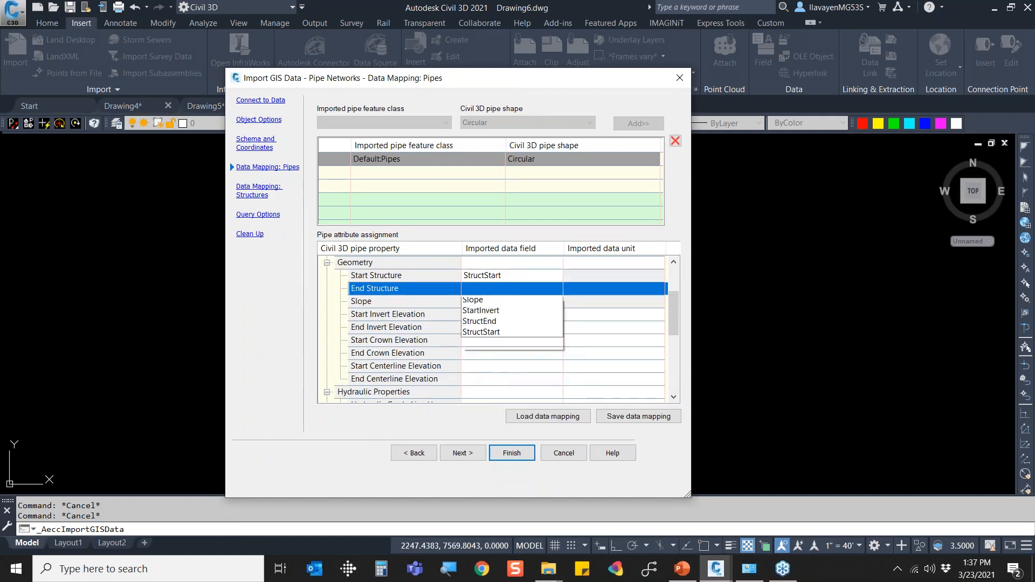
click(480, 422)
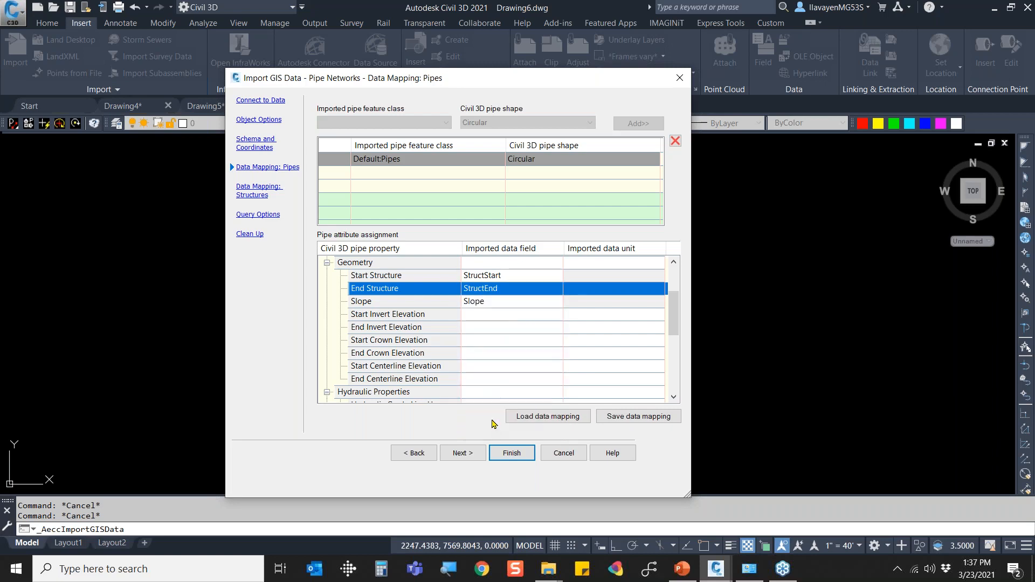
Map the pipe Start Invert Elevation to the StartInvert field and End Invert Elevation to EndInvert.
click(481, 315)
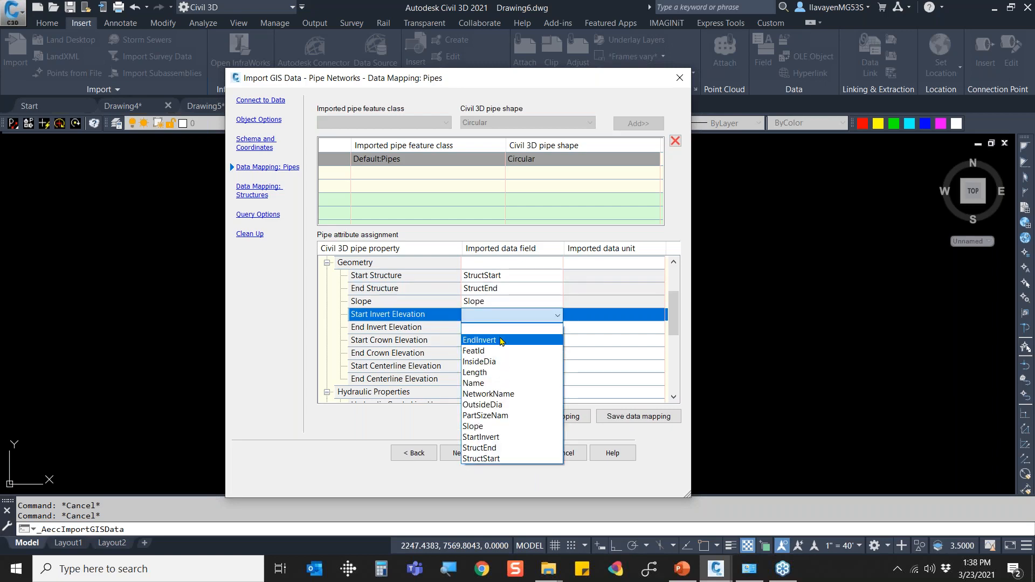
click(499, 437)
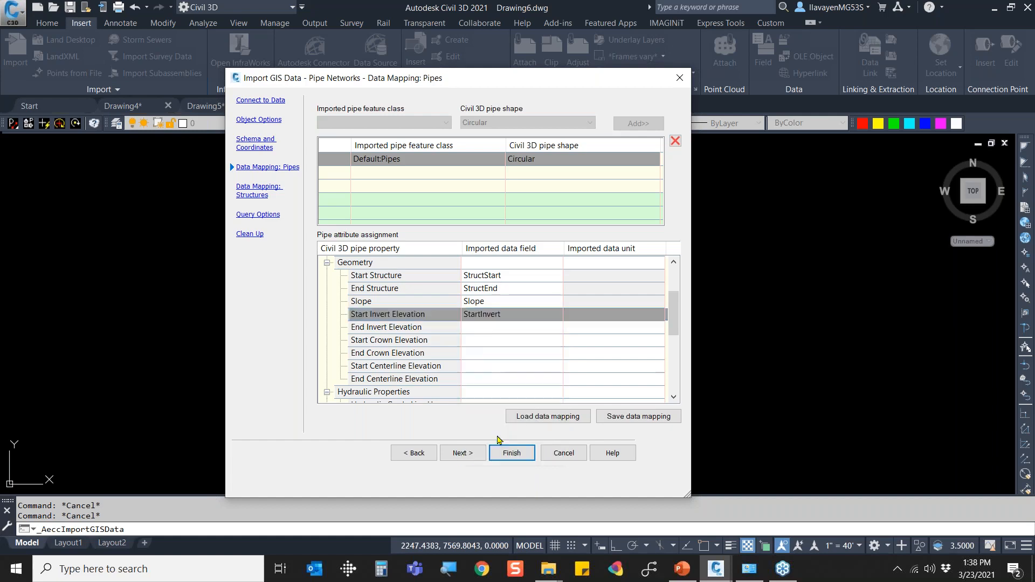
click(488, 328)
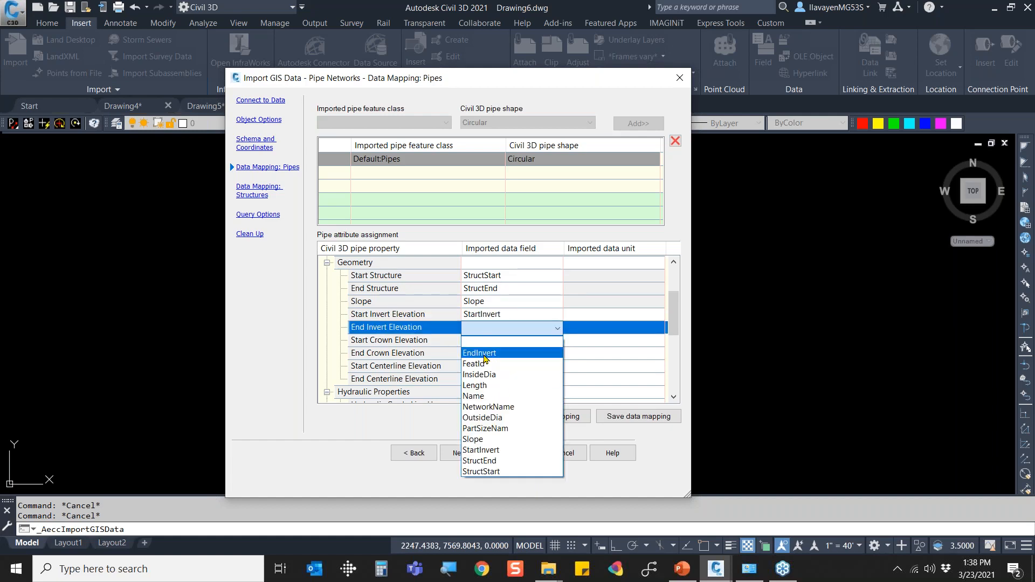
click(484, 355)
click(508, 330)
click(509, 330)
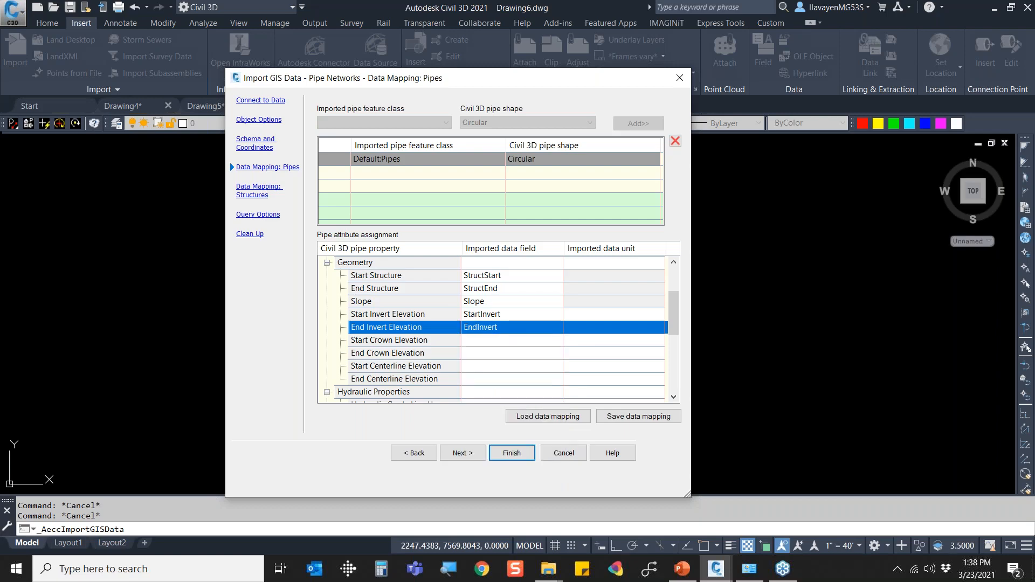
Finish the pipe mapping with the default inner diameter and add Default:Structures as a Cylindrical structure shape.
click(470, 453)
click(502, 263)
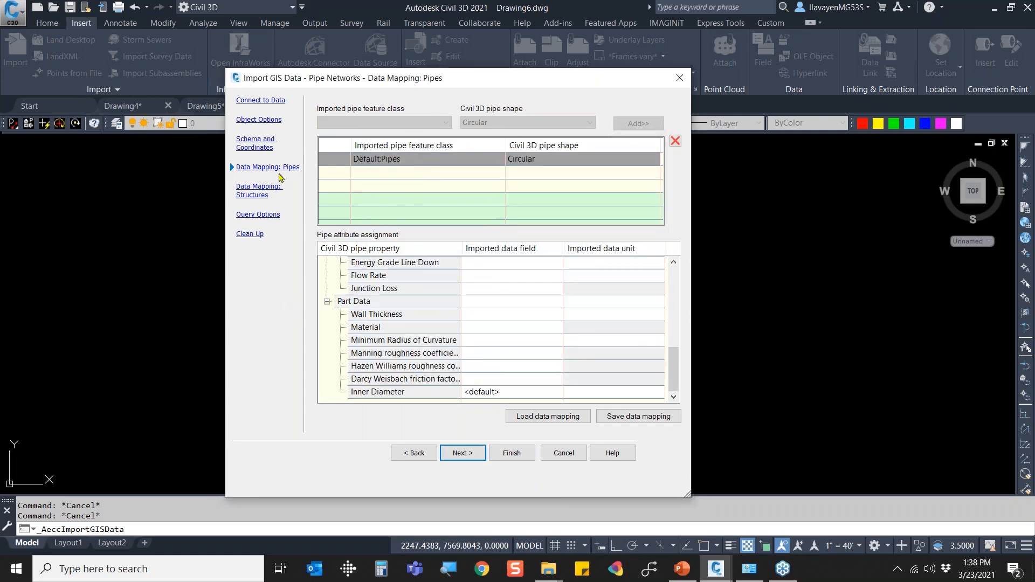
click(463, 453)
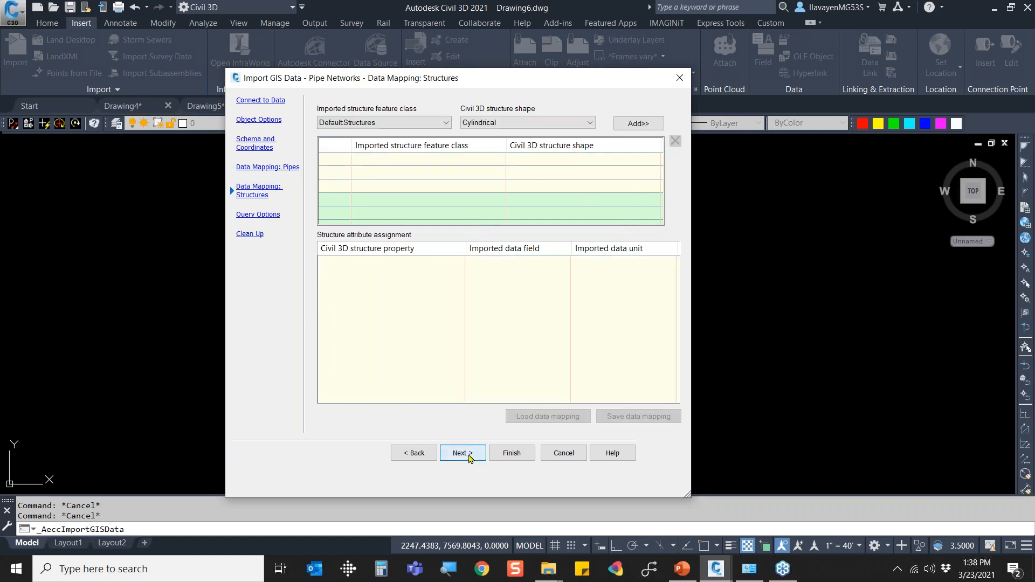
click(629, 125)
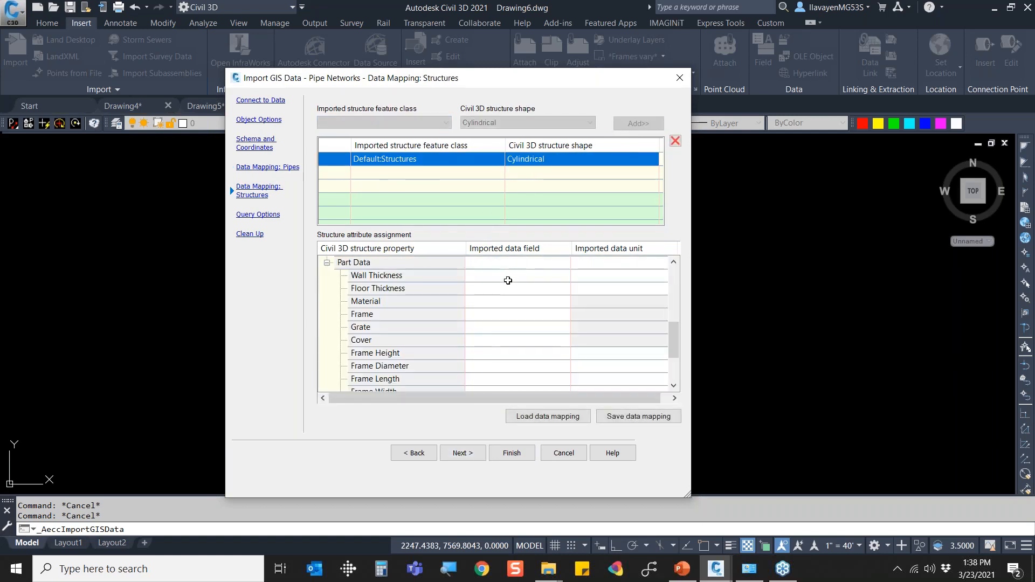
click(505, 280)
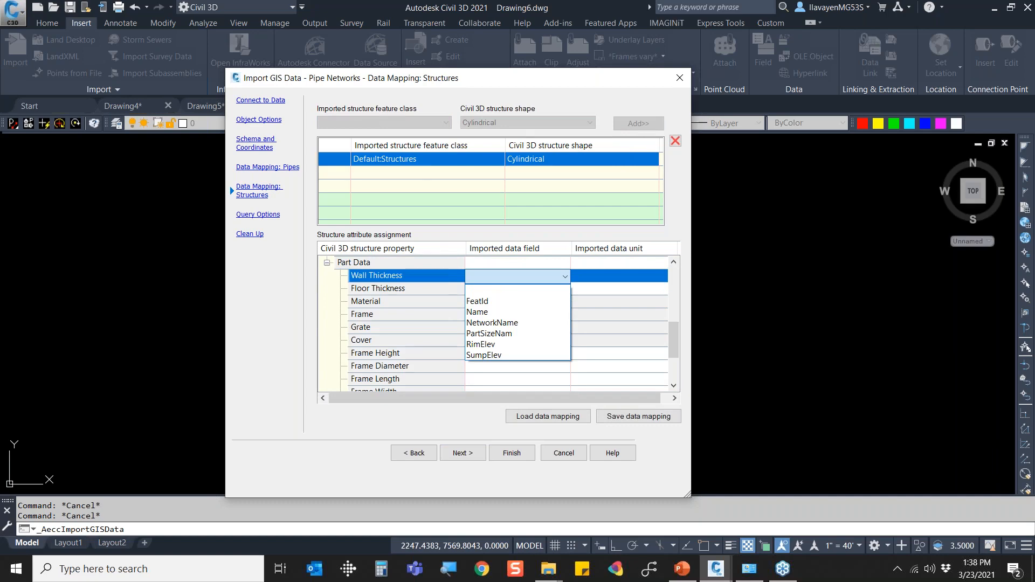
click(498, 356)
scroll(474, 316, down, 1)
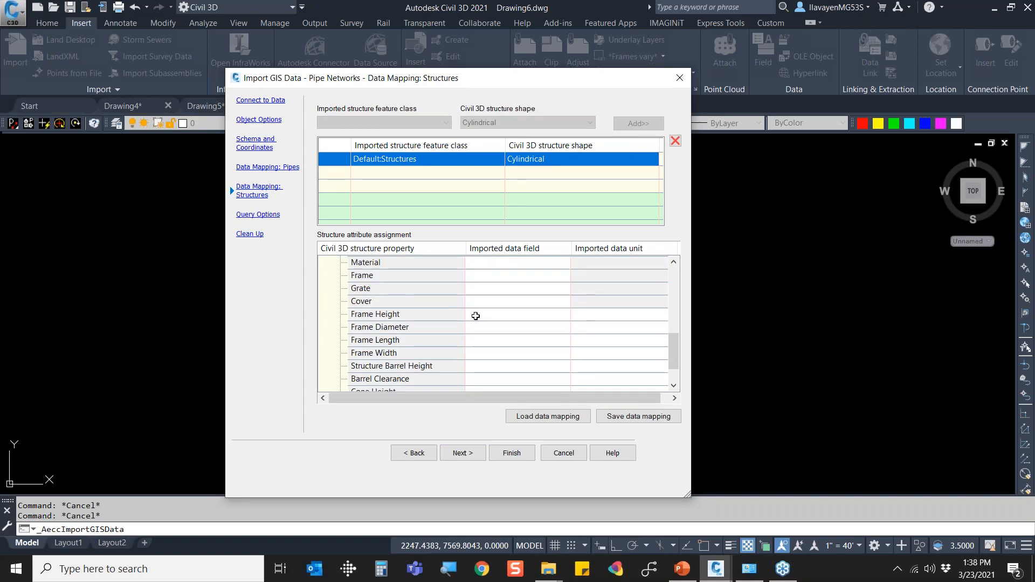
scroll(475, 290, up, 1)
scroll(474, 294, down, 2)
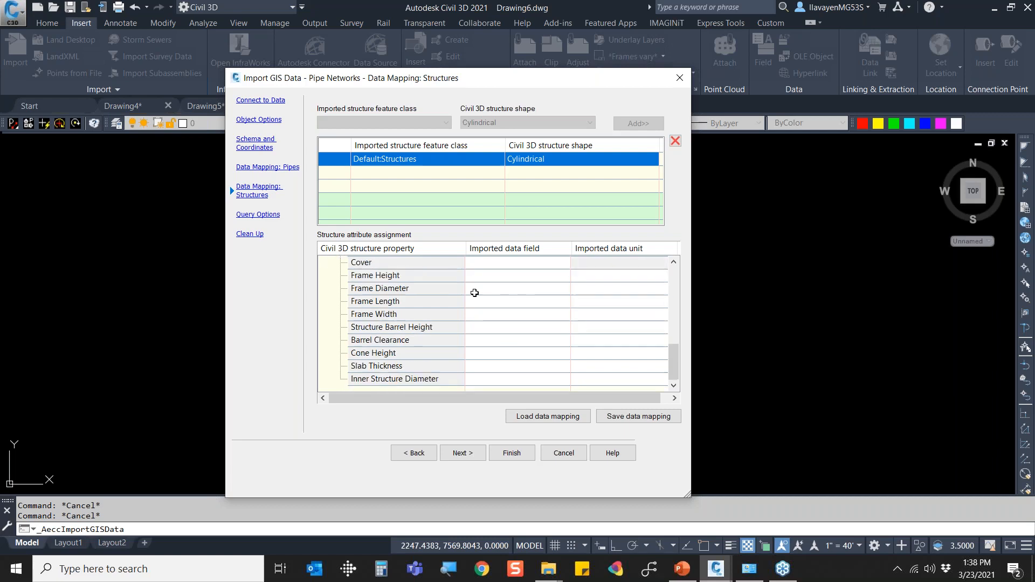
Map the structure Rim Elevation to the RimElev field and Sump Elevation to SumpElev.
scroll(474, 297, up, 6)
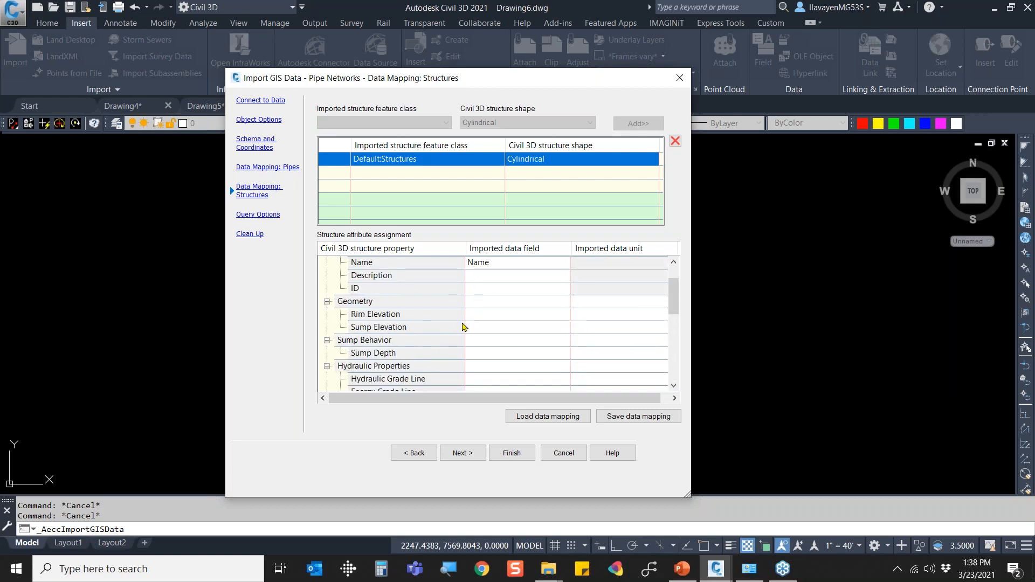
click(469, 313)
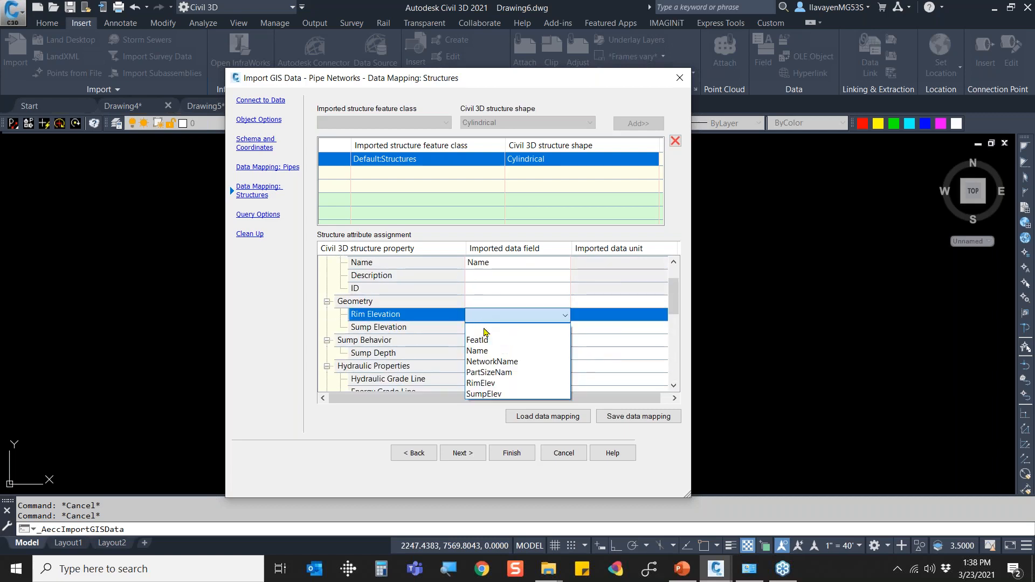
click(491, 379)
click(495, 327)
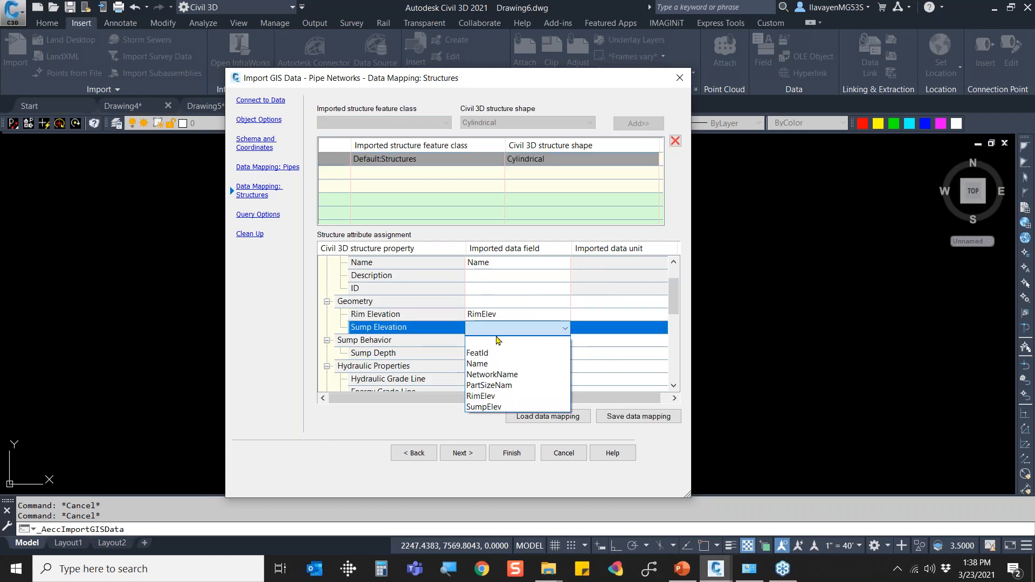
click(489, 408)
Assign the Name field to the structure Name property and review the remaining structure properties.
scroll(482, 340, up, 1)
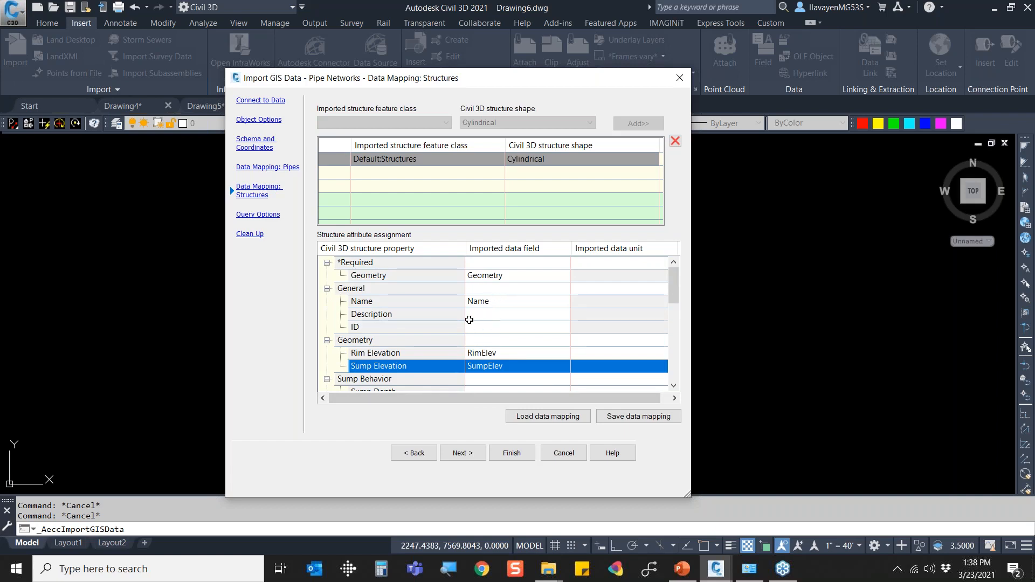
click(489, 302)
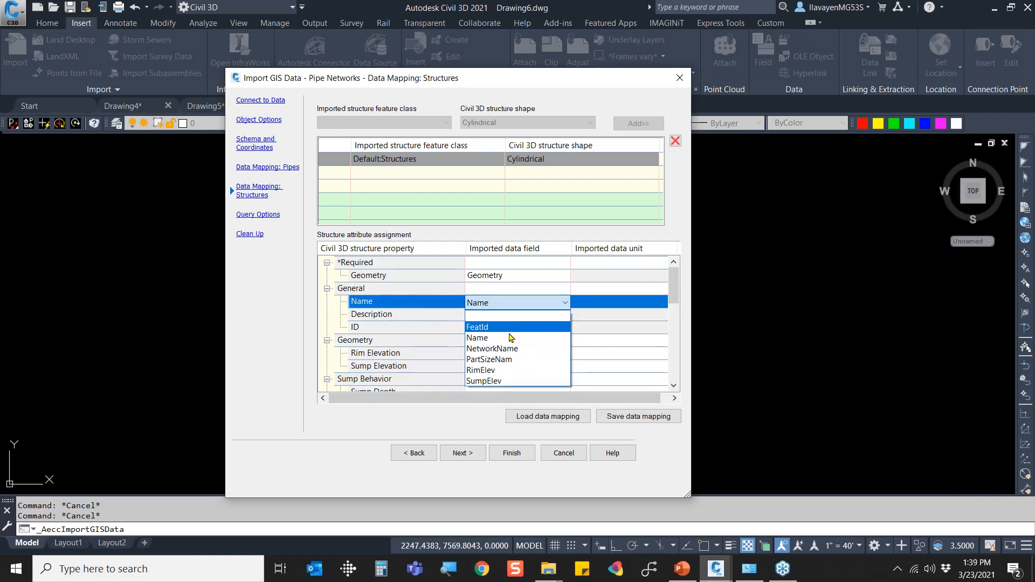
click(511, 338)
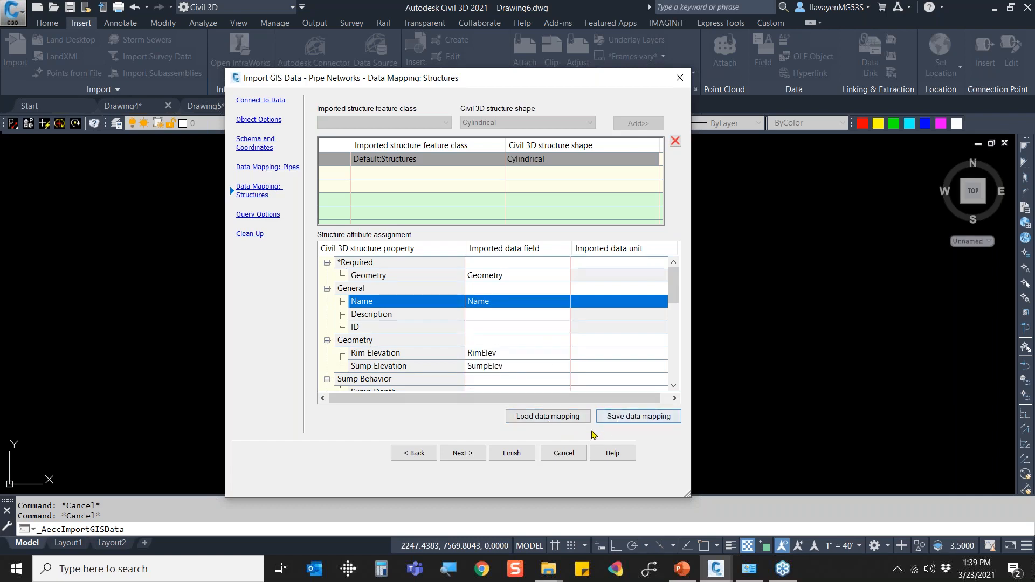
scroll(558, 329, down, 2)
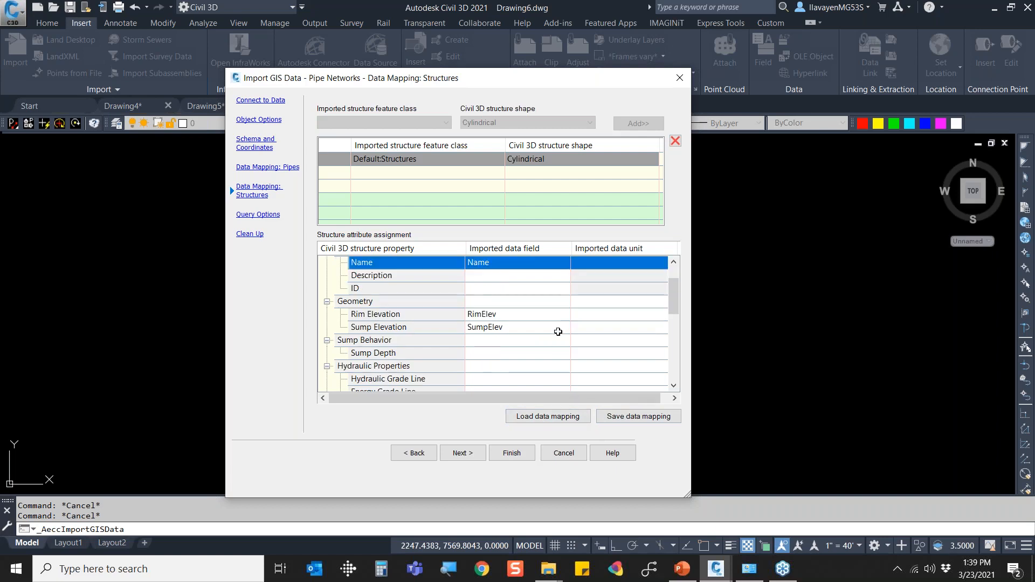
scroll(558, 332, down, 1)
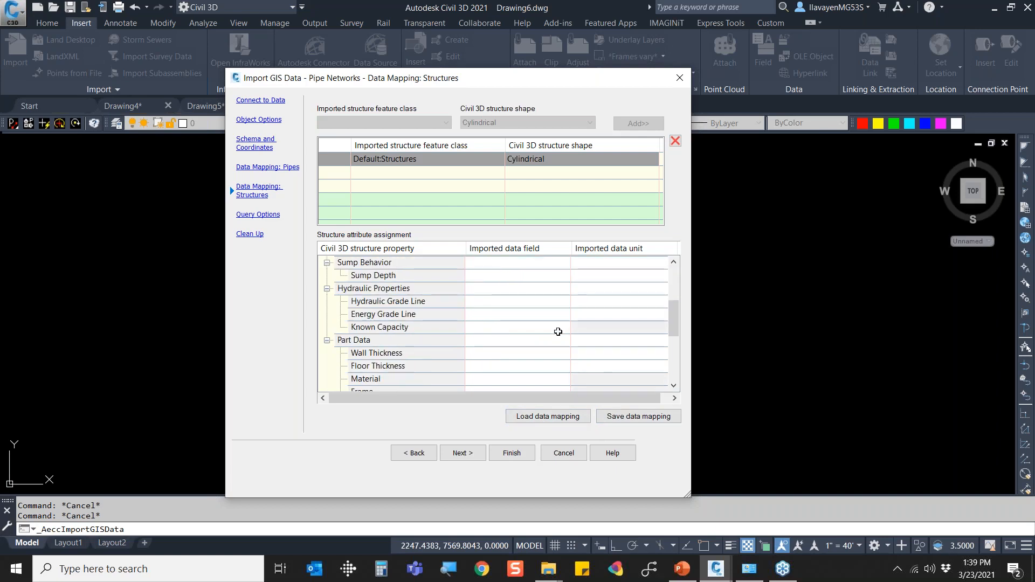
scroll(558, 331, down, 2)
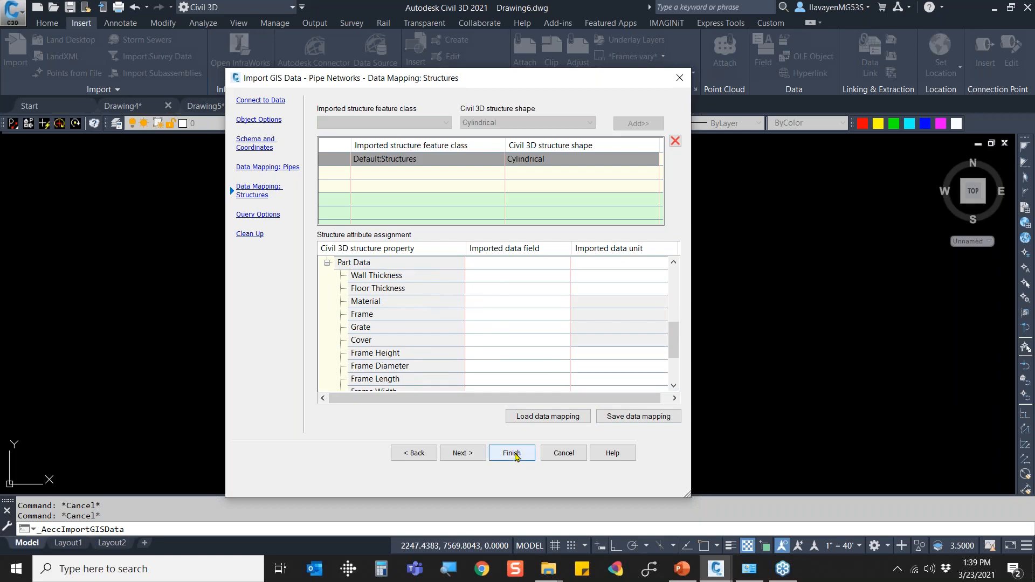
Import all GIS data with the pipe and structure snap tolerance of 0.0015 feet enabled, and dismiss the event log.
click(465, 453)
click(465, 258)
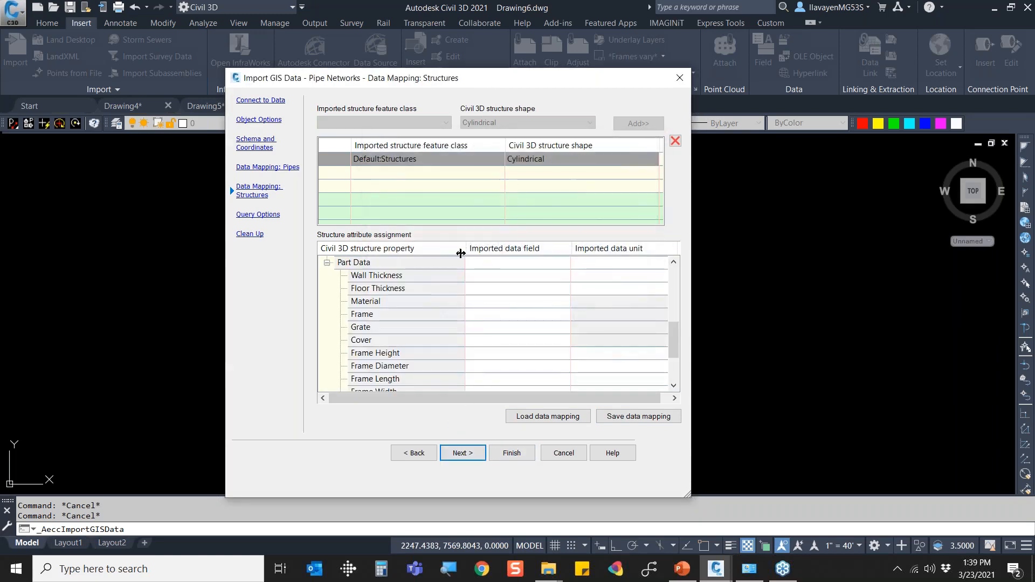
click(463, 453)
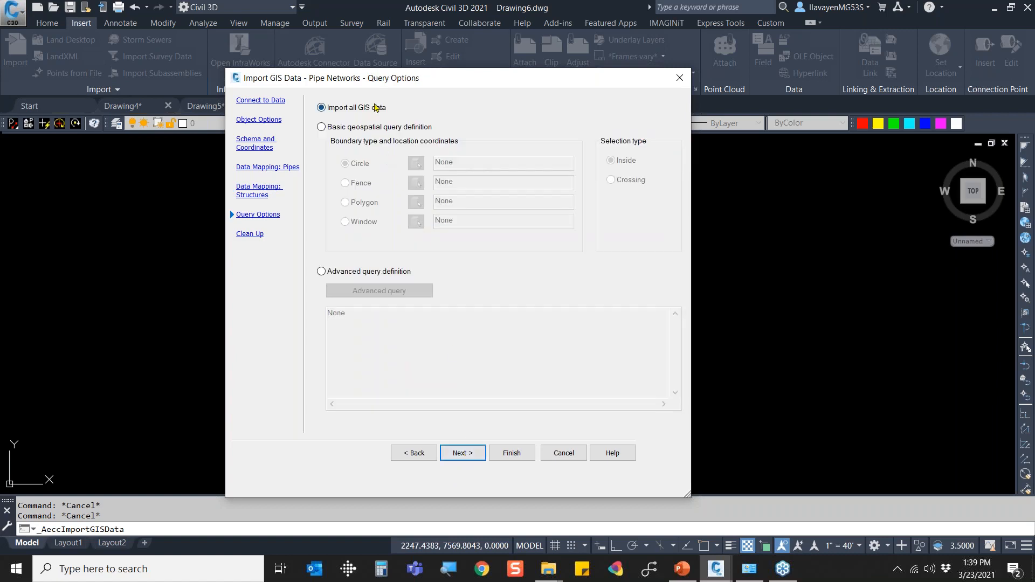
click(462, 453)
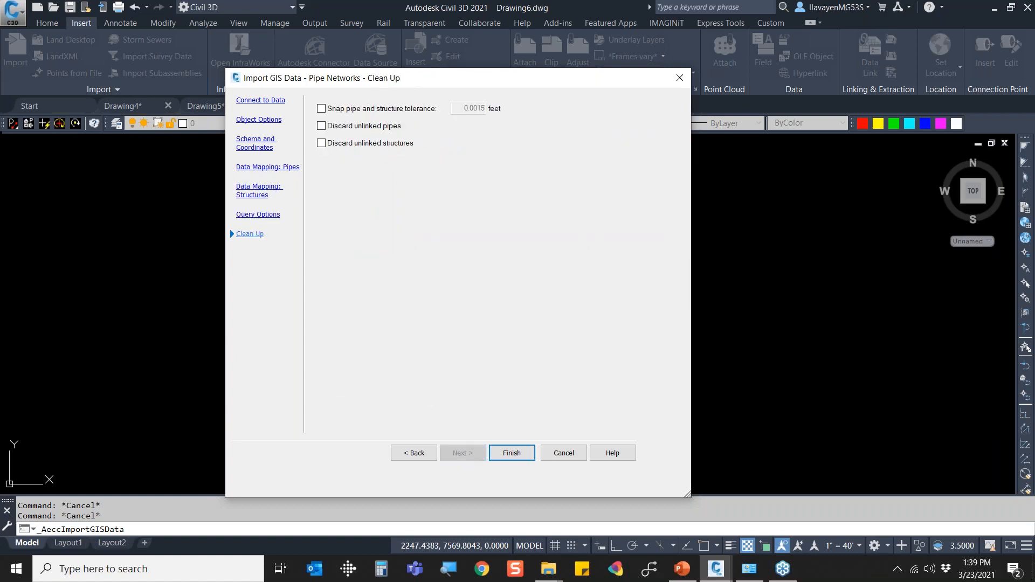
click(377, 110)
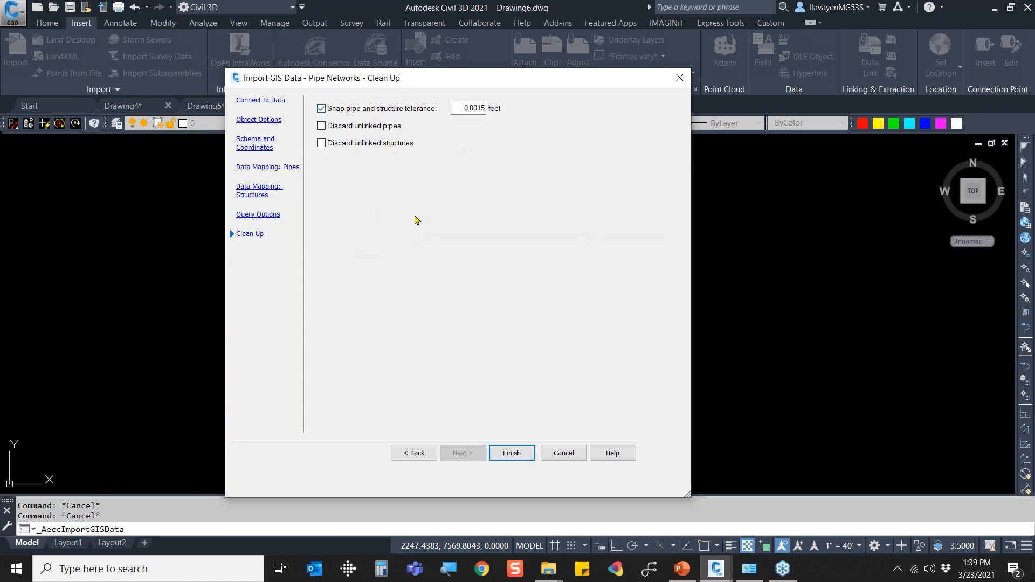
click(513, 457)
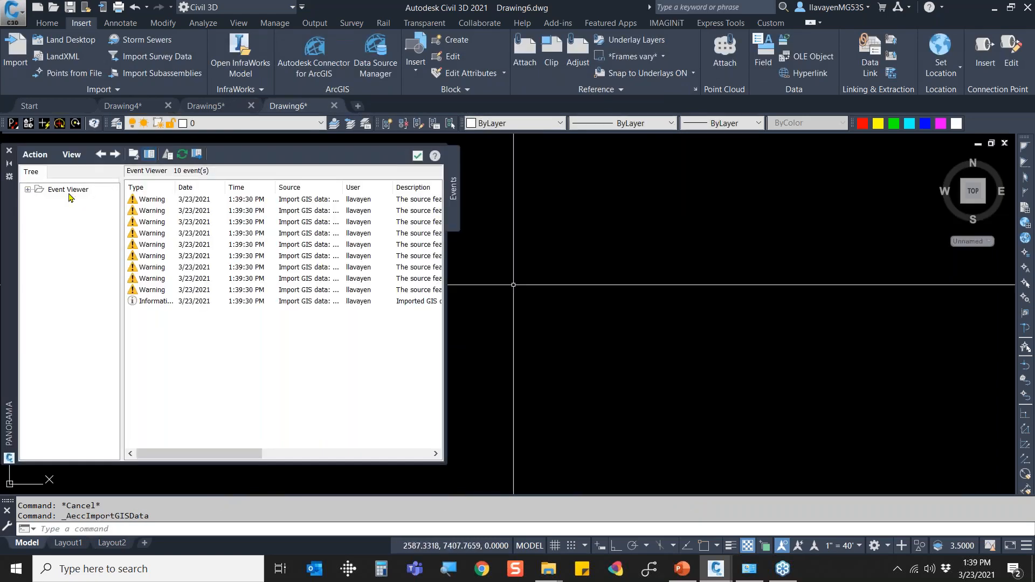
click(8, 151)
Display the Toolspace, expand the drawing's pipe networks and zoom to Network - (1).
click(47, 23)
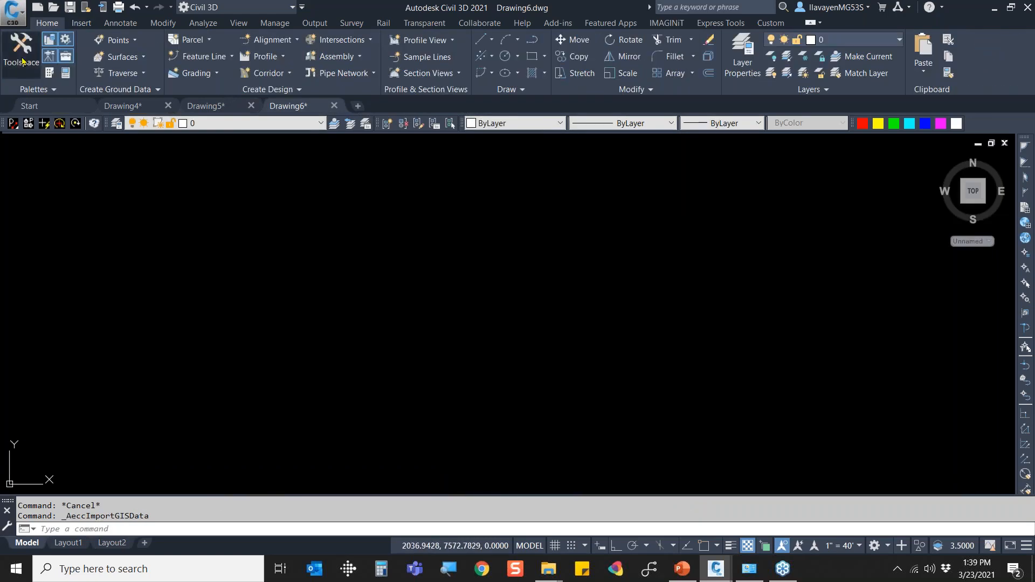
click(21, 51)
click(264, 190)
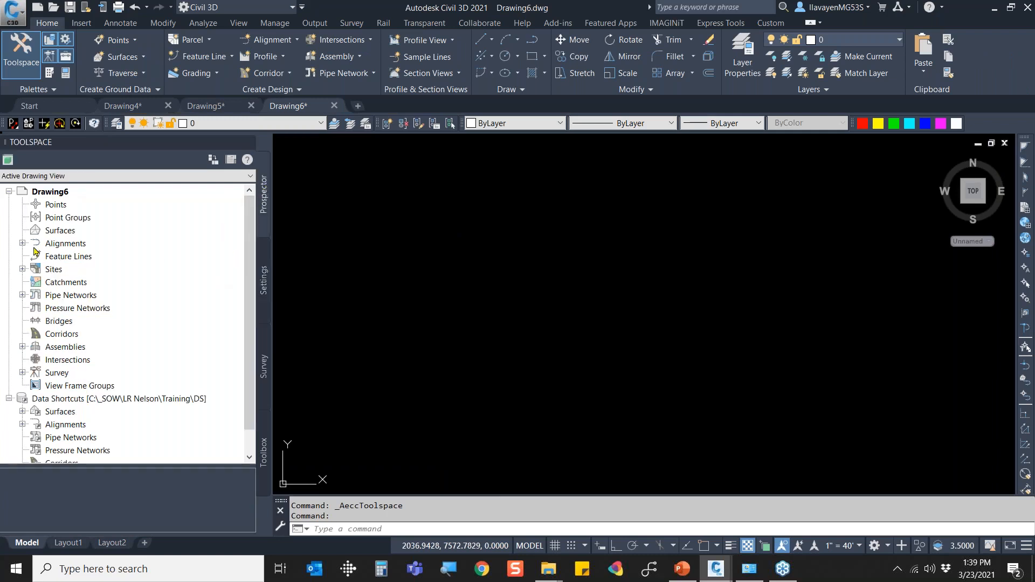
click(23, 296)
click(36, 308)
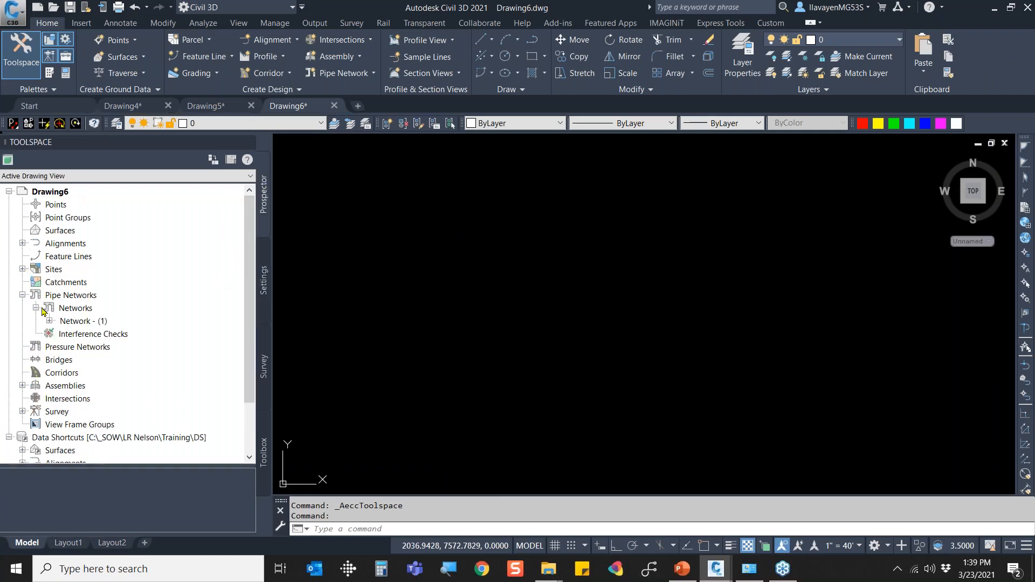
right_click(114, 323)
click(153, 385)
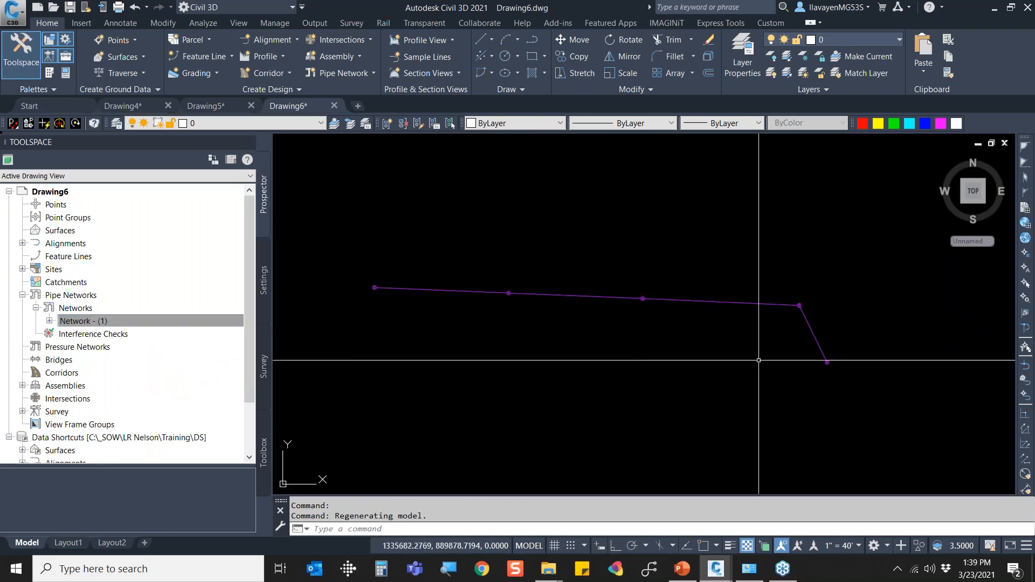
Select all pipes and structures of the imported network to check its parts, and clear the selection.
click(873, 393)
click(377, 238)
click(873, 415)
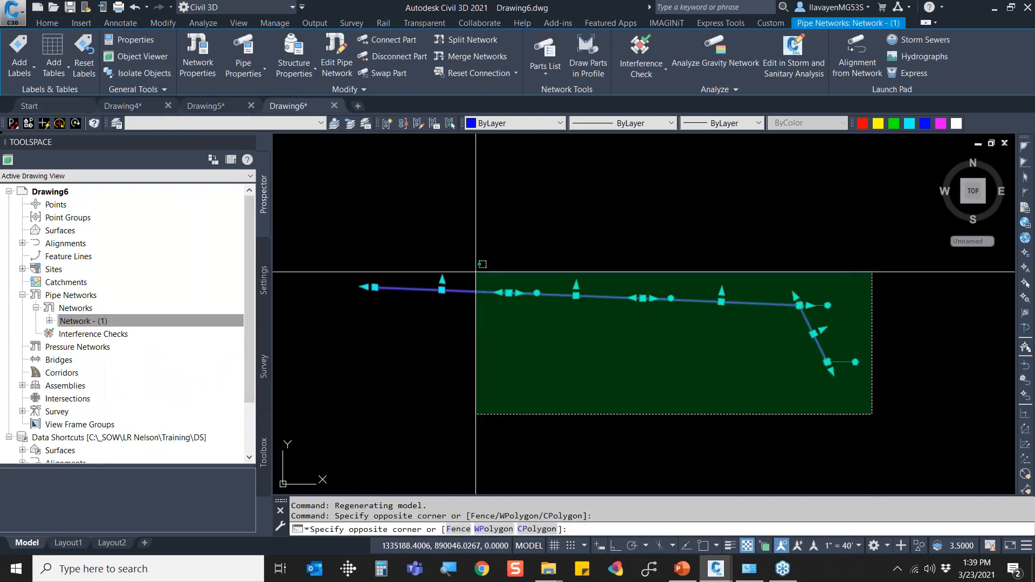
click(348, 261)
key(Escape)
key(Escape)
Orbit the imported pipe network into a tilted 3D view to examine its pipes and structures.
scroll(532, 341, up, 2)
middle_click(636, 358)
middle_click(635, 358)
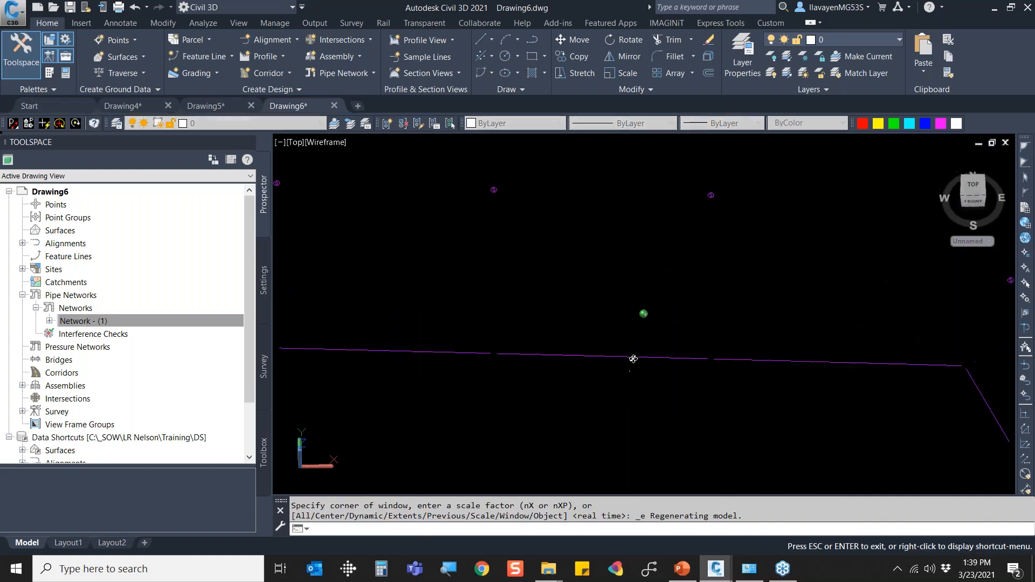
shift+middle_drag(636, 358, 686, 283)
scroll(686, 282, up, 2)
scroll(686, 282, down, 2)
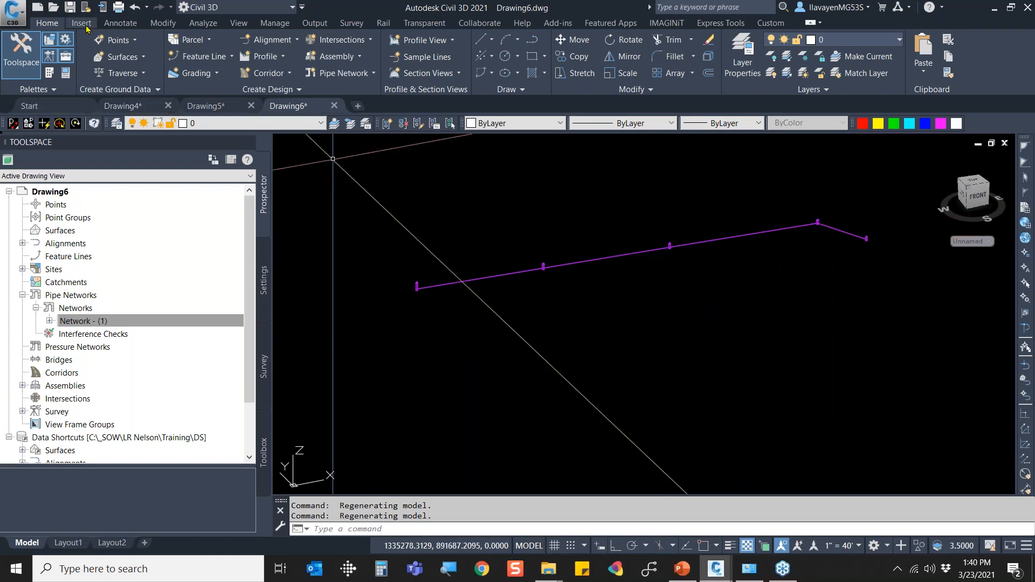
Review the Create Surface from GIS Data and Import GIS Data commands without starting either one.
click(125, 59)
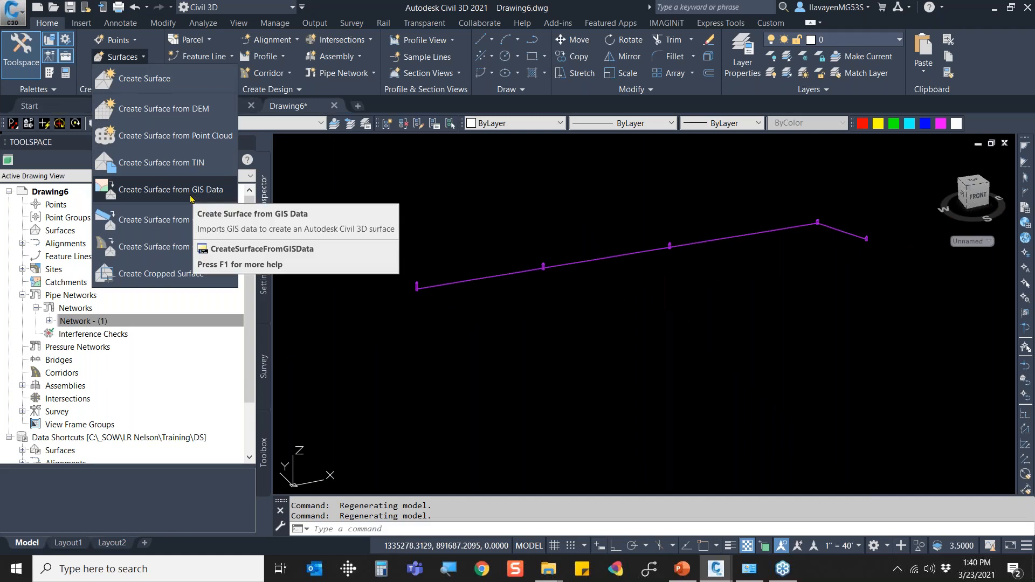
click(82, 22)
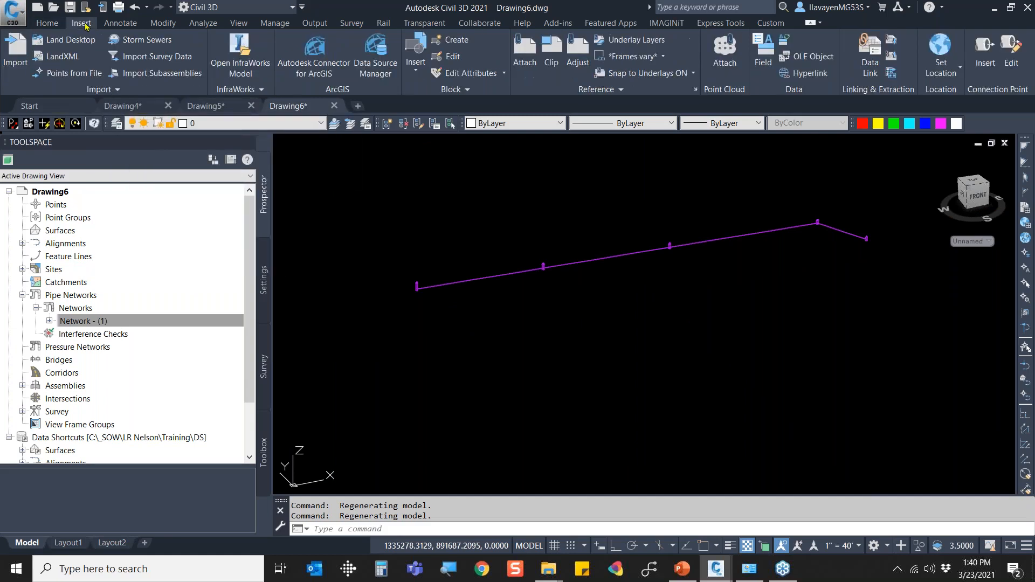
click(66, 89)
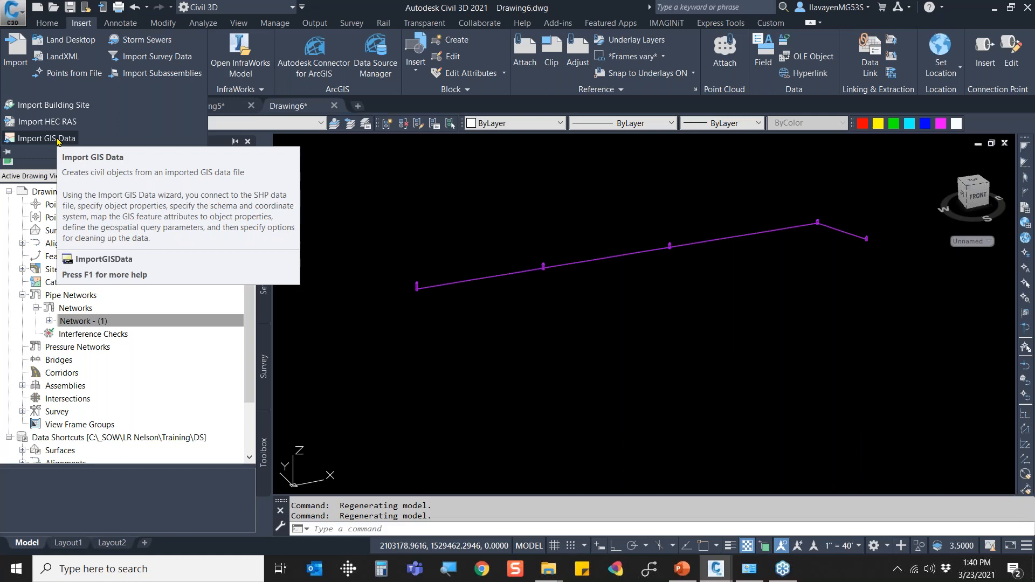
key(Escape)
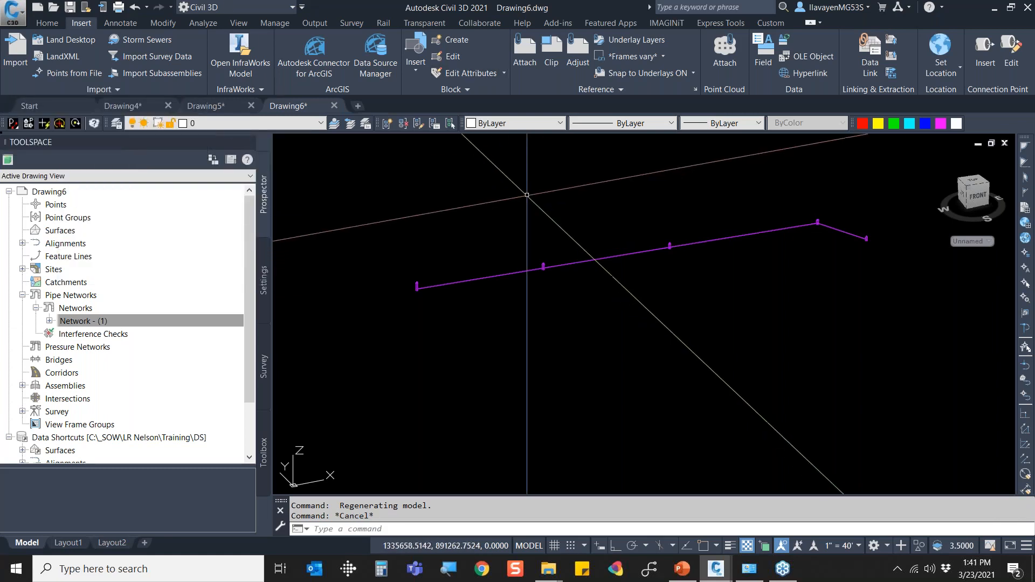
key(Escape)
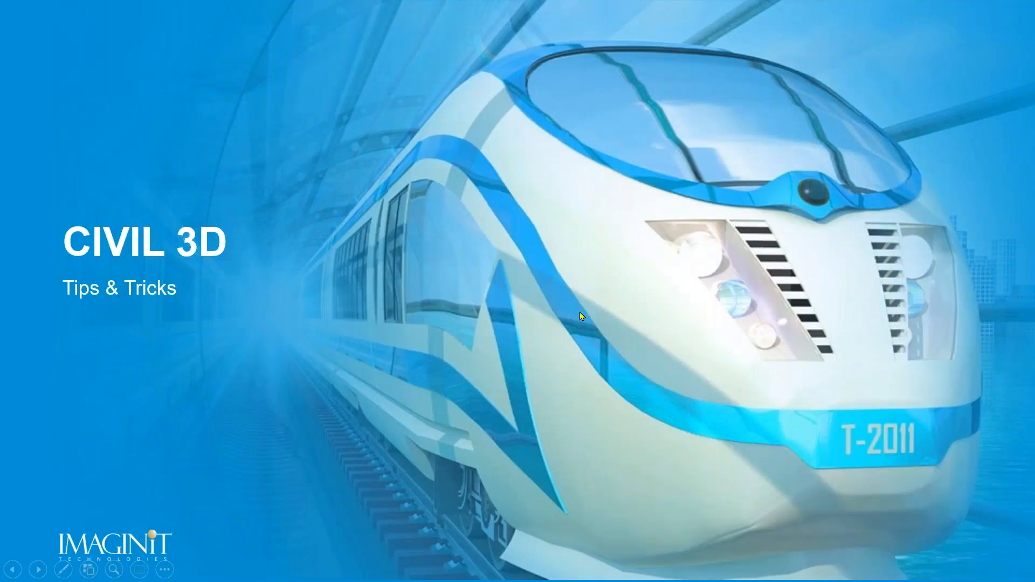
click(582, 316)
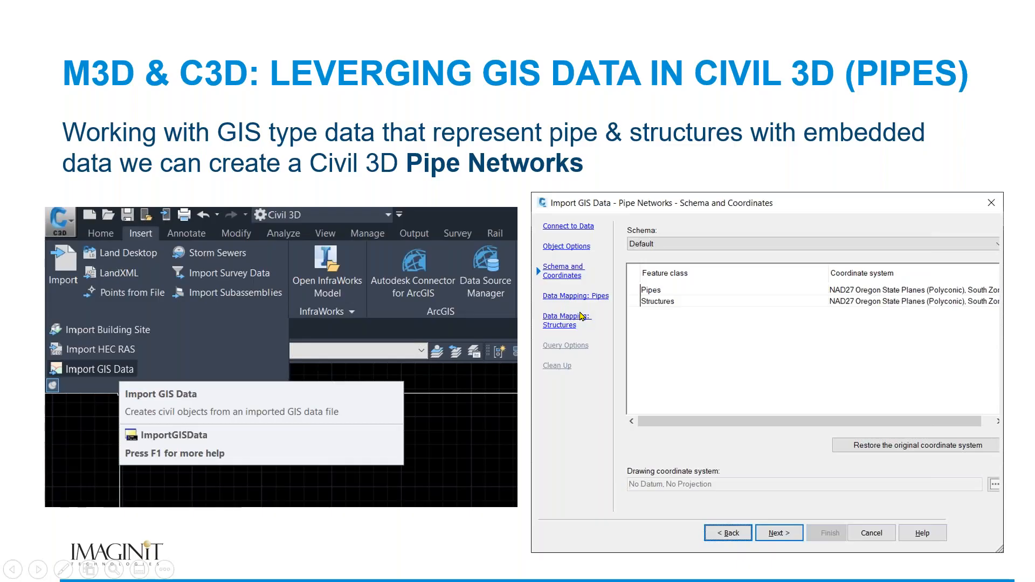
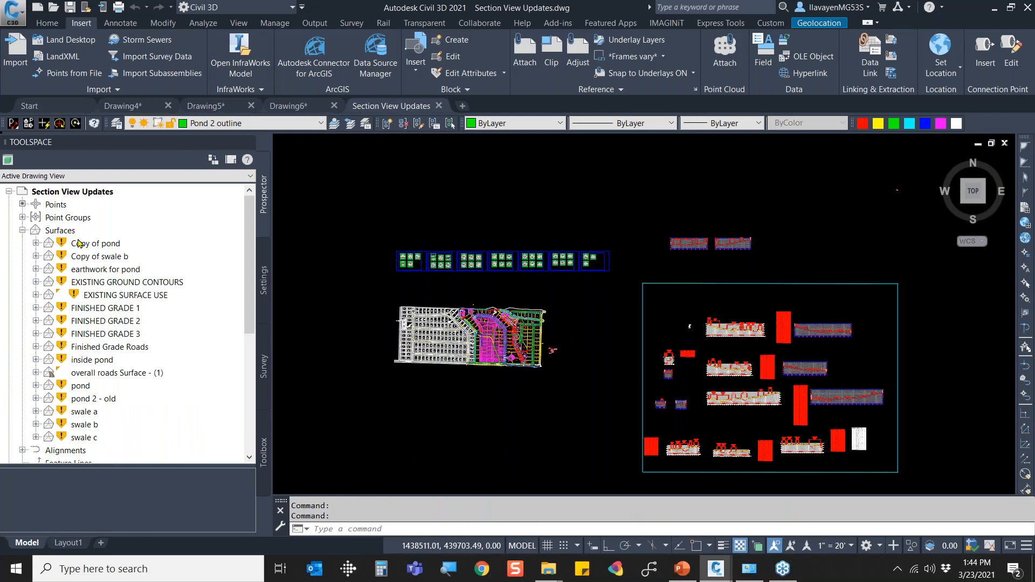
Zoom to the surface "overall roads Surface - (1)" from the Surfaces collection, select it in the drawing, and clear the selection.
click(60, 230)
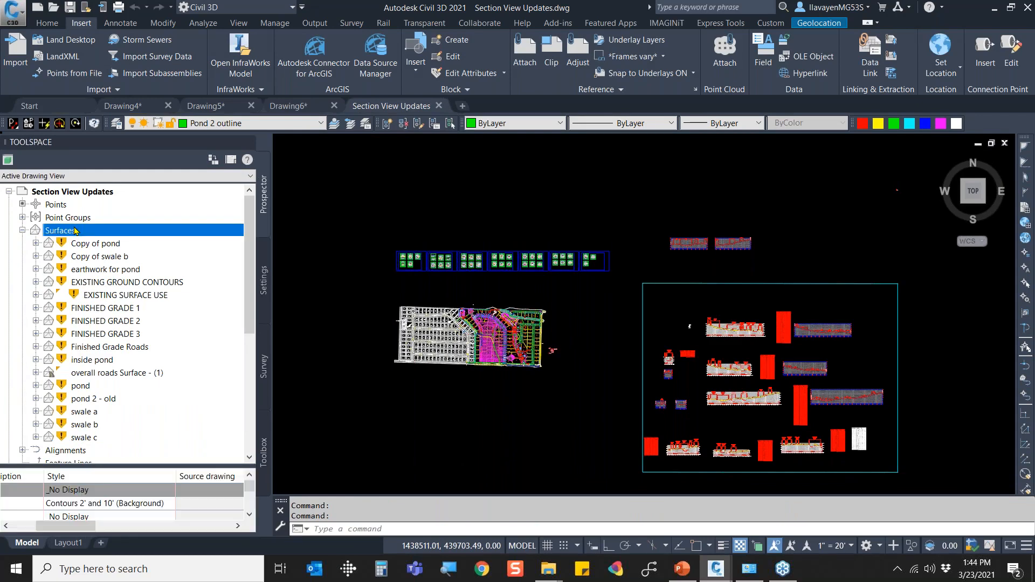
right_click(109, 376)
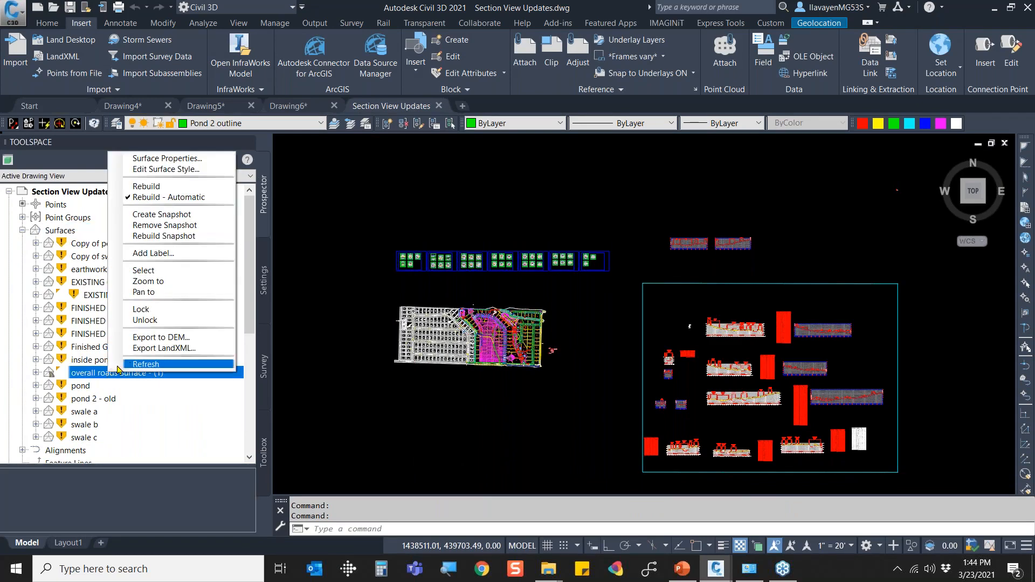
click(144, 281)
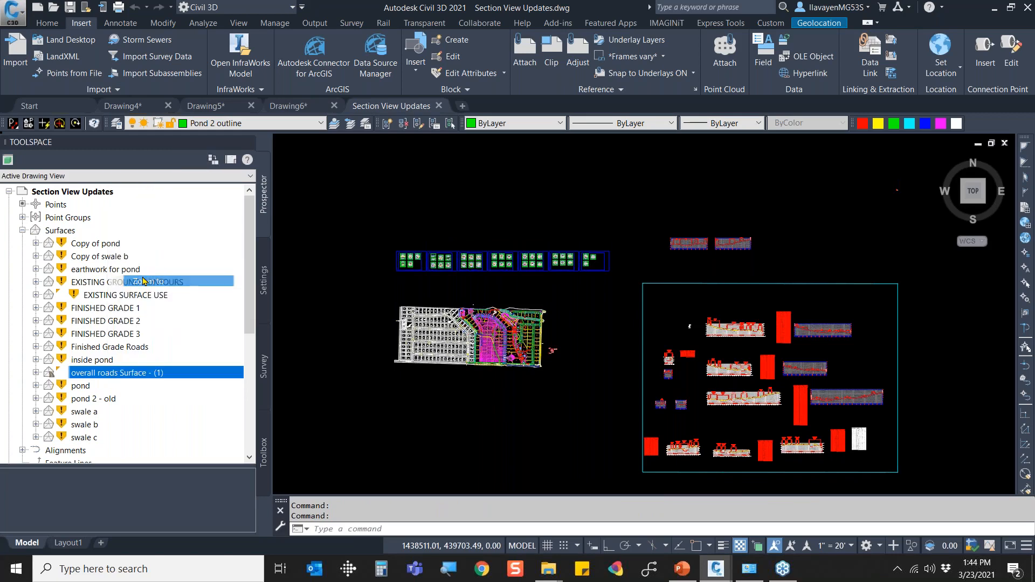
right_click(184, 374)
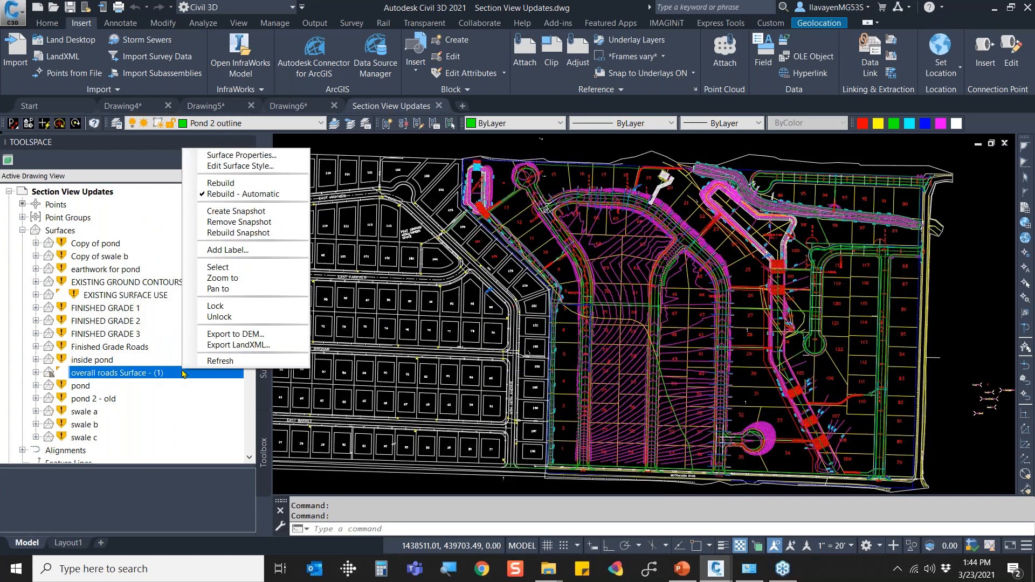
click(221, 268)
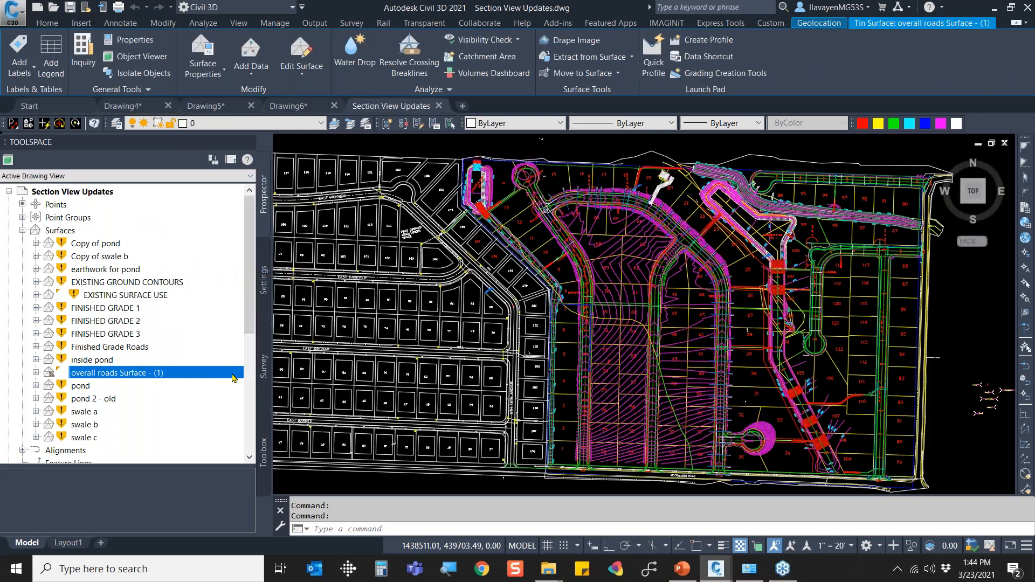
right_click(234, 379)
click(257, 281)
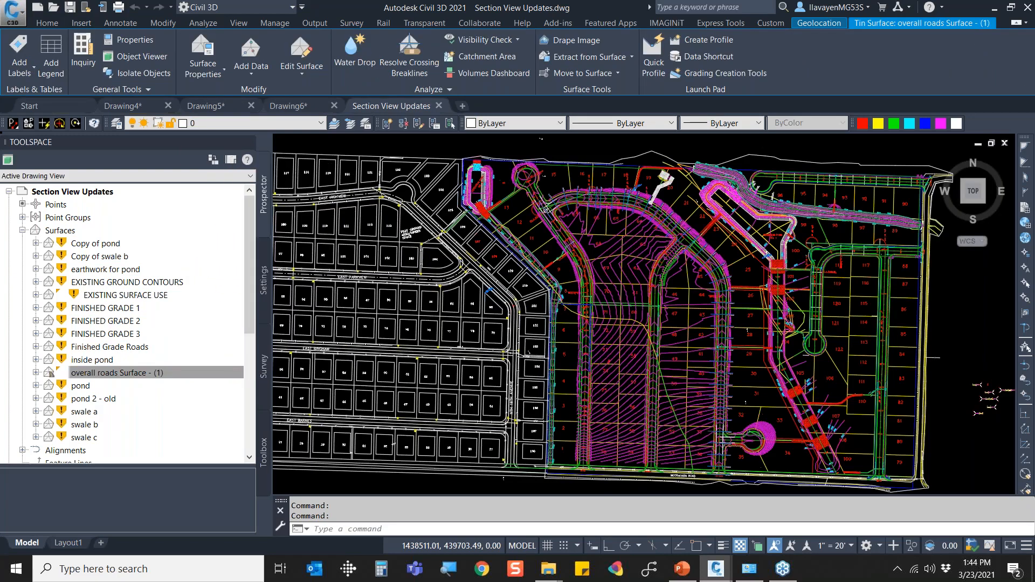
key(Escape)
Select the Finished Grade Roads surface in the drawing and again from the Surfaces collection, and clear the selection.
click(615, 244)
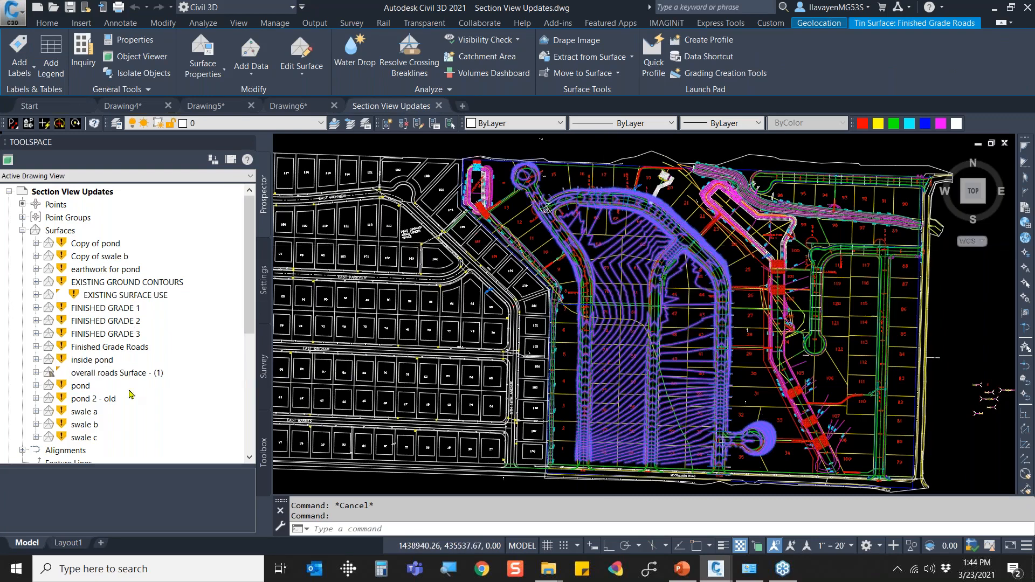
click(134, 348)
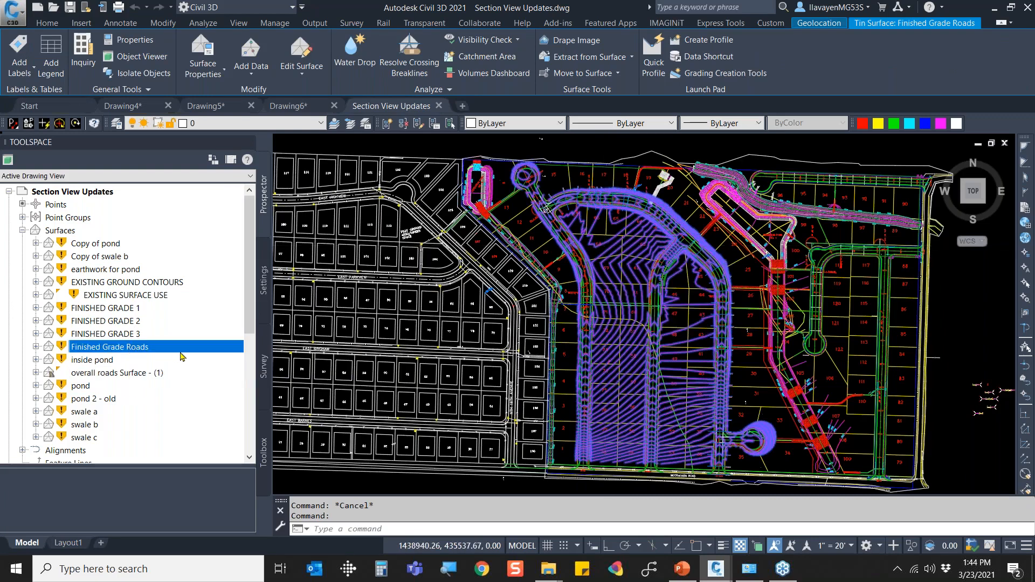
key(Escape)
right_click(169, 352)
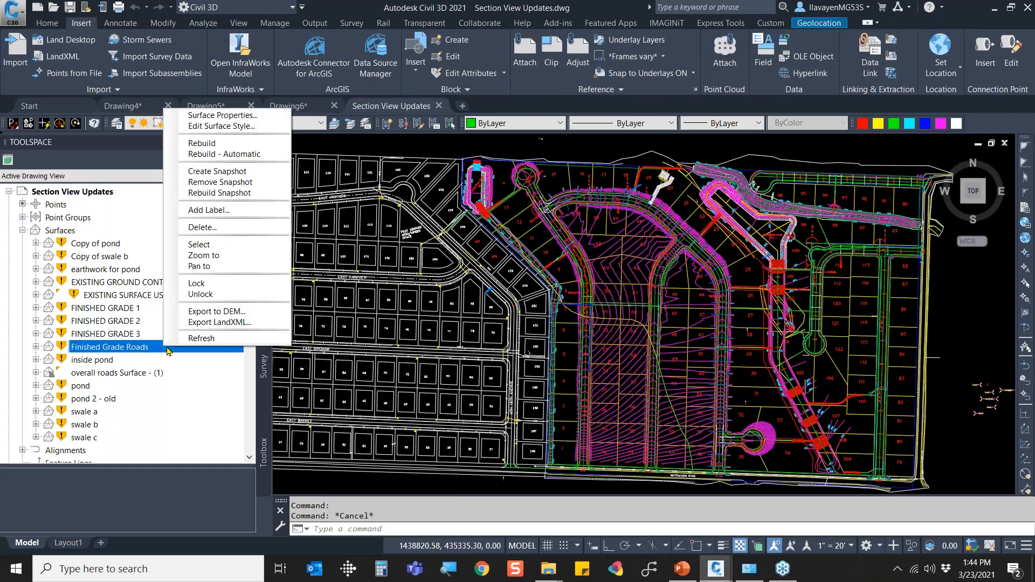
click(215, 245)
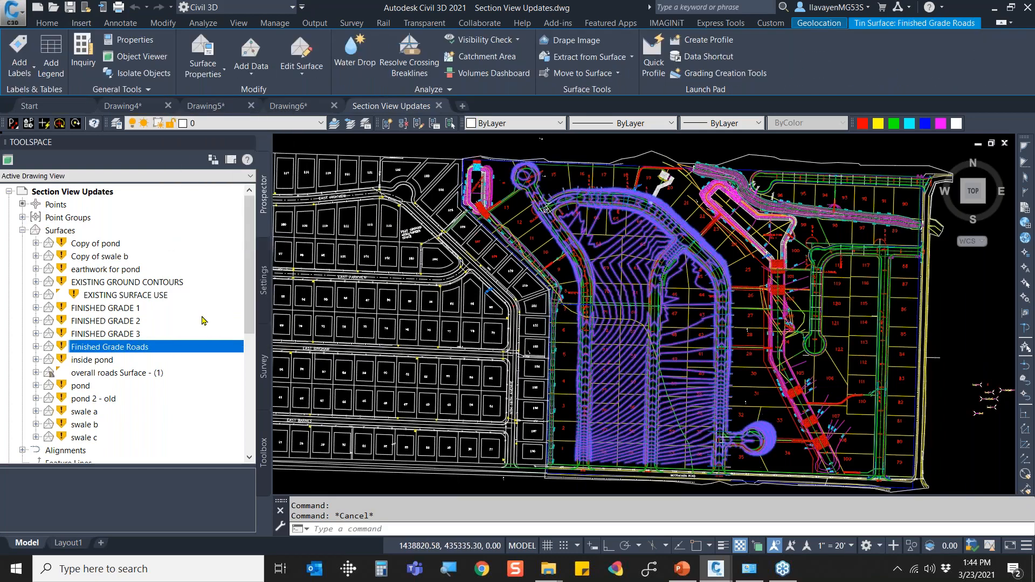
key(Escape)
Collapse the Surfaces collection, expand the centerline alignments, and select the ROAD B alignment in the drawing.
click(23, 230)
click(23, 244)
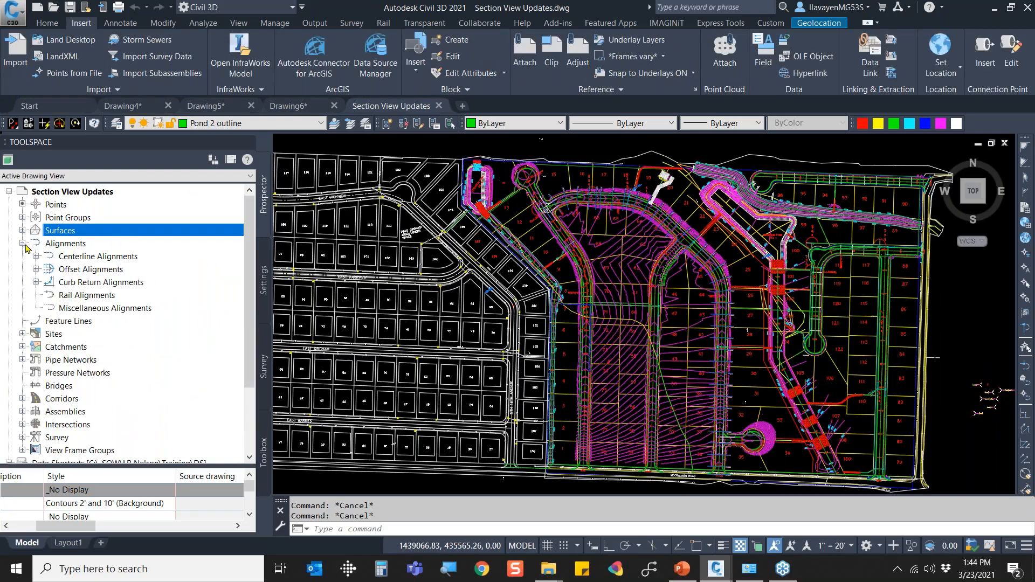
click(36, 256)
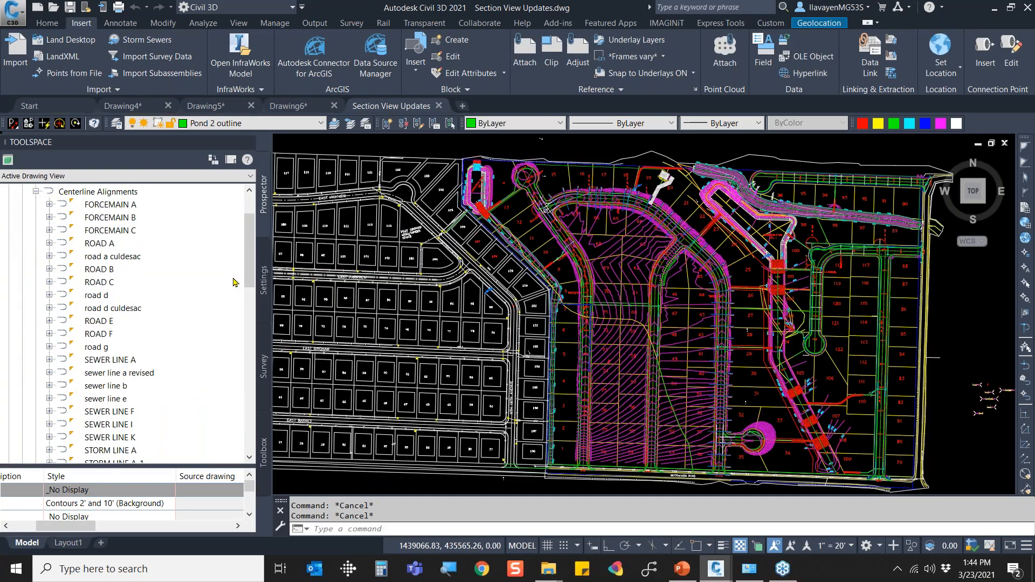
right_click(121, 270)
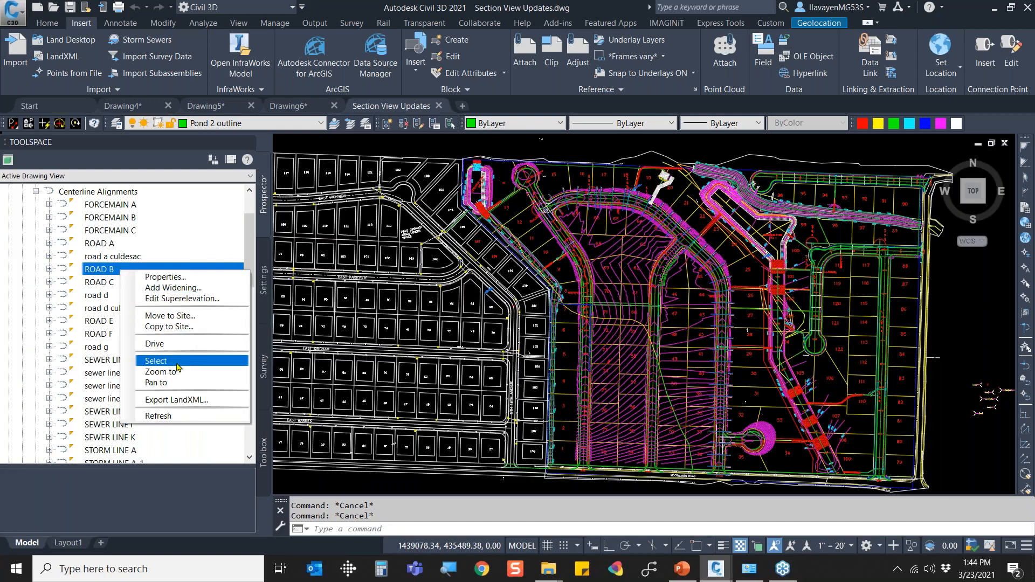
click(178, 362)
Zoom to the ROAD B alignment from the Toolspace and clear the selection.
right_click(145, 276)
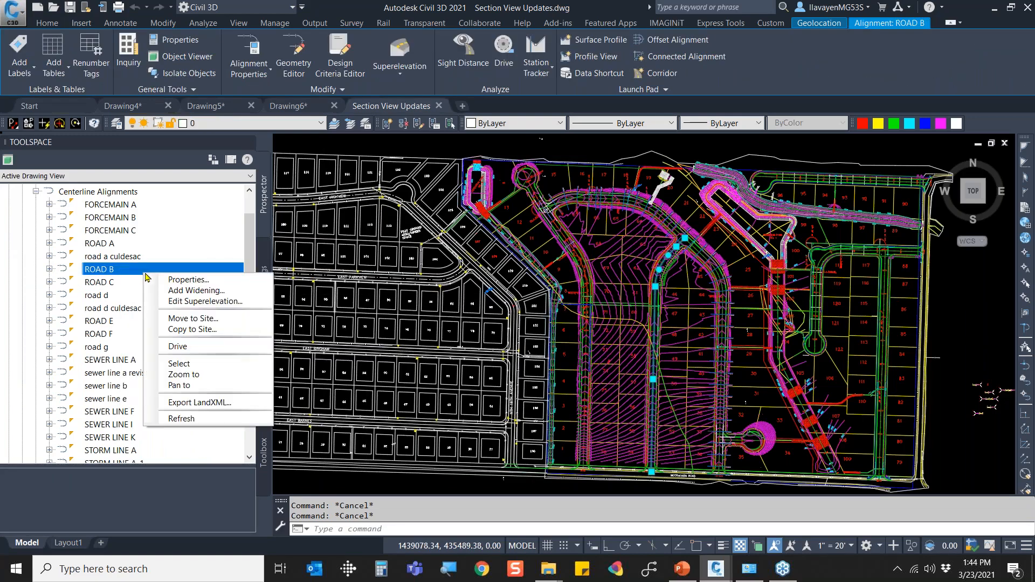
click(199, 375)
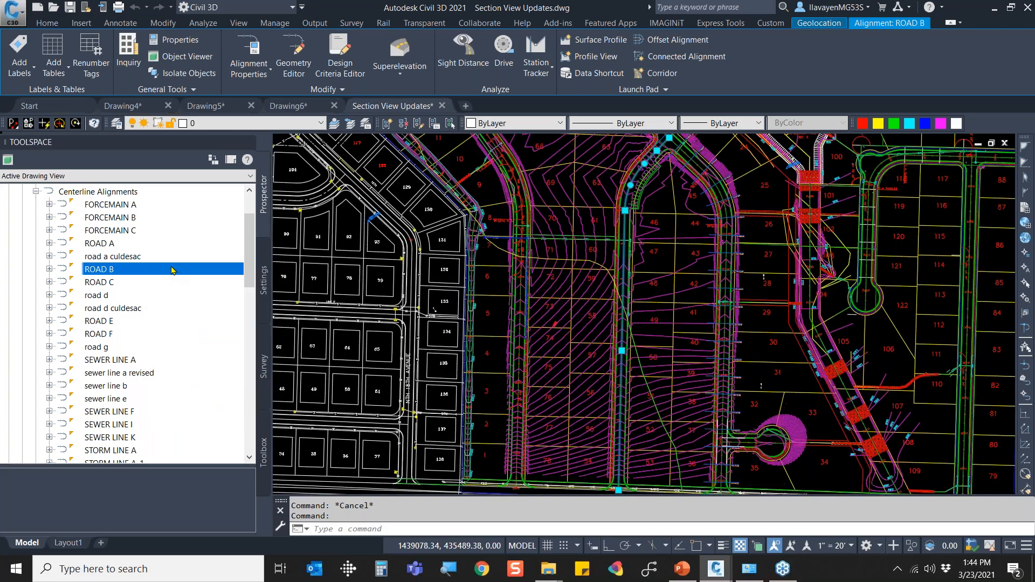
right_click(173, 269)
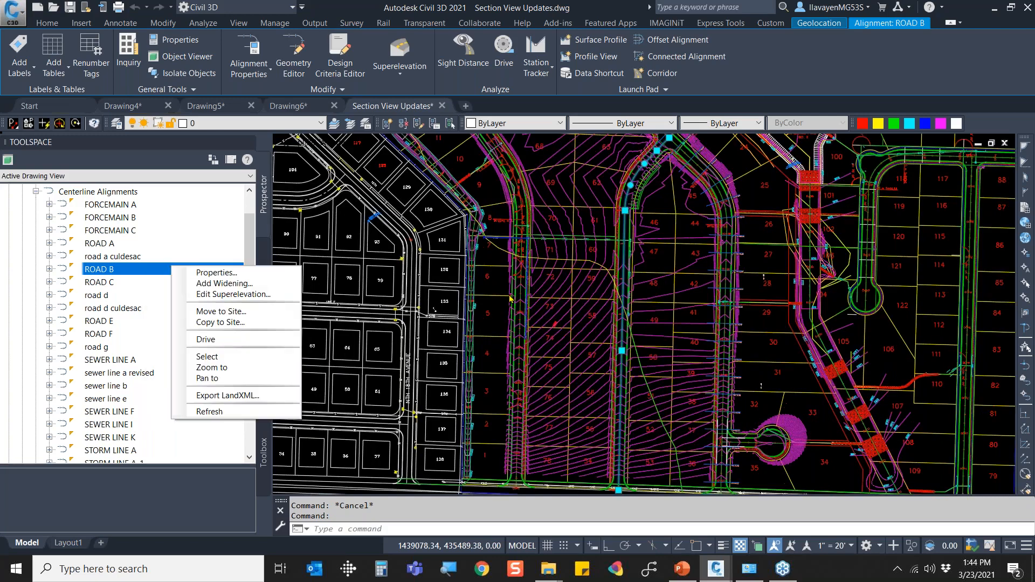
click(546, 273)
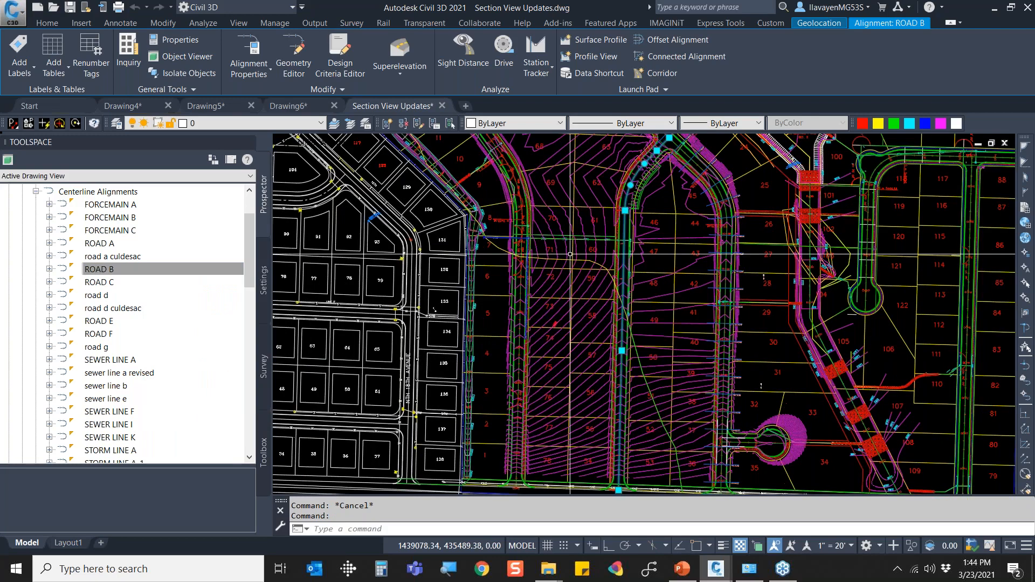
key(Escape)
Select the section view at station 12+50.00 and zoom to its sample line in plan.
scroll(576, 250, down, 8)
scroll(566, 194, up, 10)
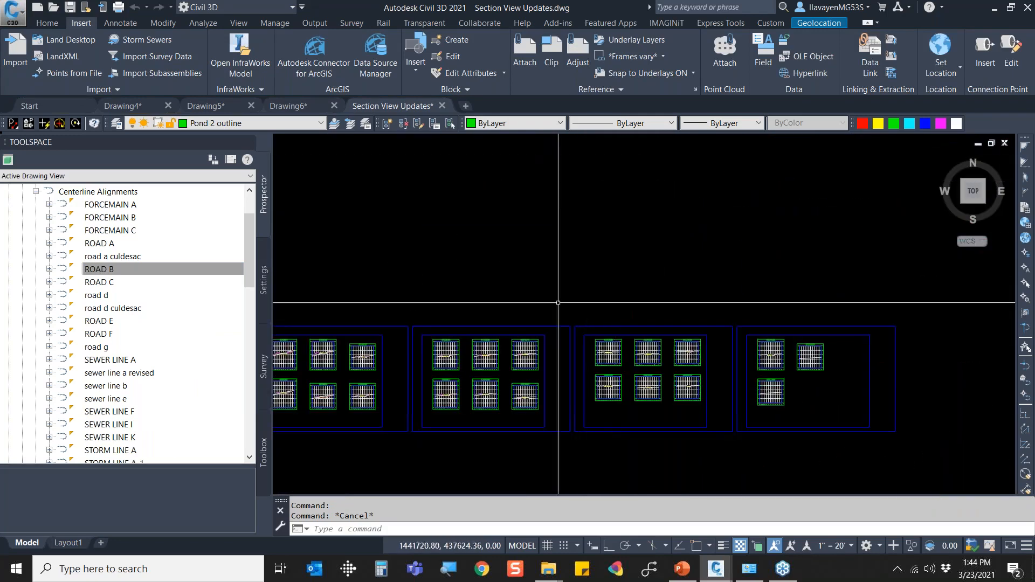
scroll(500, 360, up, 4)
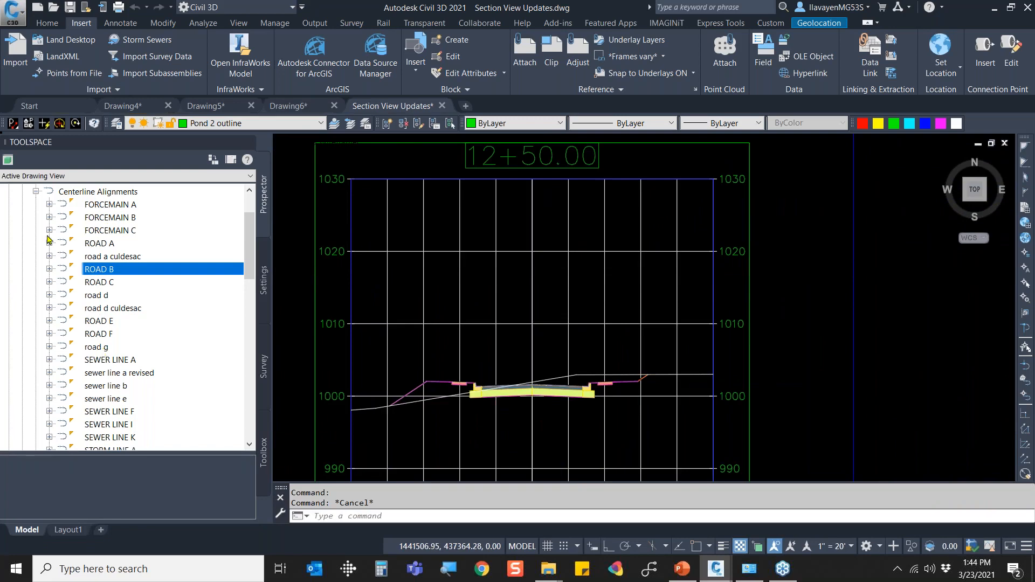
click(502, 234)
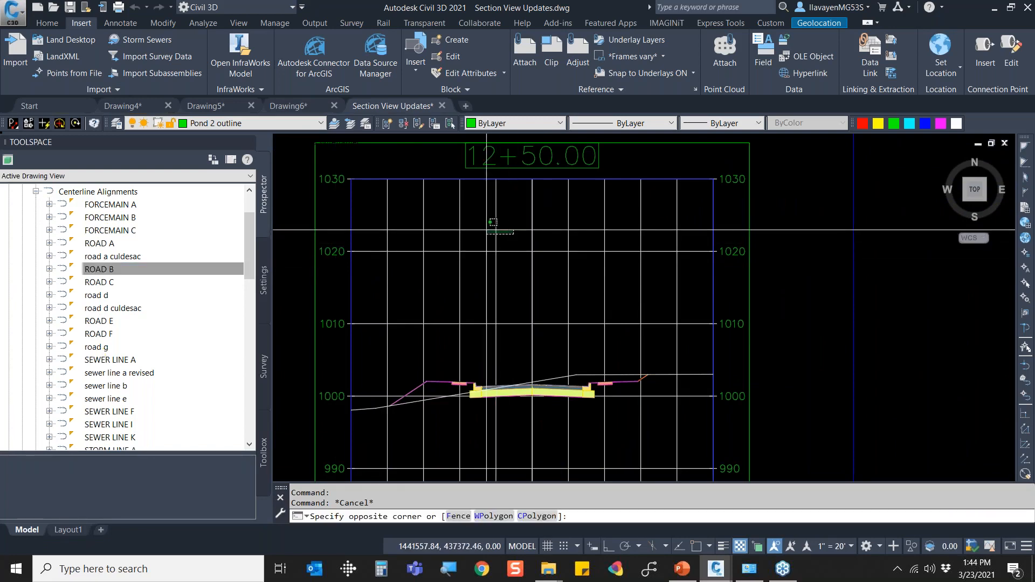
click(491, 230)
right_click(513, 226)
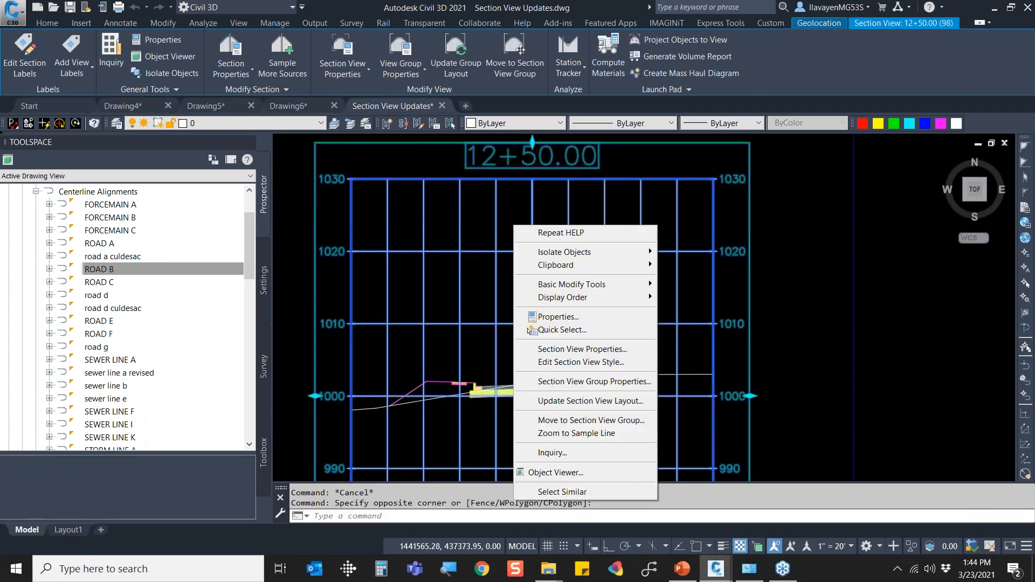
click(595, 435)
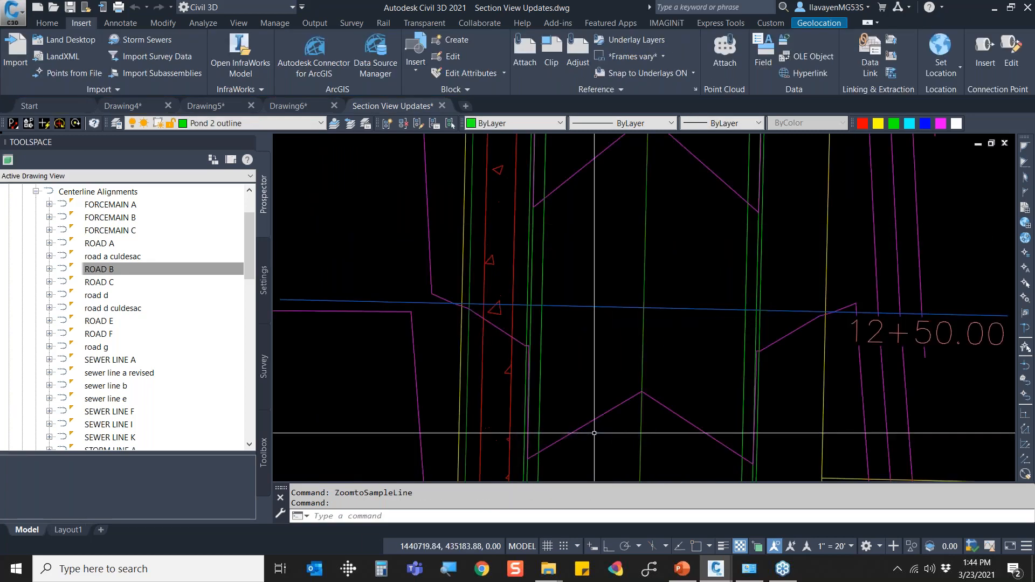
Select the sample line at station 12+00.00 and zoom to its section view to examine it.
scroll(804, 361, down, 2)
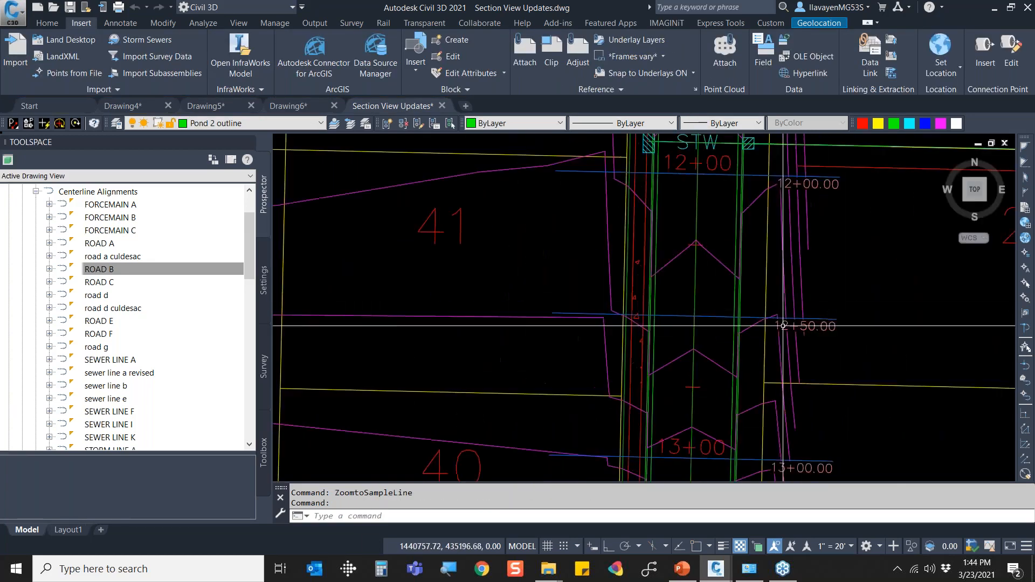
middle_drag(811, 365, 782, 341)
scroll(764, 294, up, 2)
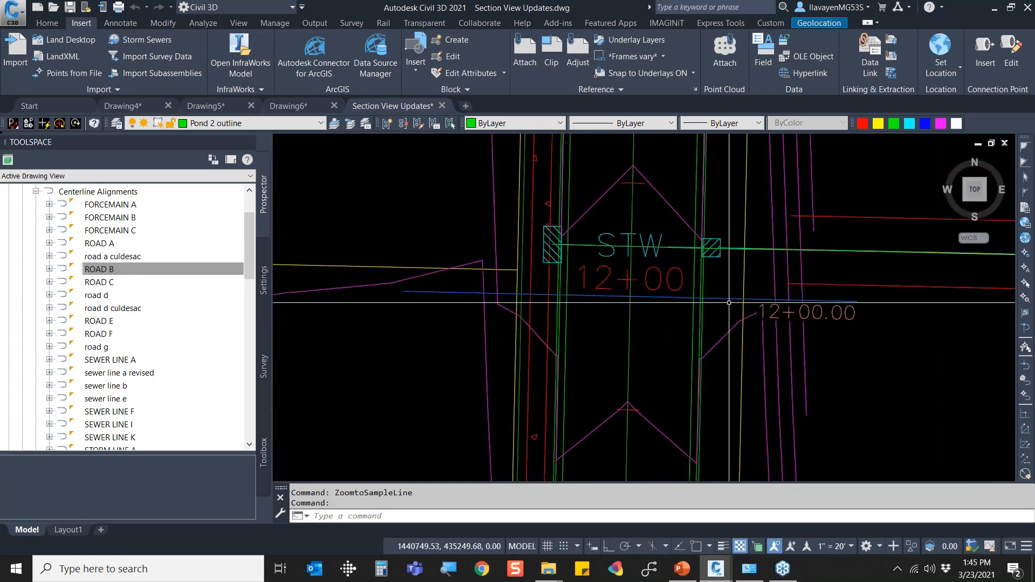
click(731, 299)
right_click(737, 279)
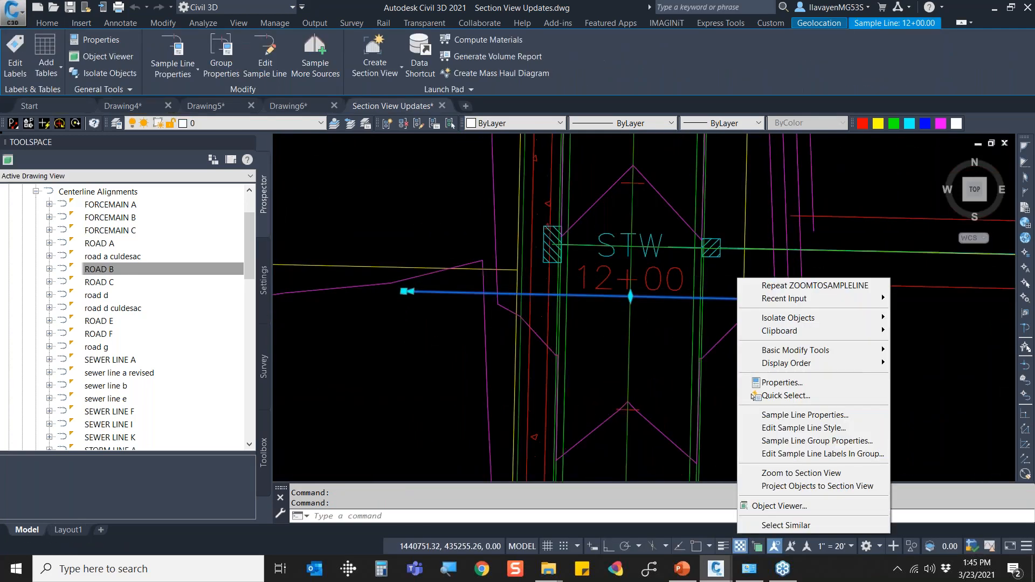
click(769, 475)
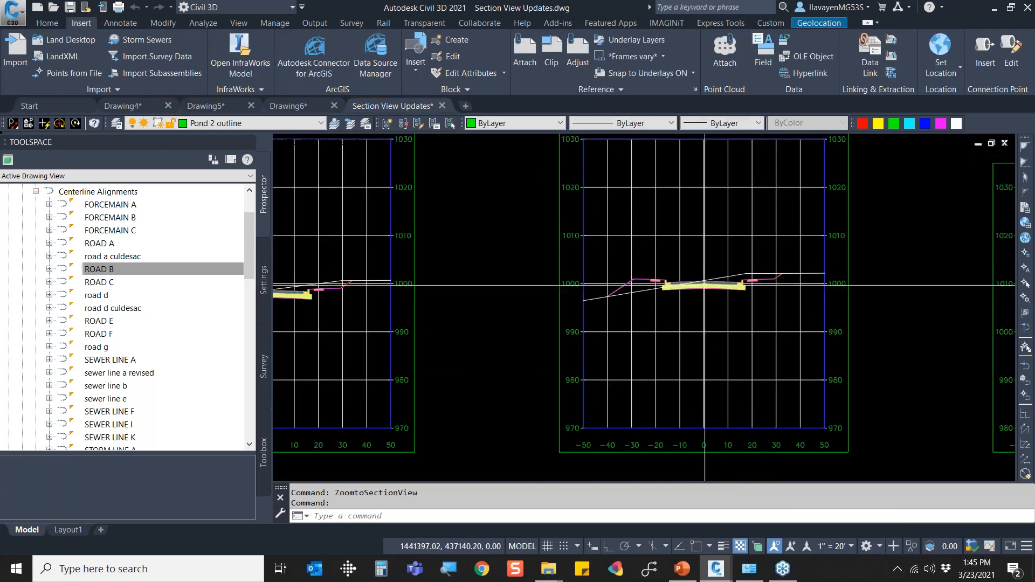
scroll(692, 314, up, 4)
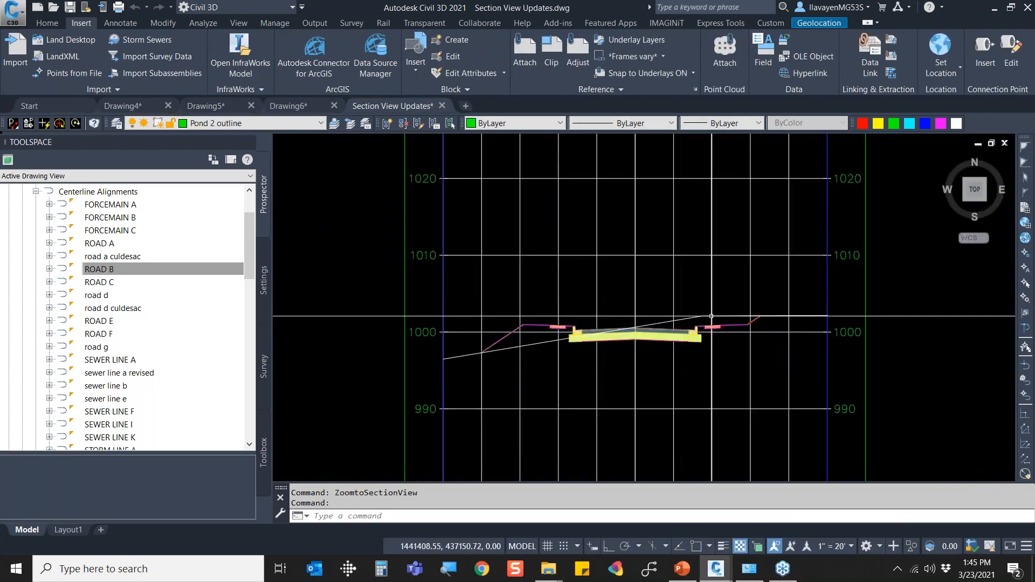
scroll(707, 320, down, 5)
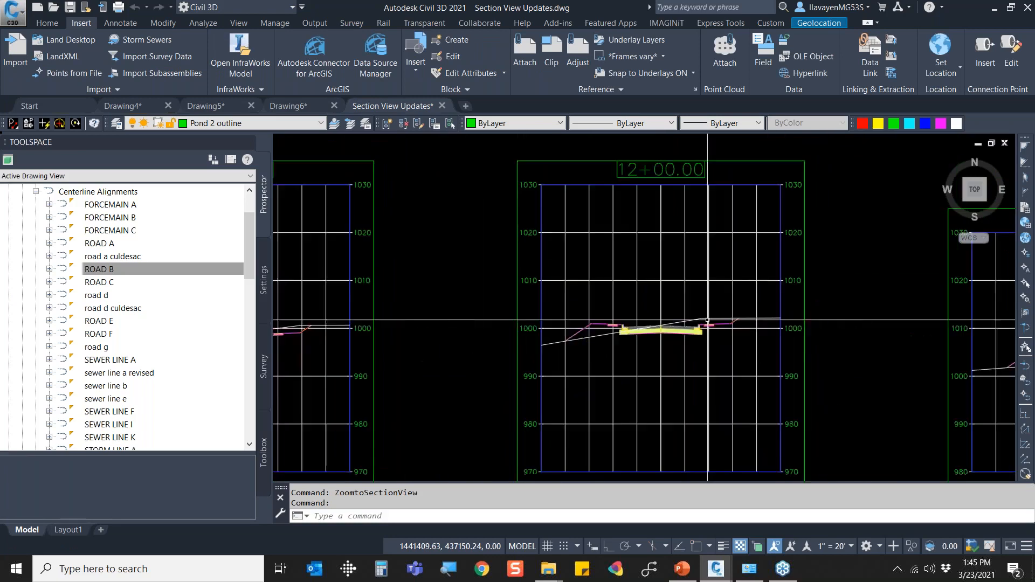
Set the Drafting Buffer Outline color to yellow in the Road Section style of the 13+00.00 section view.
middle_drag(705, 281, 564, 265)
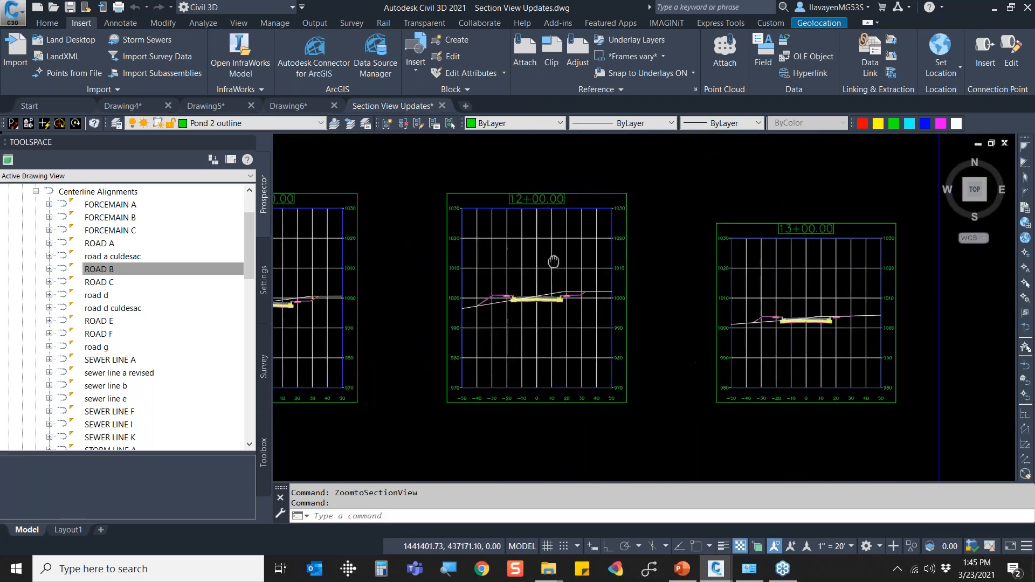
key(Escape)
middle_drag(773, 326, 604, 317)
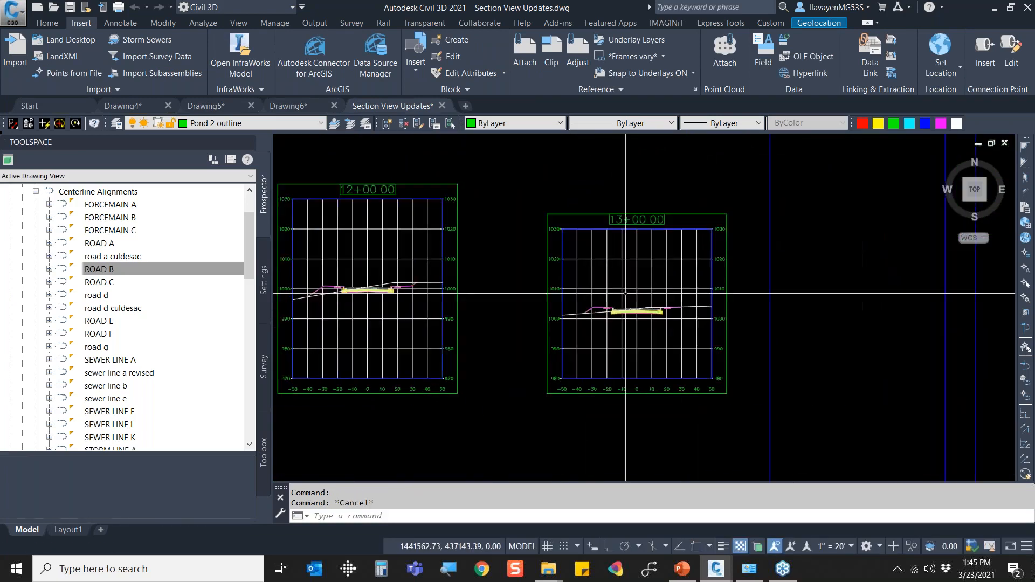
click(652, 271)
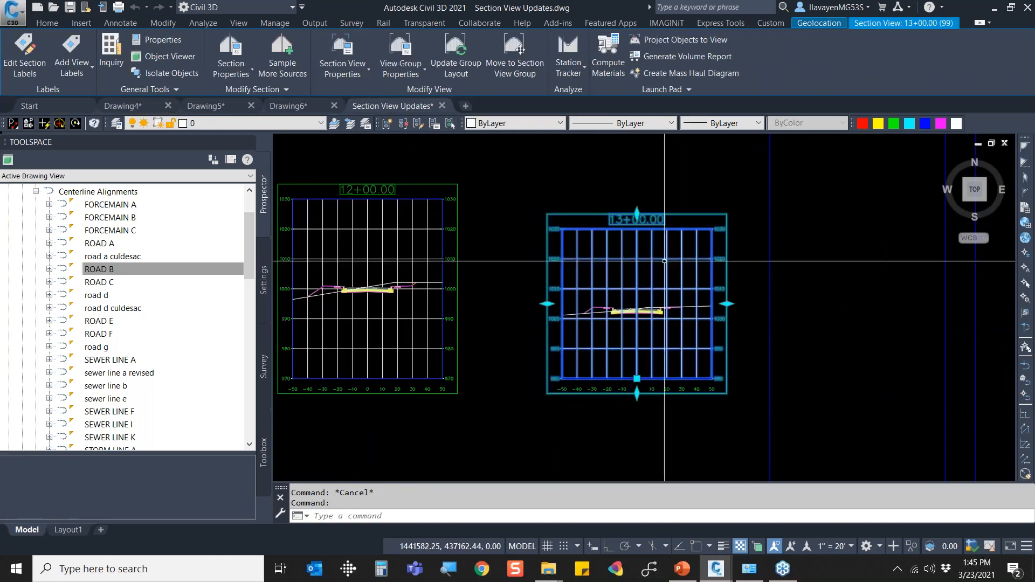
right_click(694, 265)
click(739, 413)
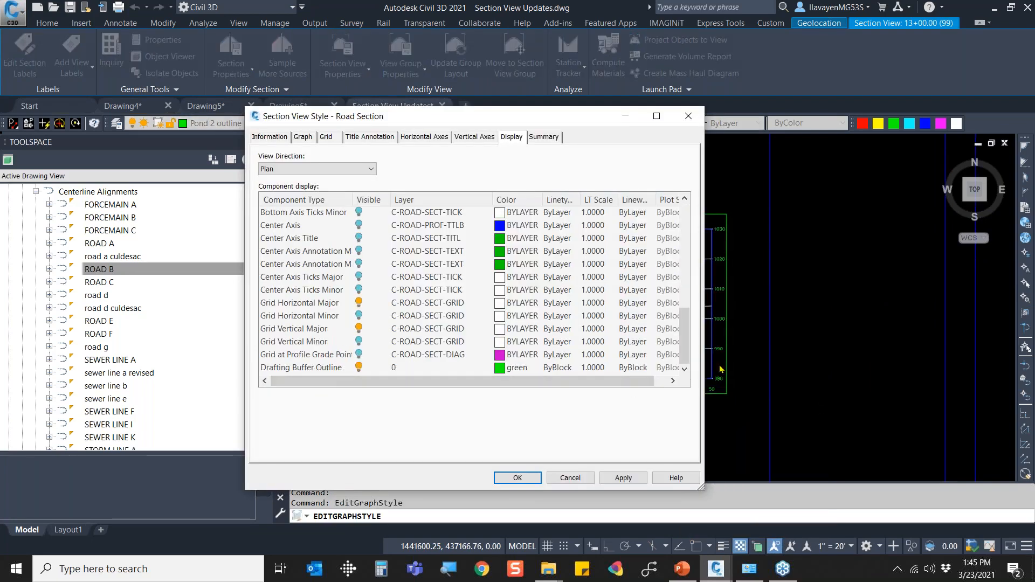
click(507, 369)
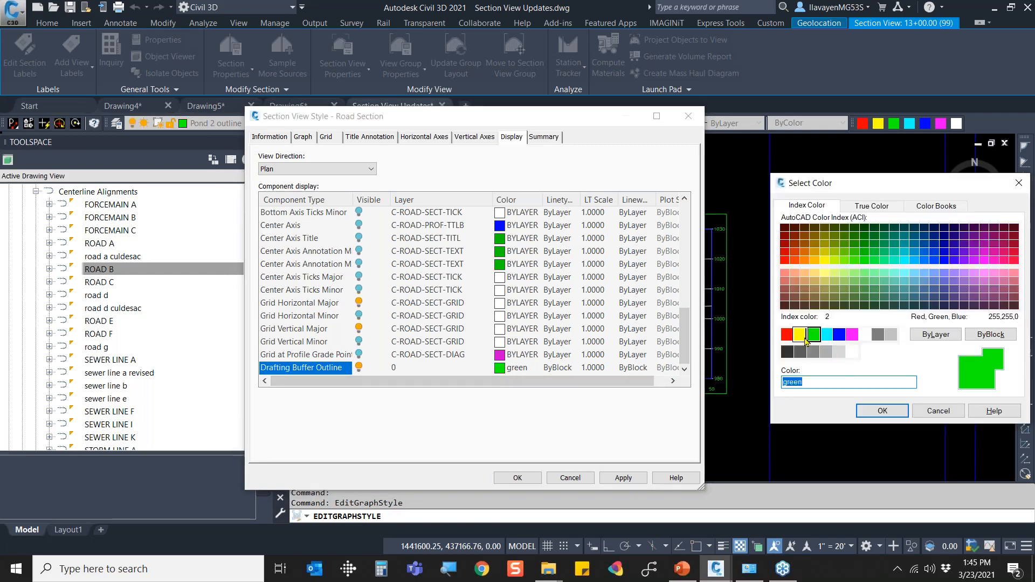
click(801, 335)
click(882, 410)
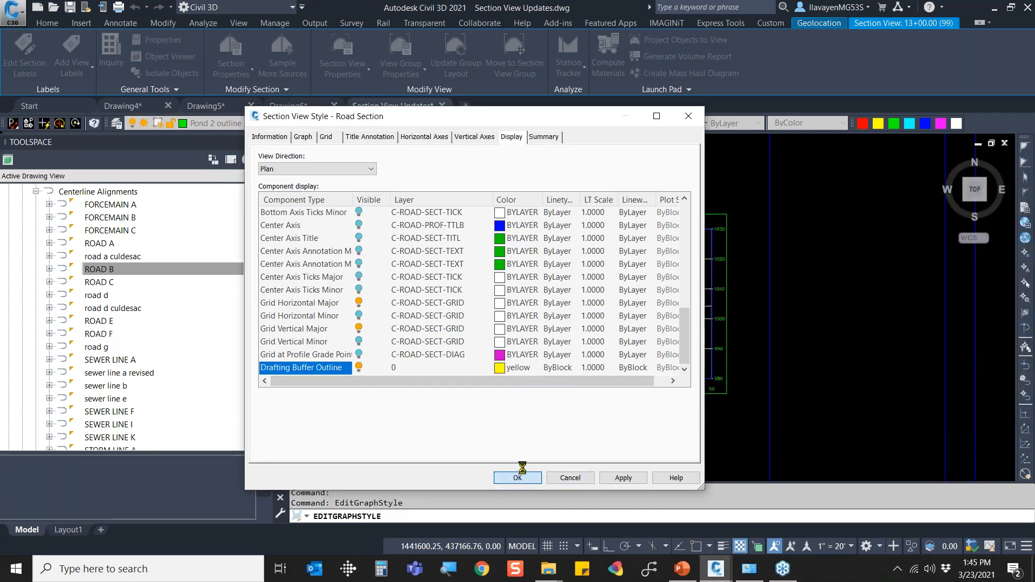
key(Return)
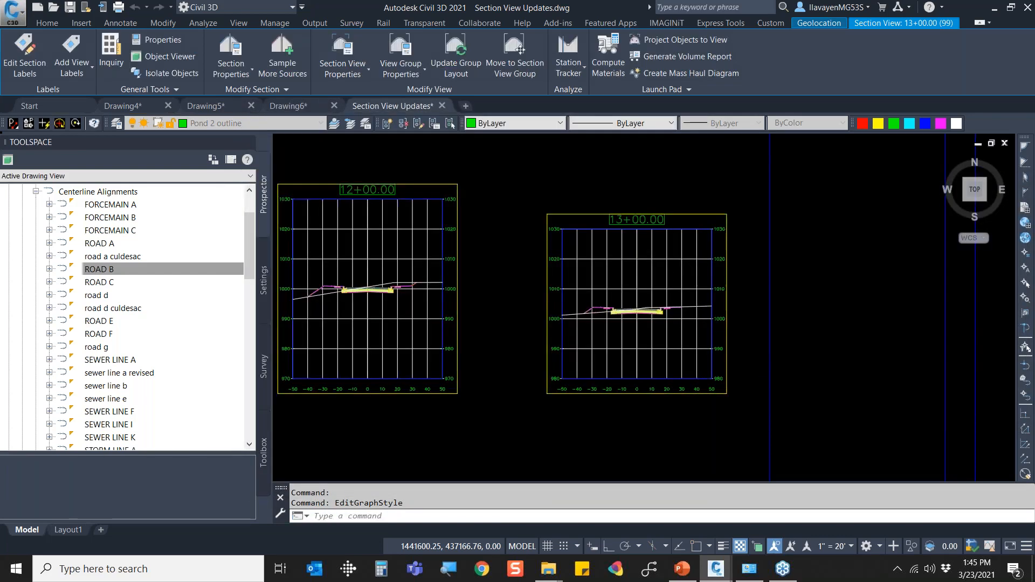
key(Escape)
Draw a circle of about 13.5 radius and a small rectangle over the road section in the 13+00.00 section view.
scroll(666, 275, up, 2)
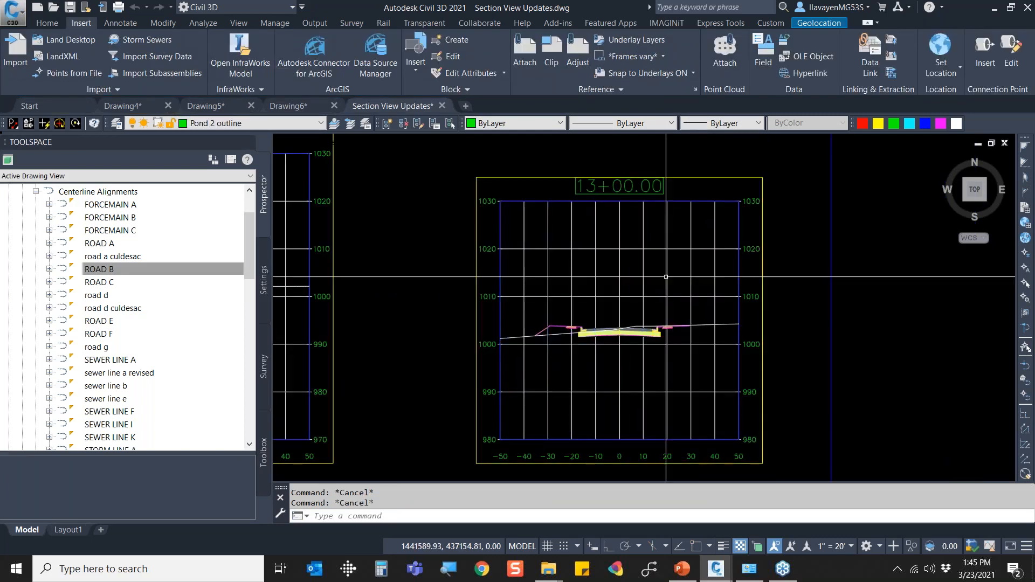
text(c)
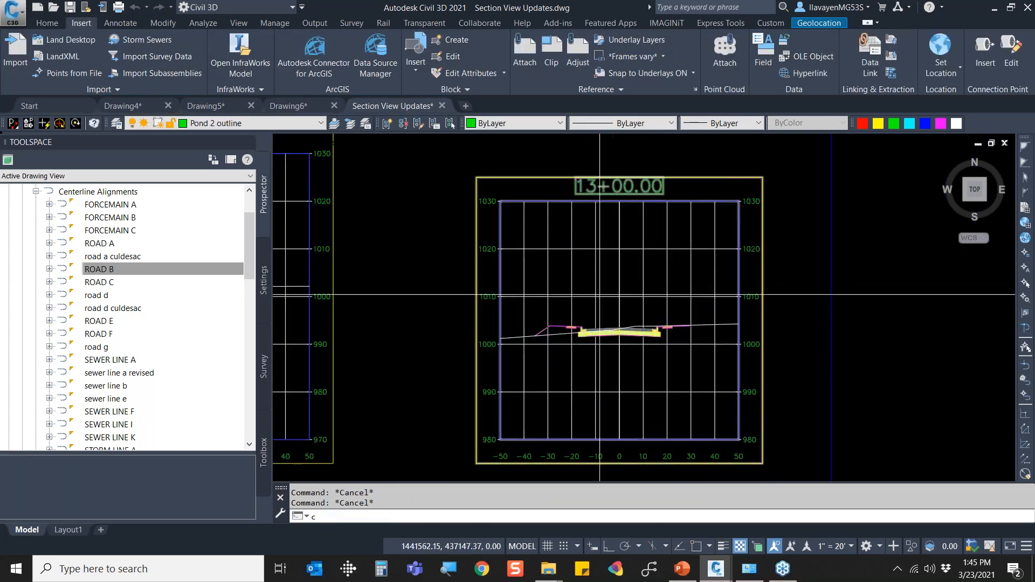
key(Return)
click(600, 298)
click(631, 298)
text(rec)
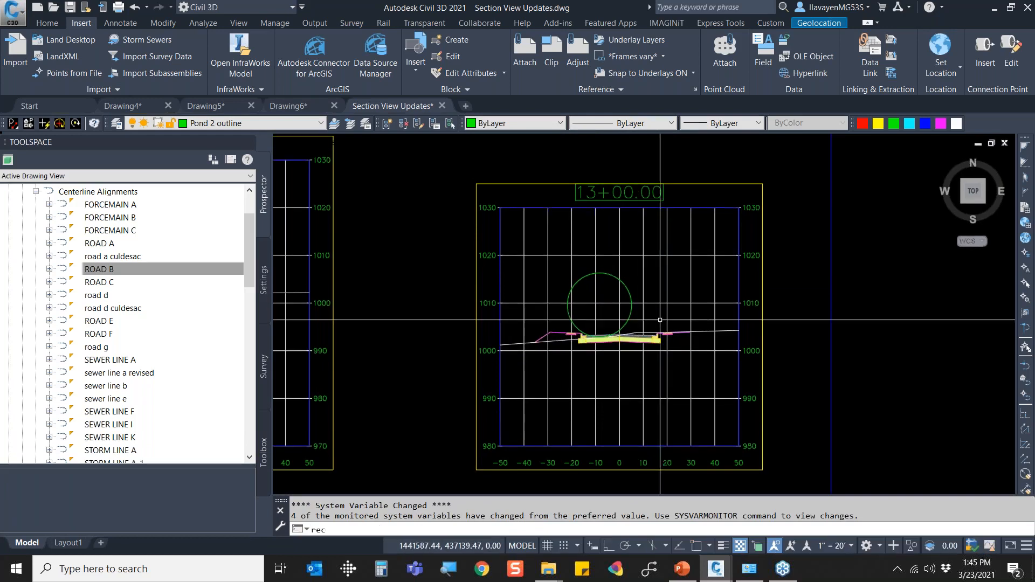
key(Return)
click(652, 325)
click(686, 373)
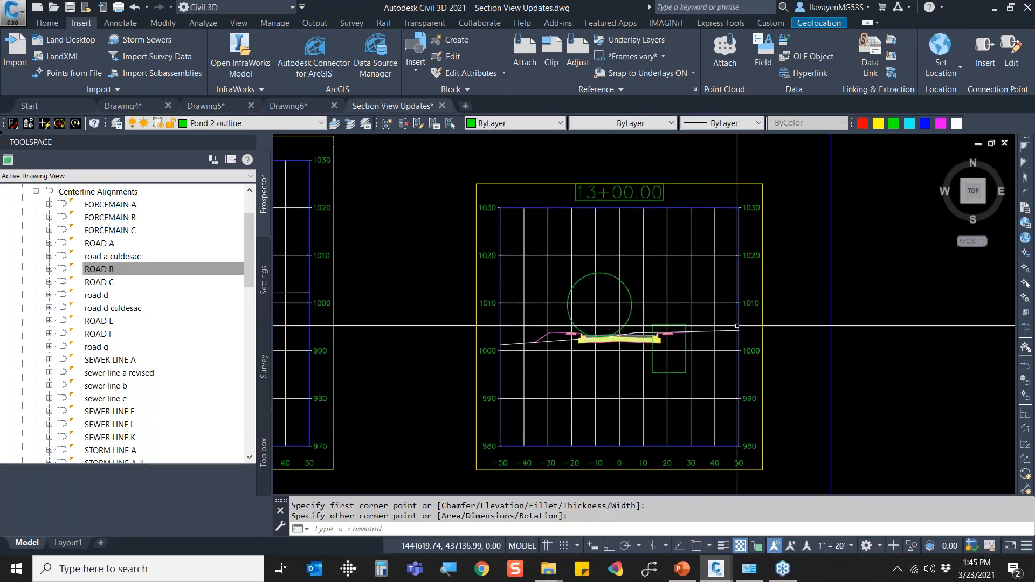
Move the 13+00.00 section view about 167 units to the right and slightly down, away from the 12+00.00 view.
text(m)
key(Return)
click(755, 164)
click(726, 199)
key(Return)
click(725, 199)
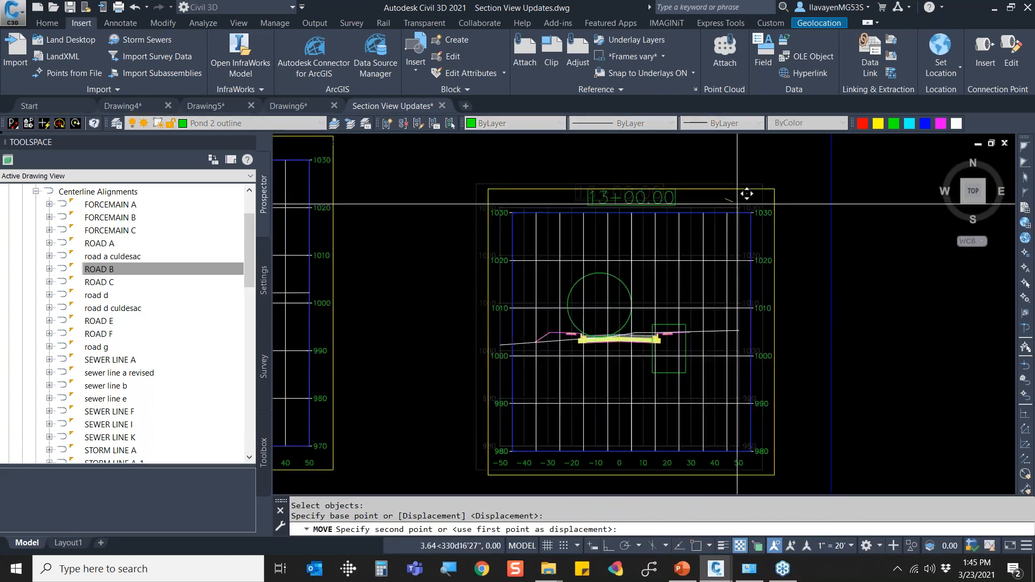
scroll(737, 204, down, 2)
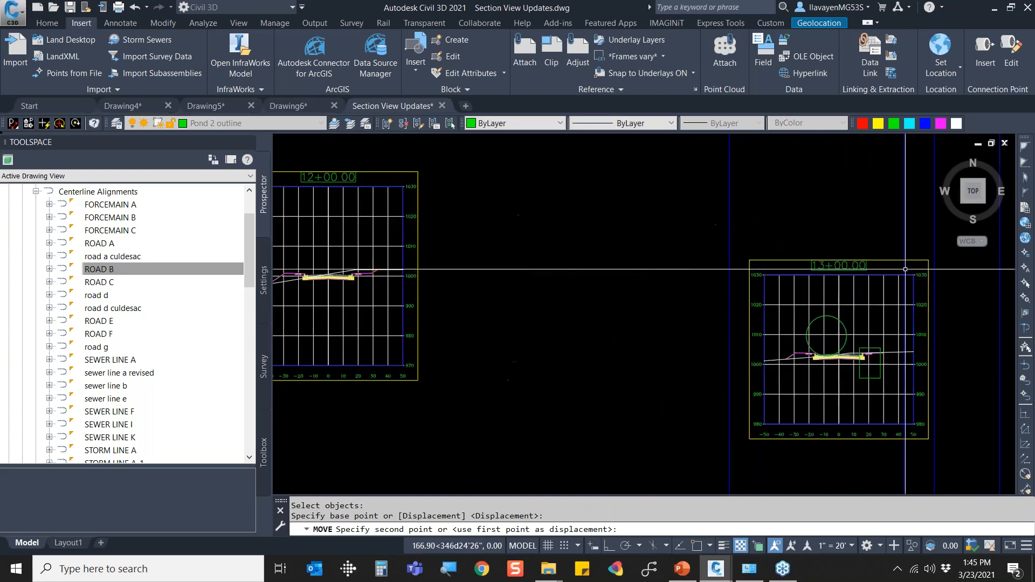
click(906, 269)
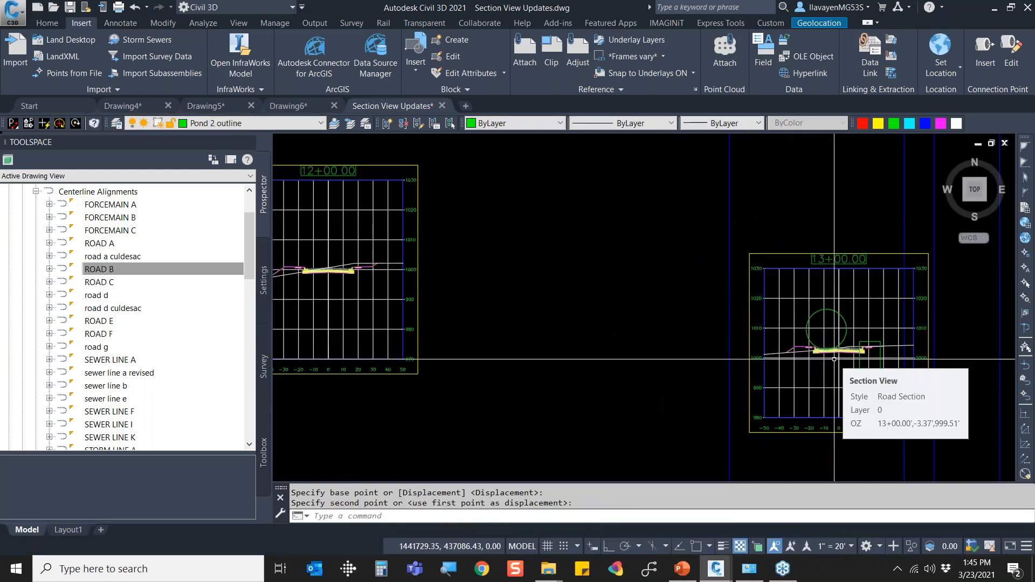
Draw a small circle and a rectangle over the grid of the rising road profile view.
middle_drag(847, 343, 644, 334)
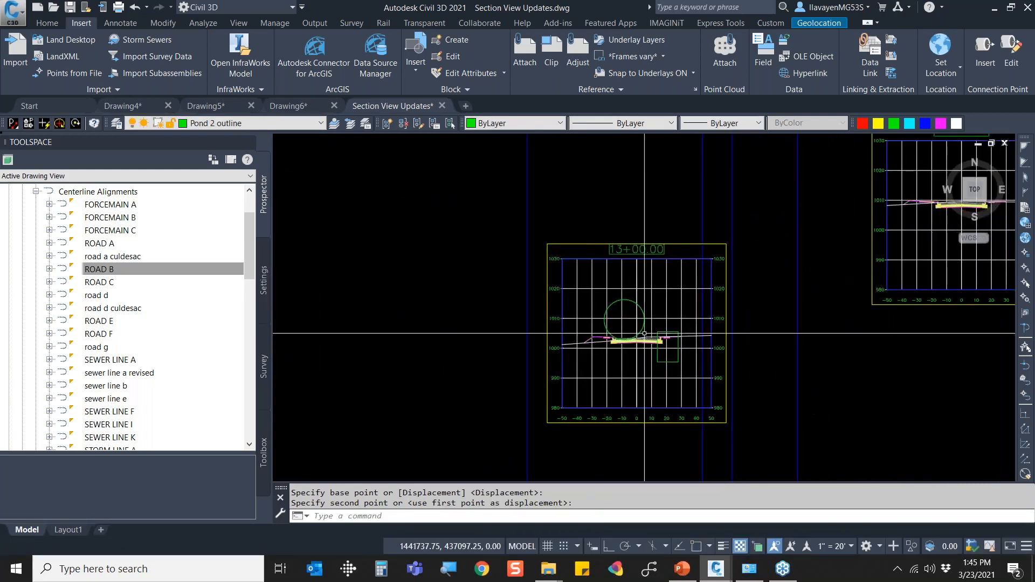
scroll(645, 334, down, 10)
mouse_move(713, 342)
middle_down()
mouse_move(497, 286)
mouse_move(352, 266)
middle_up()
scroll(718, 198, up, 6)
scroll(593, 224, up, 2)
middle_drag(593, 224, 580, 268)
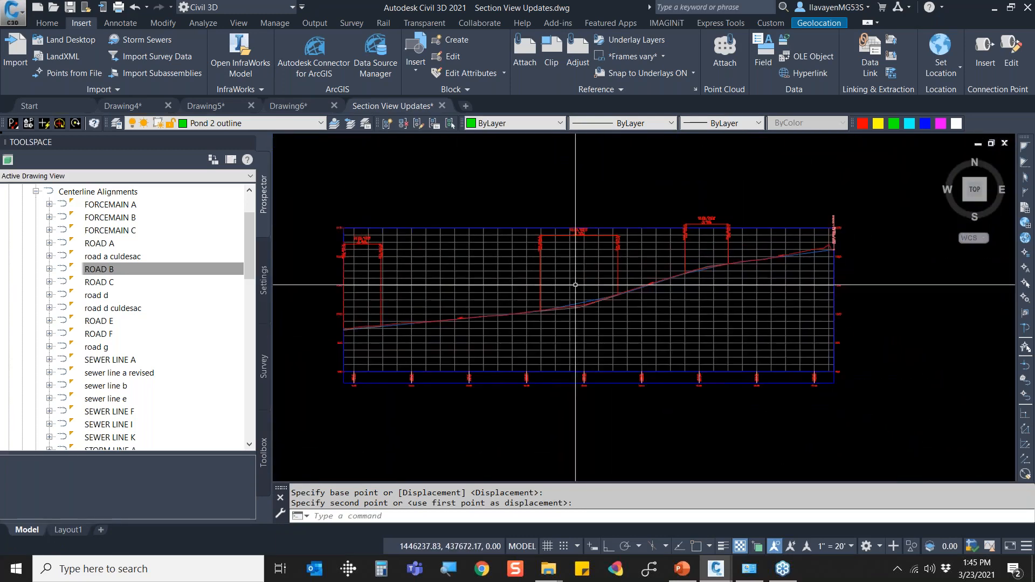
text(c)
key(Return)
click(479, 298)
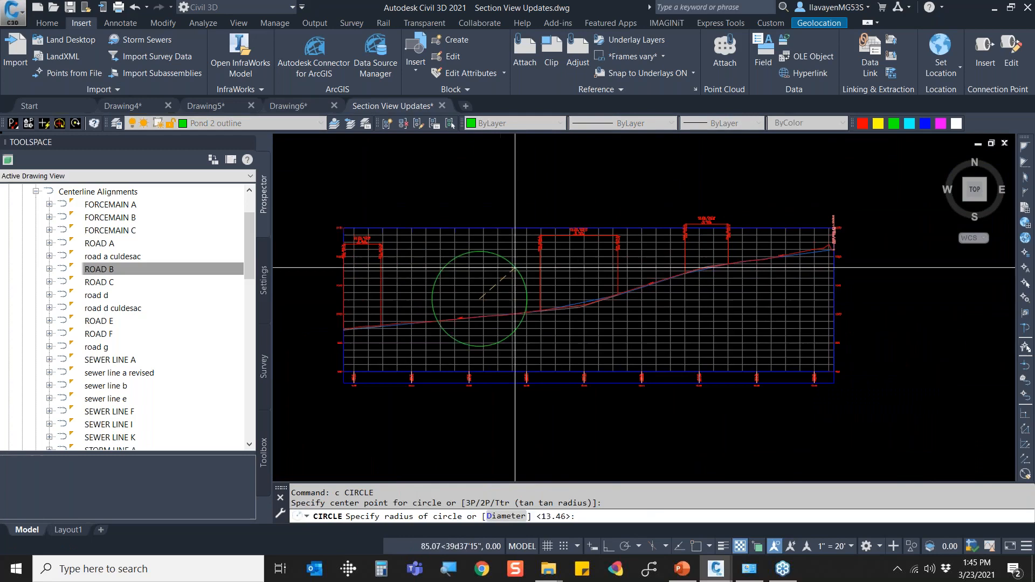
click(497, 293)
text(rec)
key(Return)
click(610, 281)
click(643, 309)
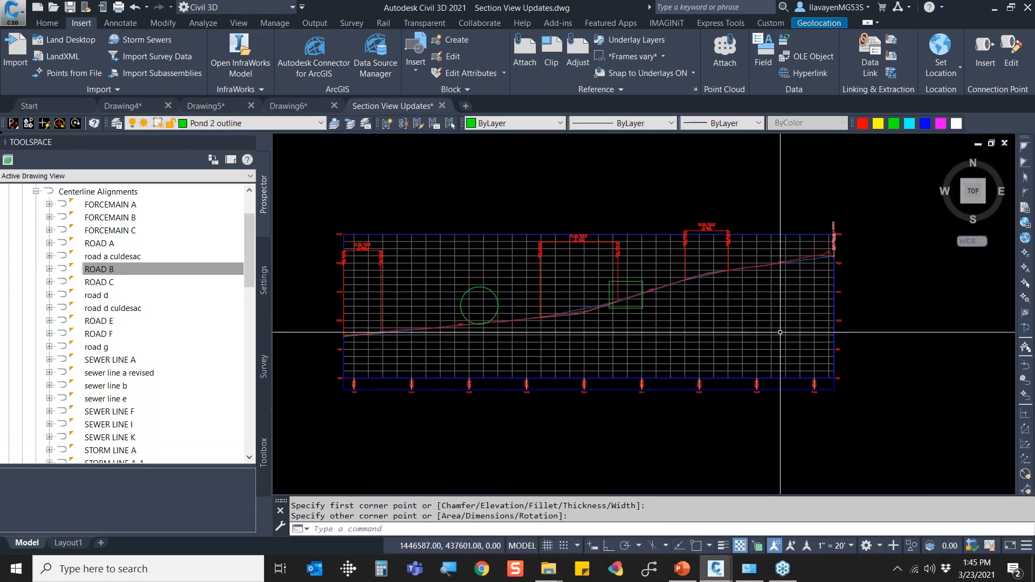
Move the profile view down and to the right, away from its drawn circle and rectangle.
text(m)
key(Return)
click(783, 332)
key(Return)
click(785, 324)
scroll(793, 347, down, 2)
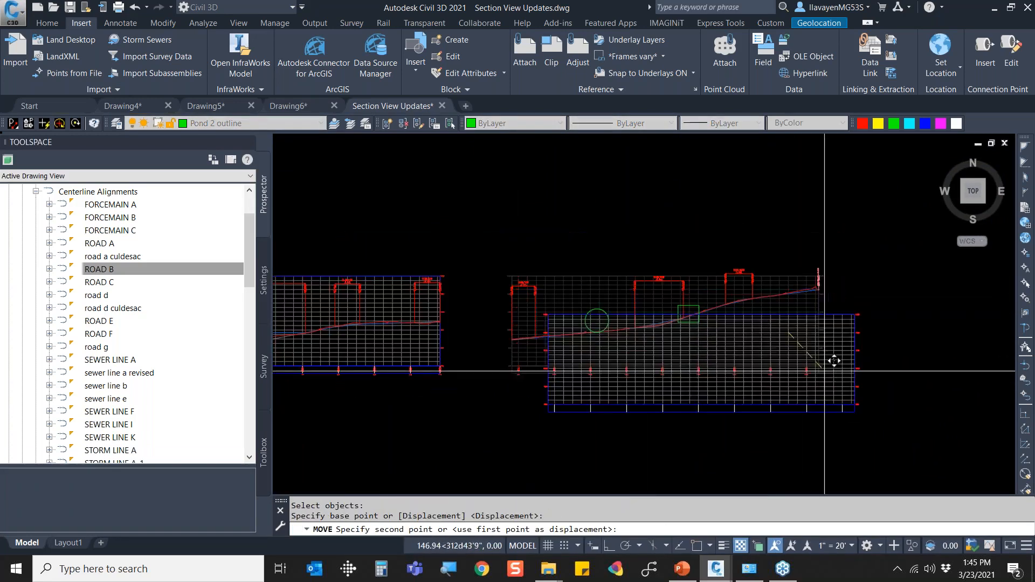
click(899, 411)
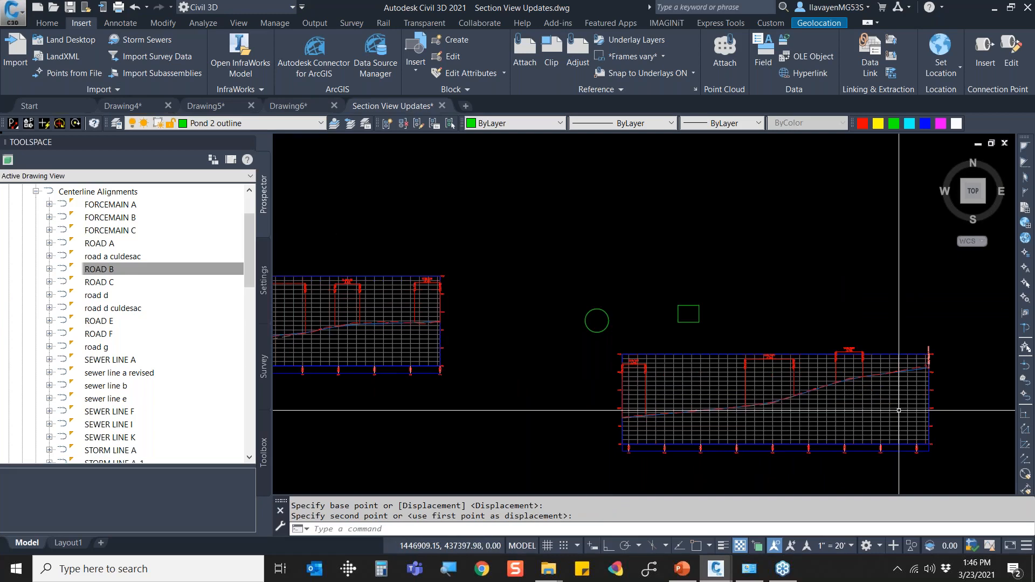
Move the 13+00.00 section view back to the left, next to the 12+00.00 section view.
scroll(803, 387, down, 3)
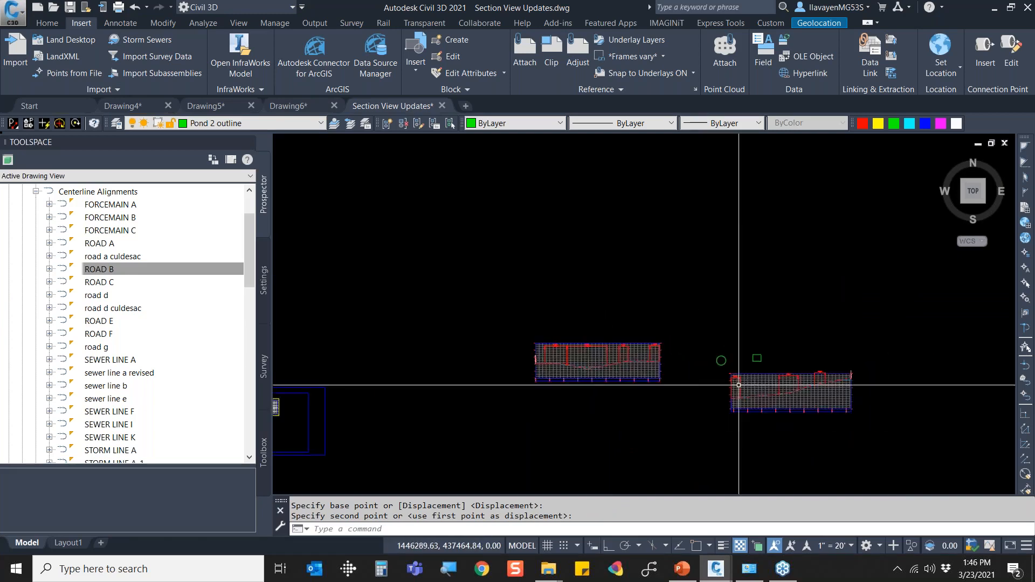
middle_drag(317, 416, 431, 368)
scroll(428, 369, up, 1)
scroll(427, 368, up, 10)
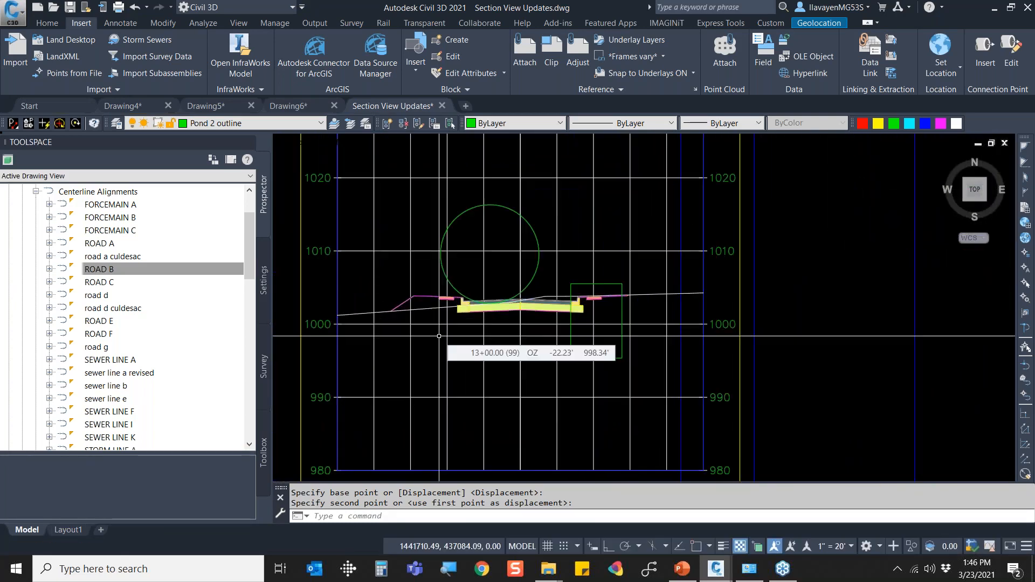
scroll(440, 336, down, 2)
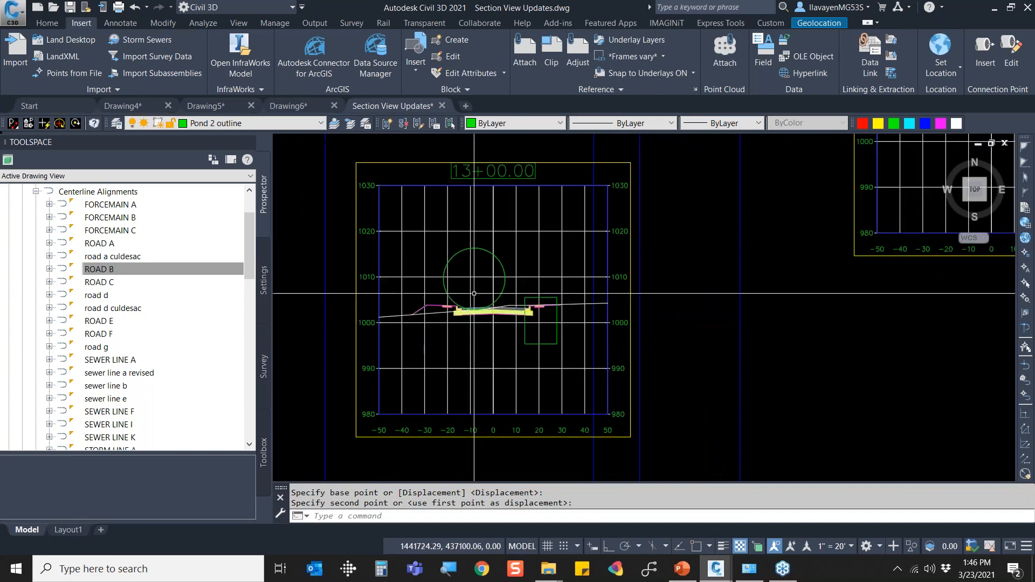
text(m)
key(Return)
click(525, 234)
click(509, 221)
key(Return)
click(508, 222)
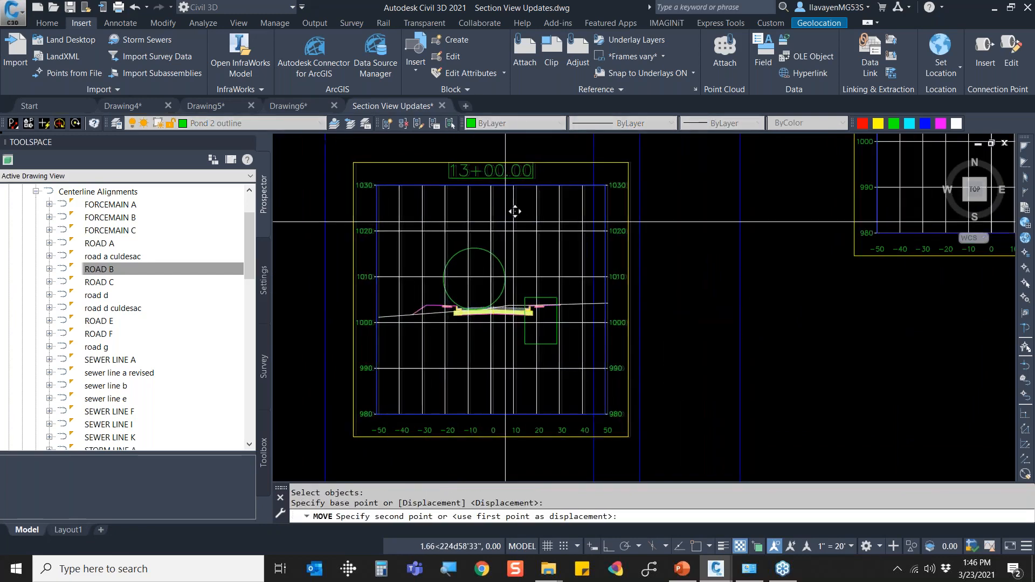
middle_drag(506, 220, 677, 249)
scroll(677, 249, down, 4)
key(Escape)
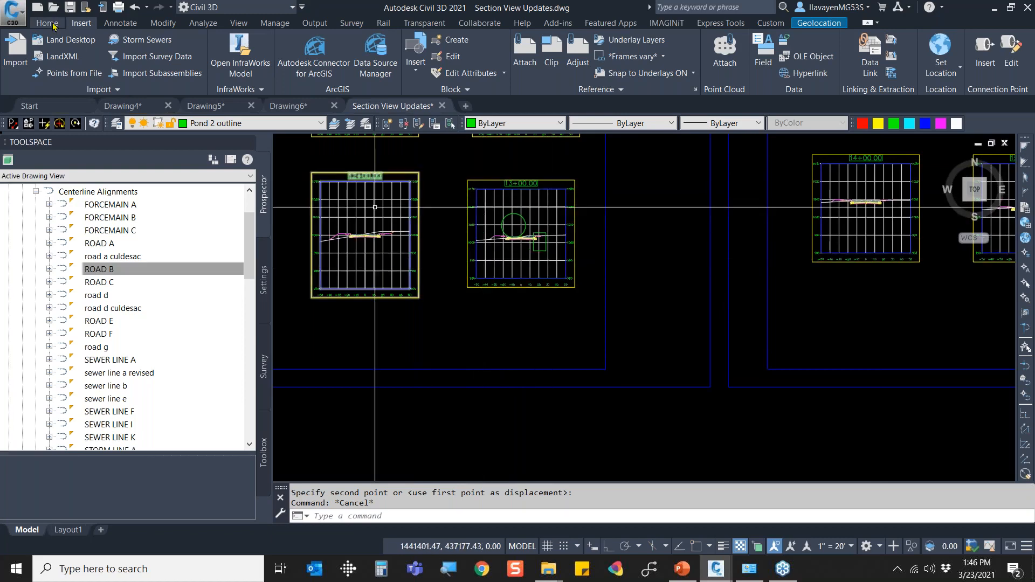
Open the drawing 03 - SURF Smoothing.dwg as read-only.
click(54, 7)
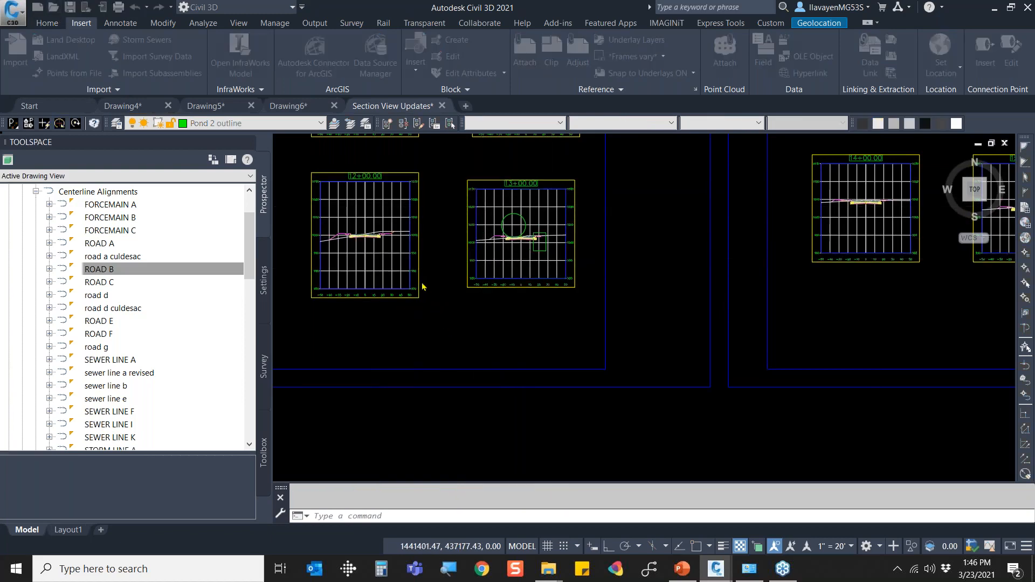
double_click(402, 224)
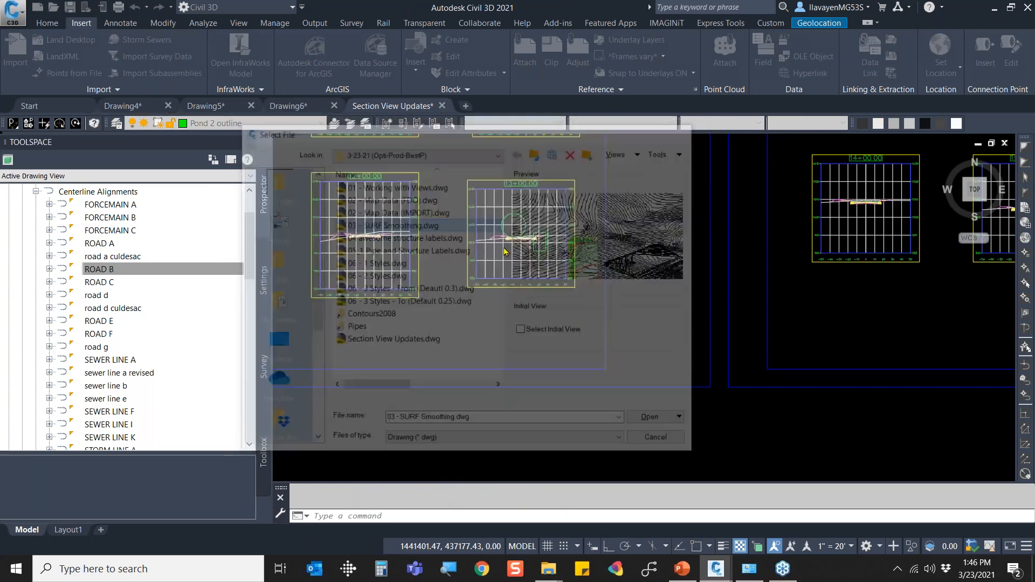
click(555, 322)
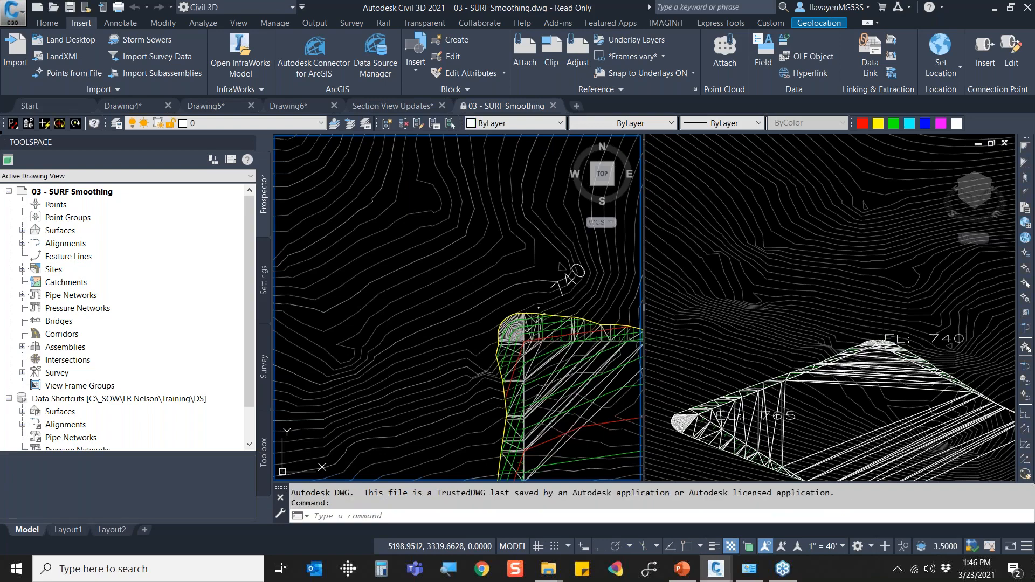
Examine the pad surface in plan, fit it in the 3D viewport, and close the Toolspace.
middle_drag(639, 340, 341, 249)
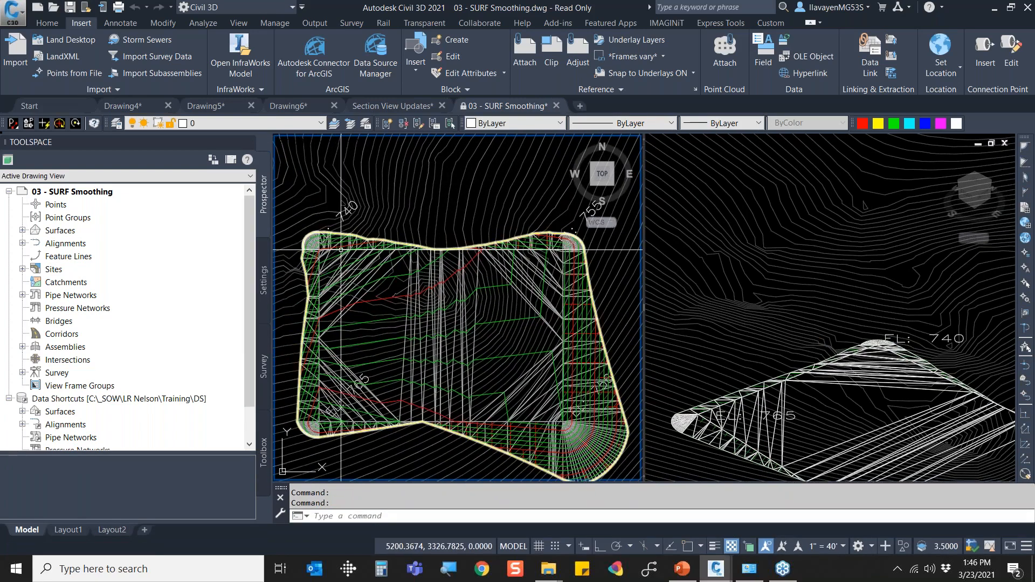
scroll(597, 391, up, 5)
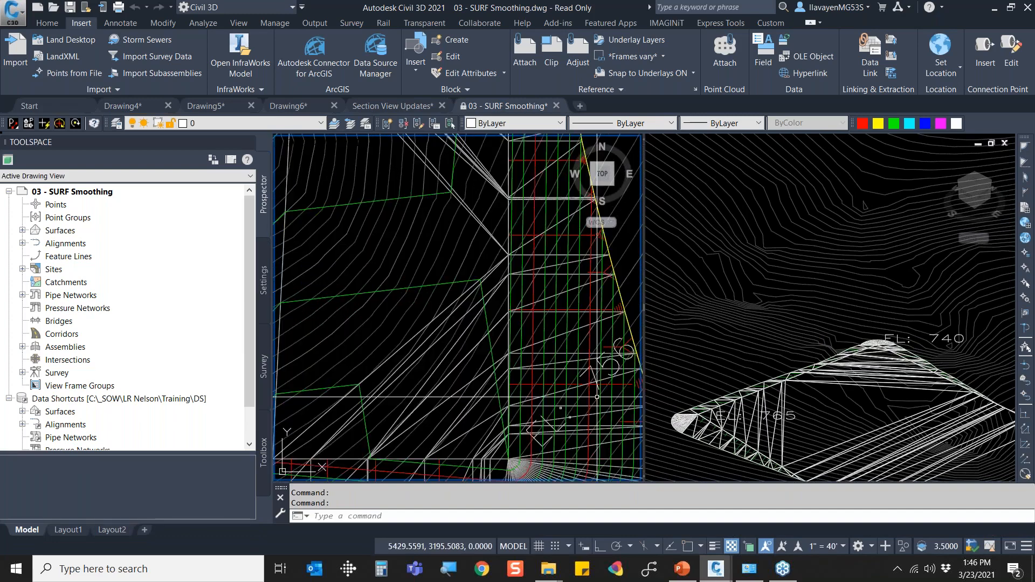
scroll(588, 386, down, 5)
scroll(368, 400, up, 2)
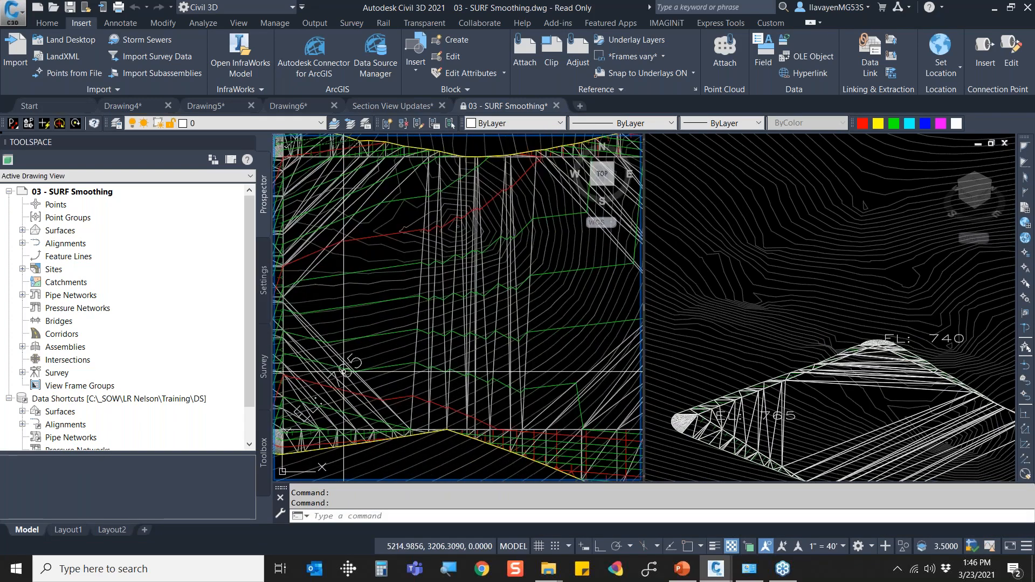
click(882, 384)
scroll(883, 385, down, 2)
middle_drag(876, 385, 817, 261)
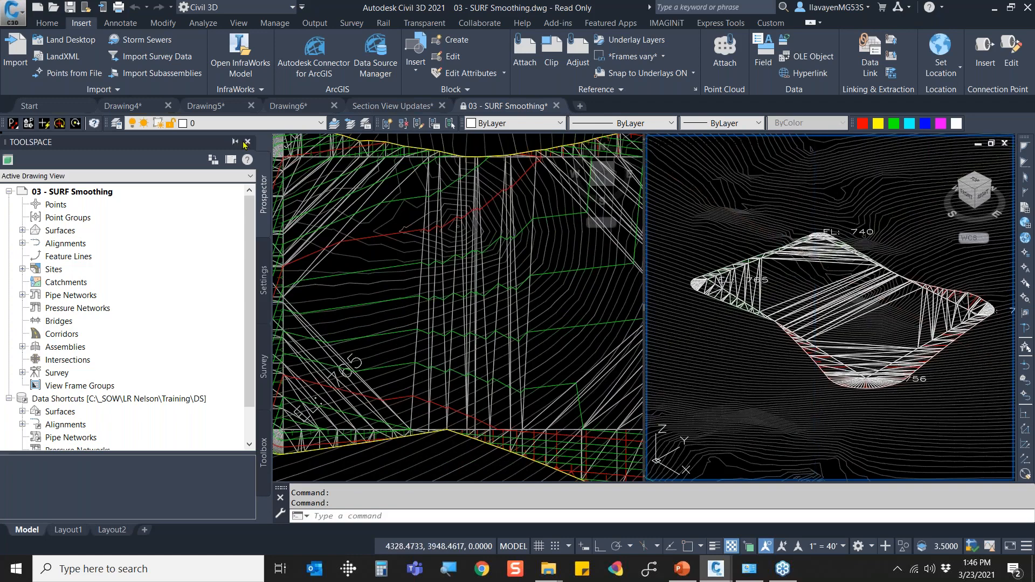
click(248, 143)
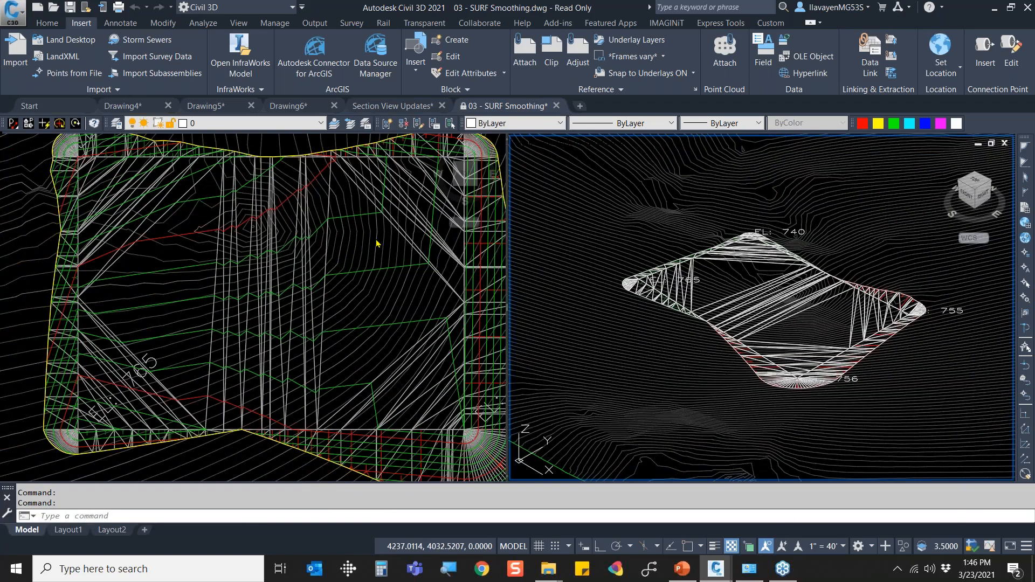
Examine the Contour Smoothing properties in the pad surface's style and close the style unchanged.
click(377, 242)
middle_drag(376, 232, 358, 259)
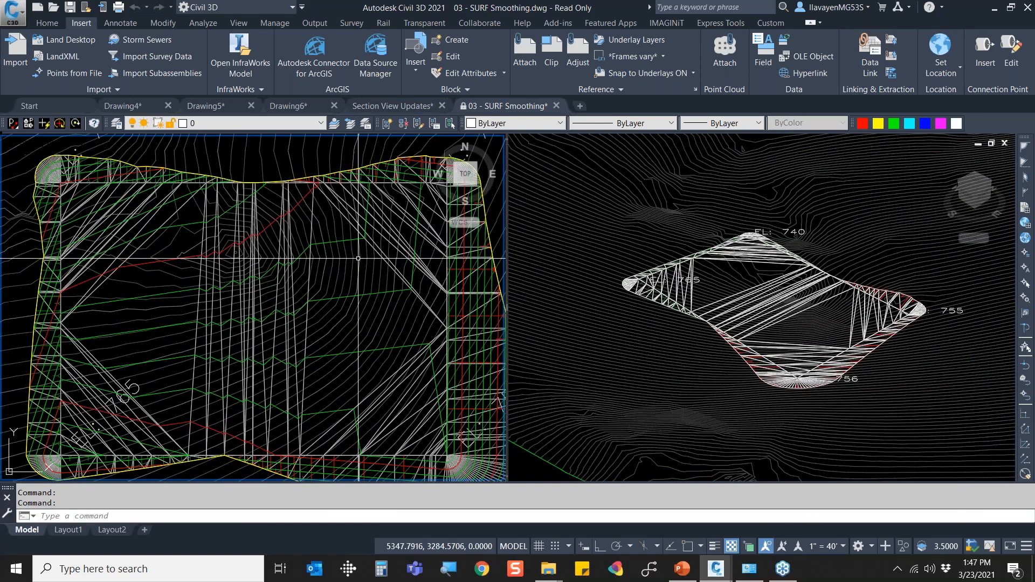
click(379, 244)
right_click(376, 184)
click(428, 402)
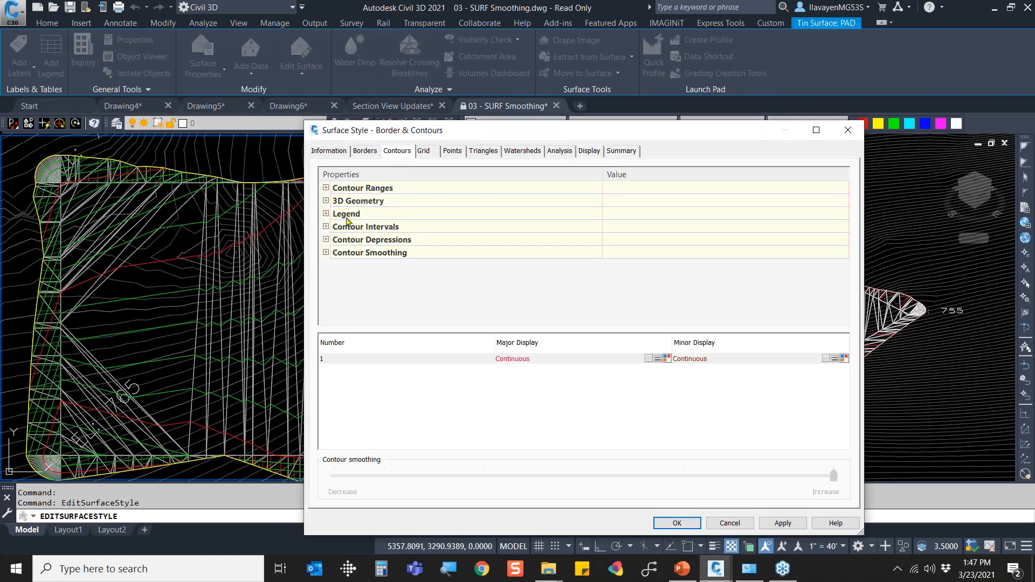
click(326, 253)
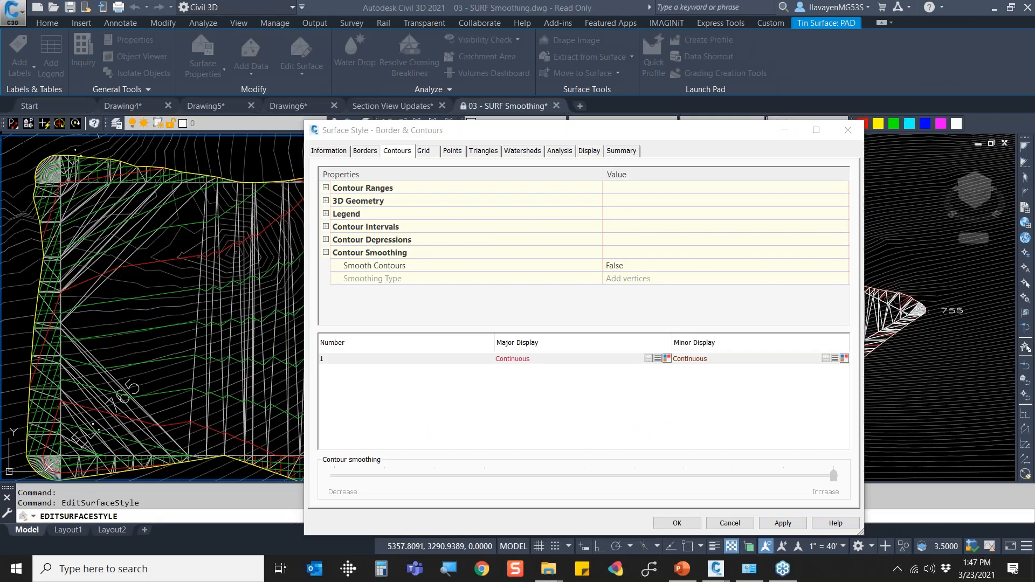
key(Return)
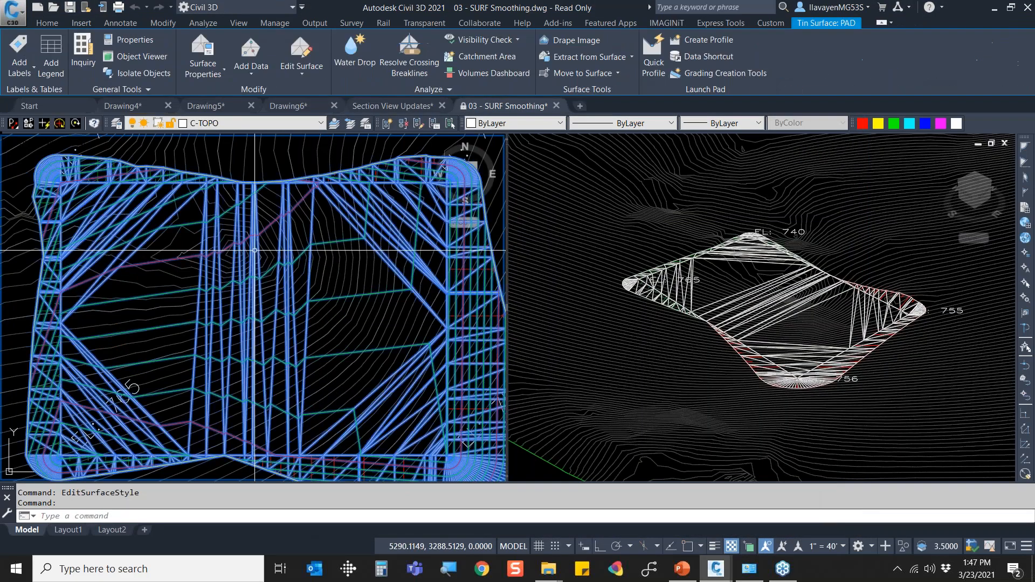
Start Smooth Surface on the pad surface and keep Natural neighbor interpolation as the smoothing method.
click(302, 74)
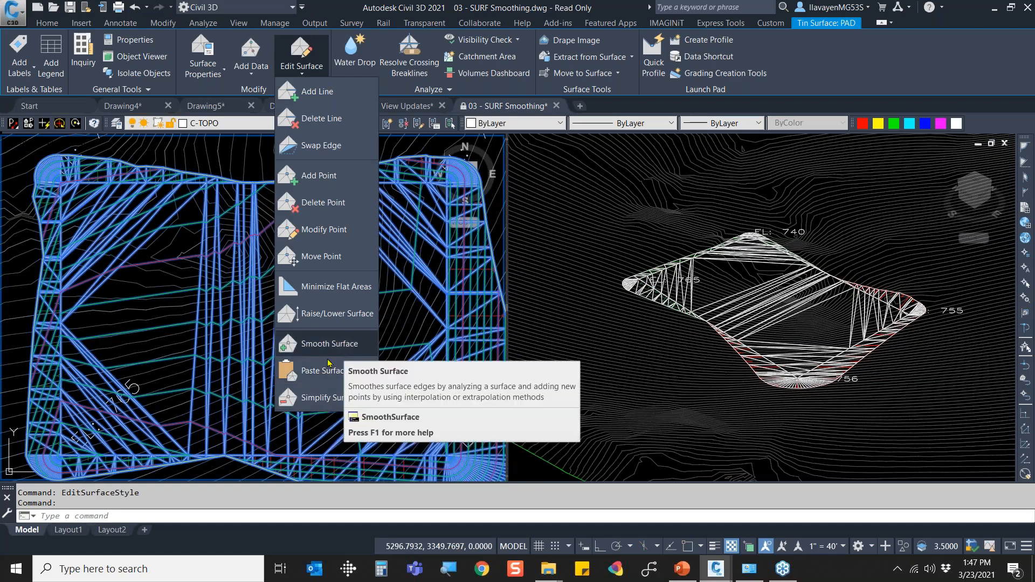
click(293, 353)
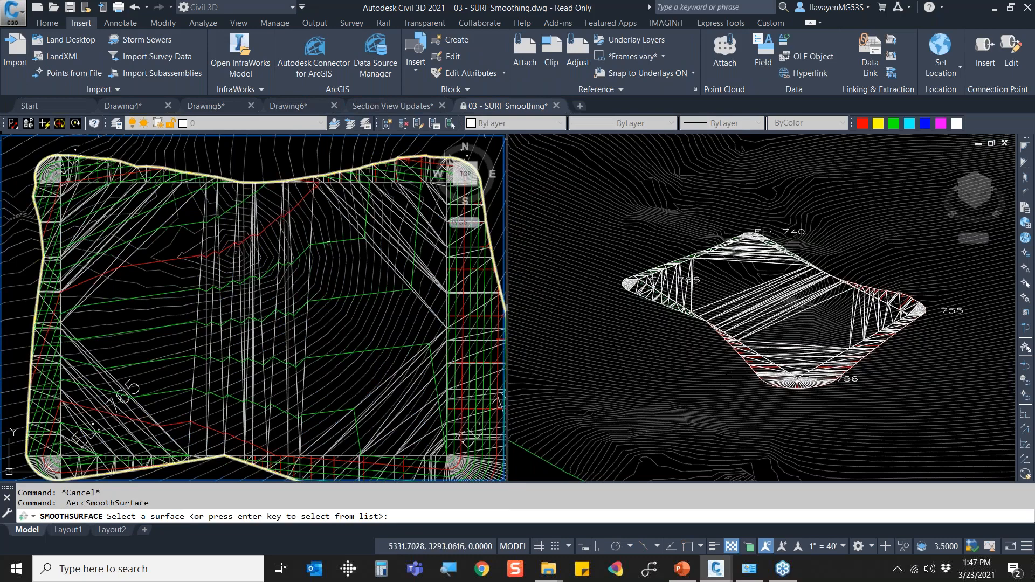
click(328, 244)
click(345, 206)
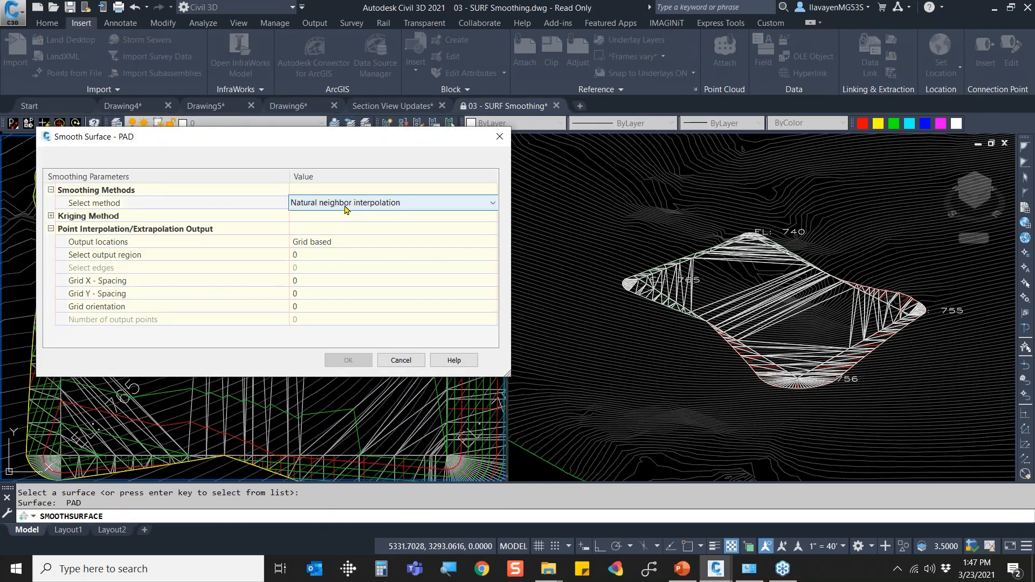
click(345, 209)
click(346, 209)
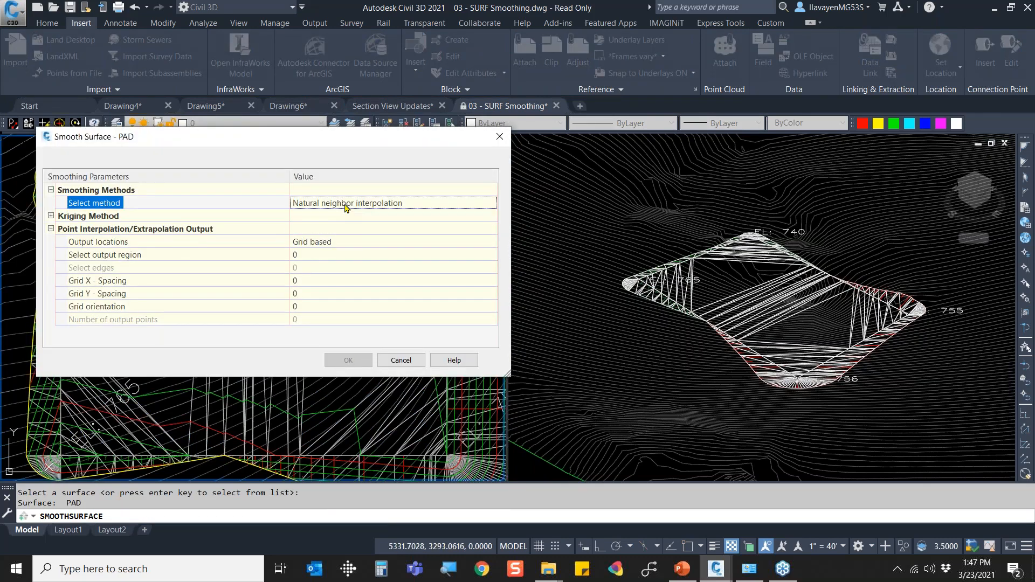
Keep the output locations Grid based and use the whole surface as the smoothing output region.
click(339, 247)
click(339, 248)
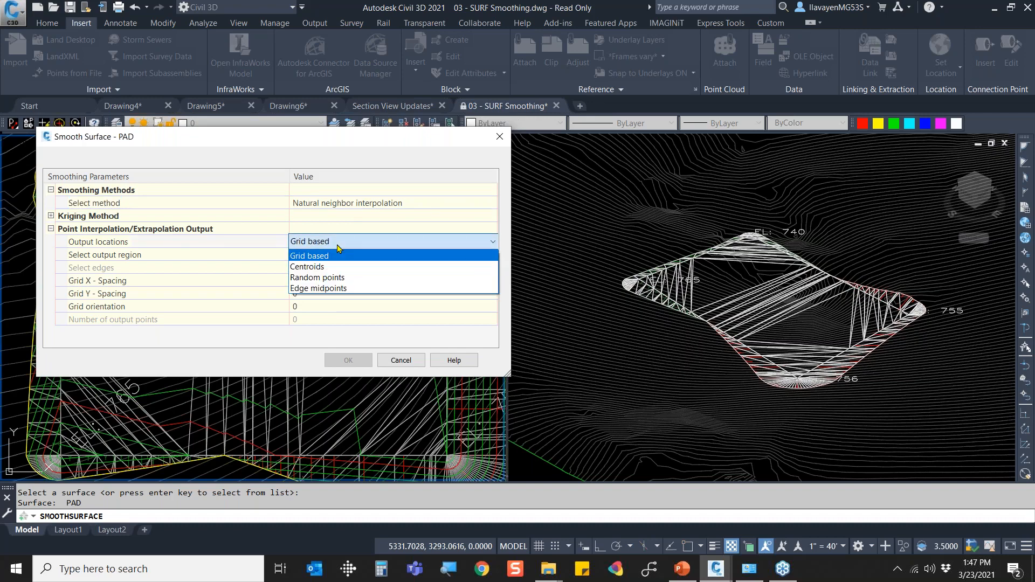
click(338, 248)
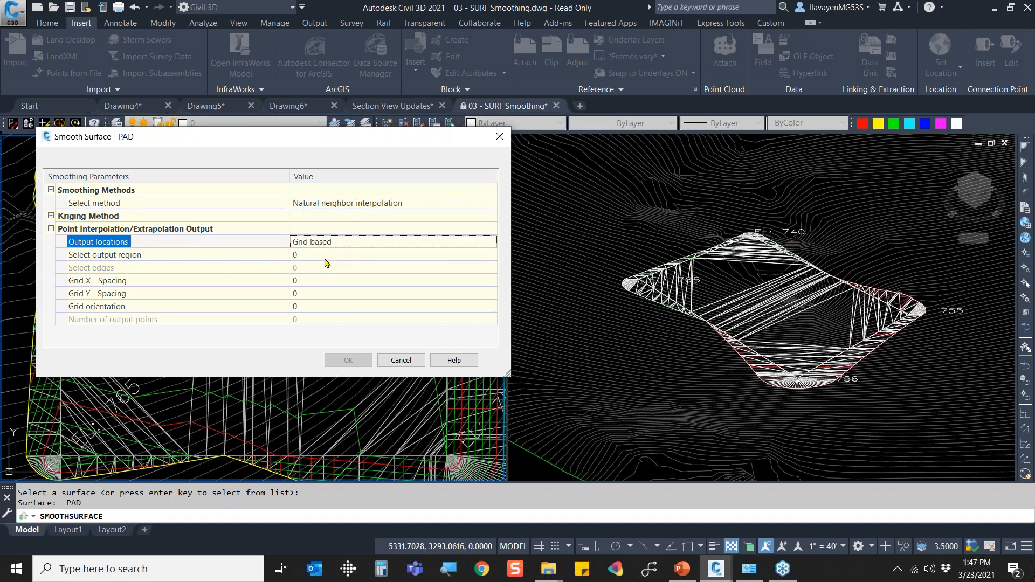
click(330, 258)
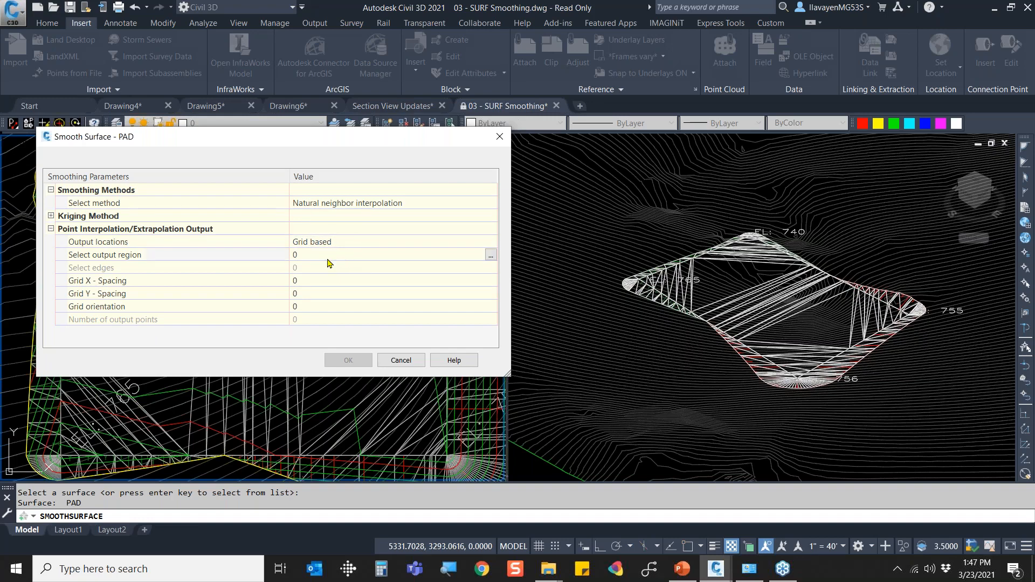
click(491, 255)
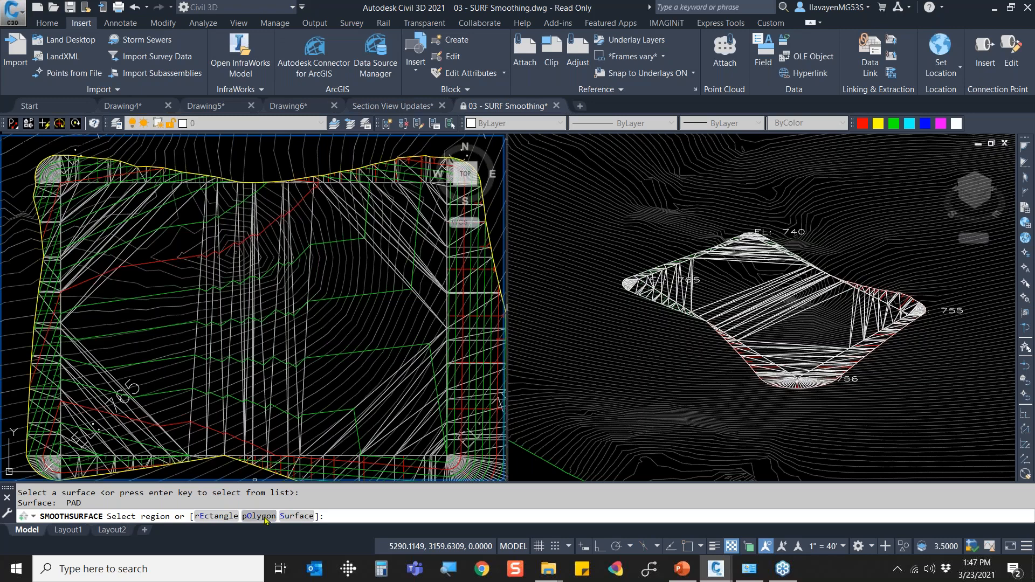
click(291, 518)
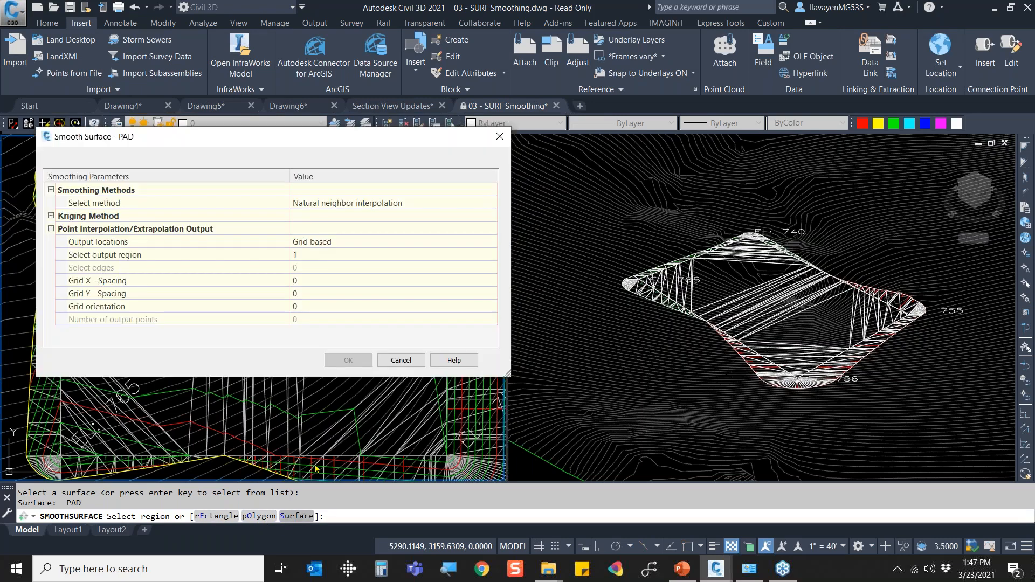
Set the smoothing grid's X and Y spacing to 10 and apply the smoothing to the pad surface.
click(300, 294)
click(300, 281)
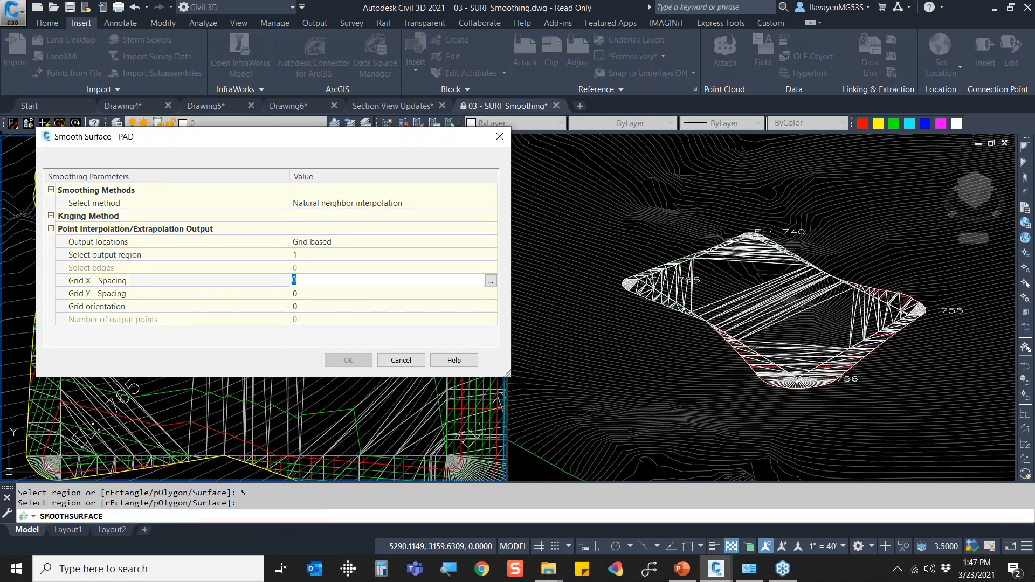
text(10)
click(306, 294)
text(10)
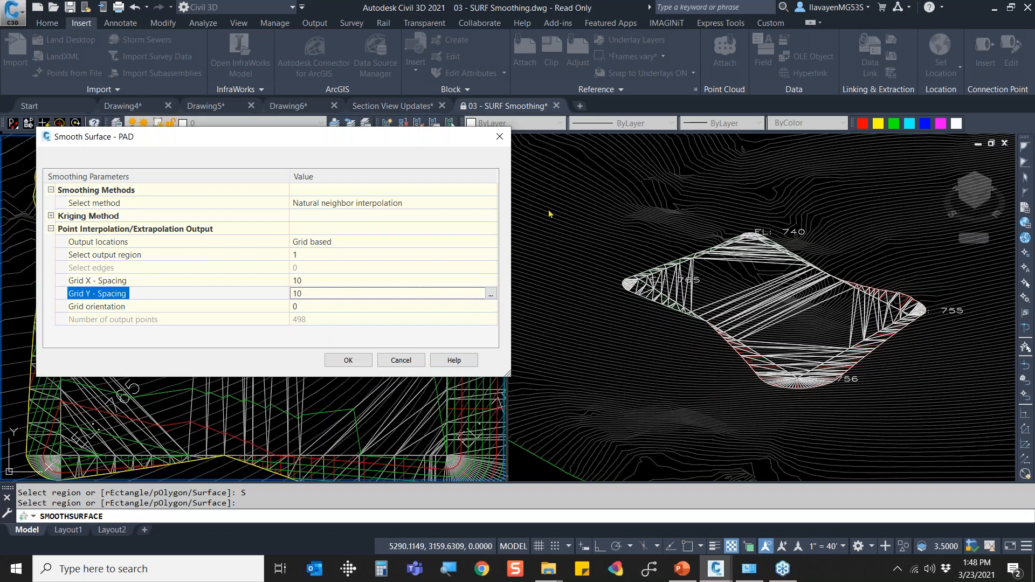
drag(415, 139, 592, 78)
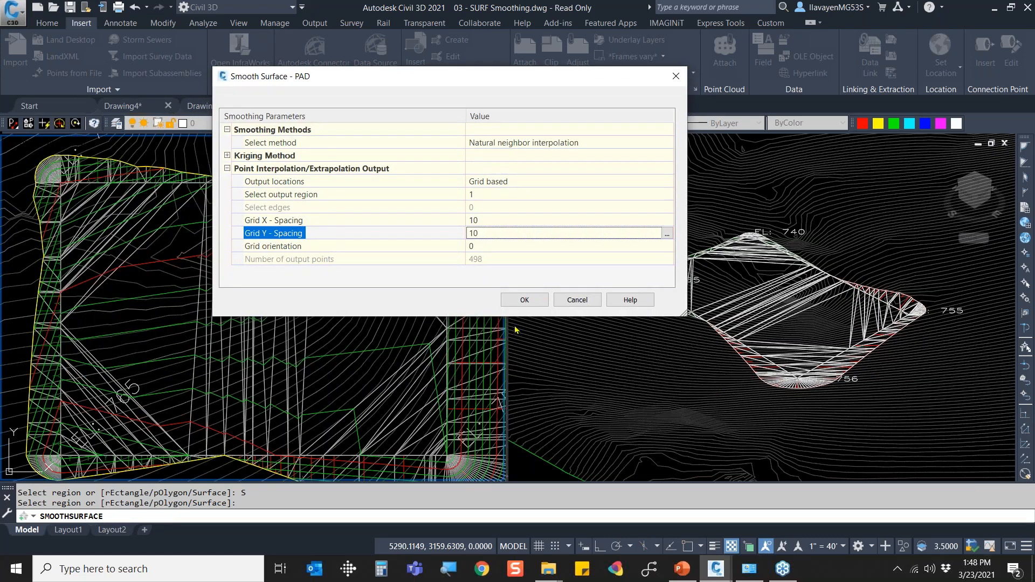
click(525, 300)
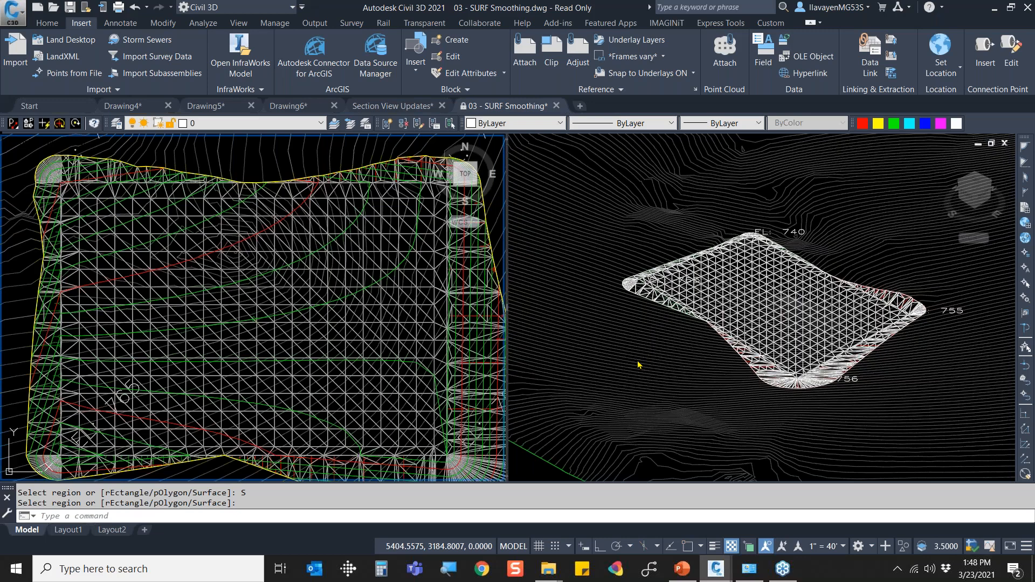
click(124, 376)
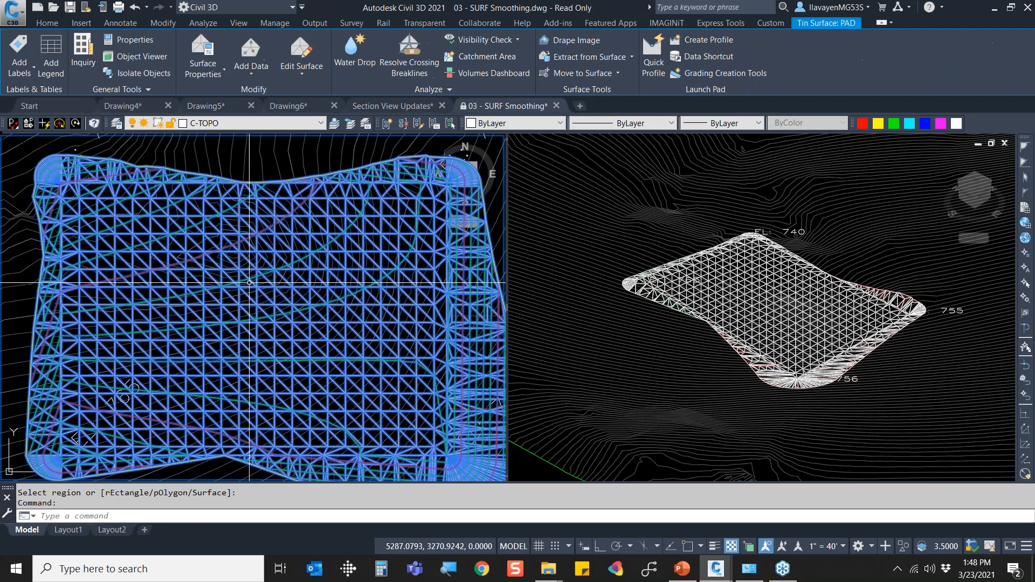
click(300, 69)
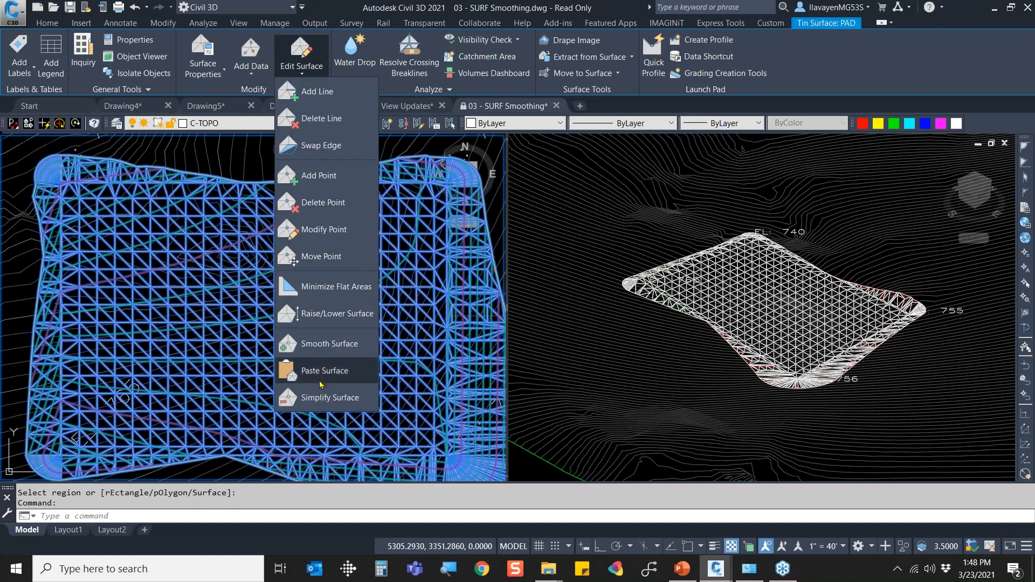
click(325, 351)
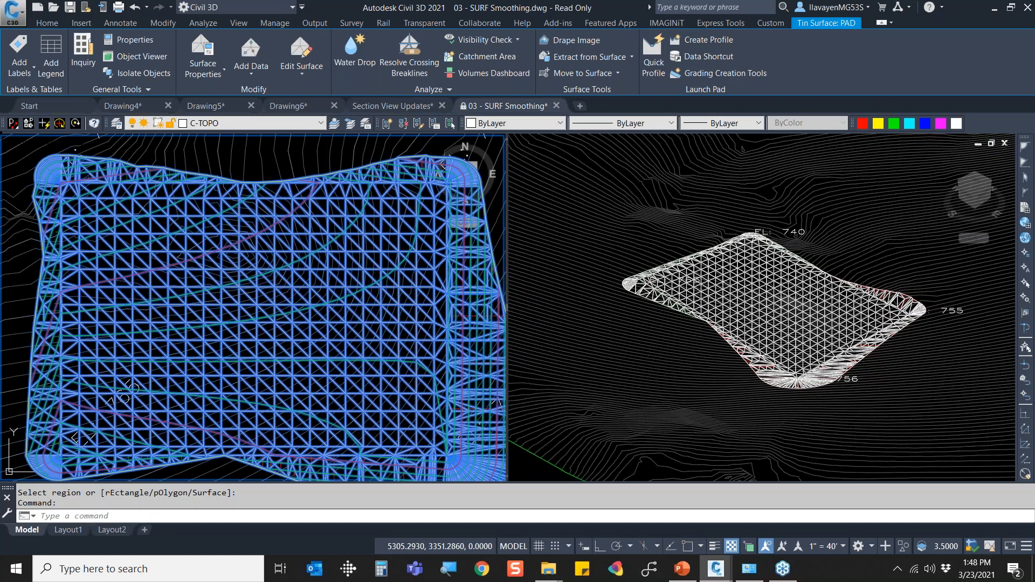
click(623, 221)
key(Escape)
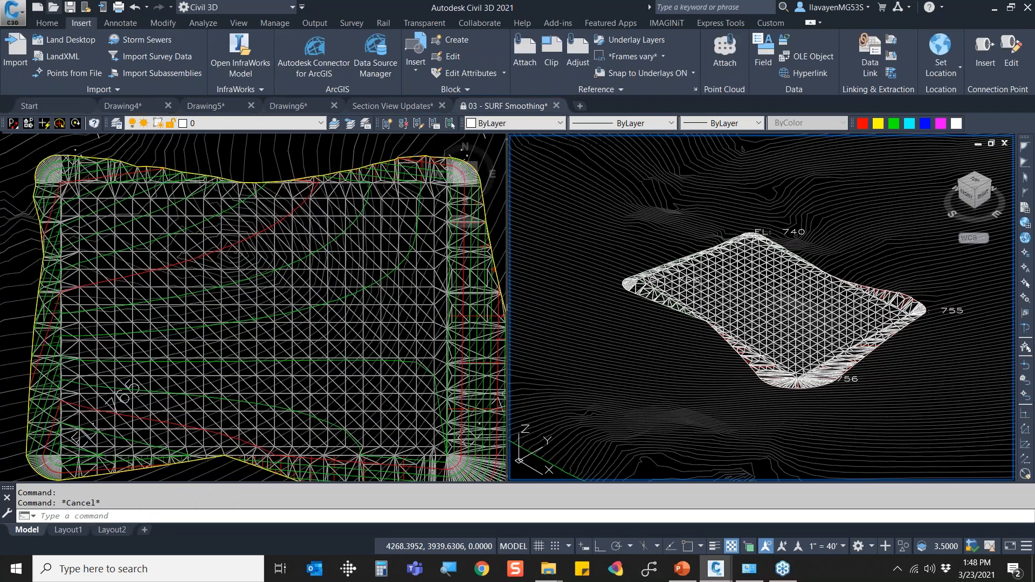
Open the drawings 06 - 1 Styles.dwg and 06 - 2 Styles.dwg together as read-only.
click(15, 46)
click(377, 263)
shift+click(404, 274)
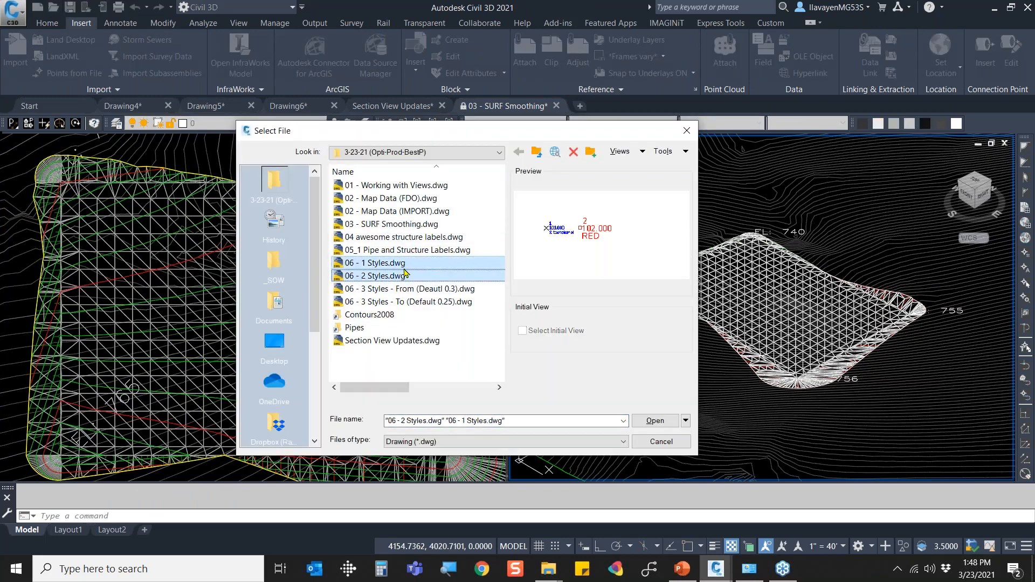
click(662, 418)
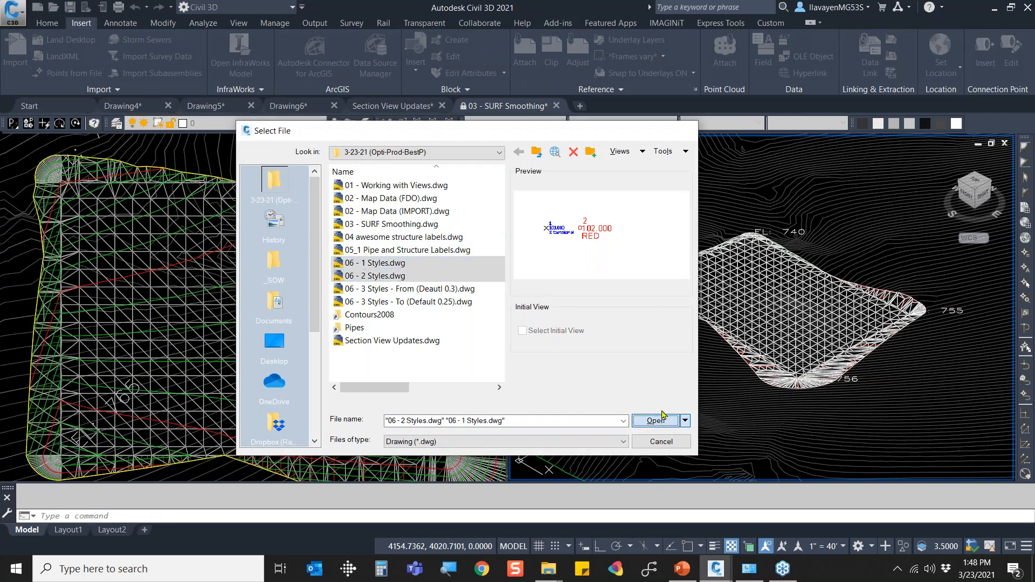
click(529, 317)
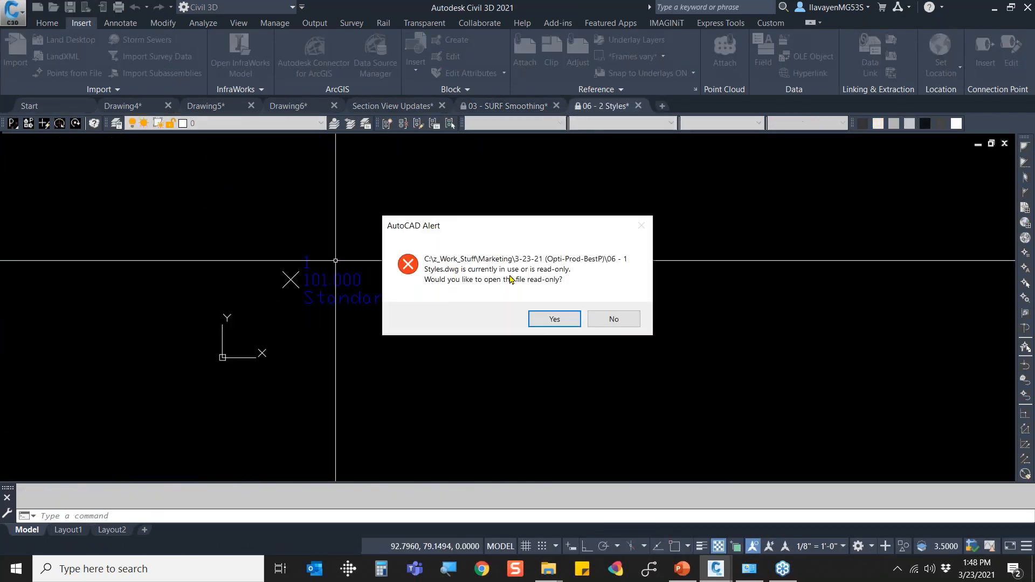
click(539, 321)
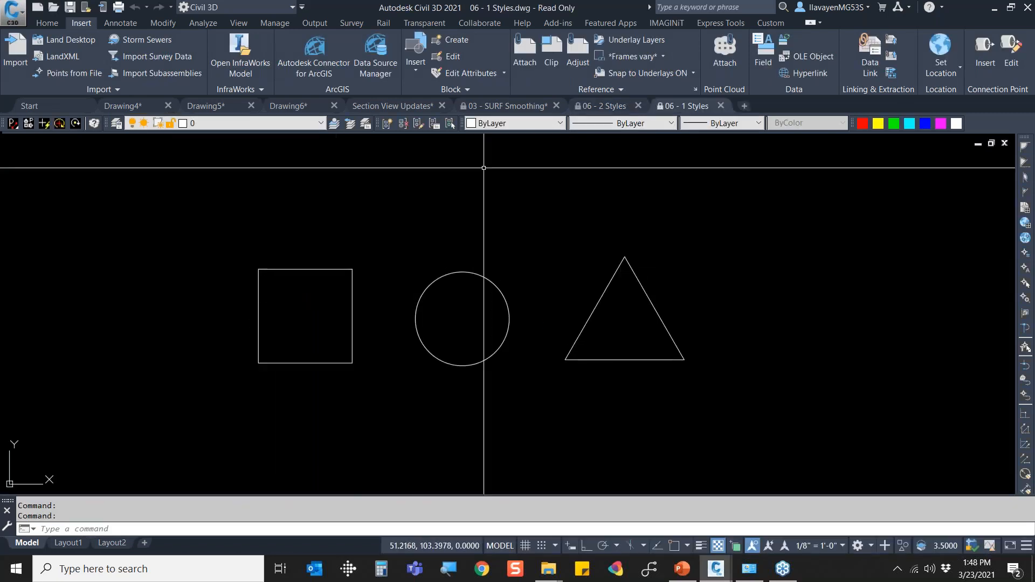
Show the Toolspace and expand the drawing settings down to the surface contour label styles.
click(47, 22)
click(22, 51)
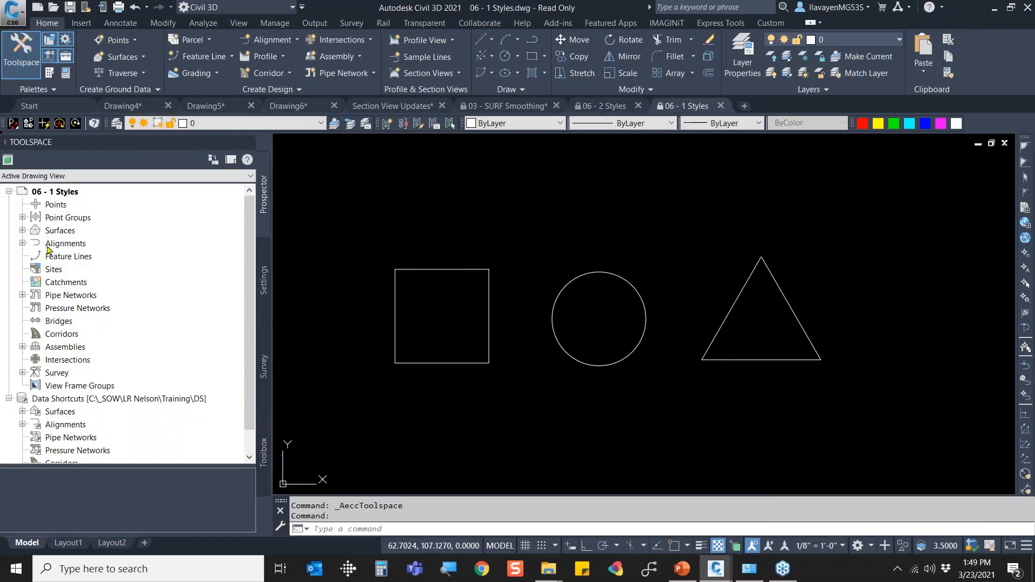
click(22, 230)
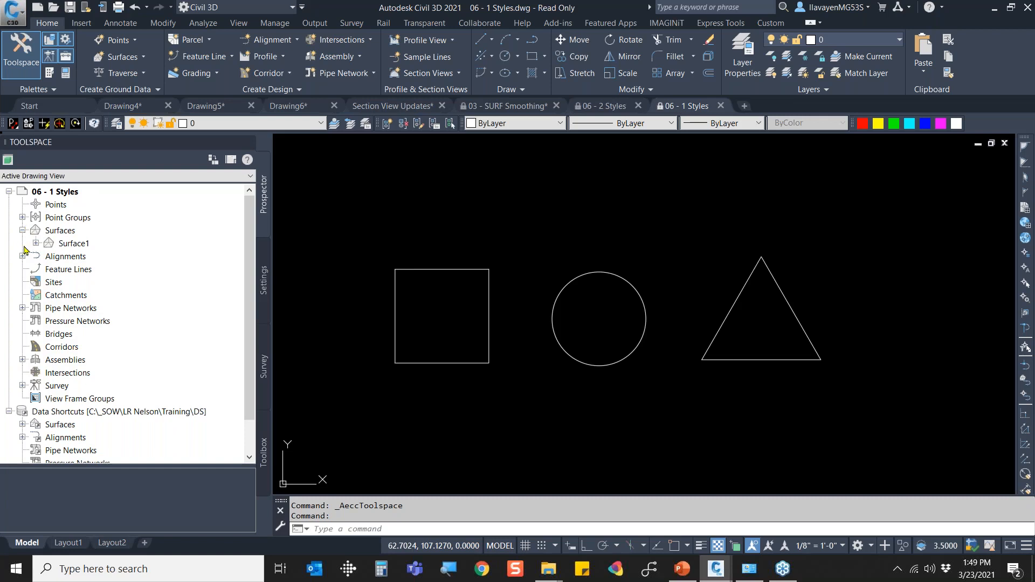
click(260, 250)
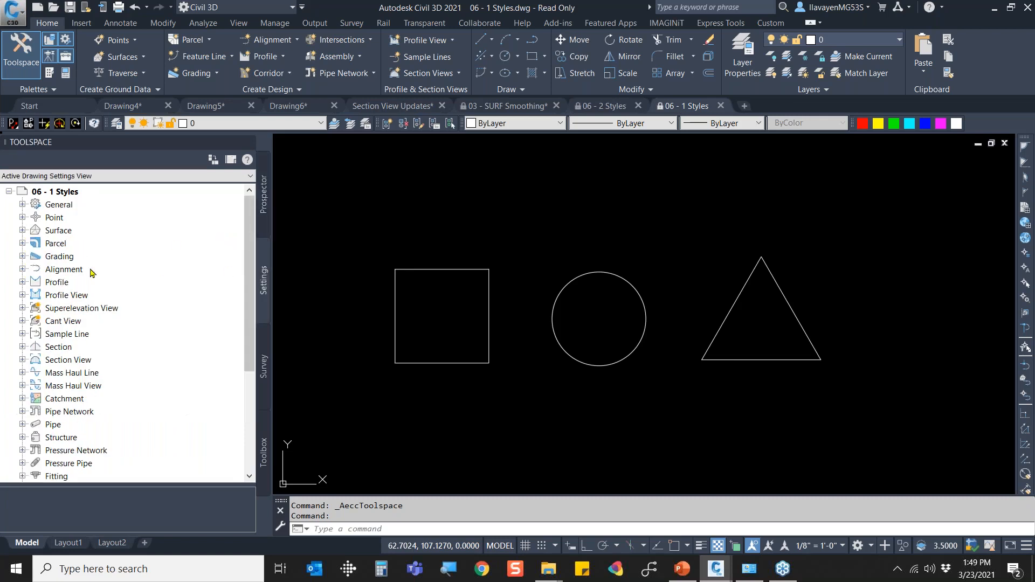
click(22, 230)
click(35, 256)
click(49, 269)
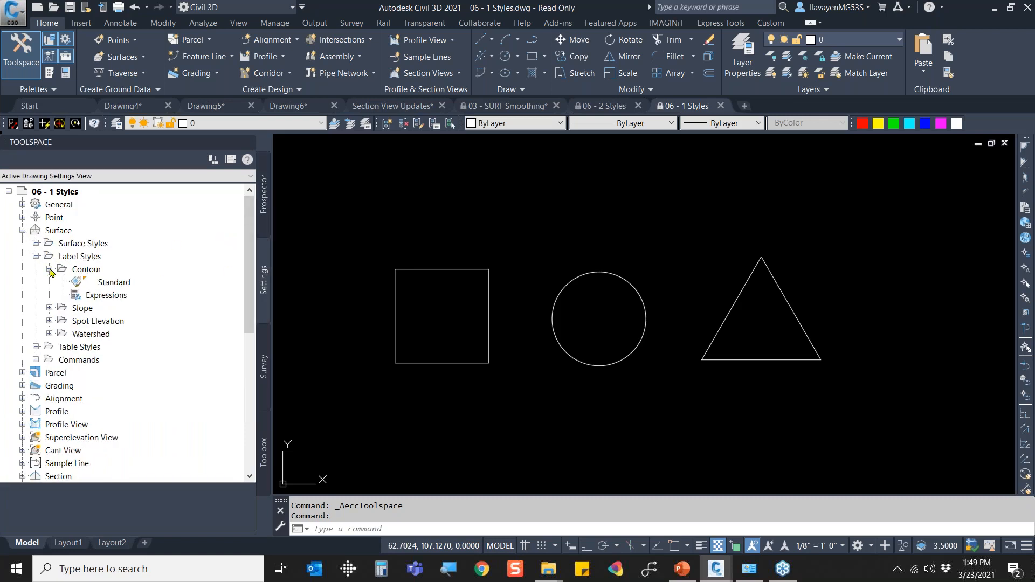
Examine the general and layout settings of the Standard contour label style, including its layer, and close it unchanged.
click(108, 283)
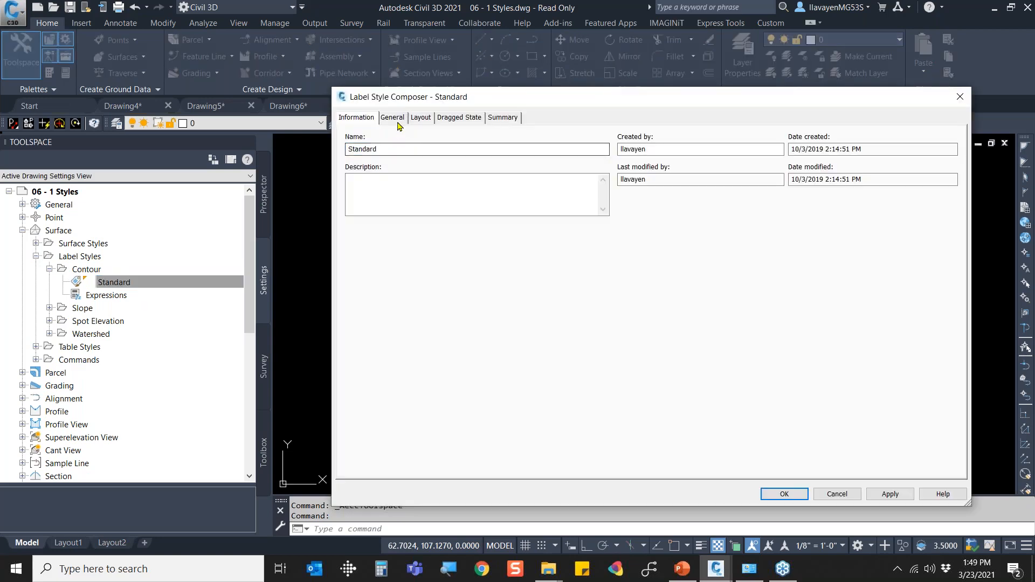
click(393, 117)
click(417, 120)
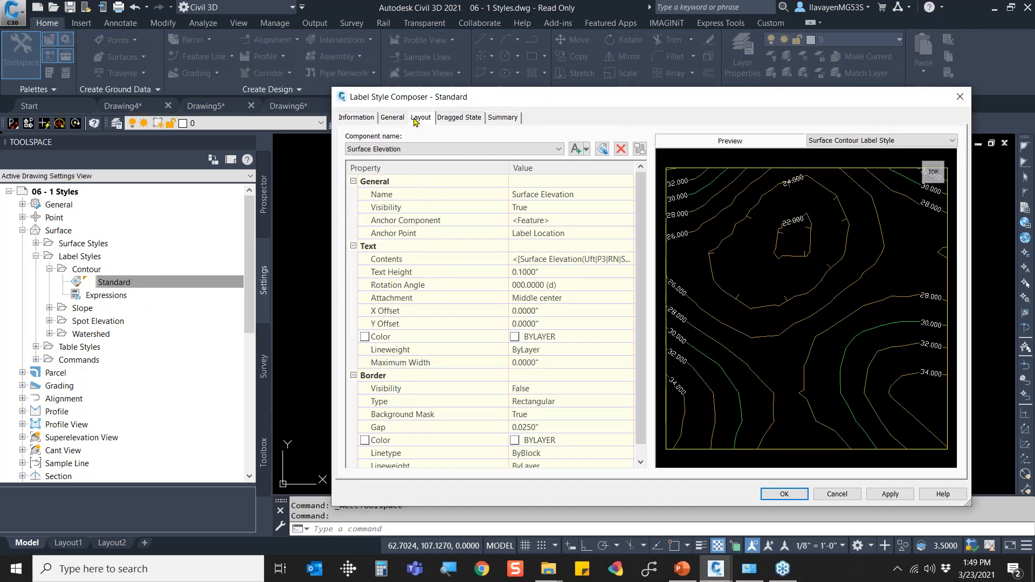
click(402, 120)
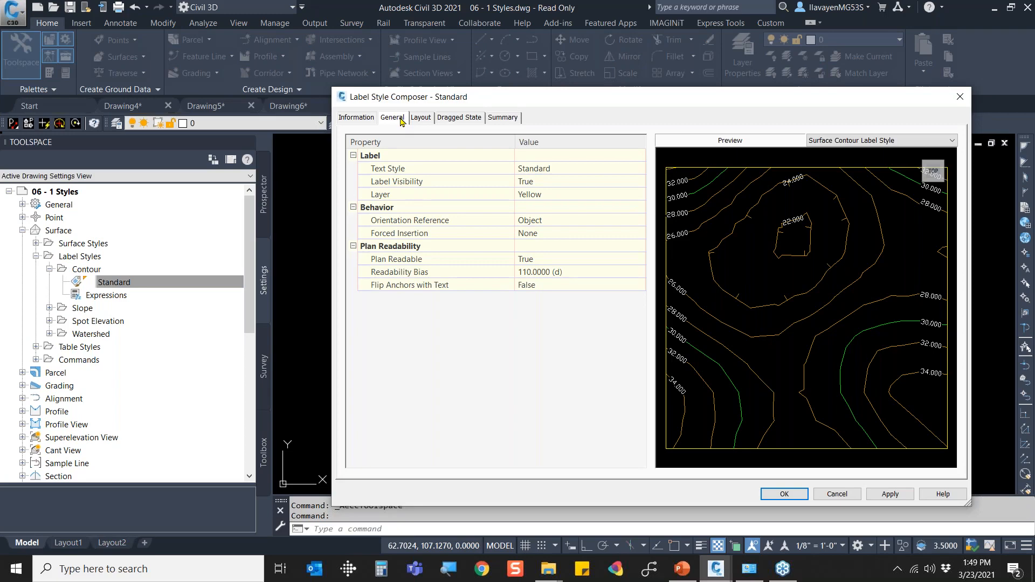
key(Escape)
Review the drawing's layers and rename the Standard contour label style as Yellow Layer for Contour Label.
click(293, 124)
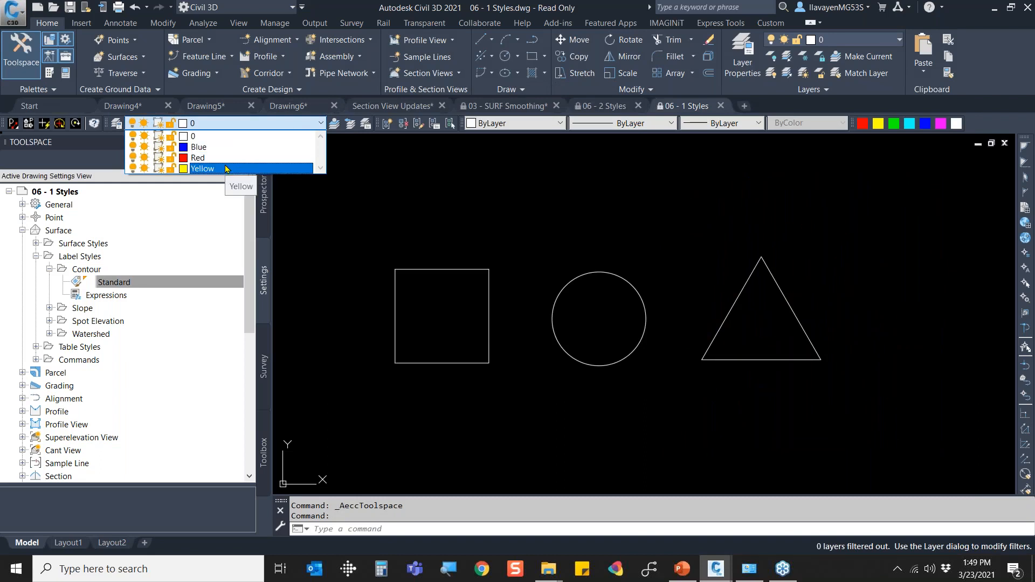
click(230, 255)
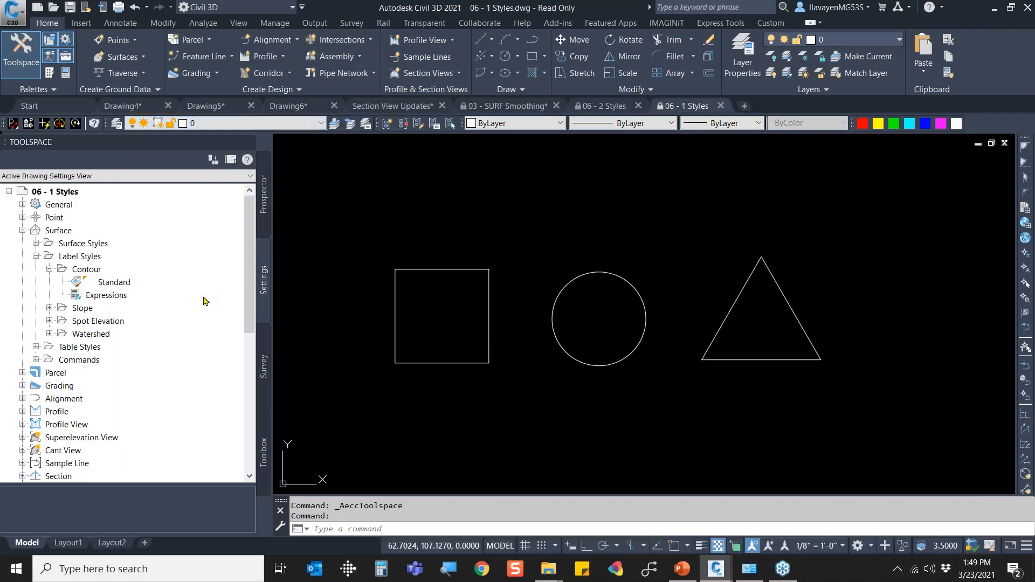
click(138, 286)
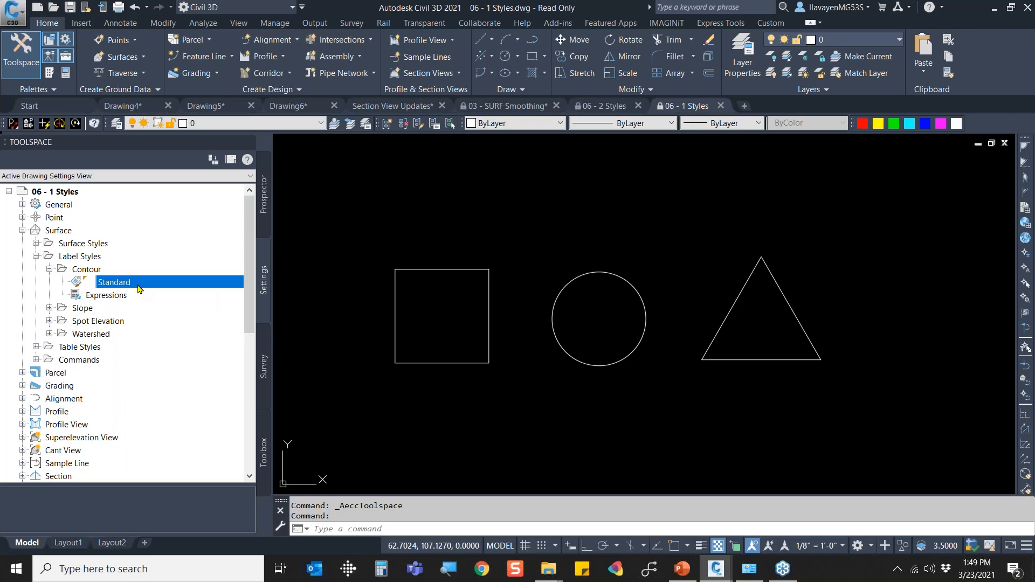
double_click(138, 286)
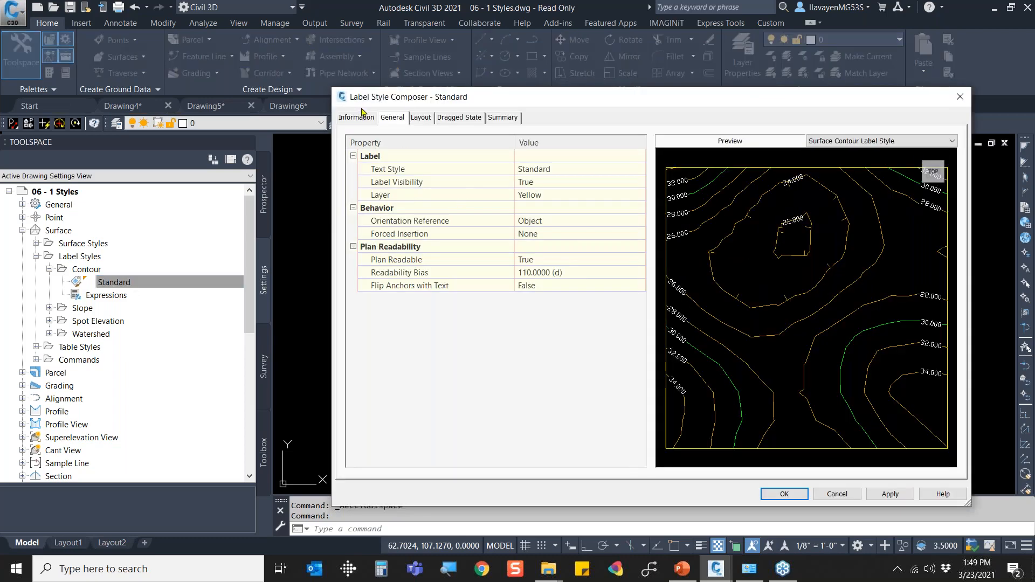
click(362, 116)
double_click(406, 149)
text(Yellow Layer for Contour Label)
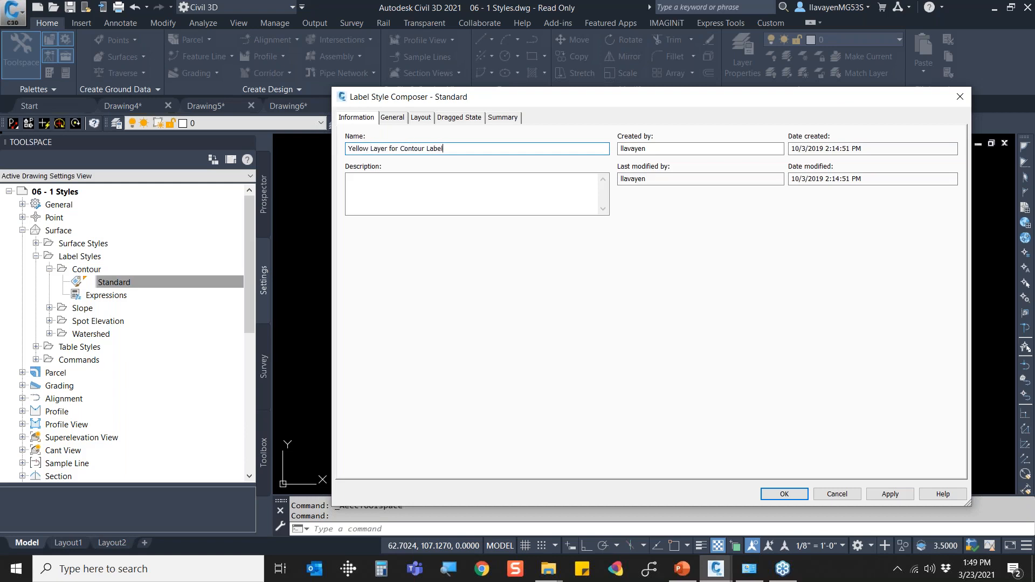
key(Return)
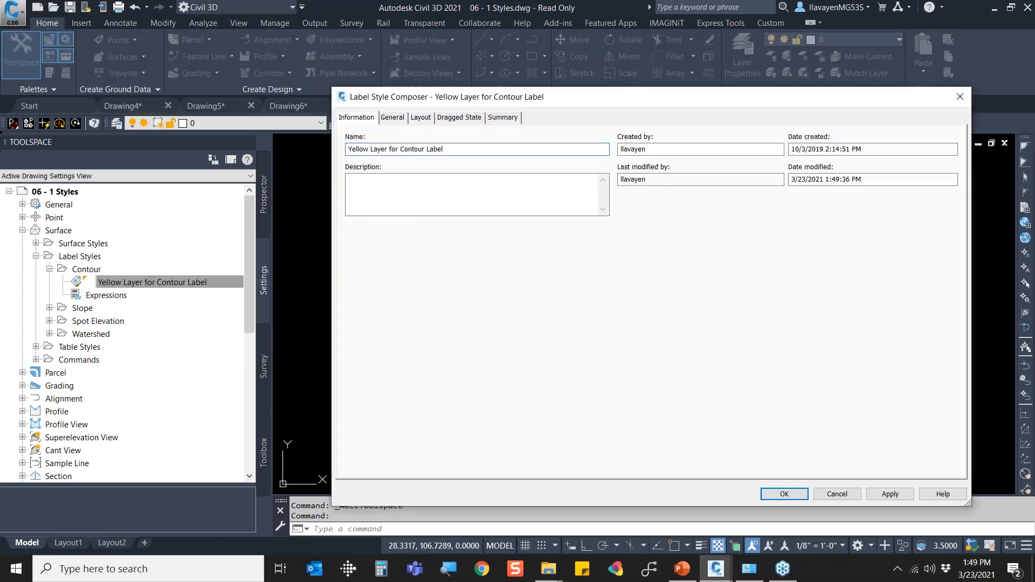
click(398, 119)
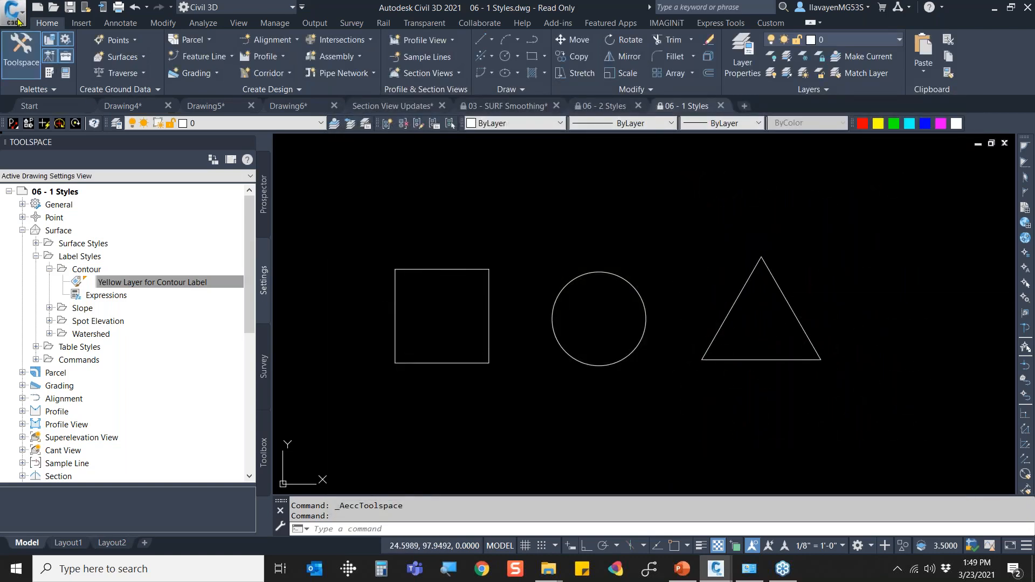
Create a new drawing from the acad.dwt template.
click(15, 11)
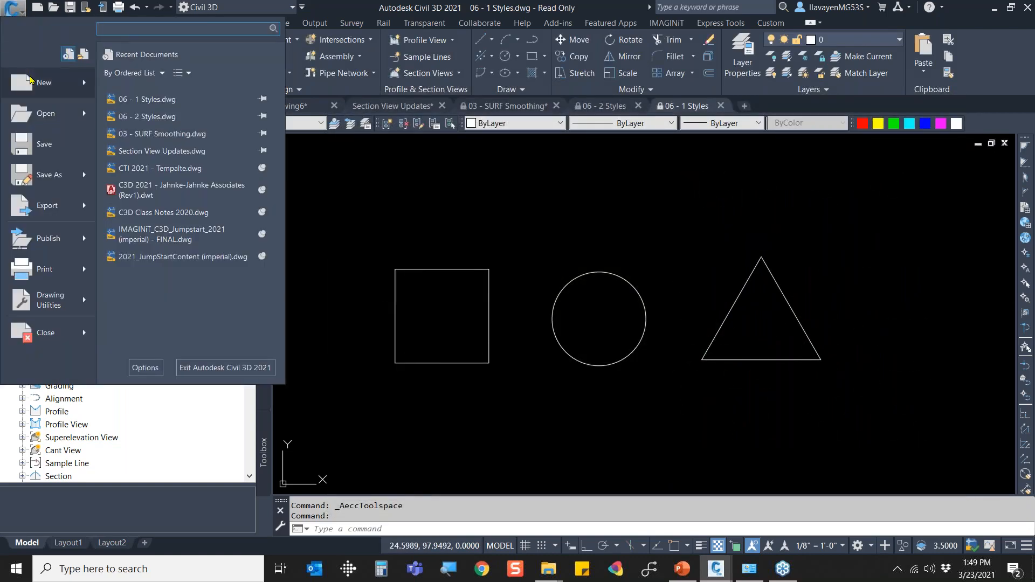
click(40, 82)
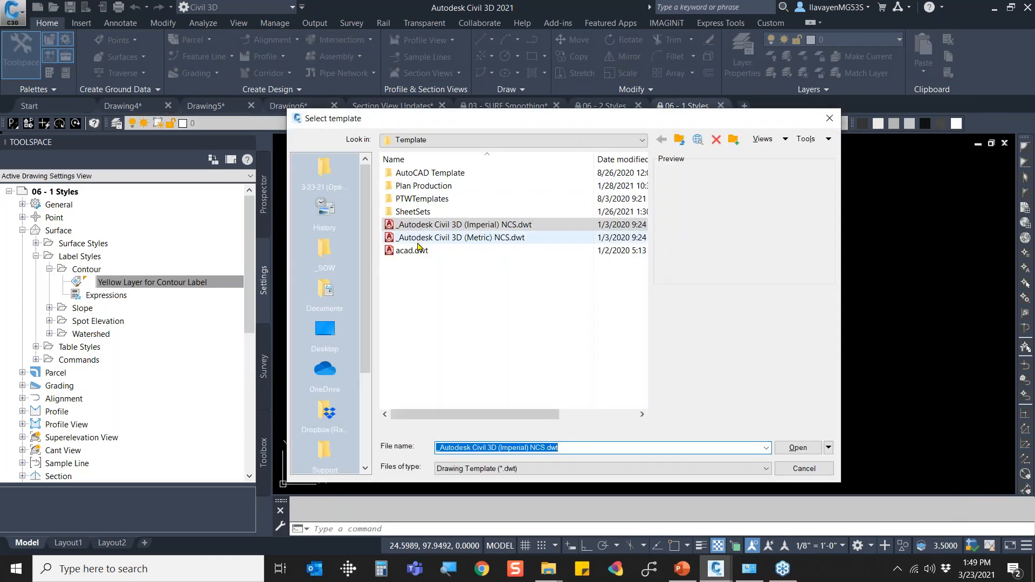
click(414, 252)
double_click(415, 254)
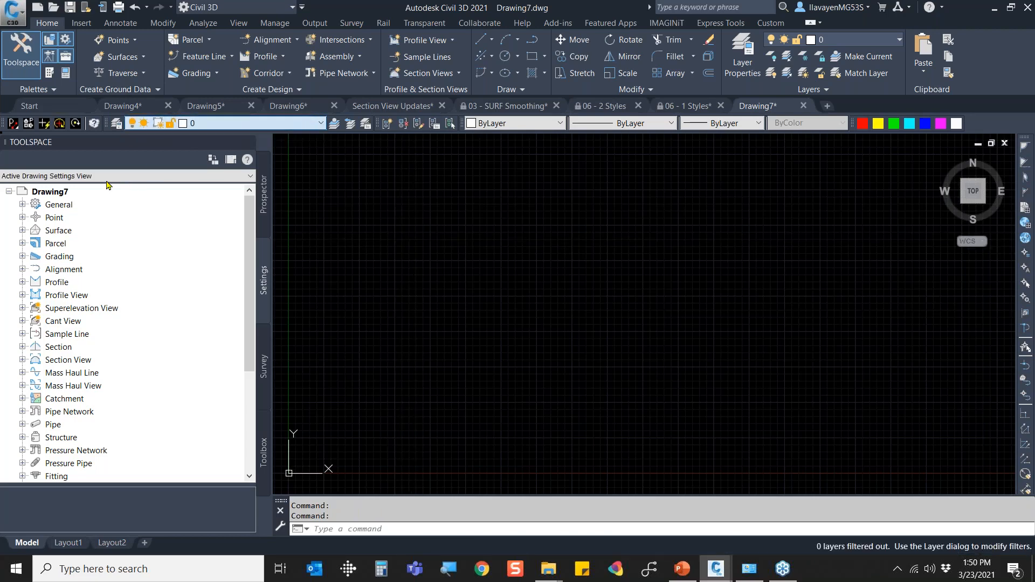
Expand the new drawing's surface contour label styles and switch the Toolspace settings to Master View.
click(22, 230)
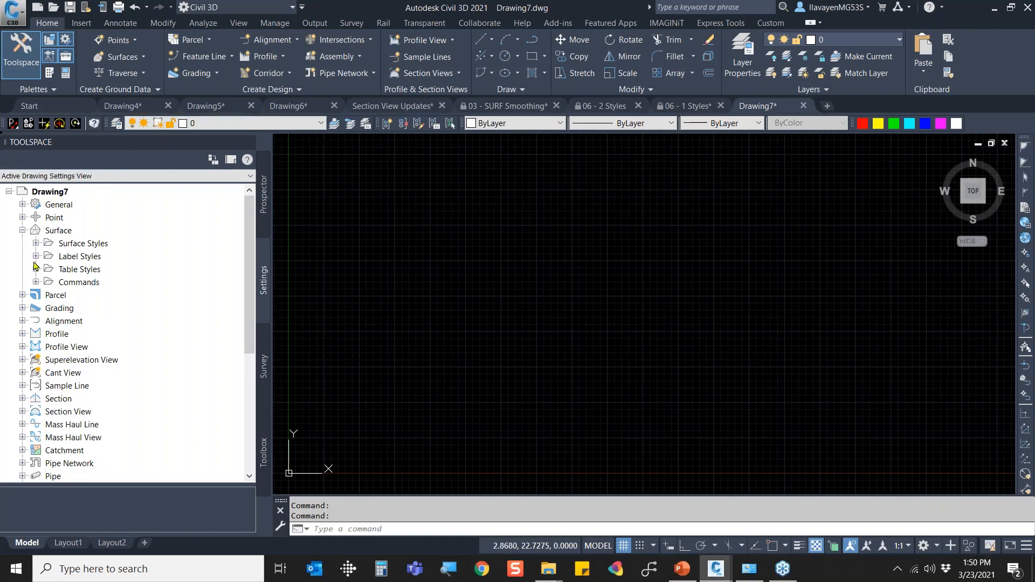
click(35, 256)
click(49, 269)
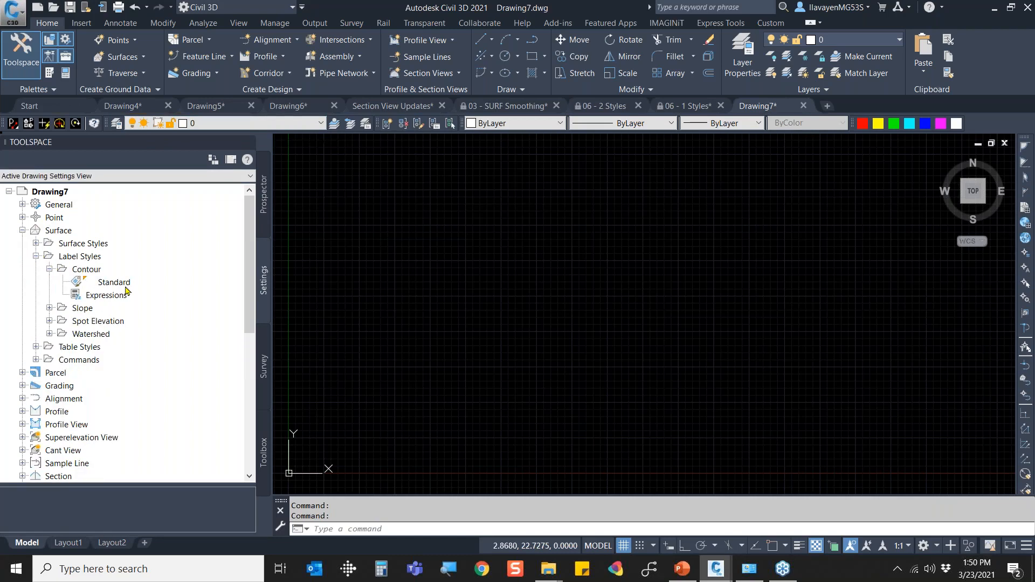
click(78, 176)
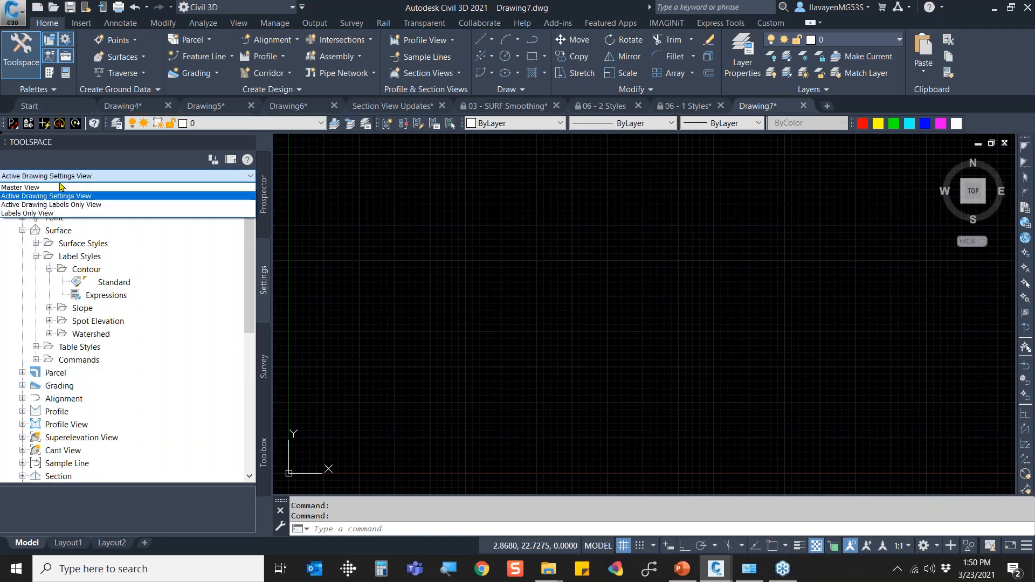
click(61, 187)
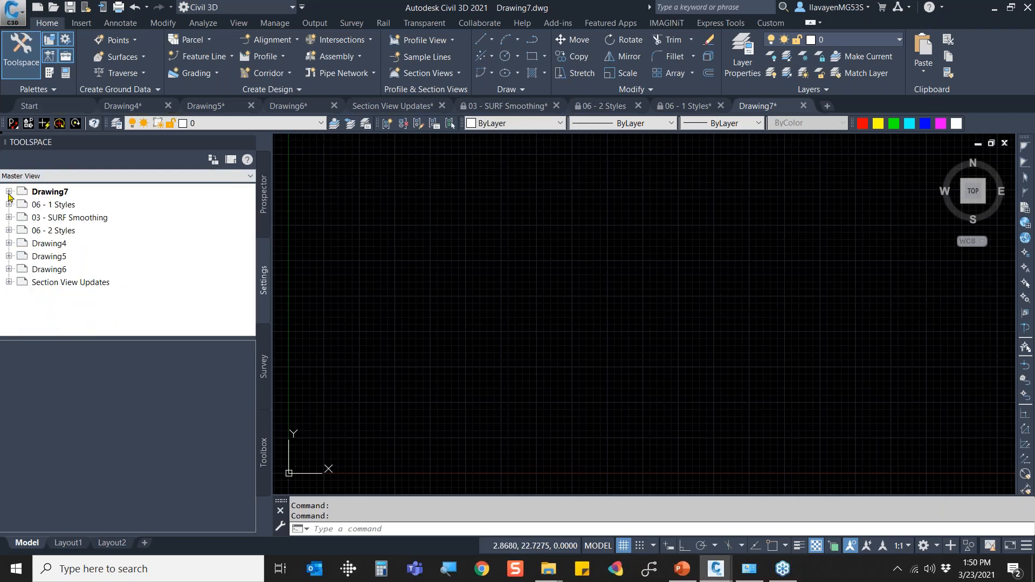
click(9, 231)
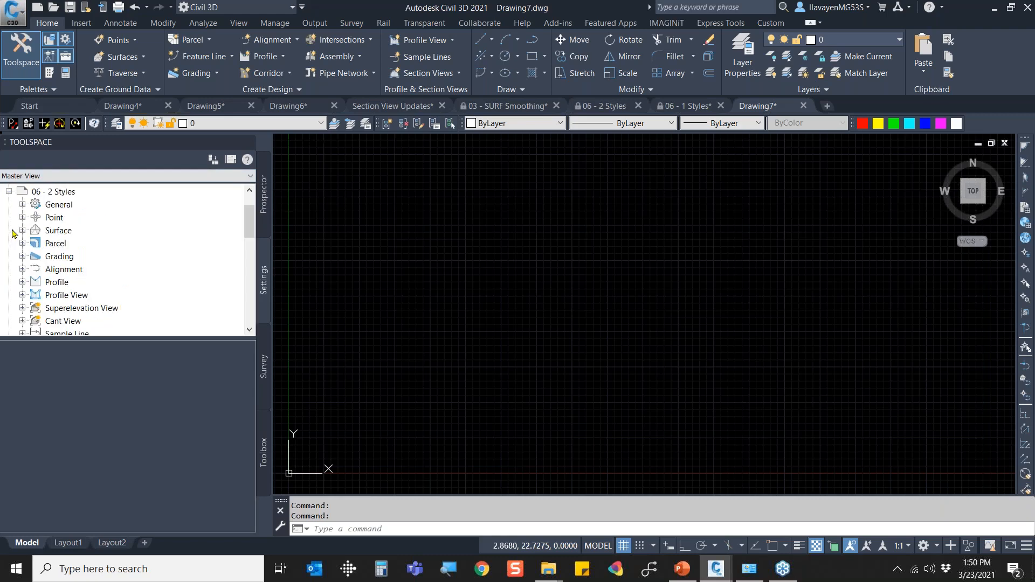
click(22, 230)
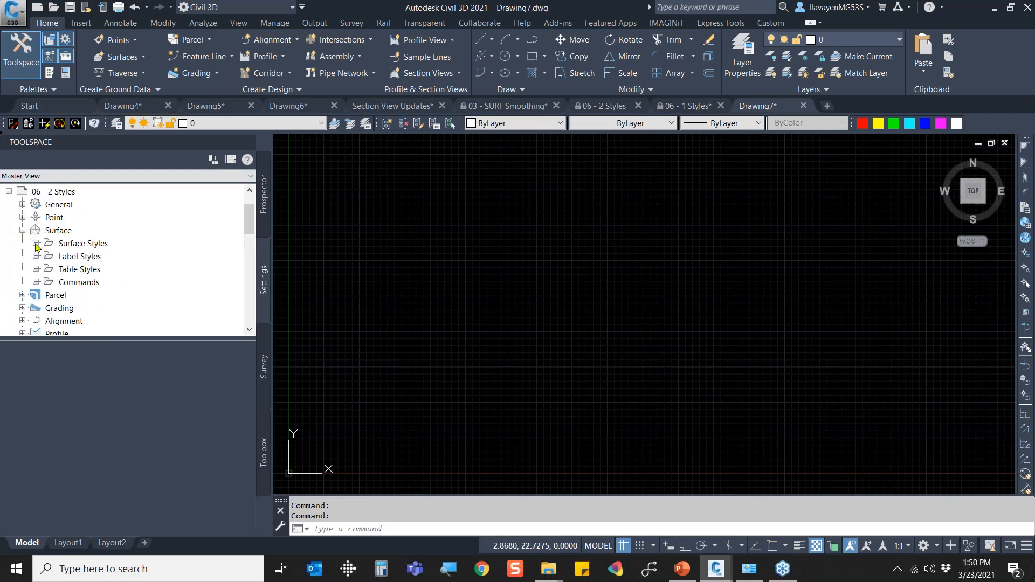
click(35, 243)
click(9, 191)
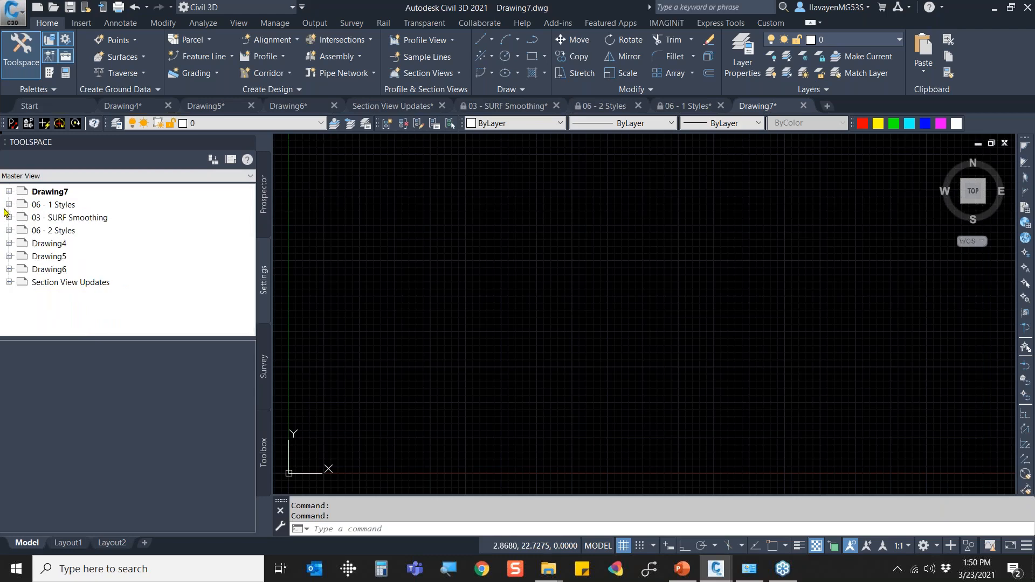
Copy the Yellow Layer for Contour Label style from the 06 - 1 Styles surface contour labels into the new drawing.
click(9, 205)
click(22, 230)
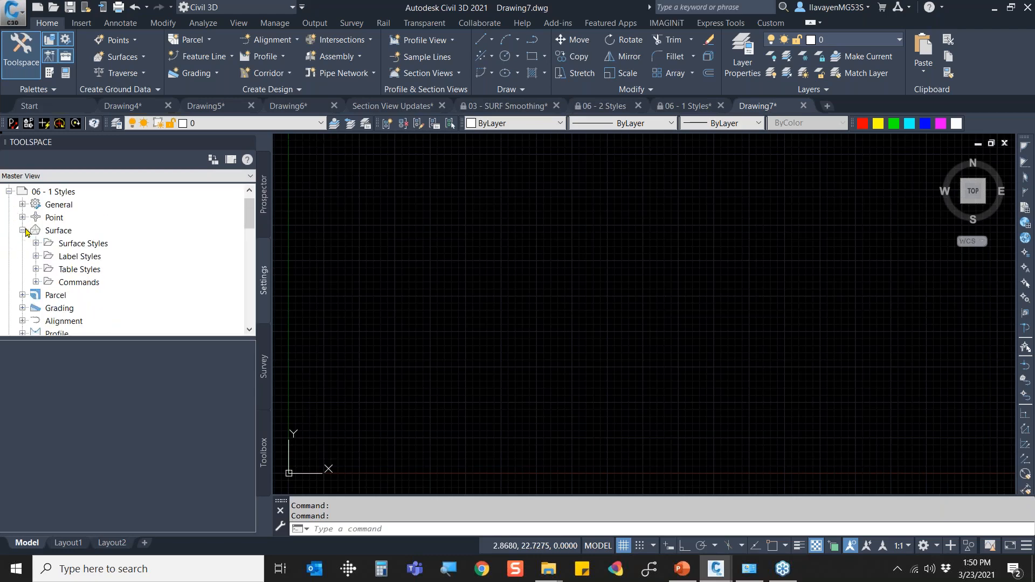
click(36, 256)
click(49, 269)
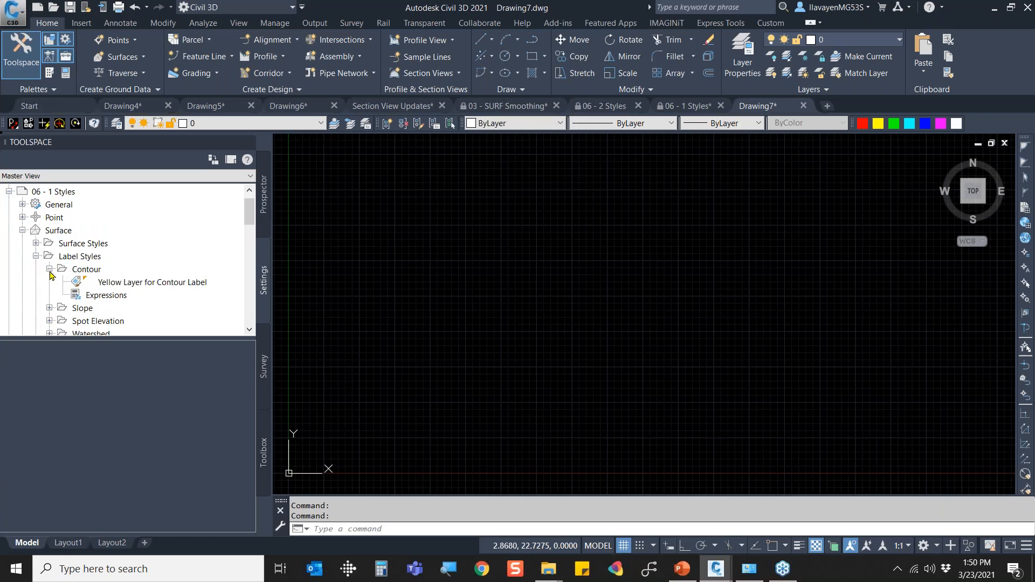
click(144, 281)
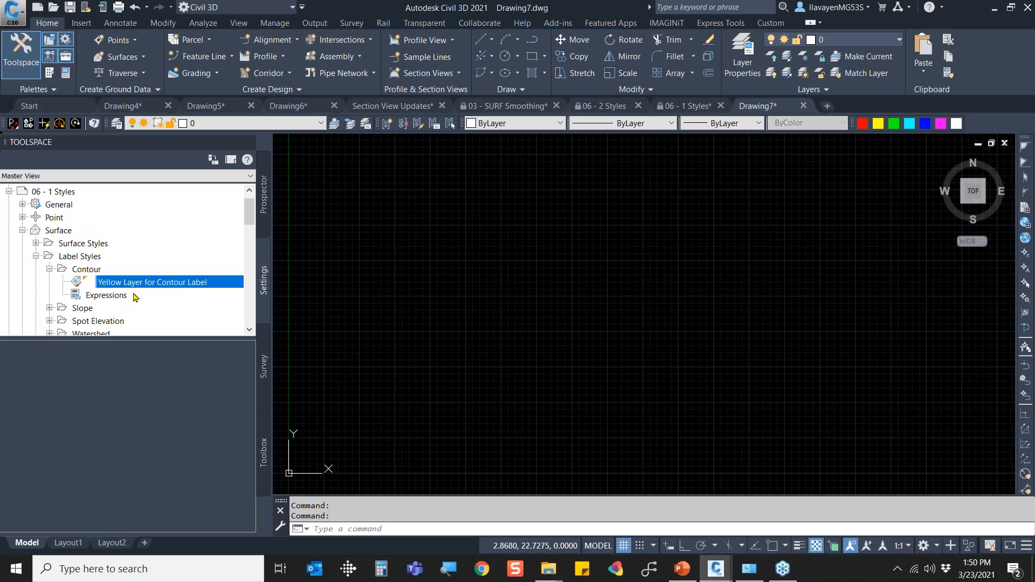
drag(173, 283, 588, 249)
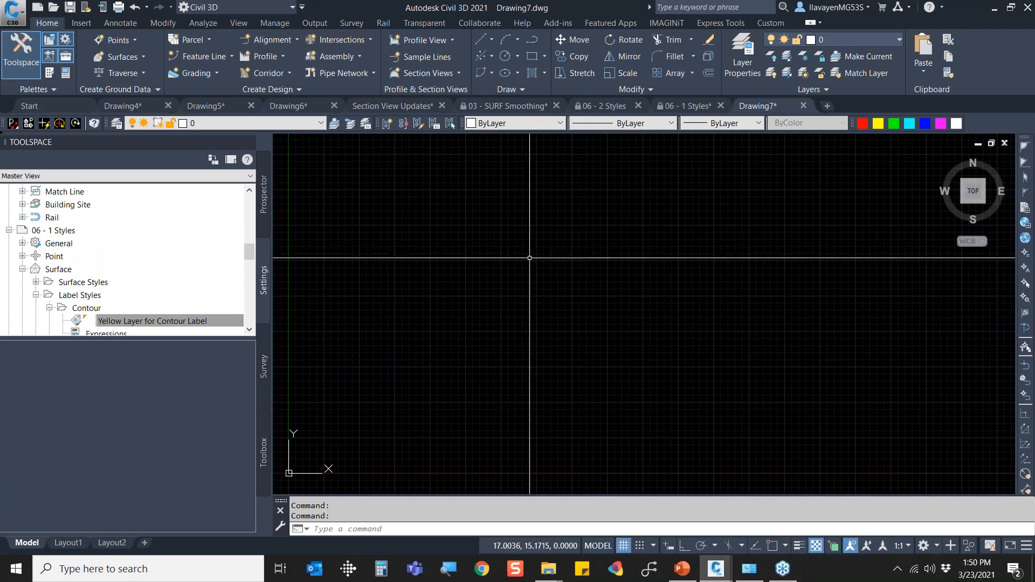
Return to Active Drawing Settings View and inspect the general settings of the copied Yellow Layer for Contour Label style, including its layer.
click(129, 177)
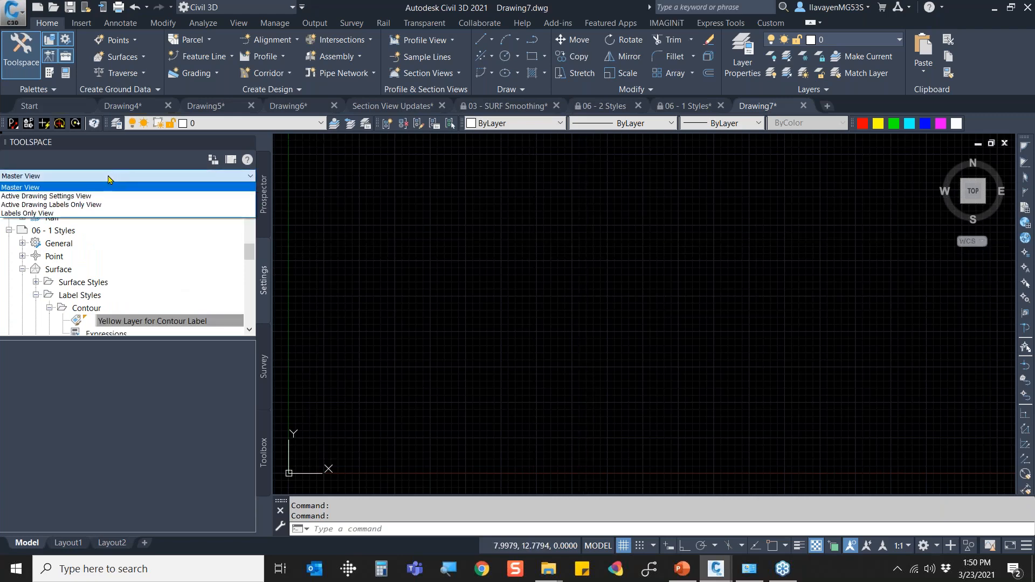
click(85, 200)
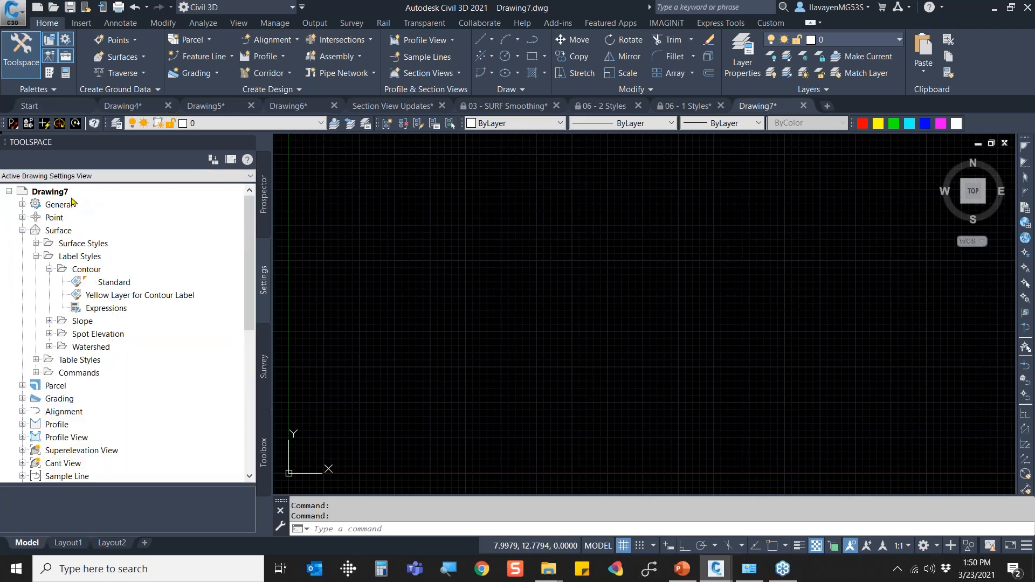
click(100, 270)
click(101, 297)
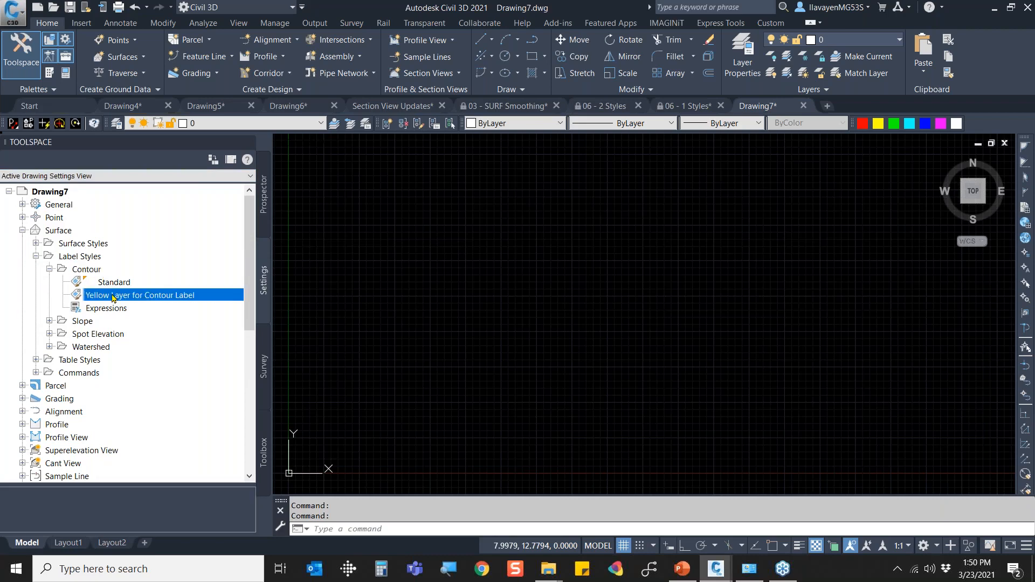
double_click(169, 297)
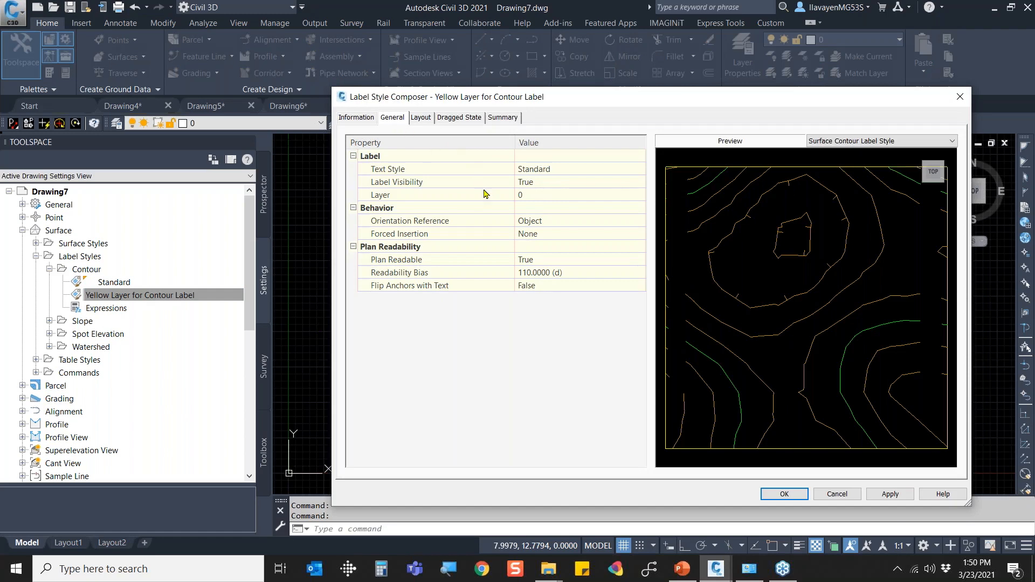
key(Escape)
Check which layers exist in the new drawing and leave the current layer as it is.
click(272, 126)
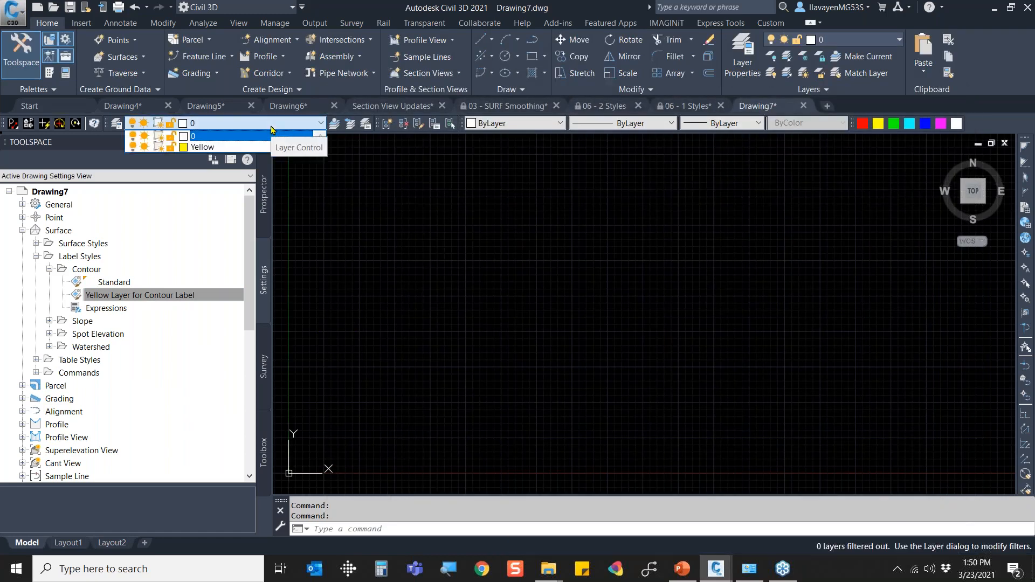
click(303, 198)
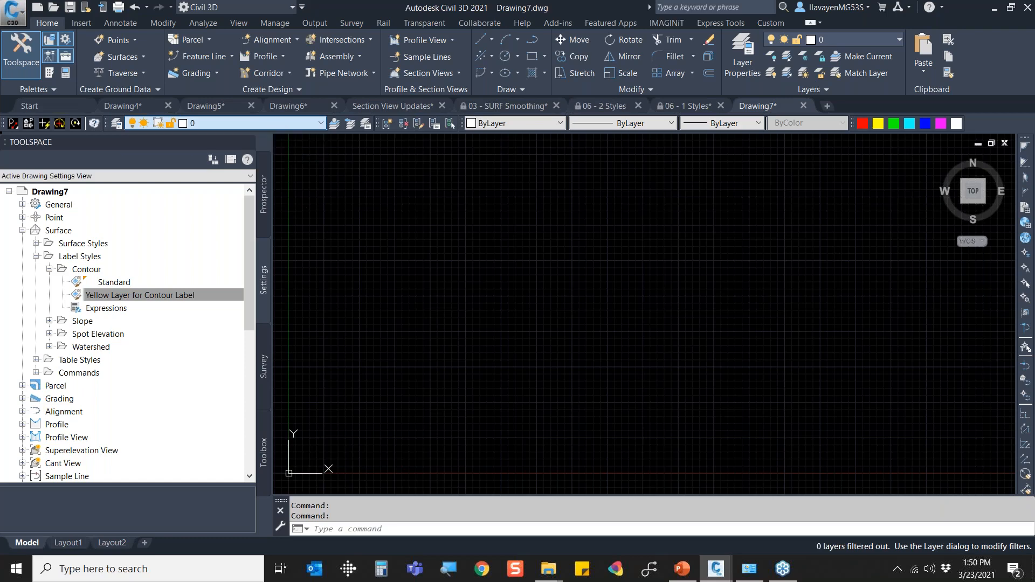
key(Escape)
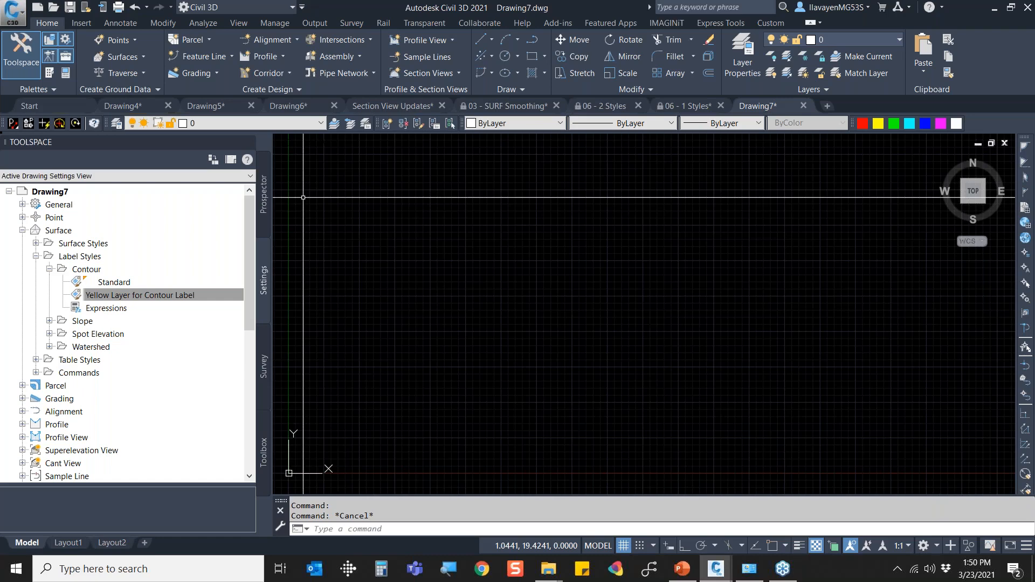
click(681, 106)
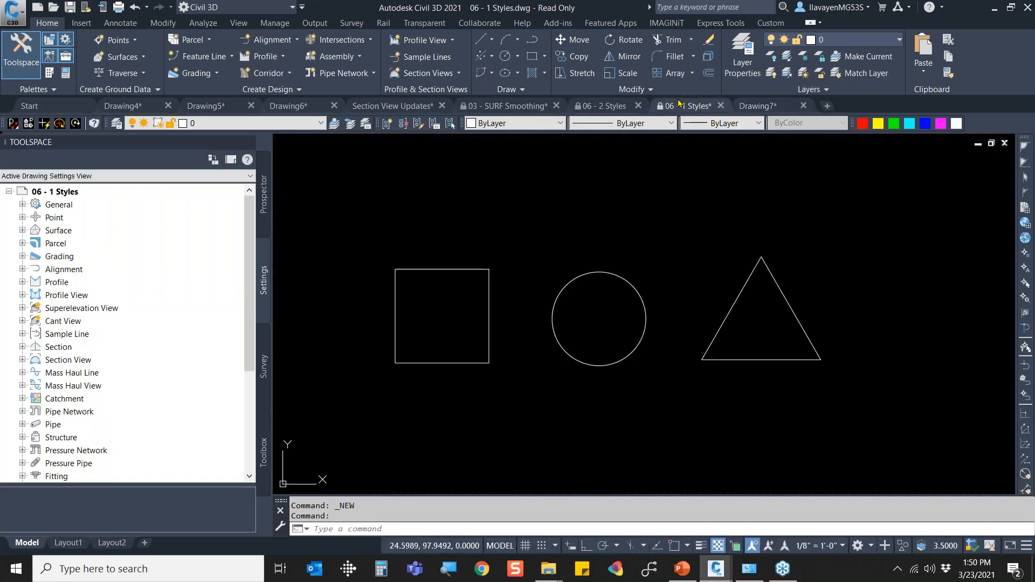
click(23, 231)
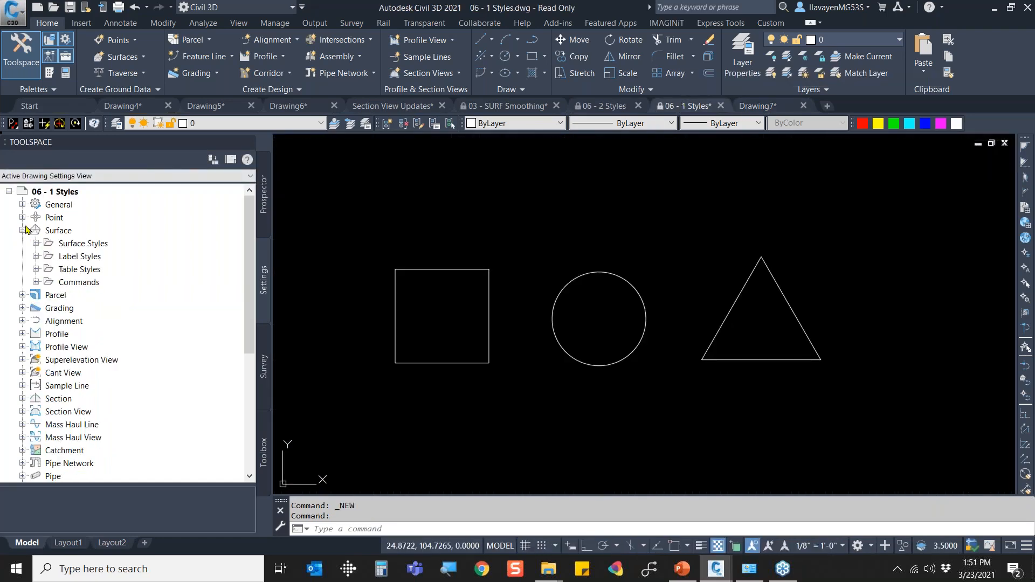
click(36, 244)
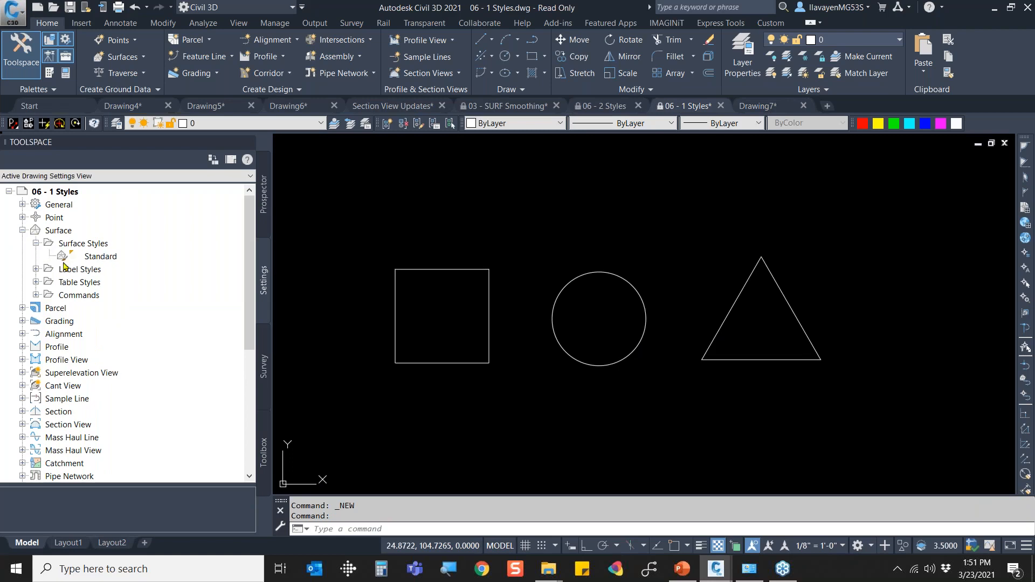
click(599, 108)
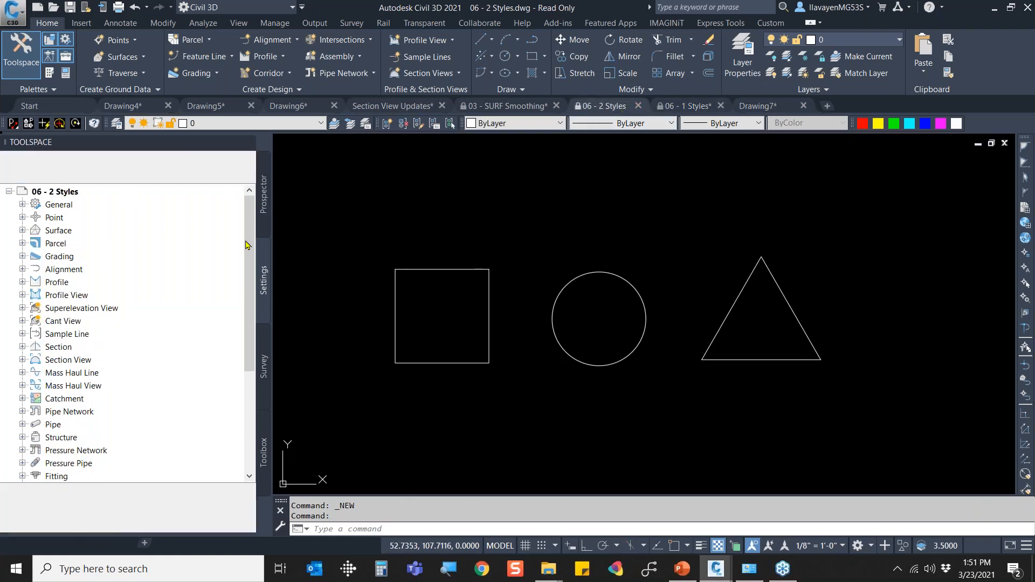
Return to the 06 - 1 Styles drawing and expand its surface styles and surface label styles in the settings.
click(683, 107)
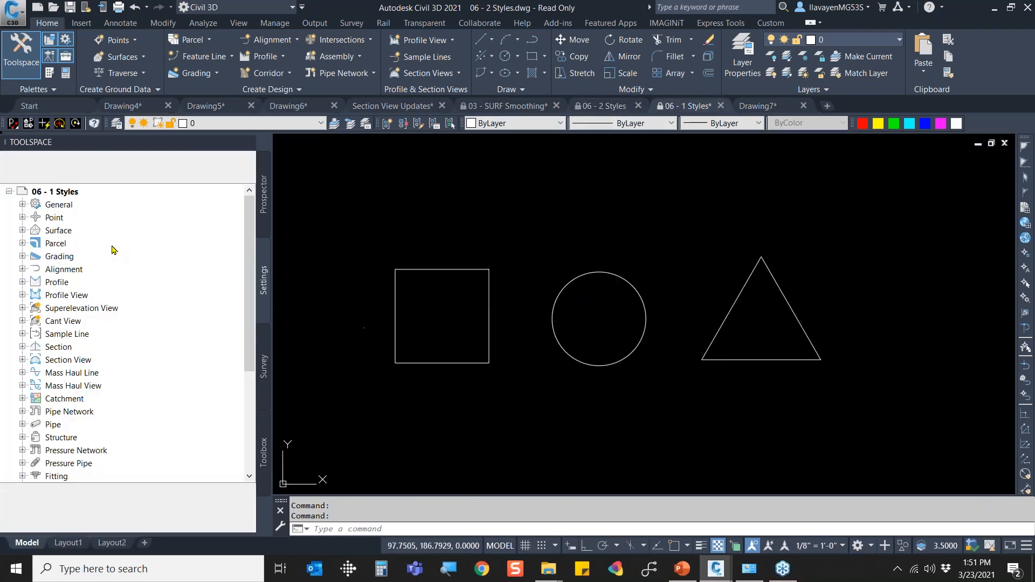
click(22, 230)
click(36, 243)
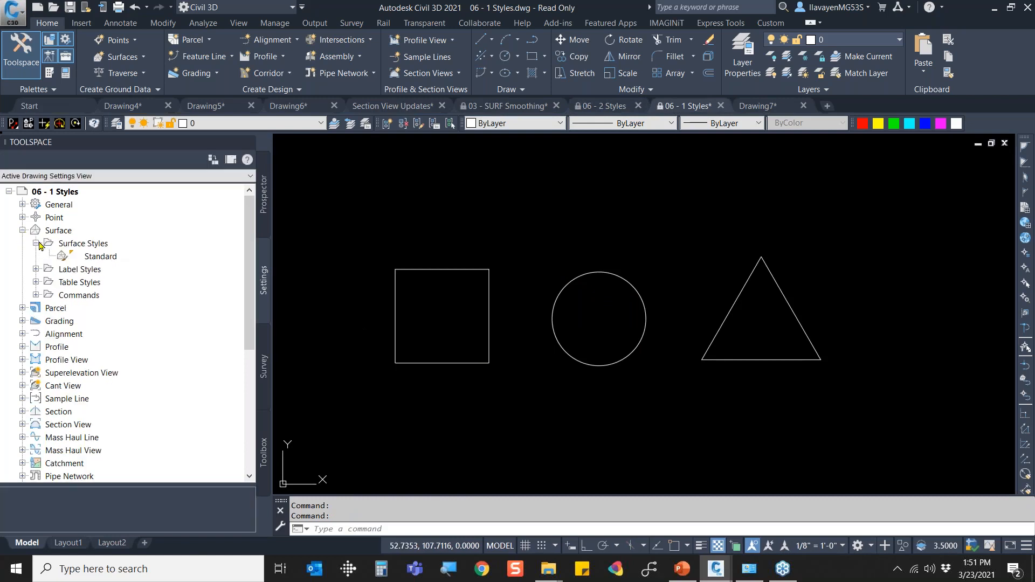
click(36, 269)
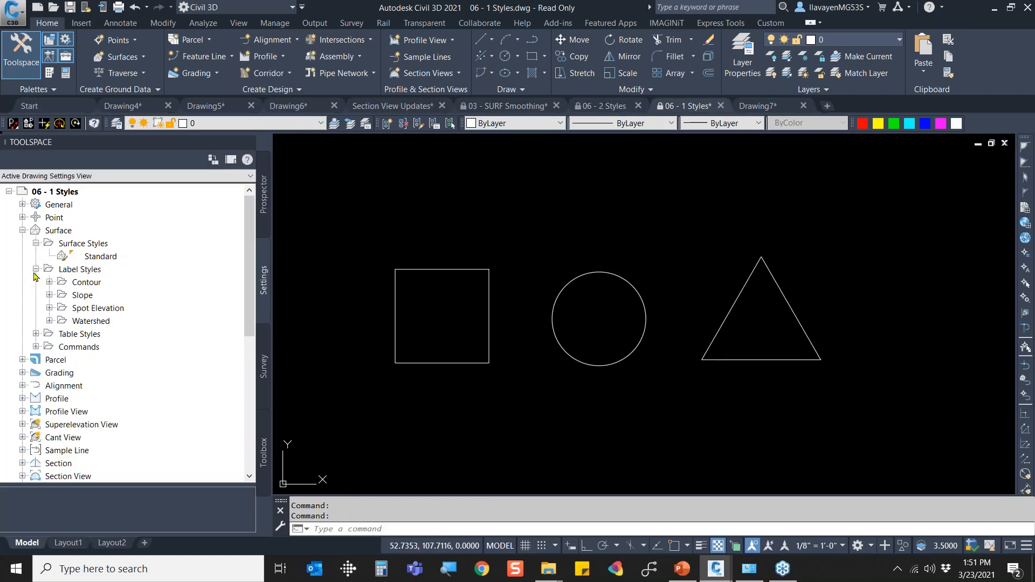
Open the Yellow Layer for Contour Label style in the surface contour labels and assign it the Yellow layer.
click(49, 282)
double_click(149, 293)
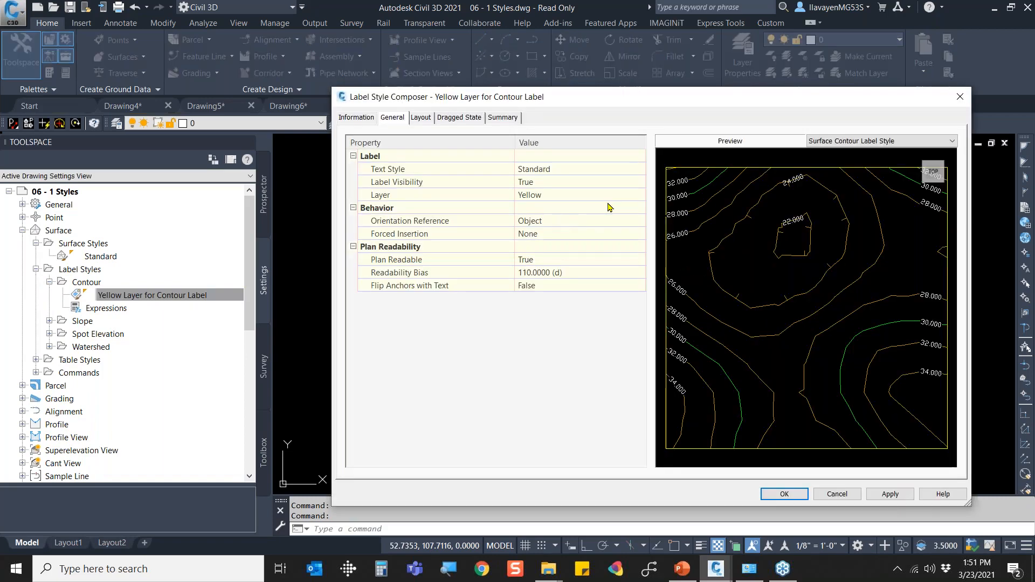
click(631, 196)
click(639, 195)
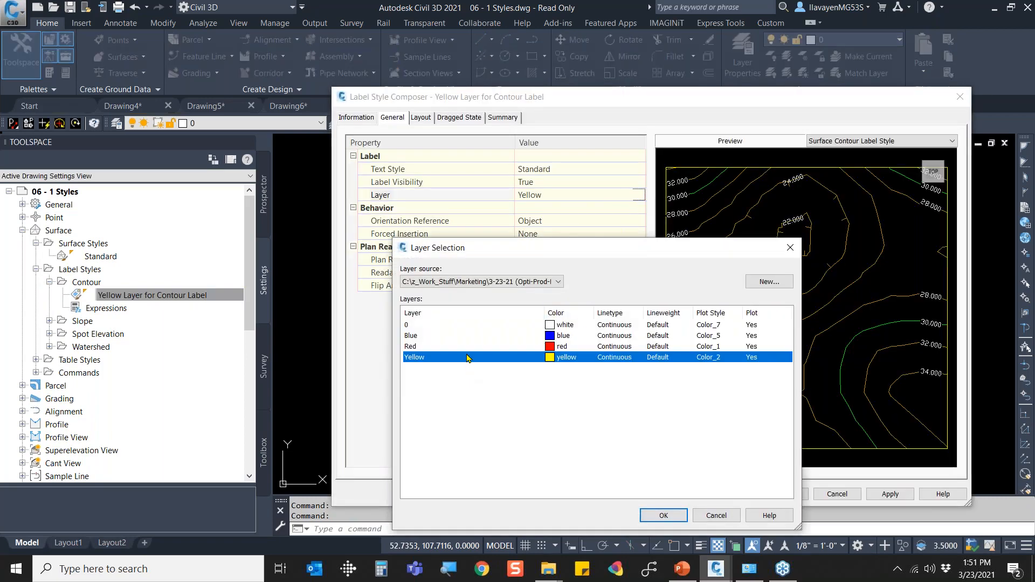
click(663, 516)
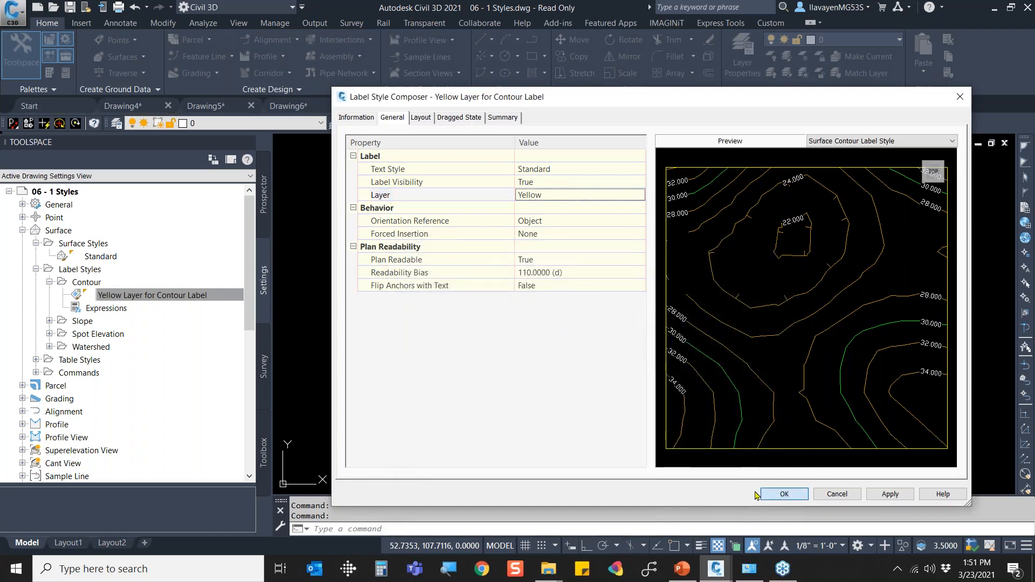
click(781, 494)
Set the layer in the Surface category's label style defaults to Red.
click(104, 232)
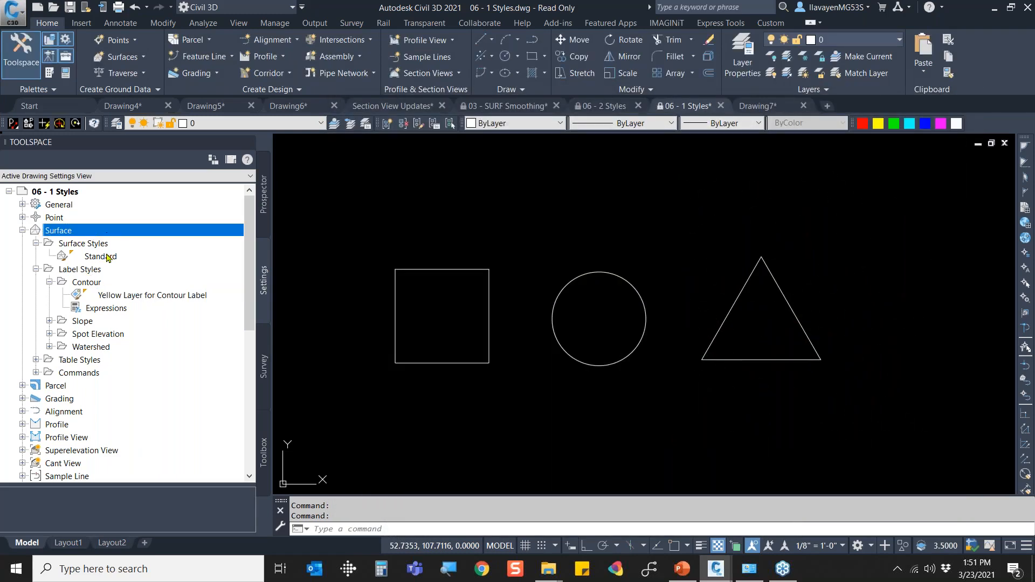
right_click(131, 232)
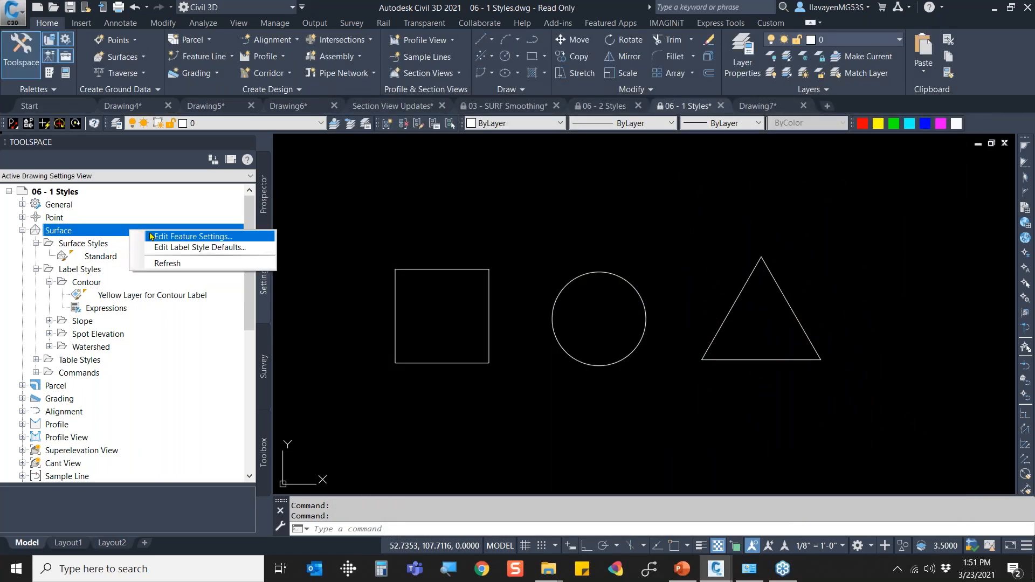
click(183, 246)
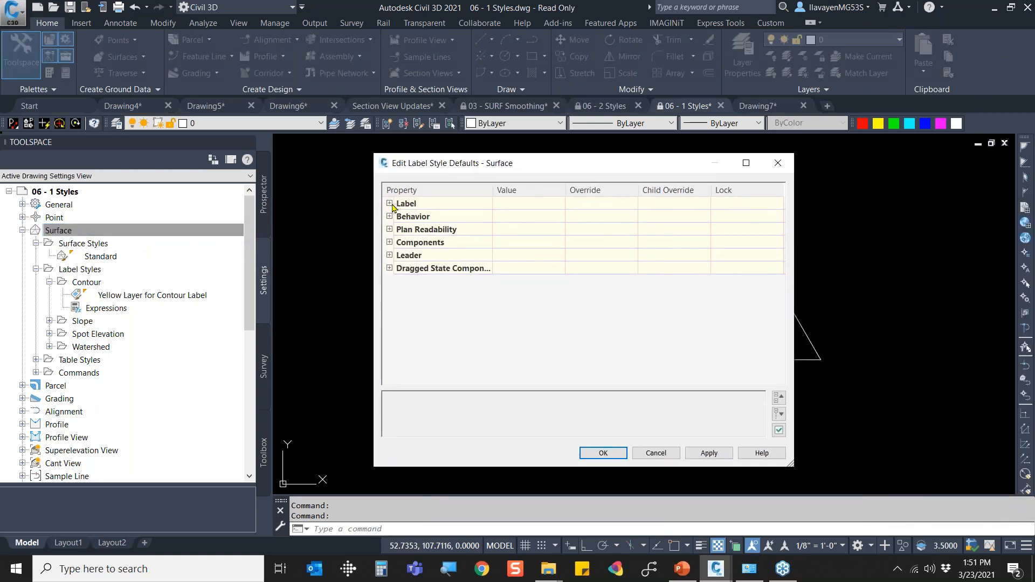
click(389, 204)
click(559, 242)
click(559, 243)
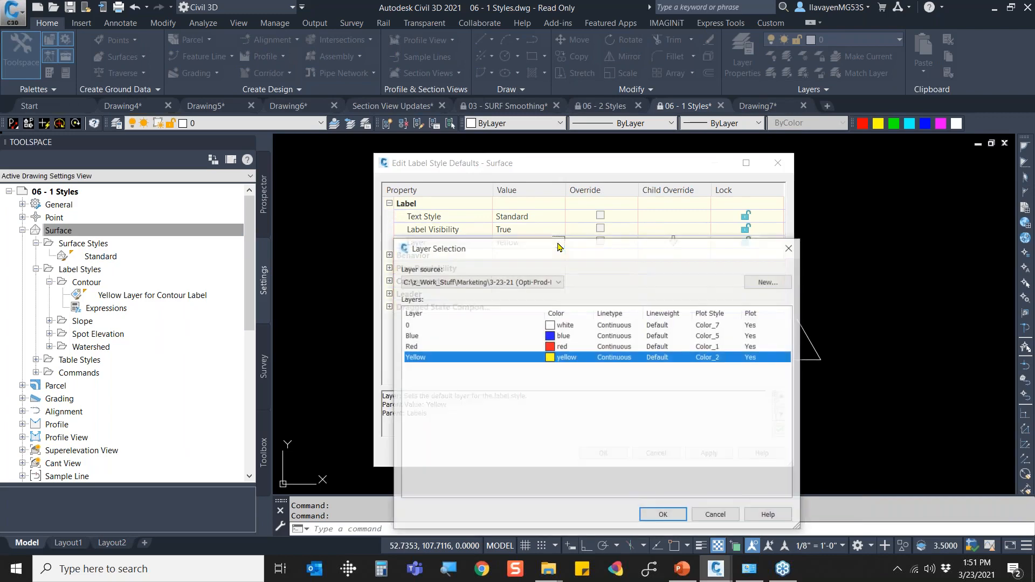
click(430, 347)
click(662, 514)
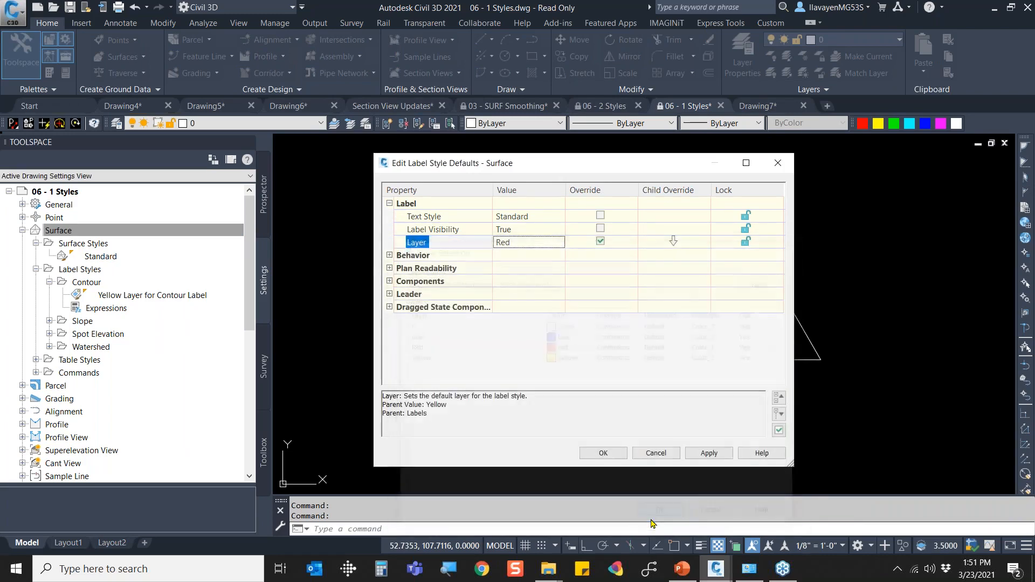
click(603, 453)
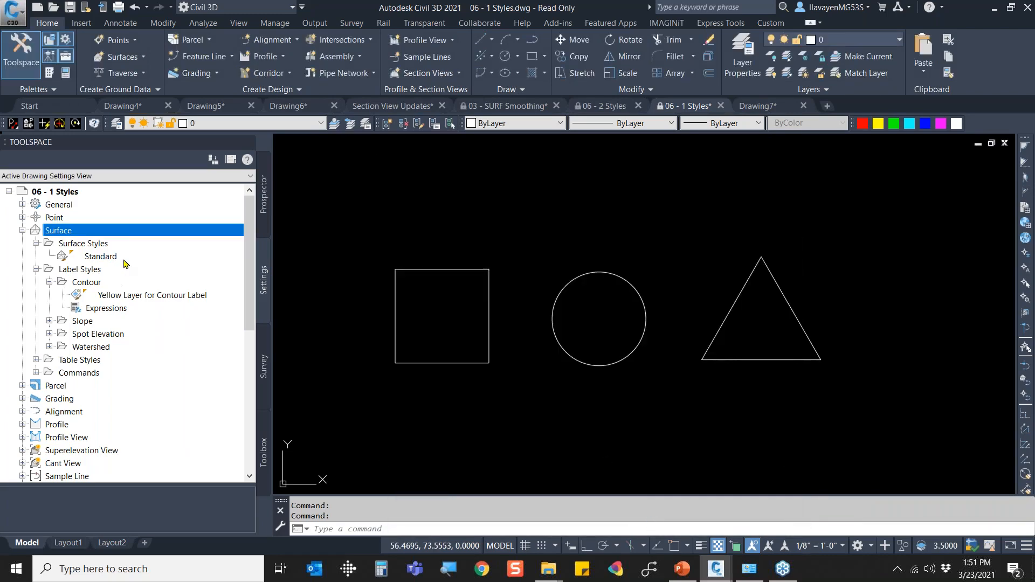
Set the layer in the label style defaults of the whole 06 - 1 Styles drawing to Blue.
right_click(124, 196)
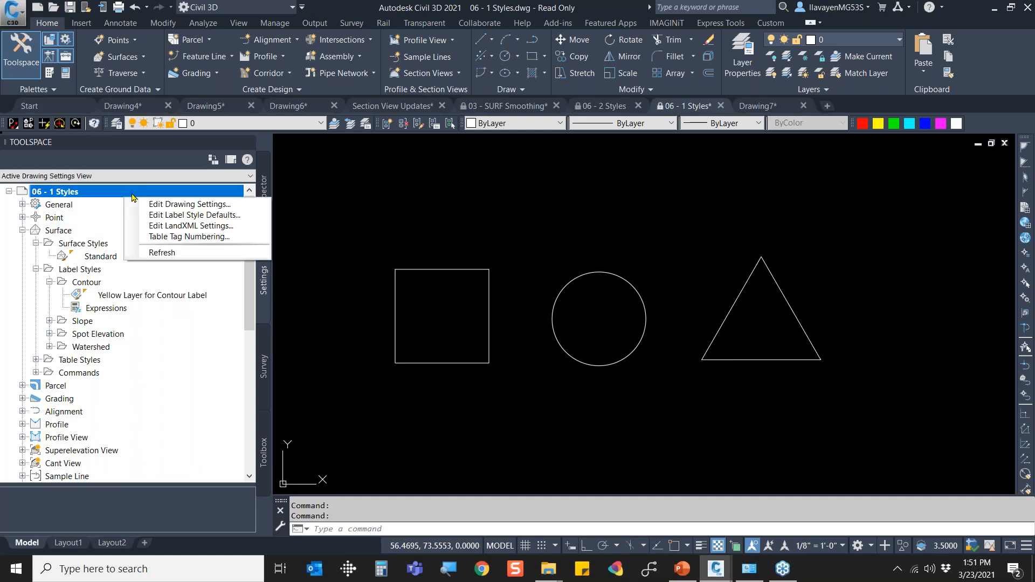
click(167, 215)
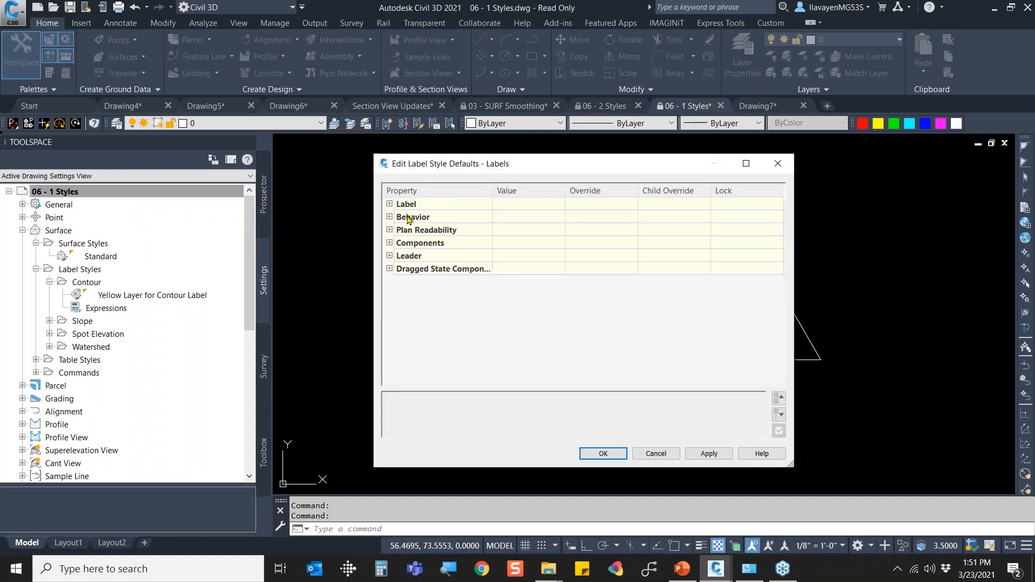
click(389, 204)
click(558, 243)
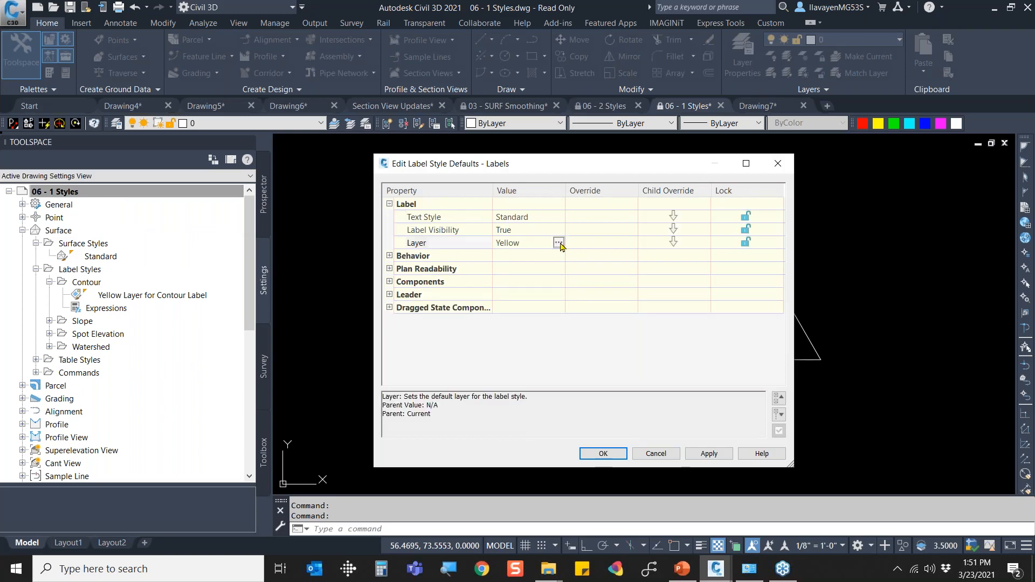
click(559, 243)
click(434, 337)
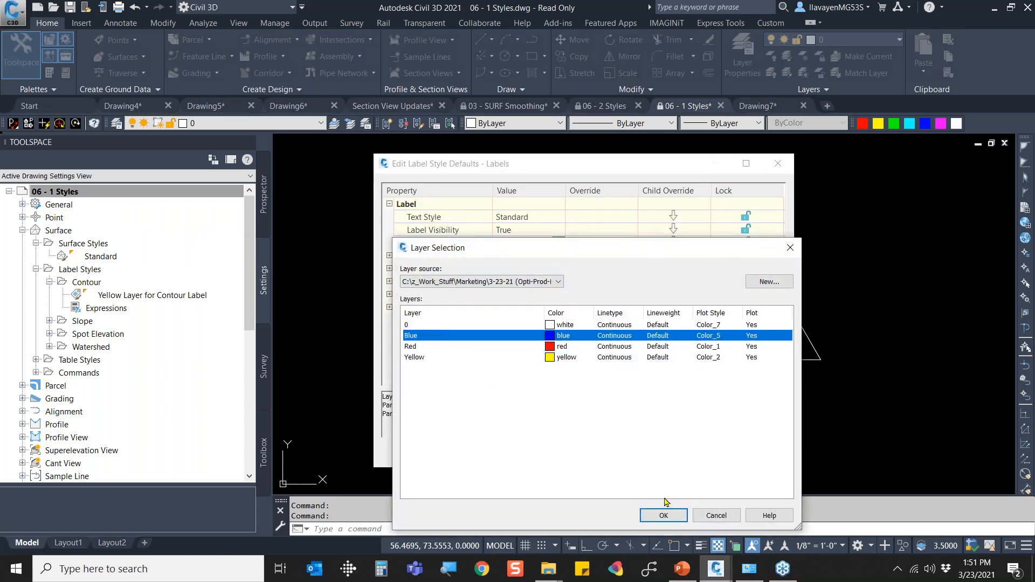
click(643, 511)
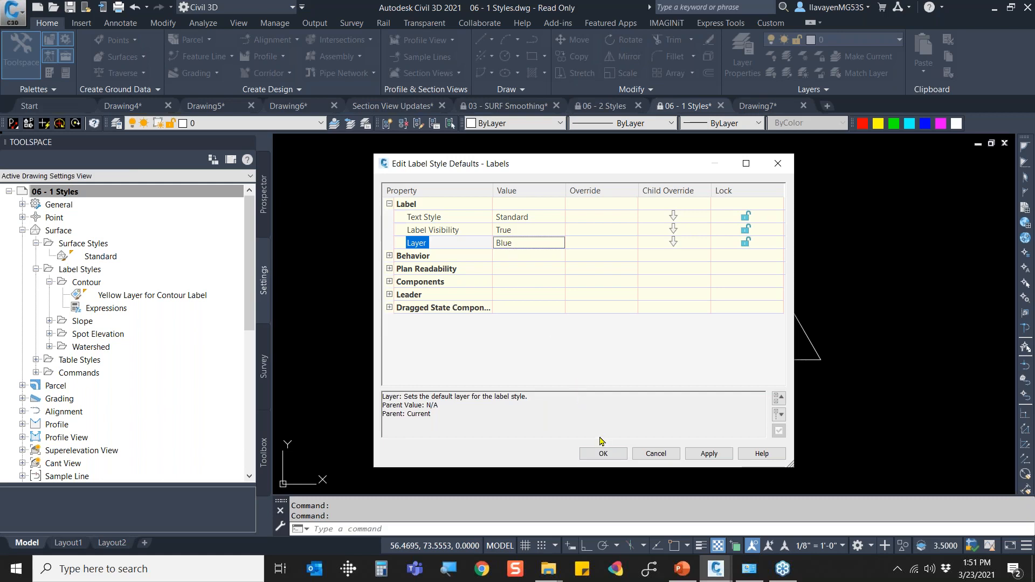
click(604, 453)
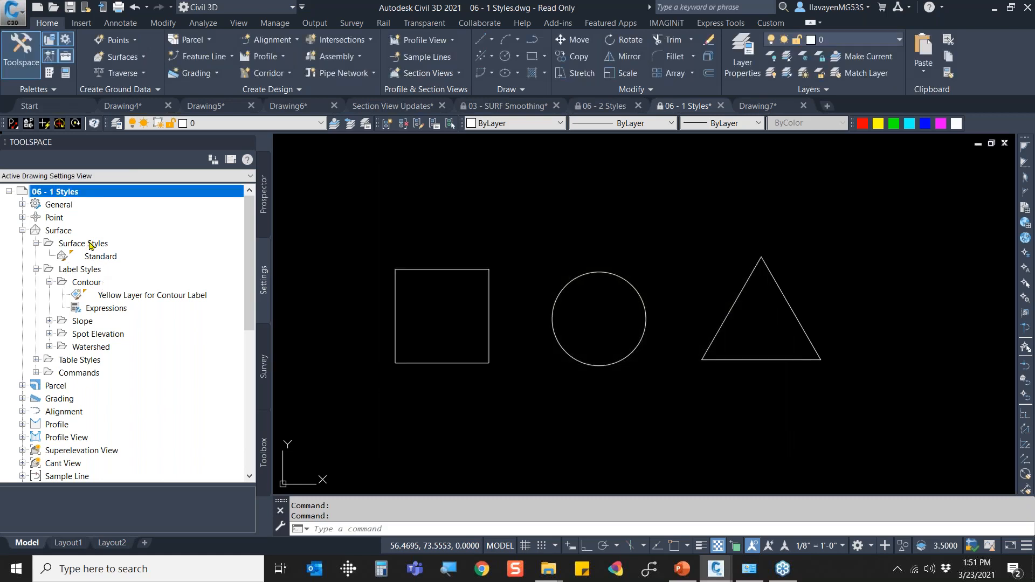
Check the layer assigned in the Surface category's label style defaults and leave it as it is.
right_click(91, 231)
click(136, 236)
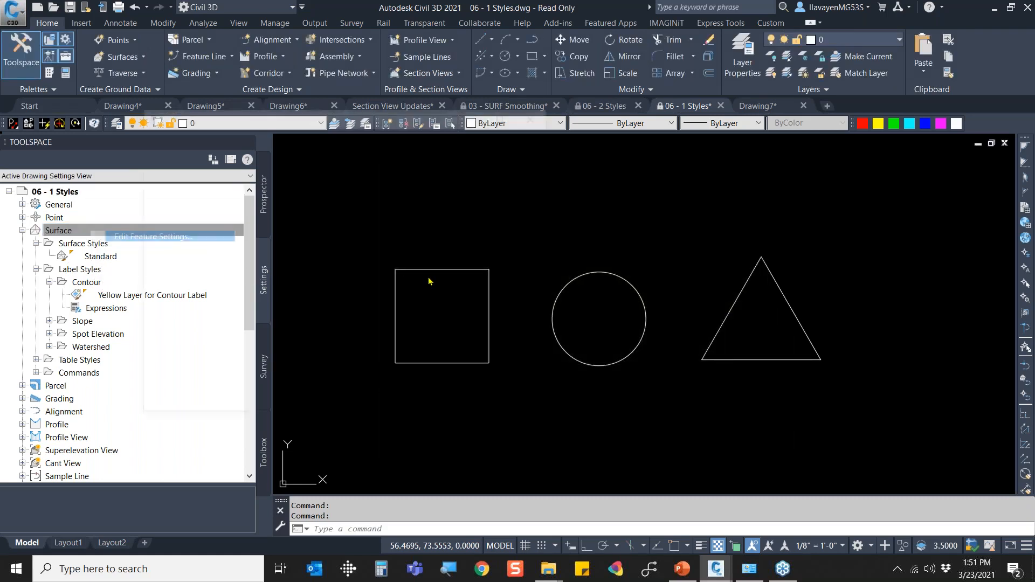
key(Escape)
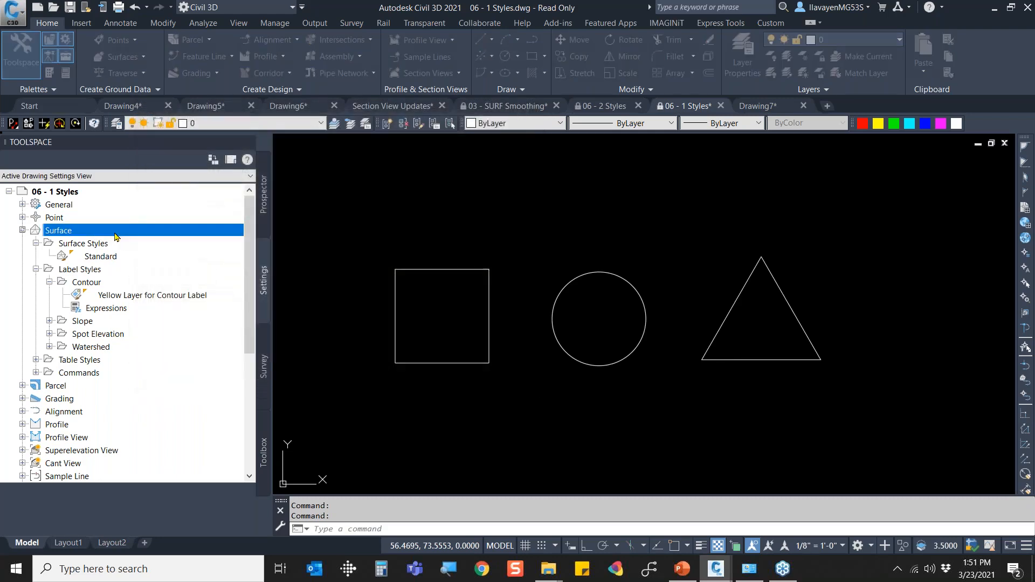
right_click(115, 236)
click(156, 250)
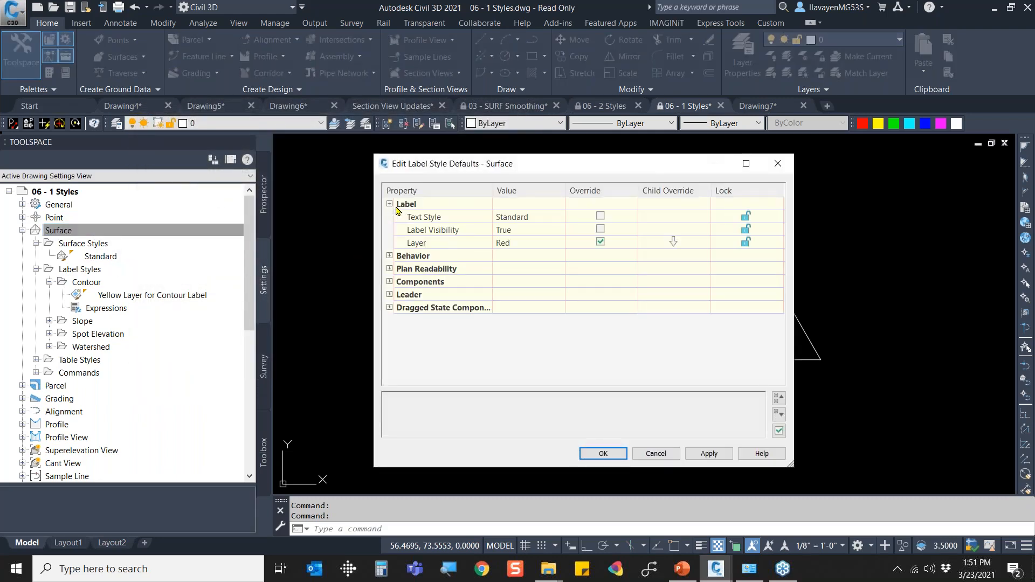
key(Escape)
Check the layer in the general settings of the Yellow Layer for Contour Label style without changing it.
click(195, 298)
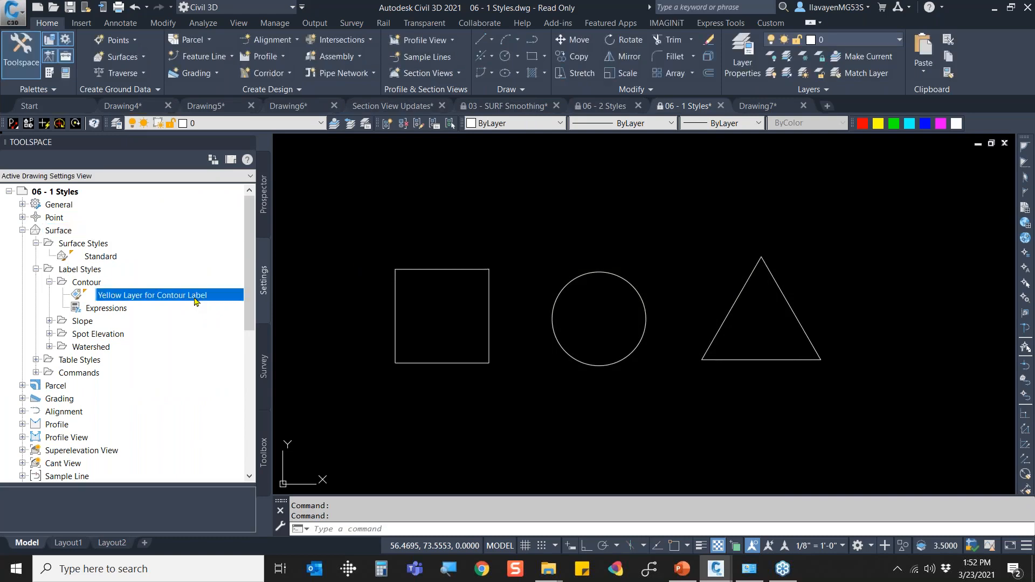
double_click(195, 299)
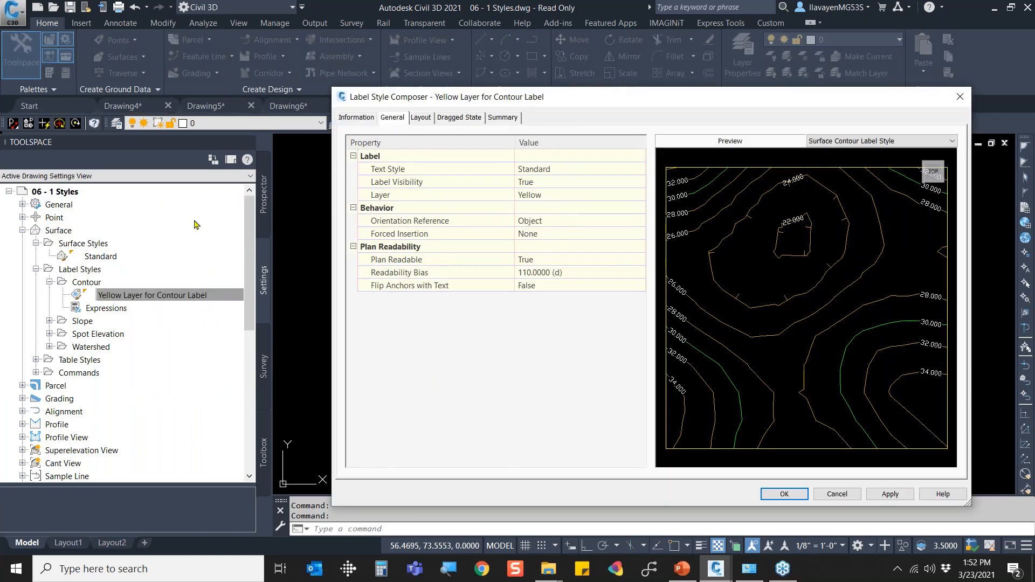
key(Escape)
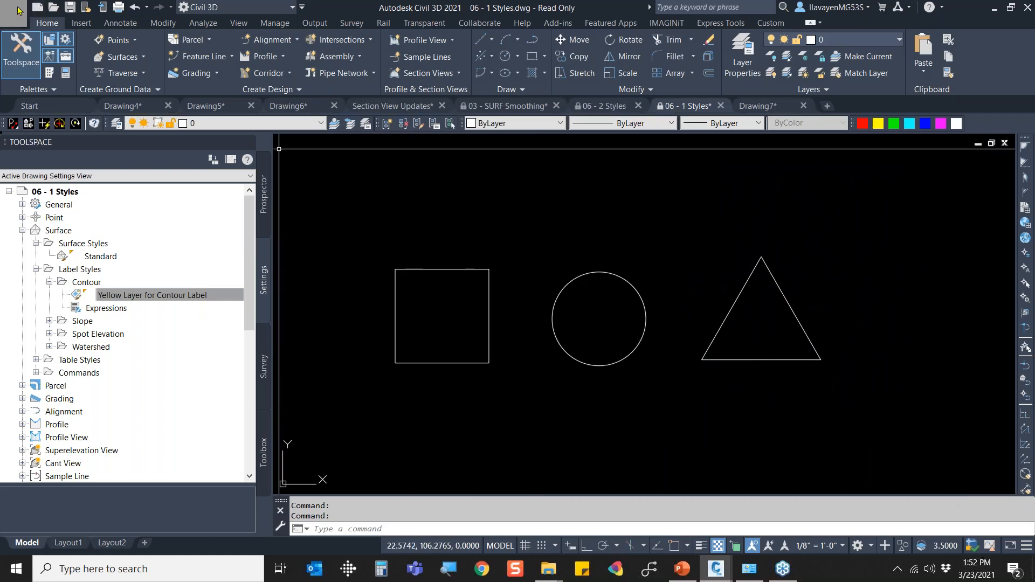
Create a new drawing from the acad.dwt template.
click(12, 10)
click(46, 88)
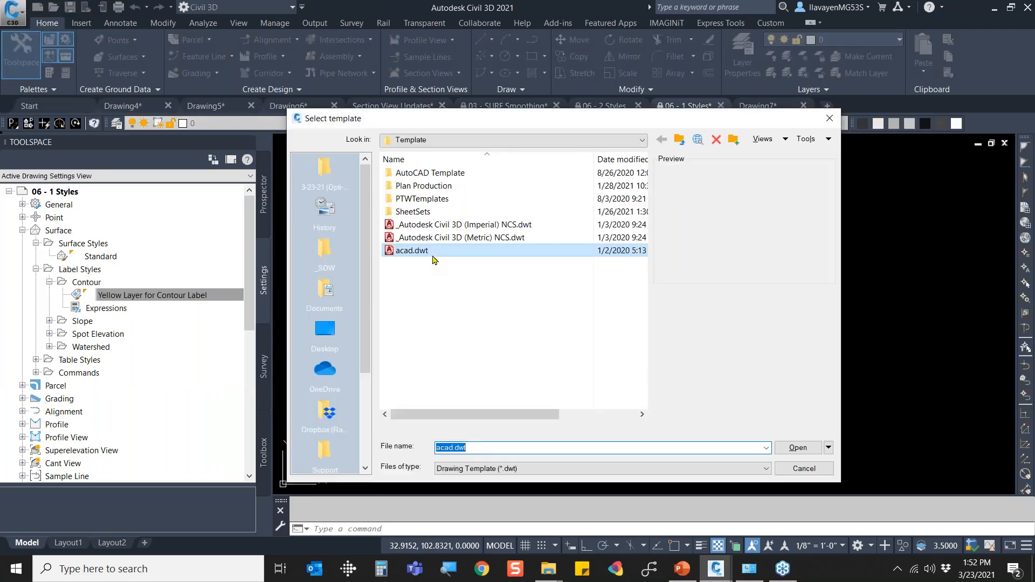
double_click(426, 251)
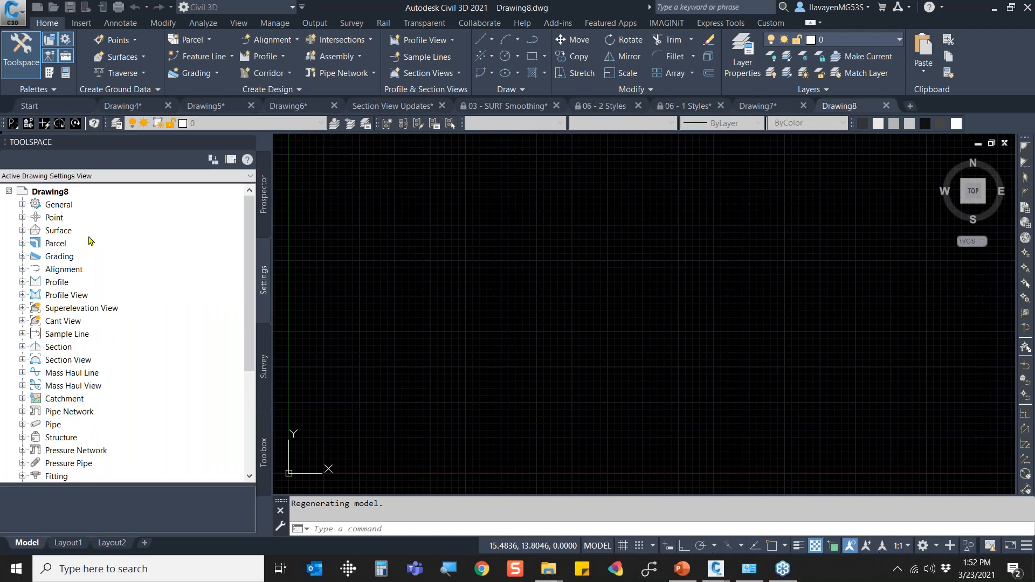
Switch the settings to Master View and copy the Yellow Layer for Contour Label style from 06 - 1 Styles into Drawing8.
click(48, 176)
click(41, 188)
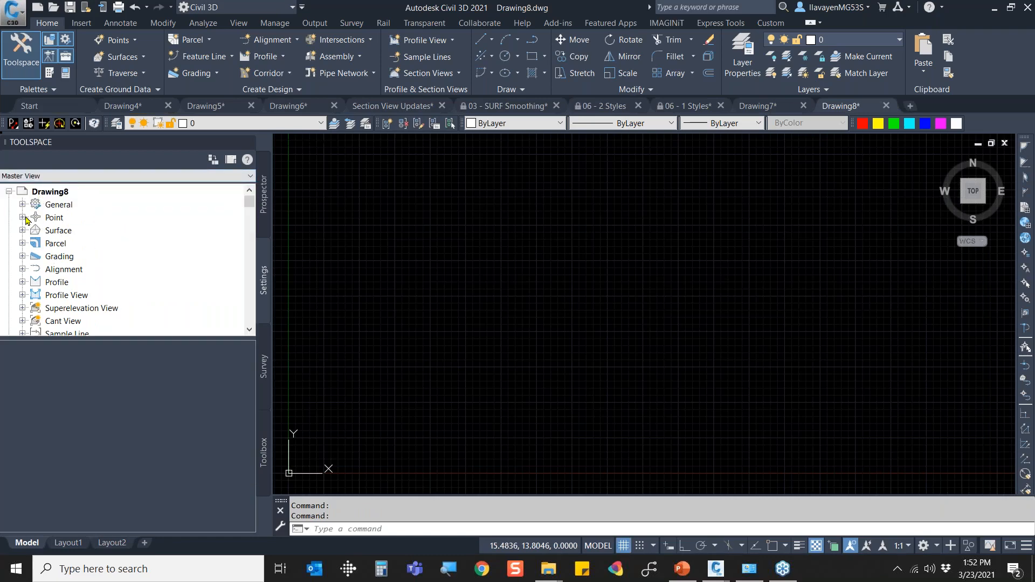
click(8, 192)
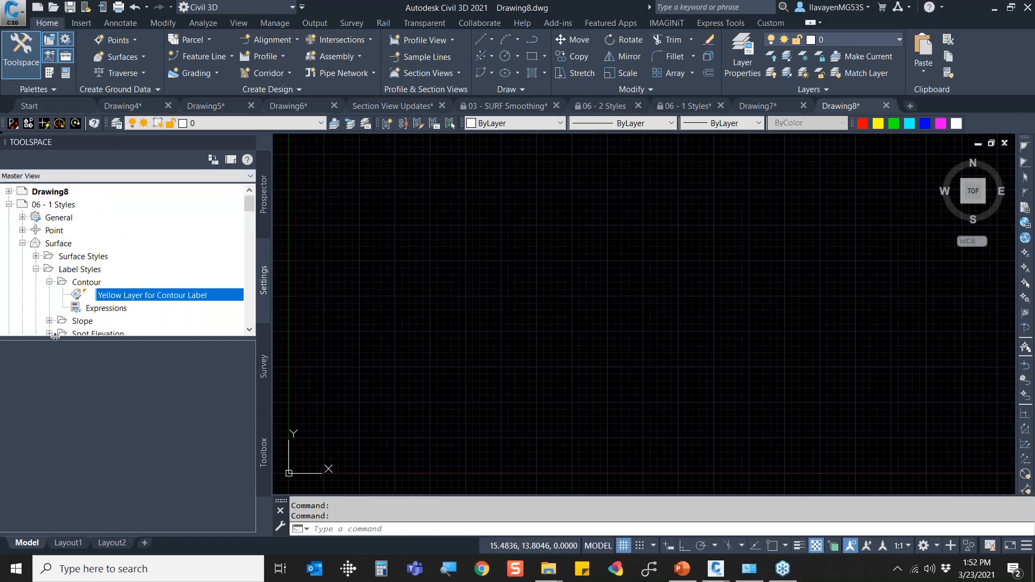
drag(55, 336, 55, 472)
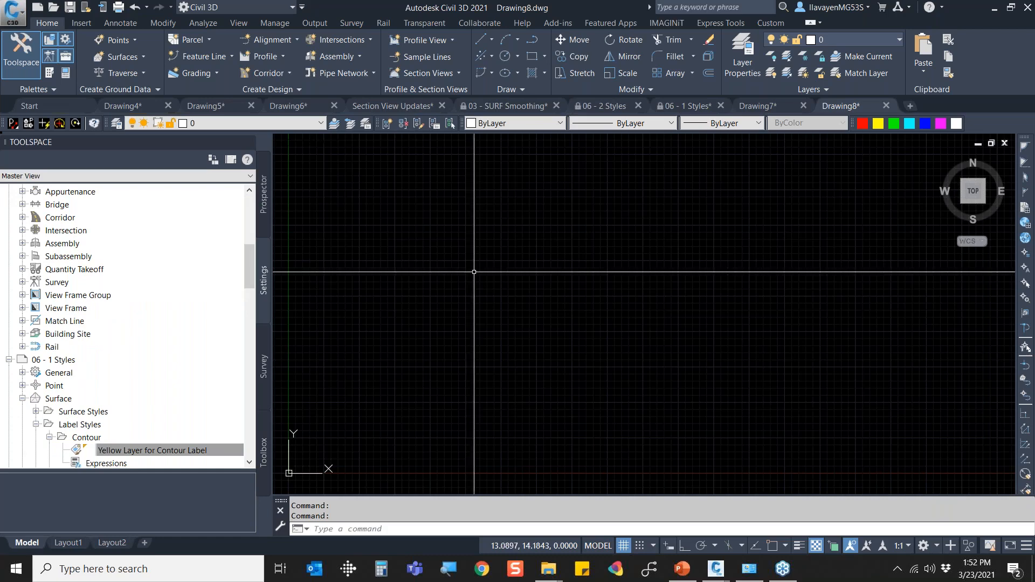
List the layers of Drawing8 and compare them with the layers set at drawing, Surface category and contour label style level.
click(312, 125)
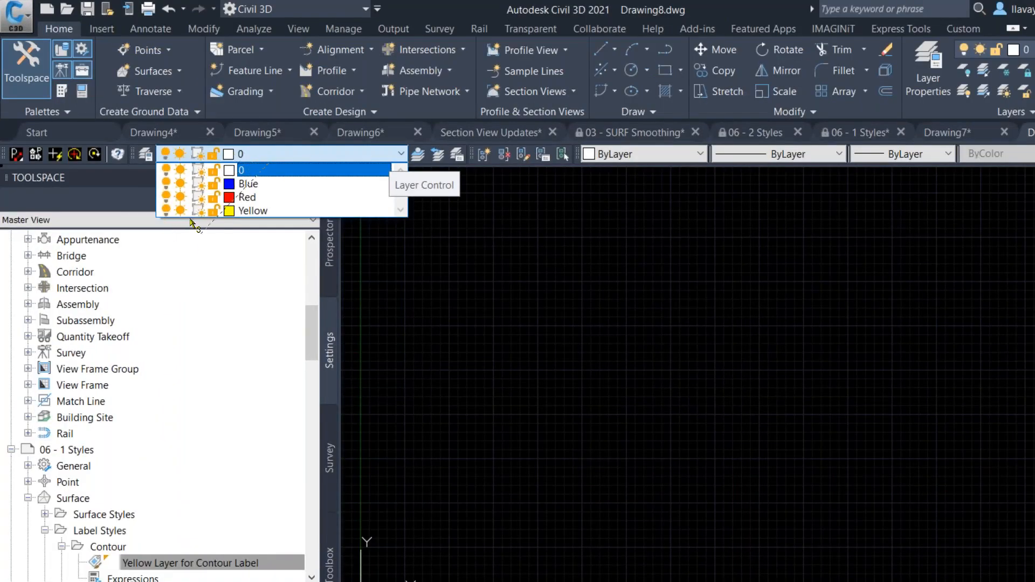
drag(215, 131, 145, 148)
drag(153, 148, 163, 214)
drag(171, 203, 225, 189)
drag(281, 236, 311, 233)
drag(311, 233, 281, 157)
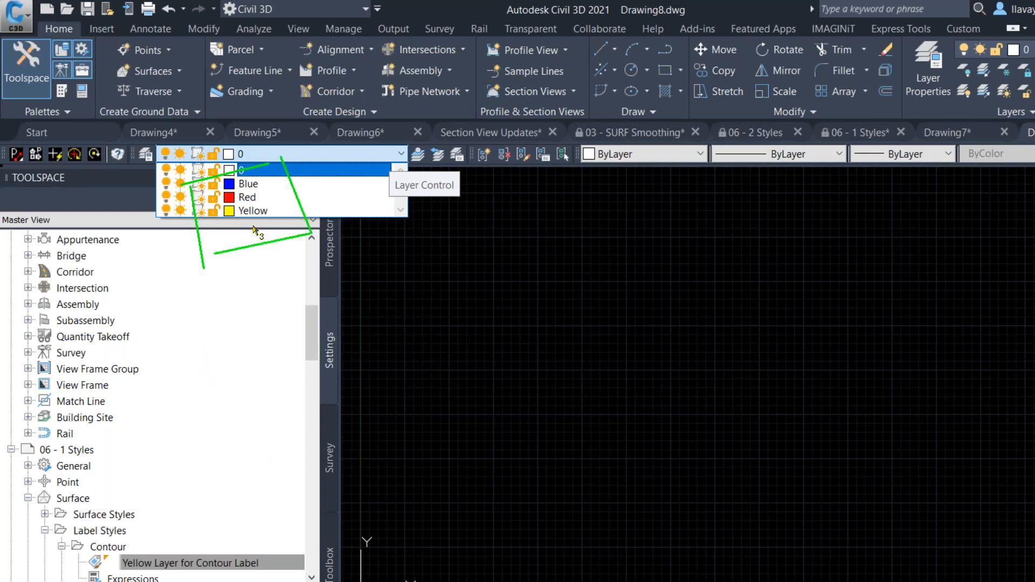
drag(271, 215, 206, 563)
drag(189, 528, 205, 562)
drag(249, 535, 204, 561)
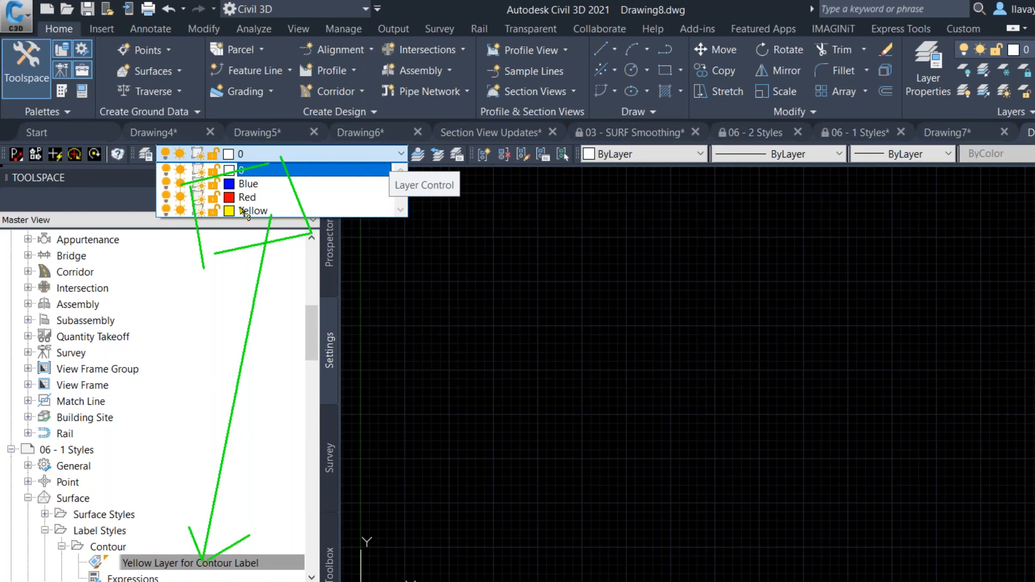
drag(233, 203, 78, 499)
drag(136, 484, 78, 498)
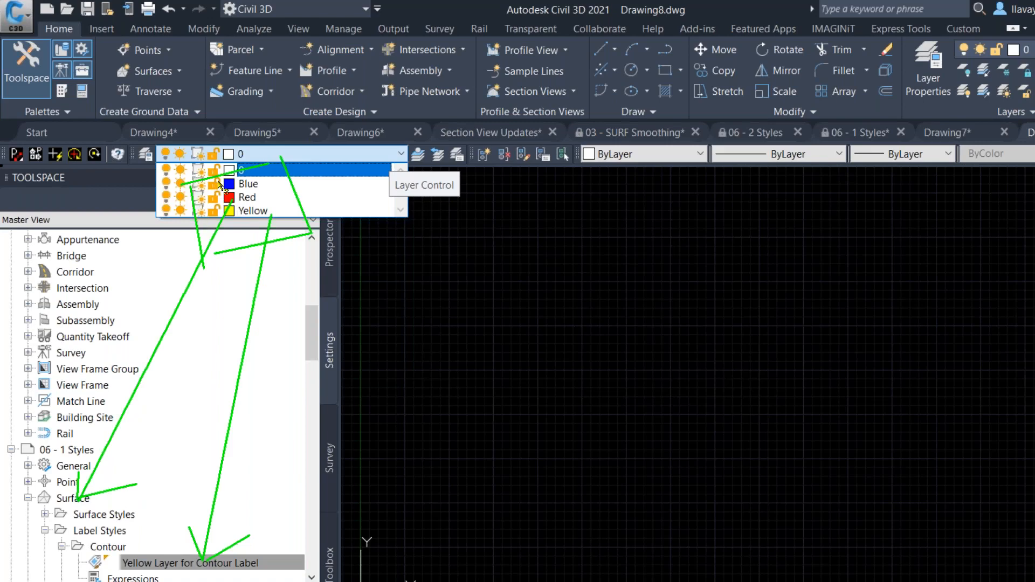
mouse_move(186, 182)
mouse_down()
mouse_move(64, 231)
mouse_move(87, 238)
mouse_up()
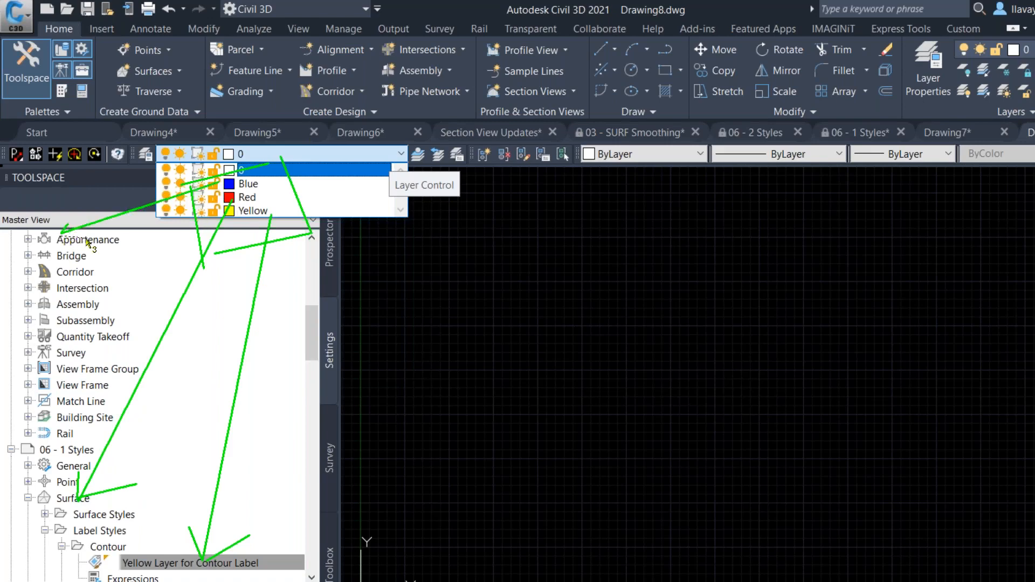
key(Escape)
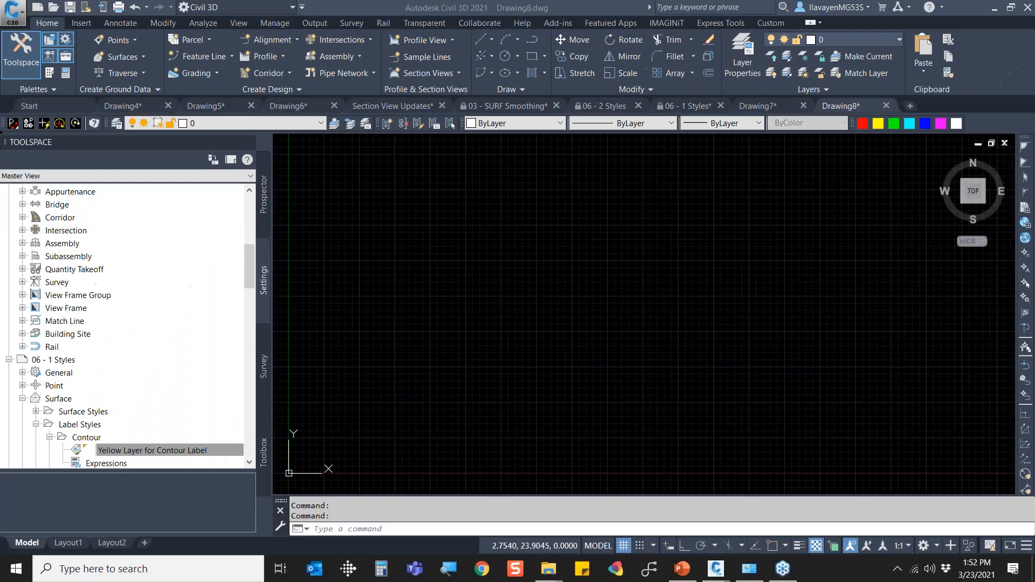
Switch to the PowerPoint presentation, review the slide on style drag and drop headaches, and return to Civil 3D.
click(682, 569)
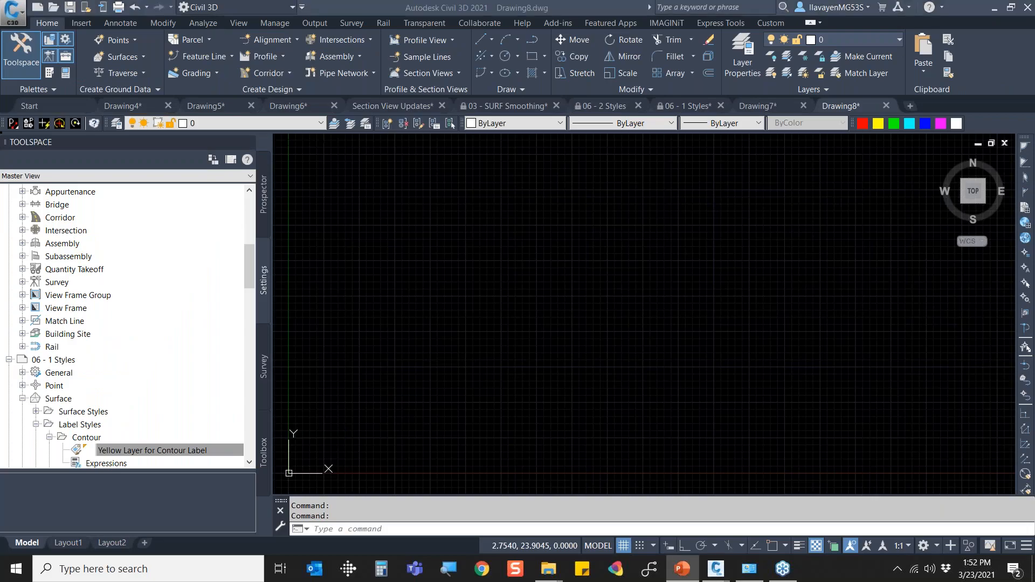
click(610, 477)
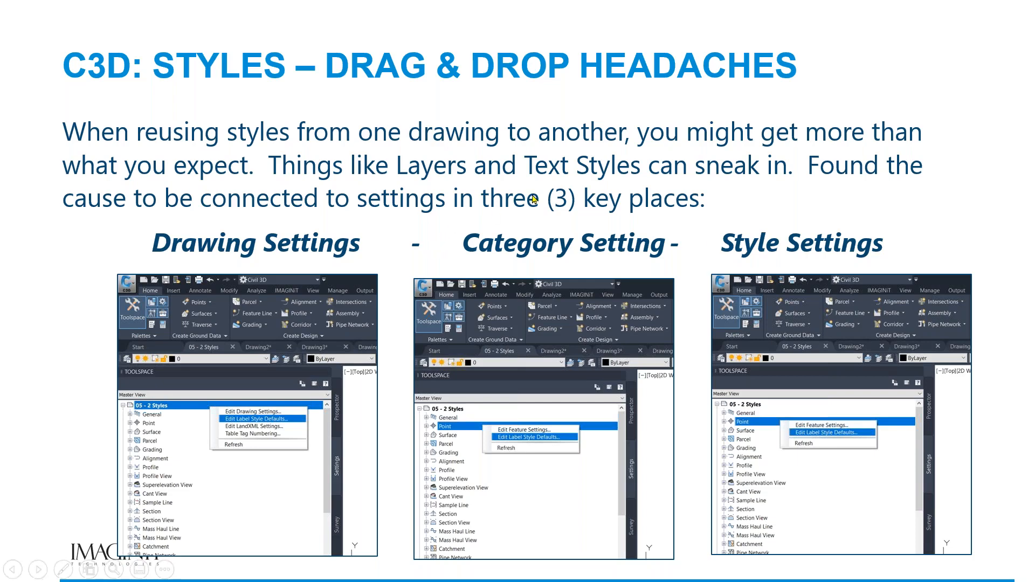
key(alt+Tab)
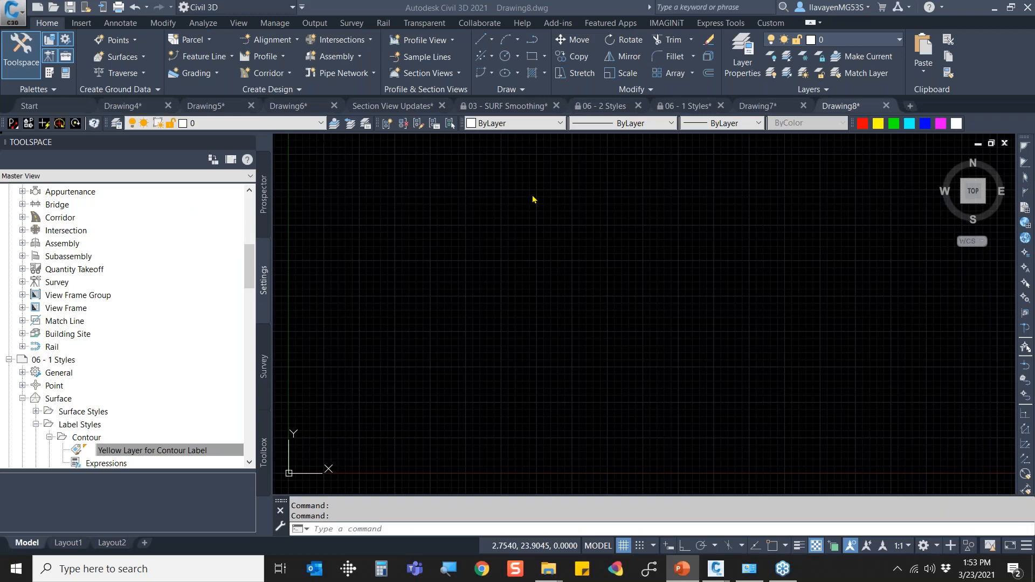
Open the drawing 04 awesome structure labels.dwg.
key(Escape)
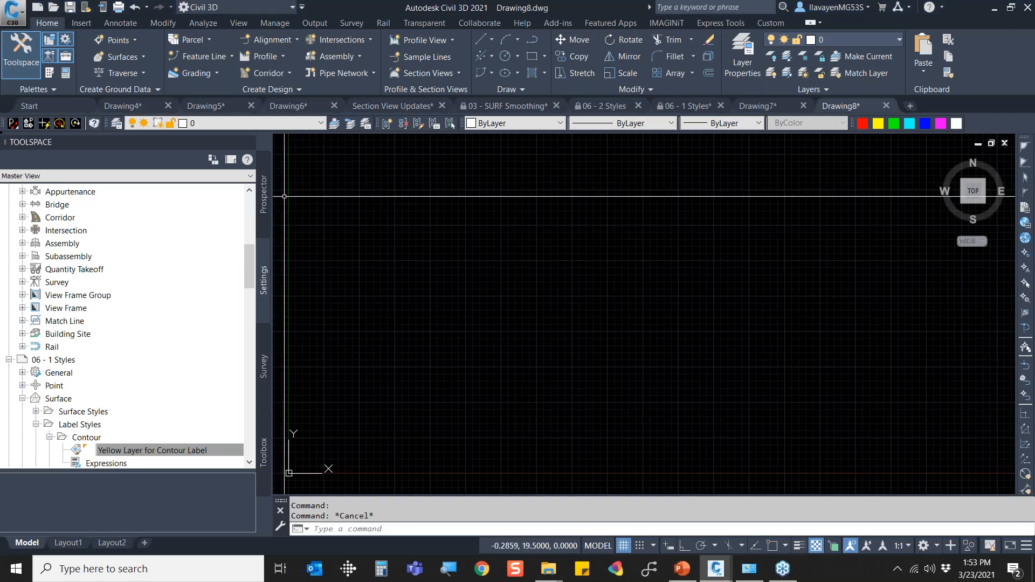
key(ctrl+o)
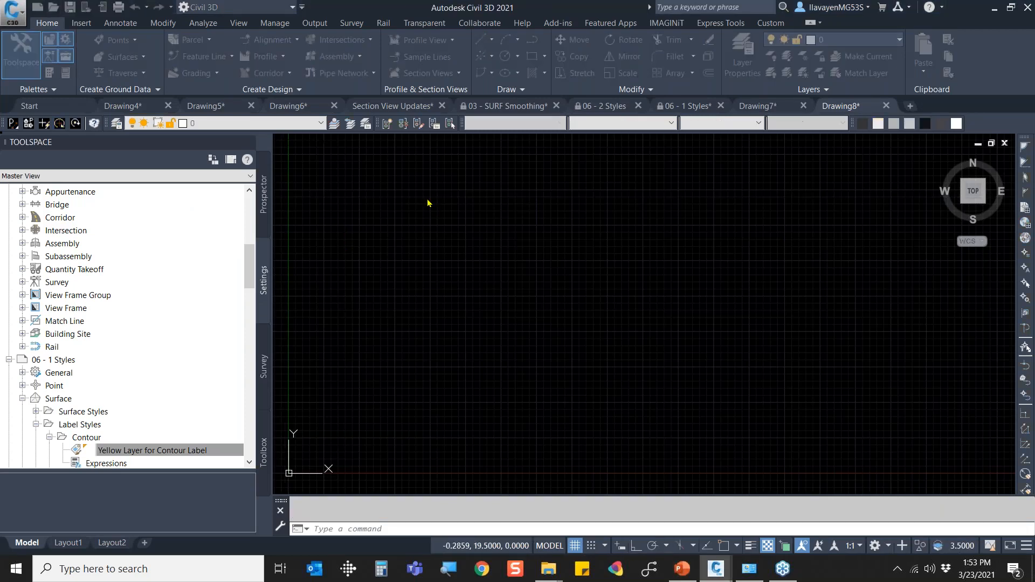
click(384, 238)
double_click(385, 238)
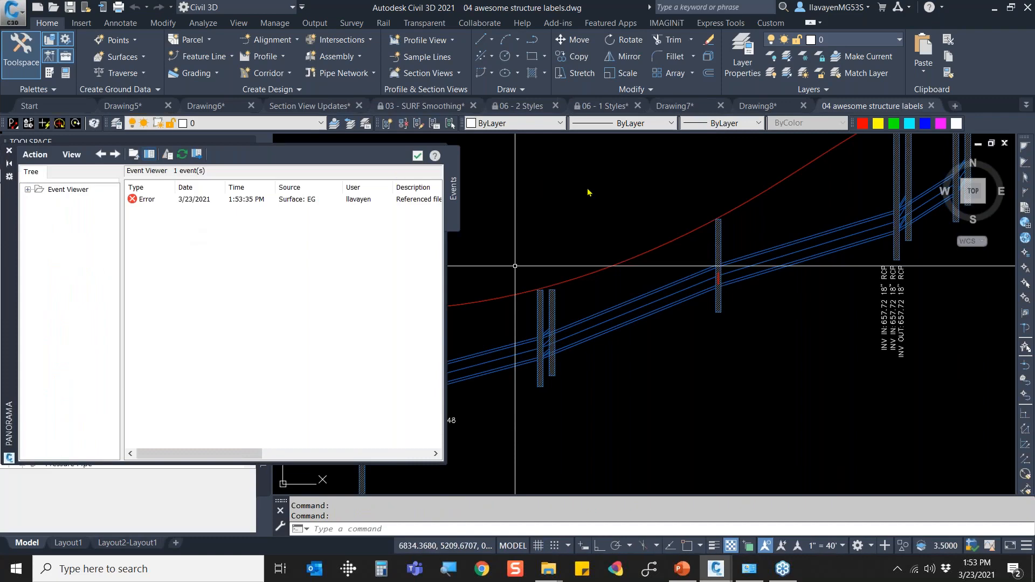
Hide the road corridor in plan so the pipe network and its labels are unobstructed.
scroll(574, 208, down, 10)
scroll(355, 264, up, 8)
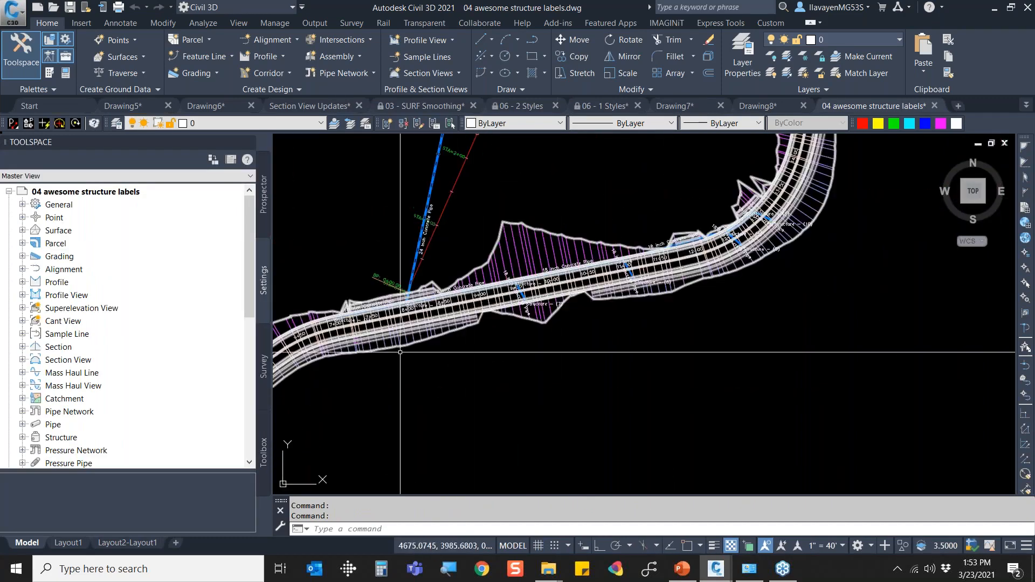
middle_drag(355, 264, 449, 369)
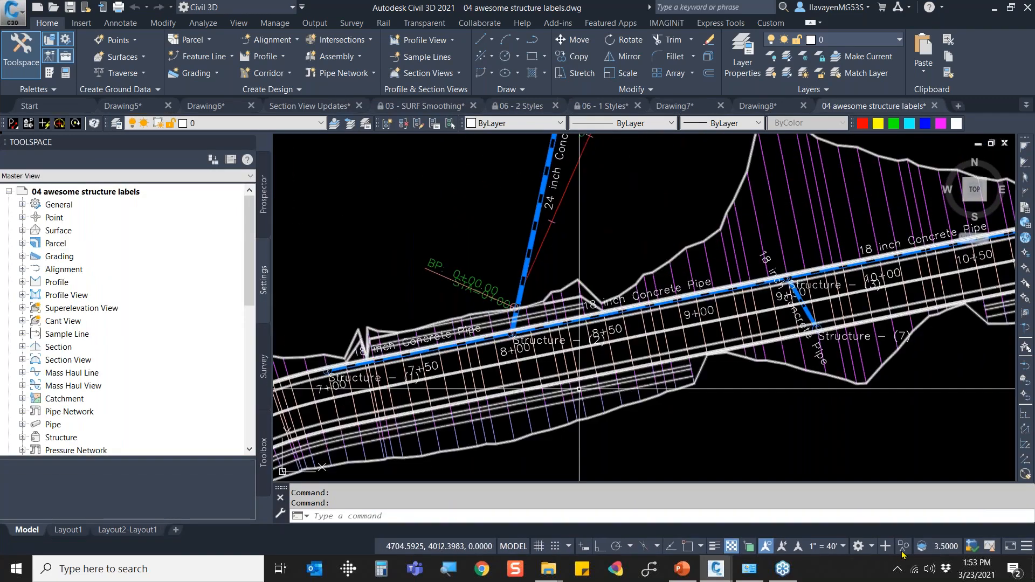
click(903, 546)
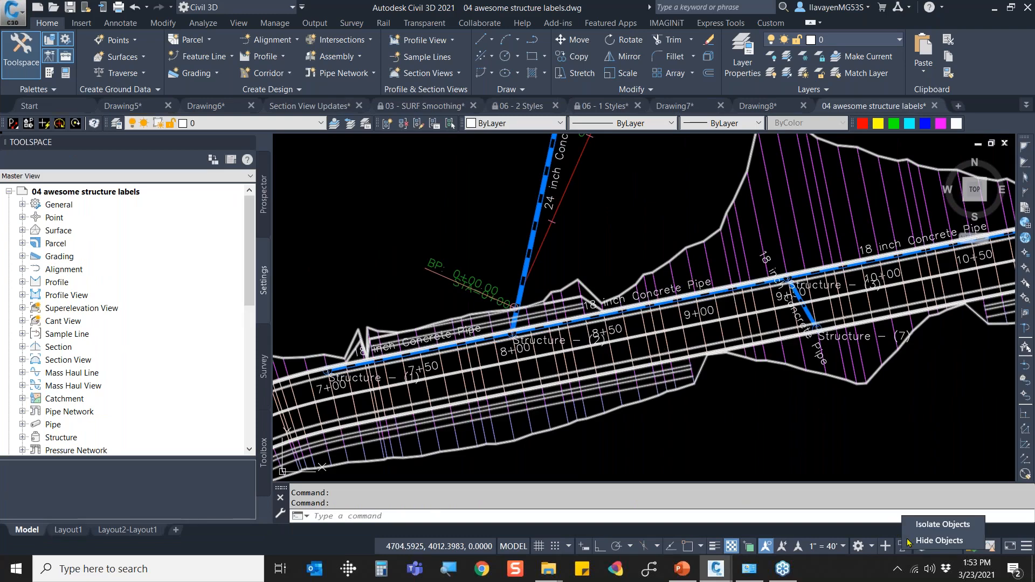
click(939, 542)
click(858, 341)
key(Return)
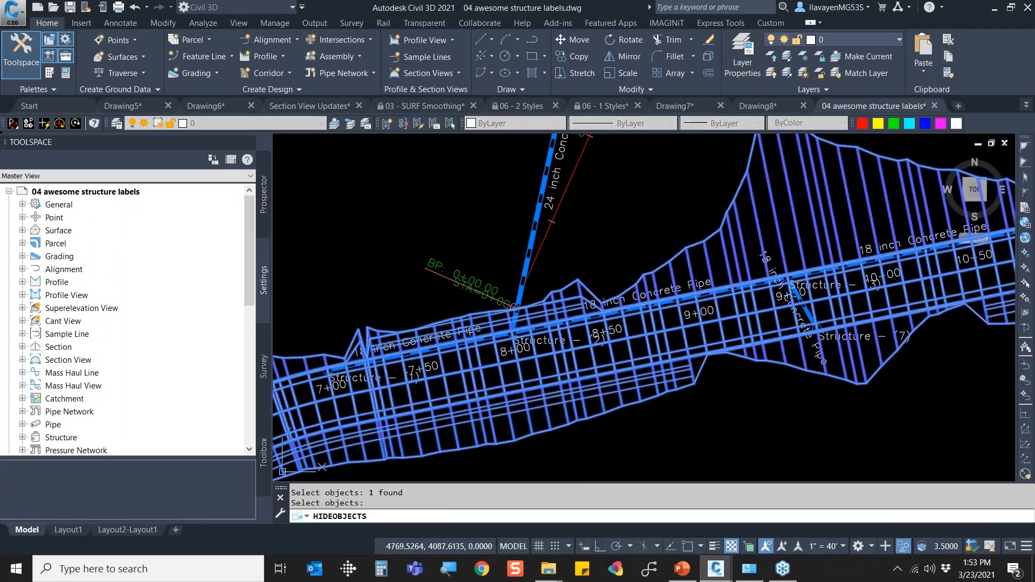
Try the Data with Connected Pipes (no landing) style on the Structure - (2) label and undo the change.
scroll(494, 336, up, 4)
click(632, 331)
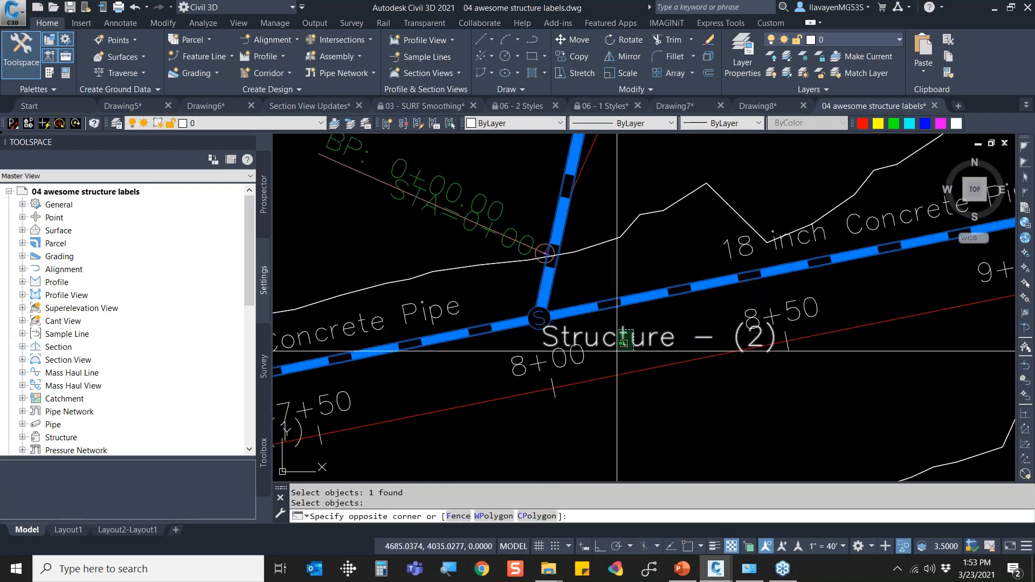
click(617, 351)
right_click(621, 345)
click(669, 222)
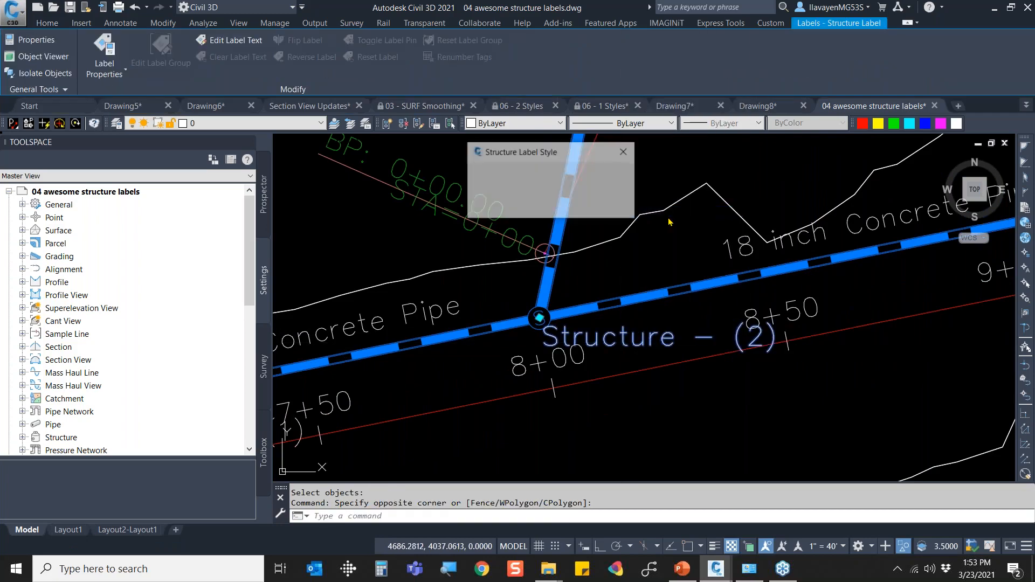
click(528, 179)
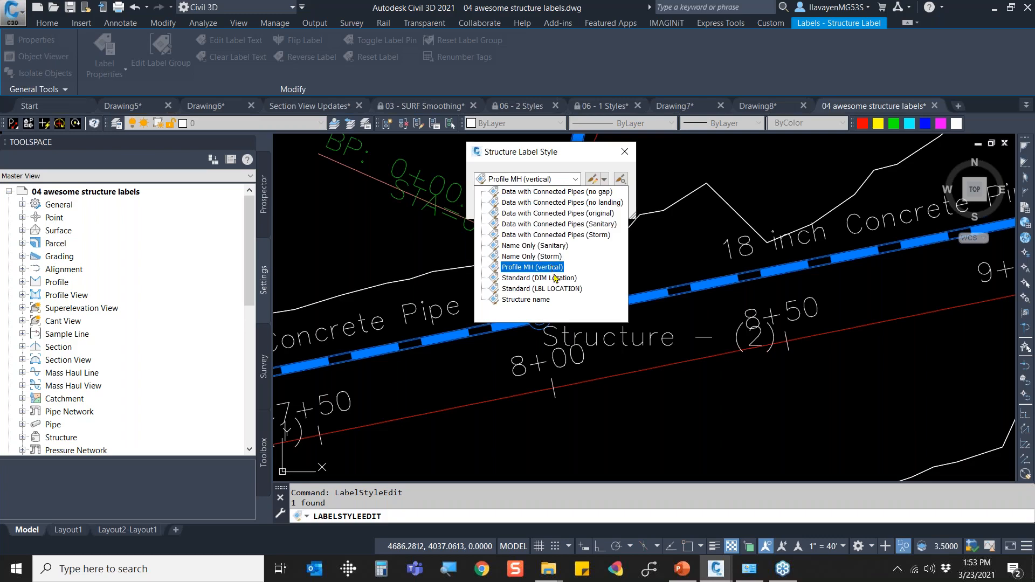
click(552, 204)
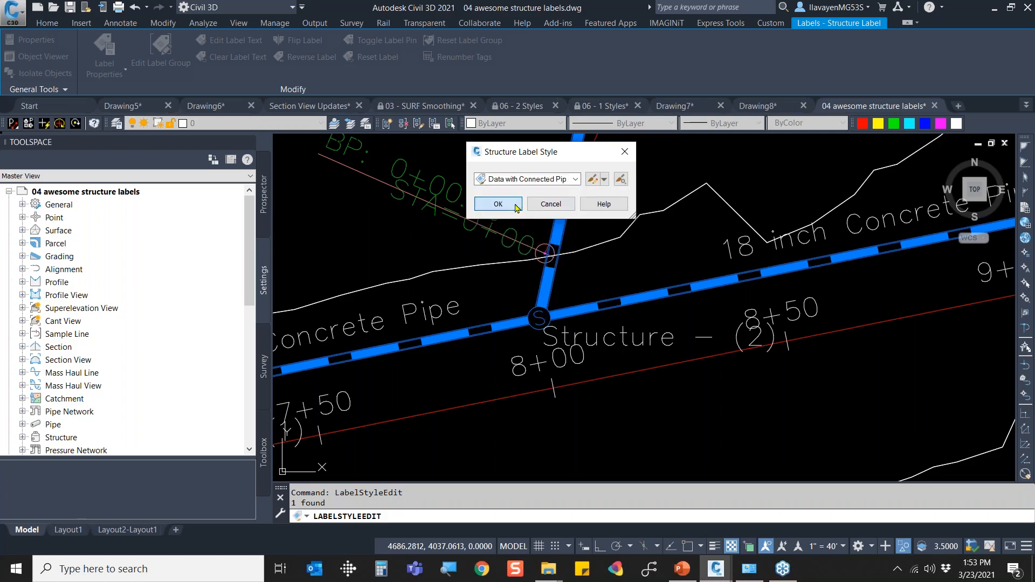
click(517, 208)
click(708, 328)
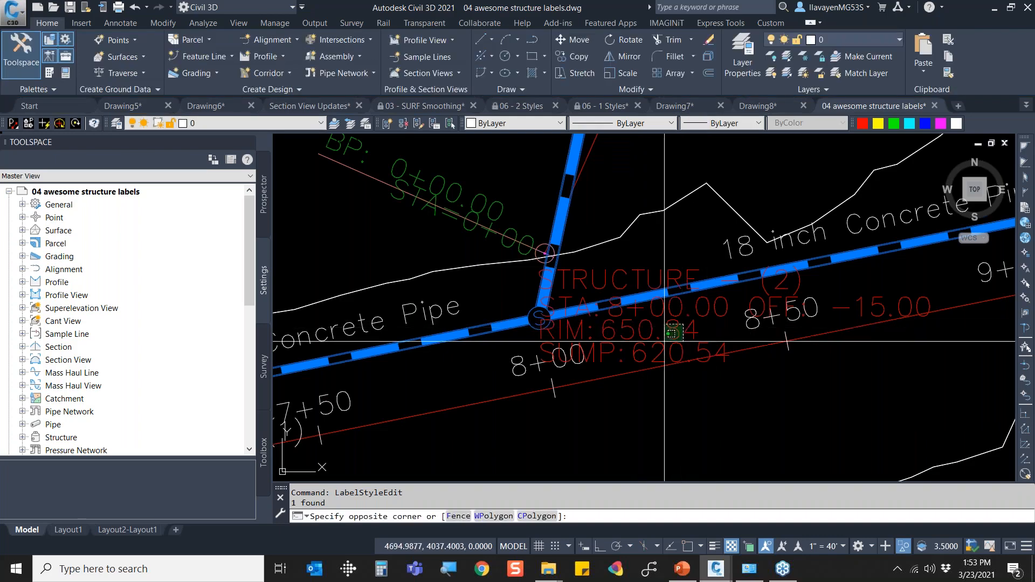
click(535, 329)
key(Escape)
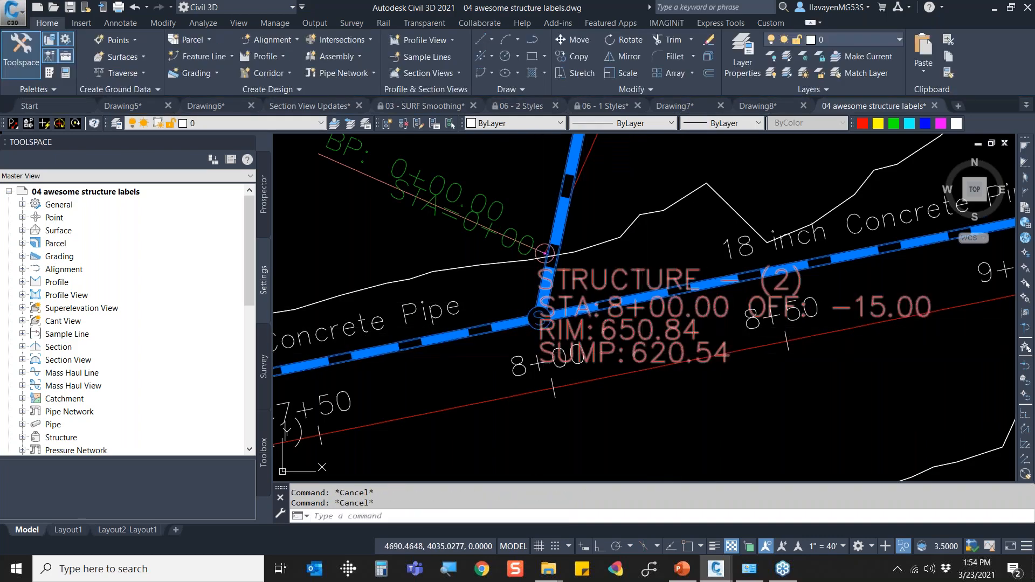
key(ctrl+z)
Edit the Structure name style of the Structure - (2) label and open the Structure Plan component's text contents.
click(655, 346)
click(654, 342)
right_click(648, 340)
click(693, 208)
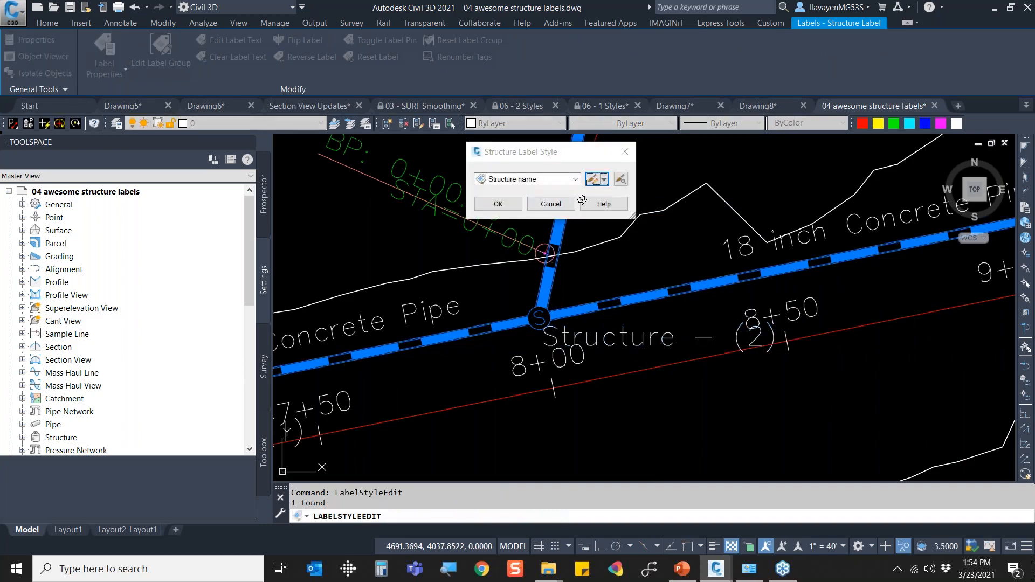
click(593, 179)
click(421, 118)
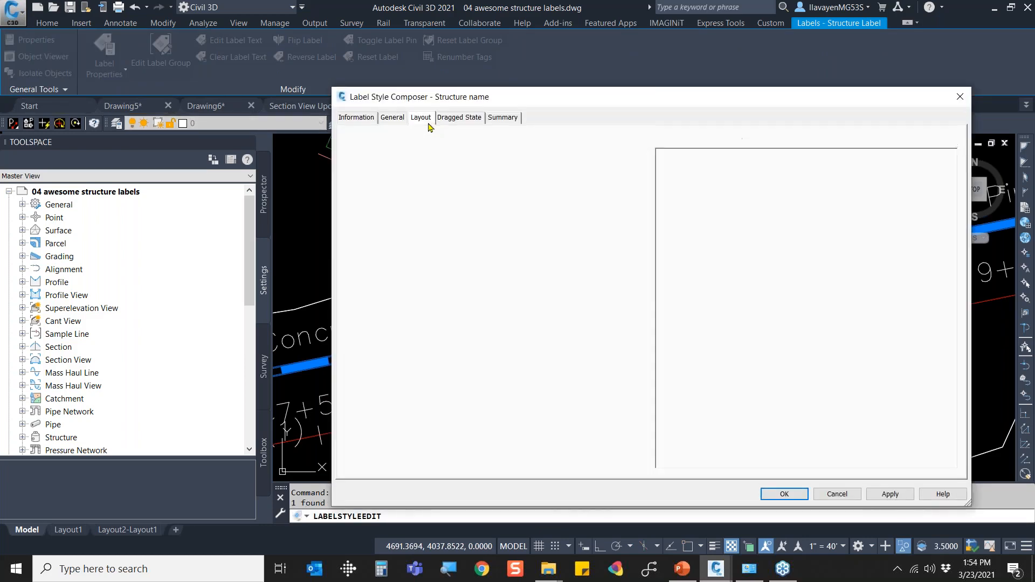
click(627, 258)
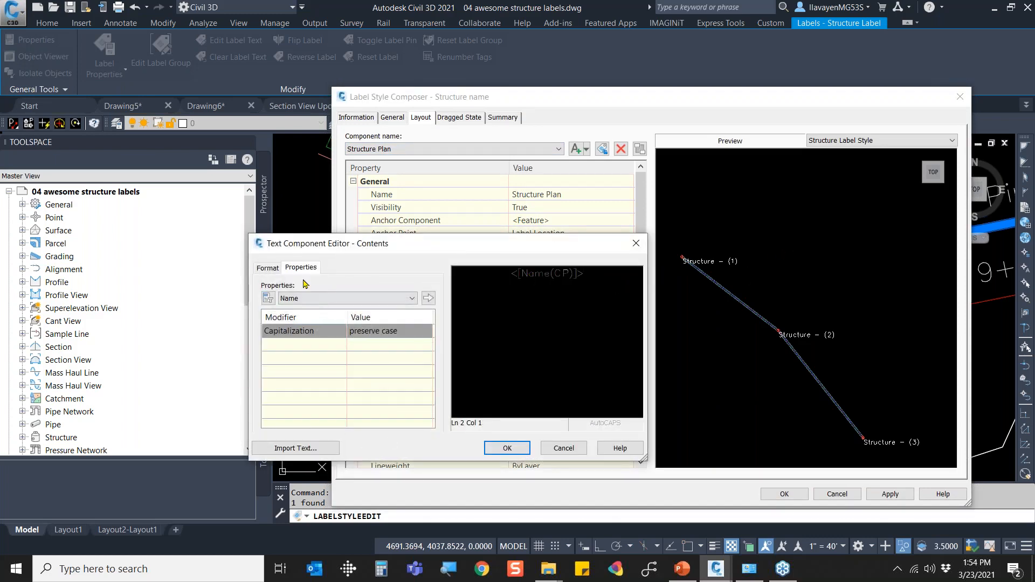
Add the Reference Alignment Name property on a second line below the structure name and accept the label style edit.
click(267, 268)
click(302, 268)
click(316, 299)
click(322, 352)
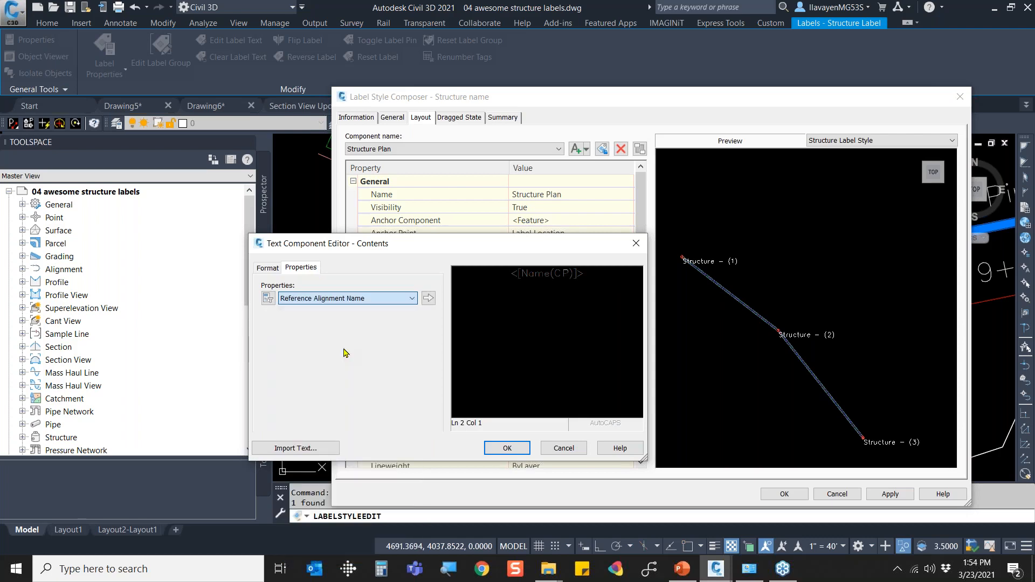
click(428, 298)
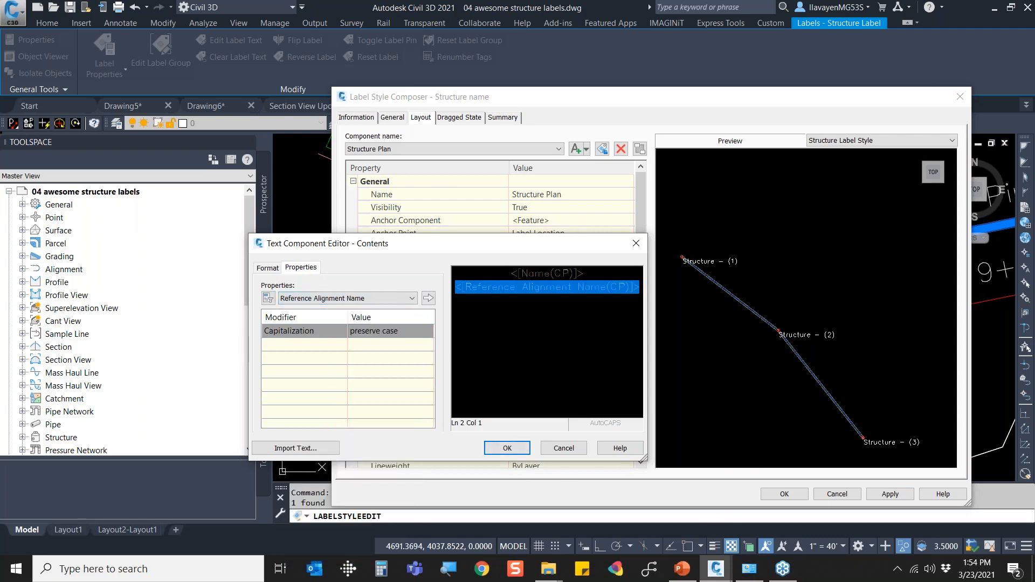
click(507, 448)
click(781, 494)
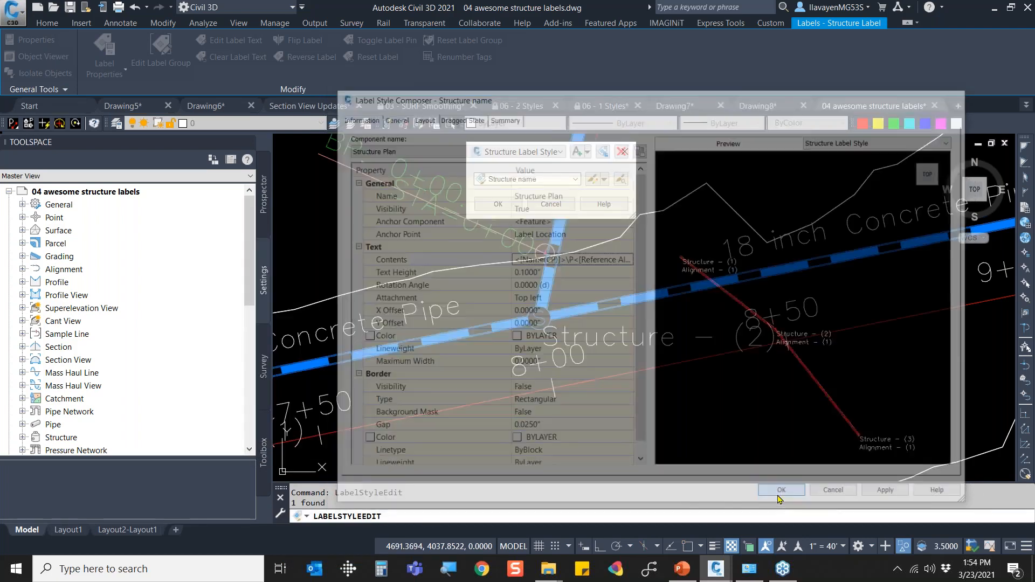
key(Escape)
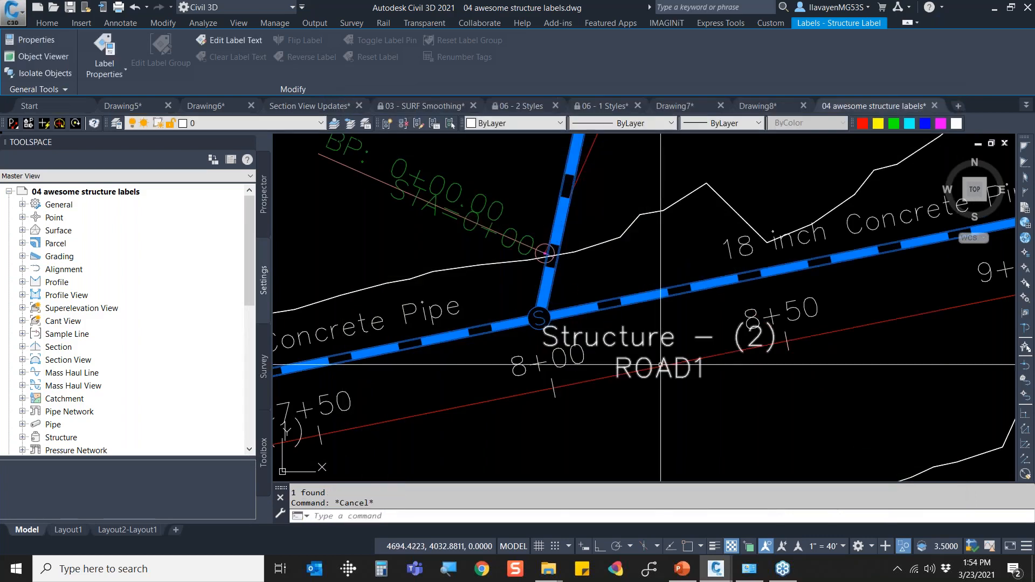
Examine the reference alignment in the part properties of Structure - (2) and compare it with the structure's label.
click(659, 353)
click(647, 331)
scroll(647, 331, down, 2)
scroll(582, 345, up, 2)
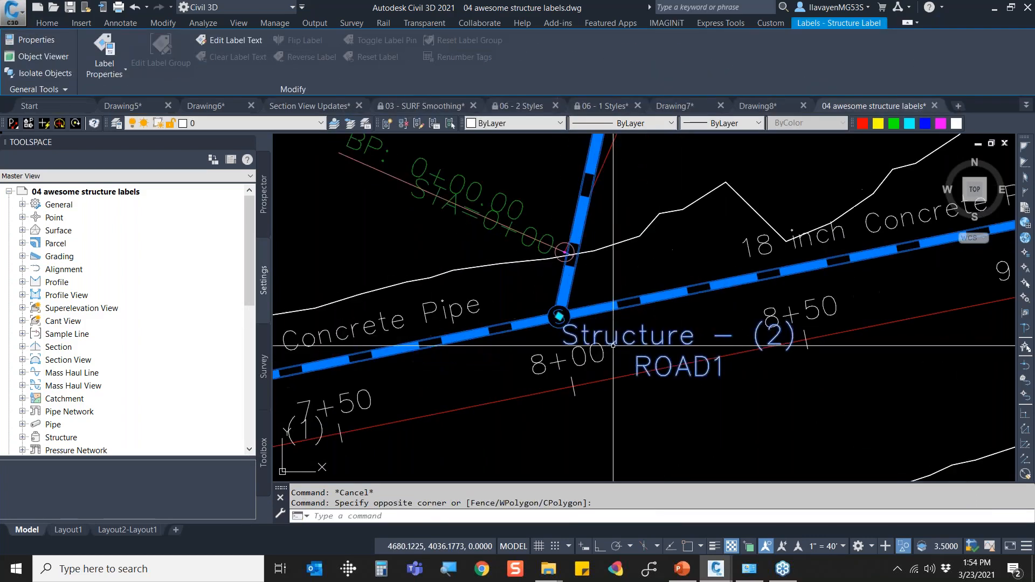
key(Escape)
click(516, 282)
click(582, 351)
right_click(613, 314)
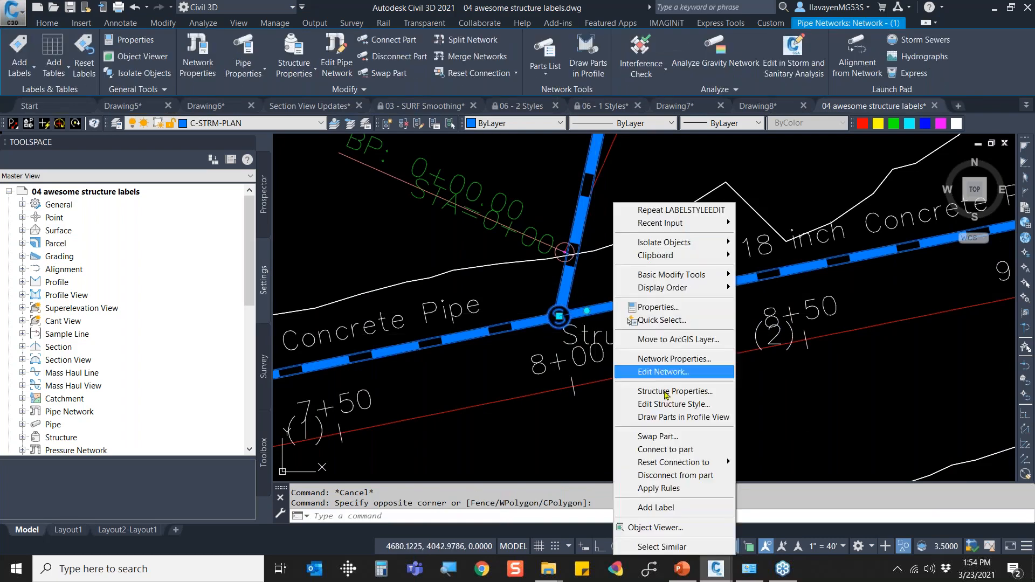
click(673, 393)
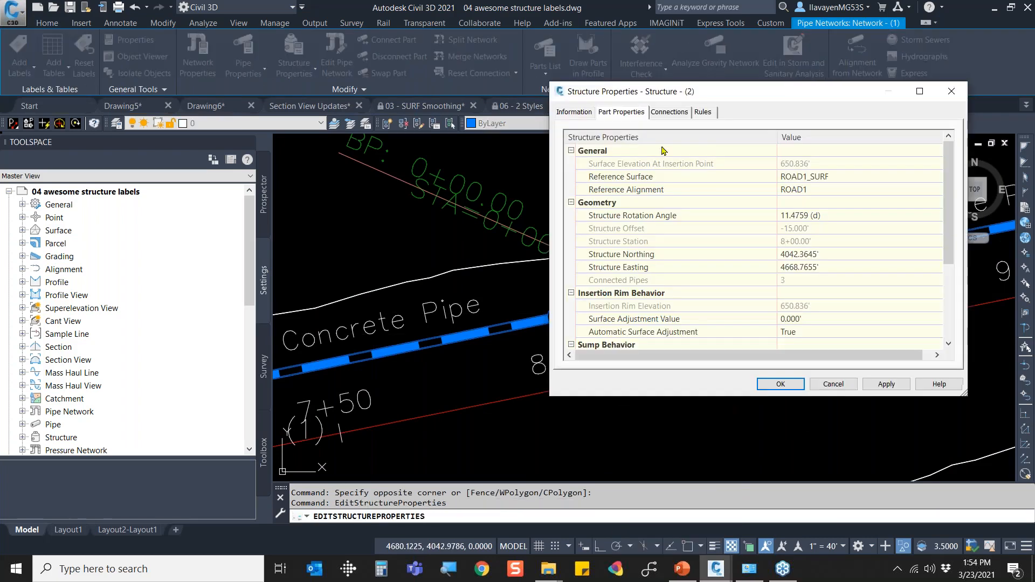
drag(546, 105, 213, 127)
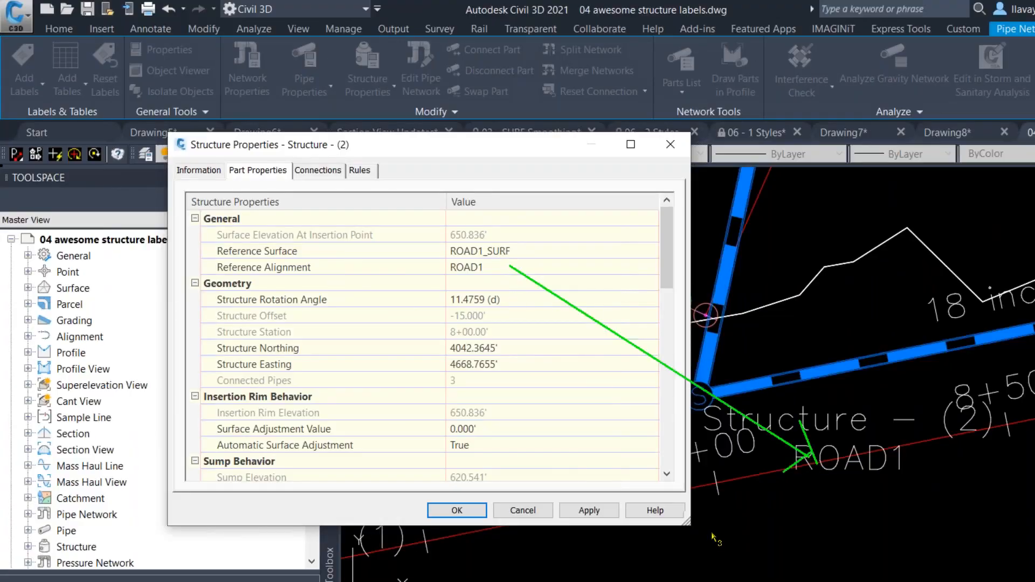
key(Escape)
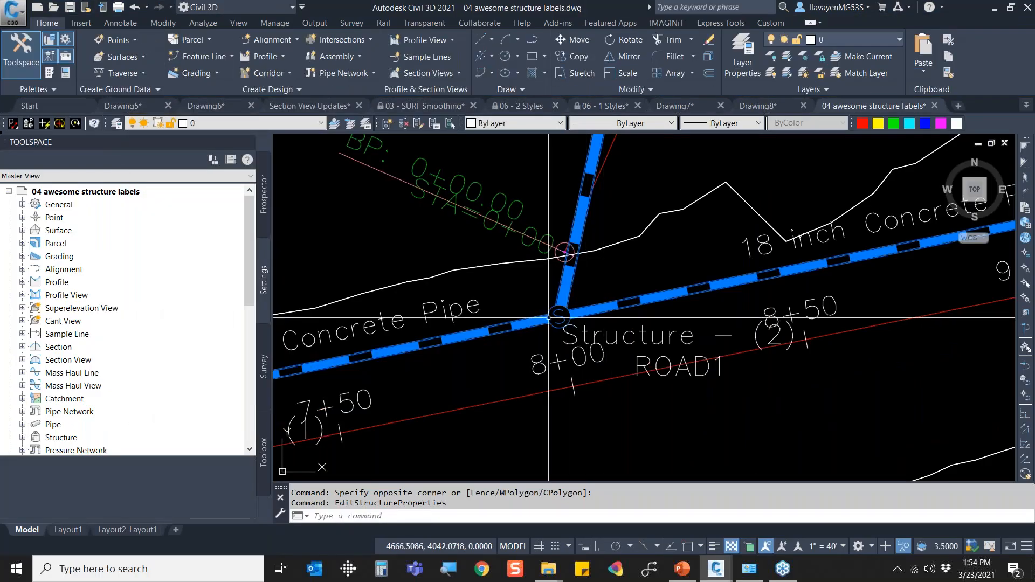
Add another label to Structure - (2) using the default structure label style.
click(560, 317)
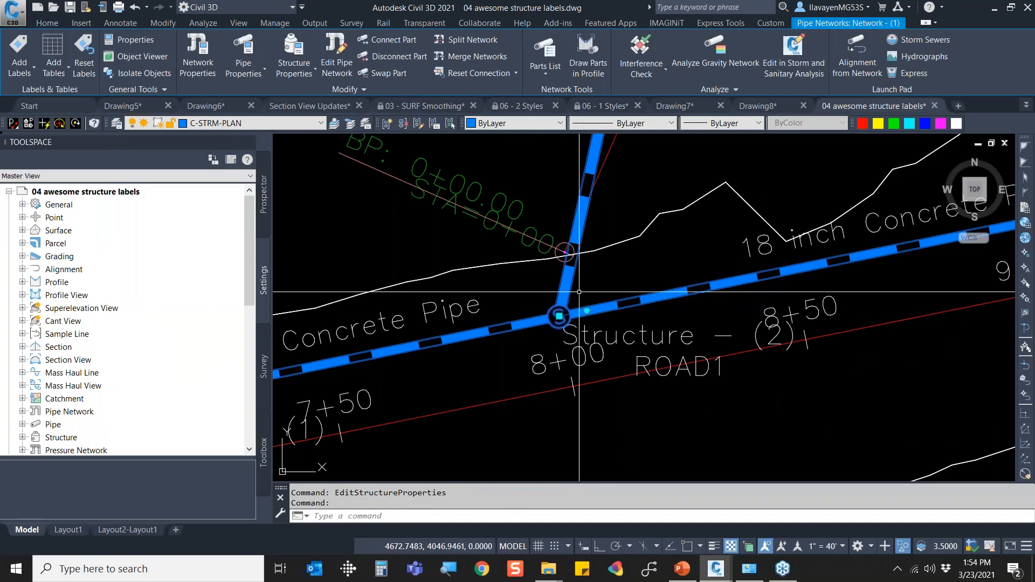
right_click(583, 321)
click(647, 508)
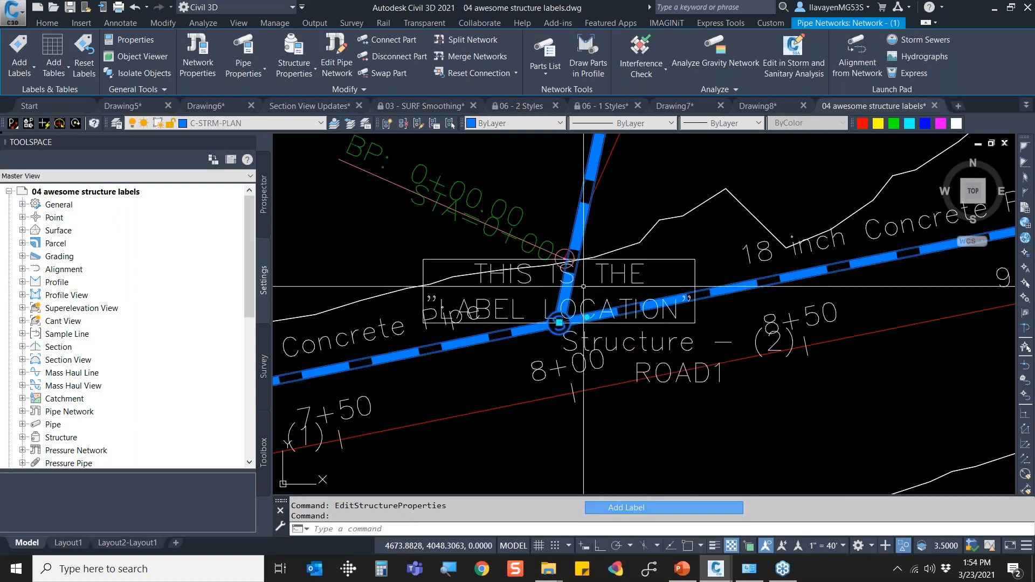
click(559, 322)
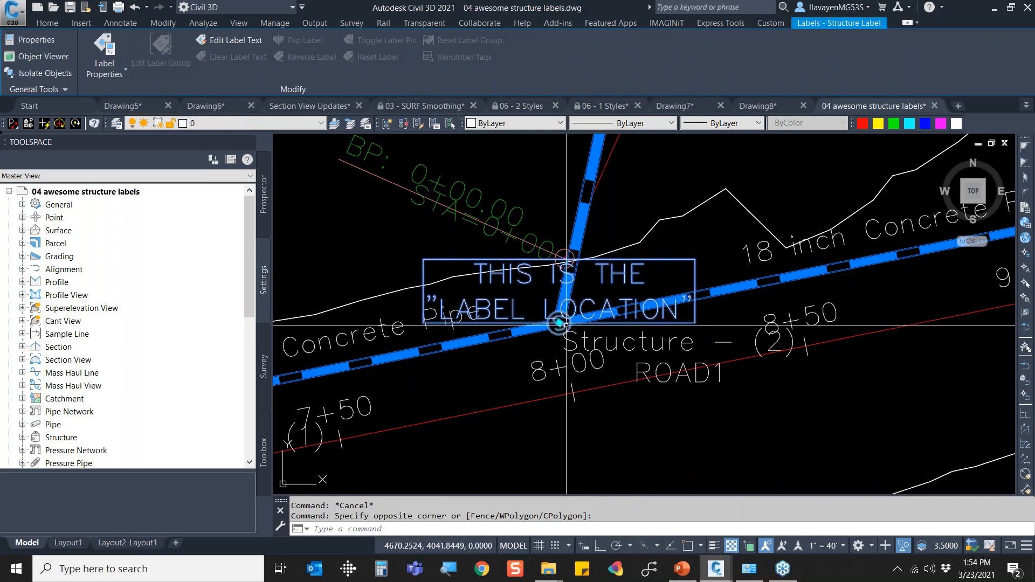
key(Escape)
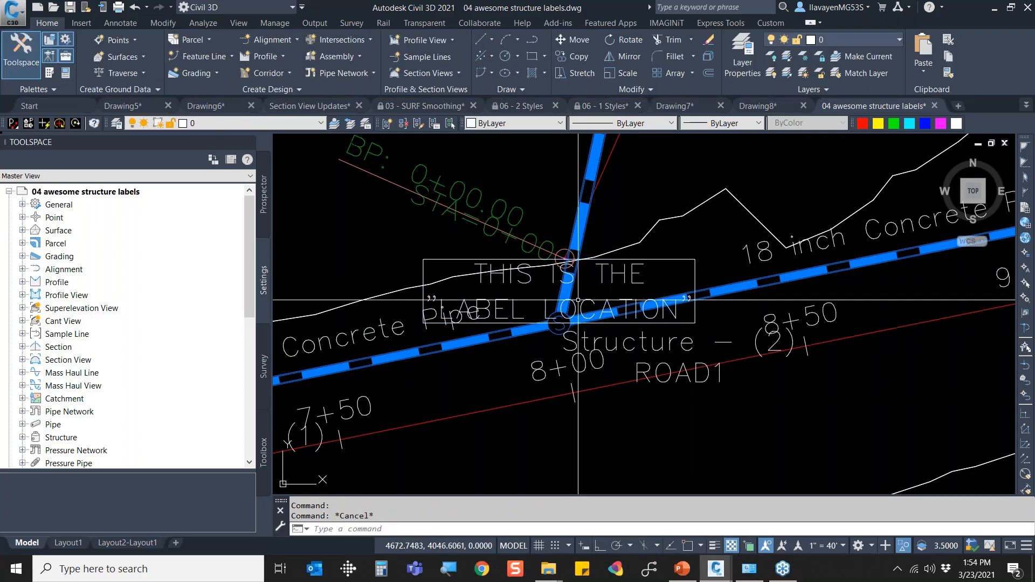
Move the new "LABEL LOCATION" label away from Structure - (2) to a spot below the pipe, with a leader.
click(586, 302)
click(579, 304)
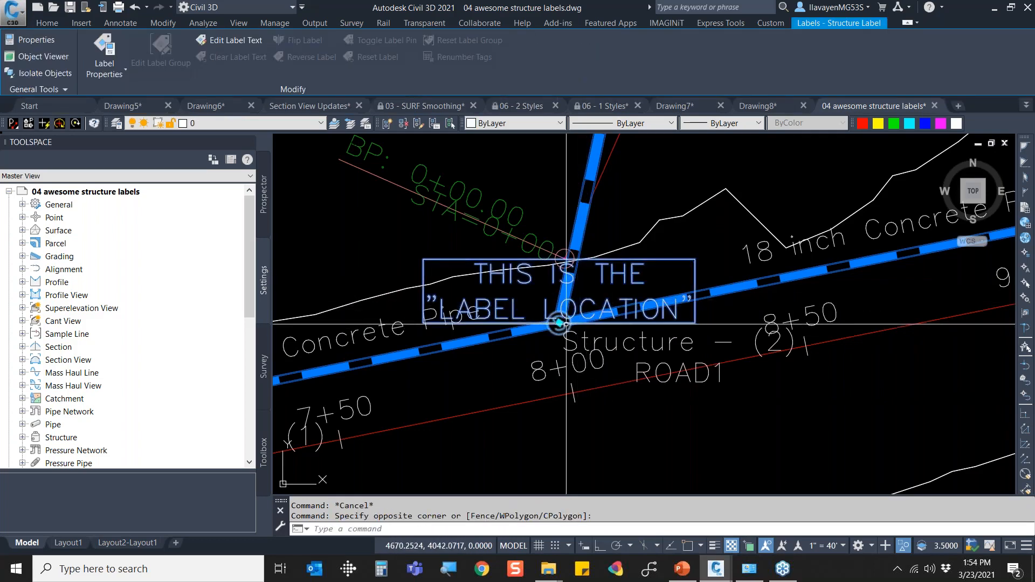
click(560, 323)
click(515, 441)
key(Escape)
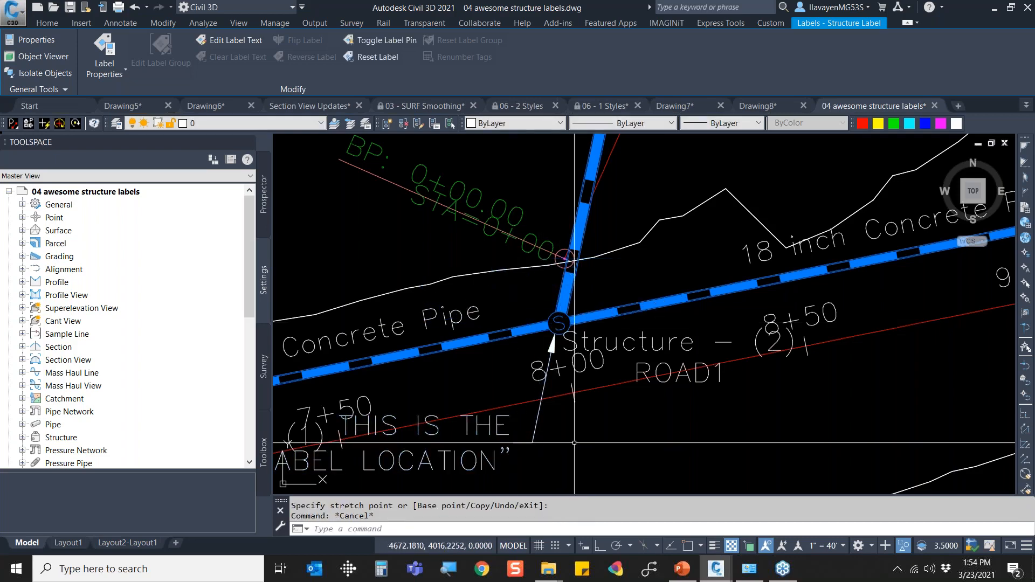
Match the properties of the original Structure - (2) label onto the new leadered label.
middle_drag(574, 443, 643, 422)
text(ma)
key(Return)
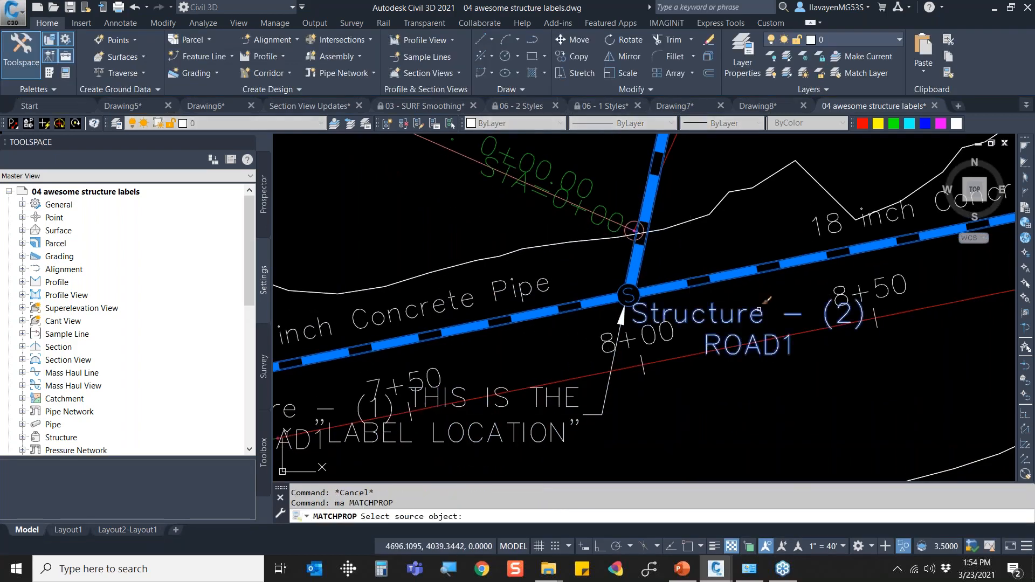
click(756, 315)
click(715, 434)
click(593, 413)
key(Escape)
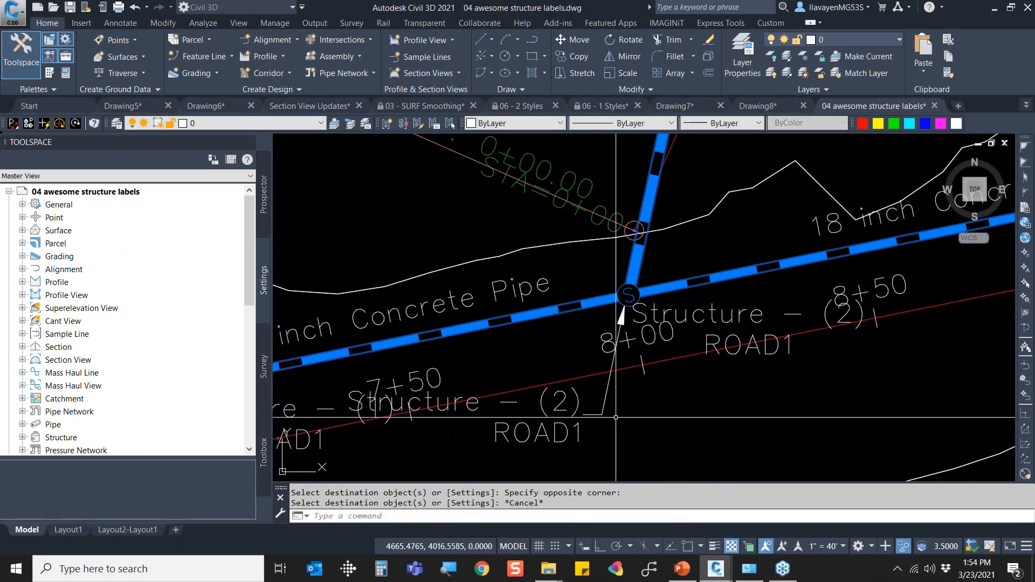
Set the reference alignment of the leadered Structure - (2) label to XC_STORM, the branch alignment beside the upper pipe.
scroll(591, 426, down, 3)
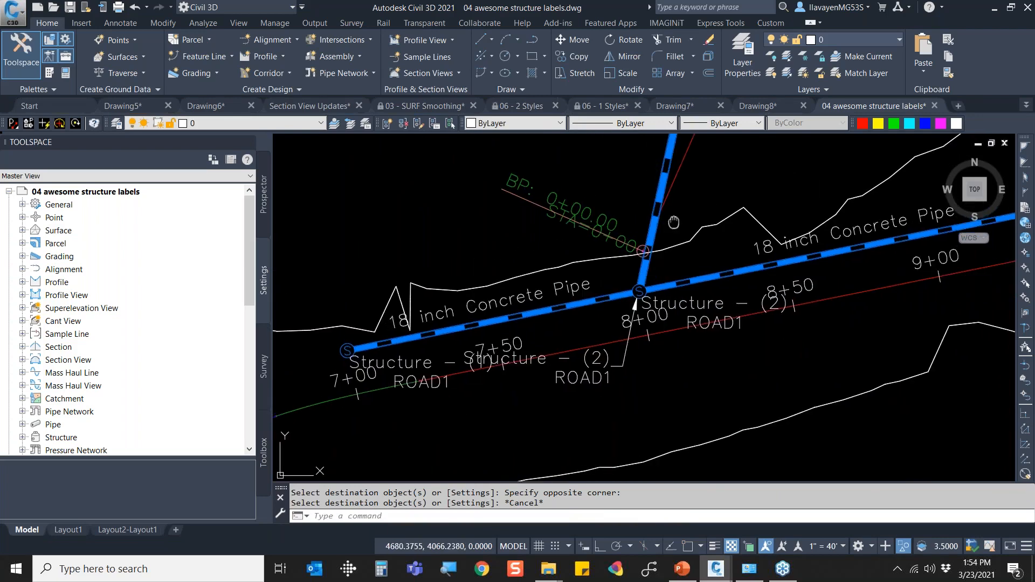
click(686, 181)
click(674, 176)
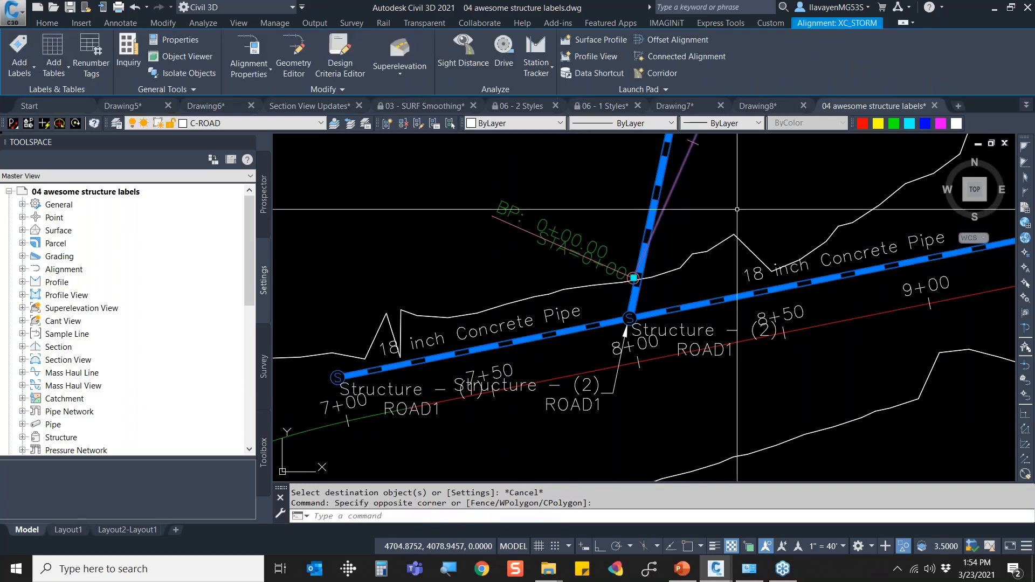
key(Escape)
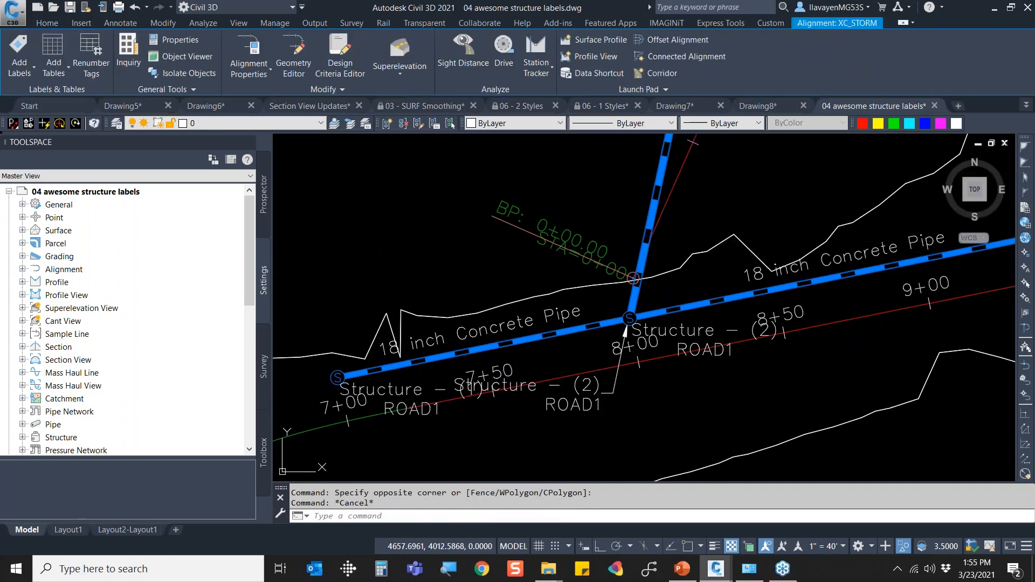
click(601, 393)
text(pr)
key(Return)
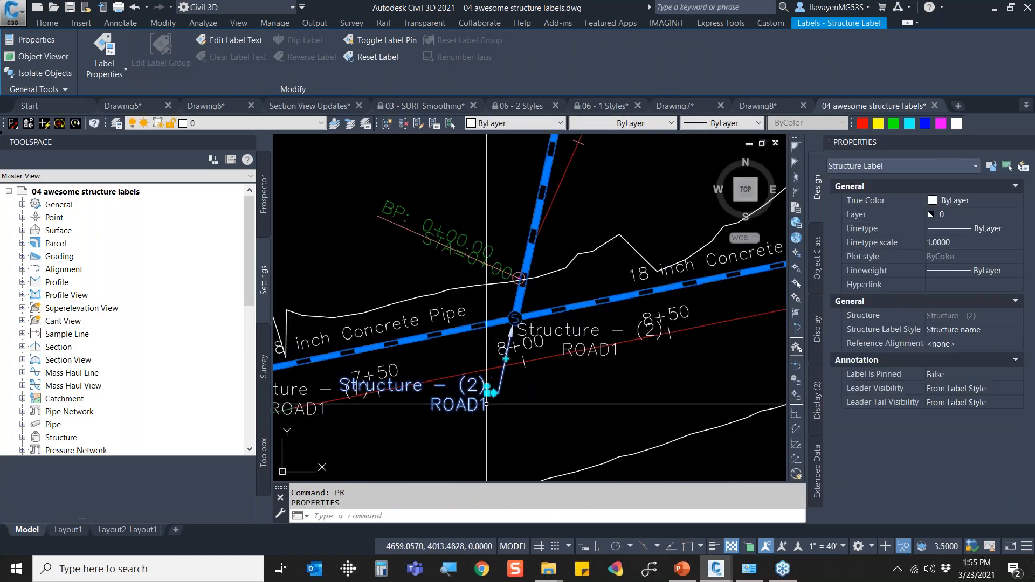
click(952, 349)
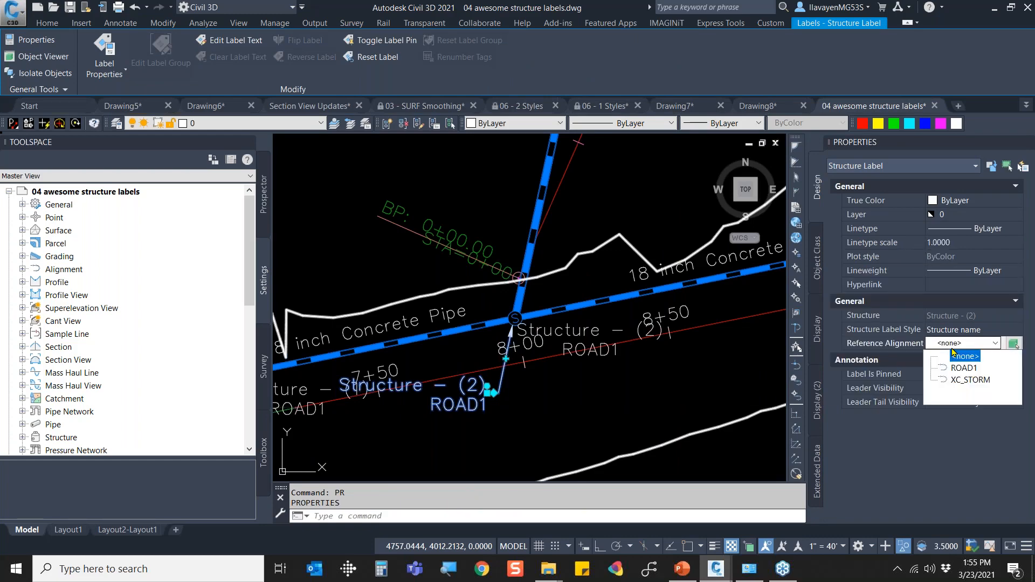
click(959, 380)
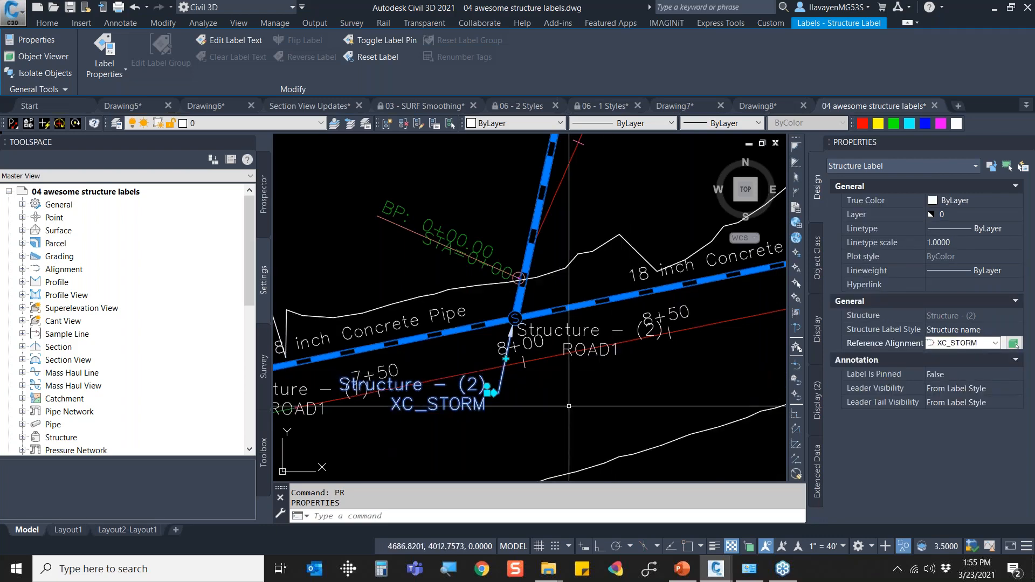
key(Escape)
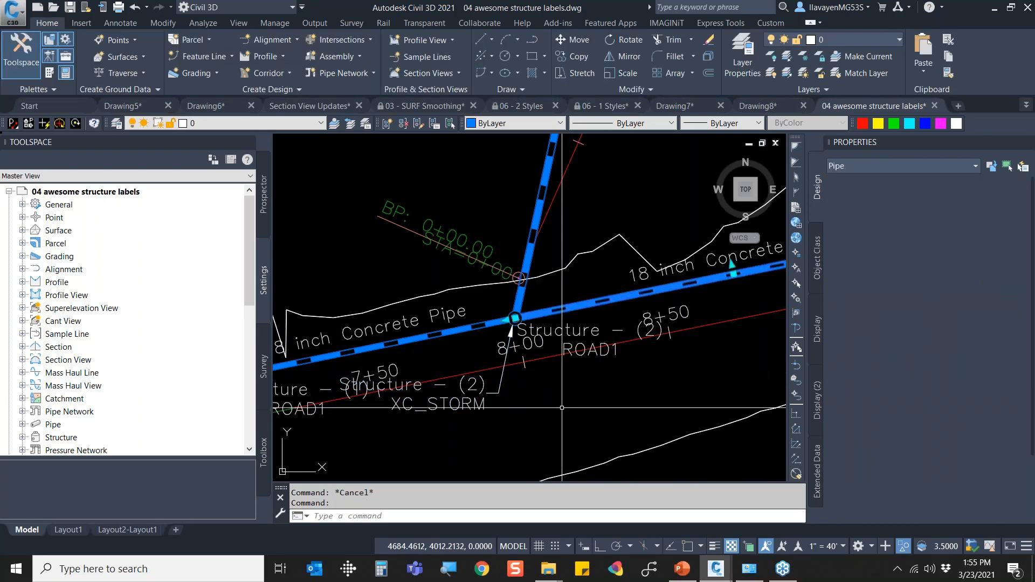
Move the original Structure - (2) ROAD1 label away from the structure to a clear spot below the pipe, with a leader.
click(521, 315)
key(Escape)
click(591, 353)
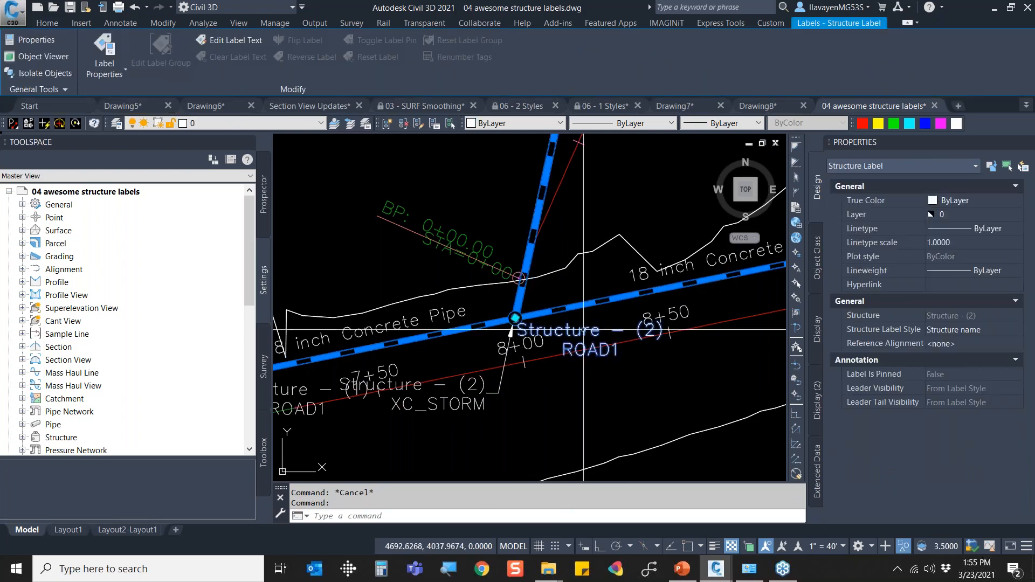
click(583, 330)
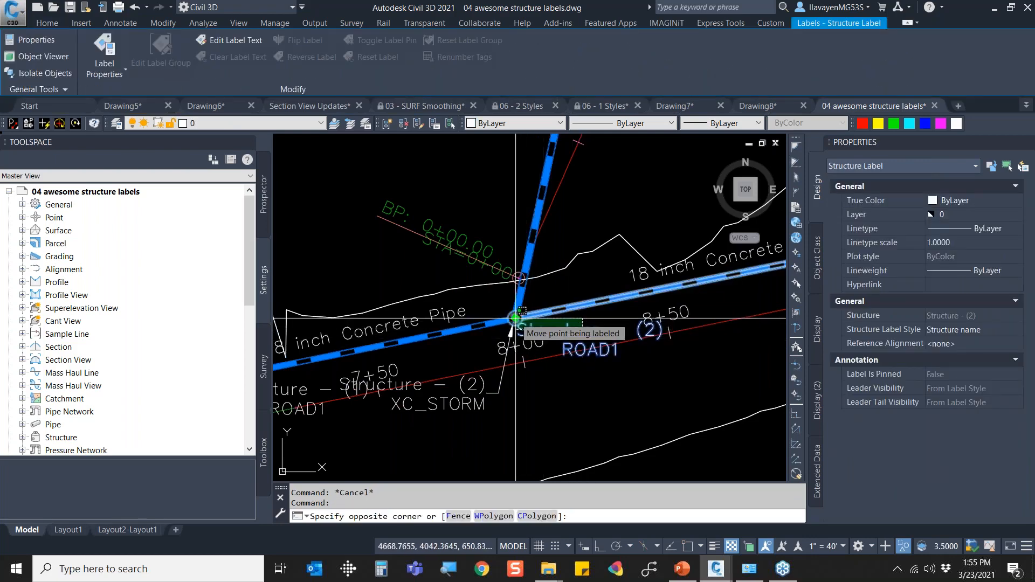
click(515, 318)
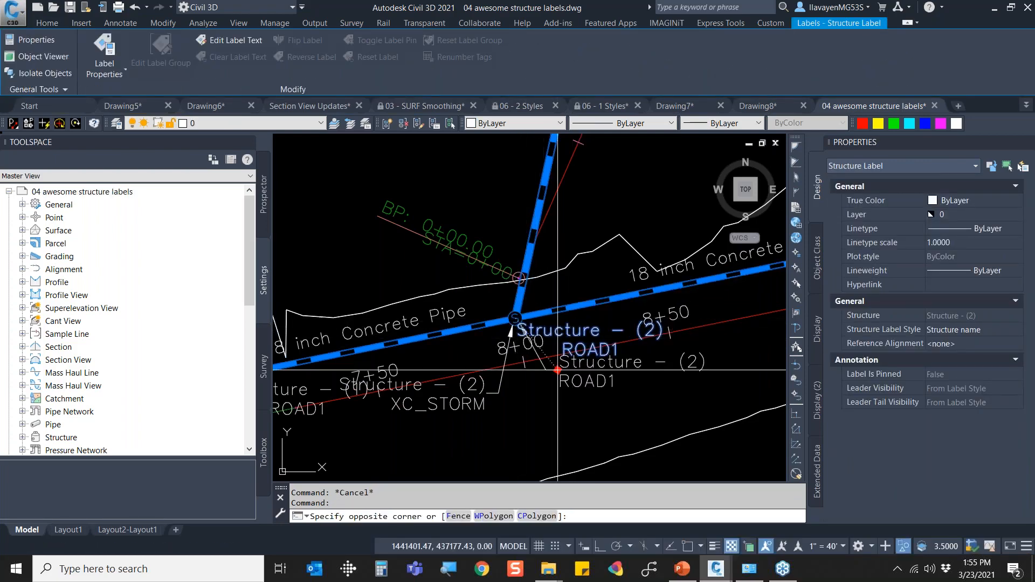
click(583, 384)
key(Escape)
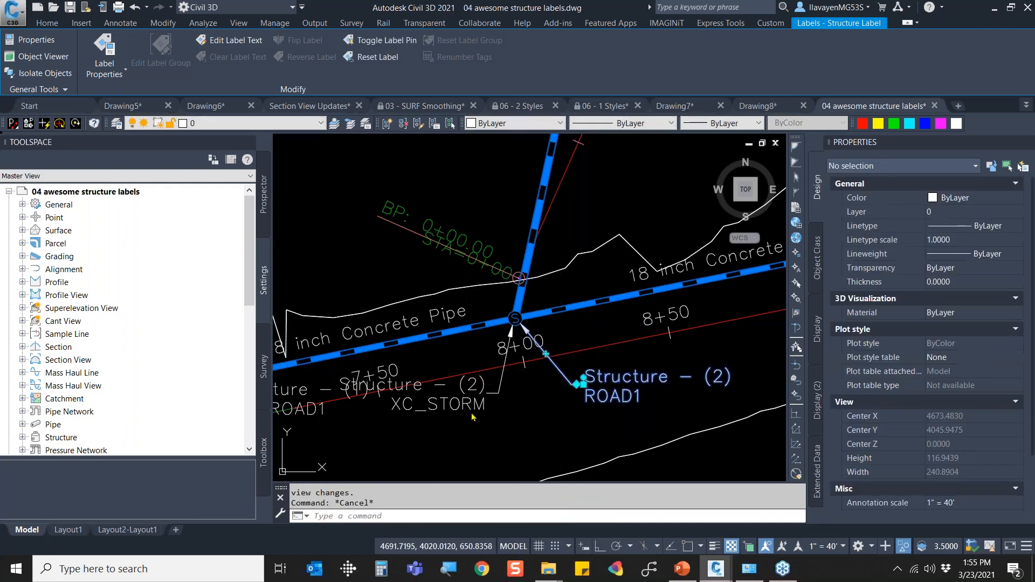
Move the Structure - (2) XC_STORM label farther down so it clears the neighbouring station and Structure - (1) labels.
click(492, 392)
click(494, 393)
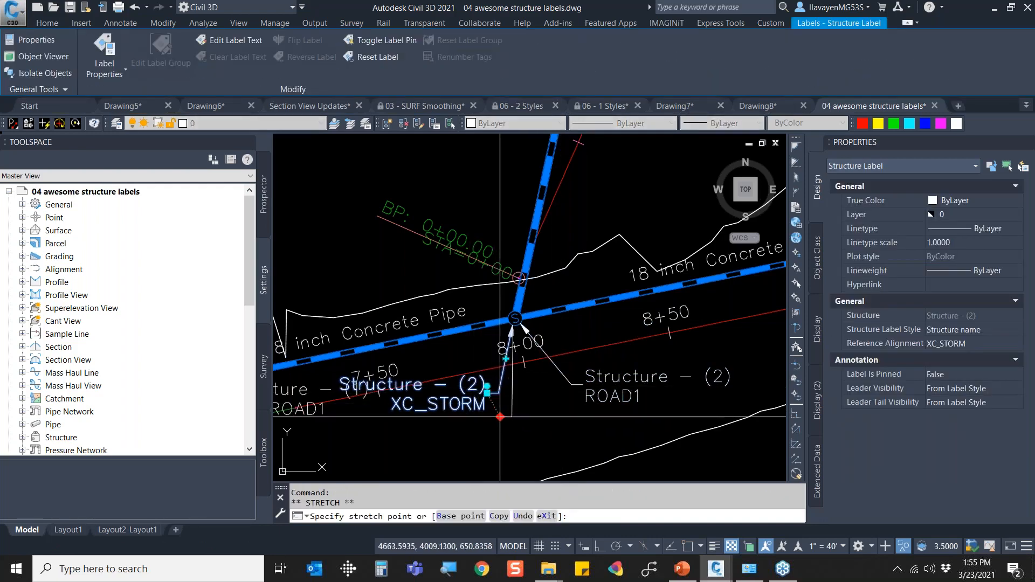
key(Escape)
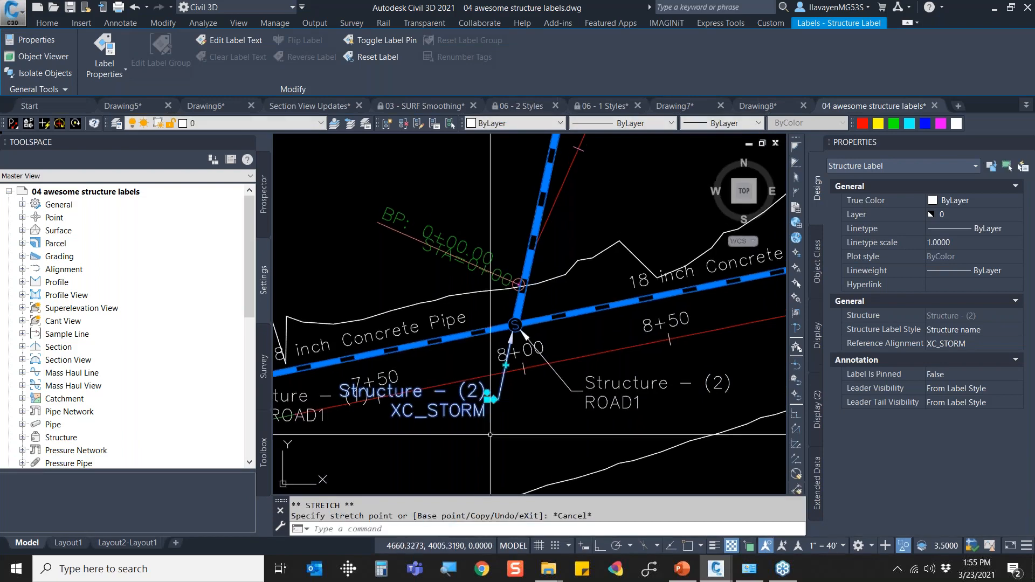
click(487, 393)
key(Escape)
key(Escape)
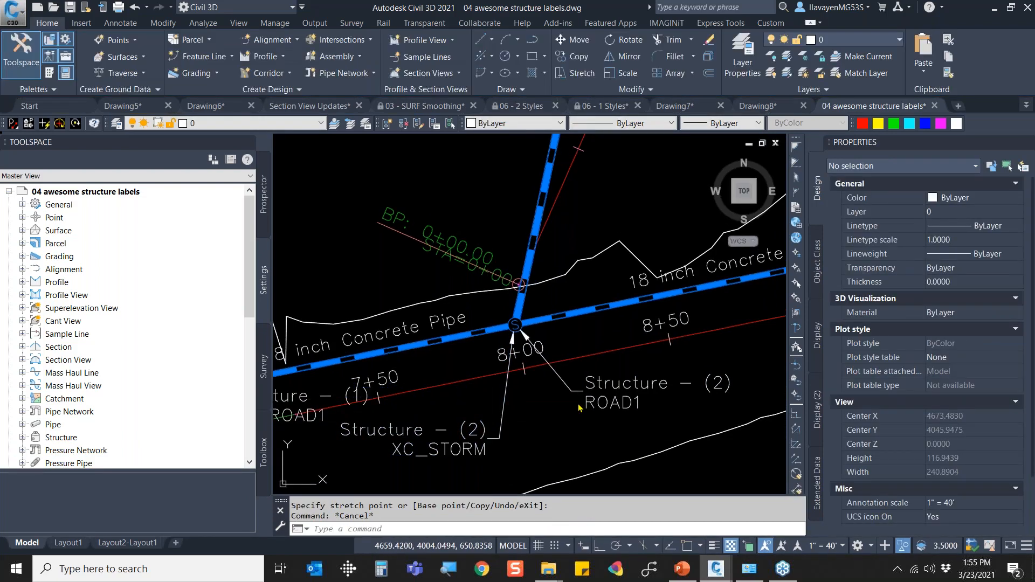
Compare the reference alignment property of the ROAD1 and XC_STORM labels on Structure - (2).
click(639, 418)
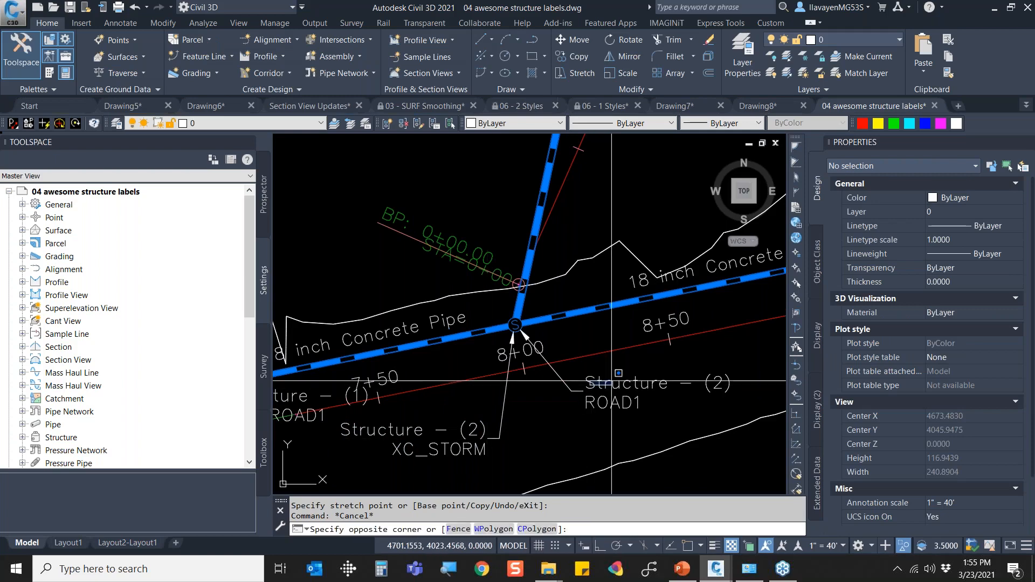
click(610, 382)
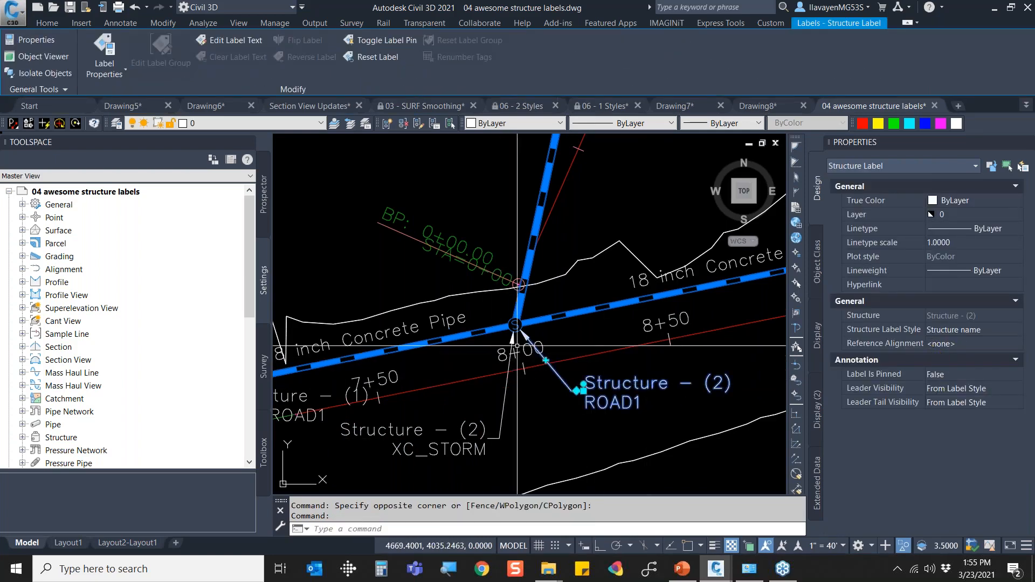
key(Escape)
click(506, 417)
click(471, 425)
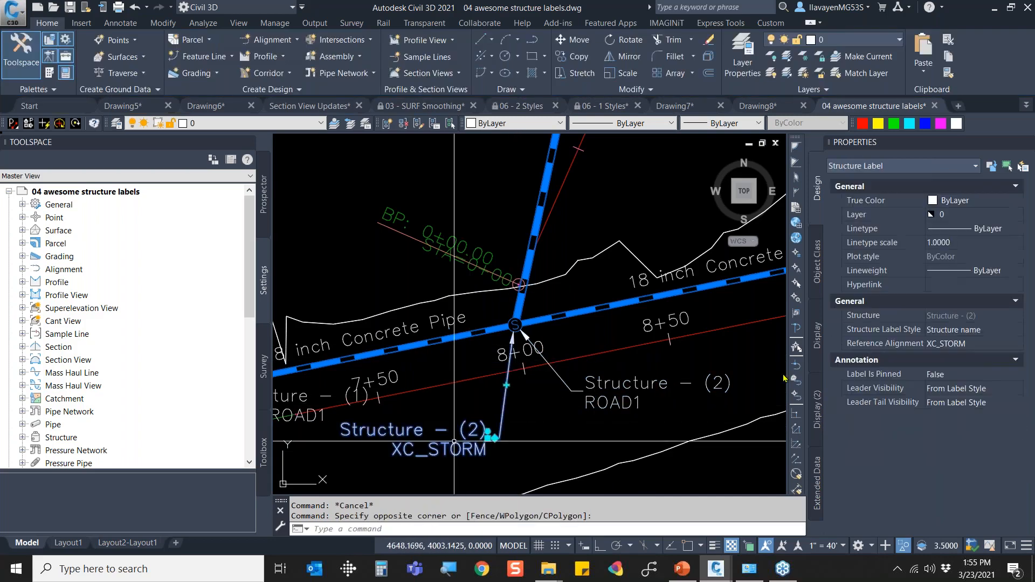
click(943, 345)
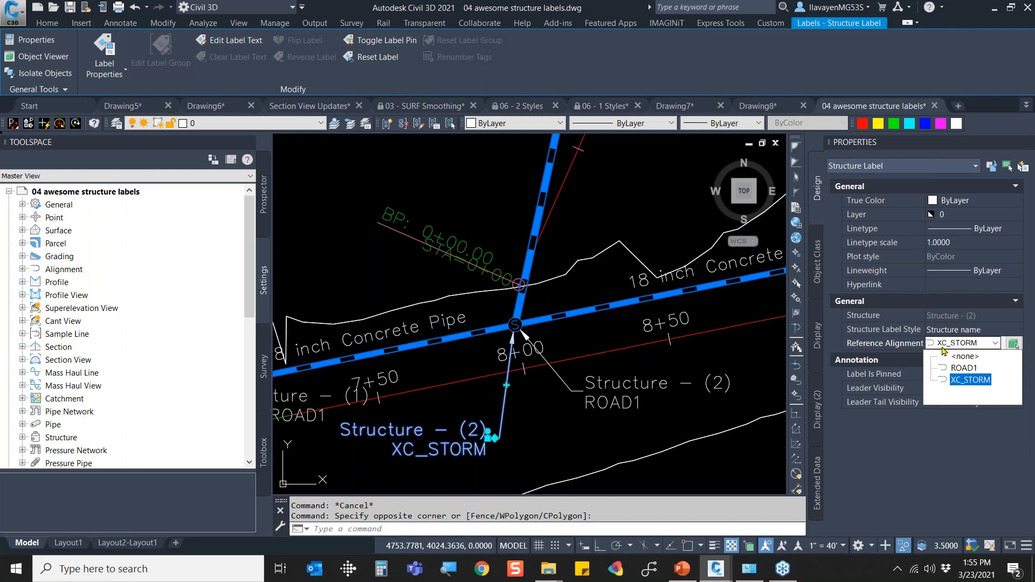
key(Escape)
Examine the properties of the vertical structure label on Structure - (5) in the profile view.
scroll(366, 353, down, 8)
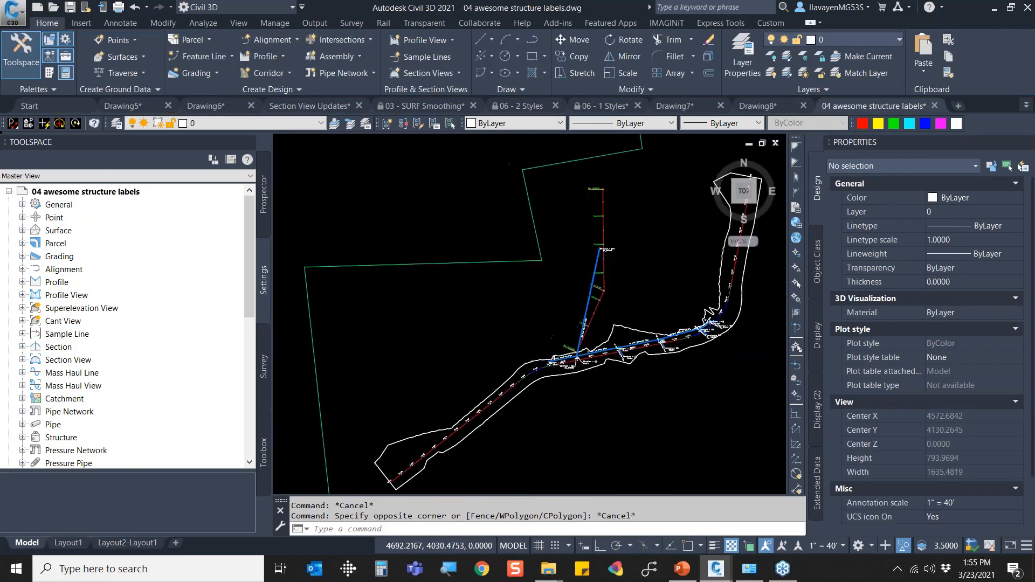
key(Escape)
mouse_move(669, 231)
middle_down()
mouse_move(548, 329)
mouse_move(379, 422)
middle_up()
scroll(548, 329, up, 4)
scroll(548, 328, down, 2)
scroll(502, 375, up, 3)
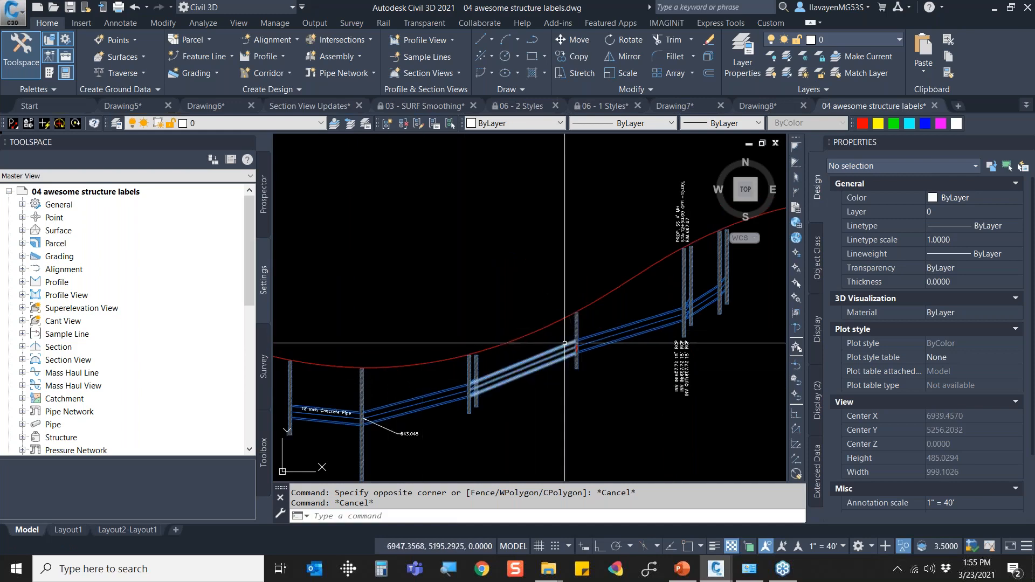
click(566, 216)
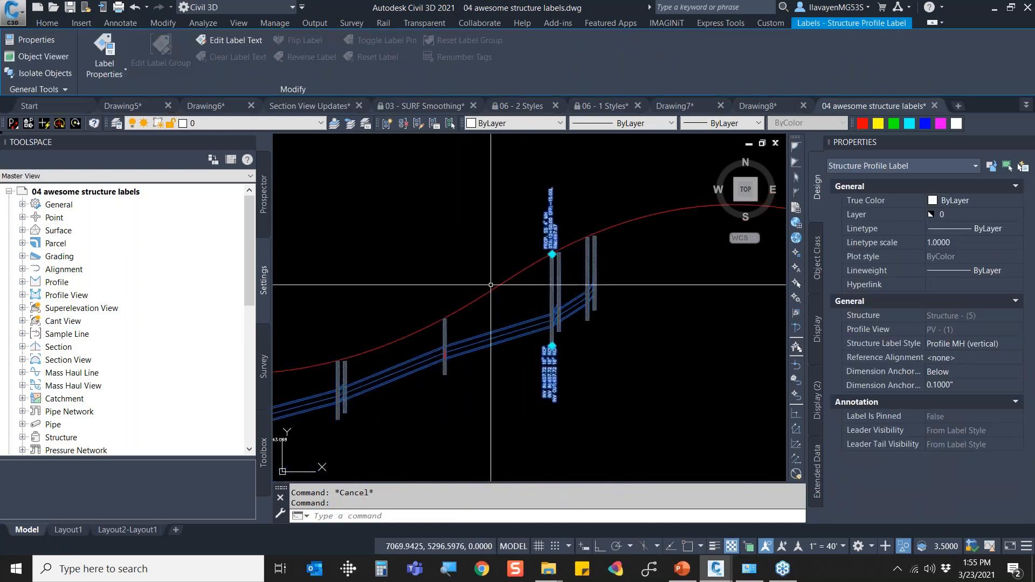
middle_drag(387, 382, 474, 360)
scroll(552, 313, up, 2)
key(Escape)
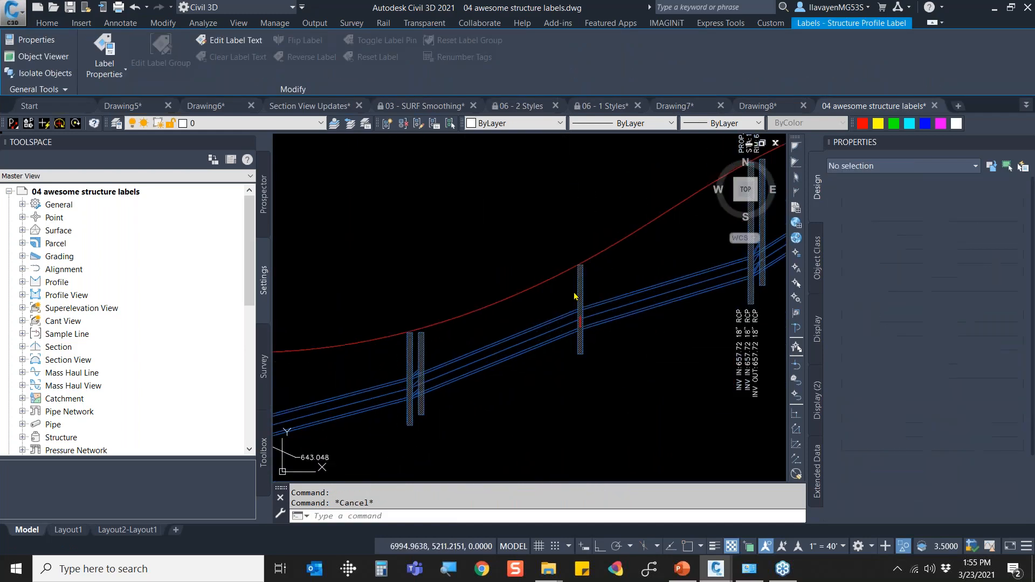
Add a default structure label to the unlabelled manhole MH4 in the profile view.
click(579, 288)
right_click(579, 286)
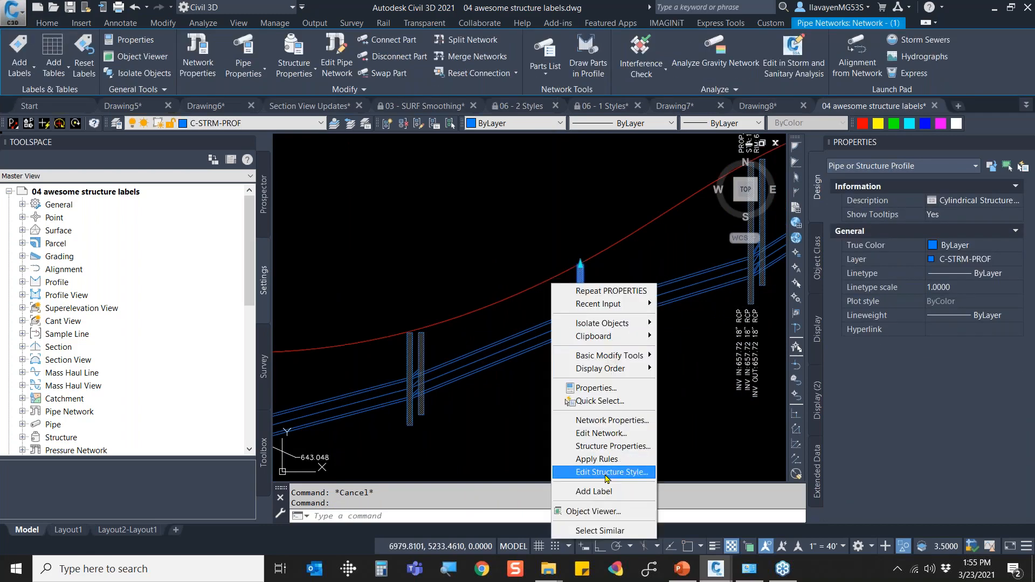
click(610, 496)
key(Escape)
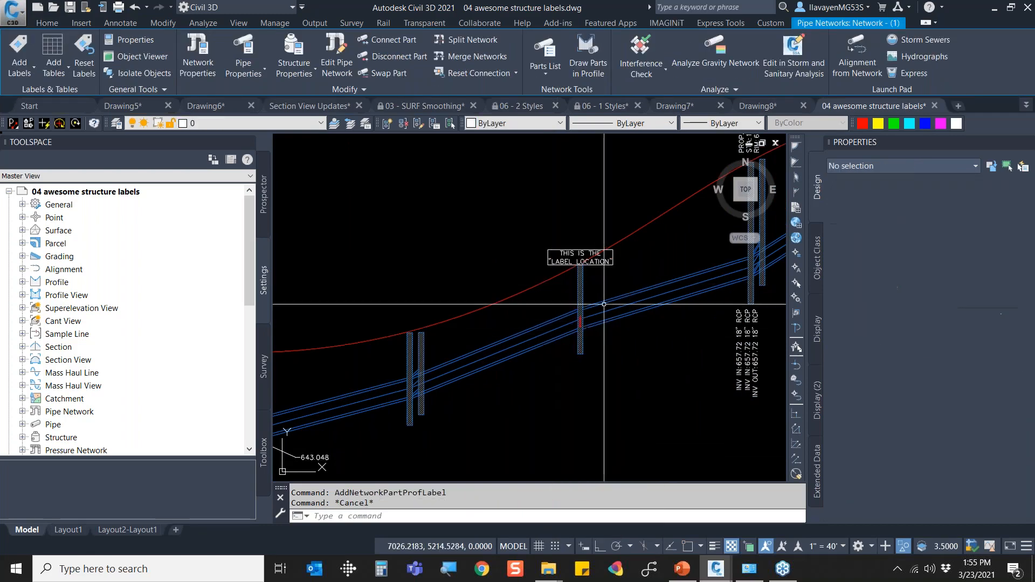
Add a second default label to the same MH4 structure in the profile view.
click(596, 298)
click(559, 284)
right_click(614, 335)
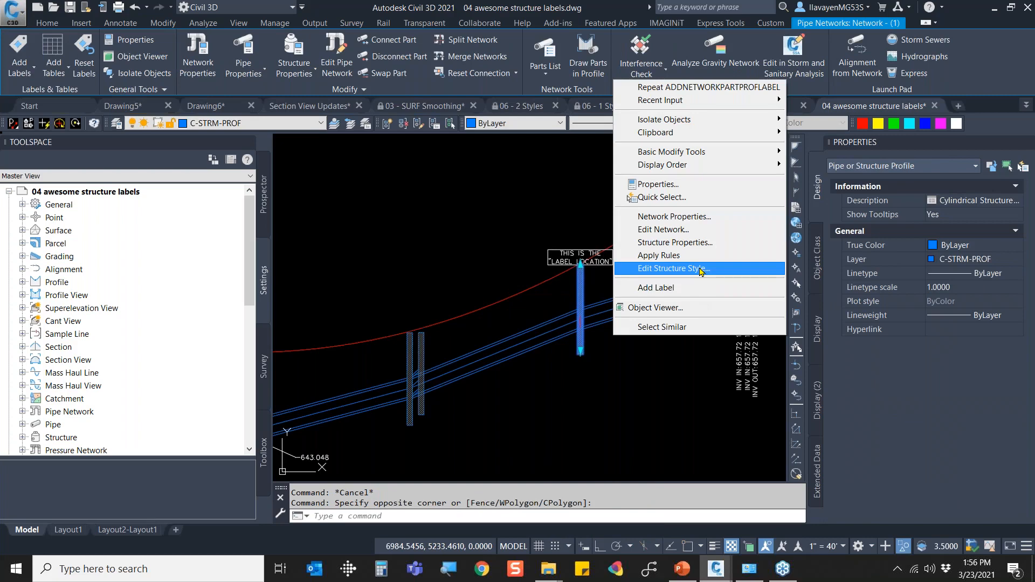
click(657, 288)
key(Escape)
scroll(602, 281, up, 2)
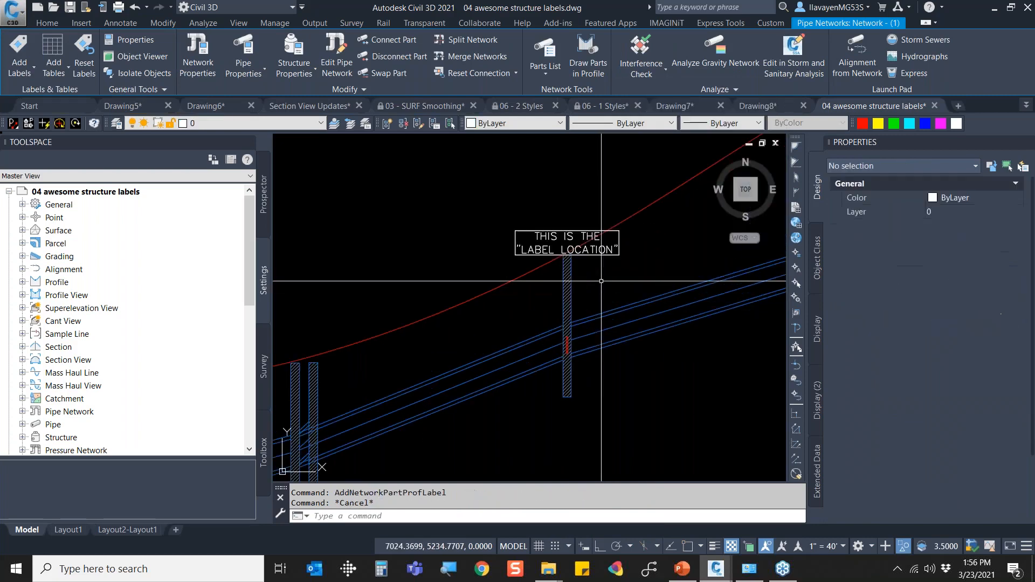
Change the style of one of the two MH4 profile labels to Standard (DIM Location).
click(574, 242)
right_click(517, 241)
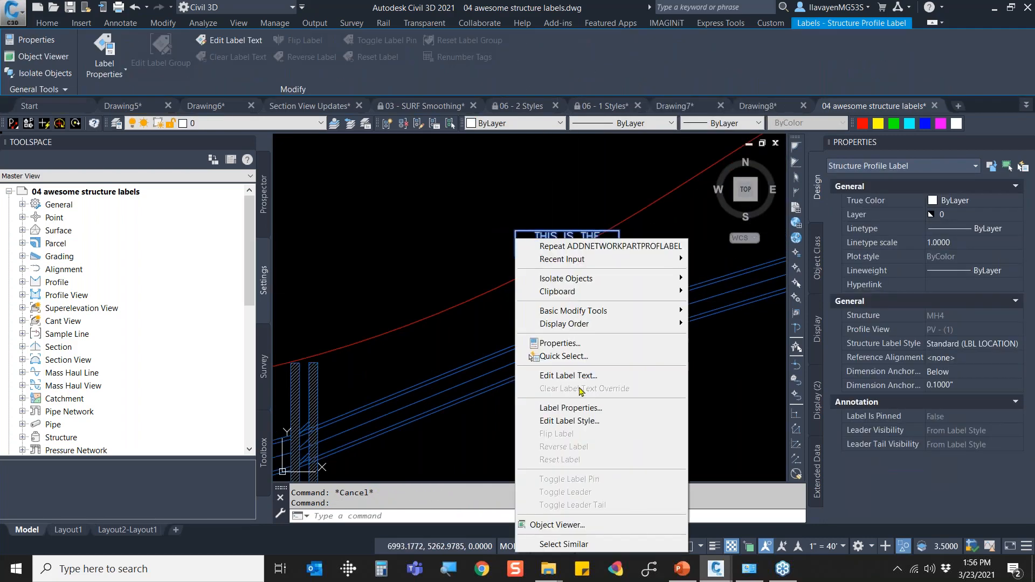
click(571, 421)
click(525, 178)
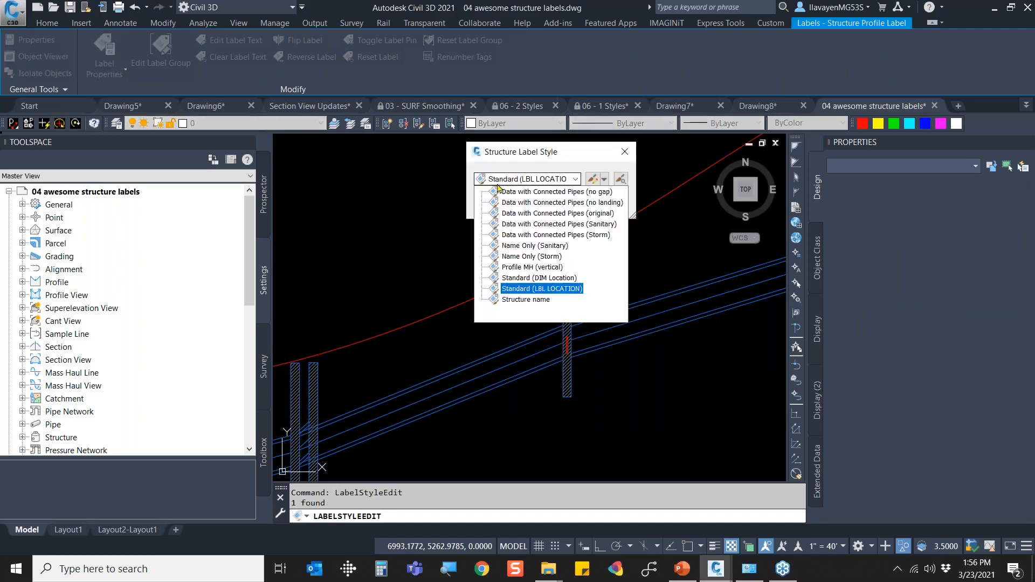
click(531, 278)
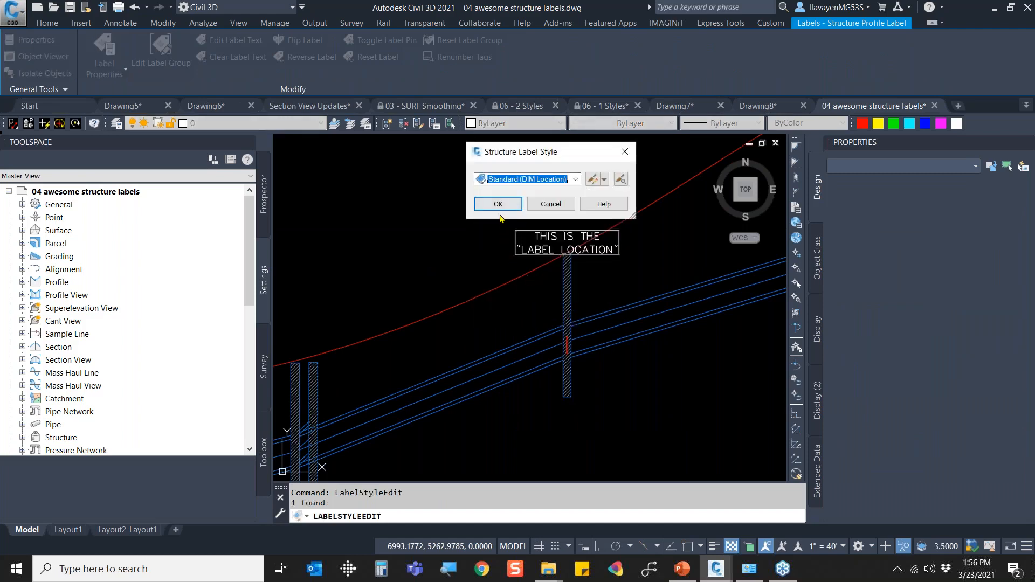
click(498, 204)
key(Escape)
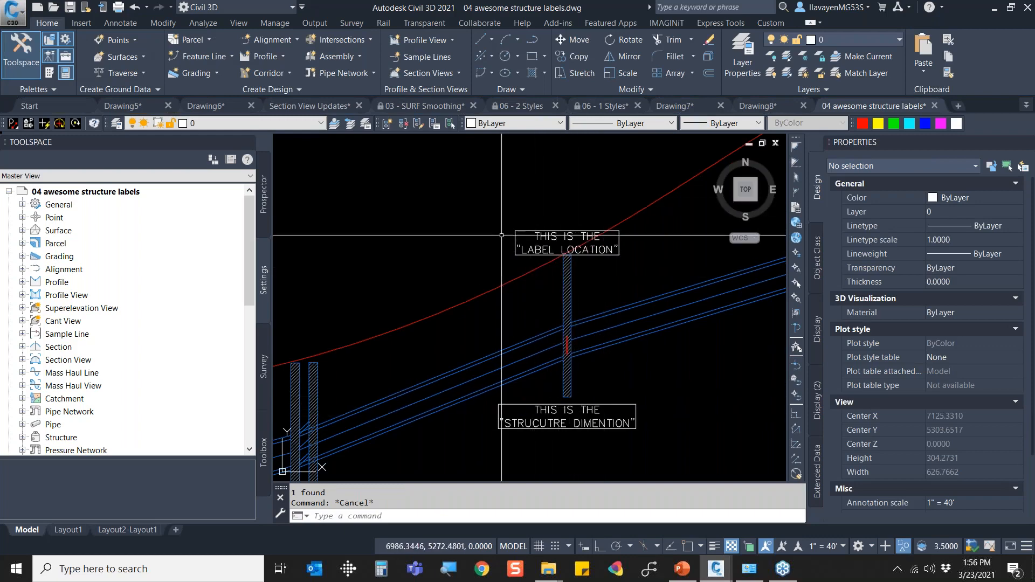
Examine the default profile label placement options for structures in the Pipe Network feature settings and close them without changes.
middle_drag(435, 328, 468, 270)
scroll(468, 269, down, 2)
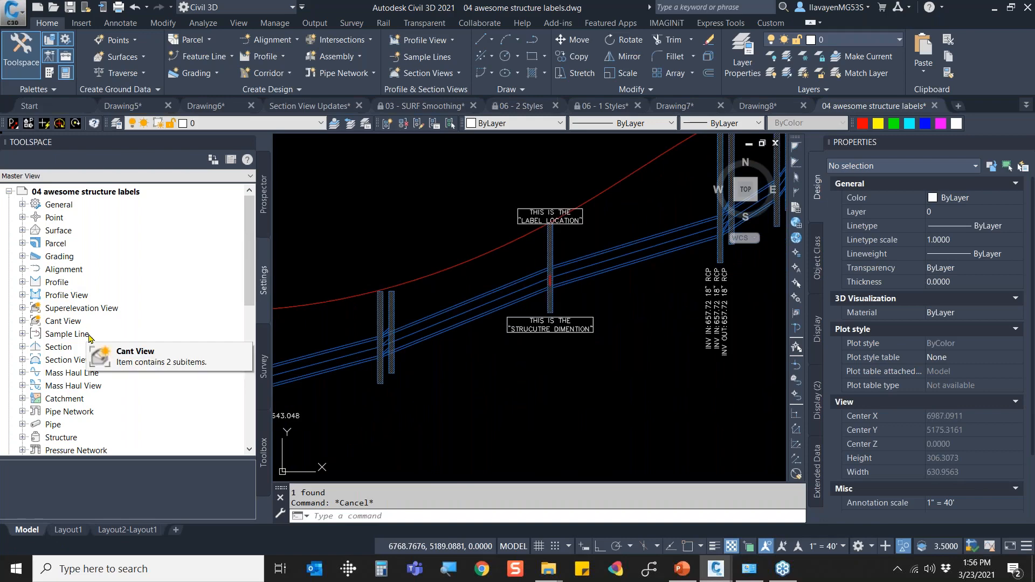
right_click(82, 411)
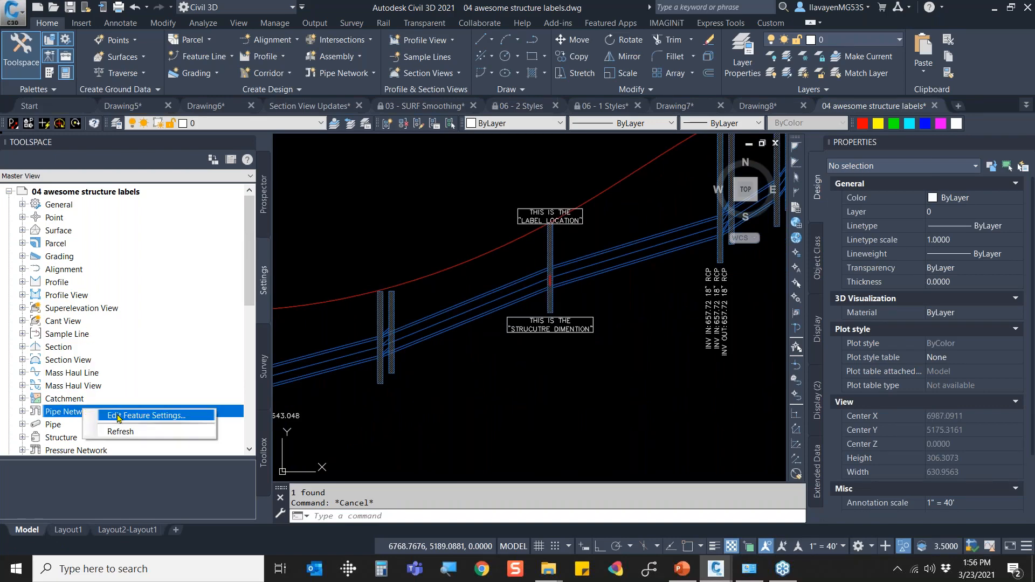
click(118, 417)
scroll(164, 262, down, 1)
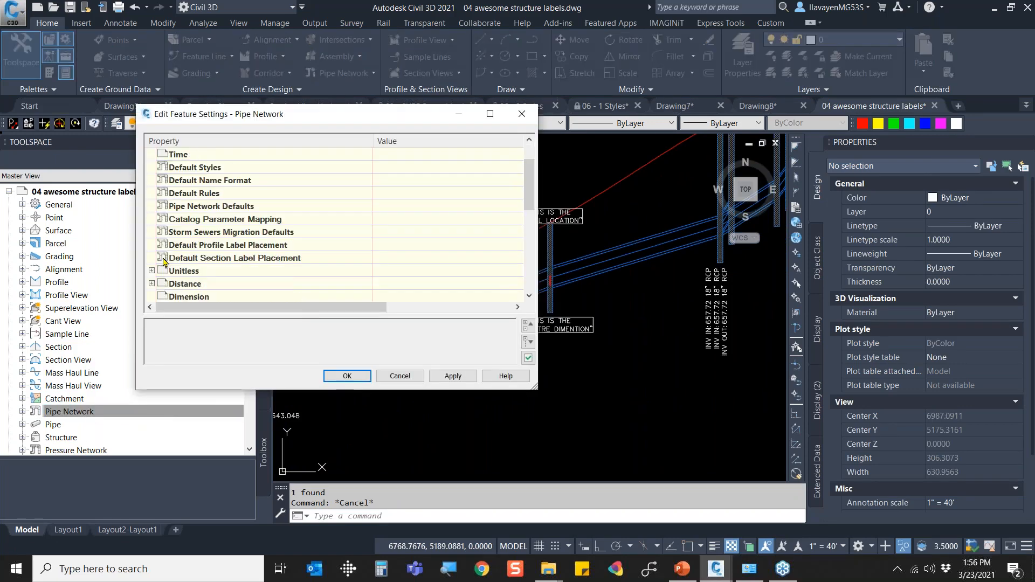
scroll(160, 256, up, 1)
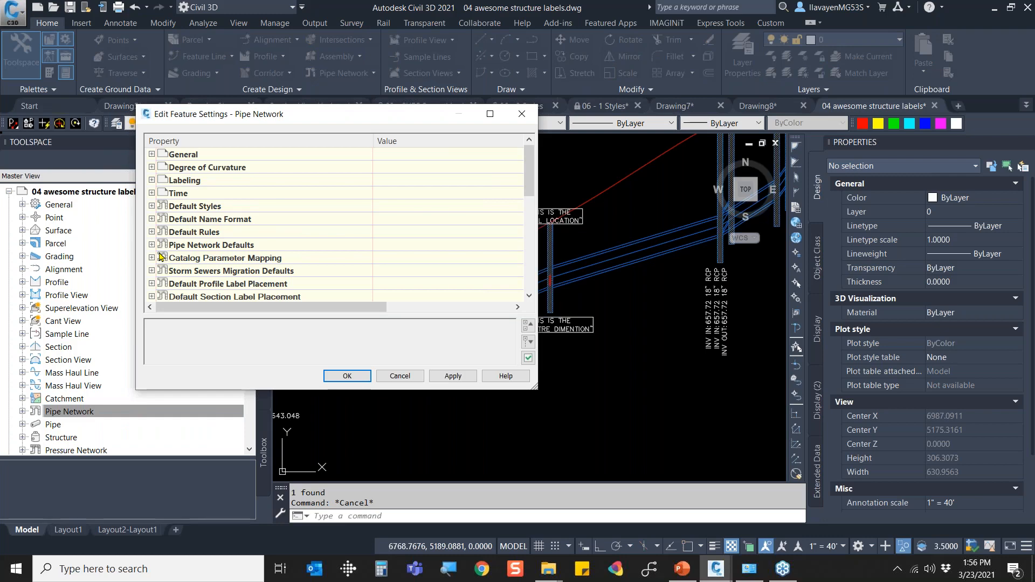
click(151, 285)
scroll(283, 243, down, 2)
click(279, 223)
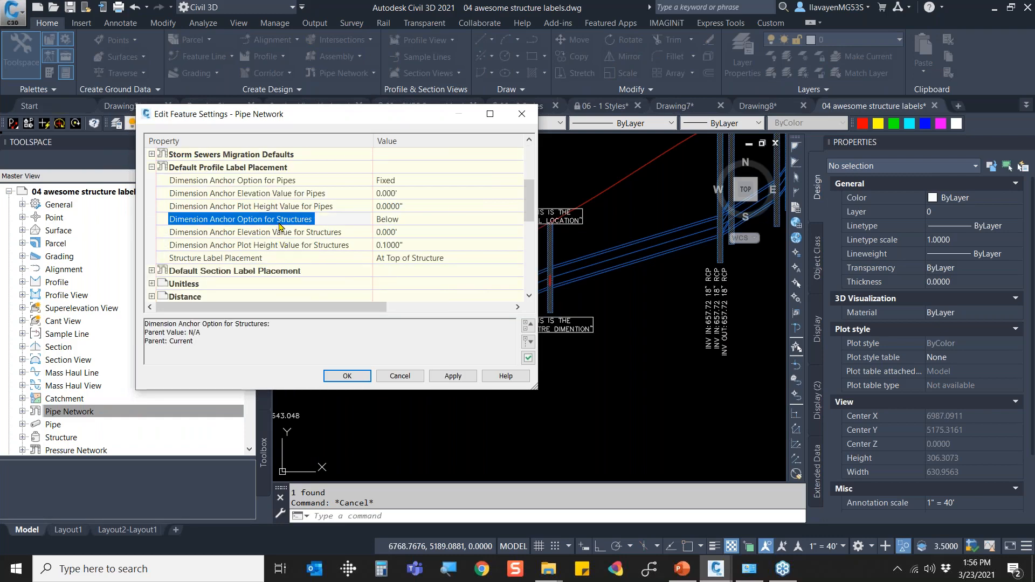
click(244, 258)
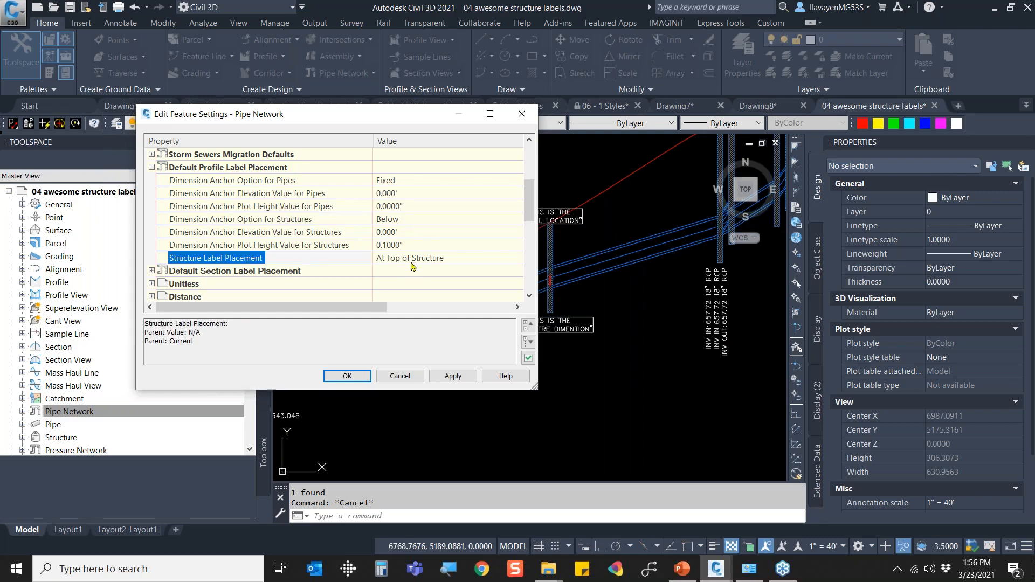
click(399, 376)
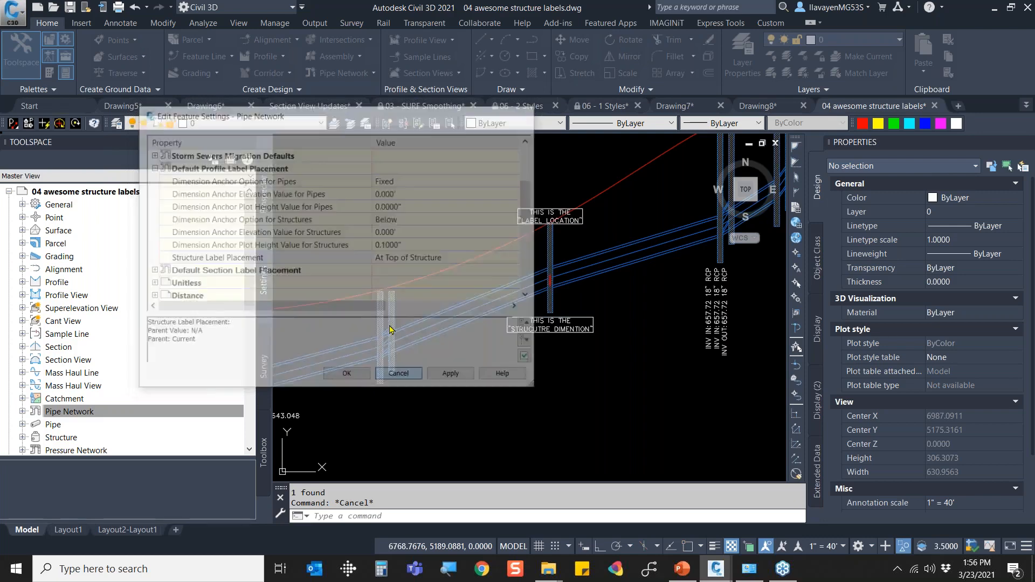
Add a default structure label to the eccentric structure west of the two-label MH4 manhole in the profile view.
click(393, 308)
right_click(409, 305)
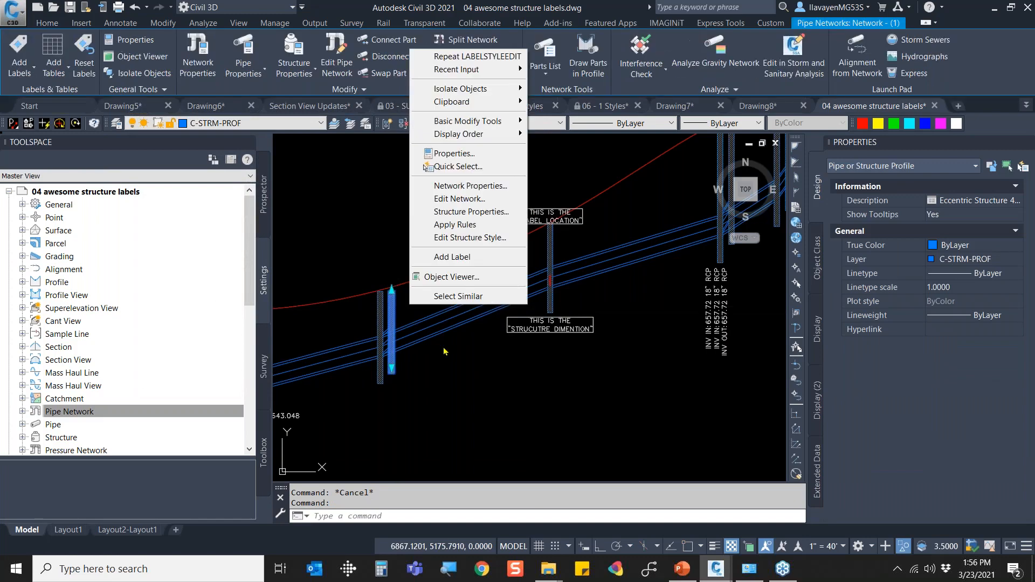
click(452, 257)
Match the new structure label's properties to the existing vertical structure label with the 657.72 inverts.
text(ma)
key(Return)
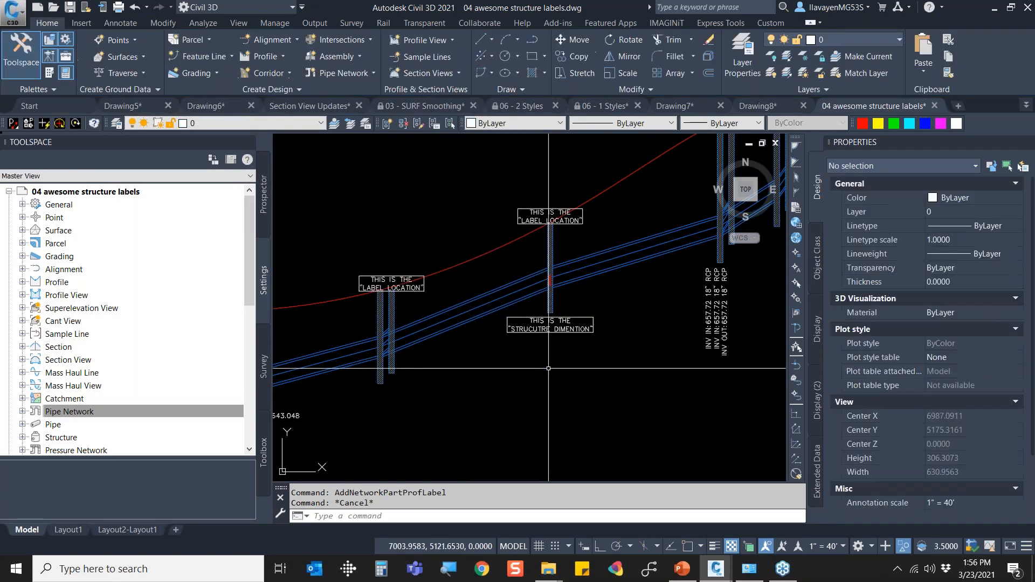
click(725, 330)
click(387, 267)
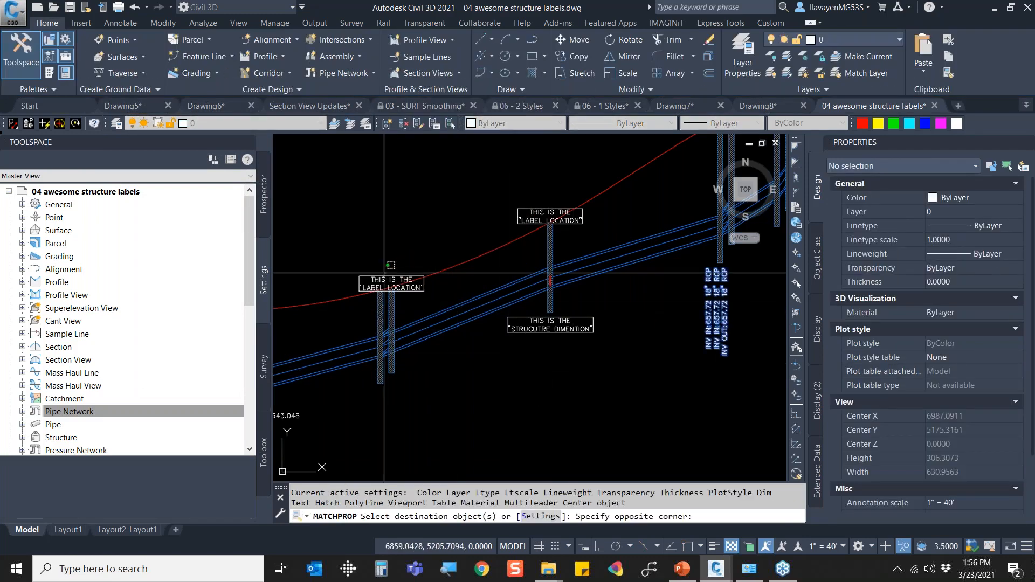
click(383, 277)
key(Escape)
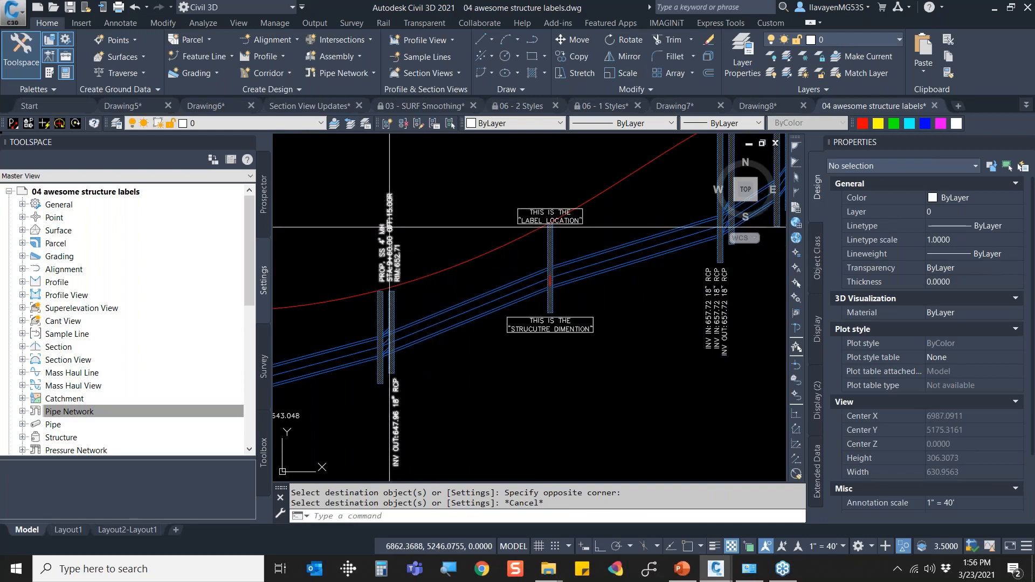
Open the Profile MH (vertical) structure label style and check the anchor point options of its Structure Text component.
scroll(212, 319, down, 1)
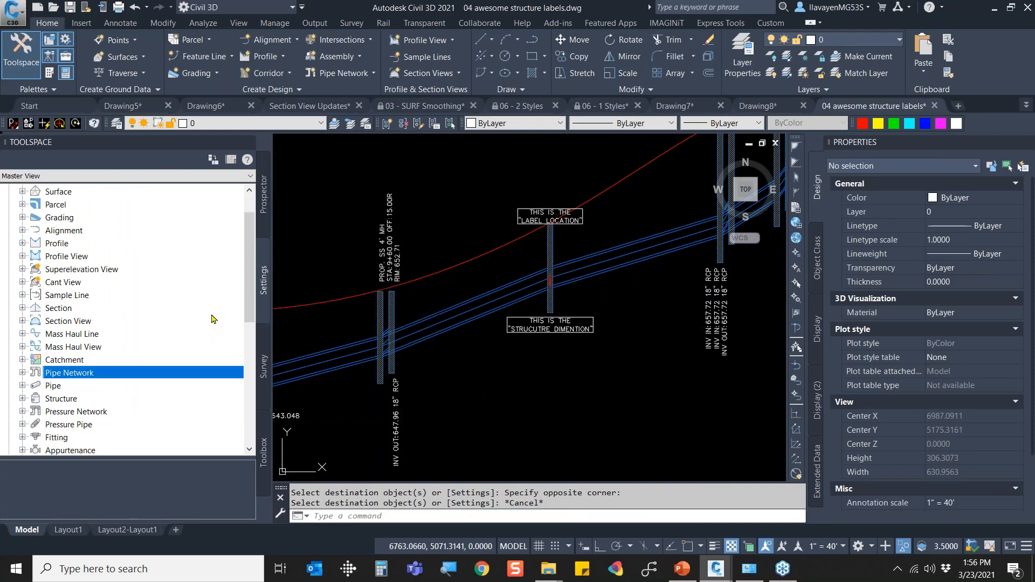
click(23, 399)
scroll(38, 352, down, 2)
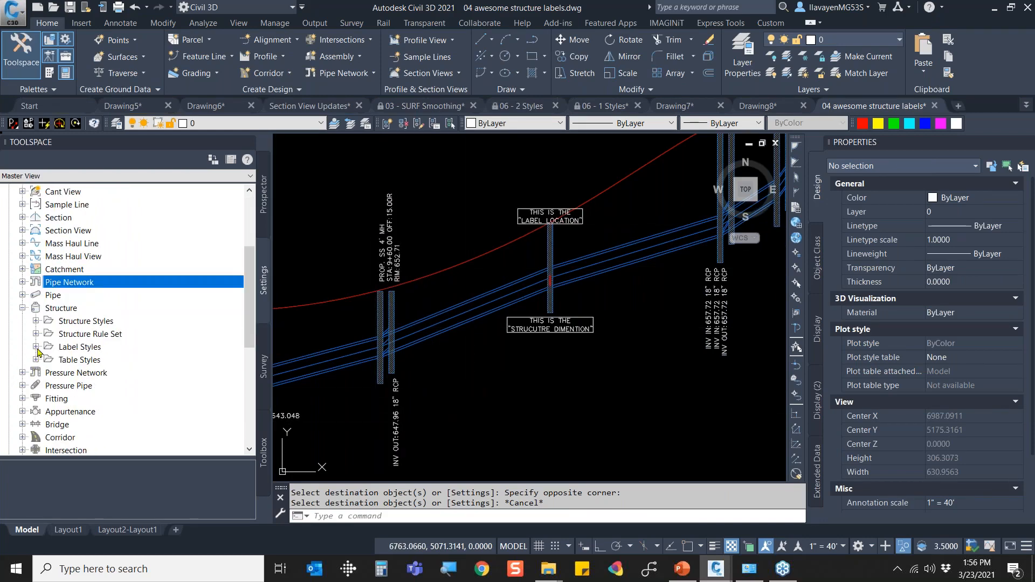
click(36, 348)
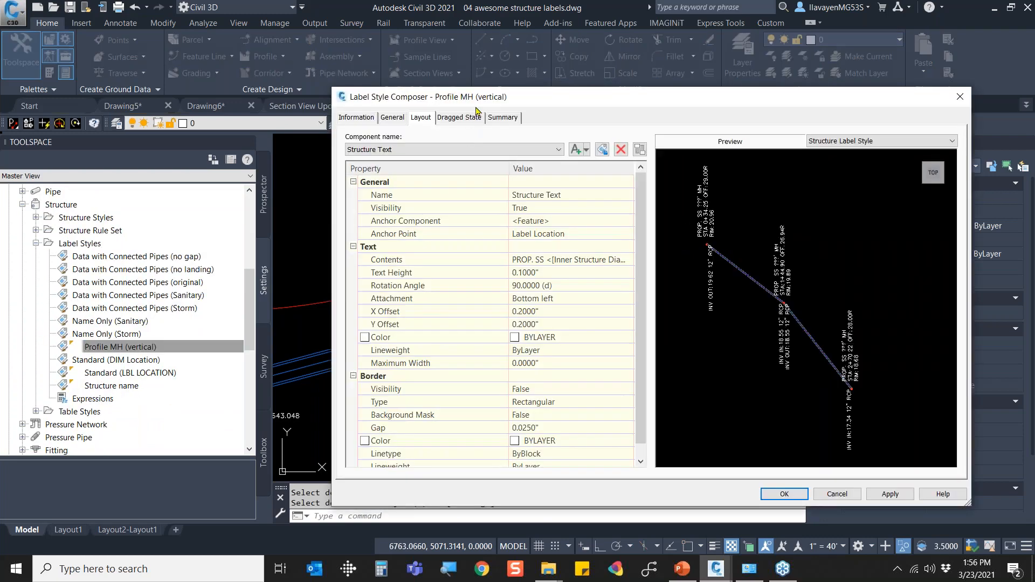
drag(511, 96, 638, 44)
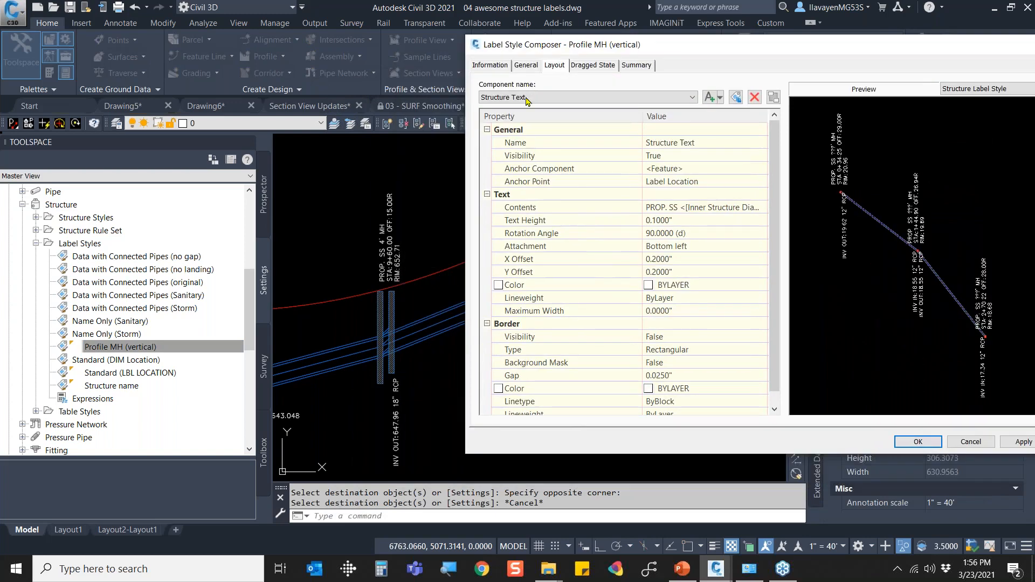
click(527, 98)
click(526, 98)
click(681, 186)
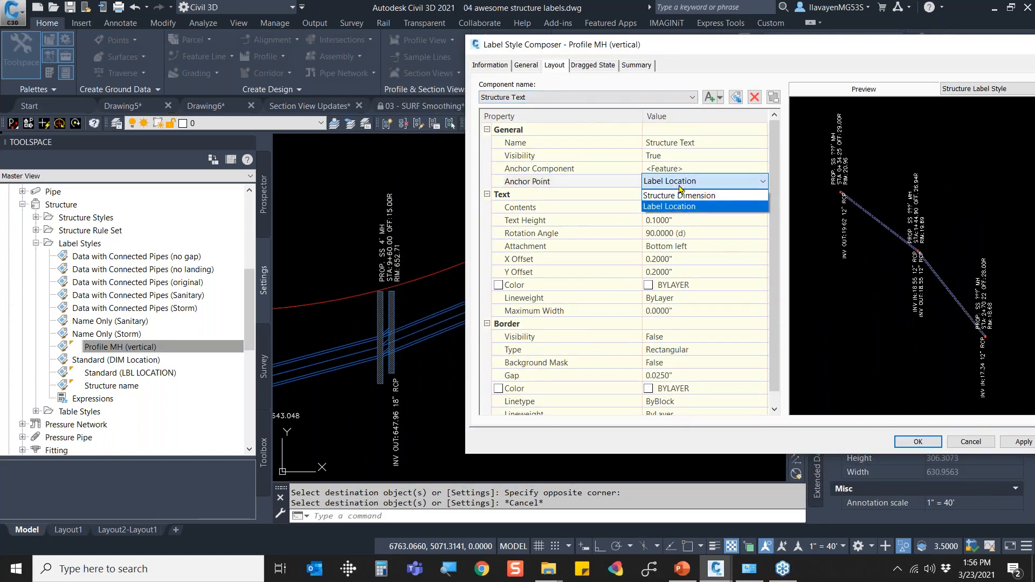
click(670, 208)
Check the anchor point of the style's Outgoing Pipes component and close the style without changes.
click(527, 98)
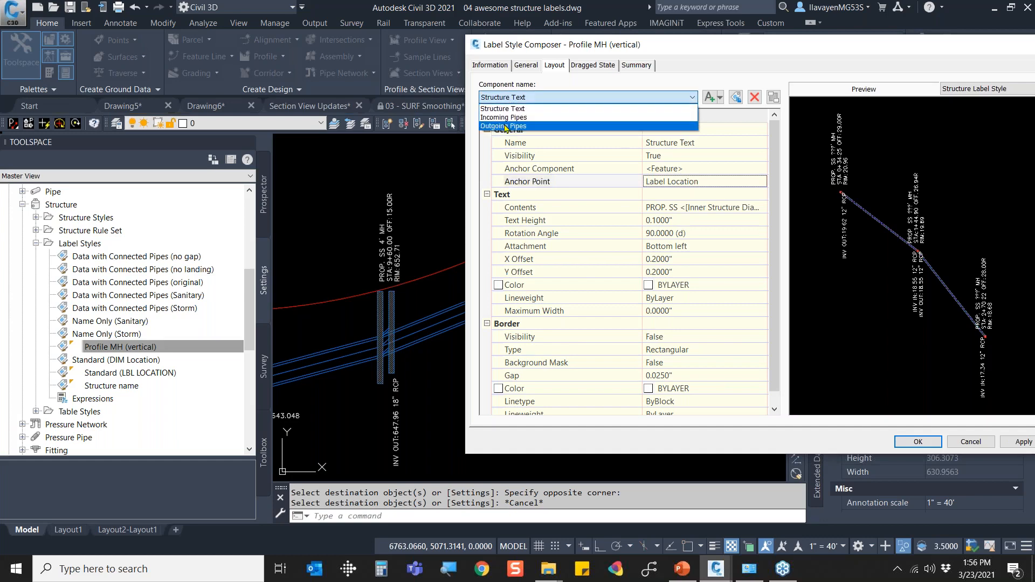
click(506, 126)
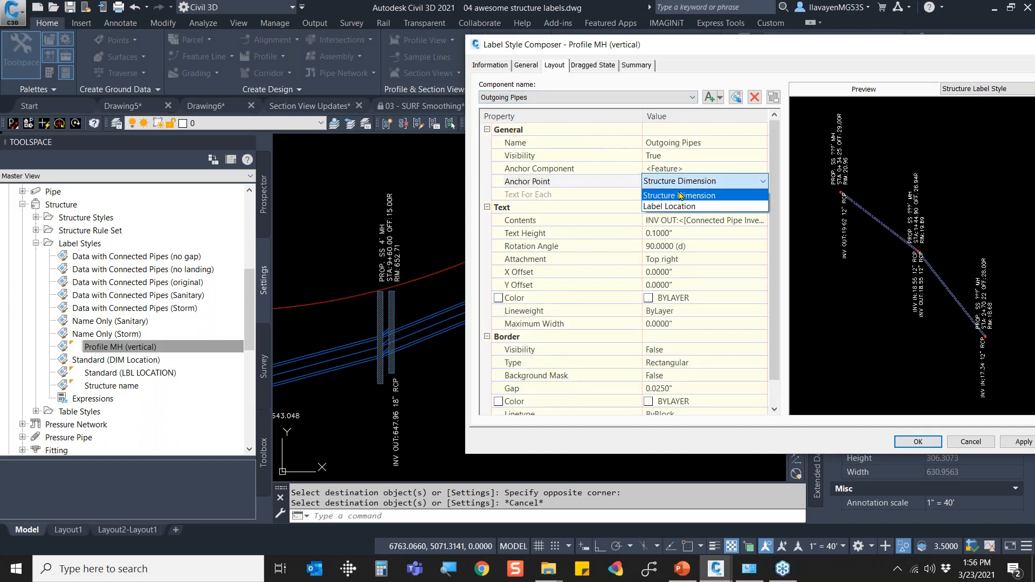
click(677, 189)
drag(593, 43, 732, 57)
click(829, 198)
click(829, 198)
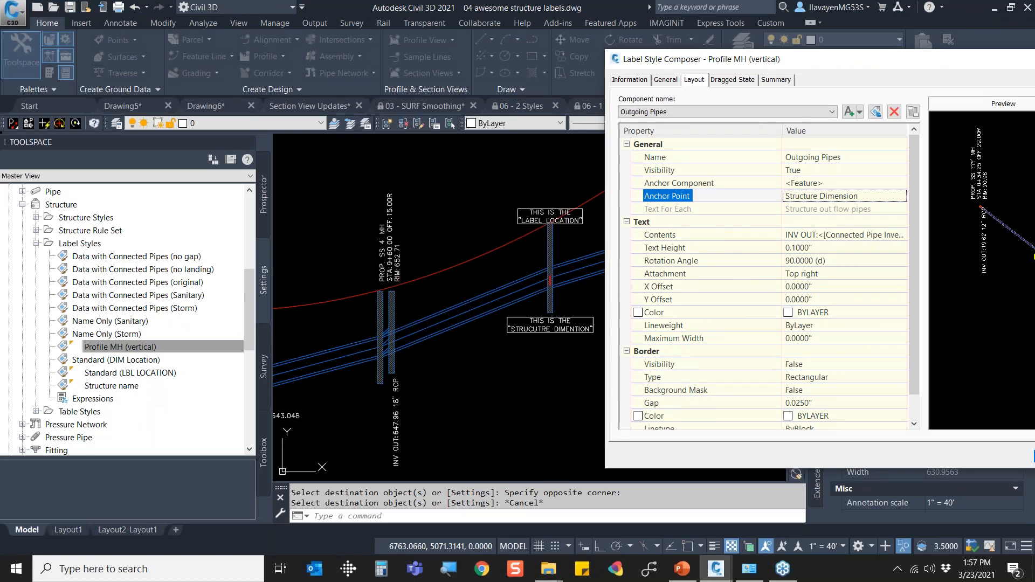
key(Escape)
click(617, 252)
key(Escape)
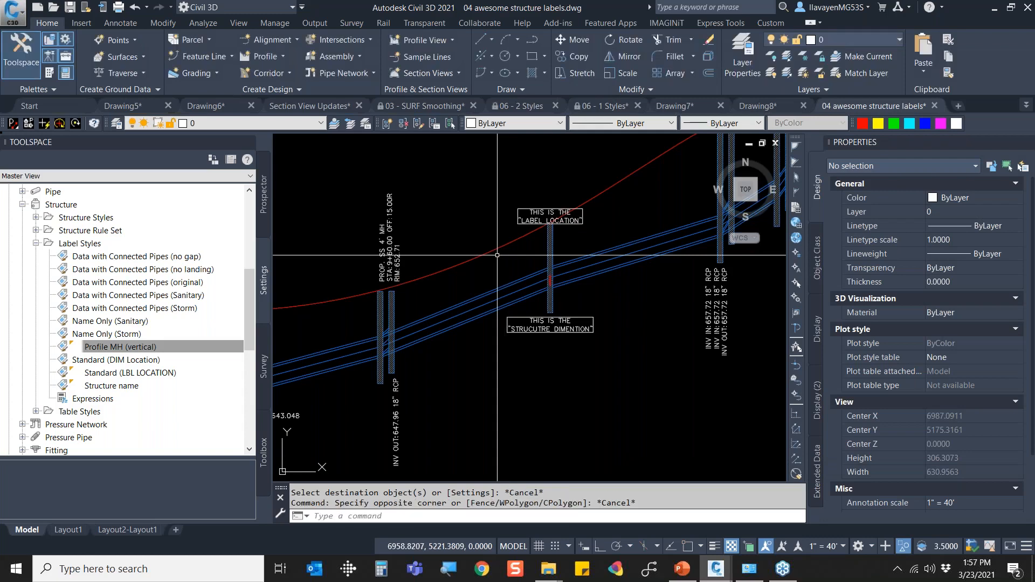
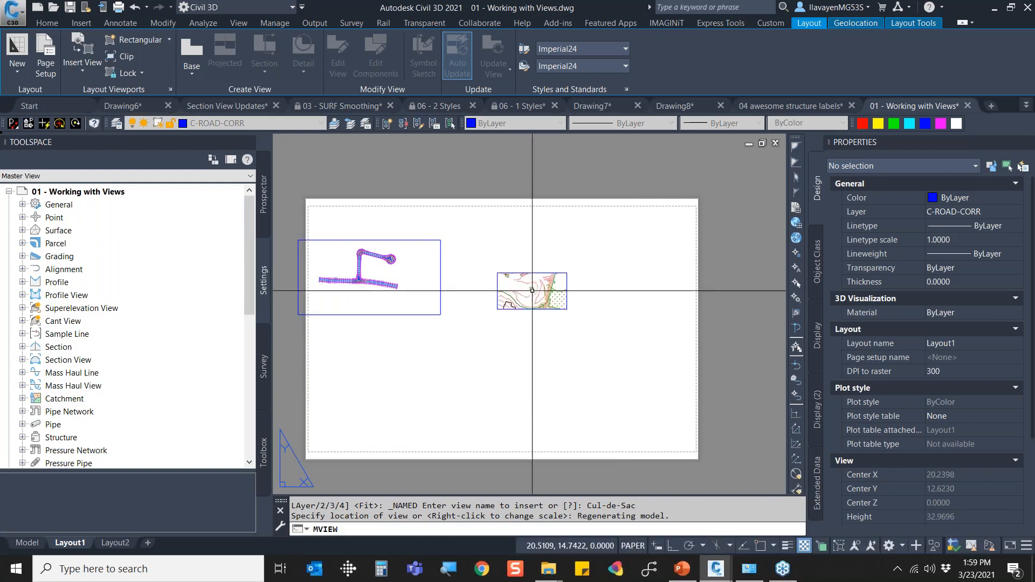
Switch to Drawing6 and set its view to the plan view of the current UCS.
scroll(502, 294, up, 2)
middle_drag(502, 293, 613, 300)
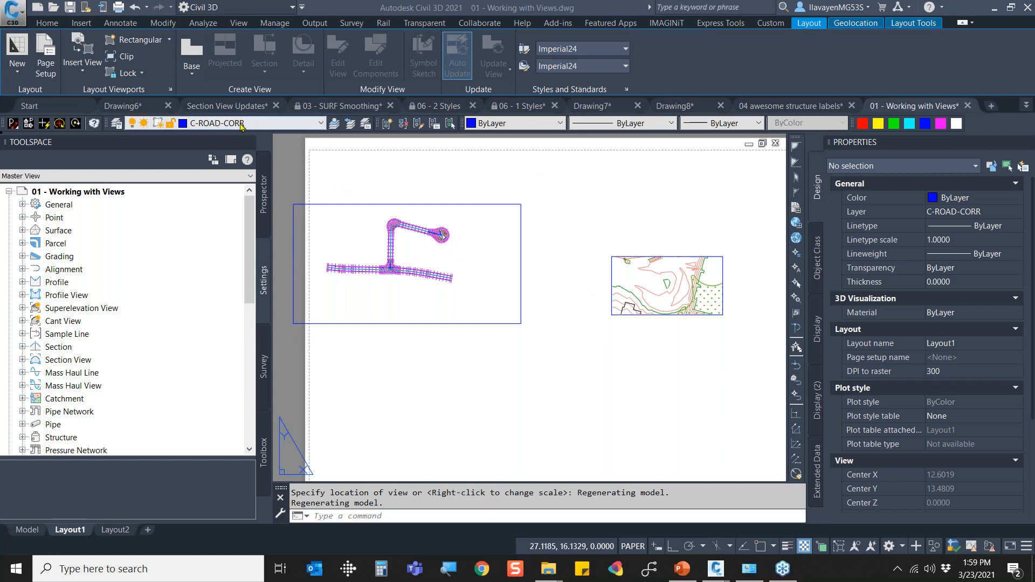
mouse_move(148, 104)
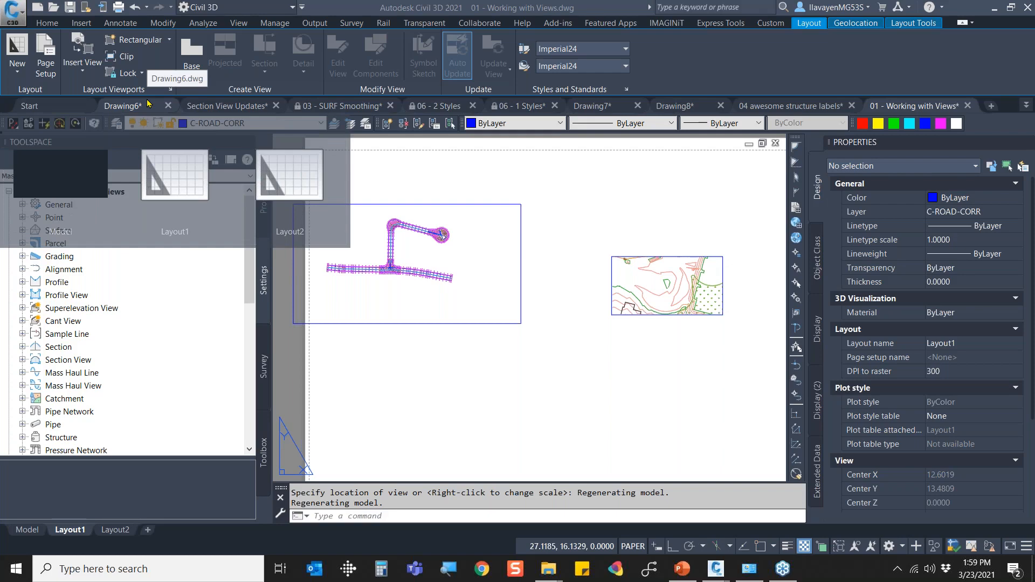
click(149, 106)
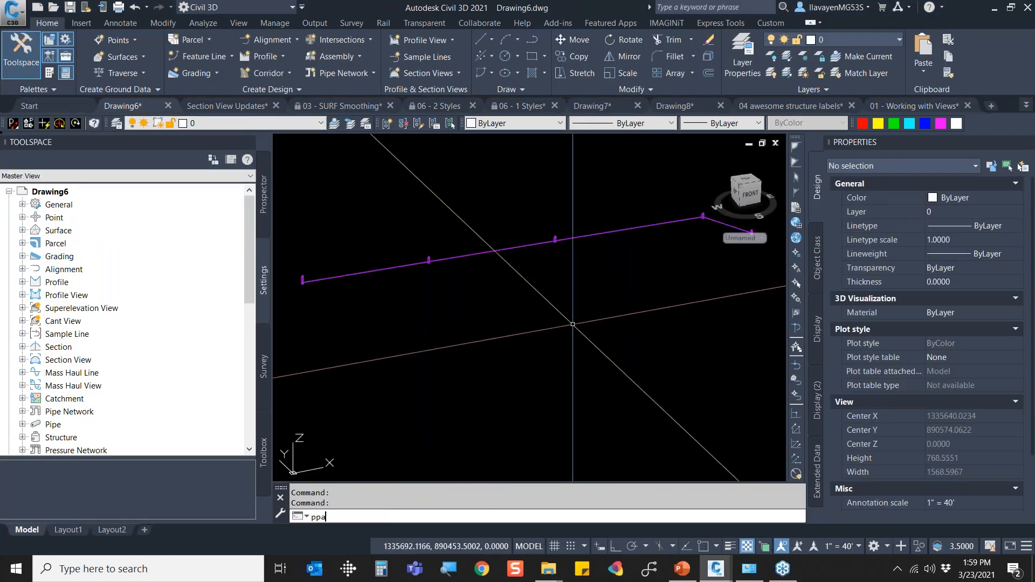
key(Escape)
key(Escape)
text(plan)
key(Return)
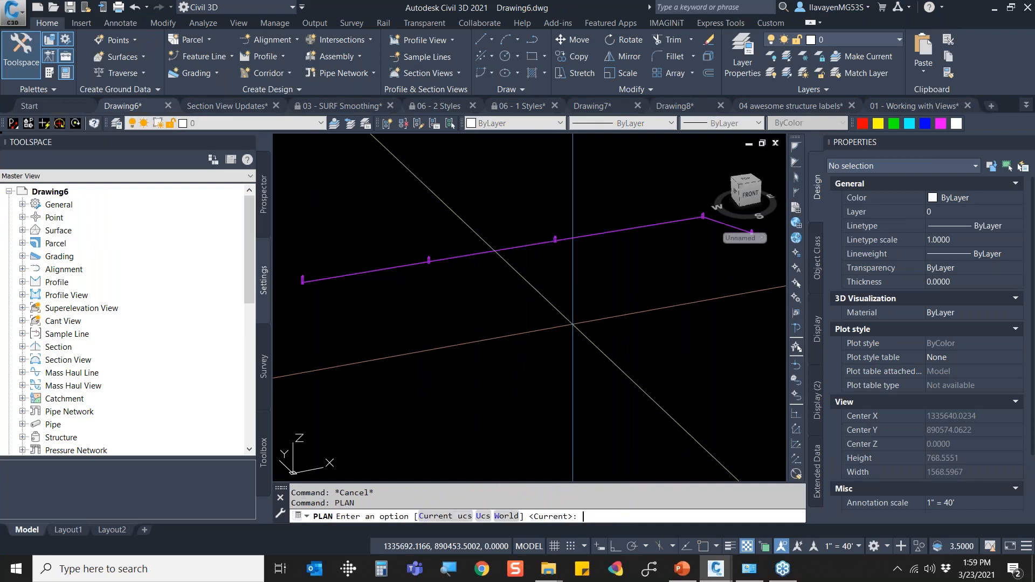
key(Return)
text(pl)
key(Return)
text(k)
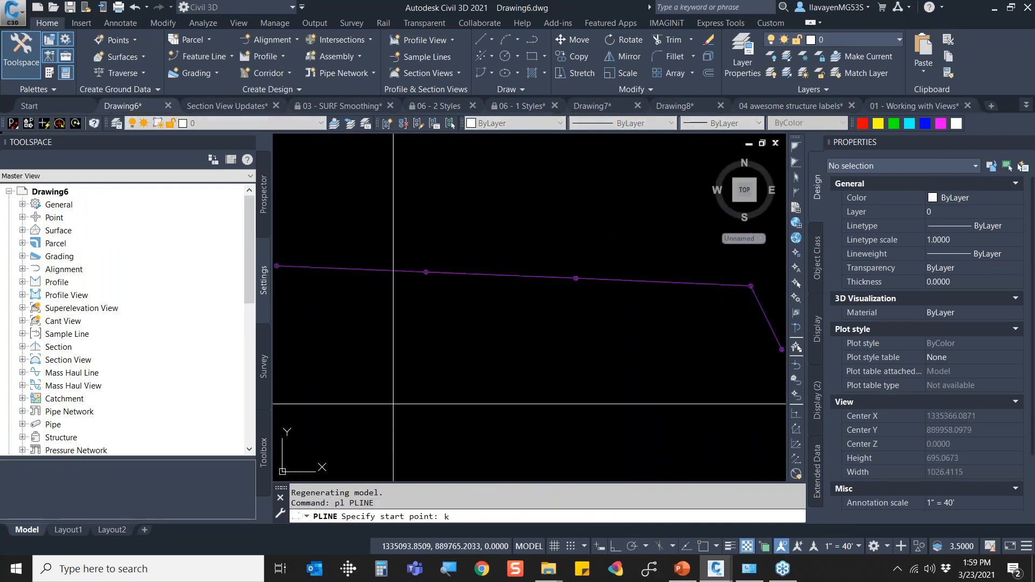
key(Escape)
Draw a single slanted line in the empty area below the purple pipe run.
text(l)
key(Return)
click(414, 415)
click(527, 376)
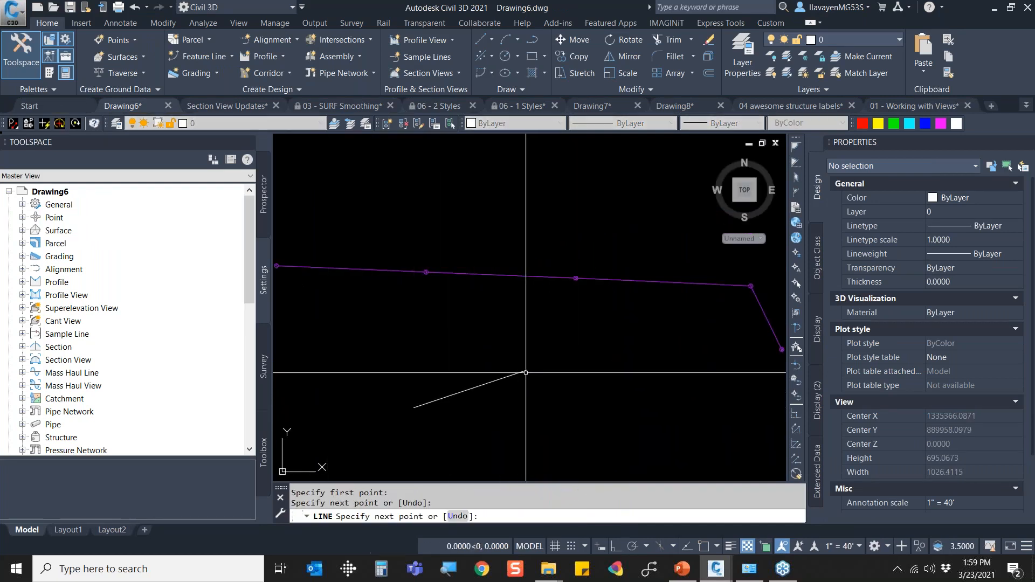
key(Escape)
Place an undo mark at the current state of the drawing with the Undo command's Mark option.
text(undo)
key(Return)
text(m)
key(Return)
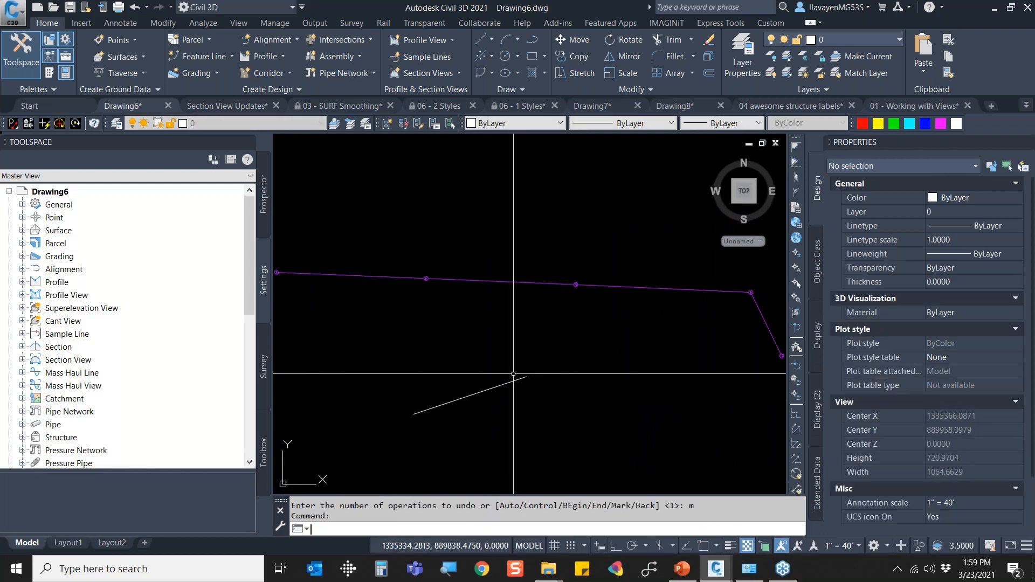
Draw a circle of about 41.6 radius beside the slanted line and a larger circle to its upper right.
text(c)
key(Return)
click(582, 364)
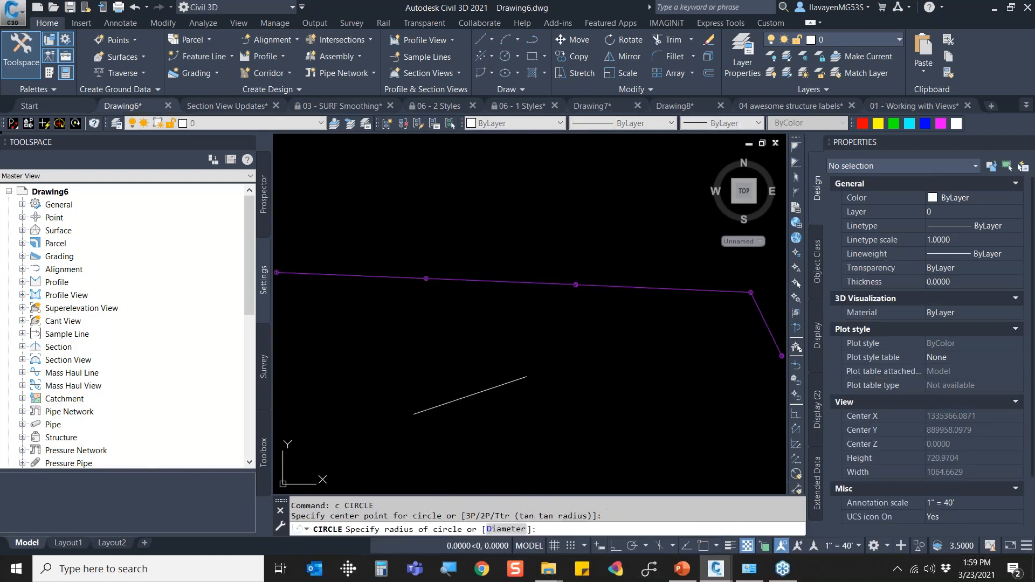
click(685, 311)
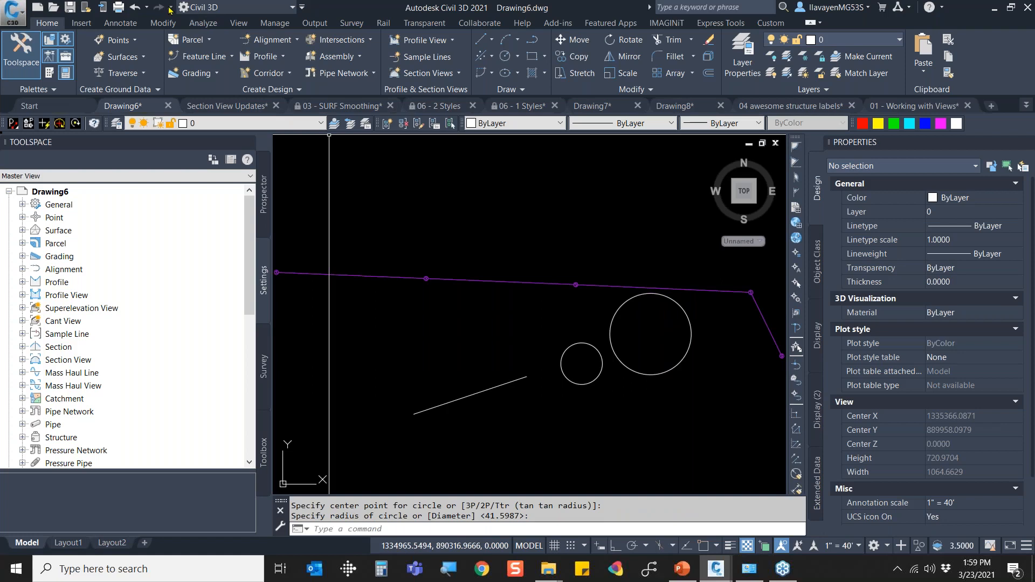
key(Escape)
key(Escape)
Draw a steep line crossing the purple pipe run and passing between the two circles.
text(l)
key(Return)
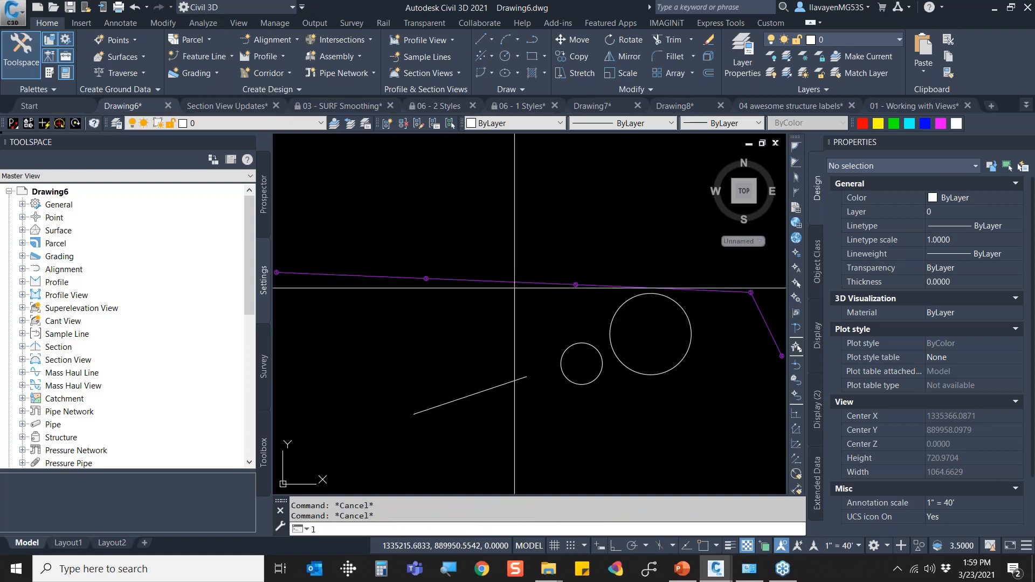
click(616, 245)
click(594, 406)
key(Escape)
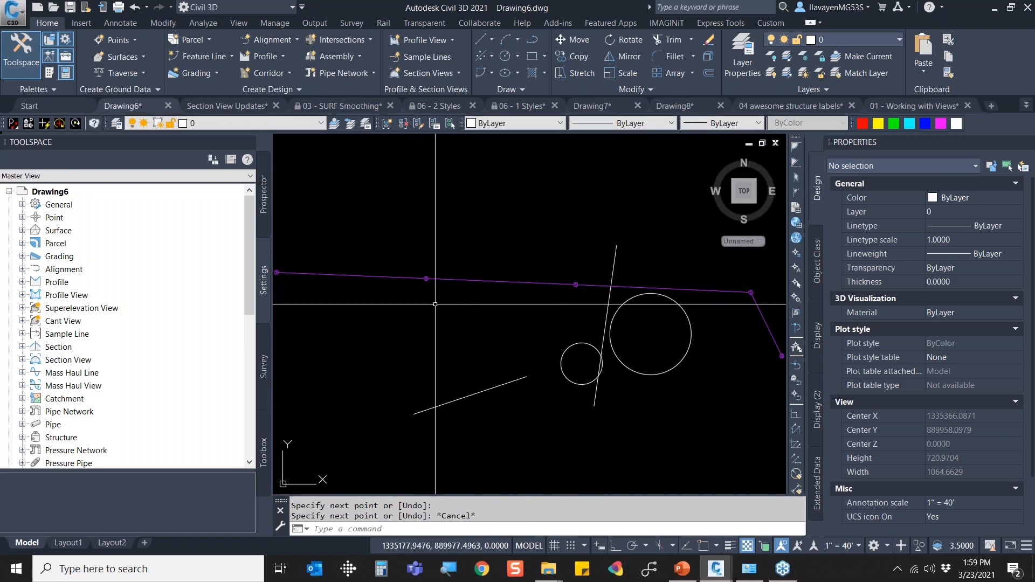
Undo everything drawn since the undo mark with the Undo command's Back option and check the list of operations available to redo.
text(undo)
key(Return)
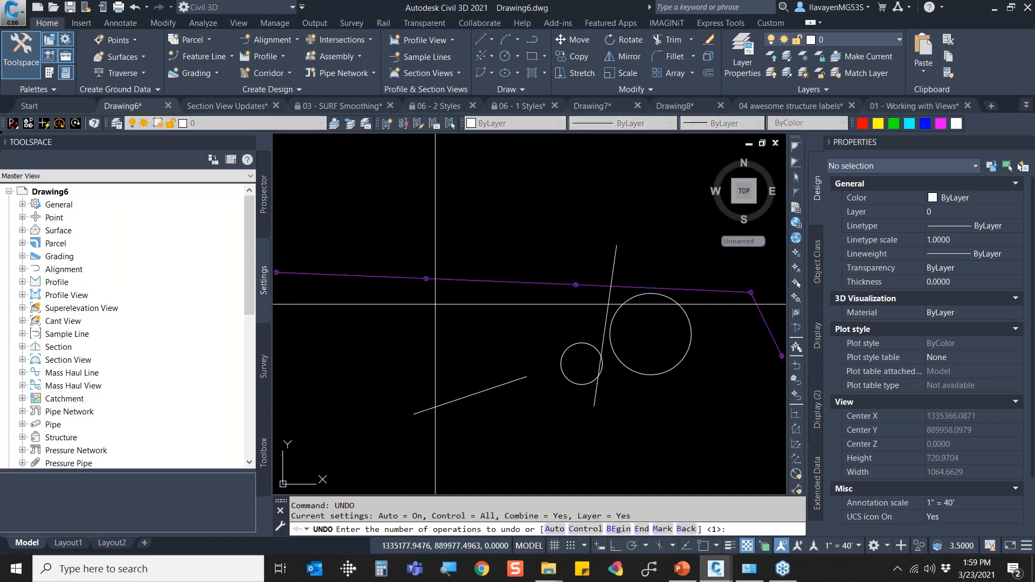
key(Return)
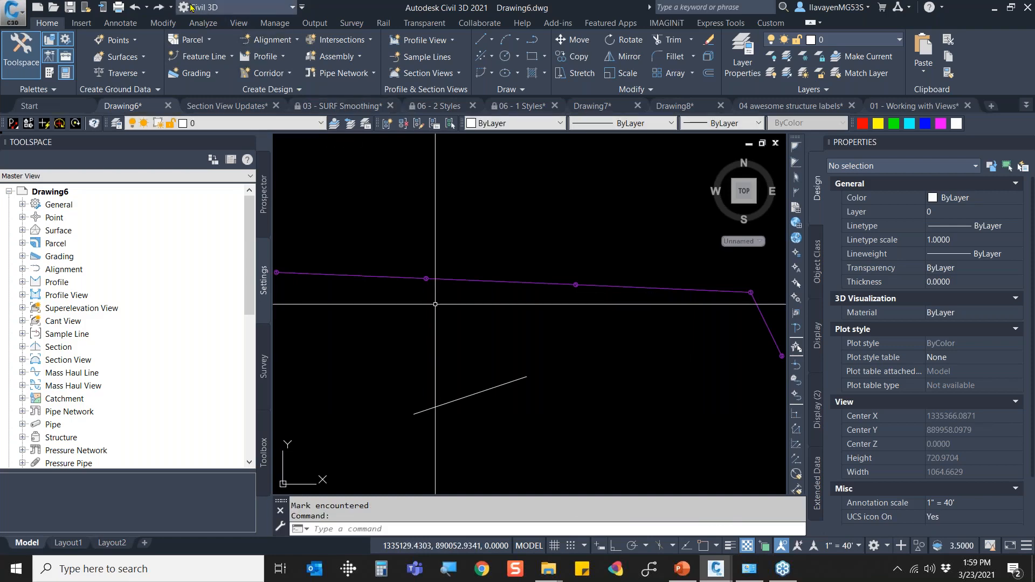
click(172, 7)
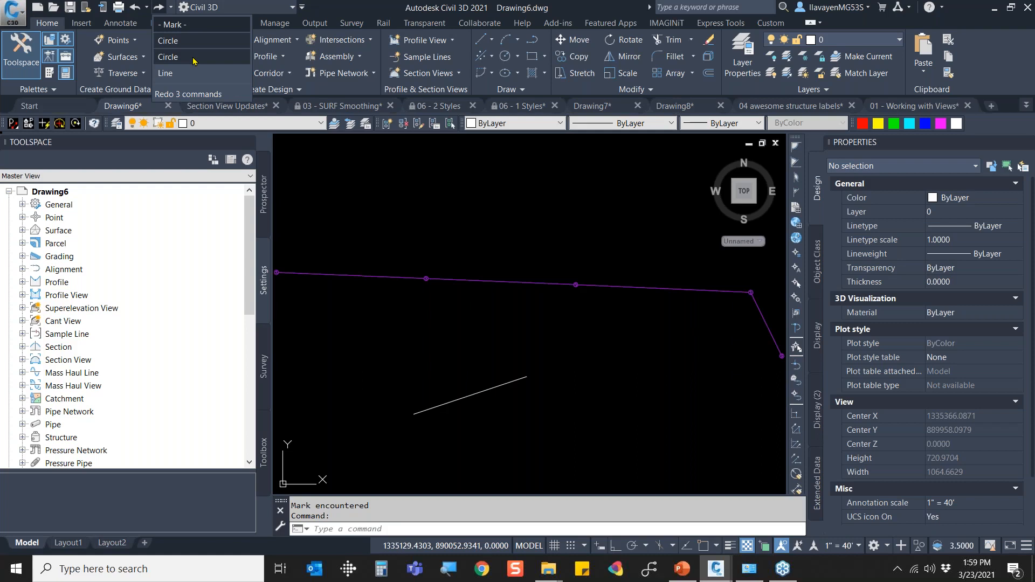
click(257, 6)
click(273, 10)
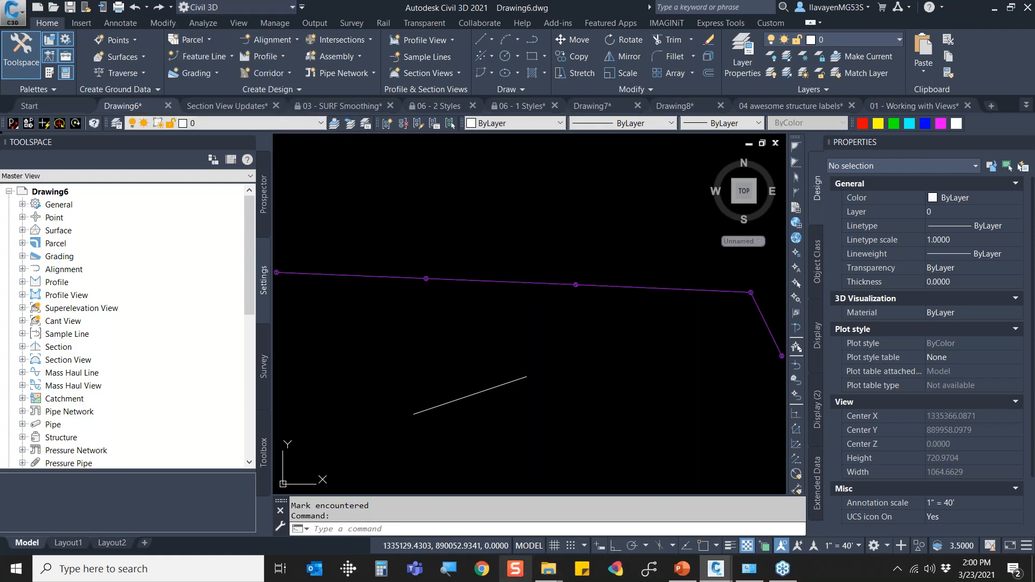
Switch to File Explorer and open the 3-23-21 (Opti-Prod-BestP) folder inside z_Work_Stuff\Marketing.
click(549, 569)
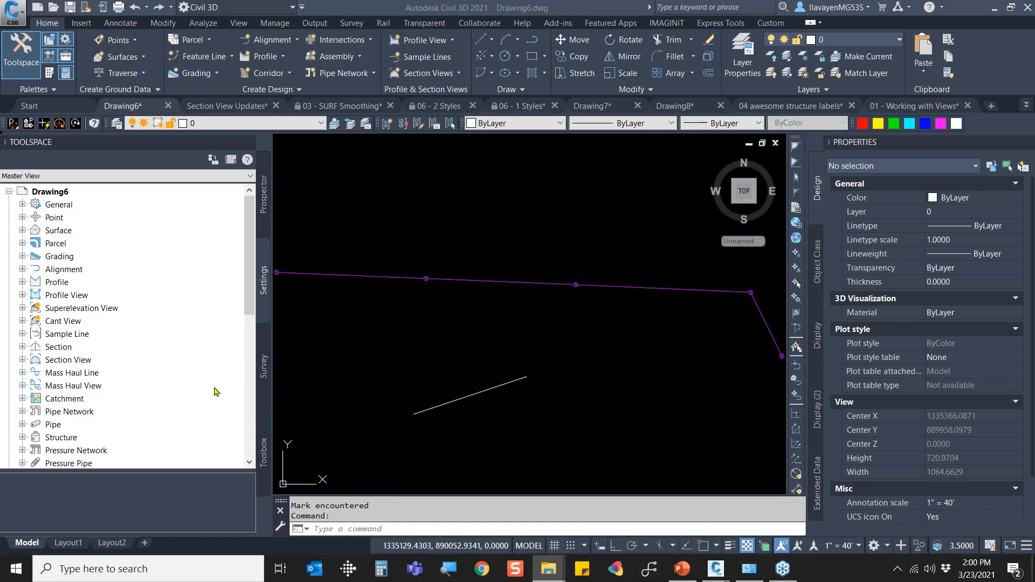
mouse_move(0, 161)
mouse_down()
mouse_move(376, 120)
mouse_move(426, 139)
mouse_up()
click(386, 240)
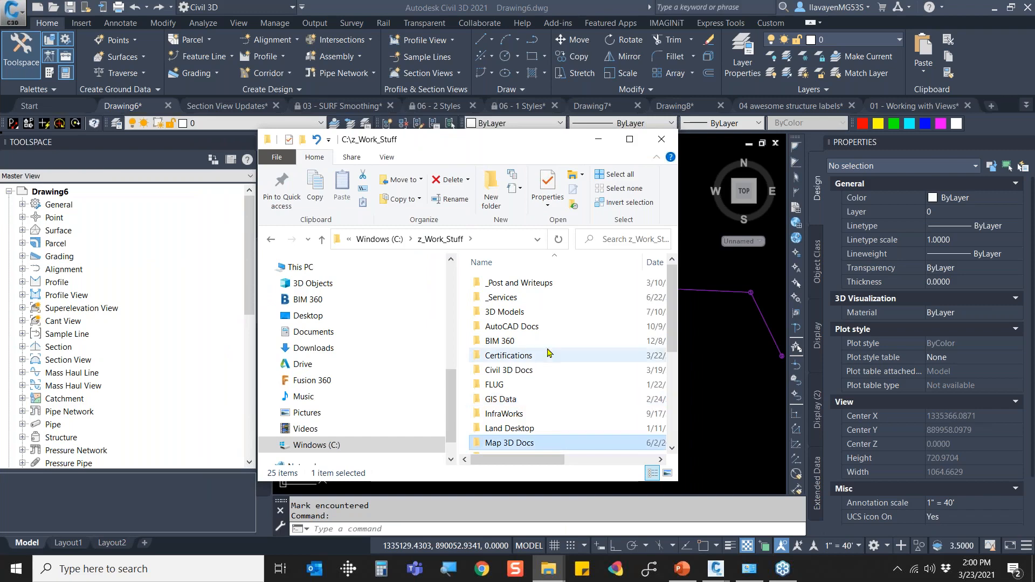
scroll(517, 410, down, 4)
double_click(510, 359)
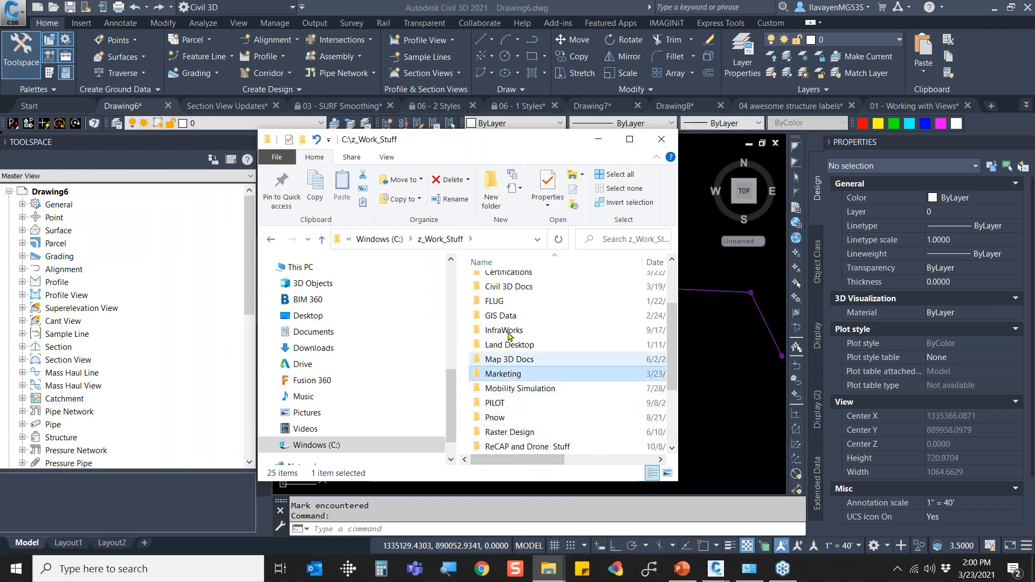
double_click(509, 283)
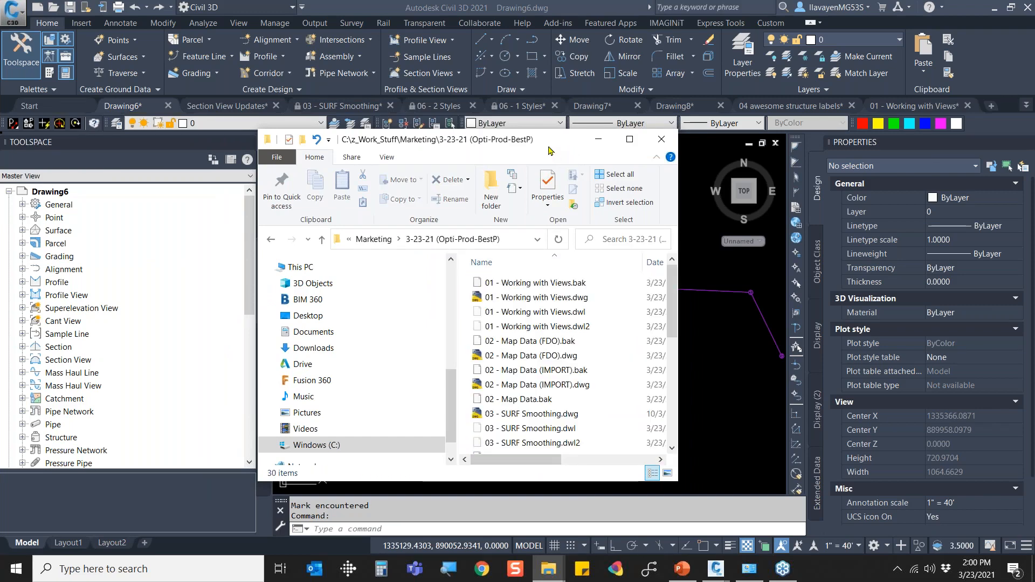
Sort the folder's files by type in a maximized window and compare the sizes of 02 - Map Data (FDO).dwg and 02 - Map Data (IMPORT).dwg.
double_click(553, 141)
click(515, 130)
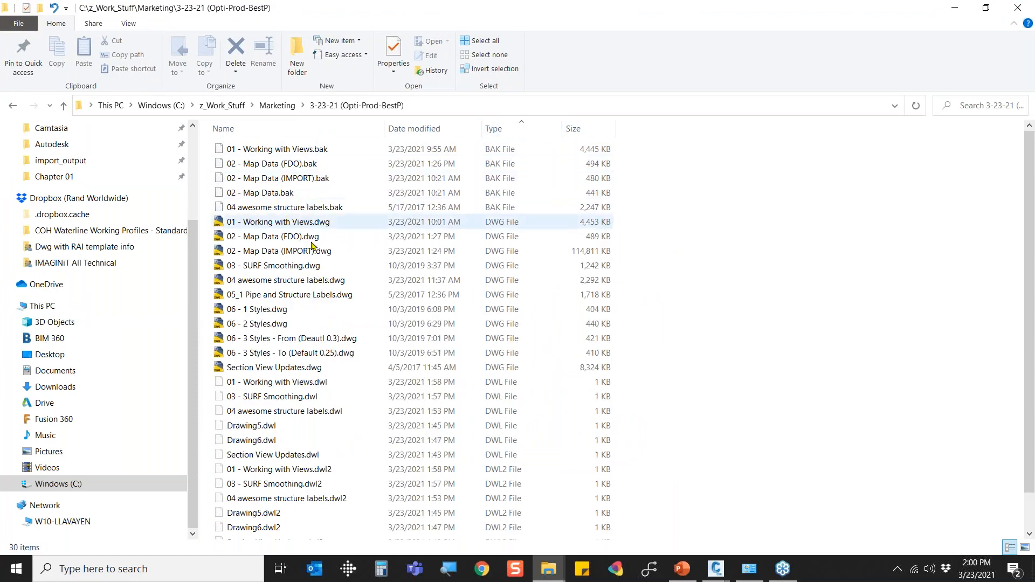
click(324, 255)
shift+click(324, 237)
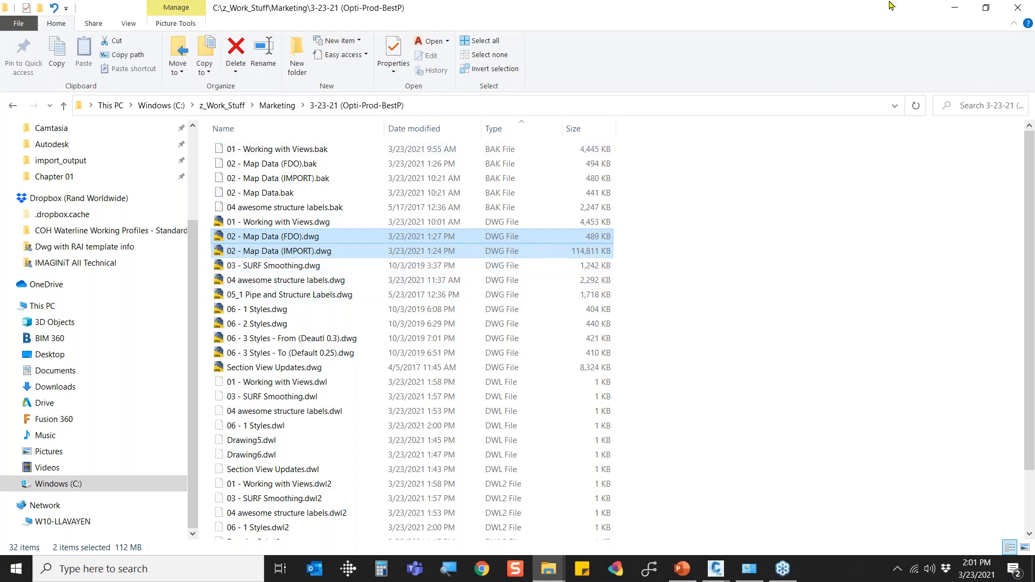
click(955, 8)
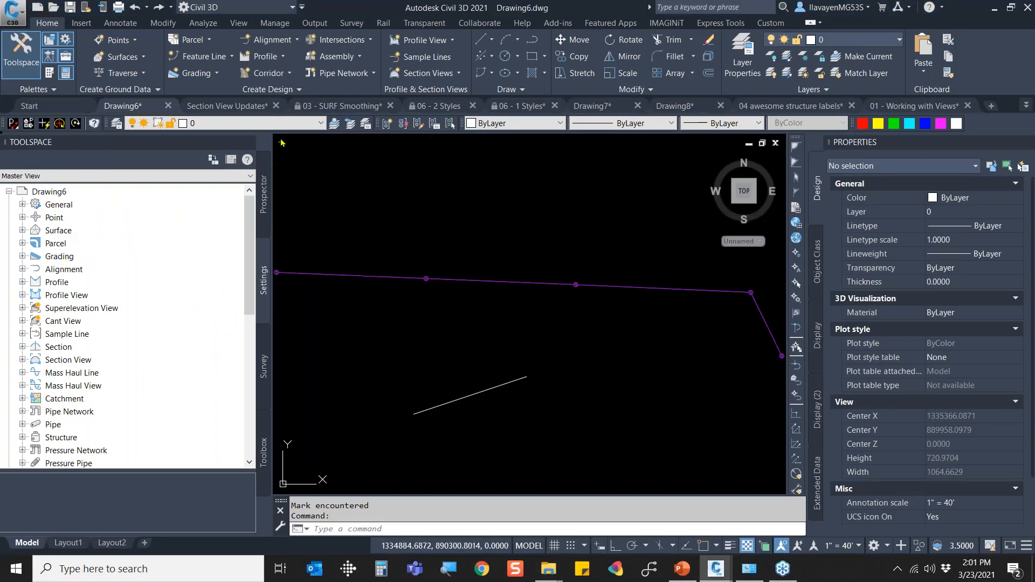
Return to Civil 3D and bring up the profile views in the Section View Updates drawing.
scroll(388, 192, down, 4)
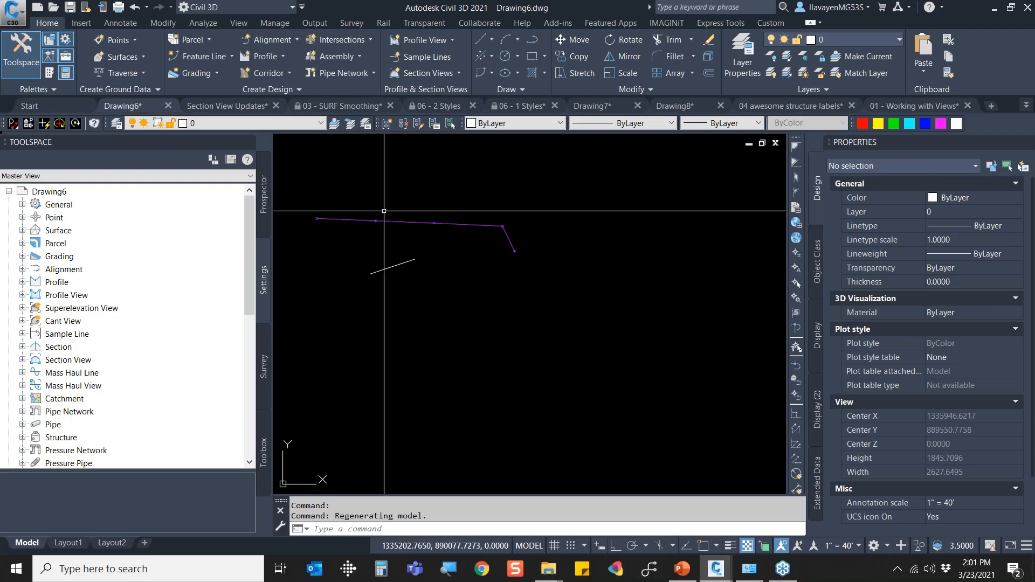
scroll(416, 212, down, 8)
key(ctrl+Tab)
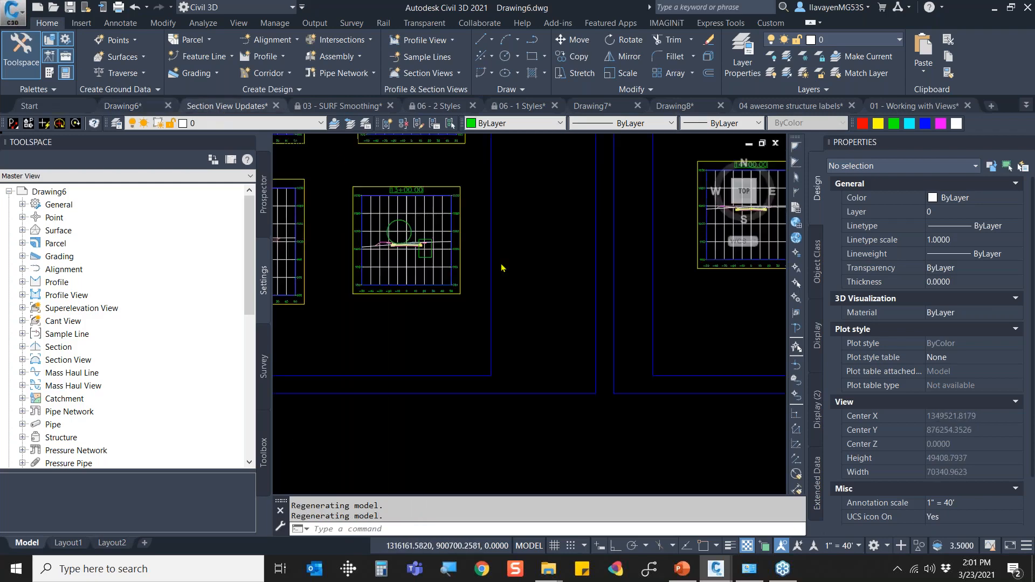
scroll(694, 360, down, 6)
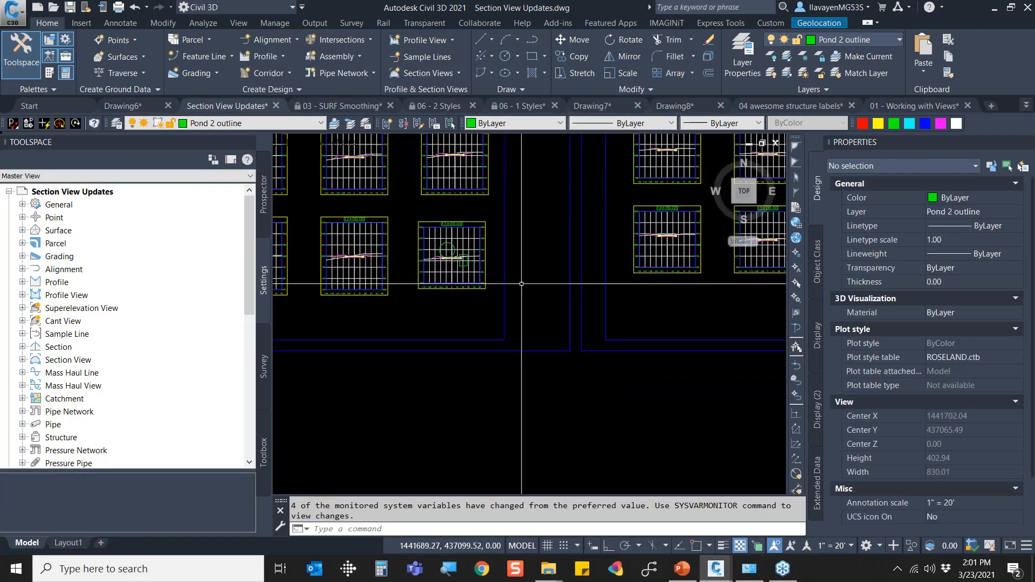
key(Escape)
scroll(694, 360, up, 12)
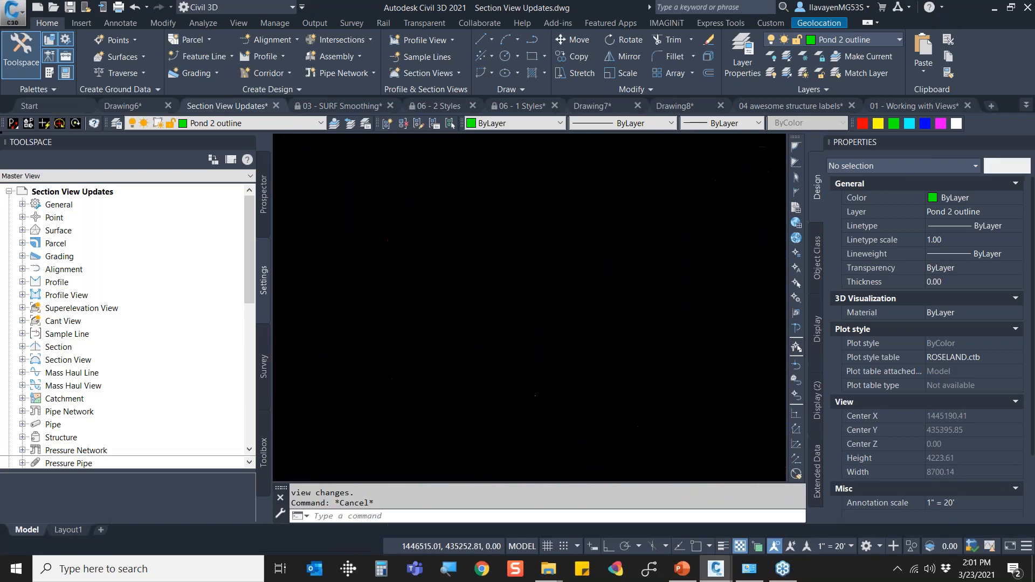
click(553, 272)
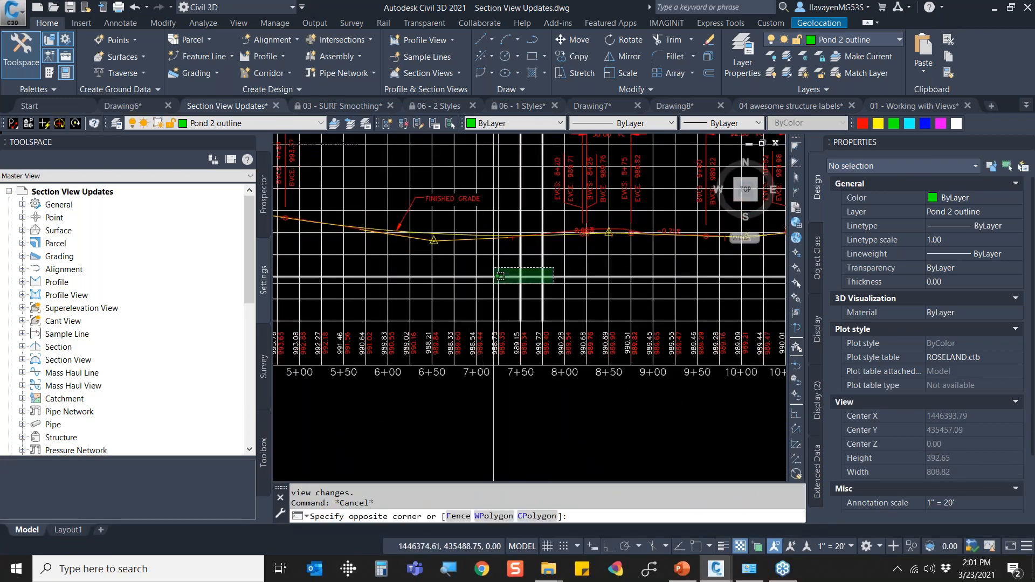
click(488, 291)
key(Escape)
Select the ROAD A2 profile view and open the band settings in its properties.
scroll(722, 285, down, 6)
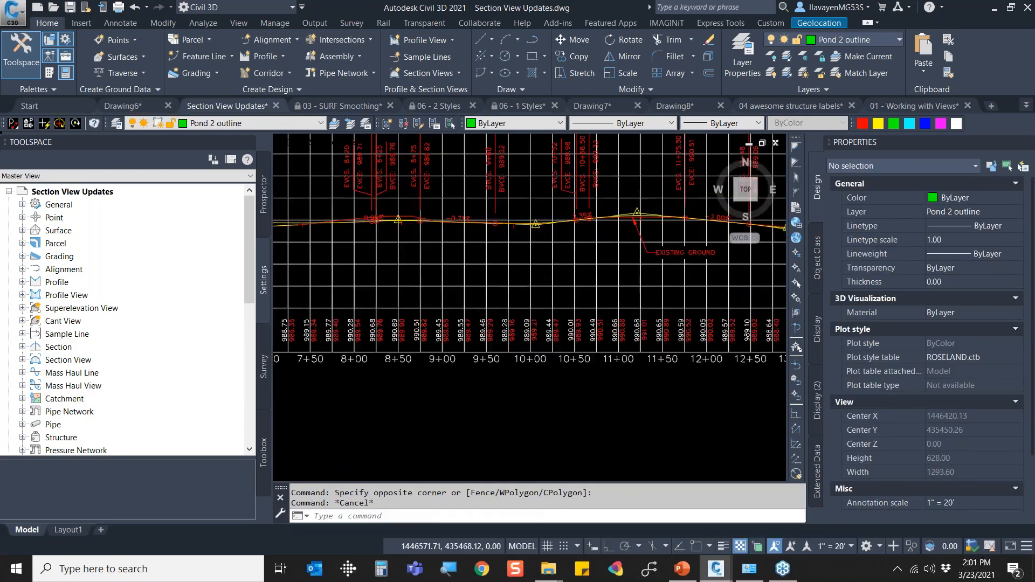
click(722, 286)
scroll(721, 285, up, 6)
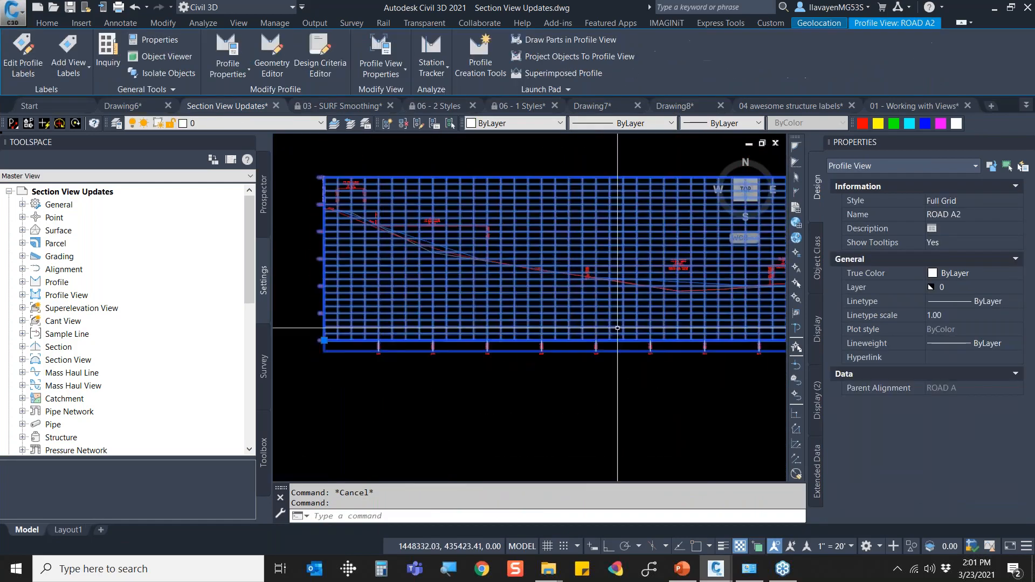
right_click(606, 324)
click(650, 461)
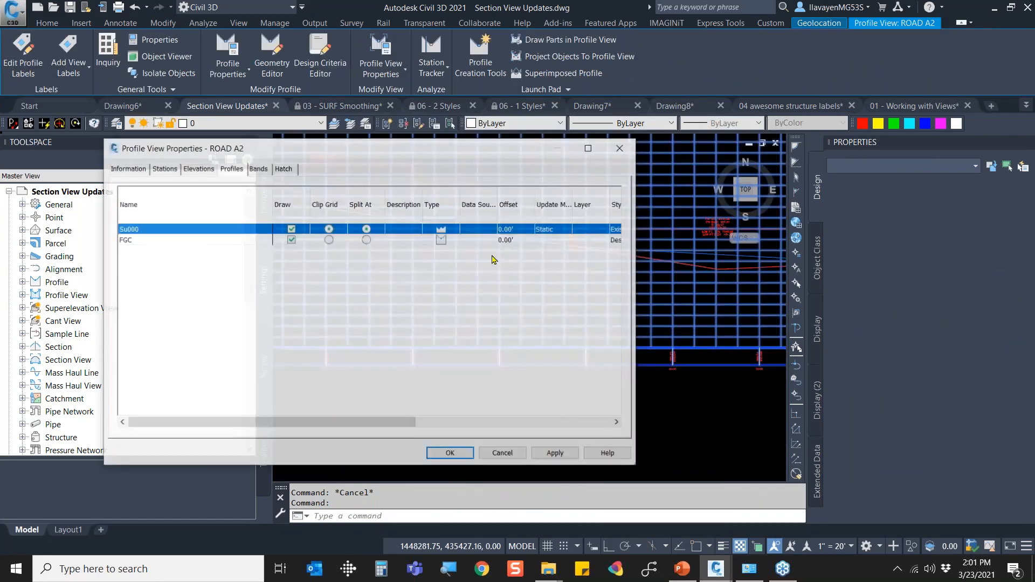
click(257, 168)
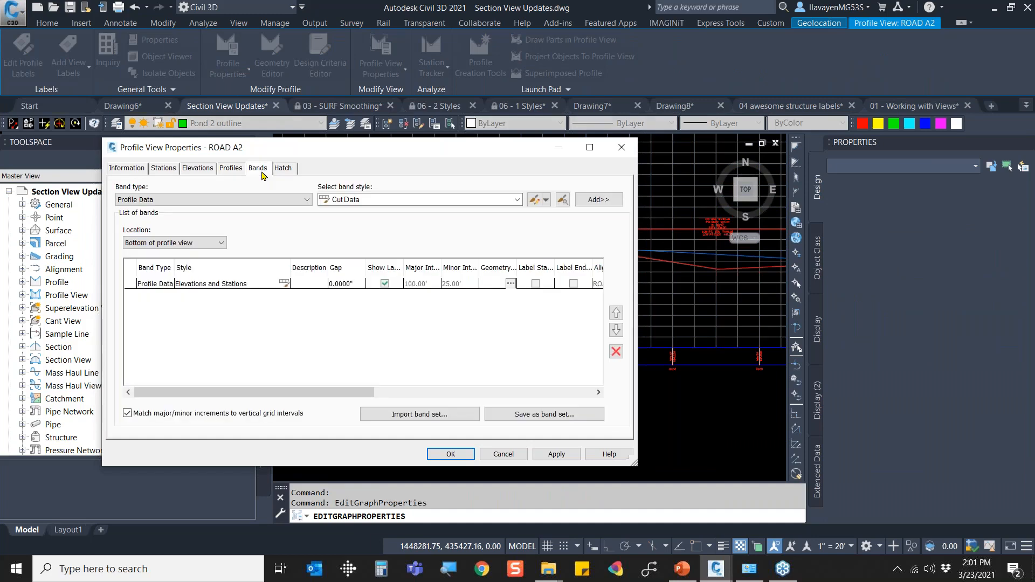
Delete the Elevations and Stations profile data band from the ROAD A2 profile view and inspect the grid's lower edge.
click(234, 286)
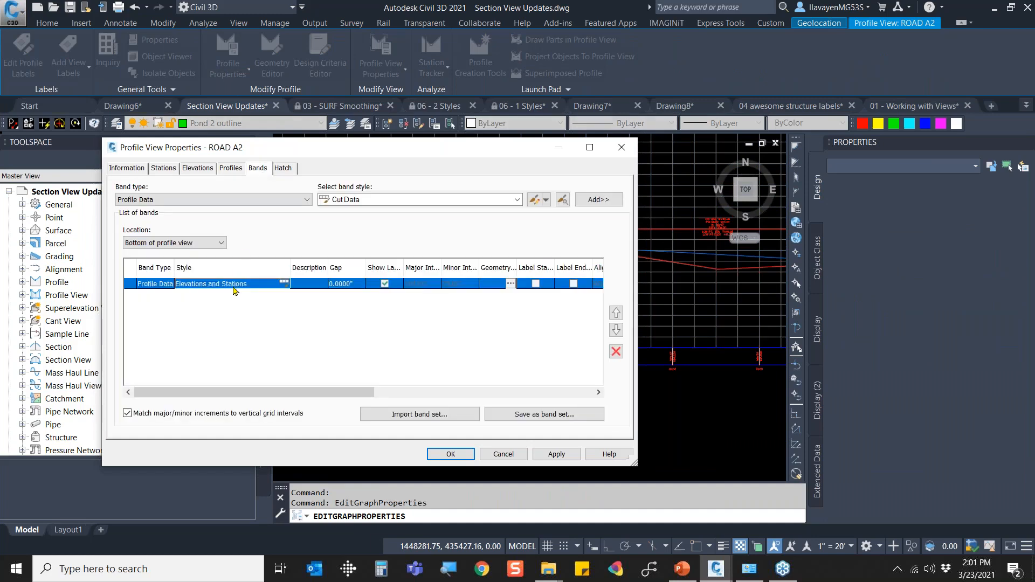
click(616, 352)
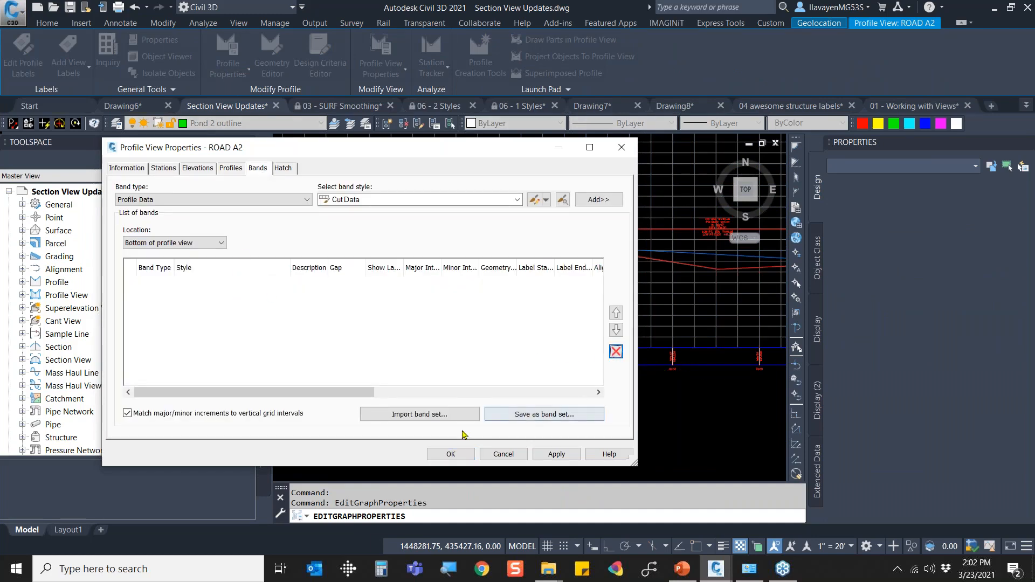
click(450, 454)
key(Escape)
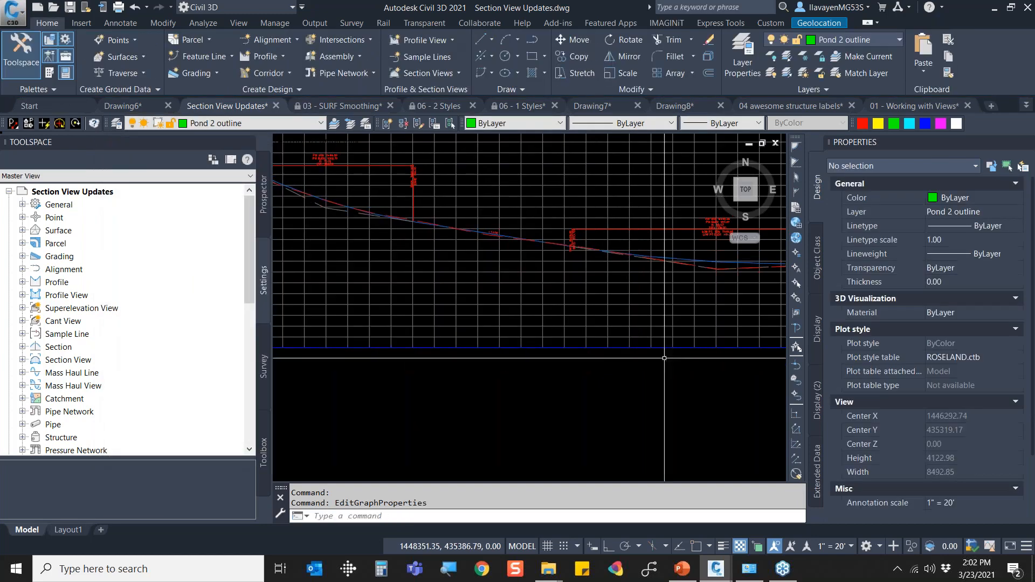
scroll(735, 312, up, 3)
scroll(735, 311, down, 2)
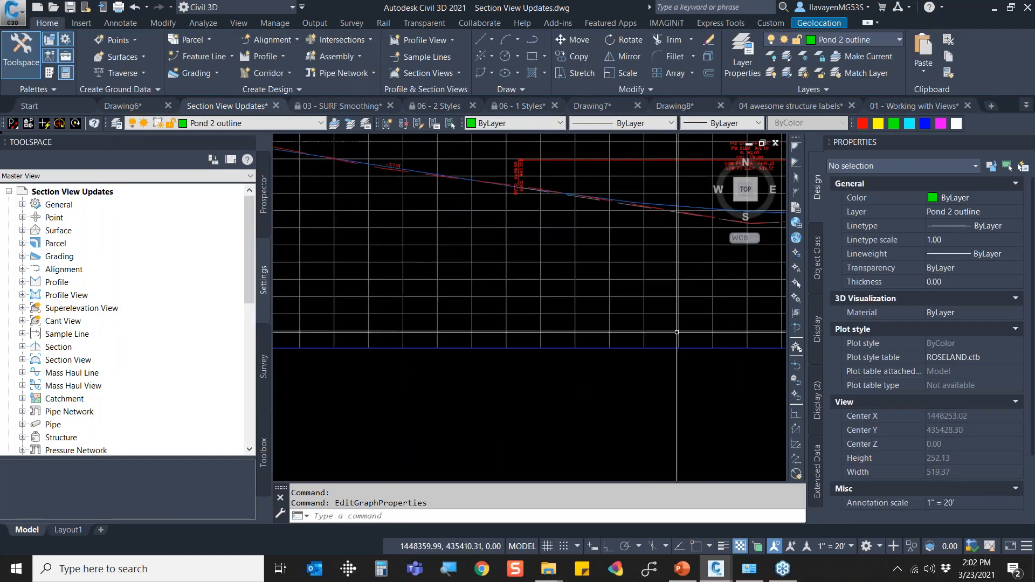
scroll(673, 362, down, 4)
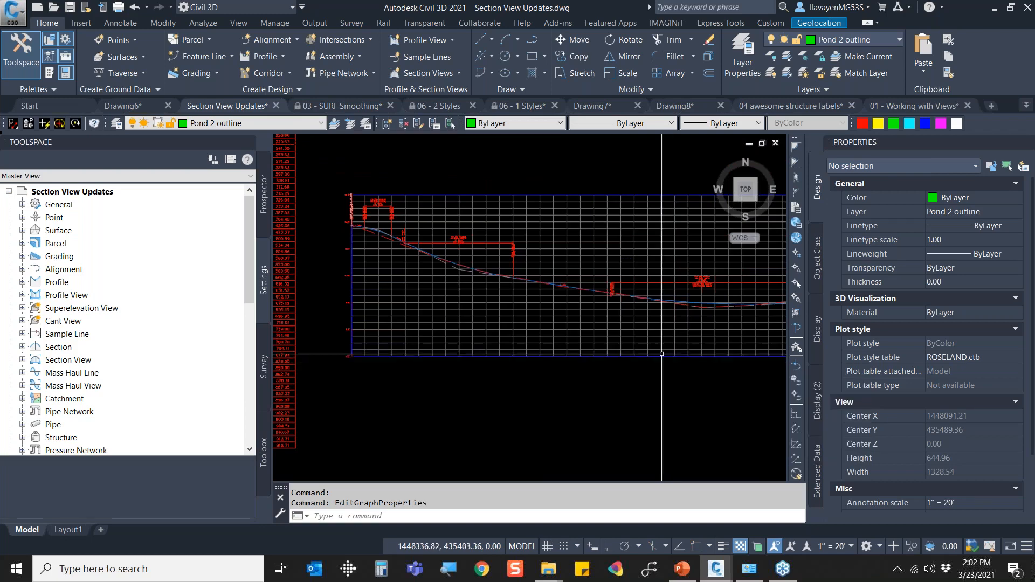
click(13, 10)
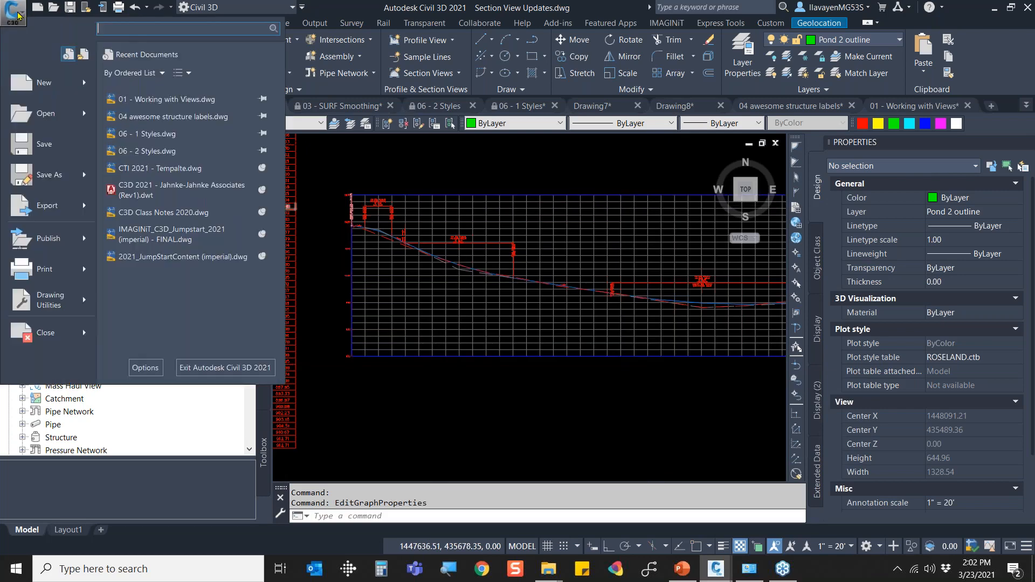
mouse_move(85, 305)
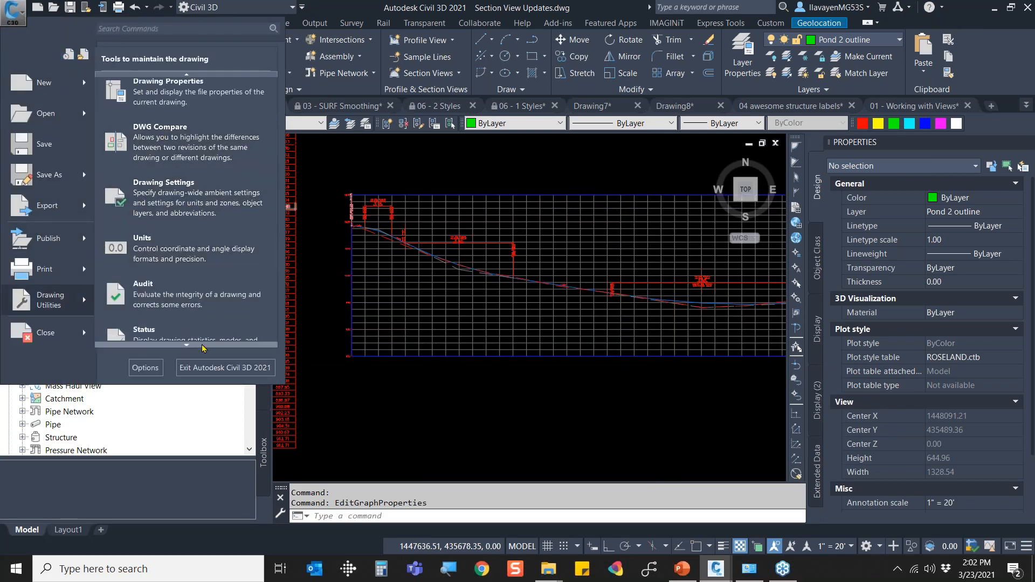
scroll(198, 276, down, 3)
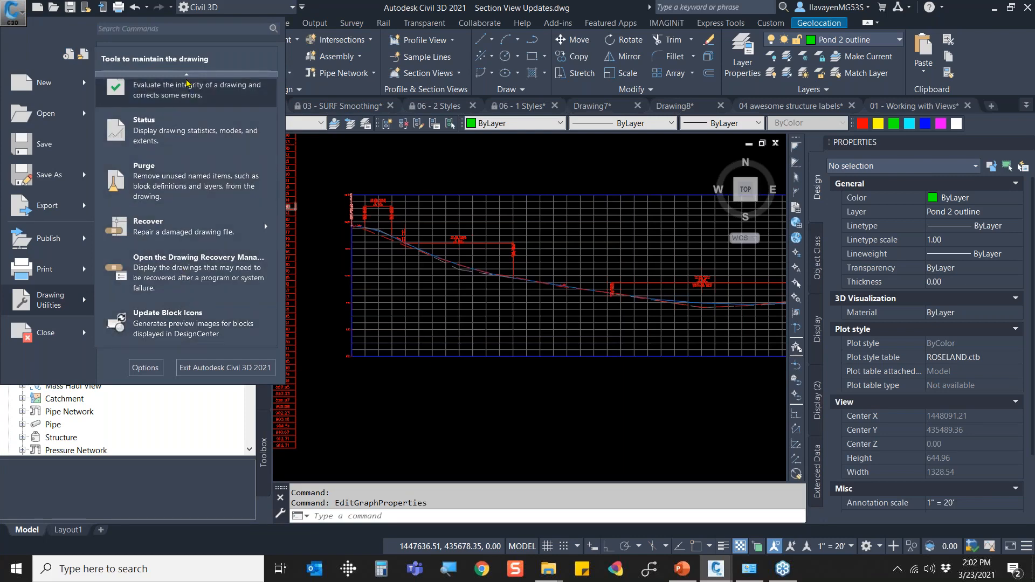
click(230, 16)
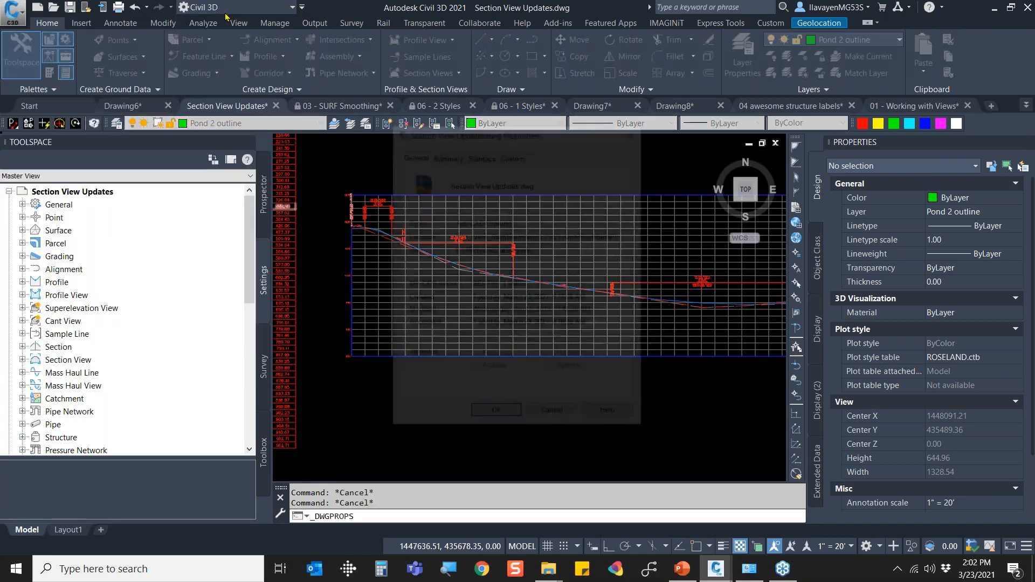
click(552, 411)
Switch the workspace to Planning and Analysis and display its output and map data transfer tools.
click(232, 7)
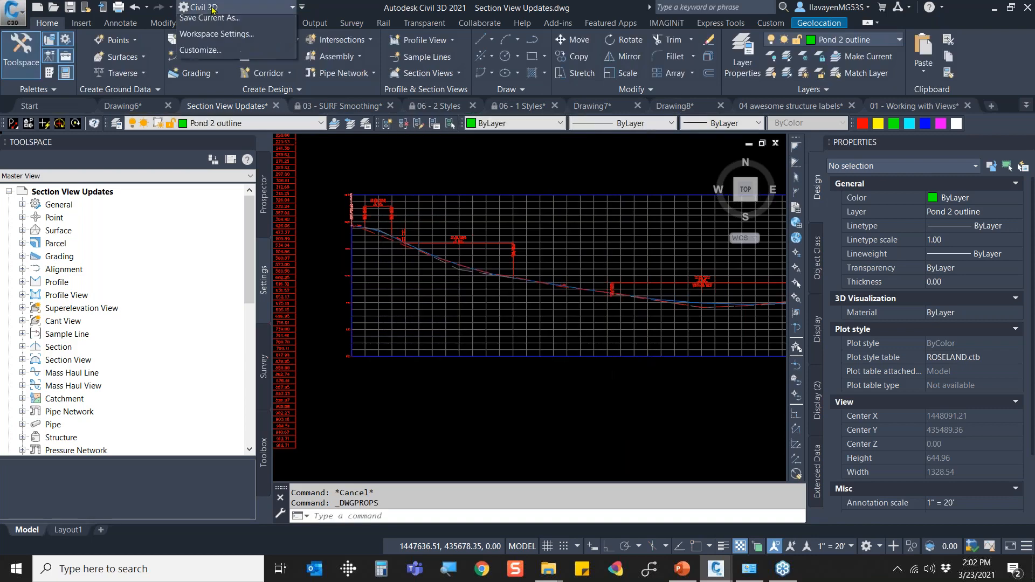
click(212, 71)
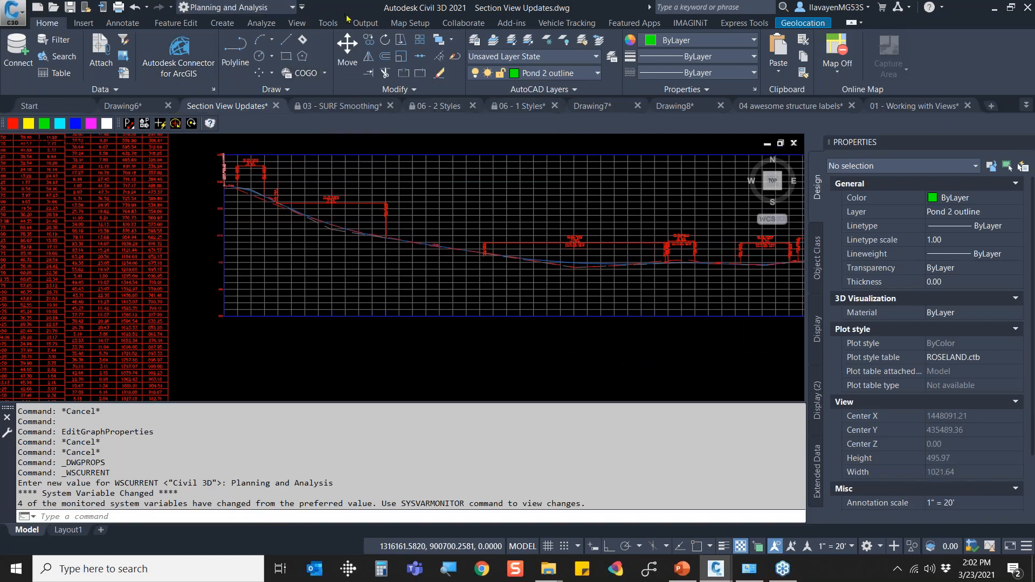
click(367, 24)
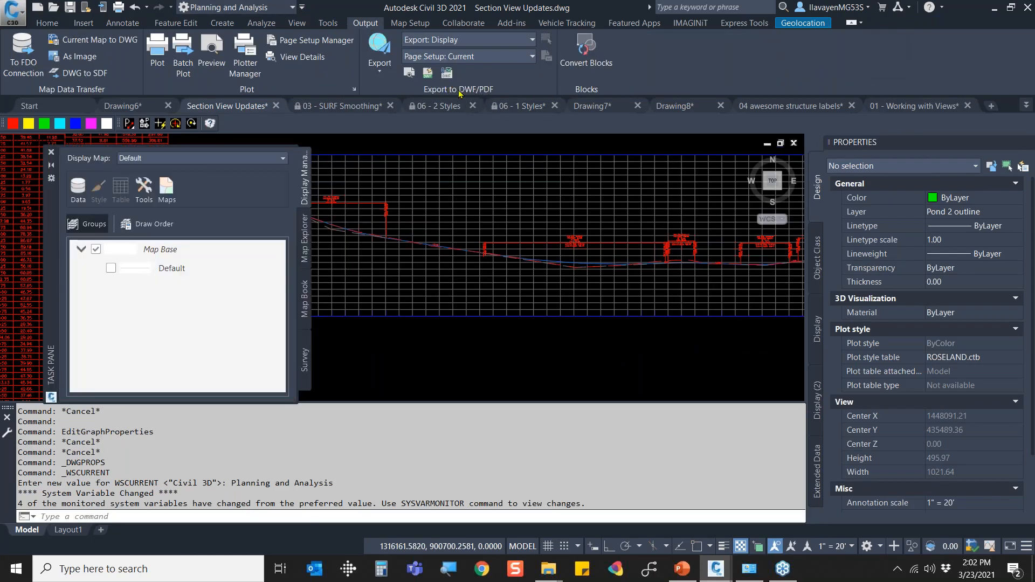
click(380, 74)
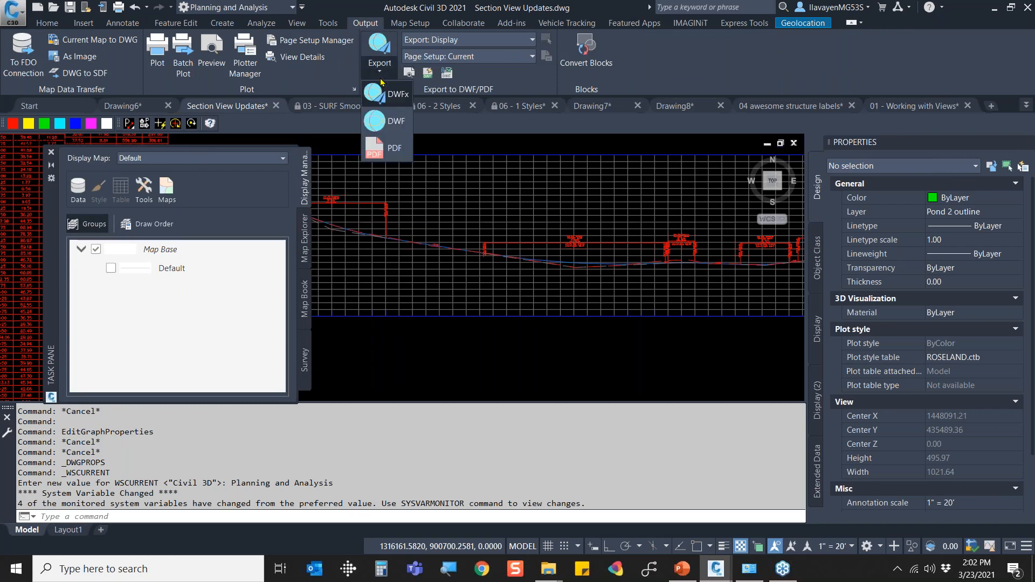
click(94, 78)
click(91, 74)
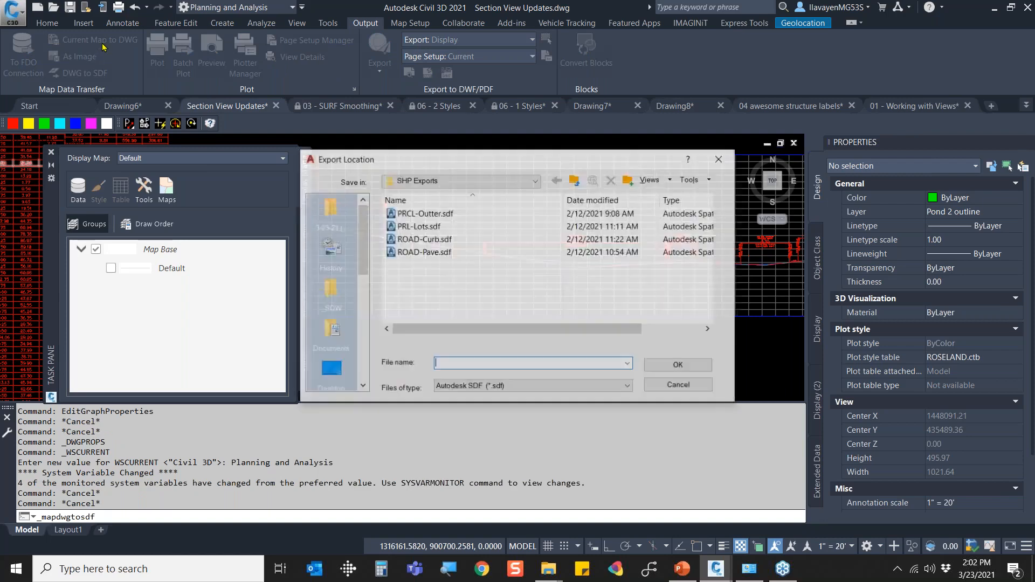
key(Escape)
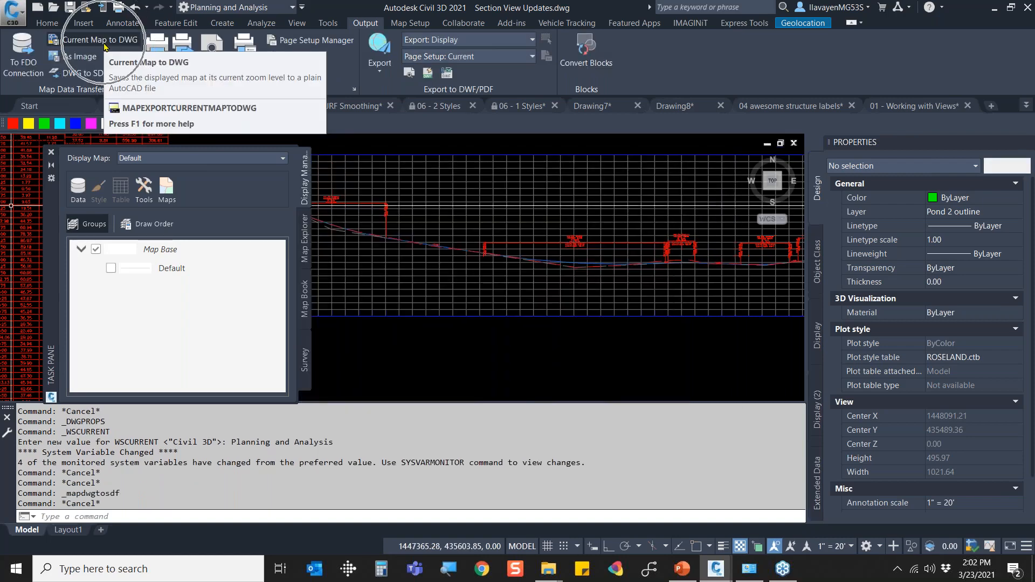